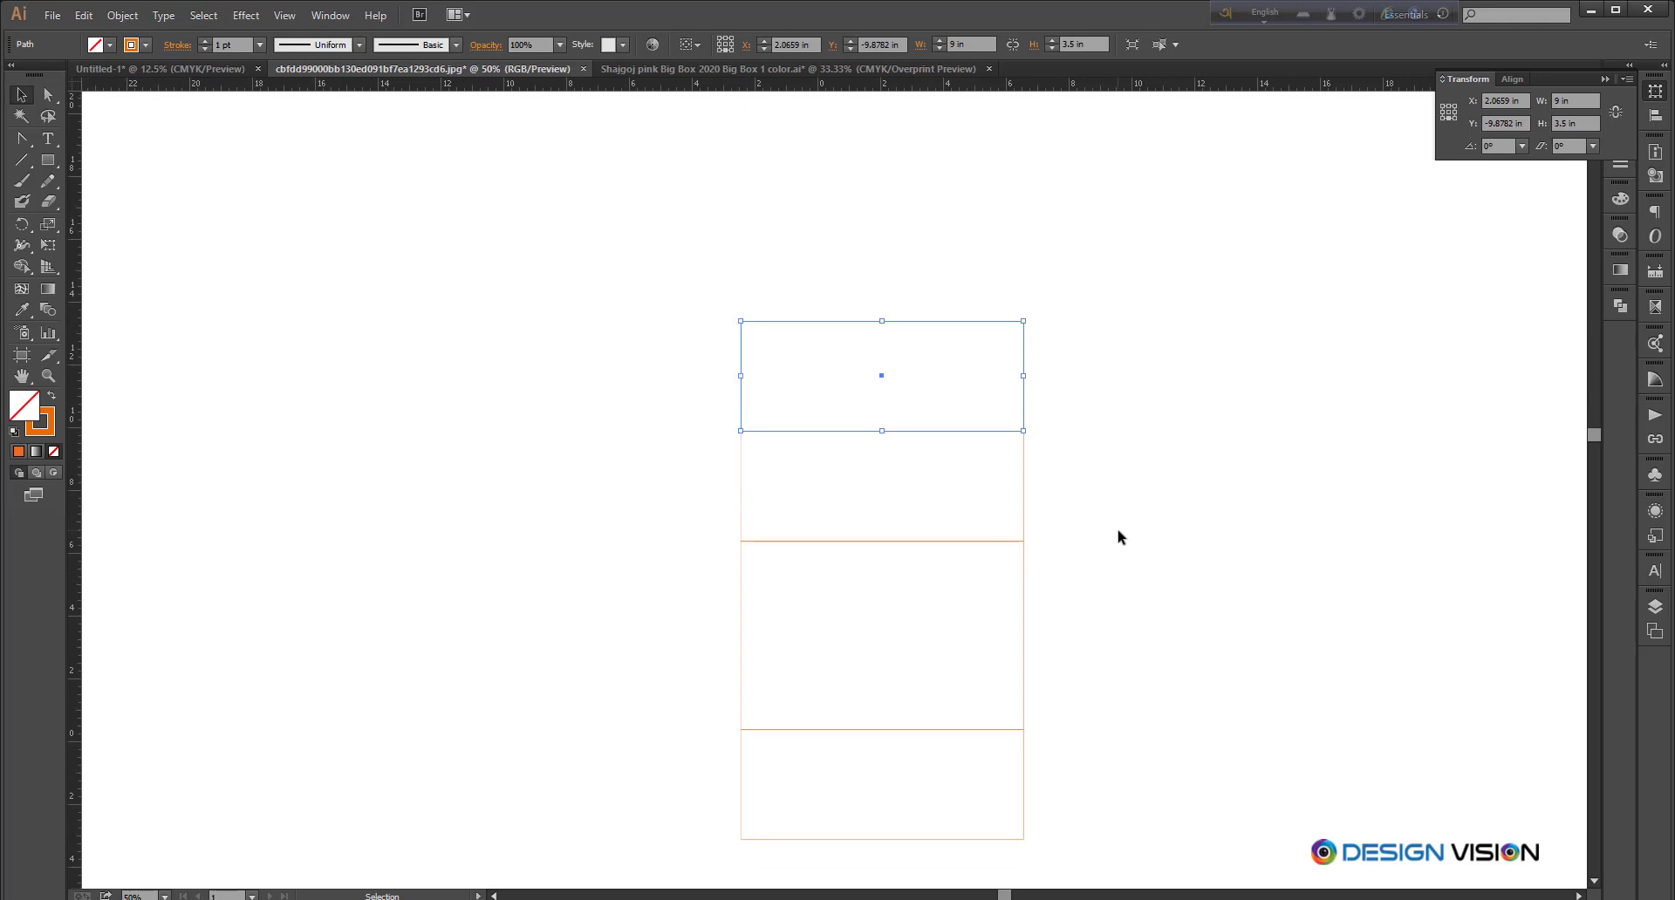
Step: Set the height of the uppermost rectangle in the panel stack to 6 in
scroll(1118, 531, up, 1)
scroll(1119, 531, down, 4)
click(1118, 529)
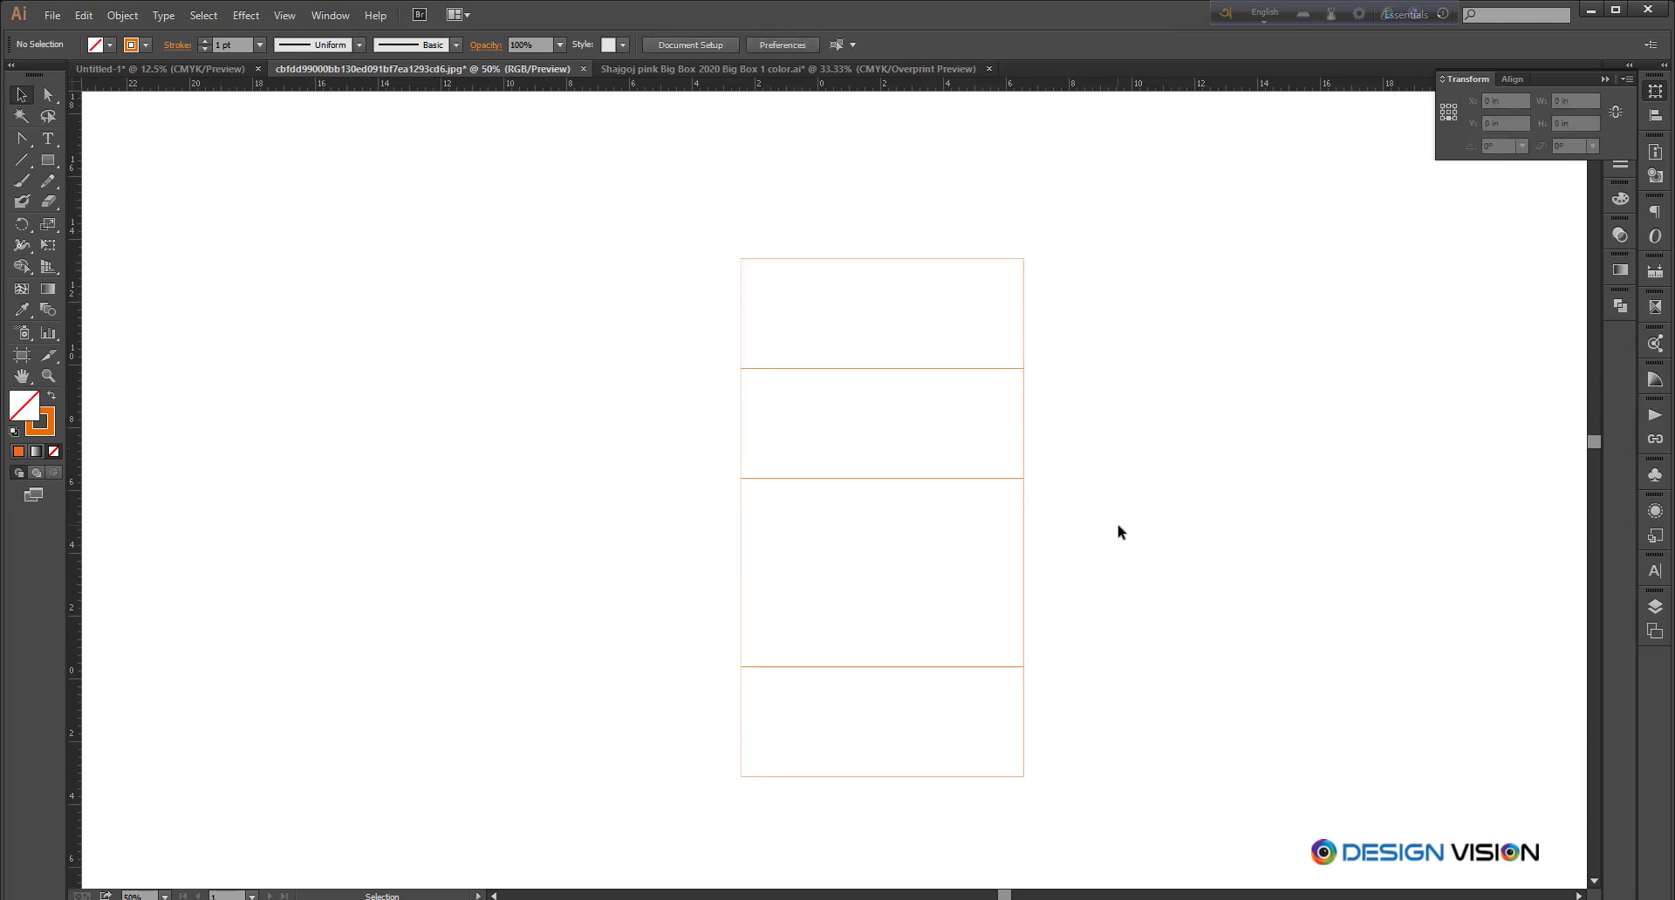
drag(1118, 452, 1085, 441)
drag(1106, 344, 1055, 402)
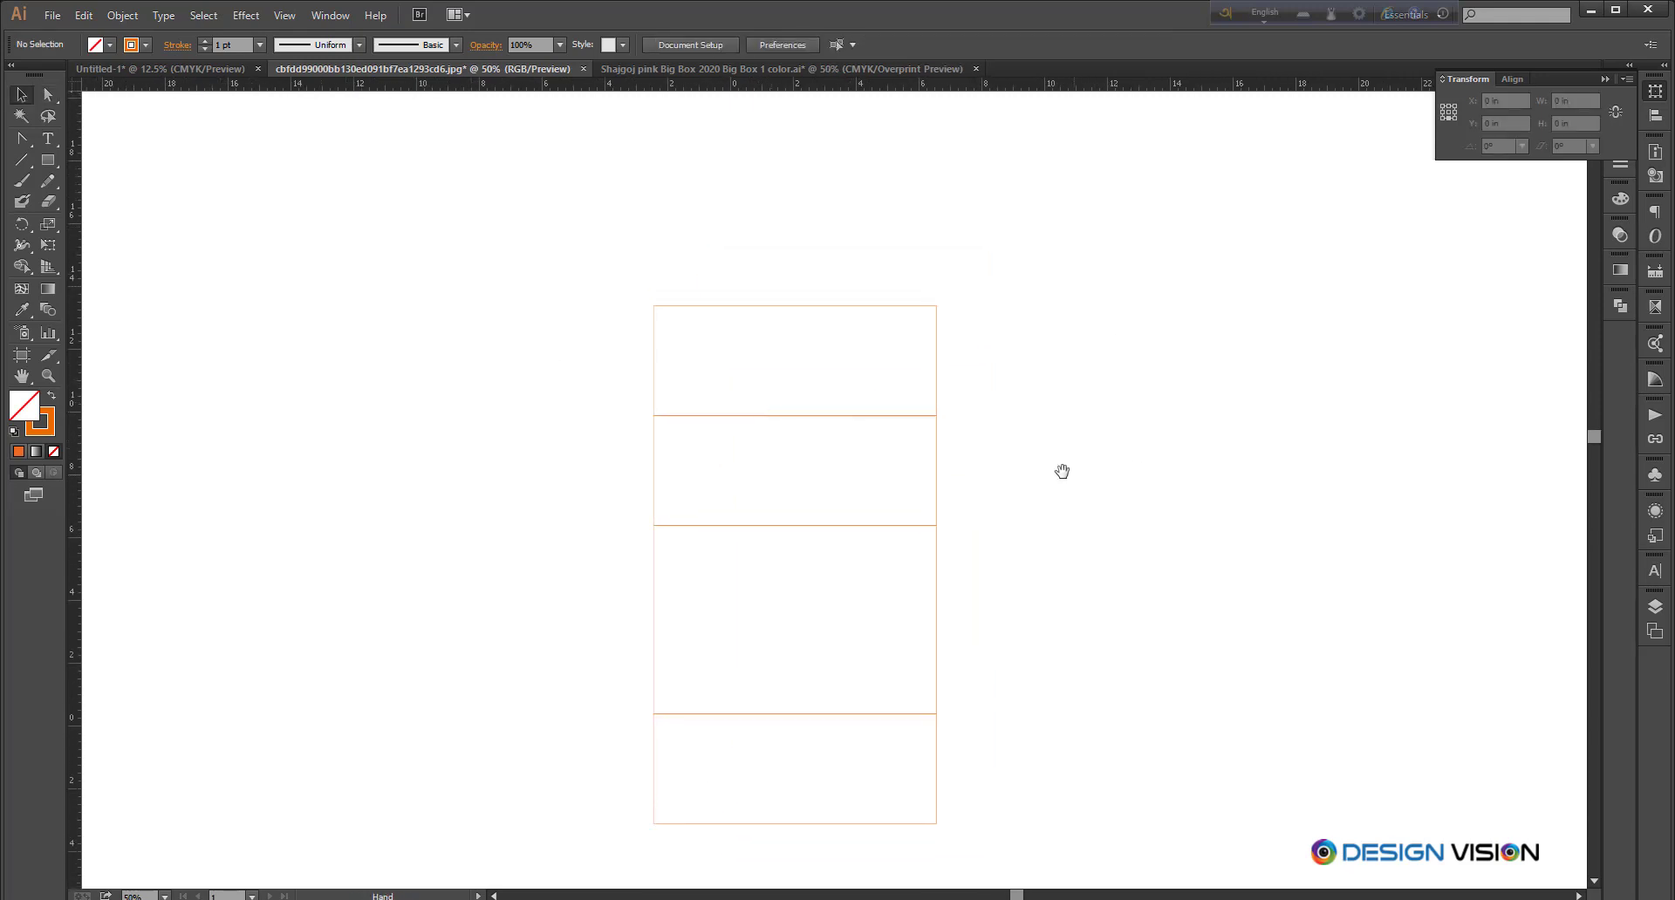
drag(1062, 474, 931, 584)
click(779, 373)
key(Return)
scroll(957, 373, down, 1)
click(1003, 504)
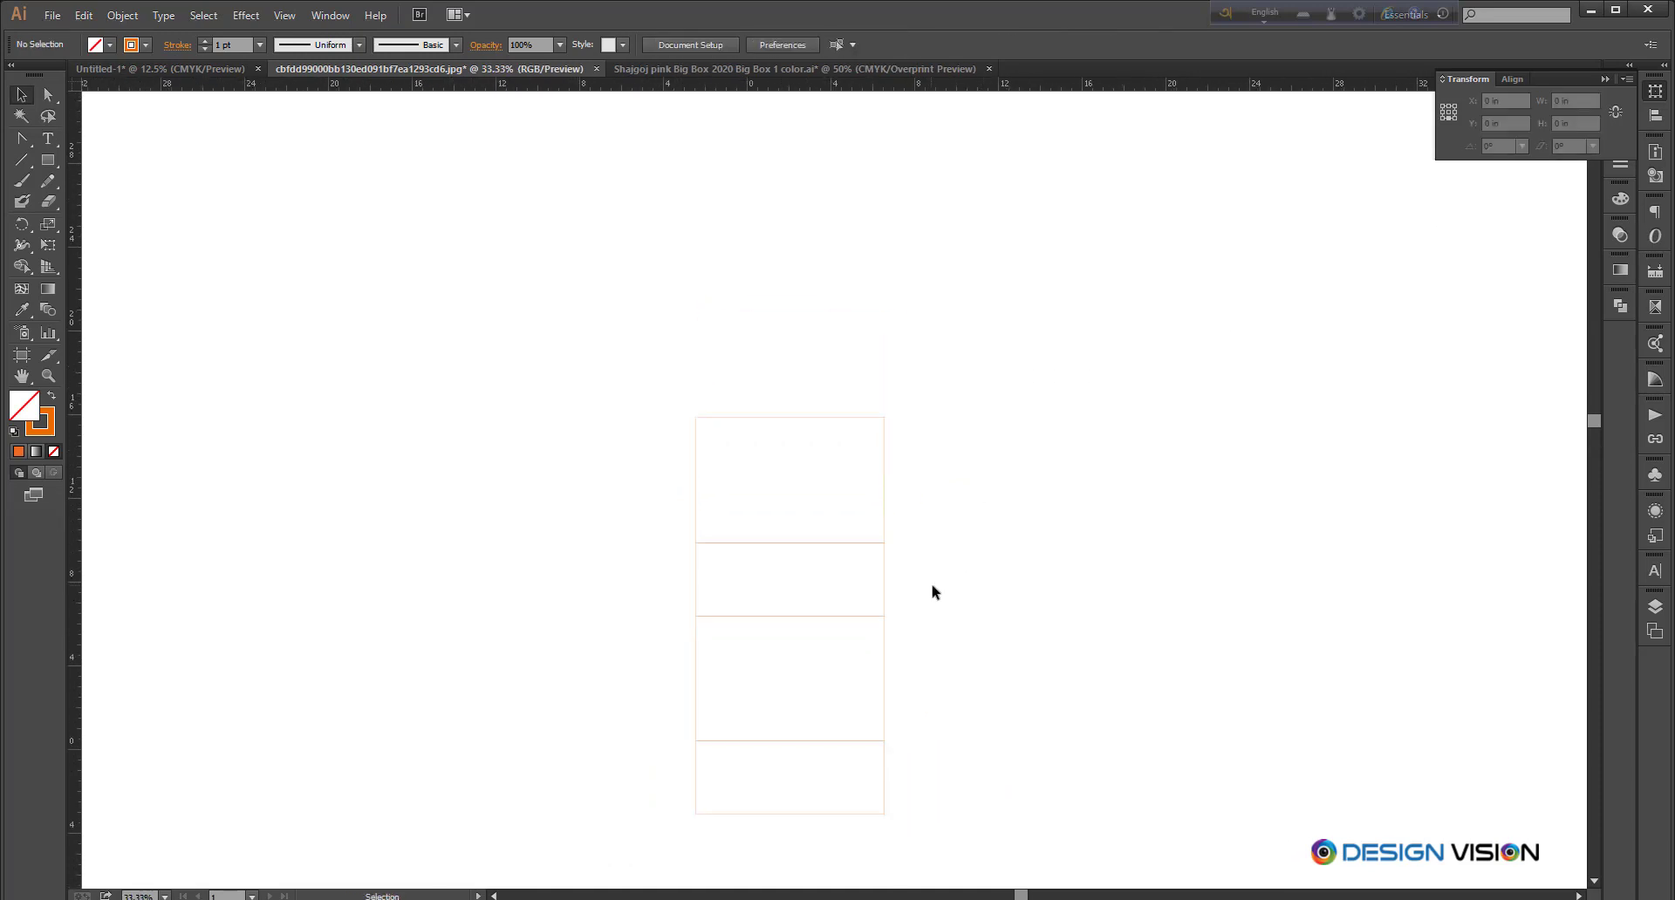
Step: Duplicate the uppermost 6 in high panel directly above itself and set the copy's height to 3.5 in
click(884, 490)
drag(883, 496, 884, 371)
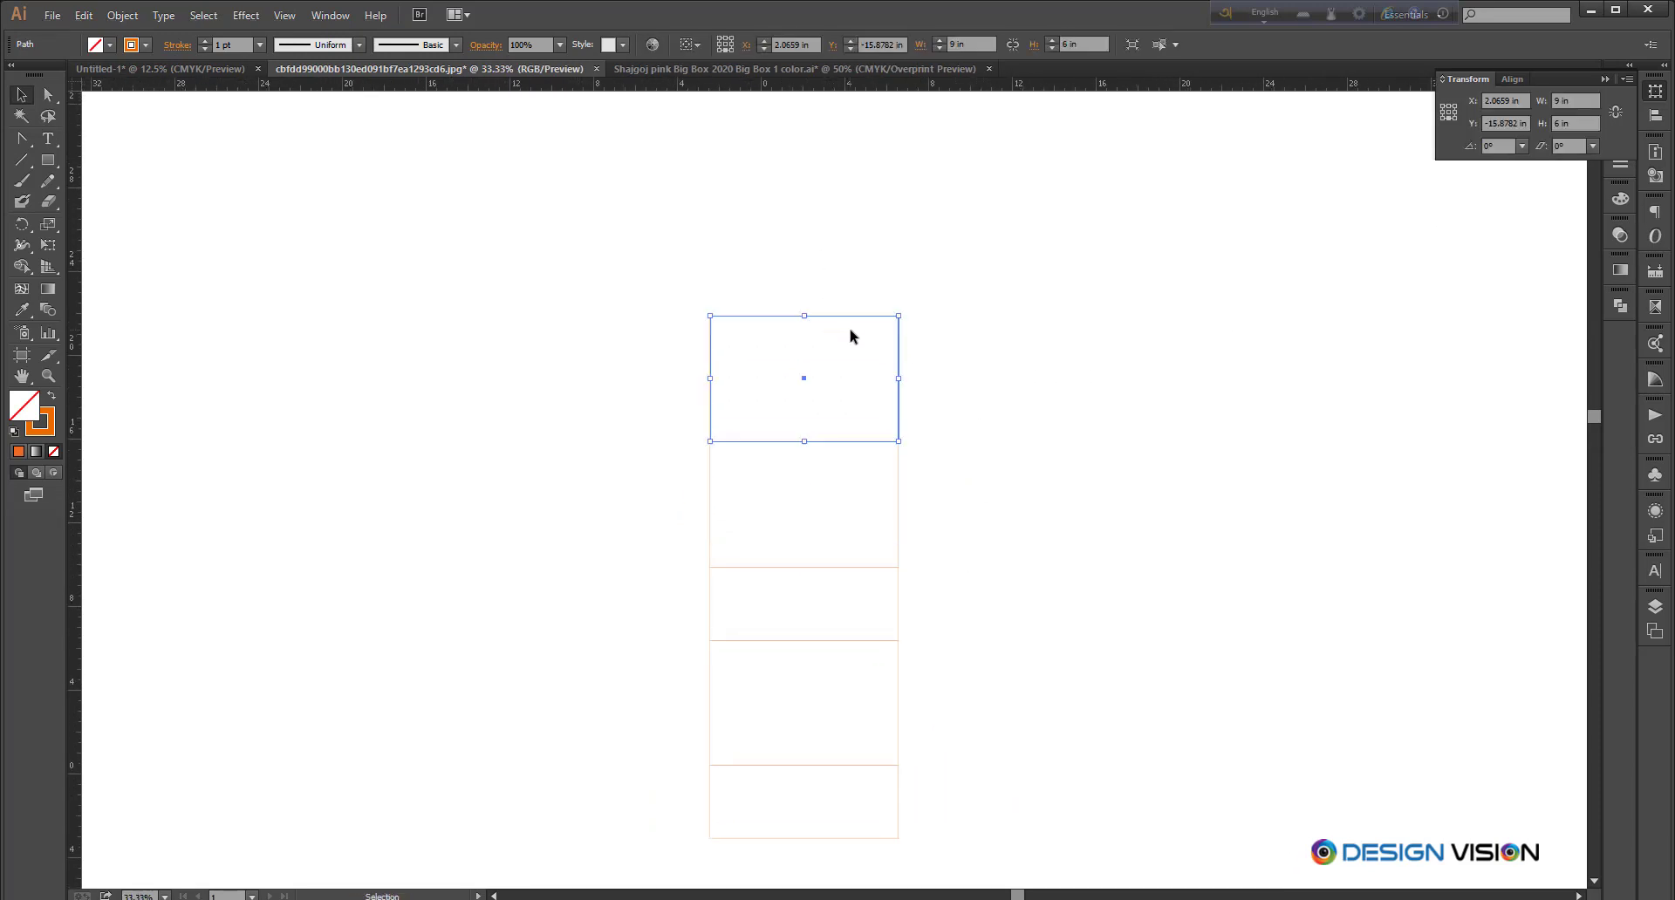
click(1541, 127)
text(3.5)
key(Return)
click(1197, 623)
Step: Widen the lower 6 in high panel by adding 6 mm to its 9 in width
scroll(1067, 654, down, 2)
scroll(960, 736, up, 2)
drag(960, 736, 928, 777)
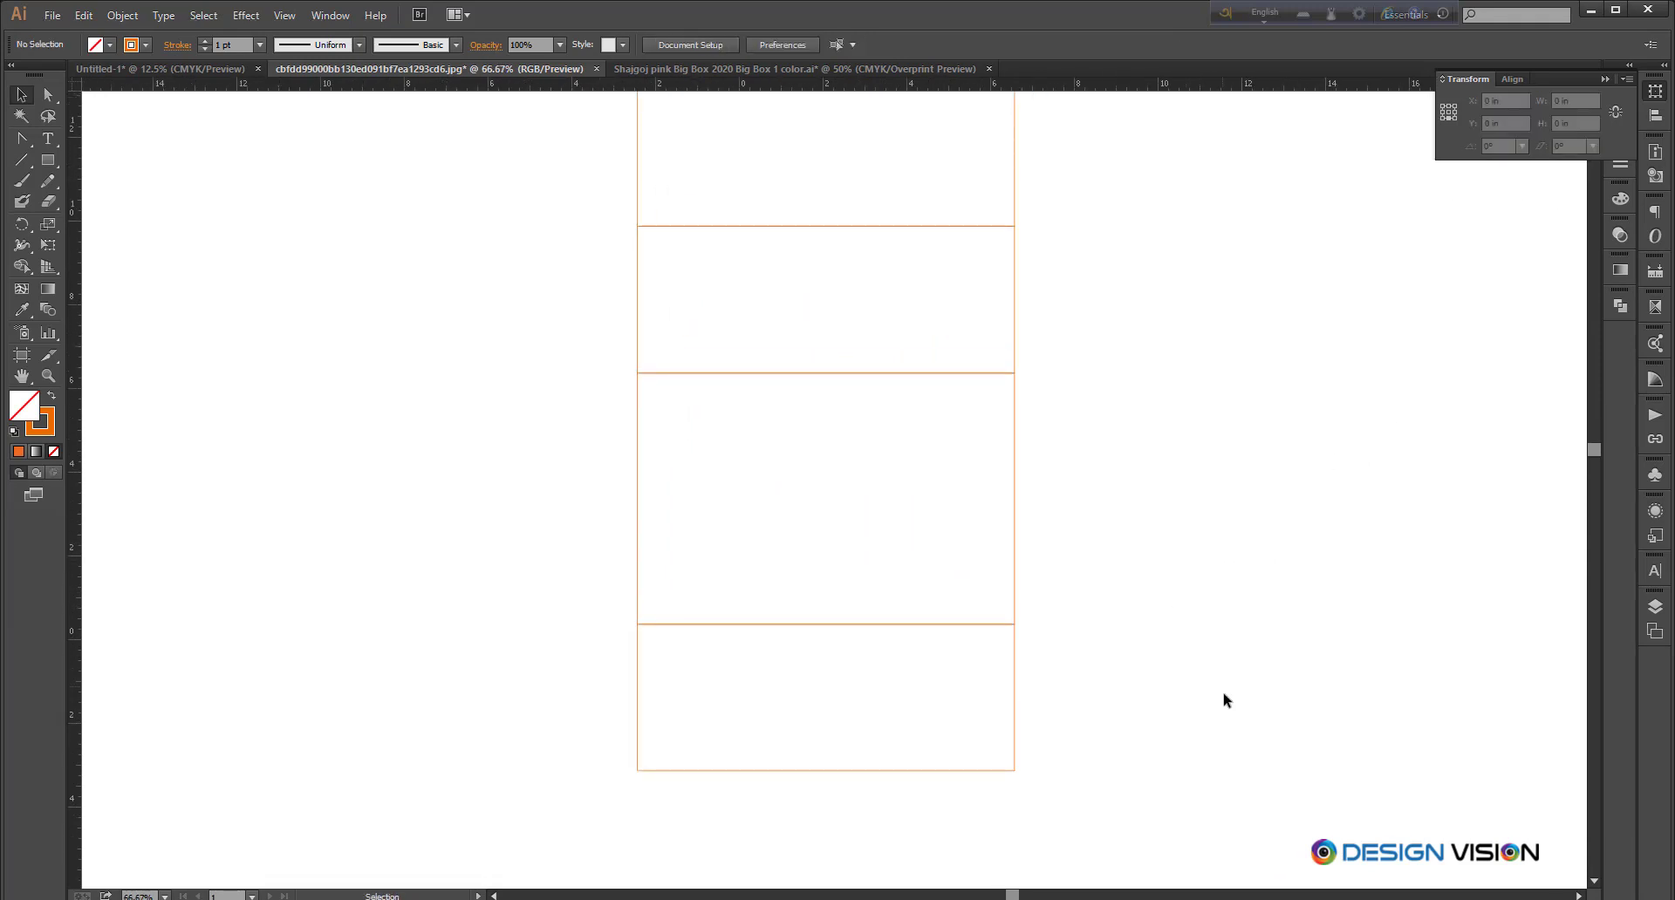
drag(1178, 696, 1188, 725)
drag(1133, 644, 1115, 636)
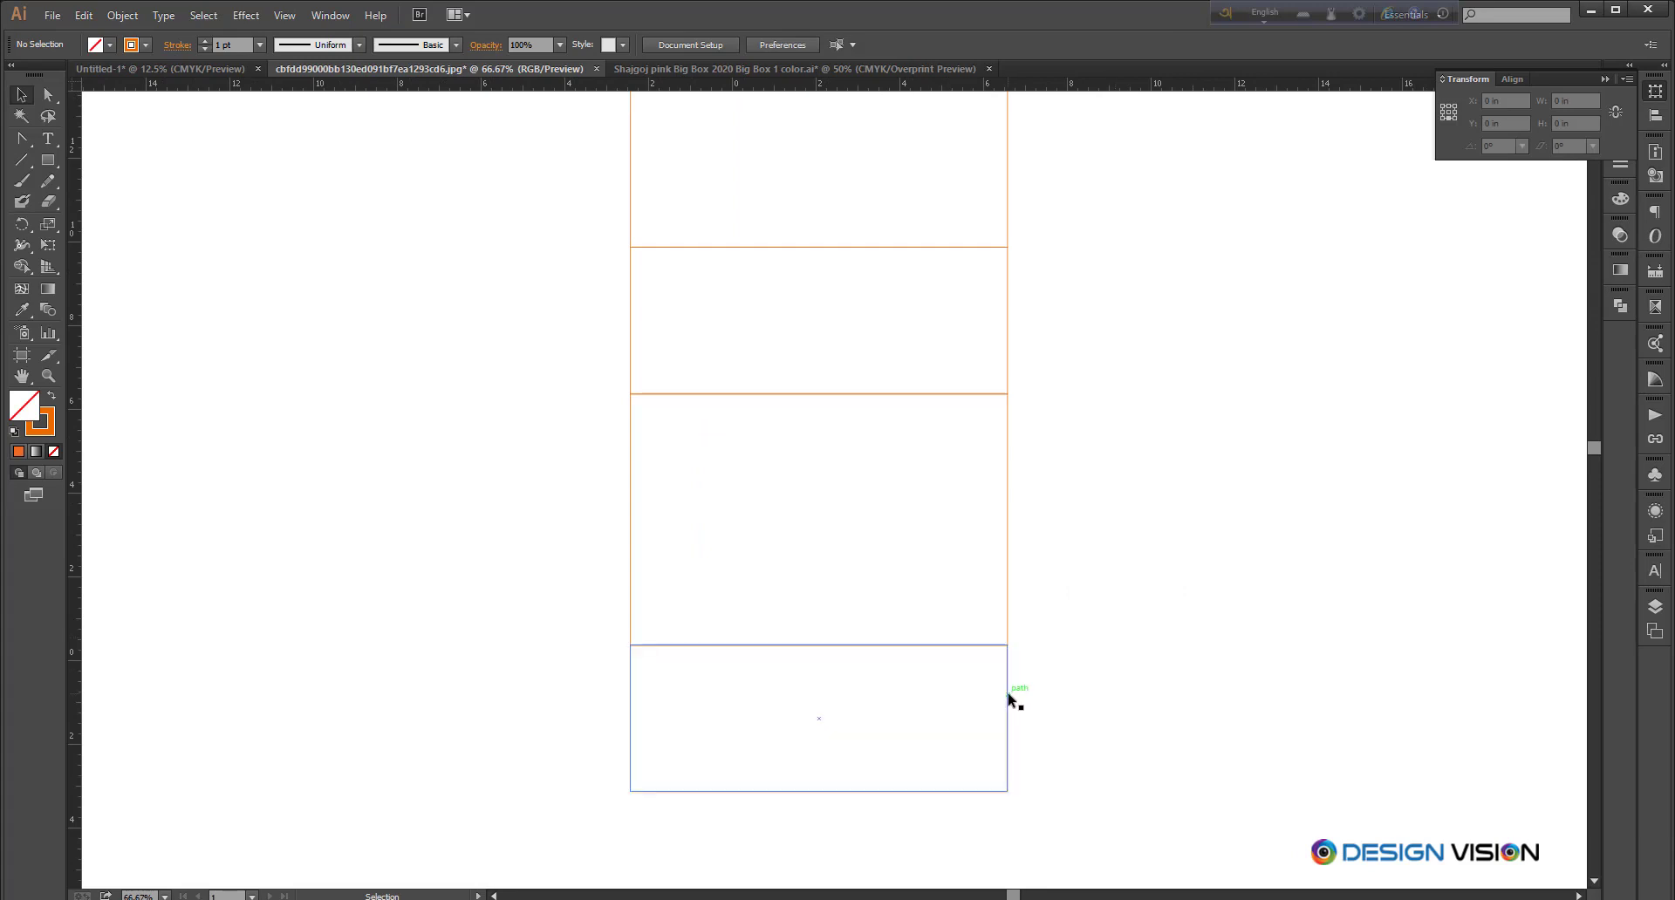
drag(982, 550, 983, 568)
click(1009, 556)
drag(1099, 548, 1099, 579)
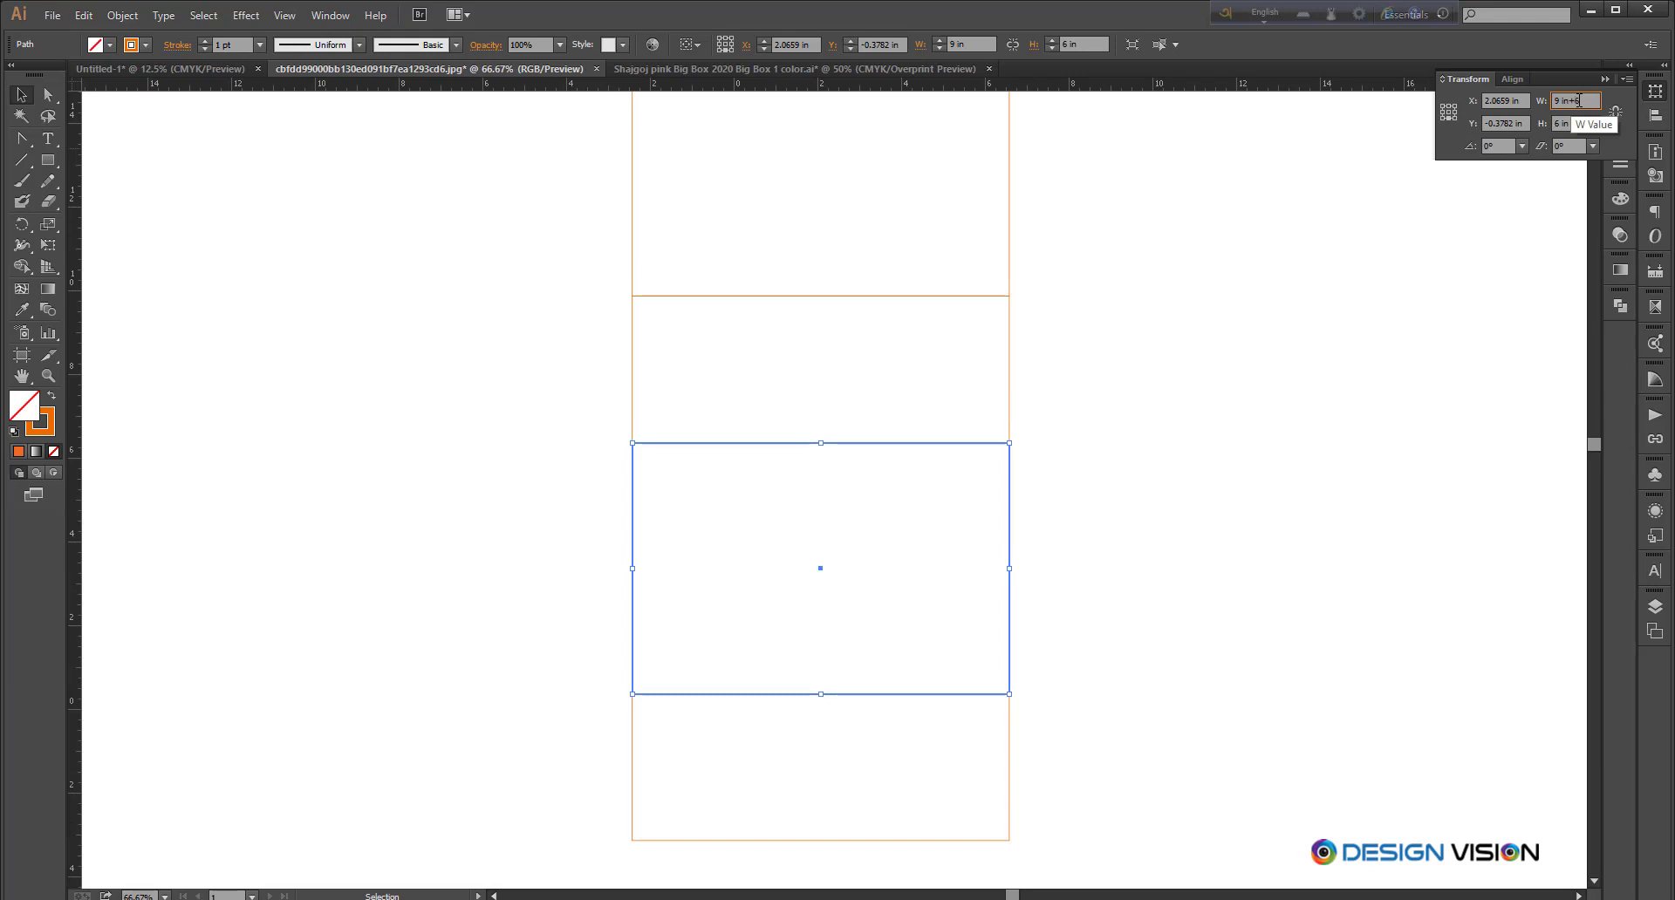
text(mm)
key(Return)
click(1297, 453)
Step: Examine how the widened lower panel's side edges line up with the adjoining 3.5 in high panels
drag(1297, 453, 1311, 409)
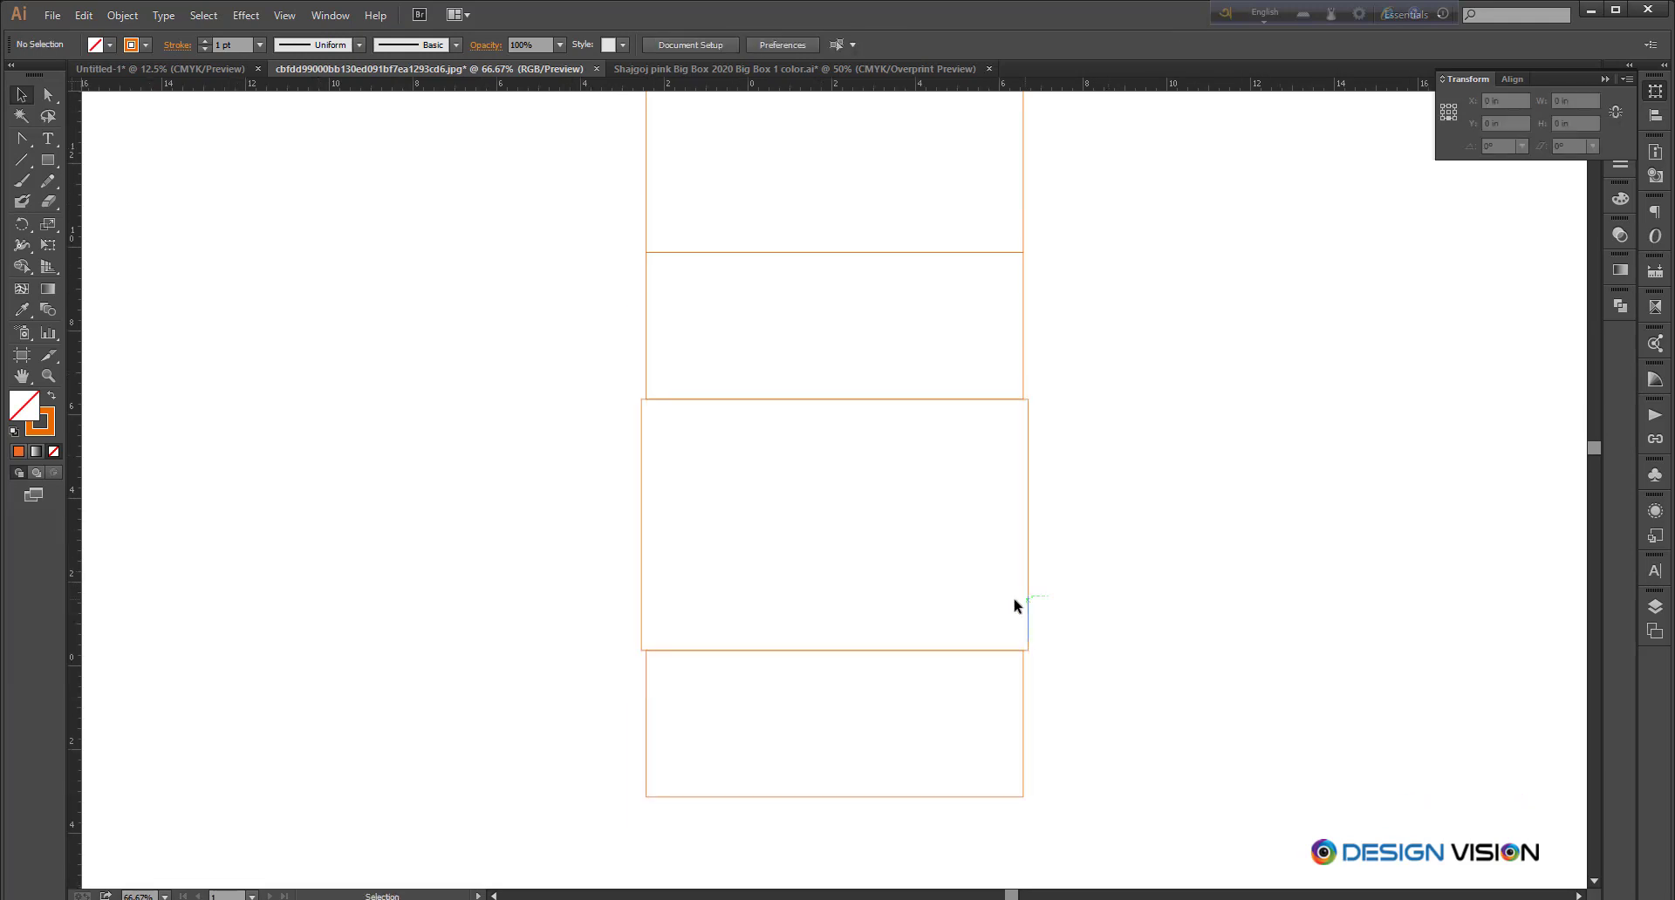
scroll(1096, 355, up, 2)
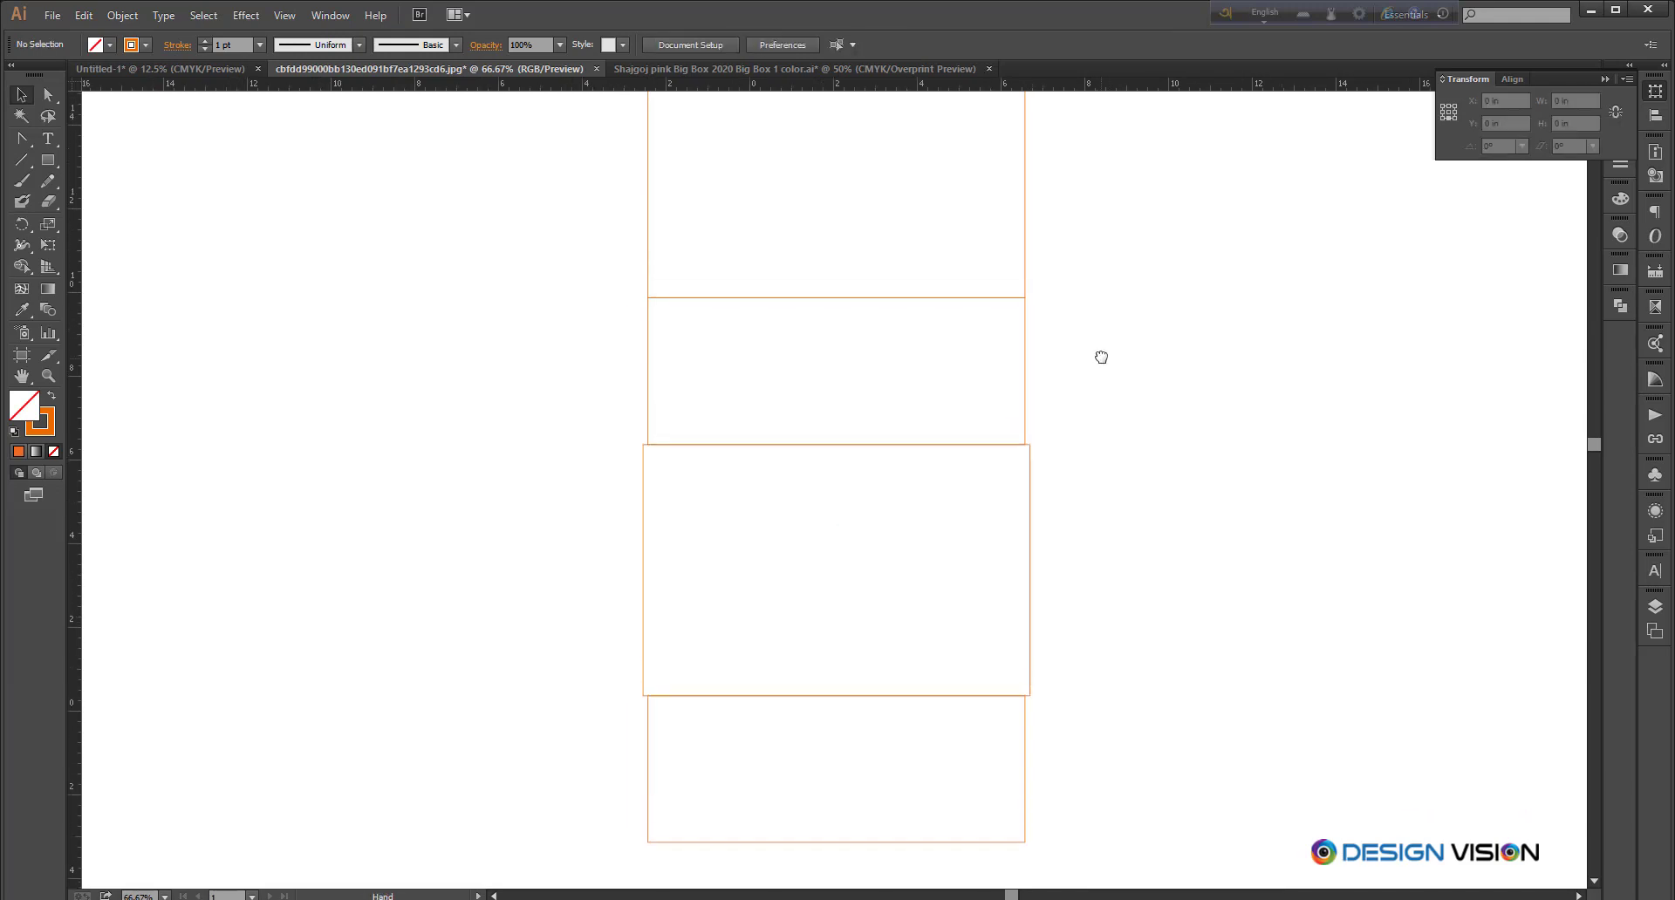
click(1025, 419)
drag(1088, 429, 1095, 452)
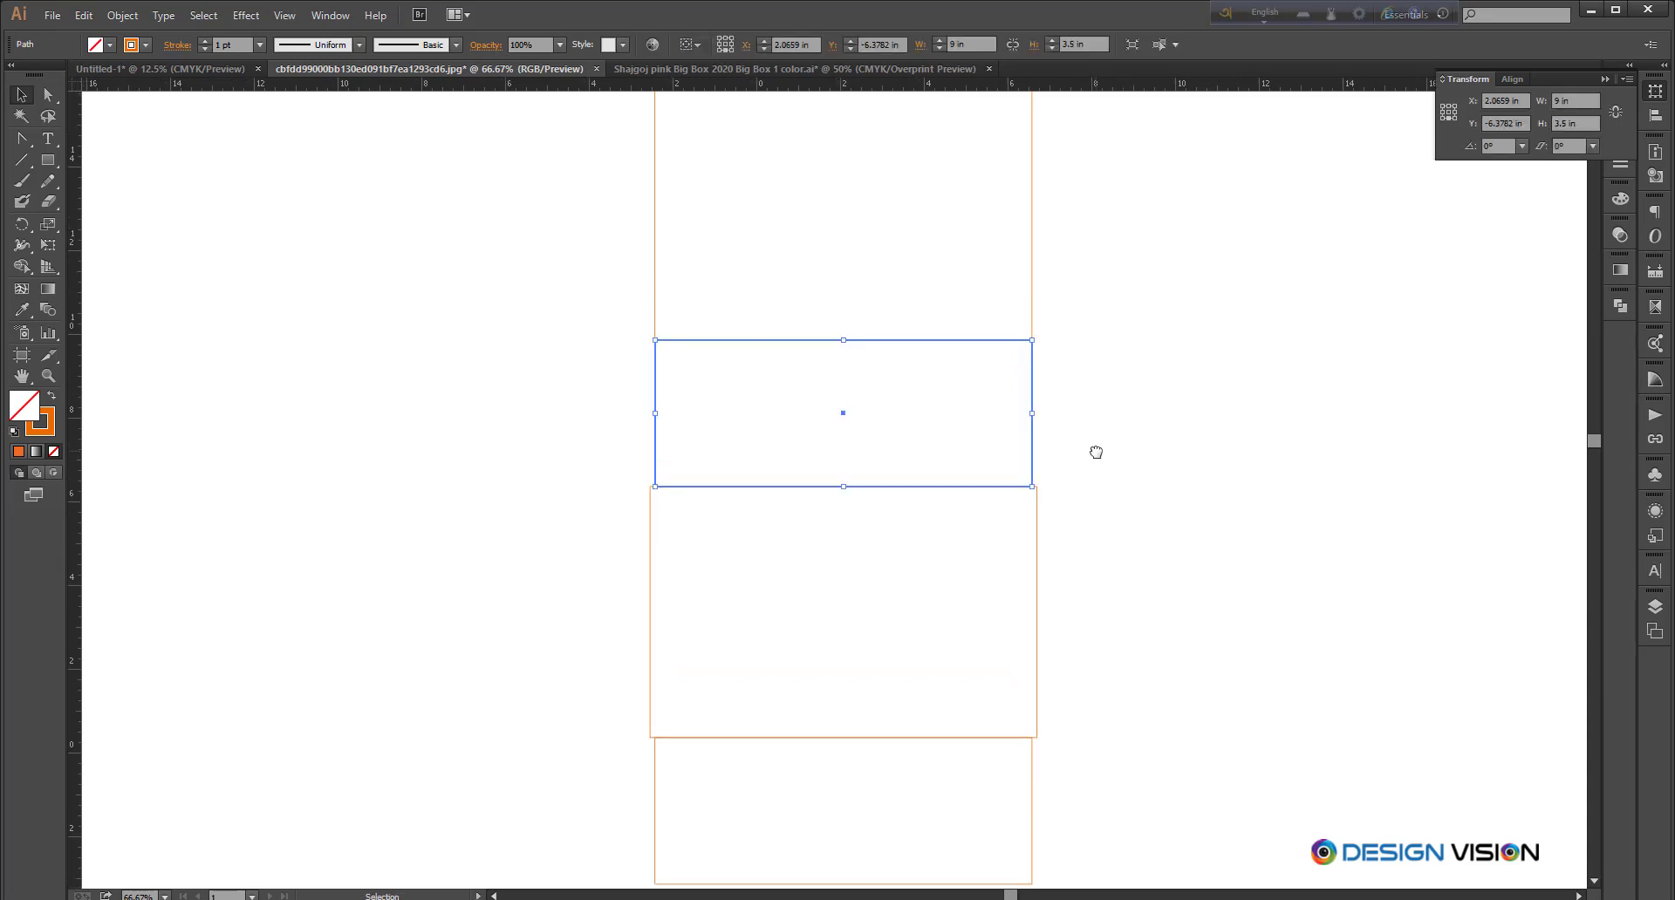
scroll(1038, 508, up, 1)
scroll(1091, 448, up, 1)
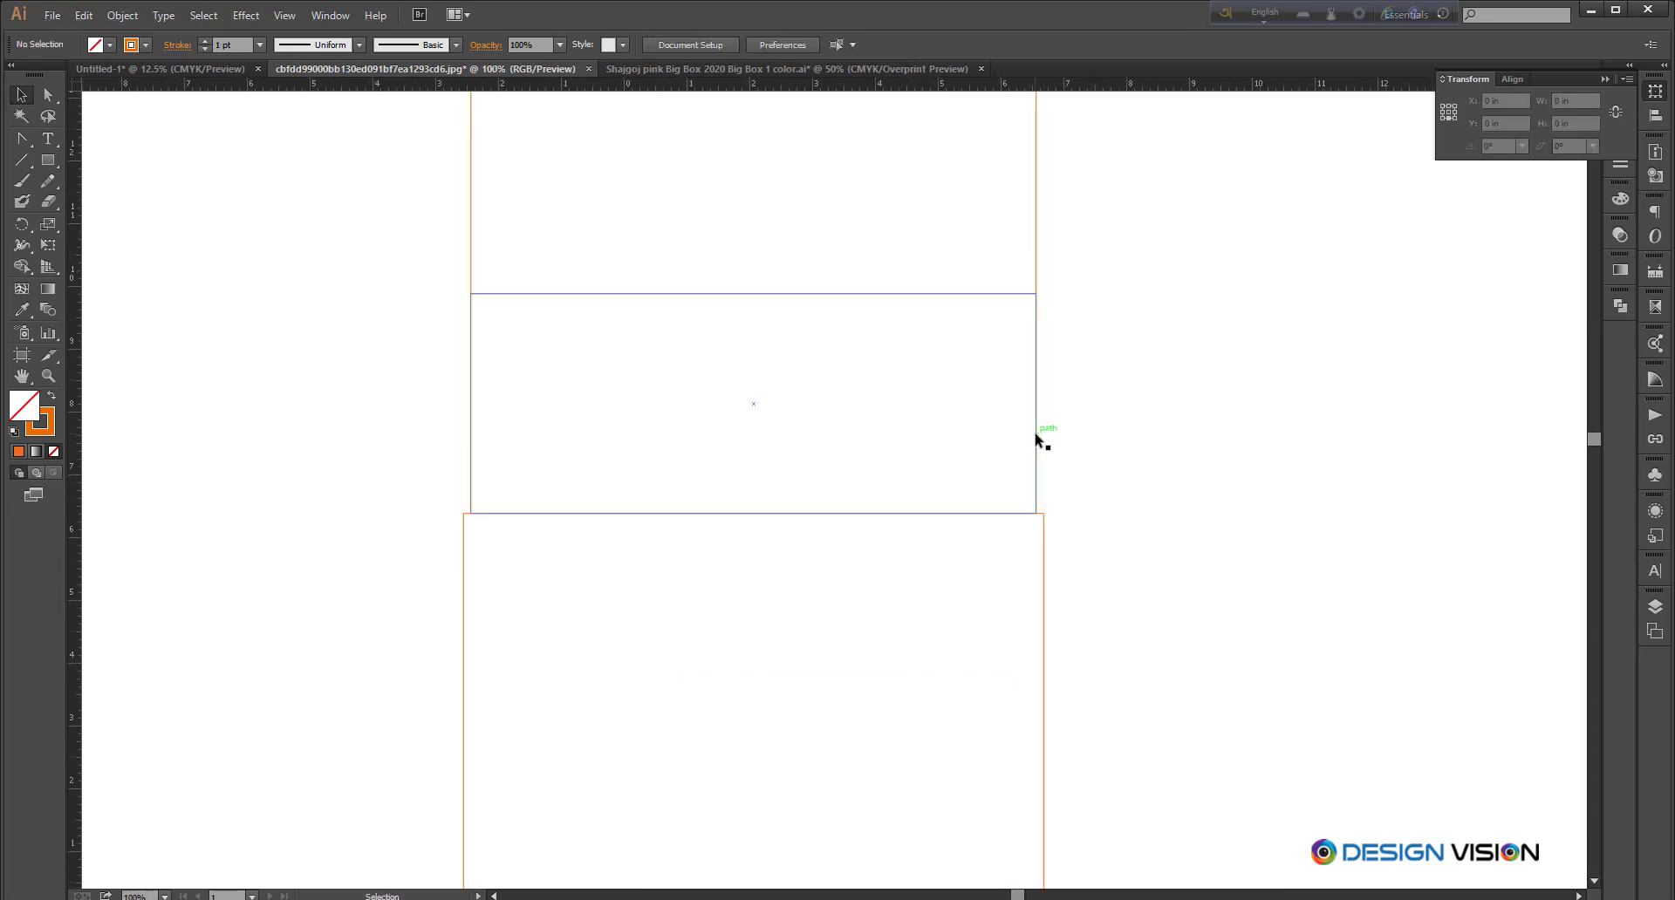
click(1052, 466)
scroll(1056, 471, down, 2)
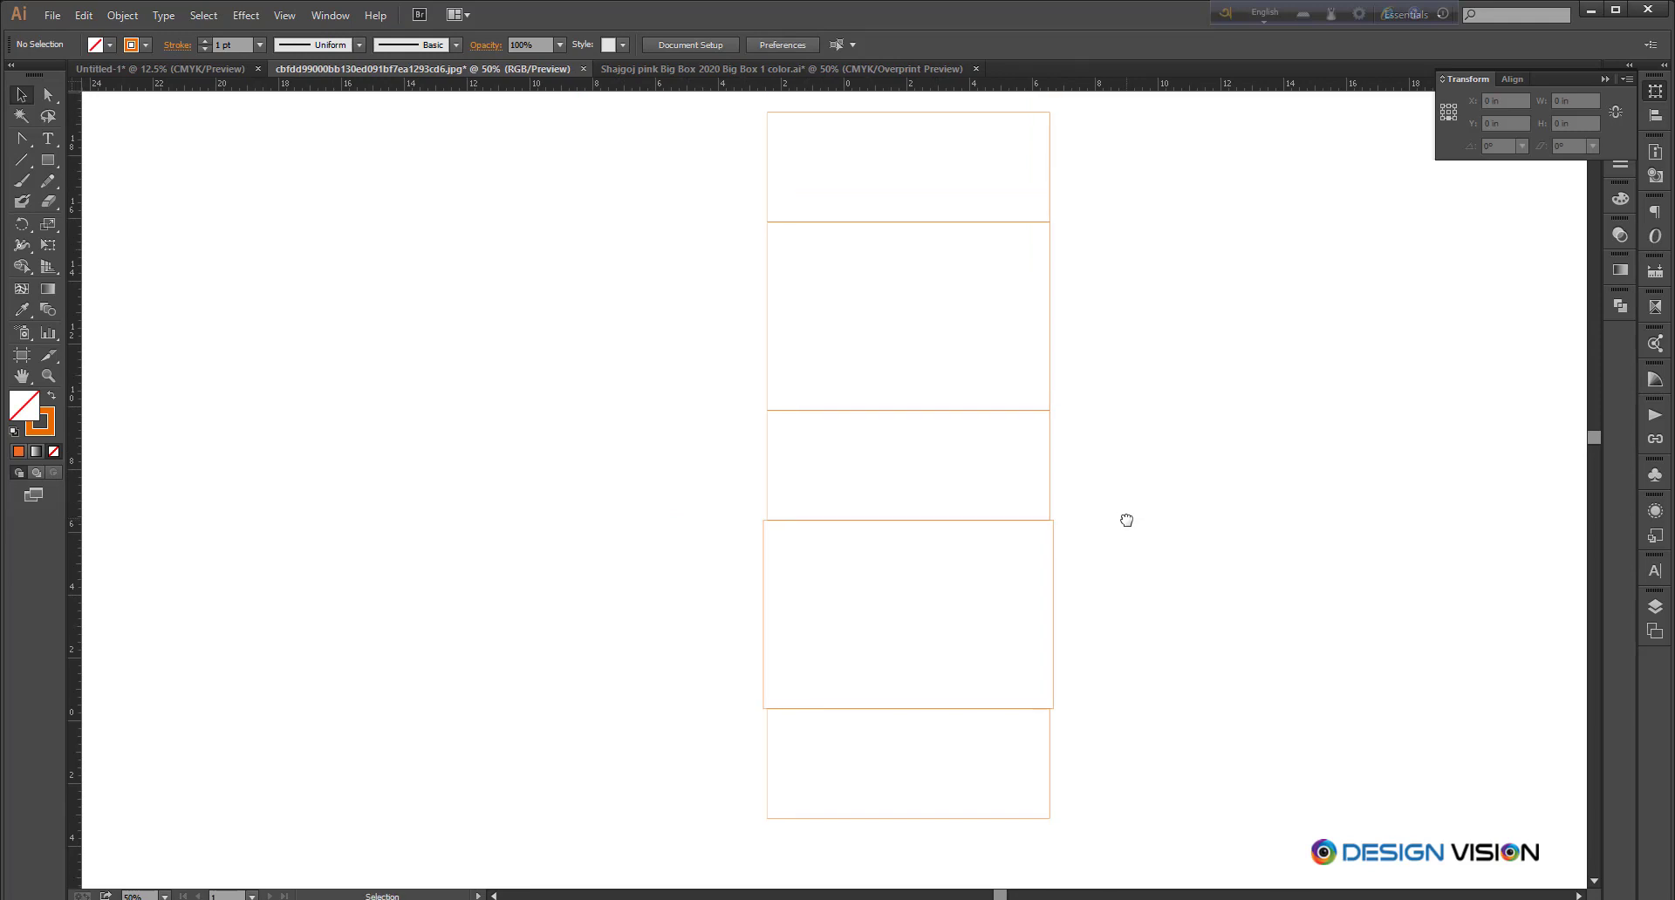
scroll(988, 532, up, 1)
scroll(988, 531, up, 1)
scroll(988, 531, down, 1)
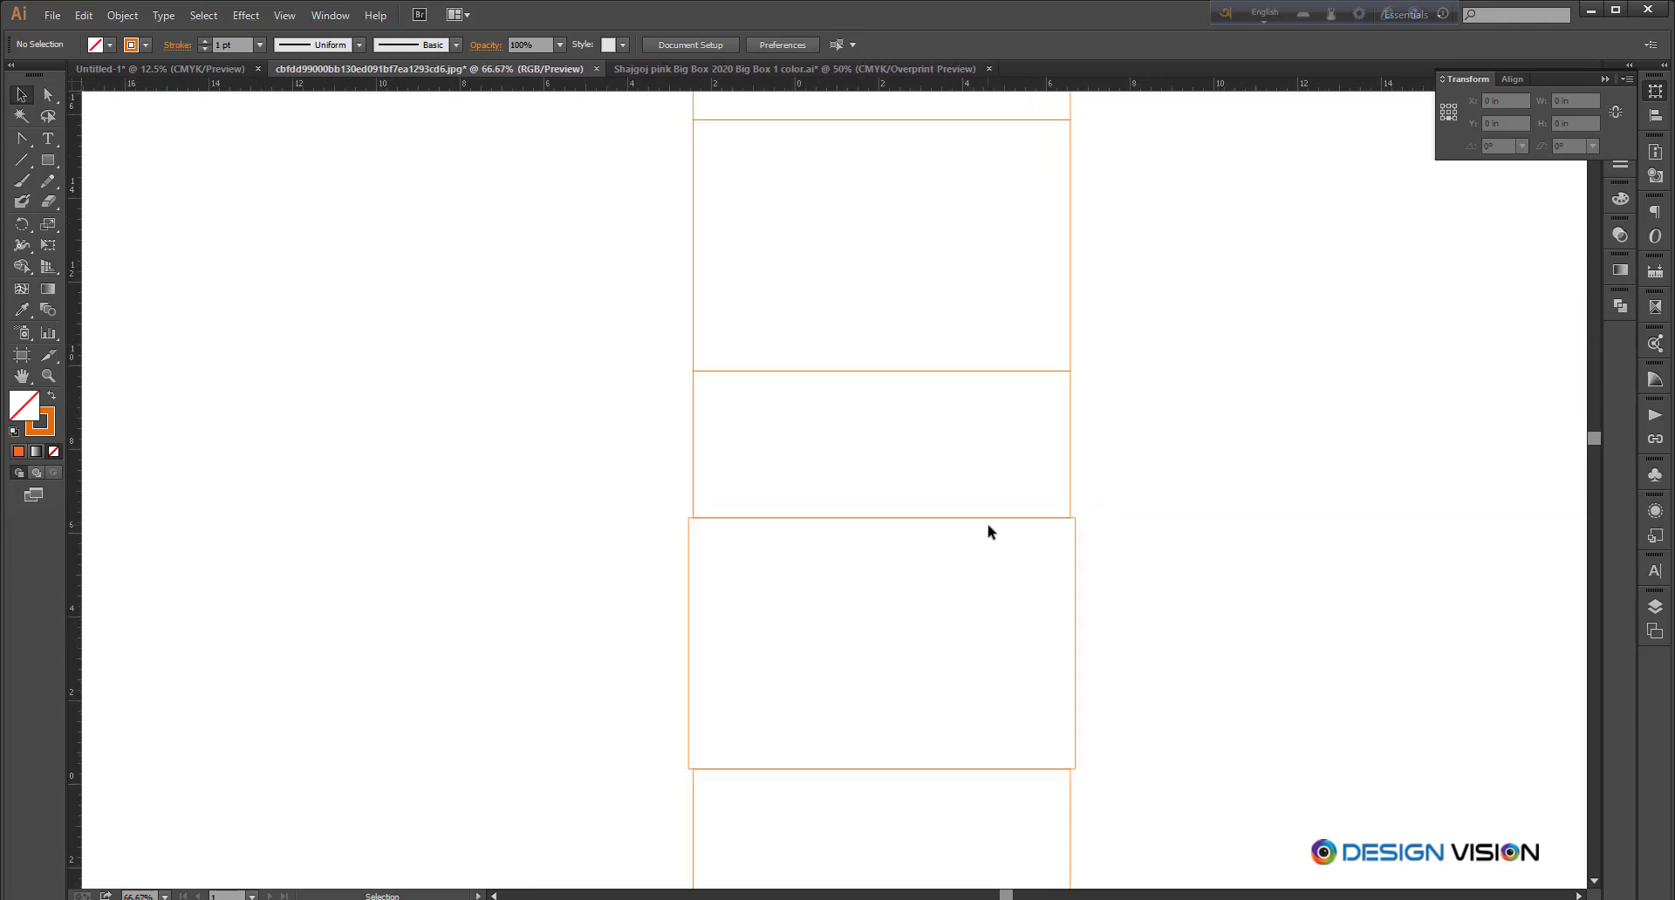
Step: Narrow the upper 6 in high panel by subtracting 6 mm from its 9 in width
scroll(1166, 445, up, 3)
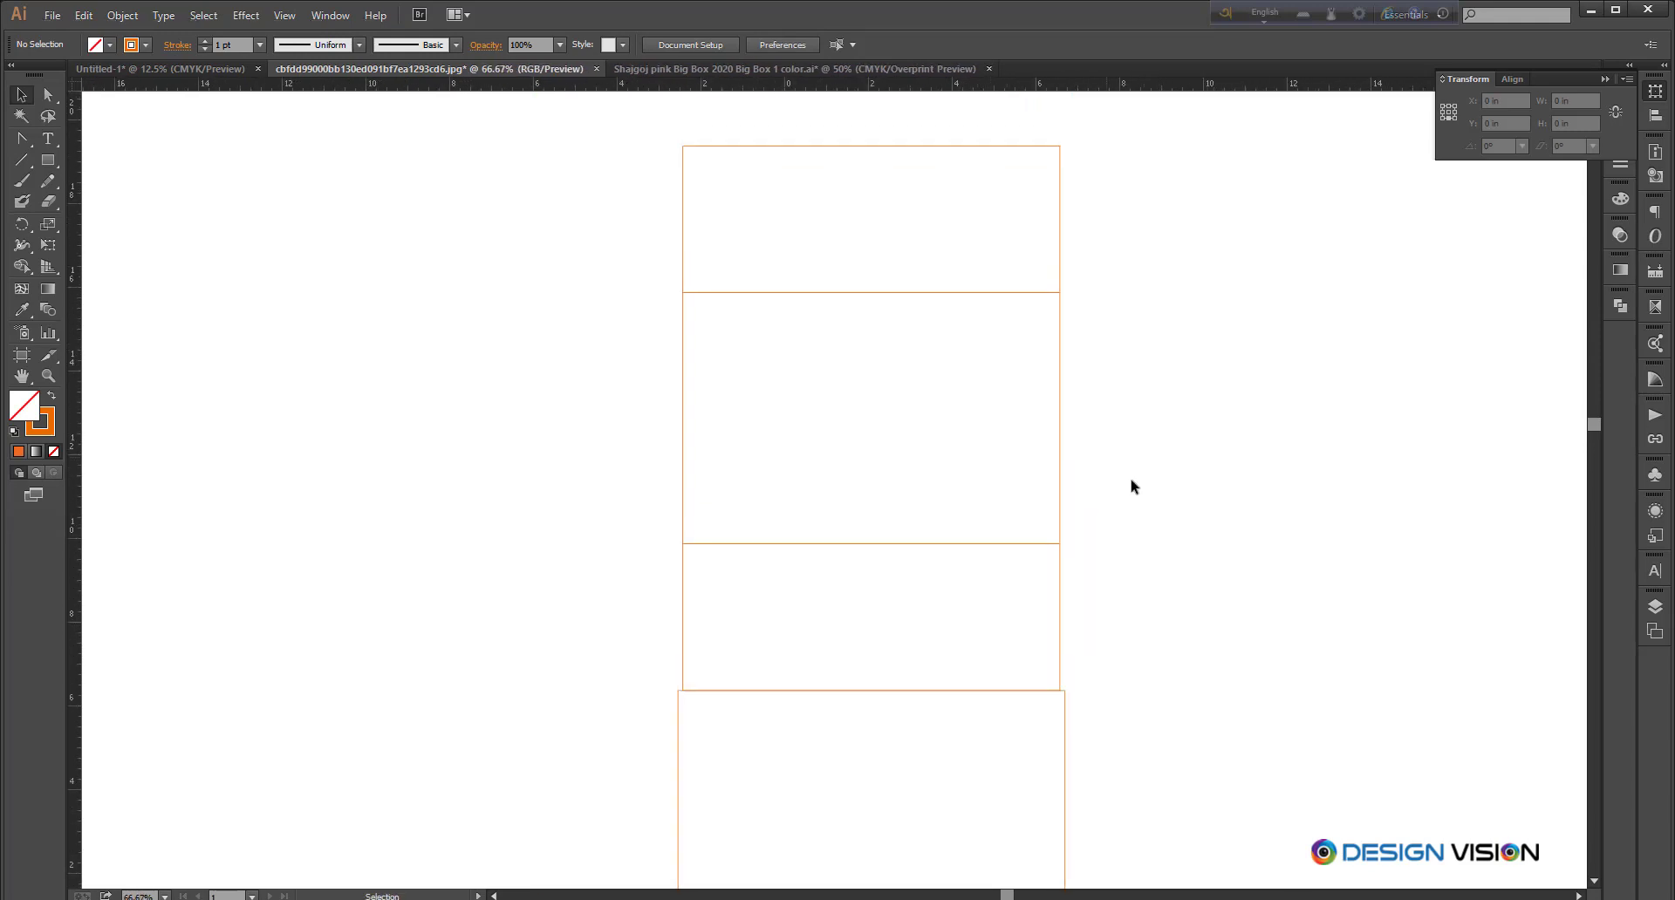
click(1060, 460)
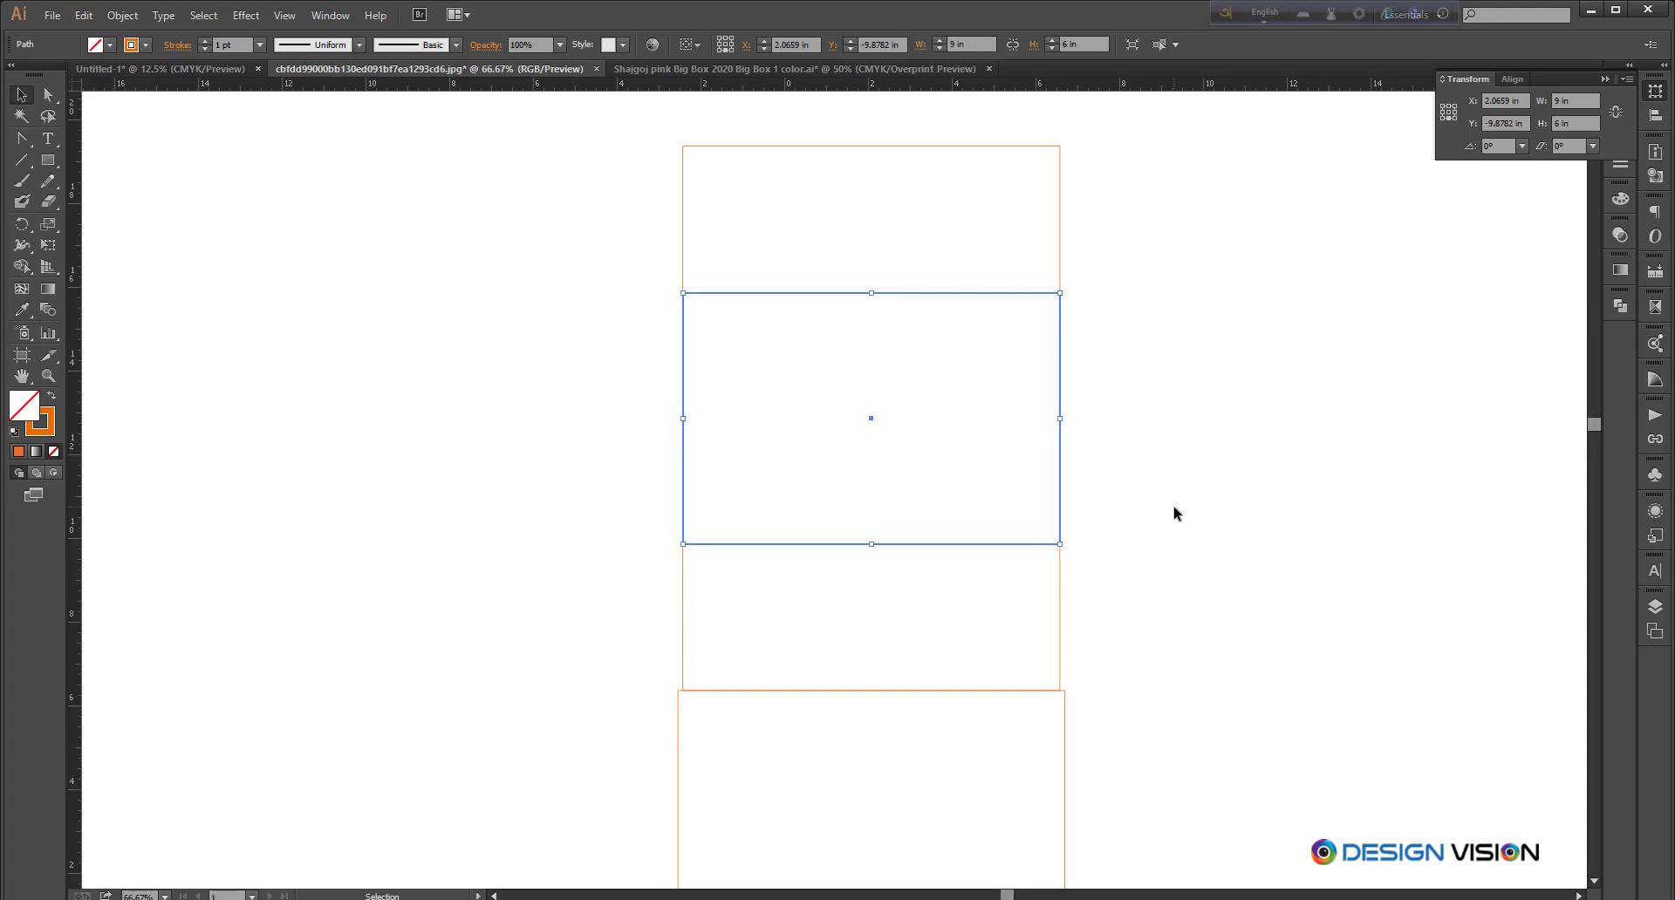
click(1579, 105)
text(-6mm)
key(Return)
click(1243, 469)
Step: Set the width of the 3.5 in high panel at the top of the stack to 9.1181 in
scroll(1243, 469, down, 1)
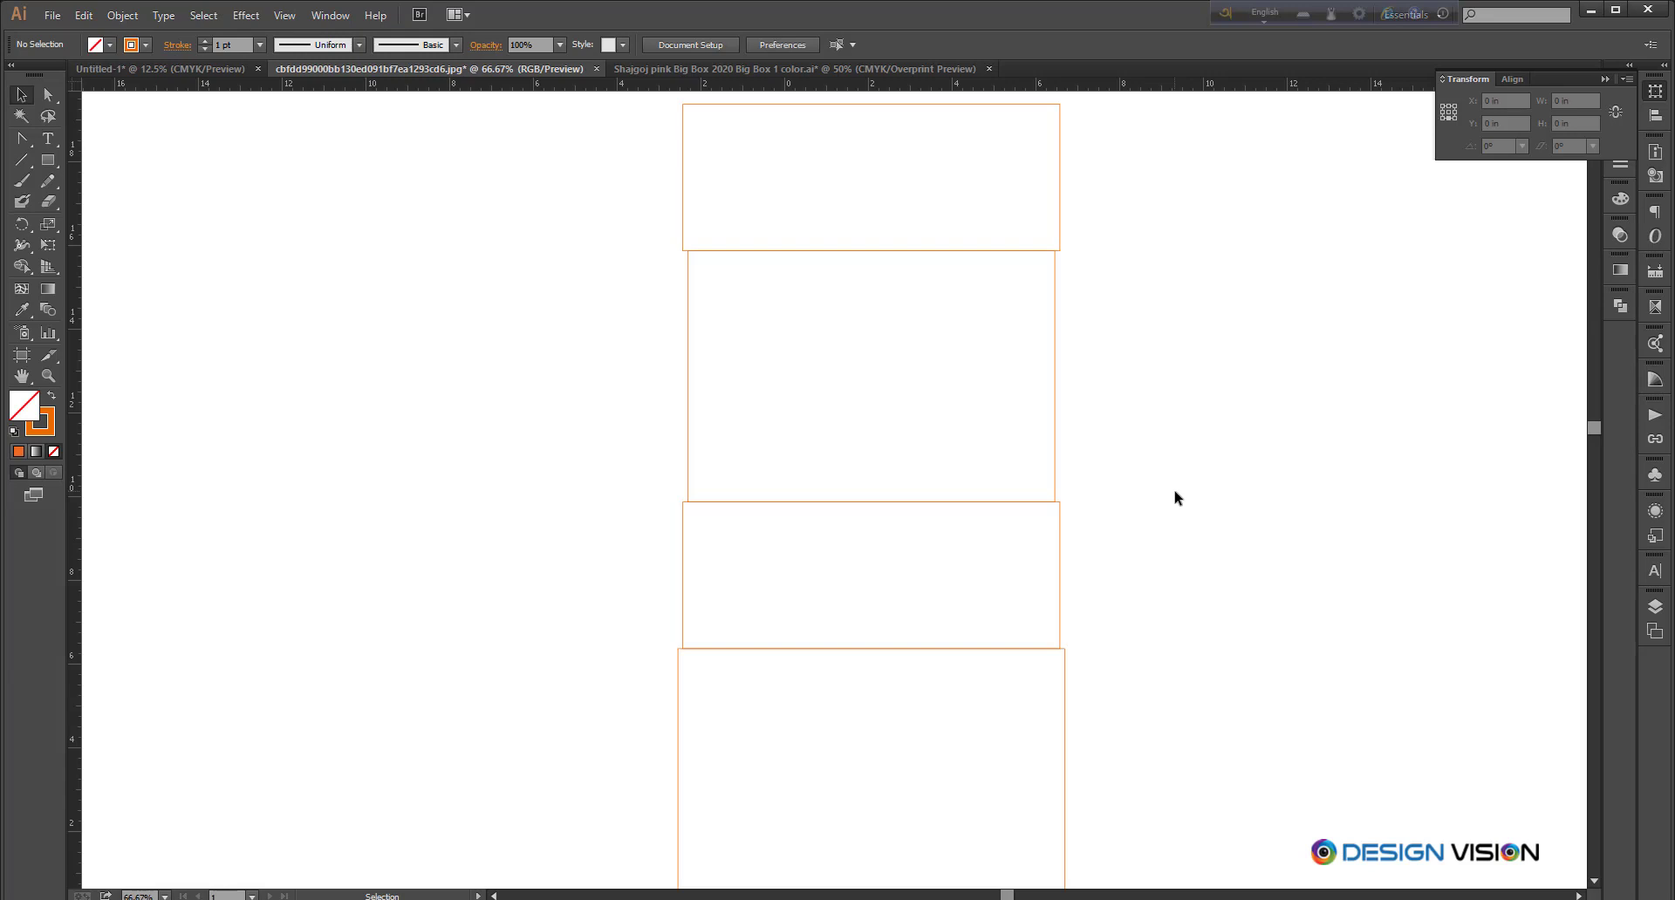
scroll(1174, 498, up, 2)
scroll(1174, 498, up, 2)
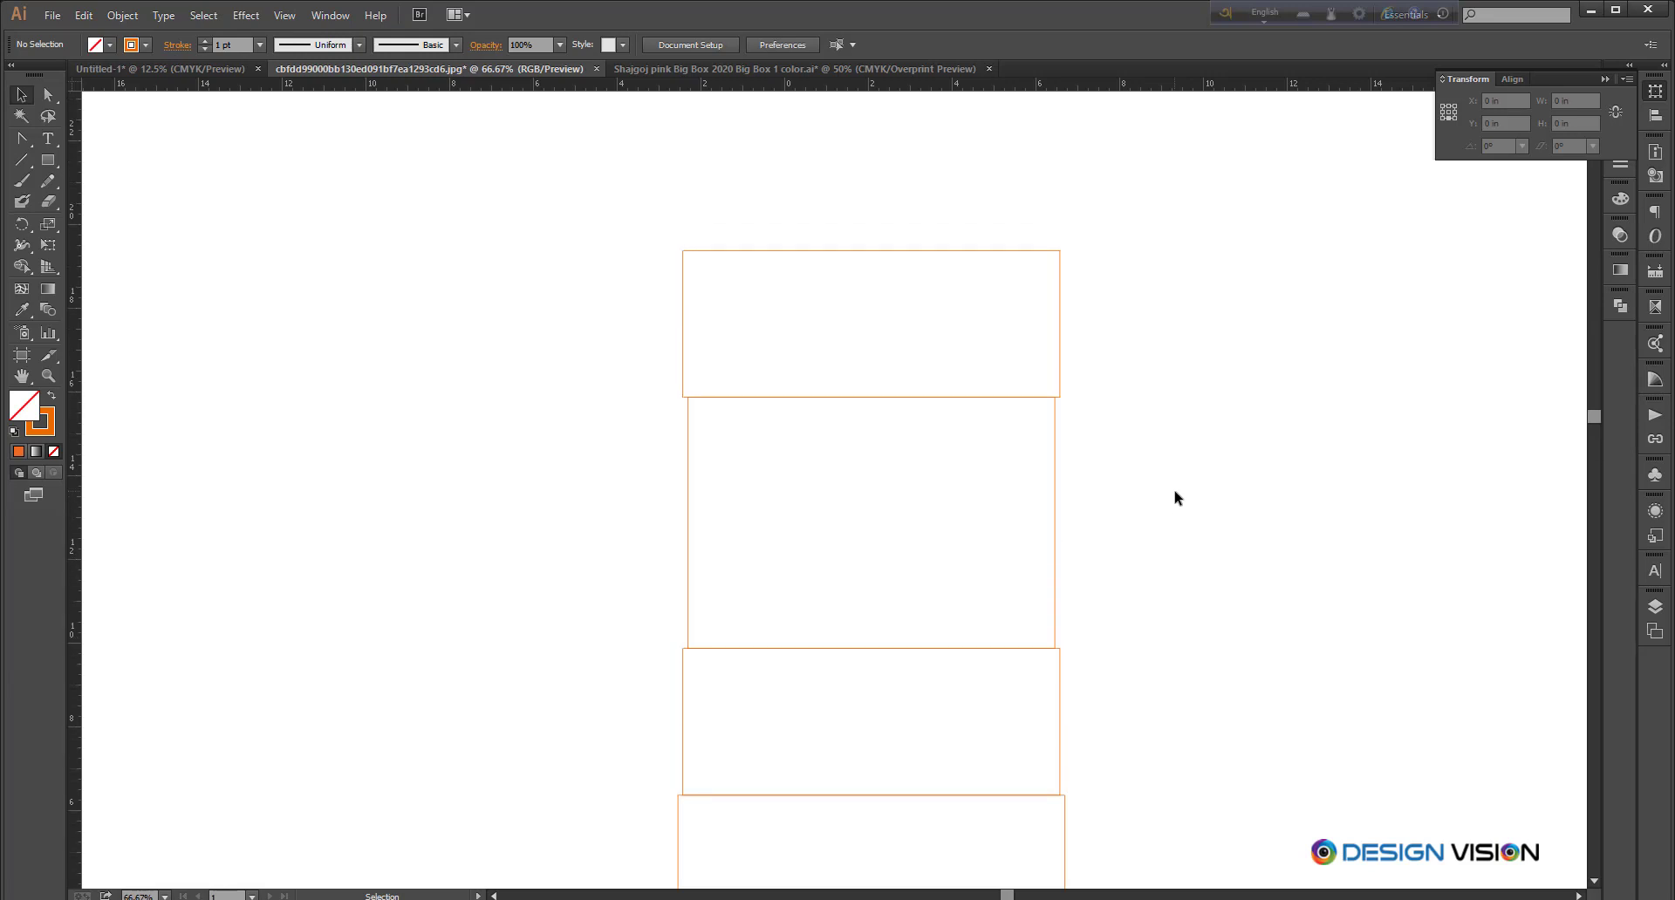
scroll(1078, 429, up, 2)
scroll(1083, 456, down, 2)
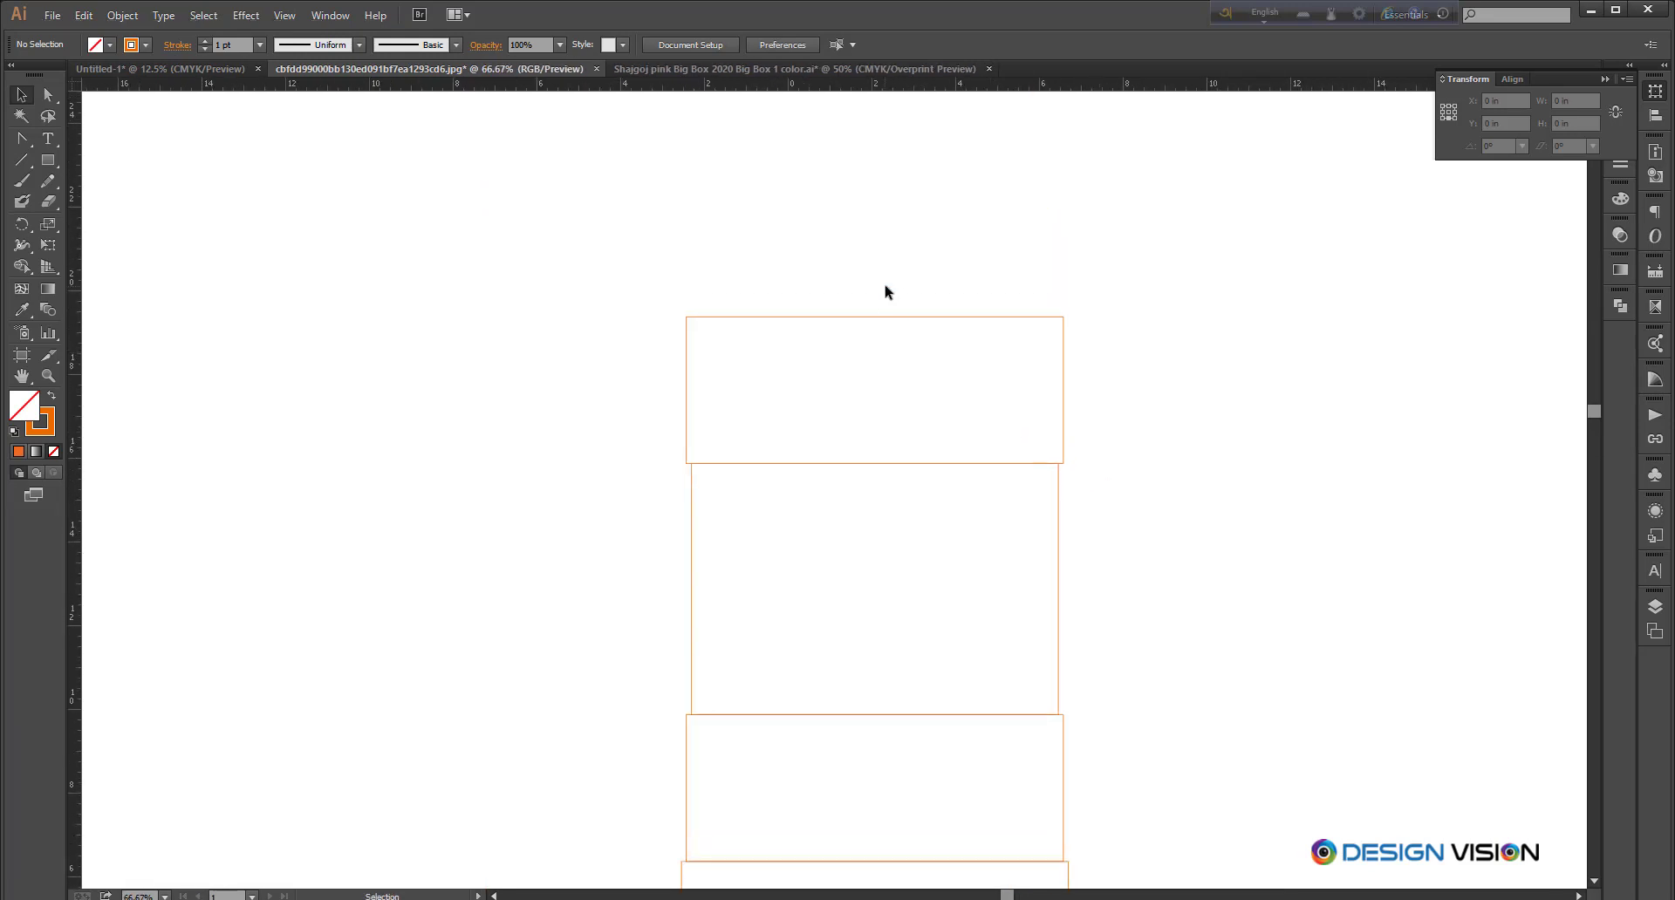
click(898, 317)
scroll(1047, 463, up, 1)
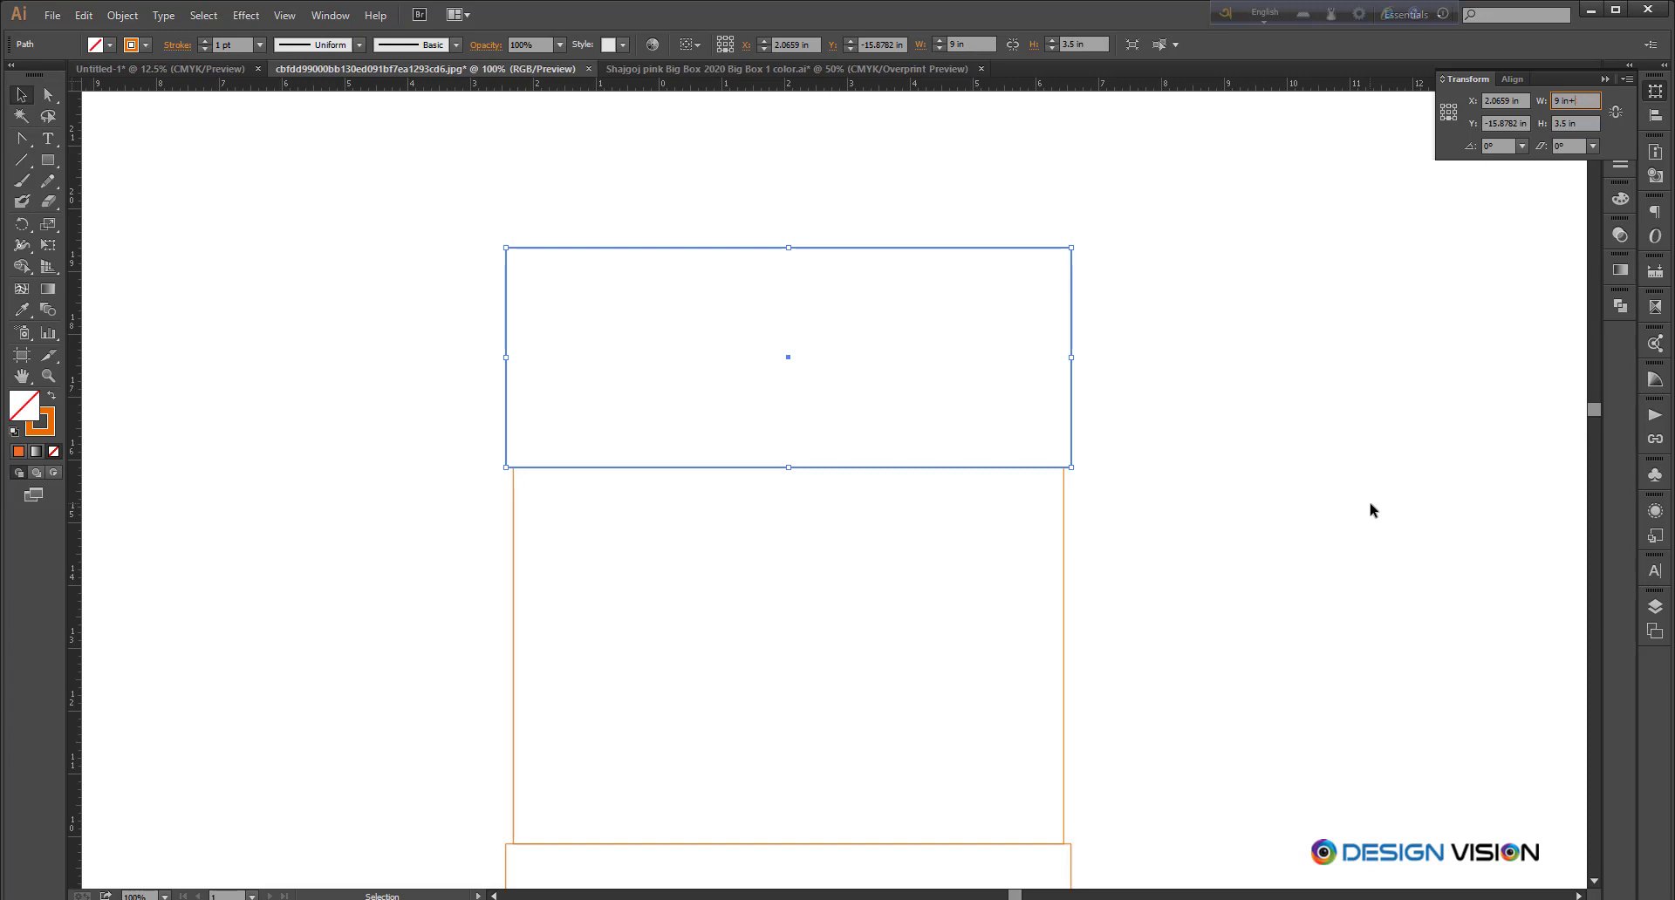
key(Return)
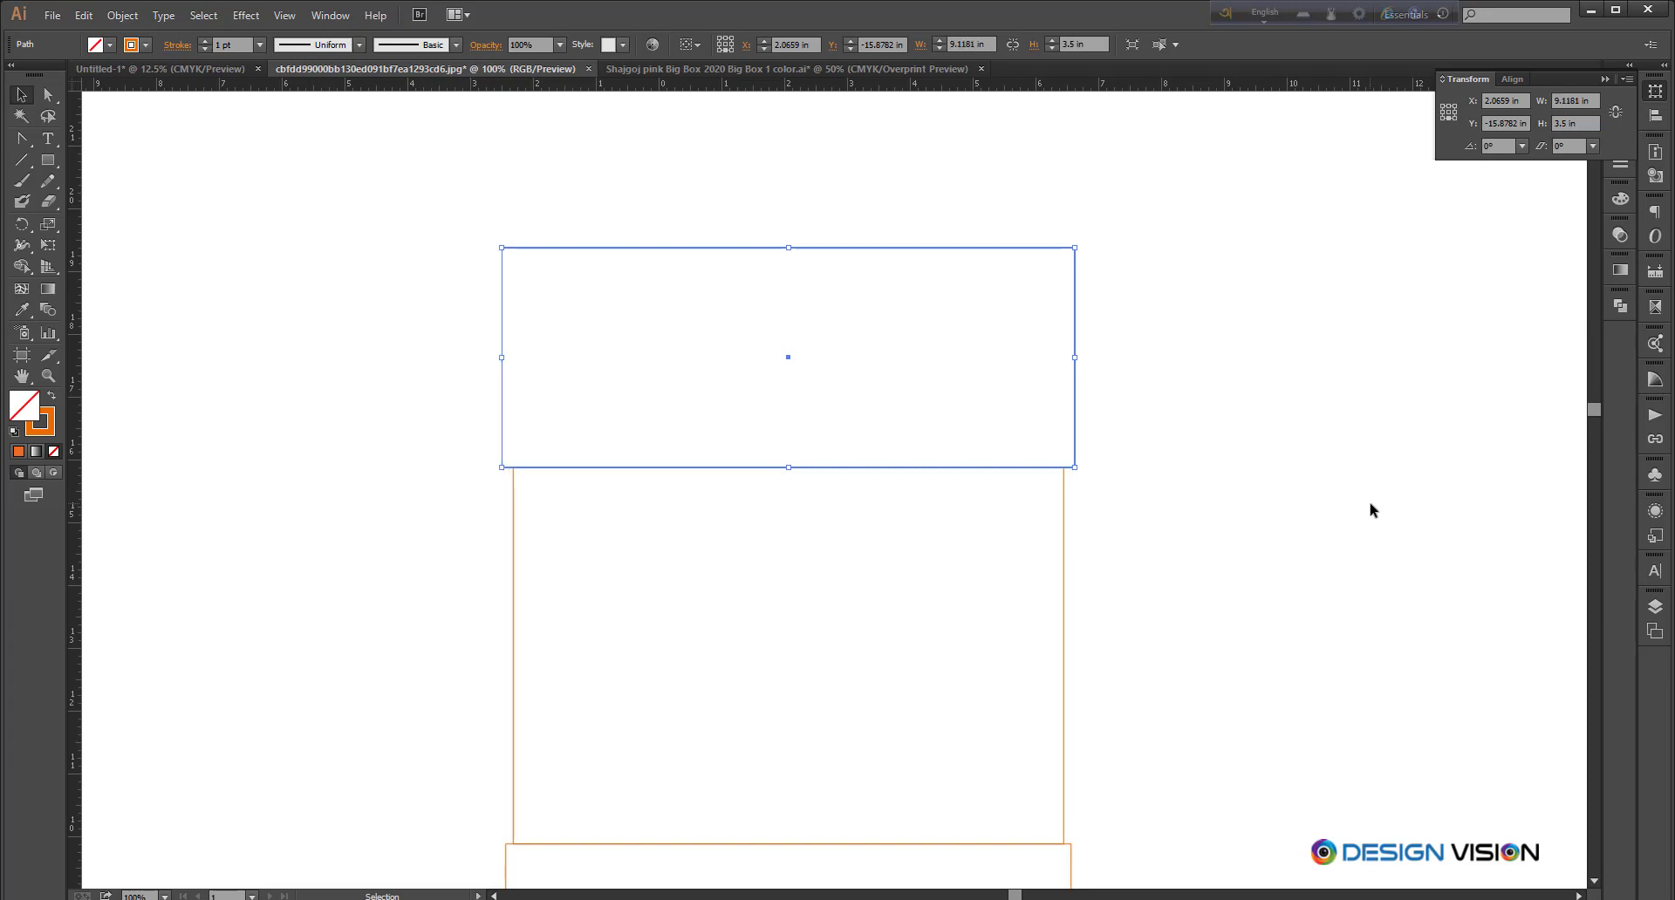
click(1189, 604)
Step: Duplicate the widened lower 6 in high panel so that the copy sits flush against its right edge
scroll(850, 495, down, 3)
drag(1074, 641, 1084, 471)
scroll(926, 601, up, 1)
scroll(1100, 561, up, 1)
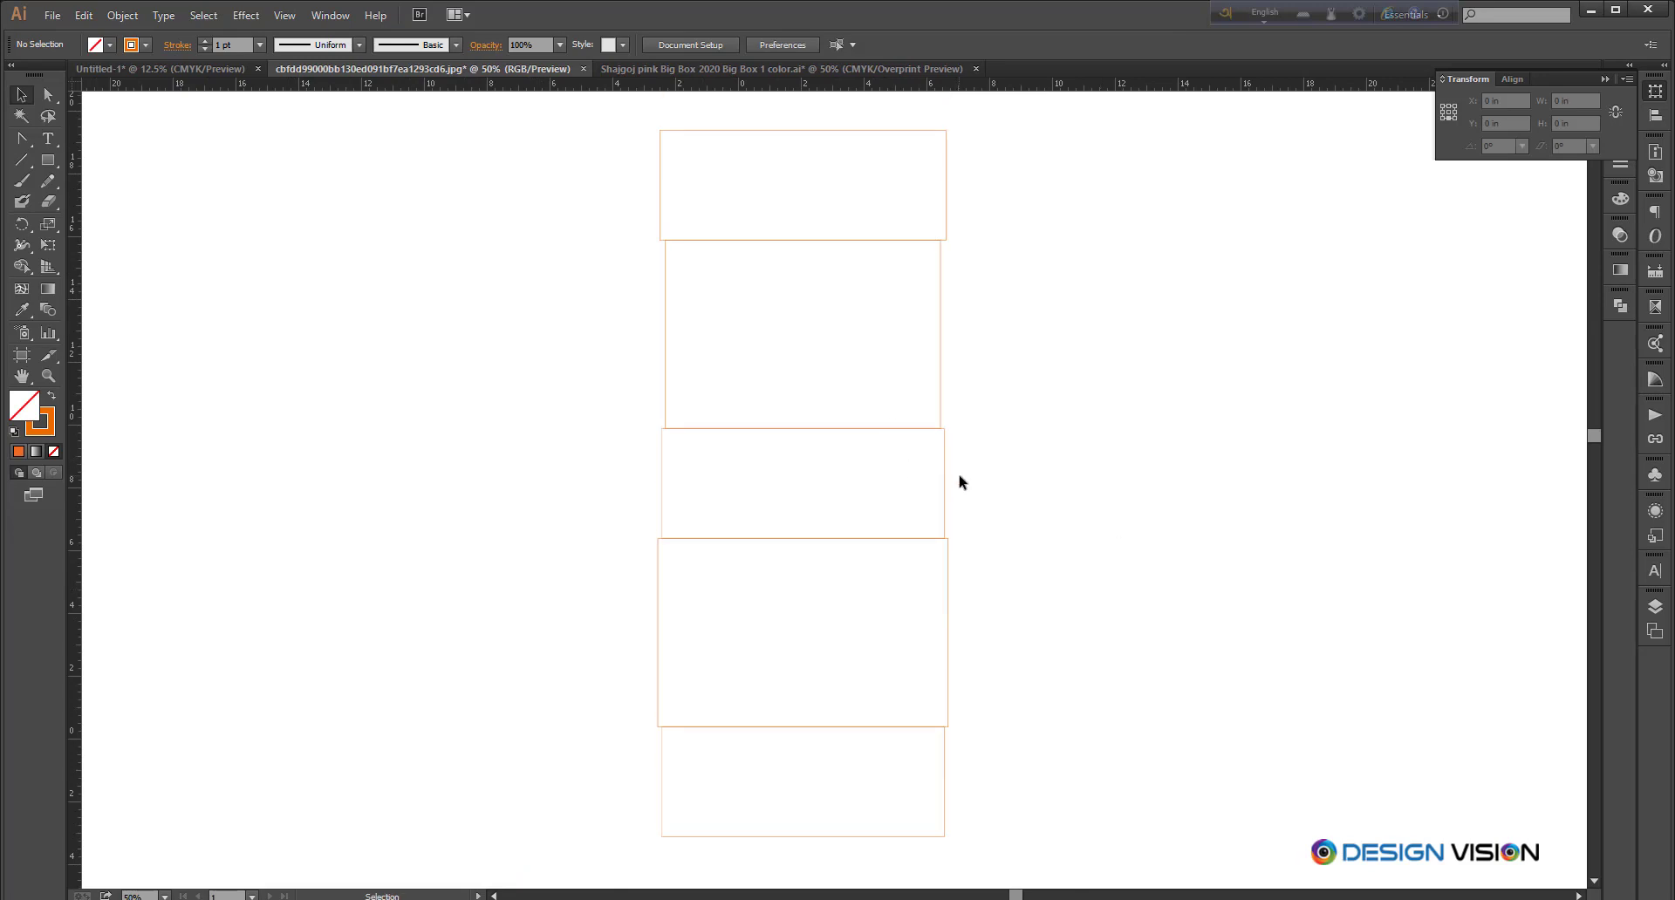
scroll(1073, 582, down, 4)
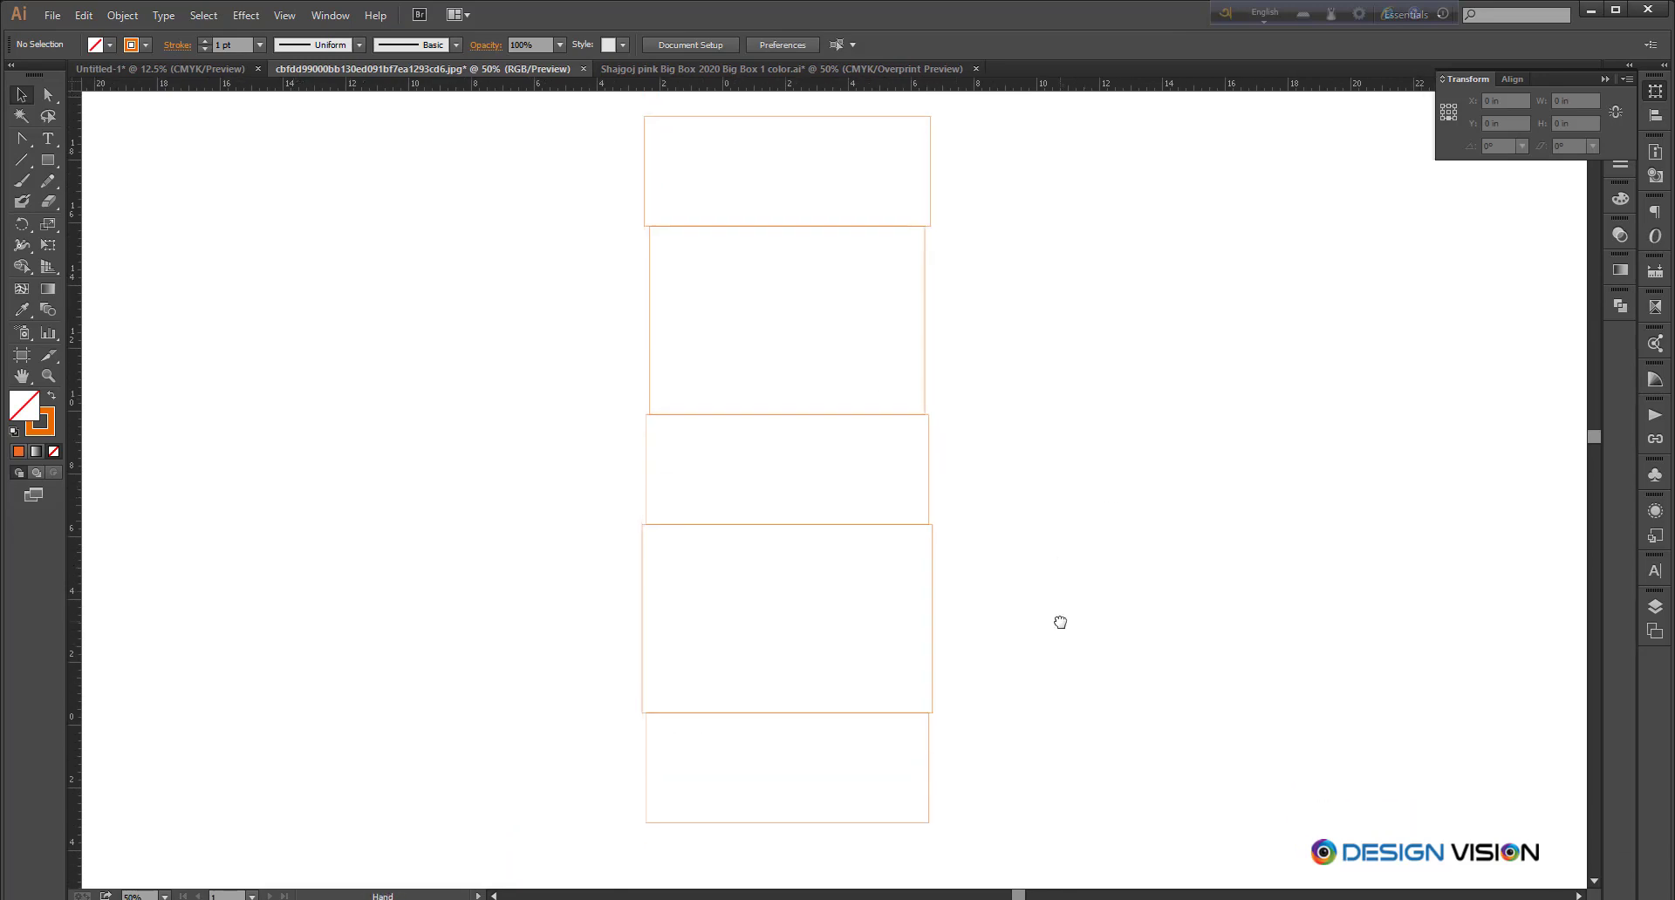
drag(1038, 712, 1043, 719)
drag(1077, 541, 911, 573)
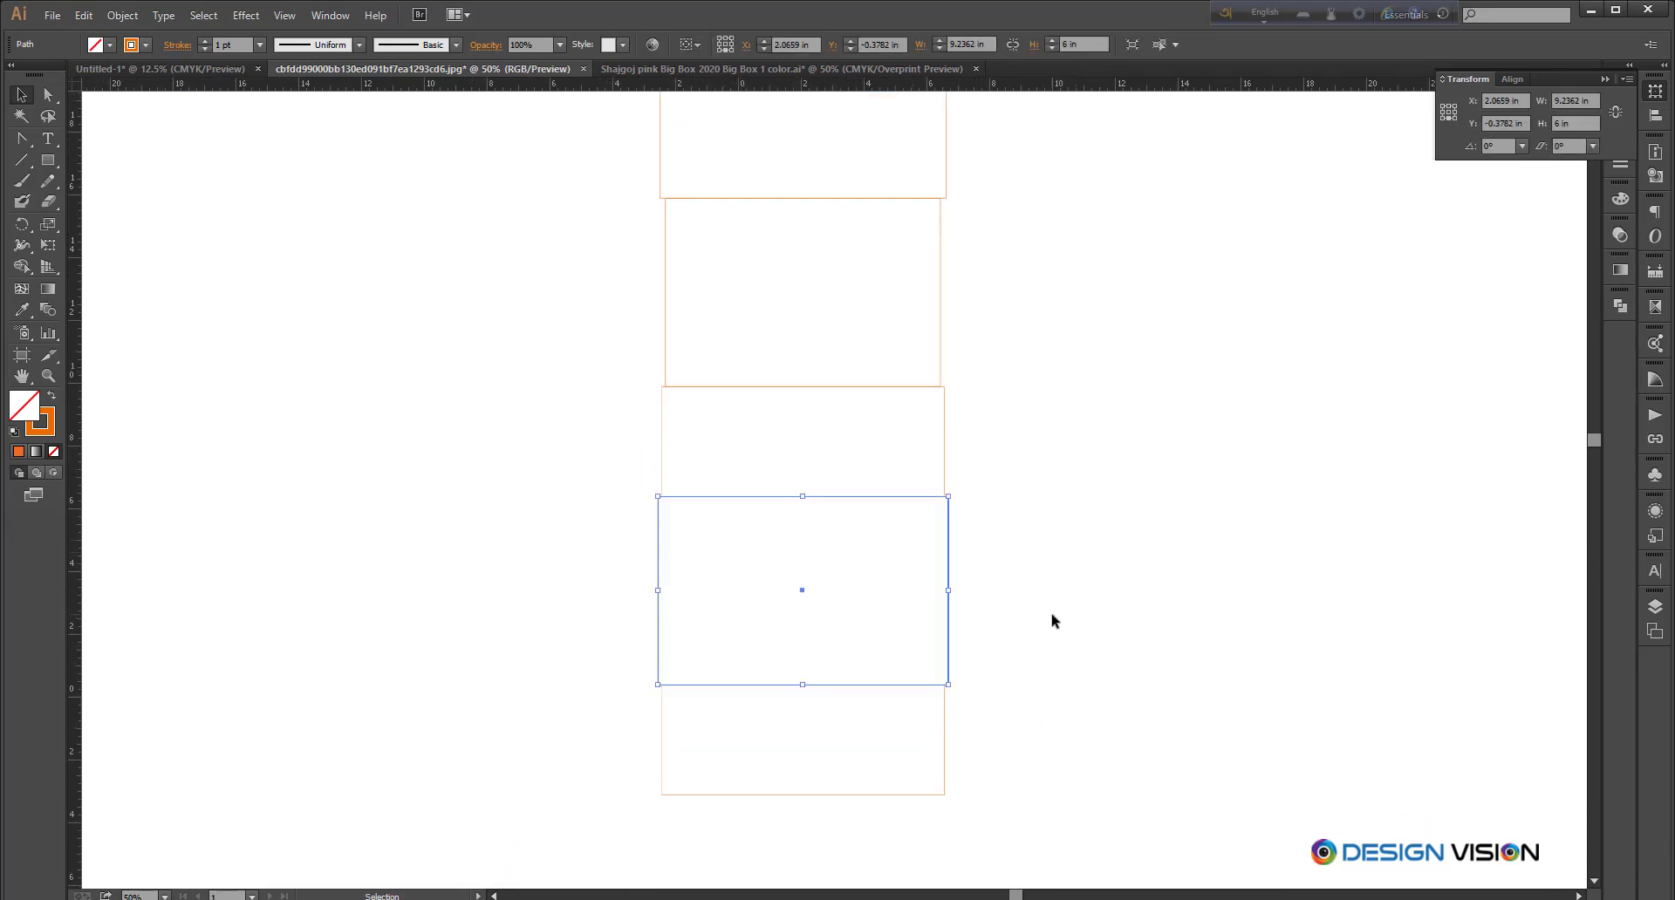
drag(996, 695, 938, 705)
drag(1020, 547, 1238, 587)
Step: Anchor the copied side panel at its middle-left reference point and set its width to 3.5 in
click(1442, 105)
double_click(1578, 101)
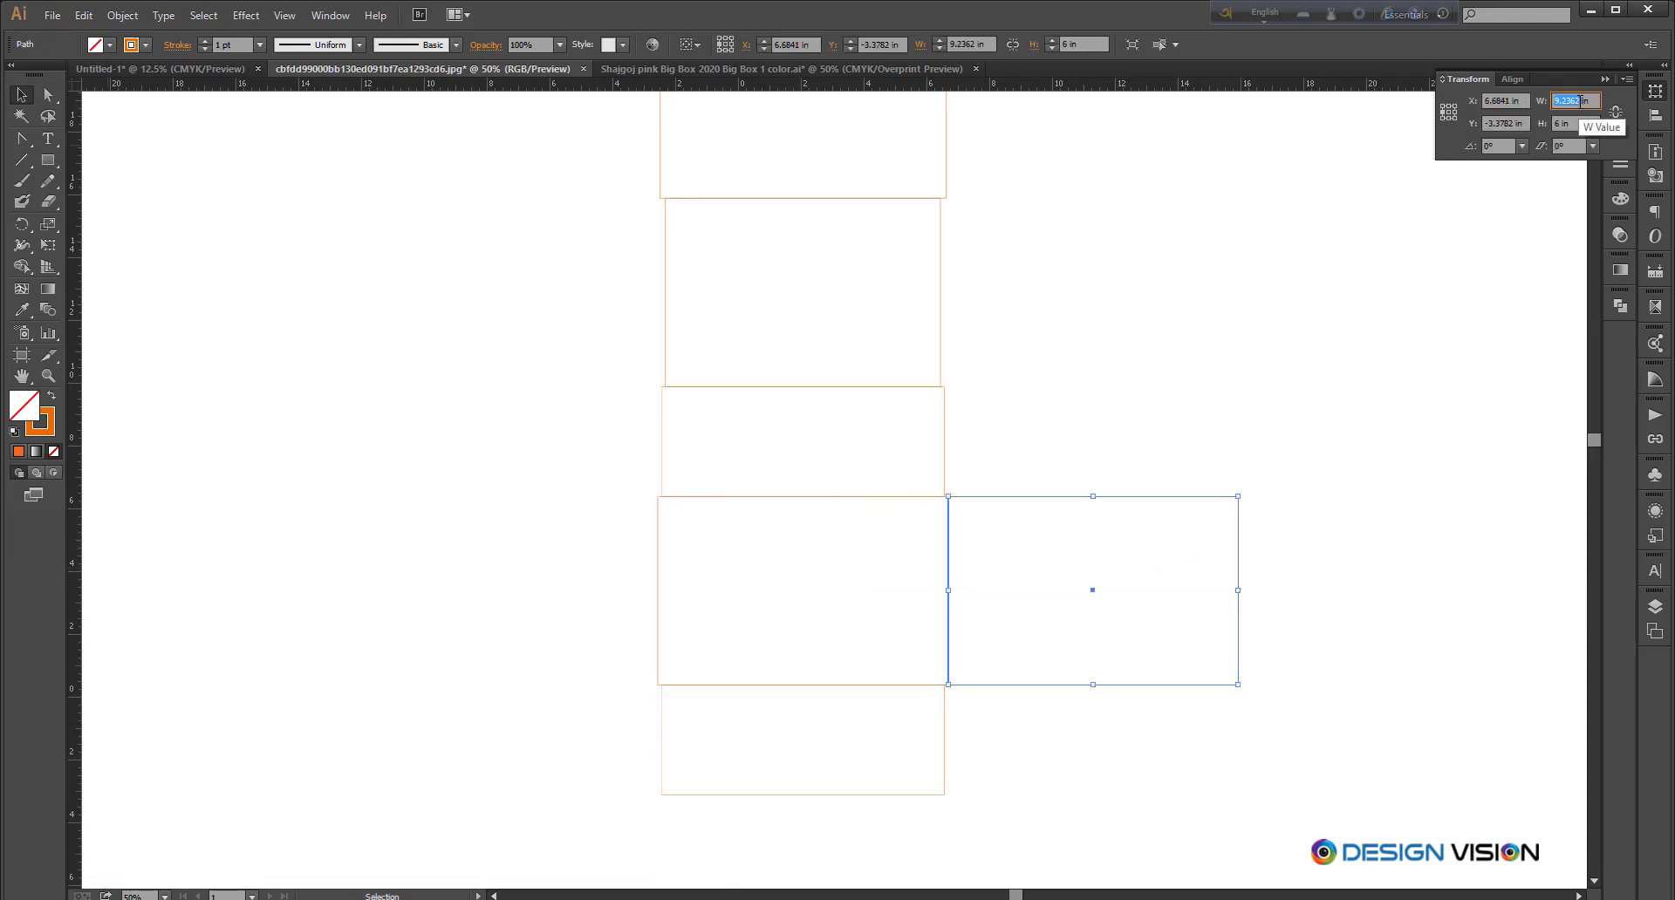
text(3.5)
key(Return)
click(1140, 666)
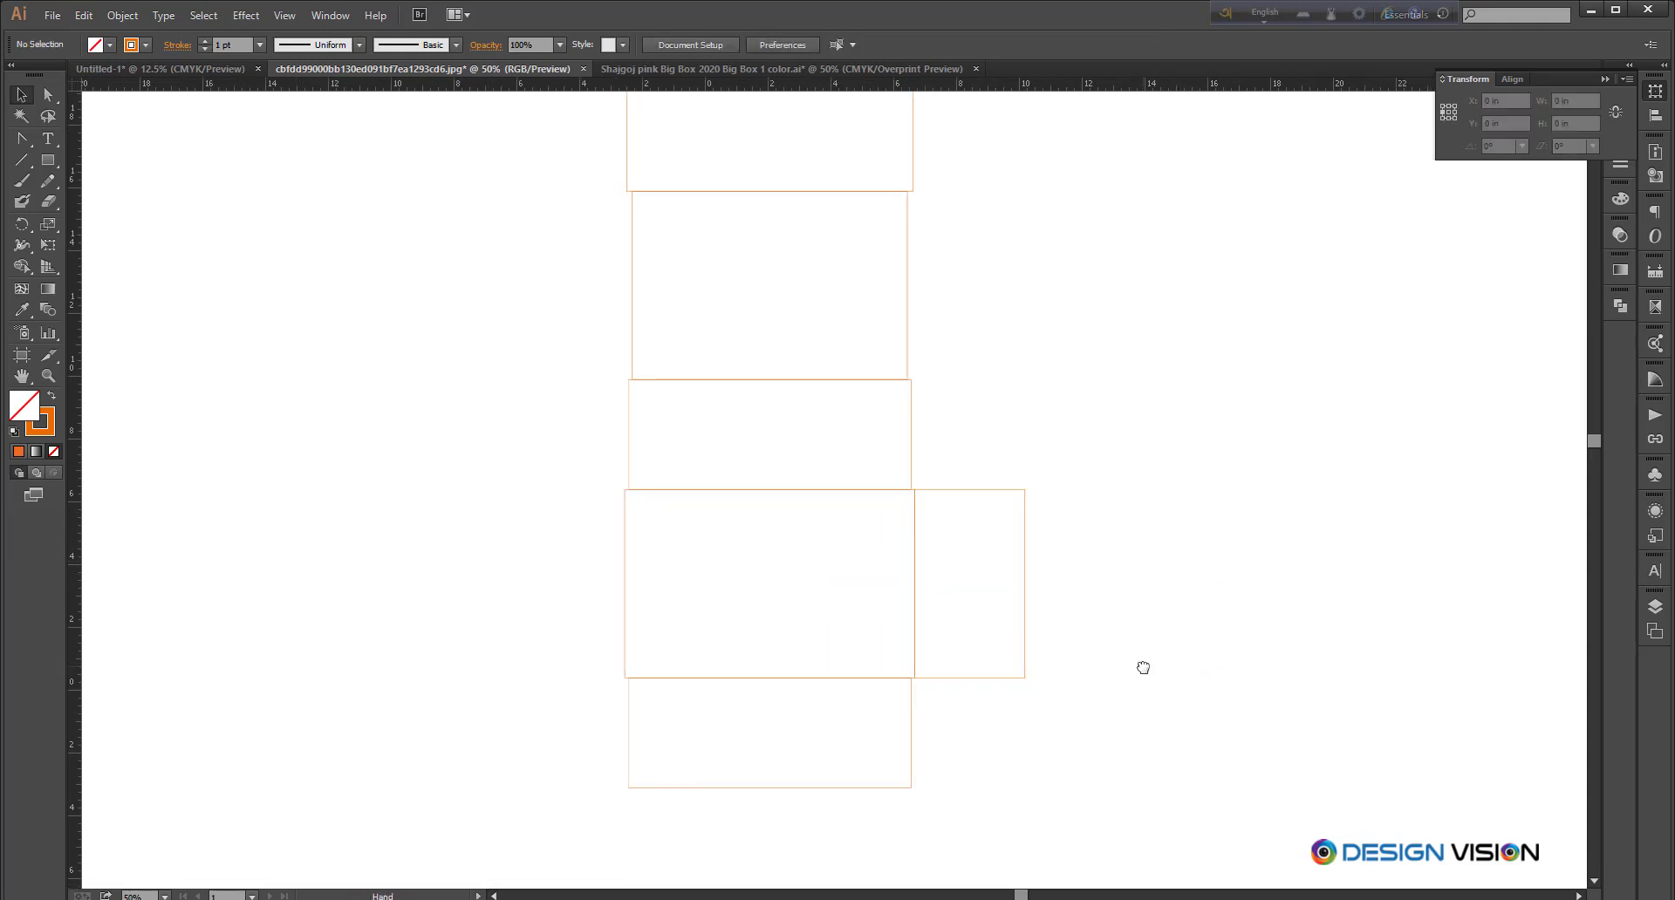
Step: Duplicate the 3.5 in wide side panel flush against its outer edge and set the copy's width to 4 mm
key(ctrl+plus)
drag(1097, 595, 1080, 596)
click(994, 564)
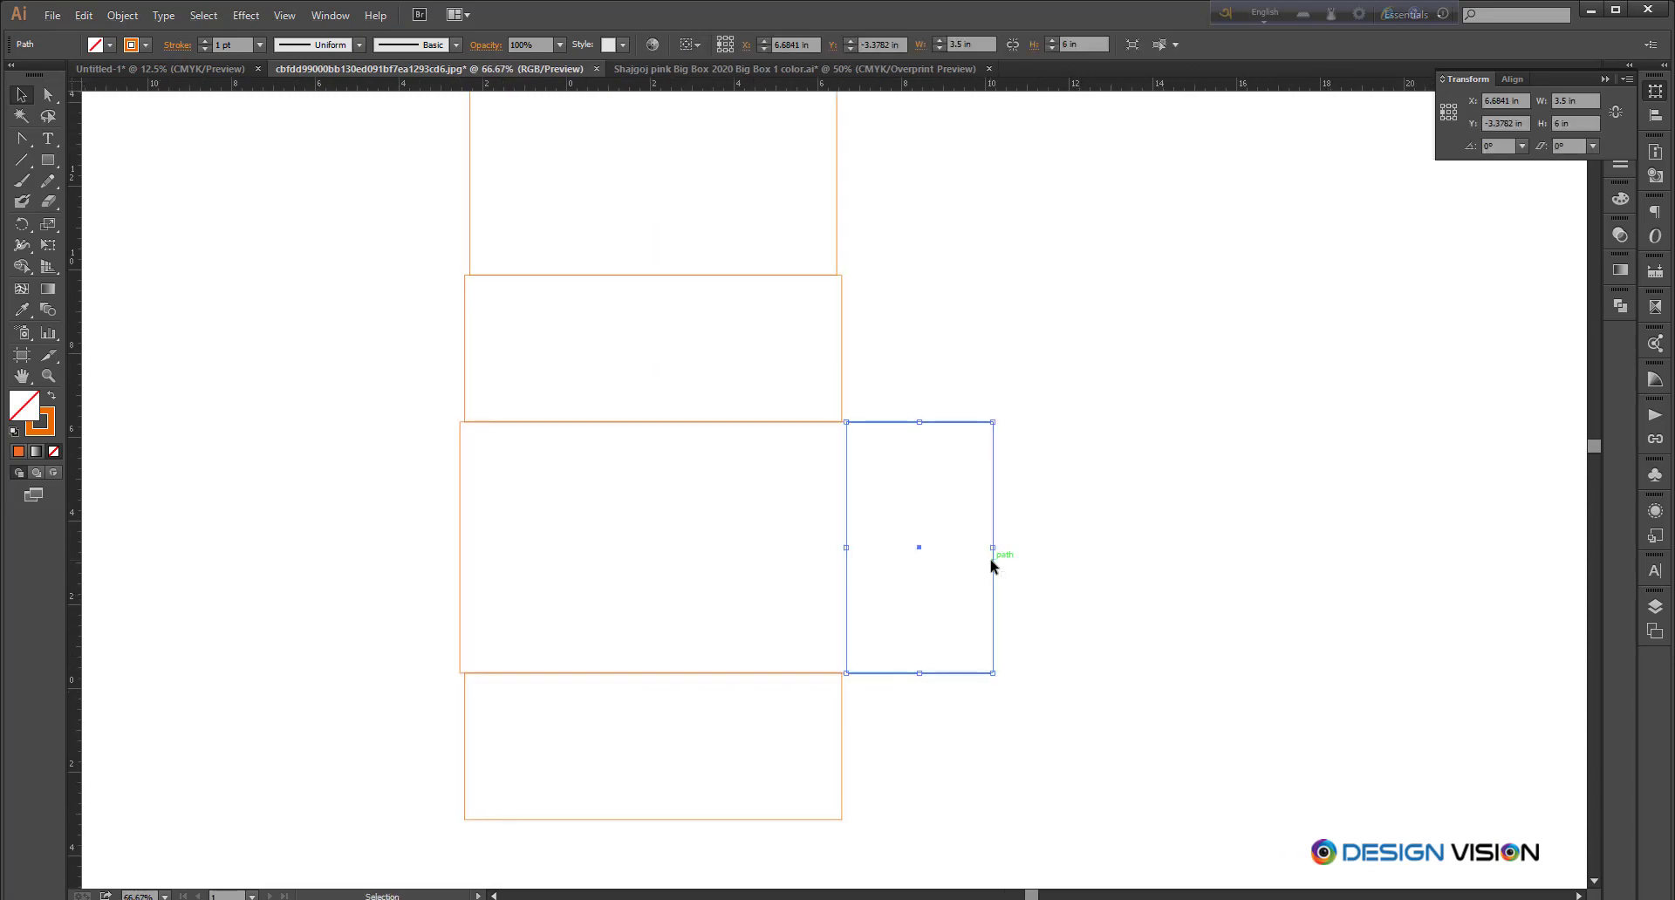
drag(994, 564, 1142, 579)
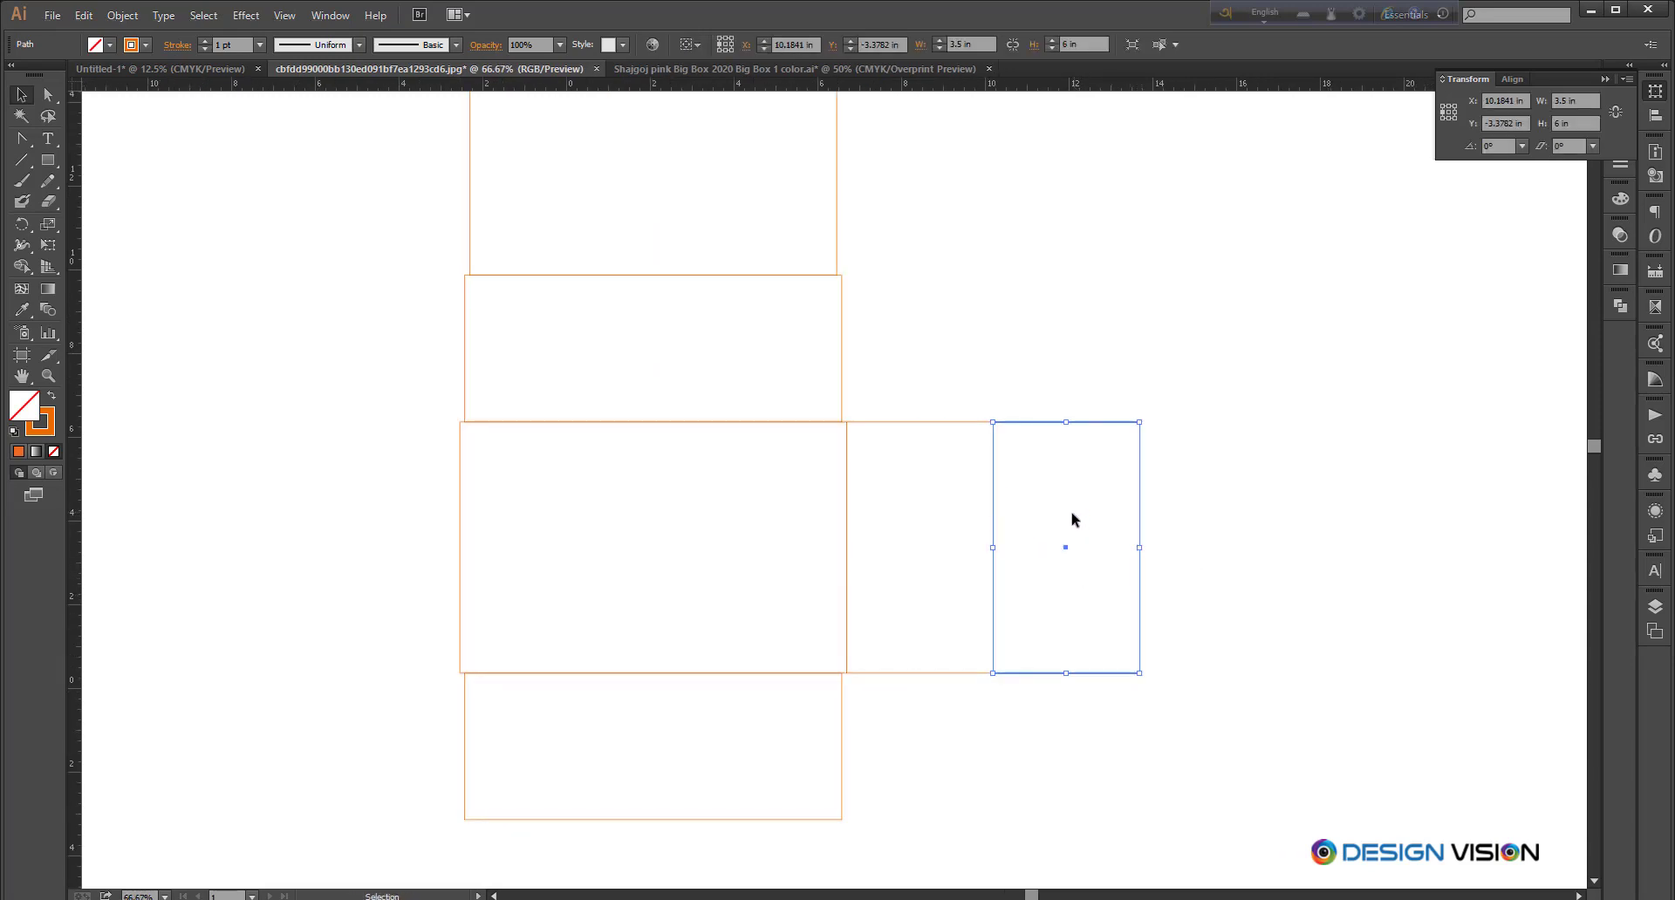
click(1544, 107)
text(4m)
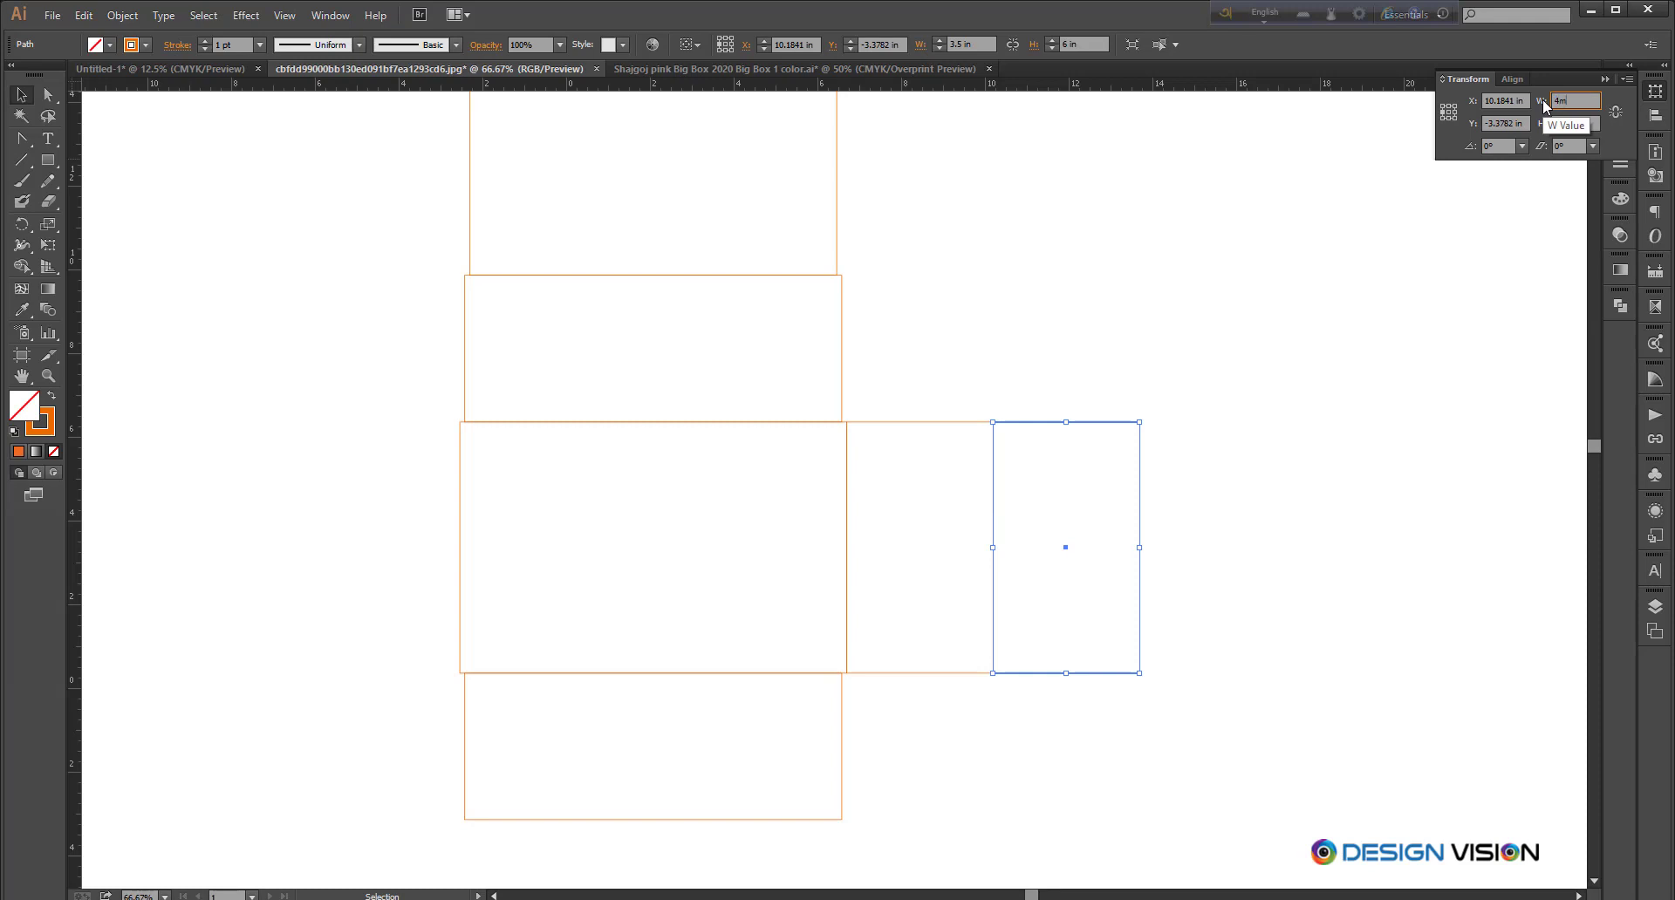
text(m)
key(Return)
click(1012, 494)
Step: Place a copy of the 3.5 in wide side panel flush against the outer edge of the 4 mm strip
drag(999, 483, 1010, 483)
key(ctrl+z)
click(1052, 500)
drag(909, 425, 1096, 465)
click(1174, 583)
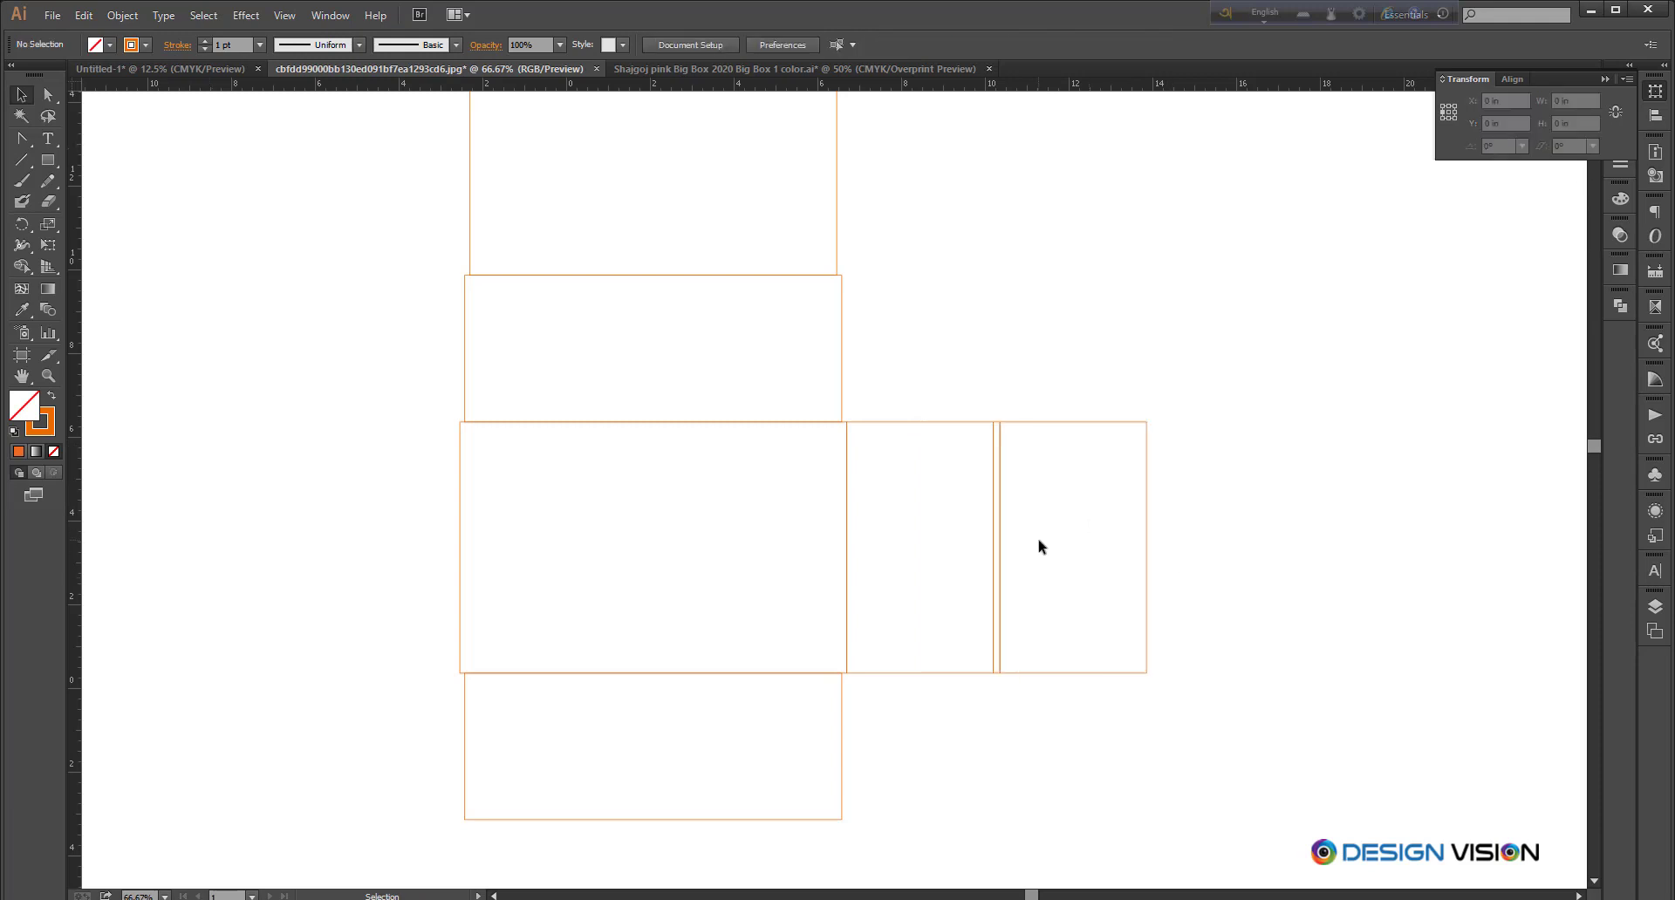
Step: Examine the side panels, the 4 mm strip and their joint with the main panel
drag(1241, 583, 1332, 631)
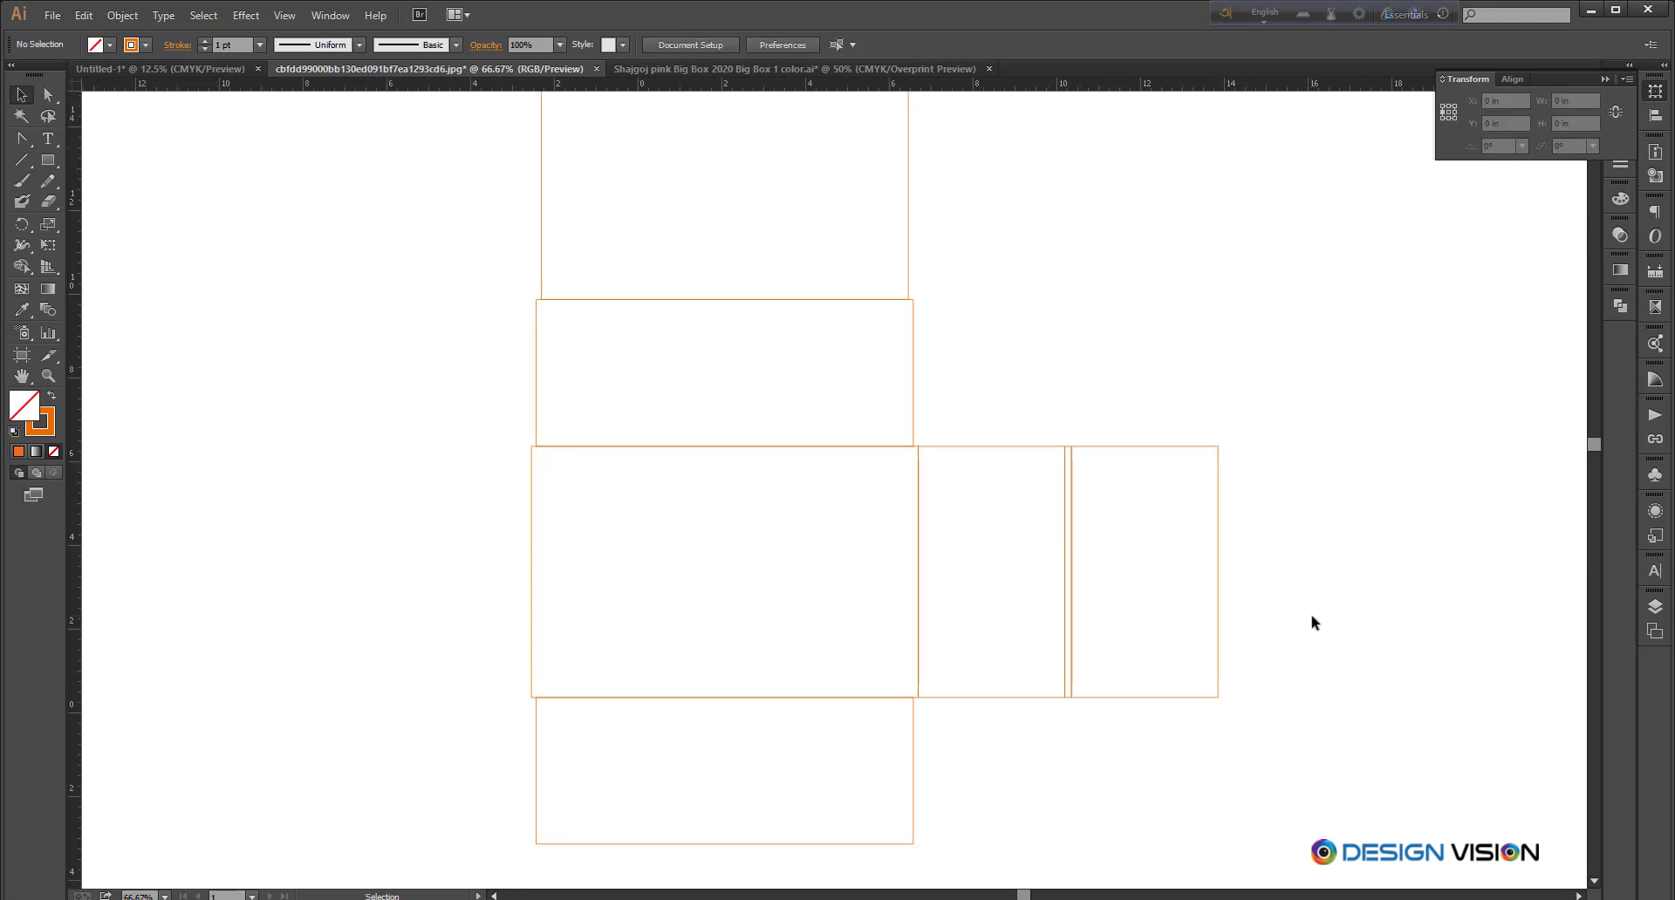
drag(1269, 529, 1200, 558)
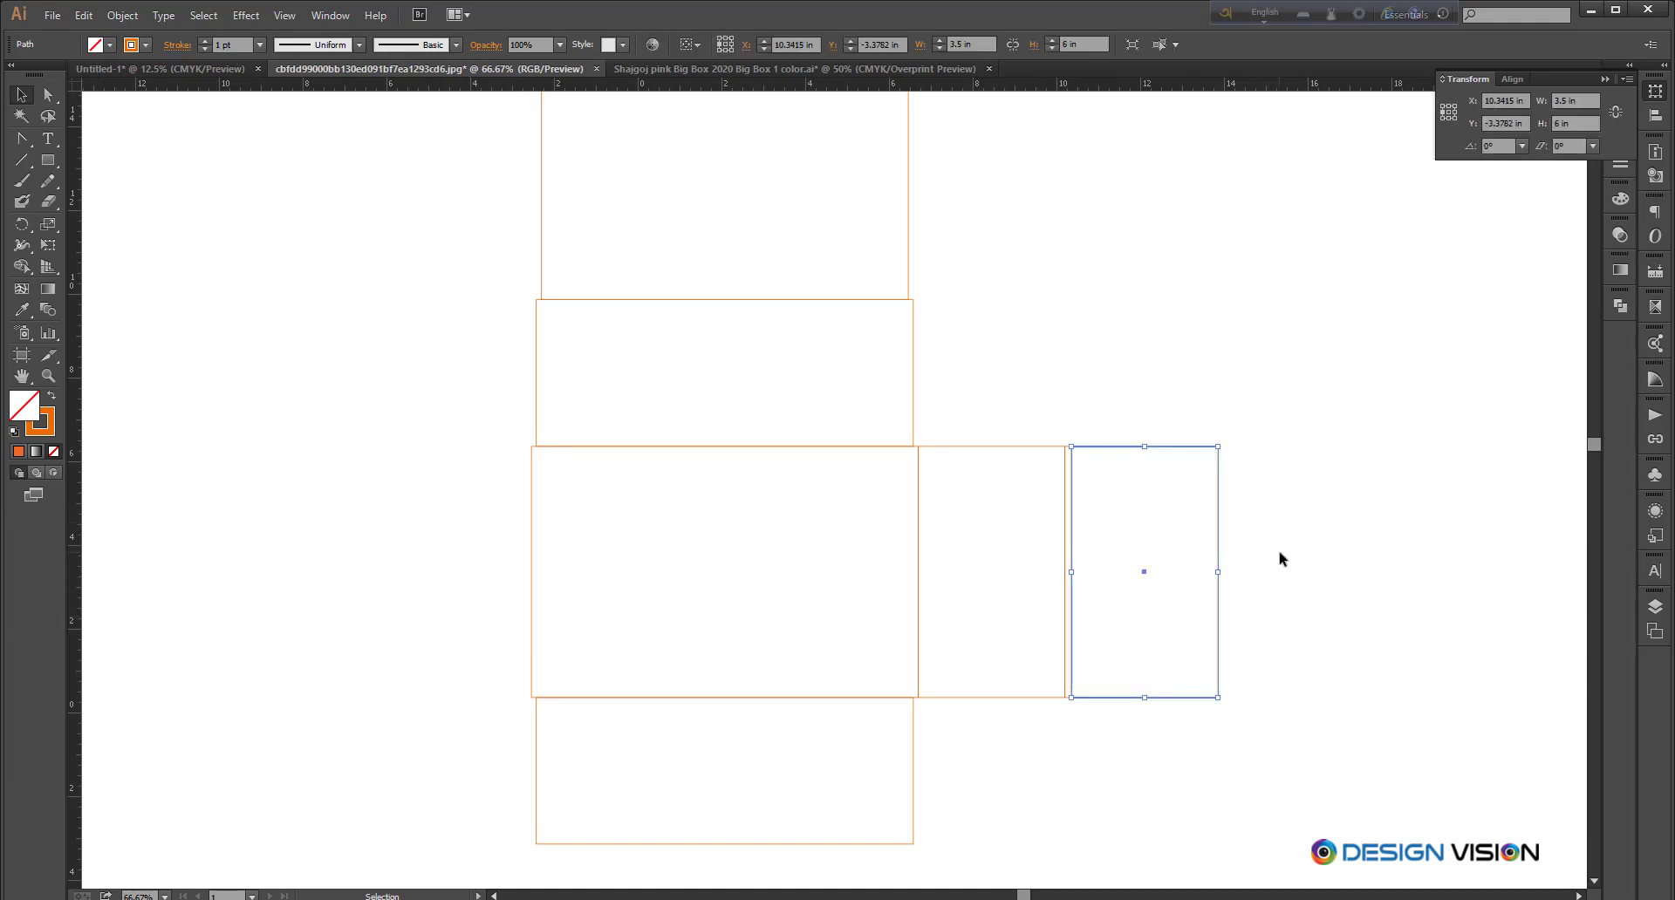
click(1279, 558)
drag(1302, 642, 1326, 601)
scroll(1225, 595, up, 2)
scroll(1305, 594, down, 1)
drag(1282, 498, 1189, 572)
drag(1292, 569, 1285, 567)
click(1285, 572)
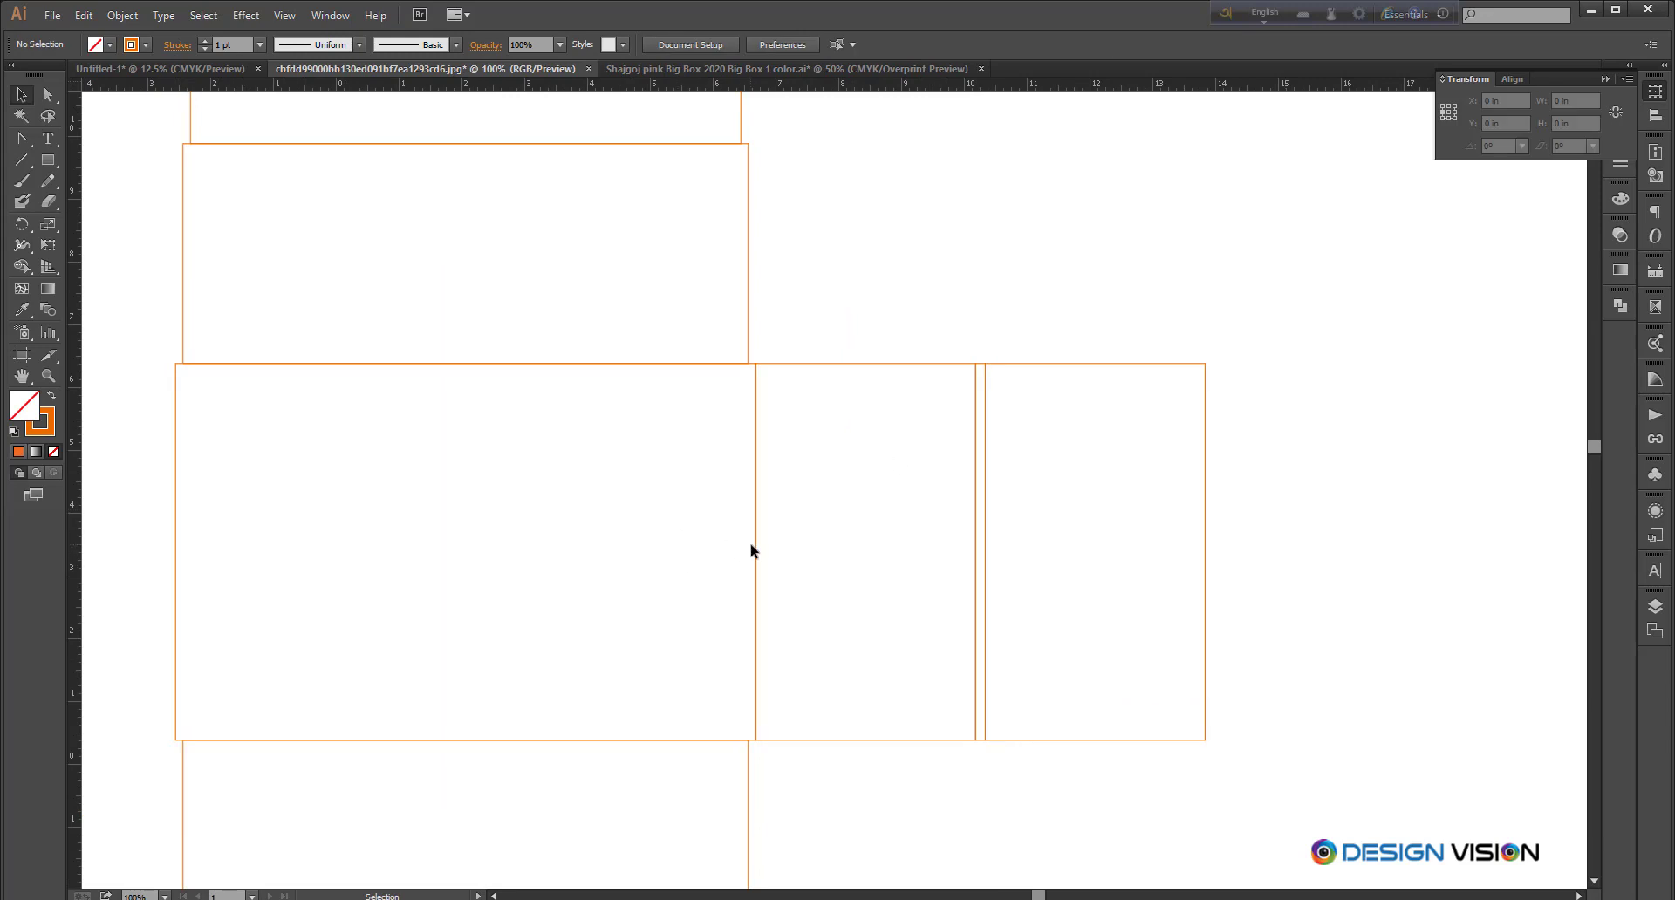
drag(1222, 520, 1289, 527)
scroll(1324, 564, down, 1)
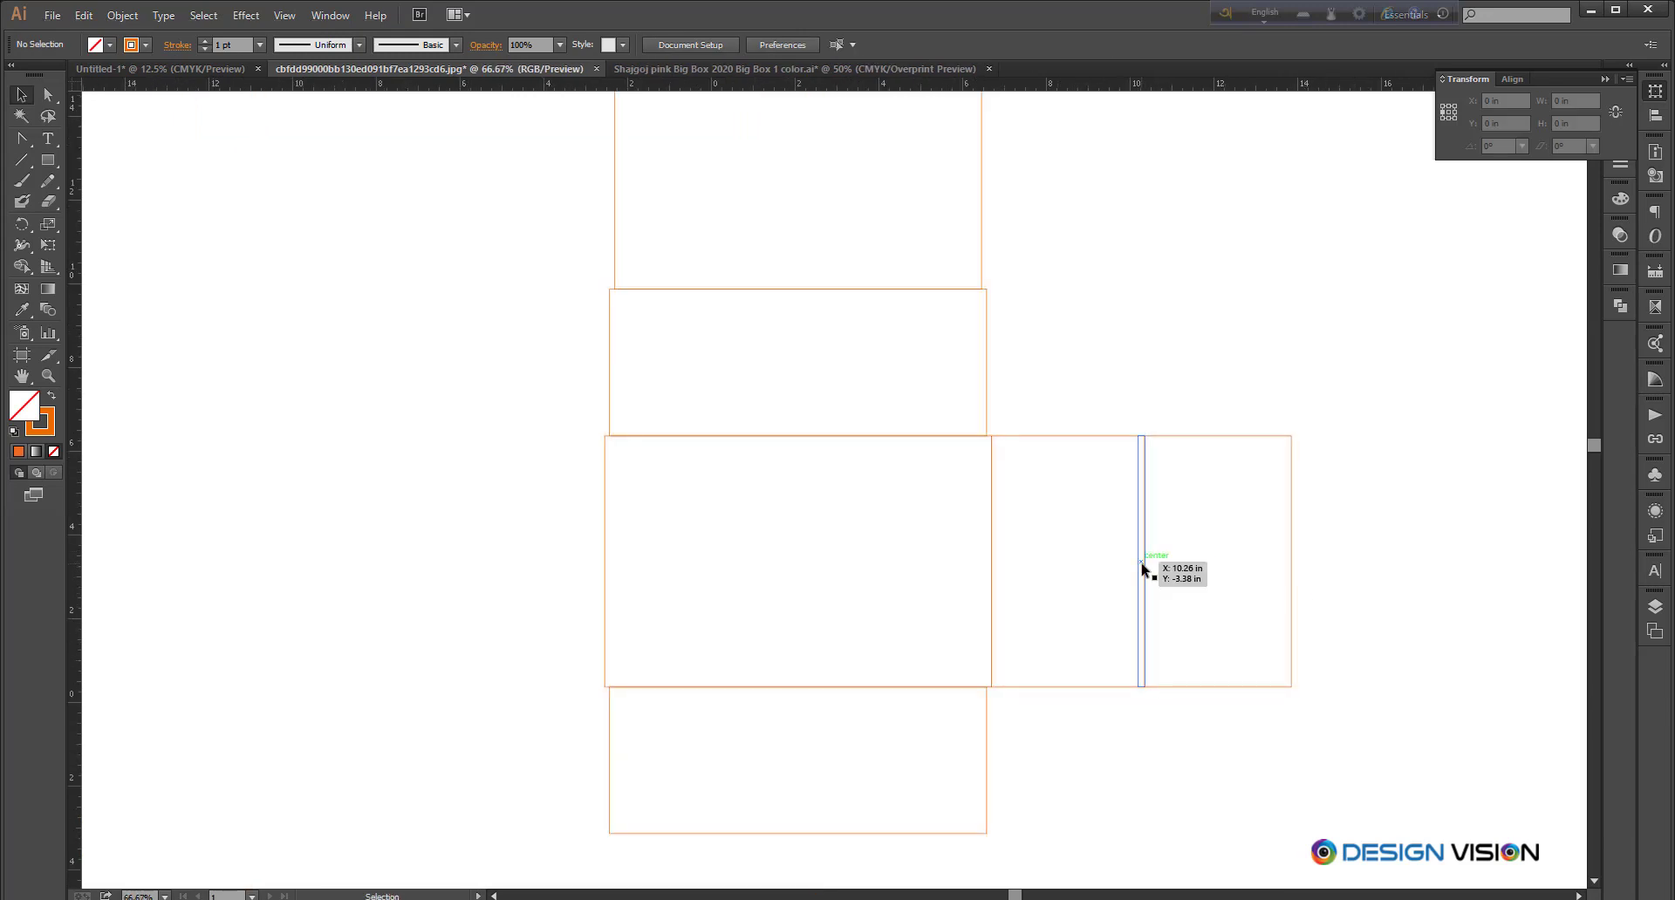
Step: Place a copy of the 4 mm strip centred over the joint between the main panel and the adjoining side panel
scroll(992, 563, up, 4)
click(1003, 561)
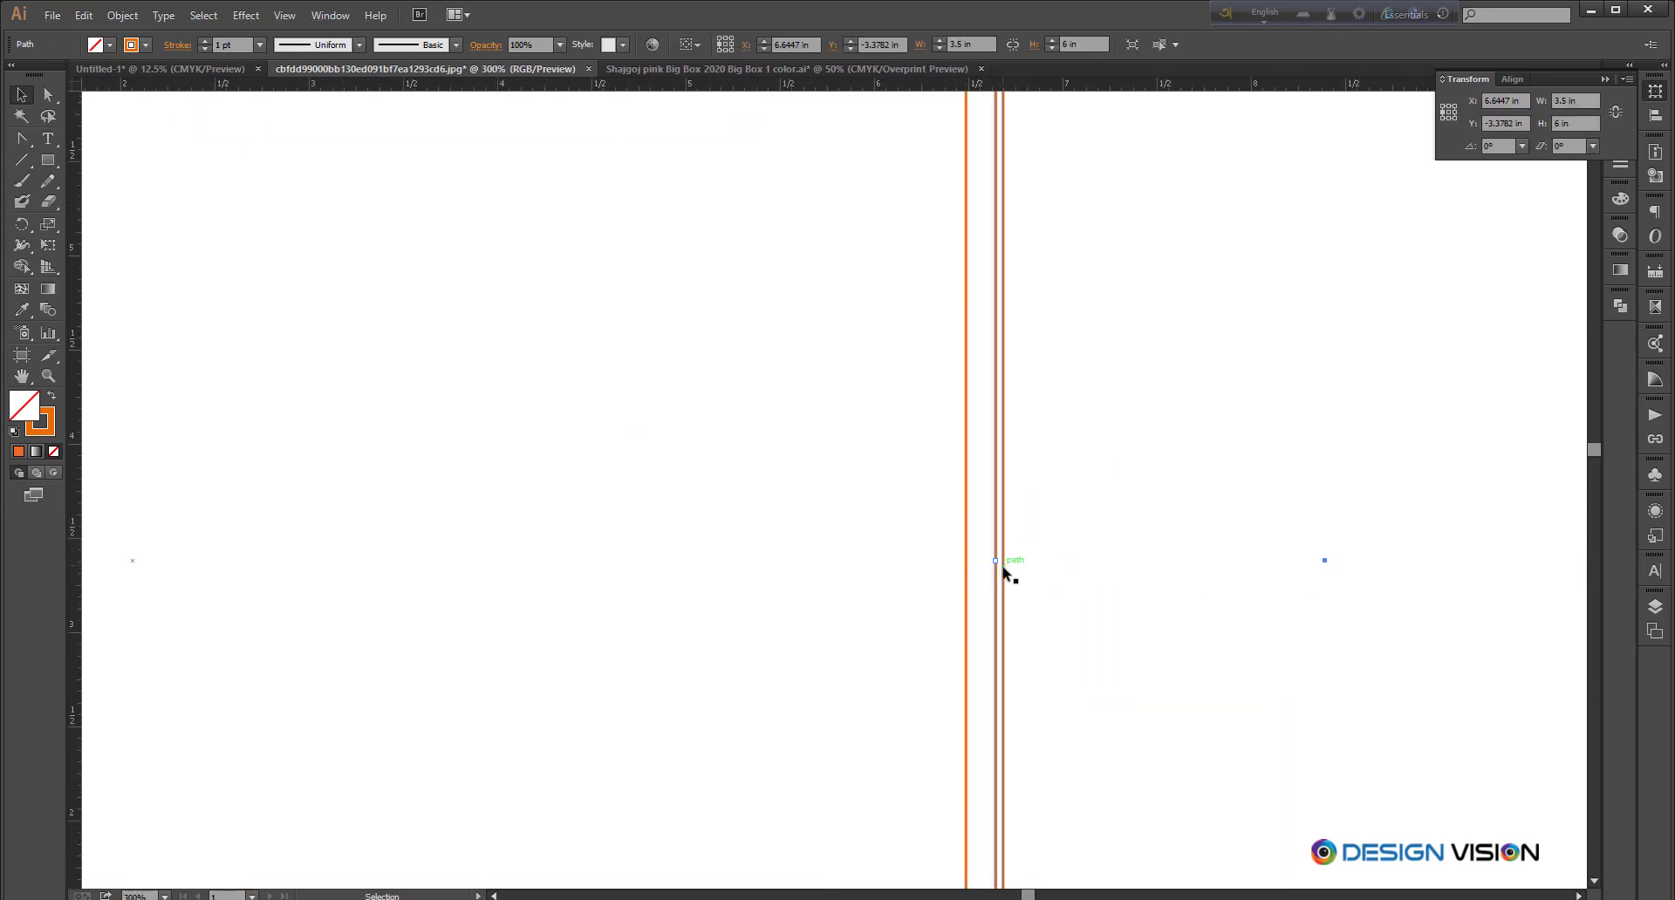
click(965, 565)
scroll(983, 577, down, 4)
click(1122, 362)
scroll(1013, 434, up, 4)
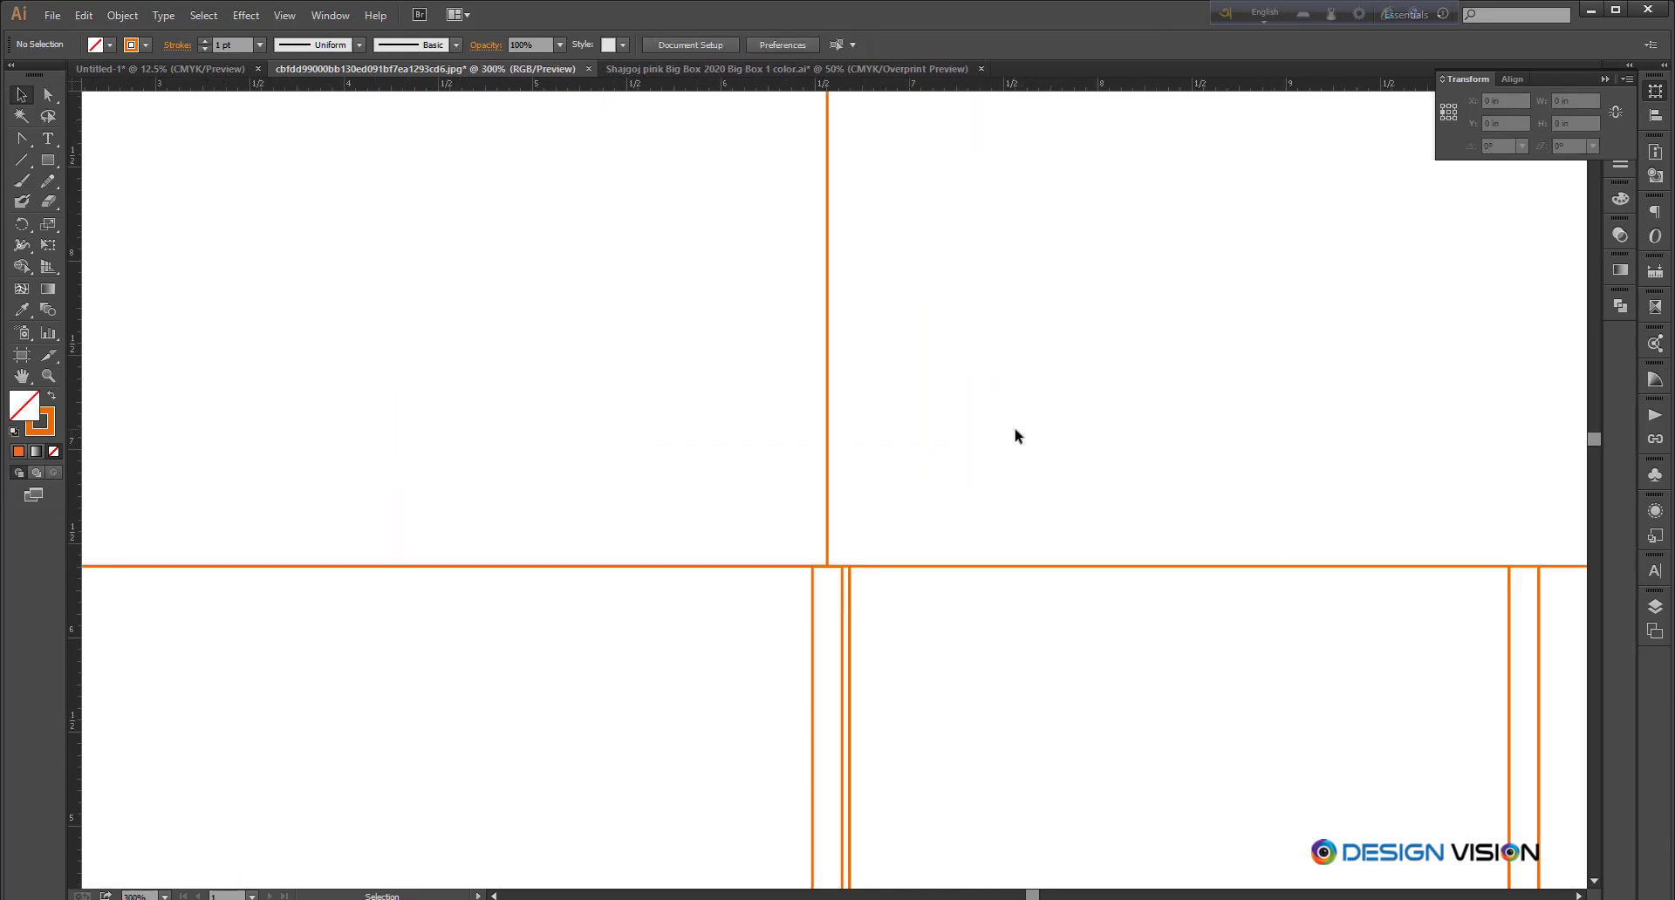
scroll(1012, 428, down, 3)
drag(1175, 639, 953, 659)
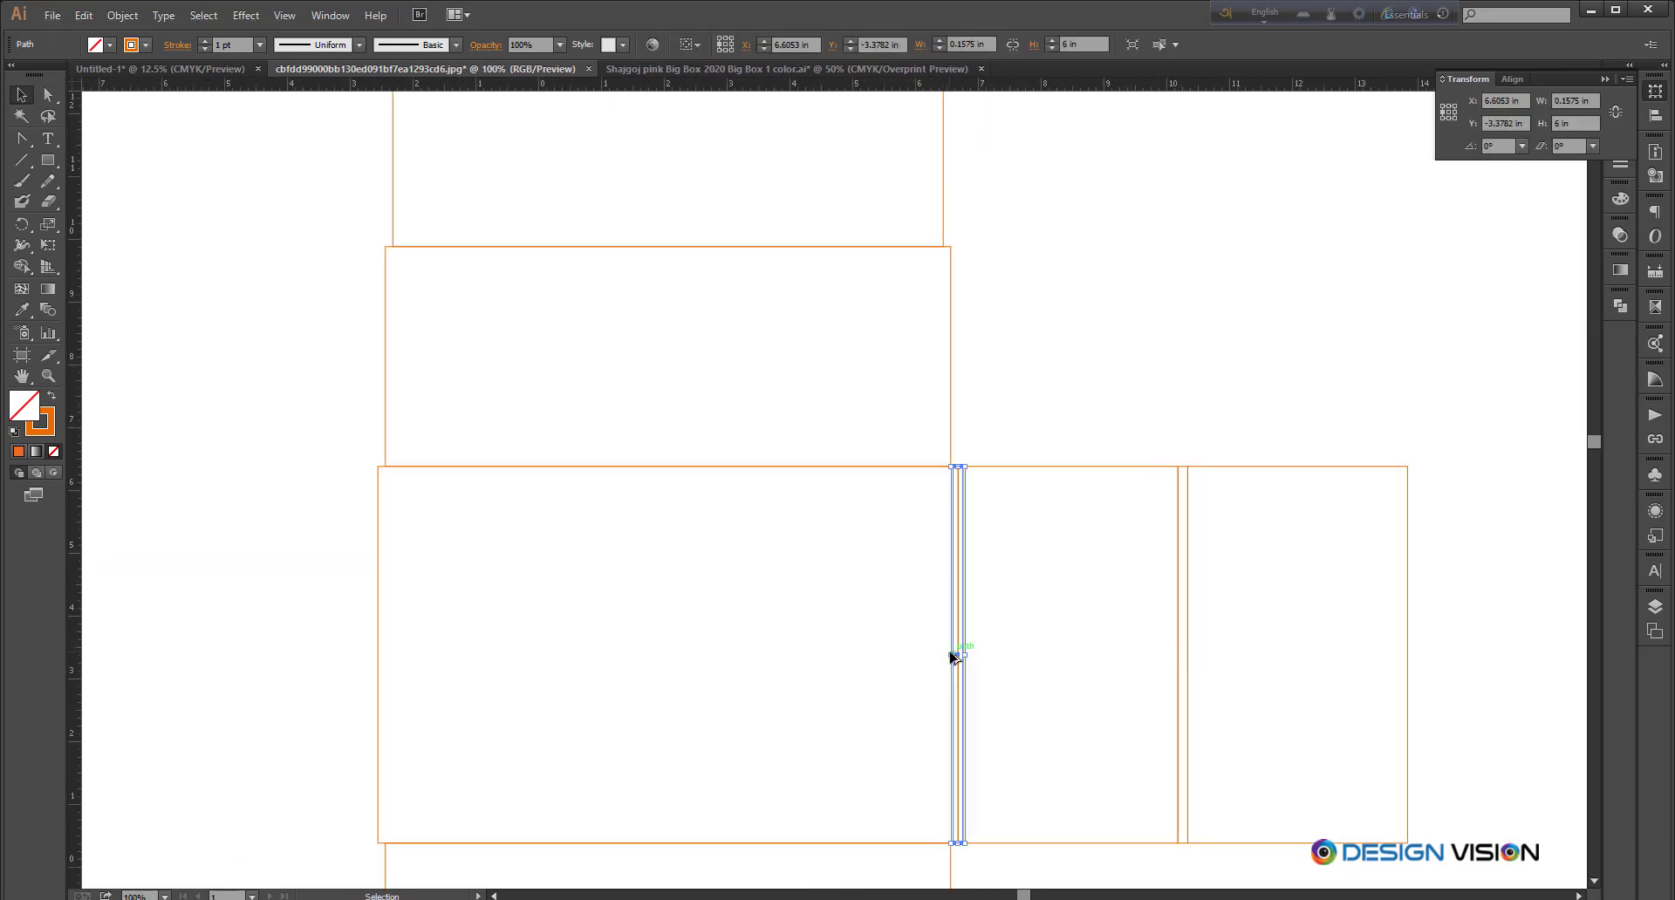
Step: Set the height of the strip over the main panel's joint to 1 in, making it a short tab
click(975, 607)
scroll(975, 607, down, 1)
click(965, 602)
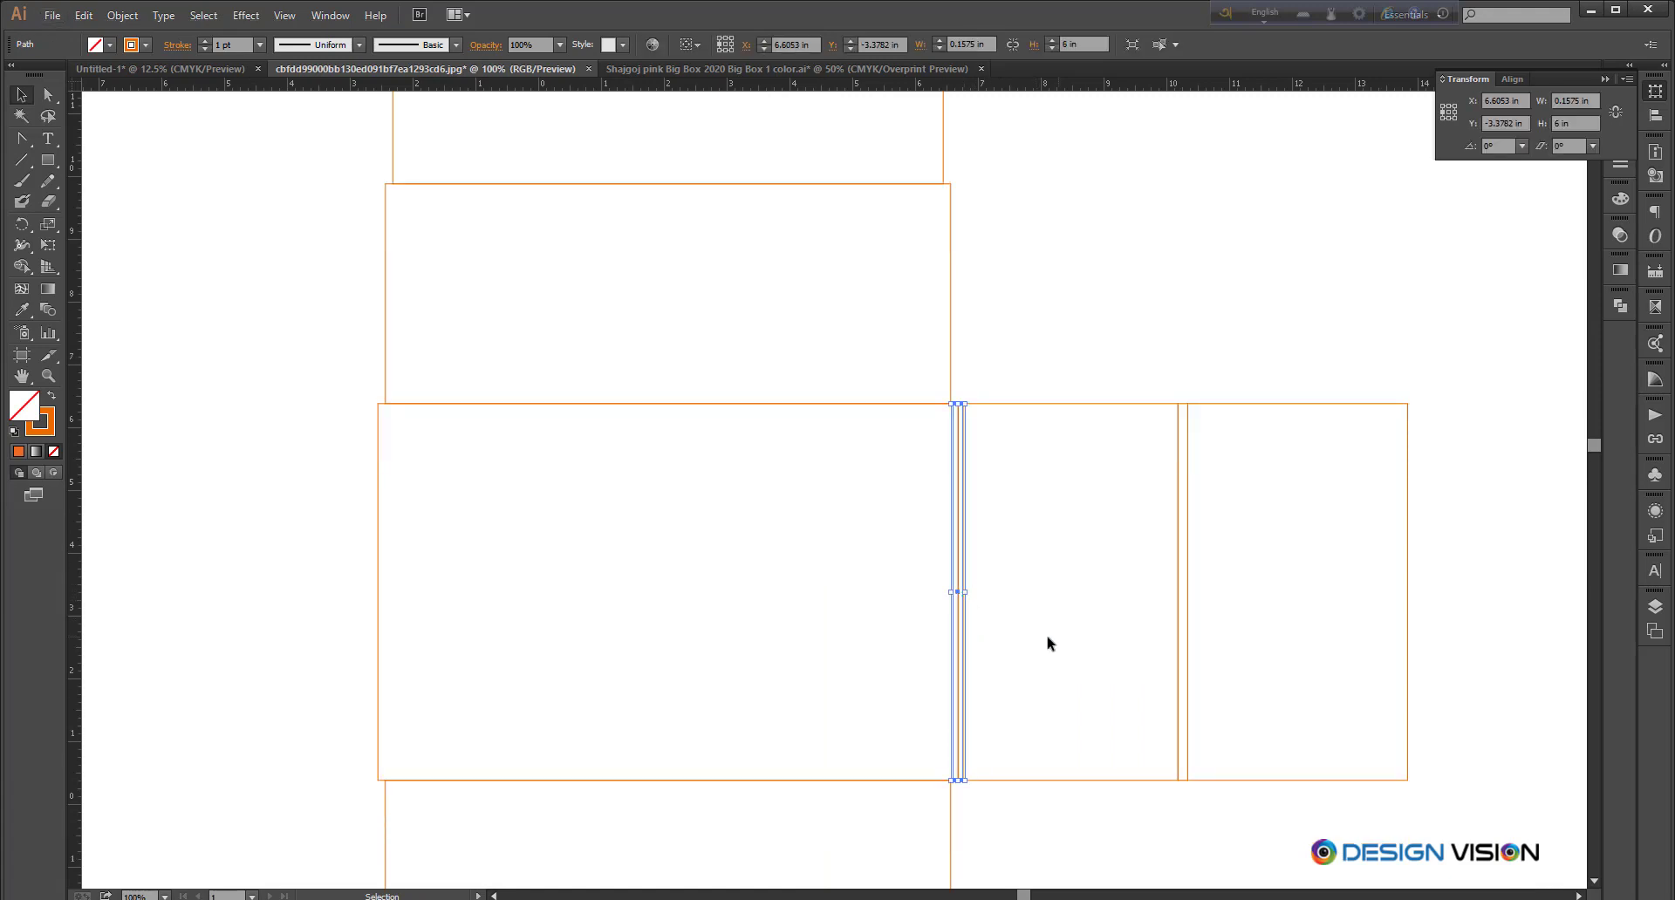
text(1)
key(Return)
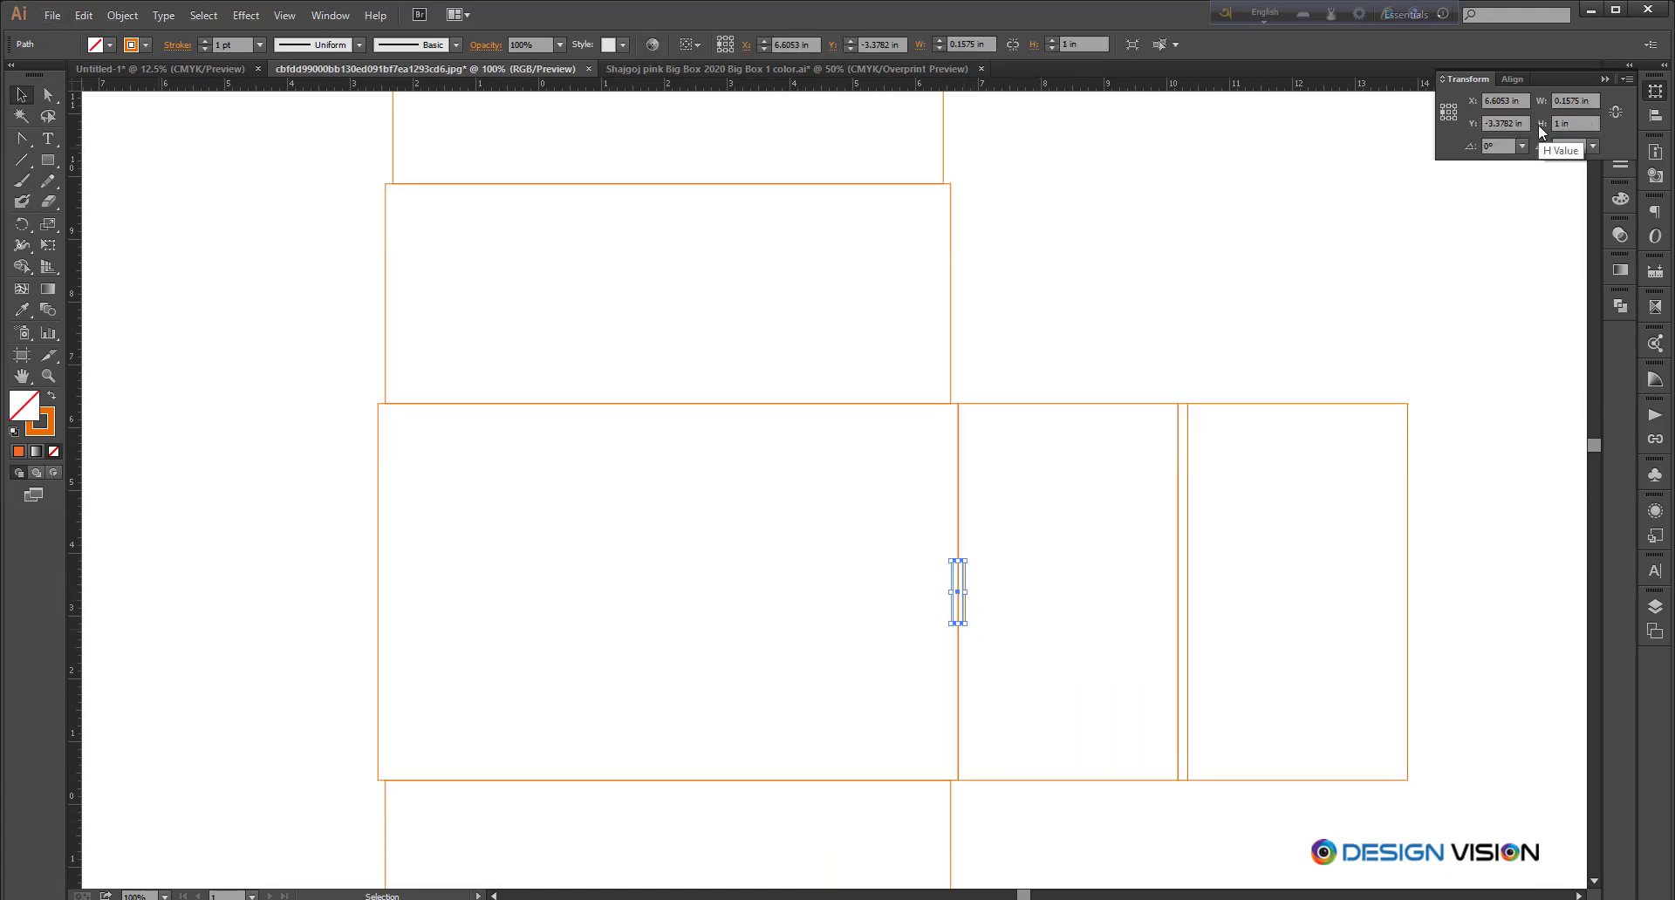
click(1047, 381)
Step: Align the 1 in tab flush inside the main panel's joint edge and place a copy outside the outermost side panel's edge
scroll(982, 613, up, 1)
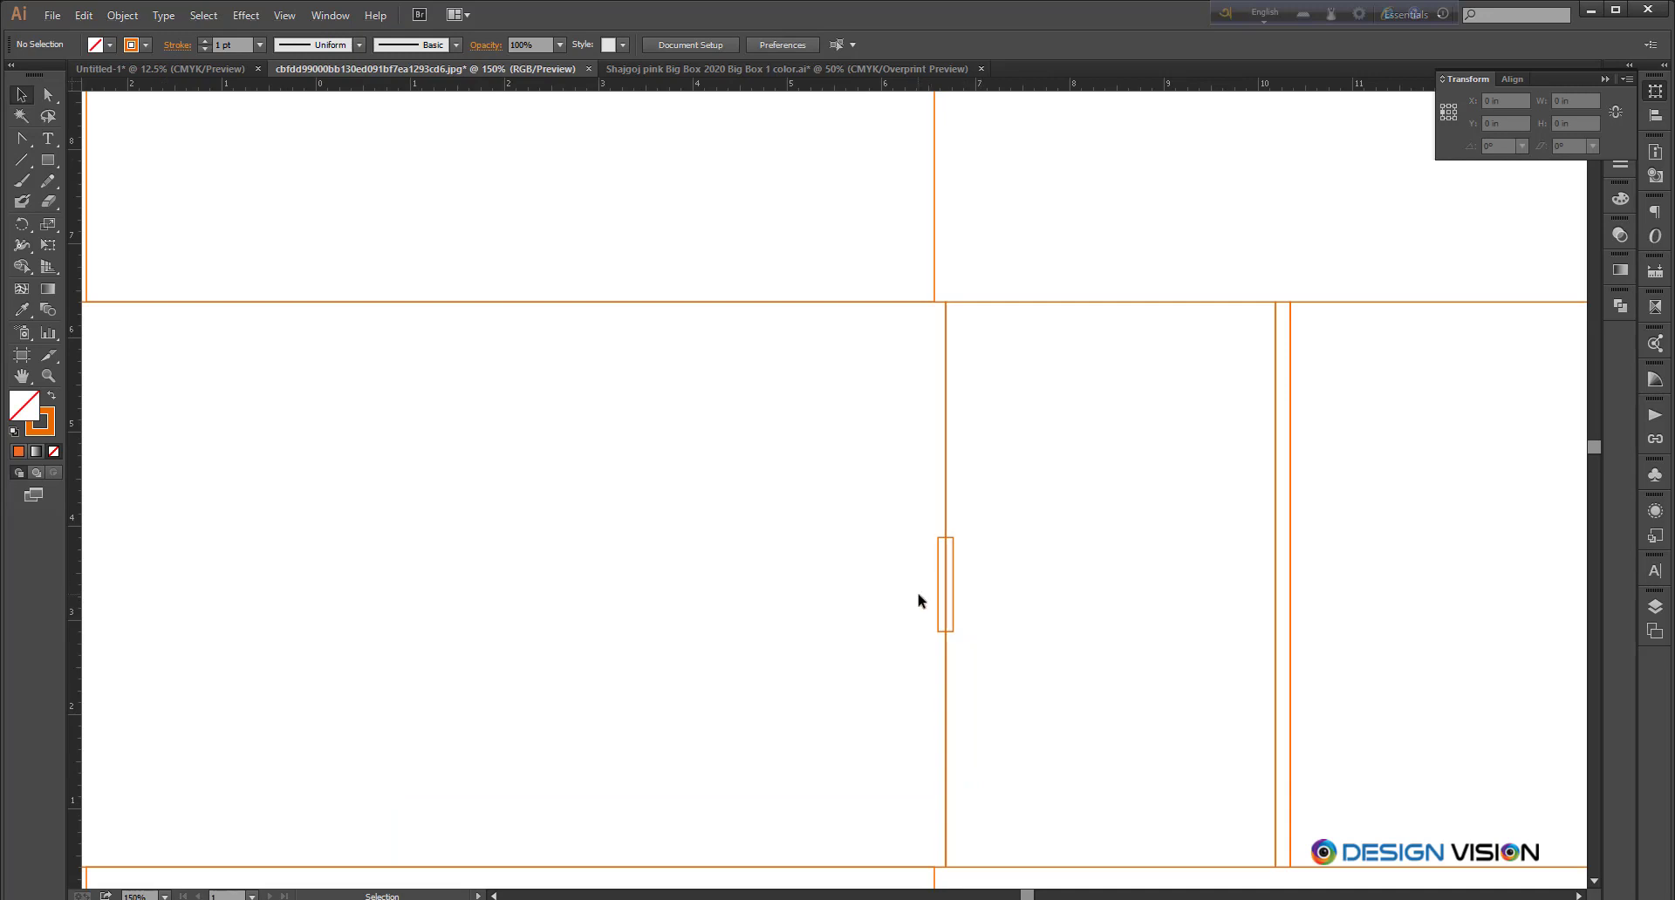
scroll(920, 602, down, 2)
scroll(1274, 611, right, 1)
scroll(1210, 628, up, 1)
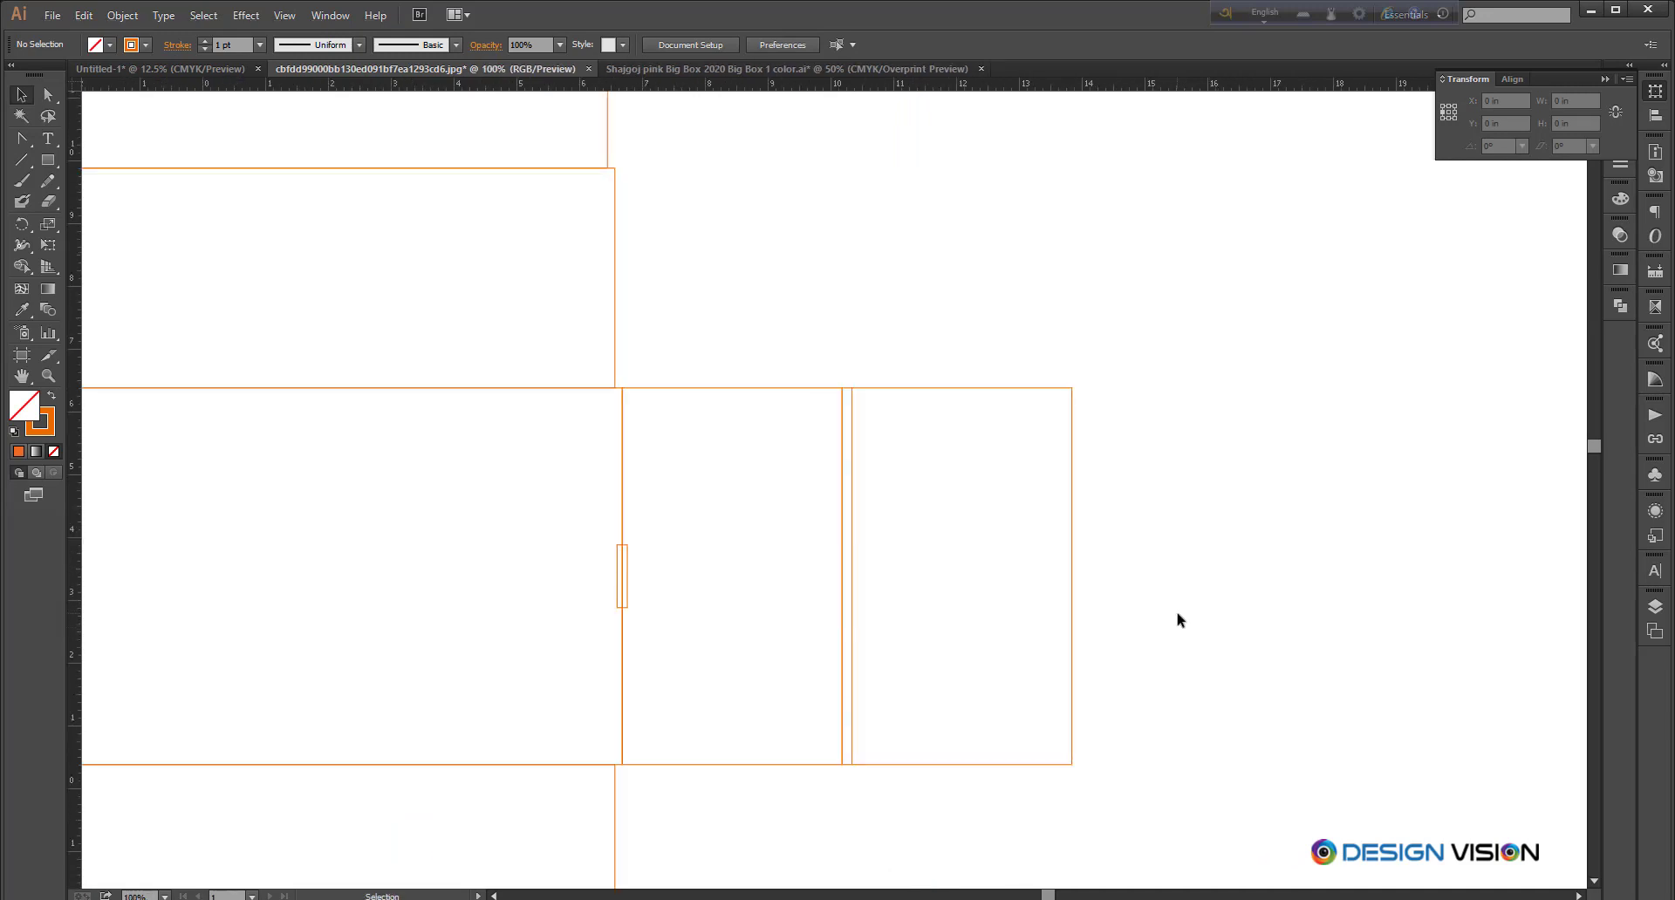
scroll(610, 605, up, 1)
scroll(611, 582, down, 1)
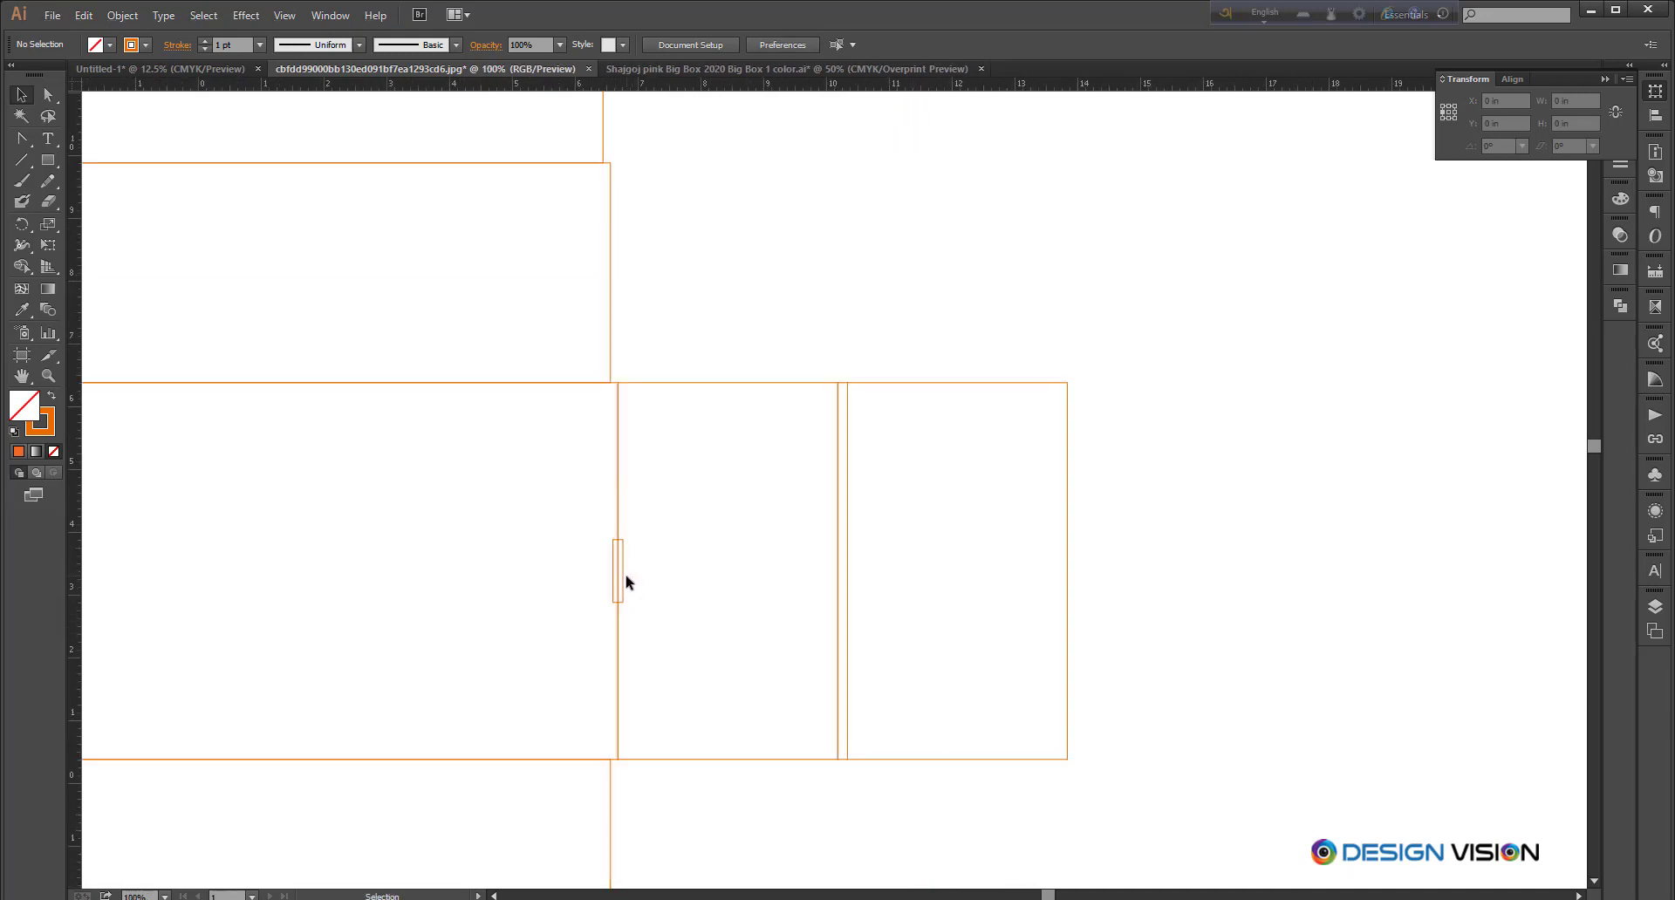
scroll(626, 586, up, 2)
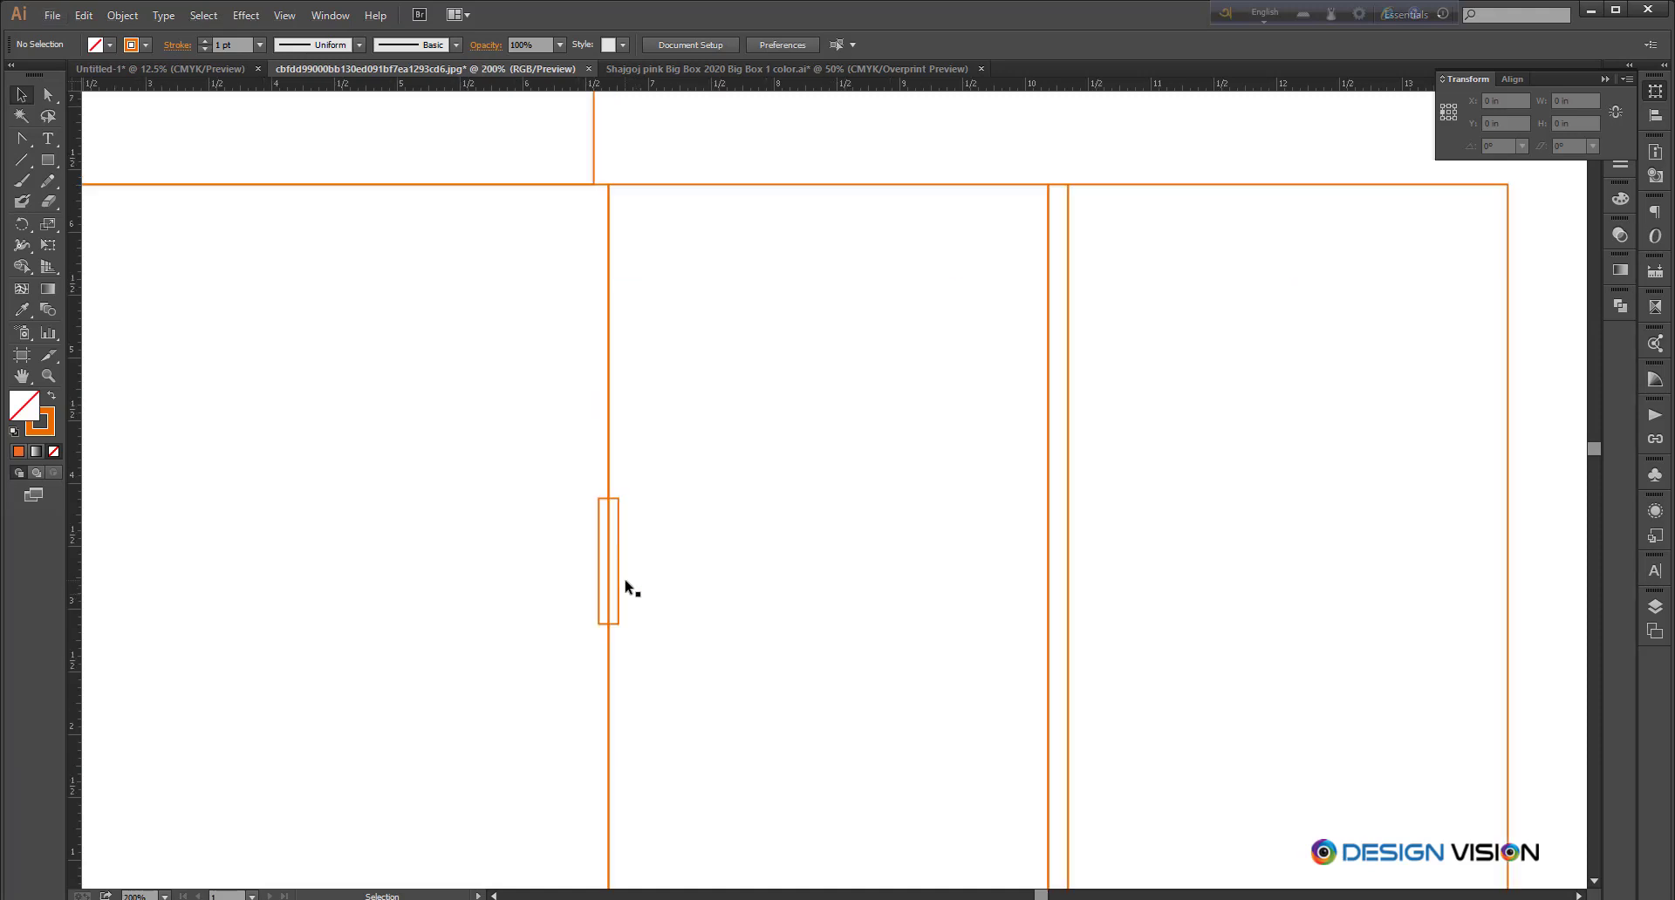
drag(628, 587, 1063, 618)
scroll(609, 567, down, 2)
click(639, 565)
click(1191, 635)
drag(1072, 554, 1178, 550)
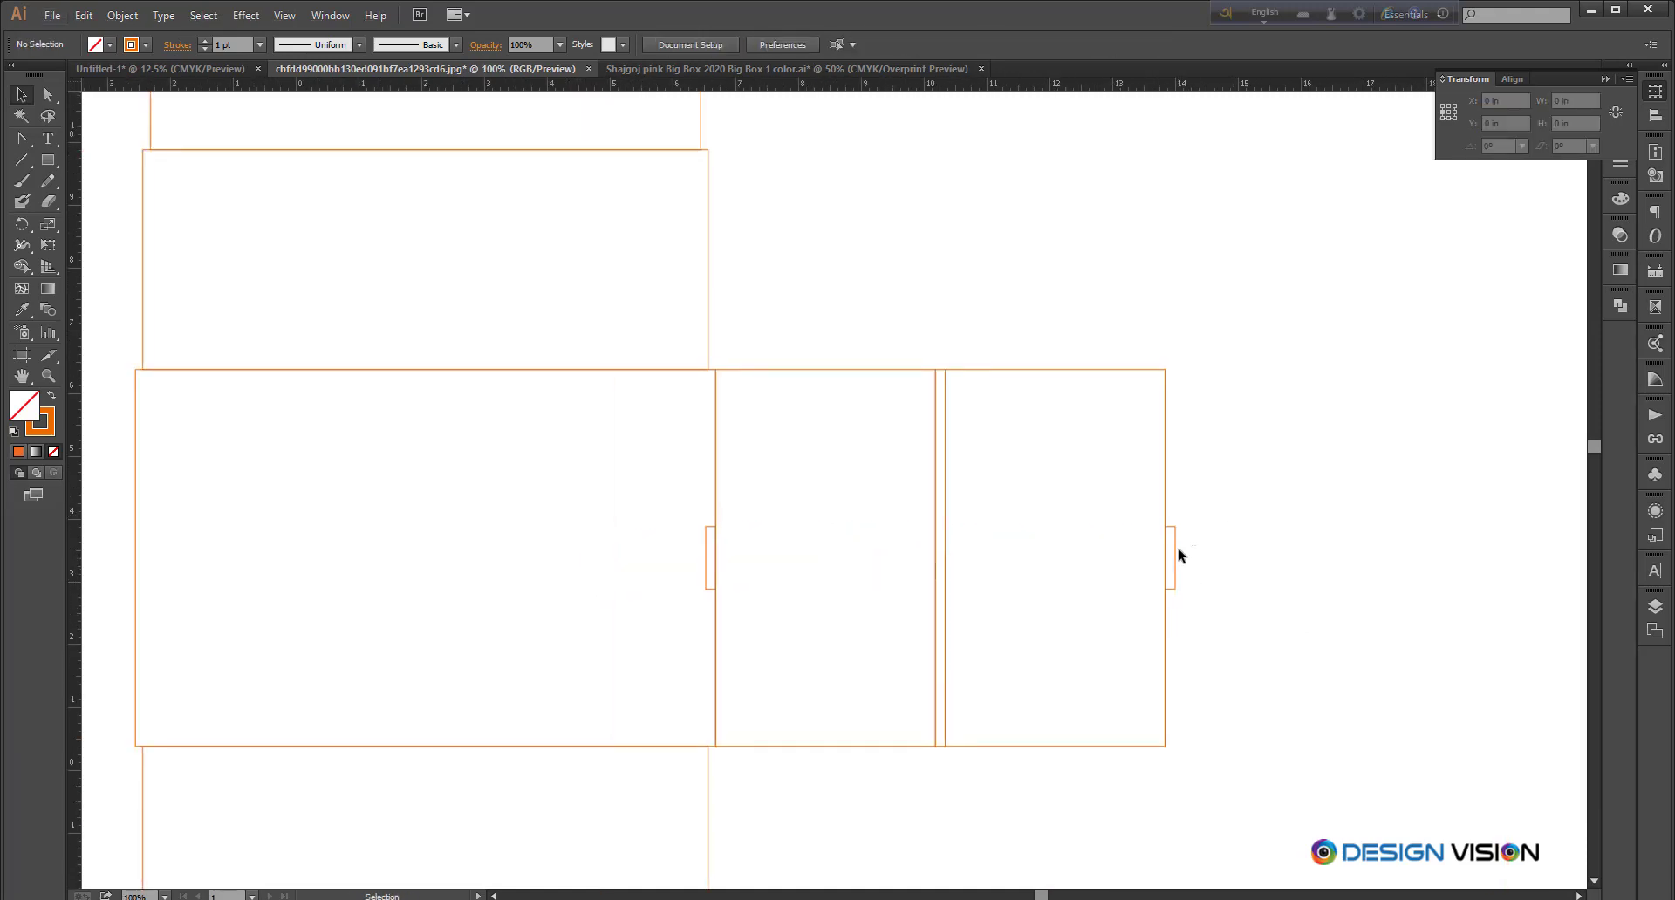
Step: Switch the ruler units to millimetres
drag(1159, 459, 1141, 456)
drag(1226, 532, 1169, 559)
right_click(1334, 88)
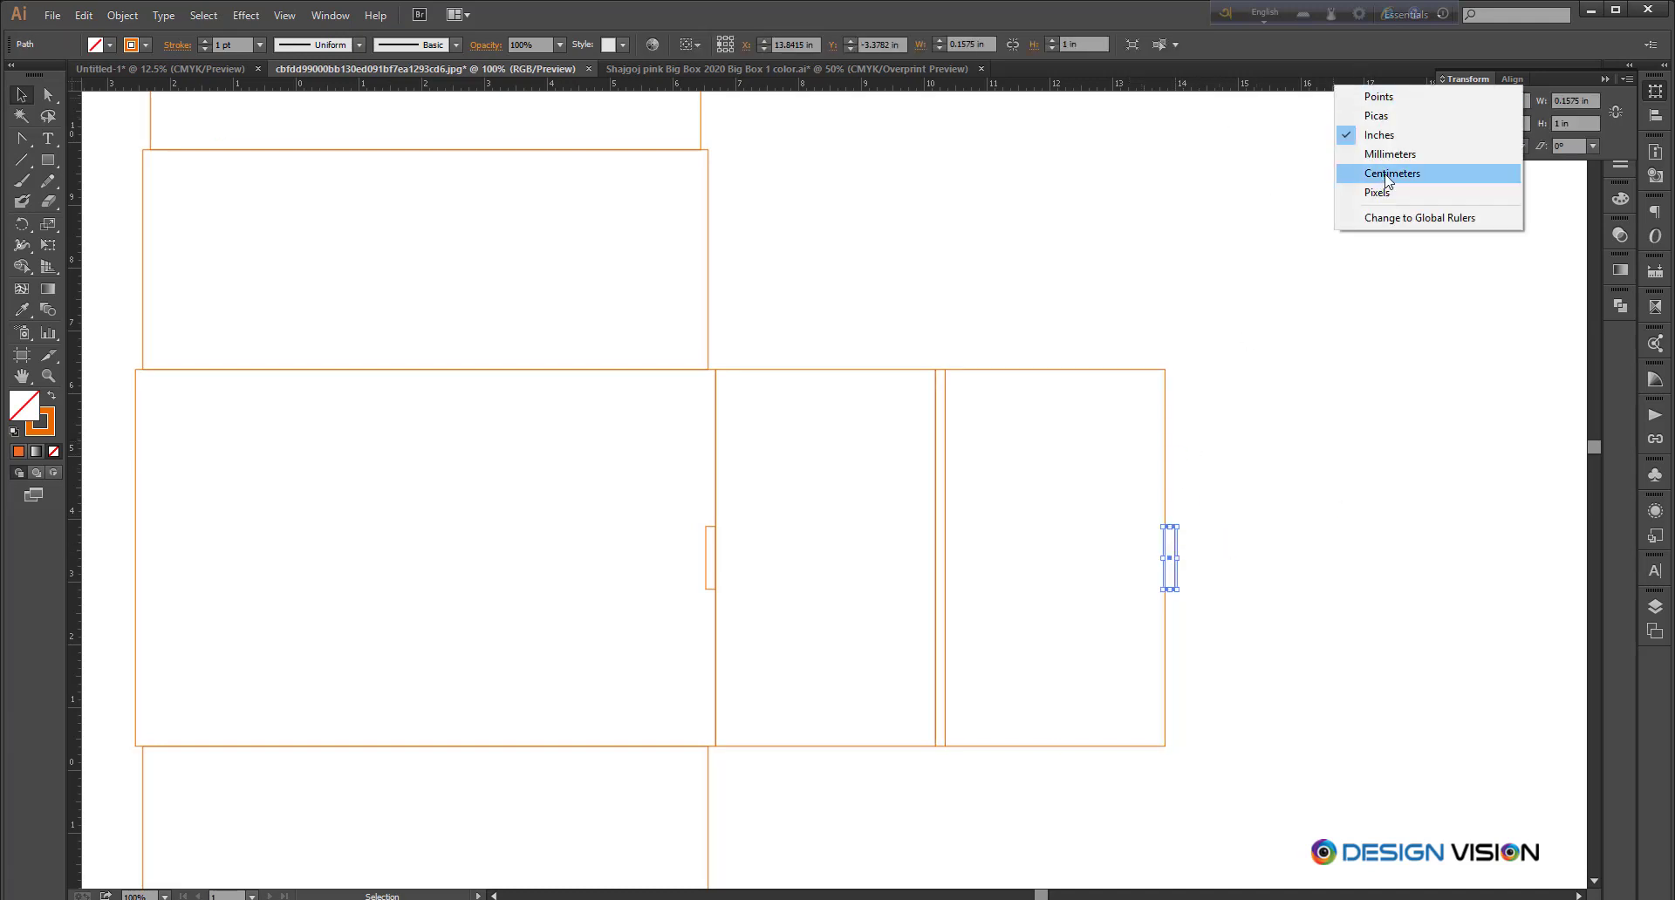
click(1378, 167)
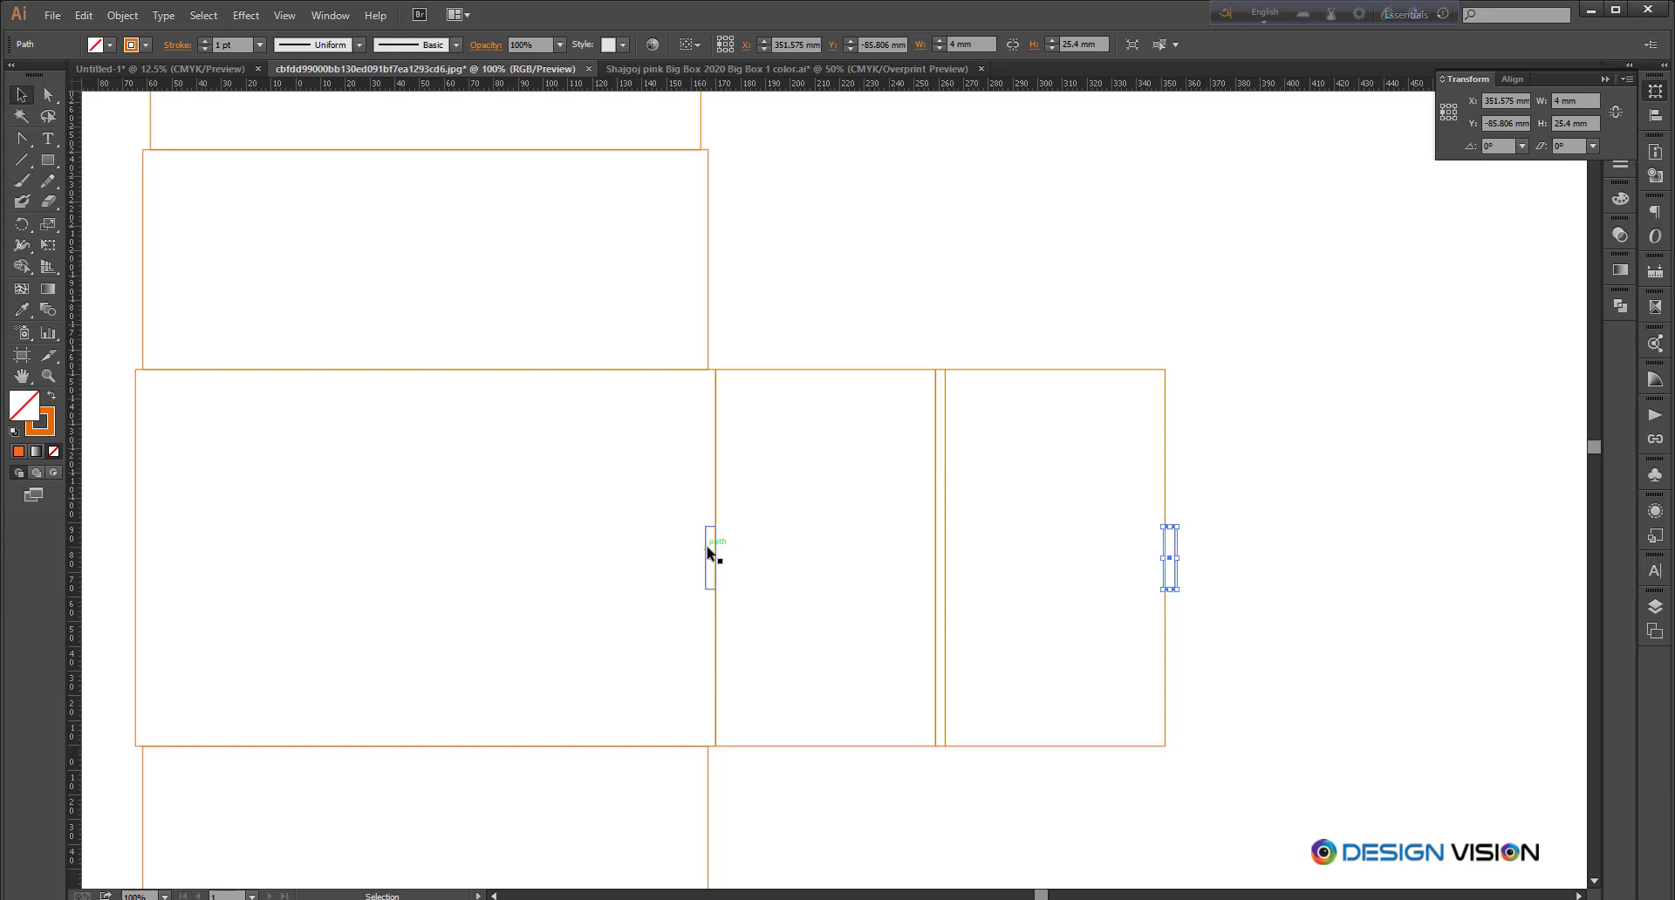
Step: Set the width of the tab inside the main panel to 3 mm, keeping it against the joint
drag(708, 551, 712, 552)
click(1591, 101)
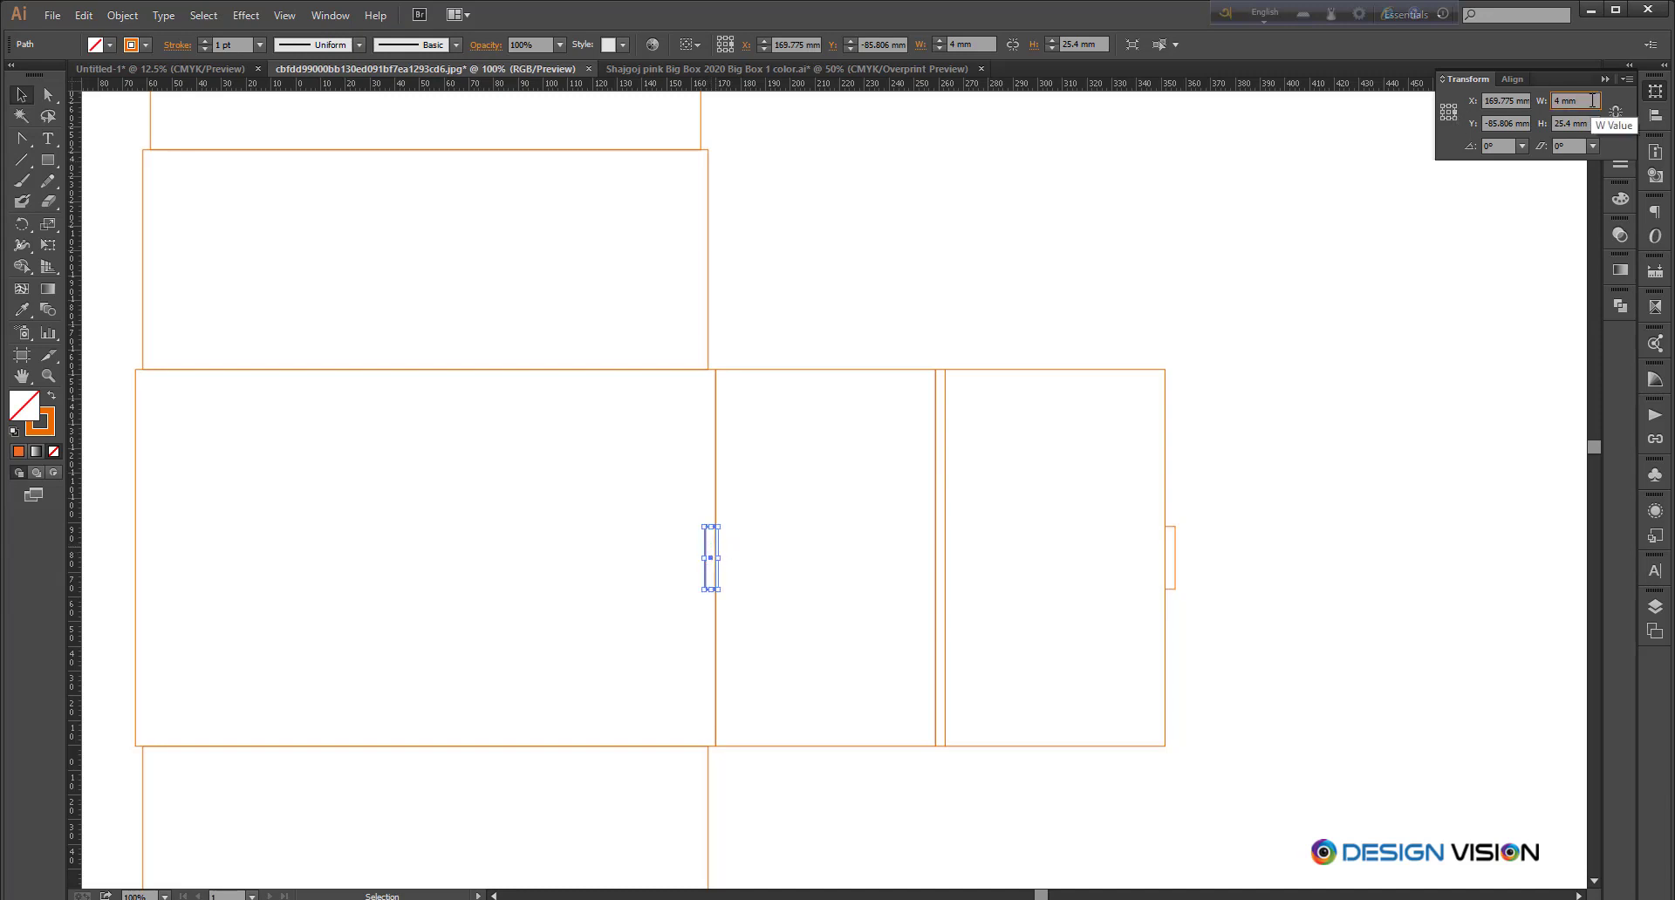
text(3mm)
key(Return)
click(1300, 485)
Step: Anchor the outer tab at its middle-left reference point and set its width to 3 mm
click(1176, 560)
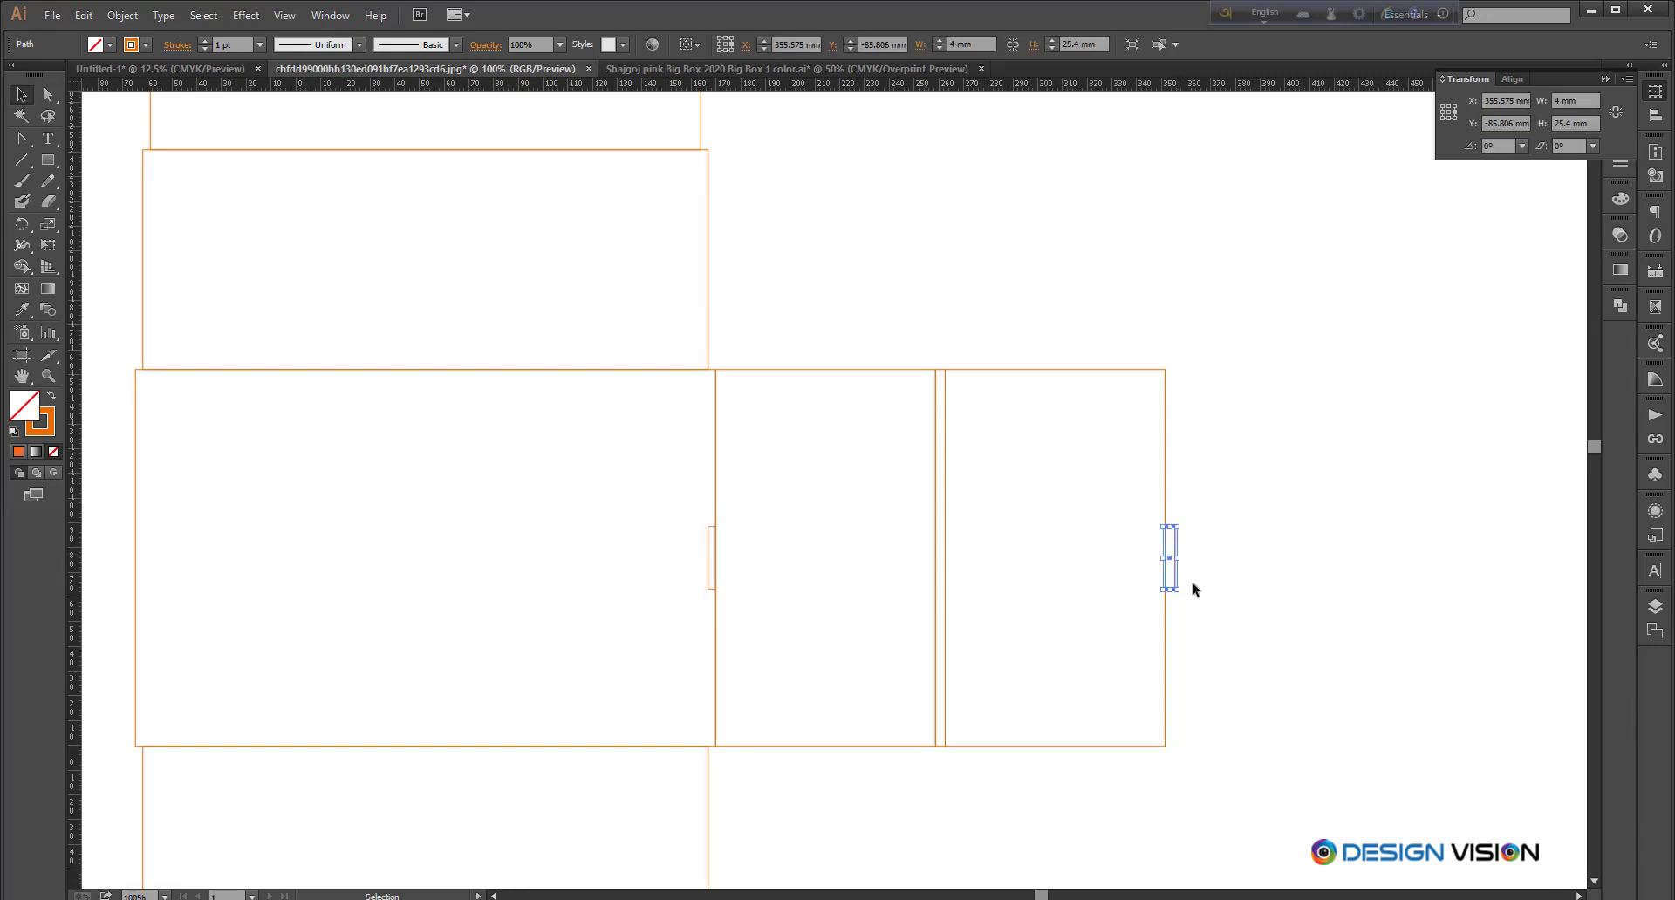
key(Return)
key(ctrl+z)
click(1442, 111)
click(1539, 101)
text(3mm)
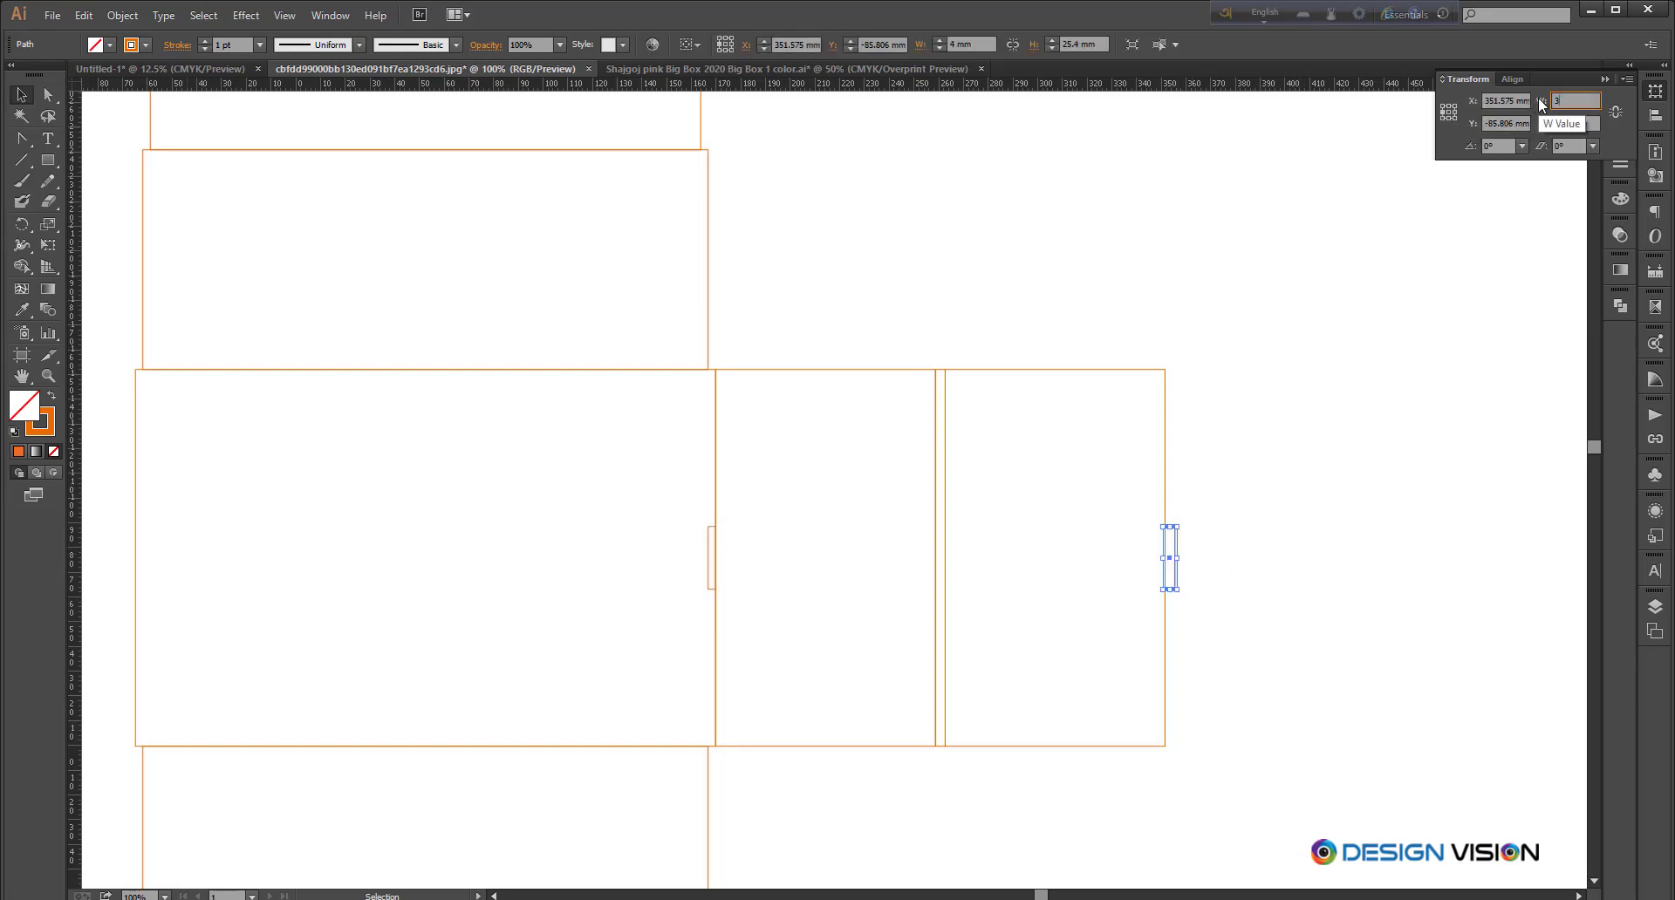
key(Return)
click(1264, 418)
Step: Switch the ruler units back to inches and reduce the outermost side panel's 3.5 in width by 2 mm
click(1165, 476)
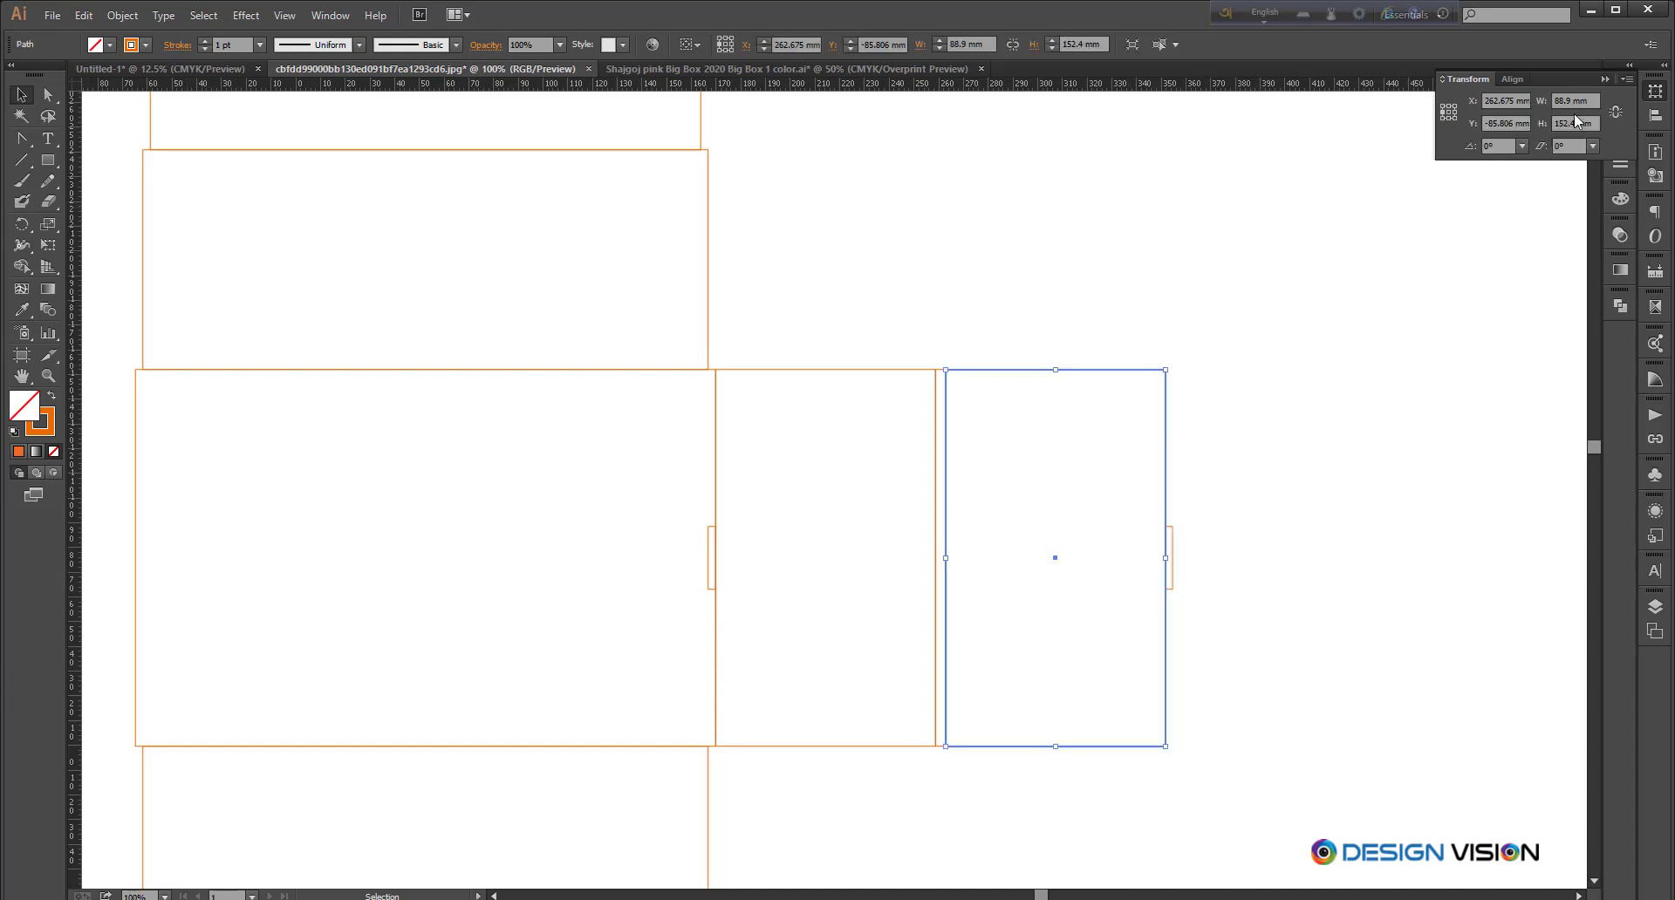
right_click(1381, 83)
click(1404, 135)
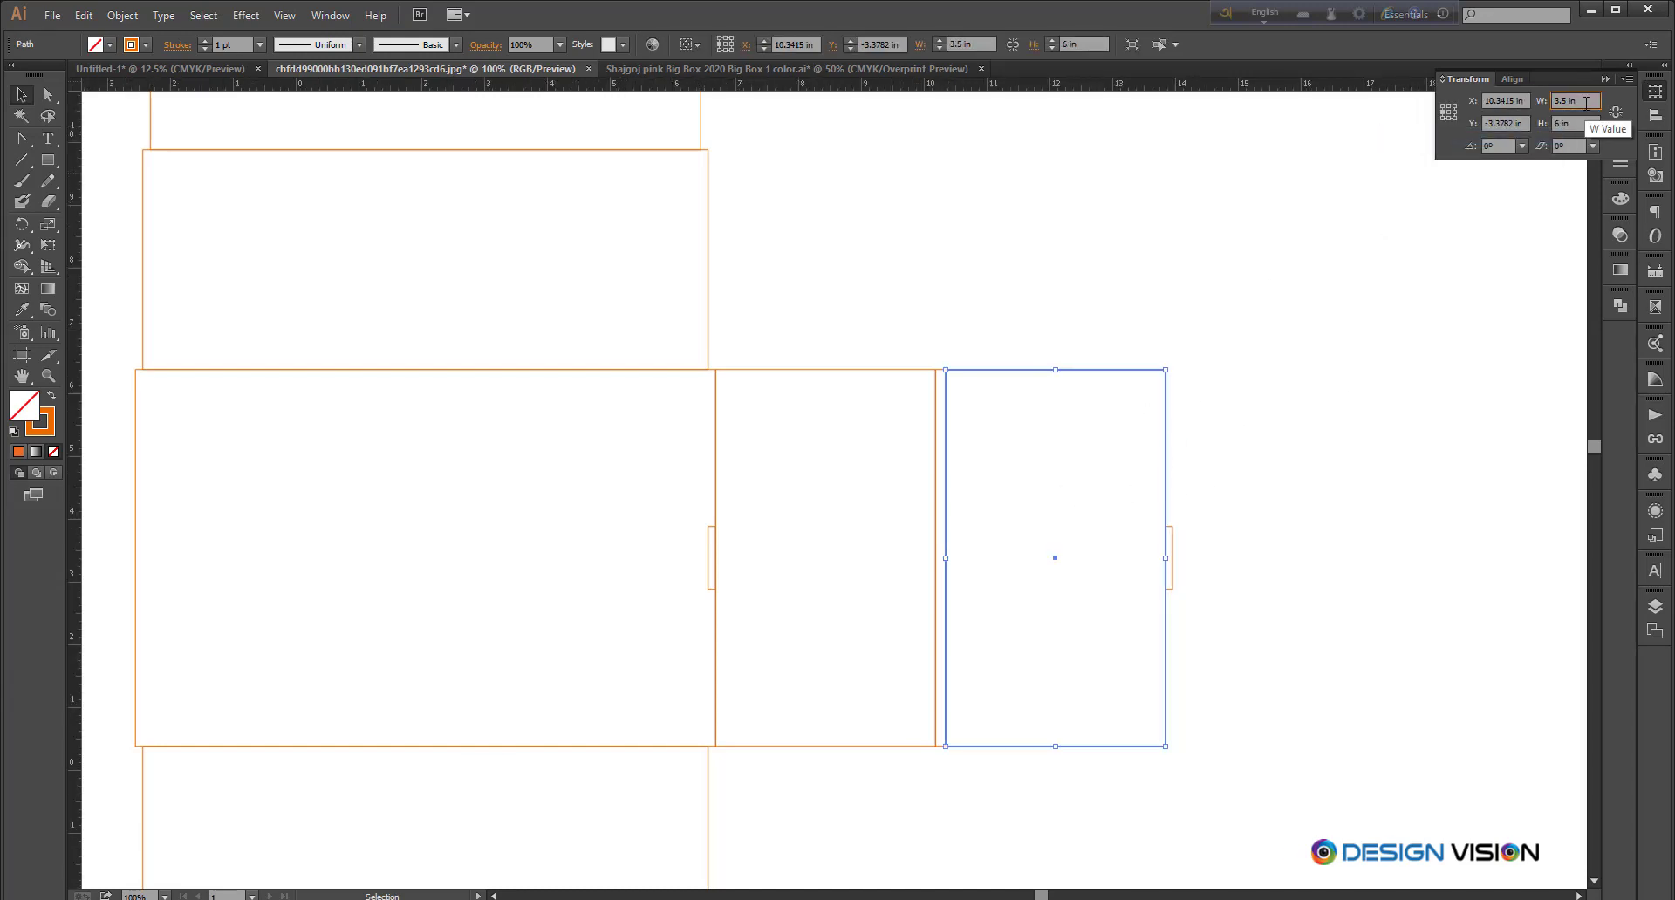
text(2mm)
key(Return)
Step: Move the outer tab flush against the shortened side panel's edge
click(1192, 609)
scroll(1192, 610, up, 3)
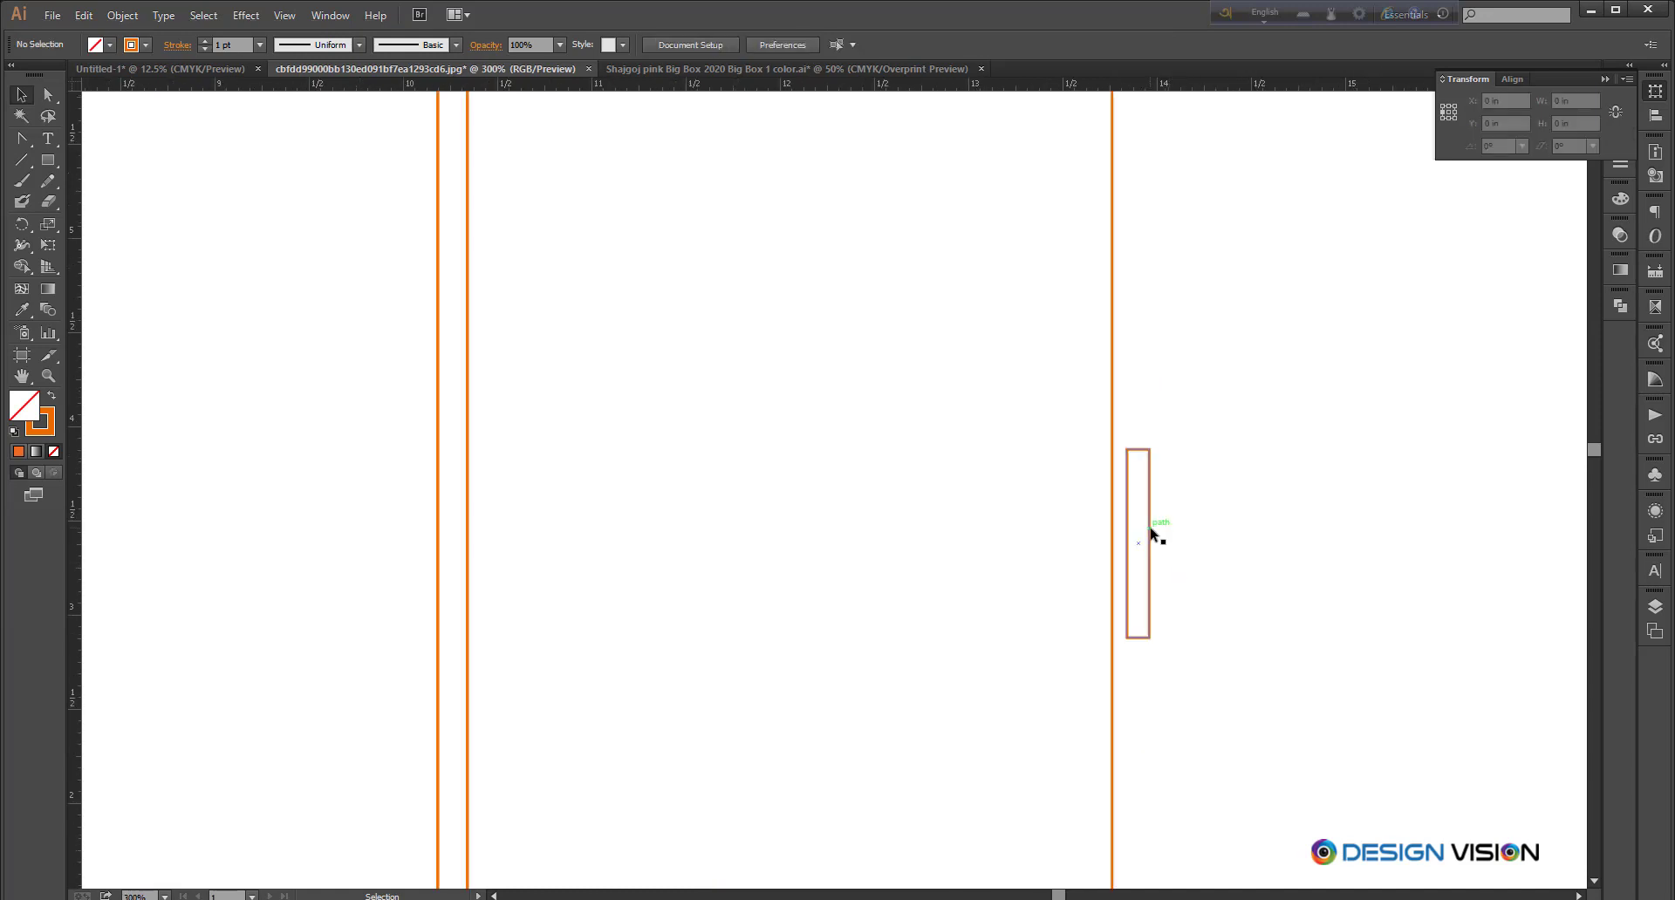
double_click(1137, 534)
double_click(1163, 699)
scroll(1104, 601, up, 4)
drag(1152, 591, 1137, 595)
scroll(1137, 563, down, 5)
scroll(1136, 560, down, 2)
Step: Group the side panels, strip and tabs, and place a copy of the group against the main panel's opposite edge
drag(1111, 292, 1221, 542)
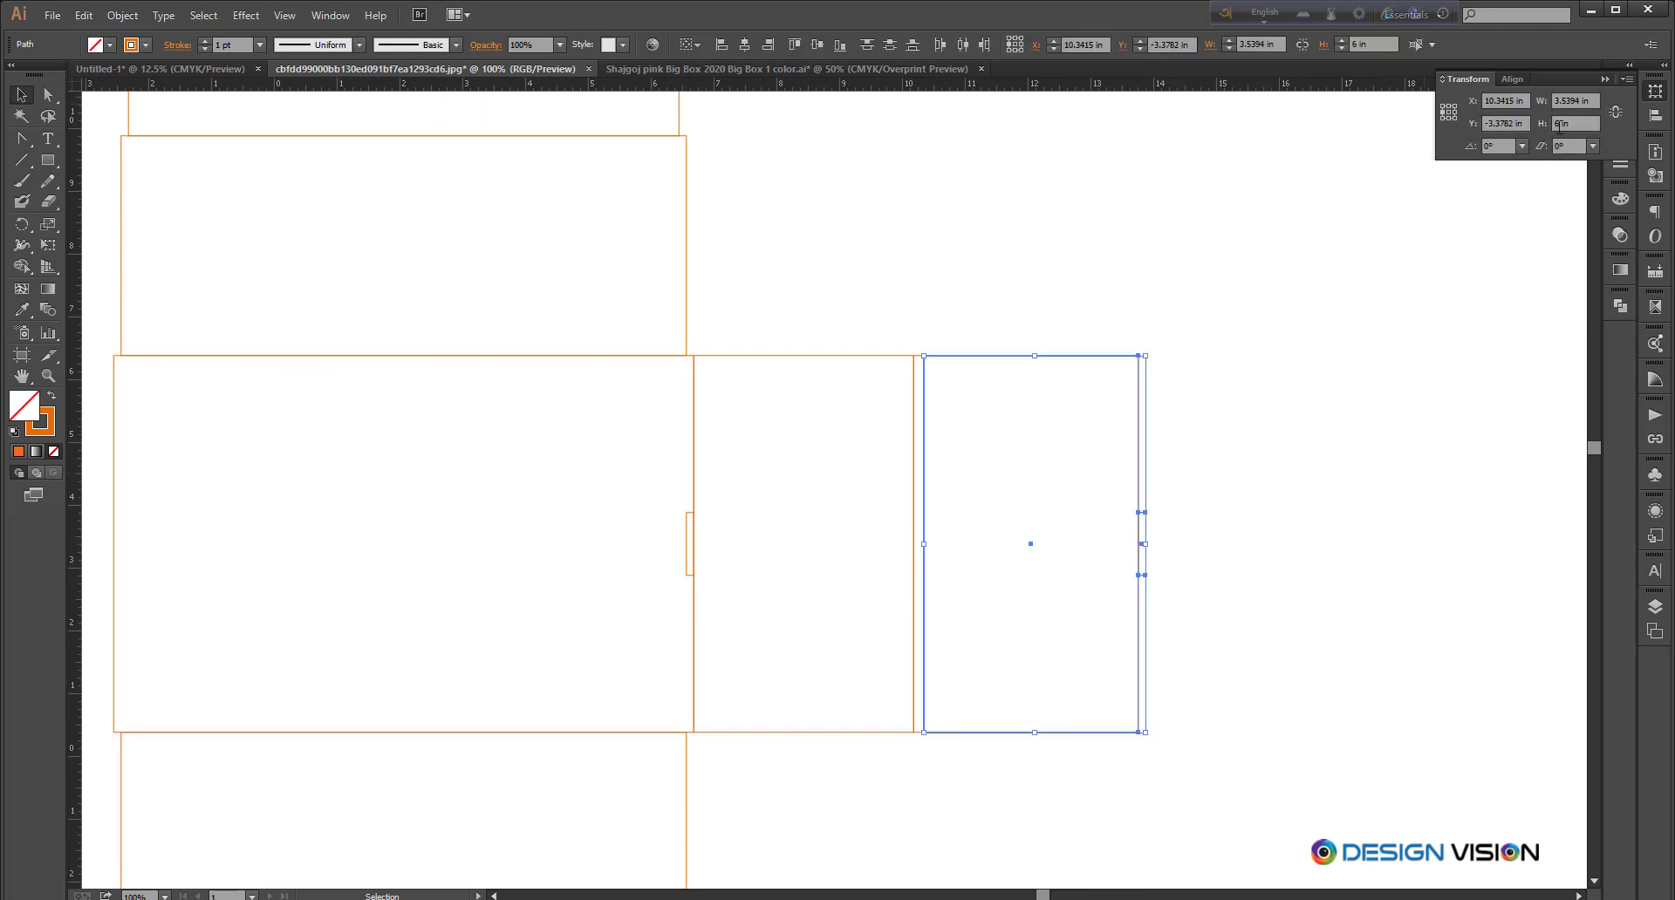
click(863, 356)
click(1181, 485)
scroll(1095, 505, down, 2)
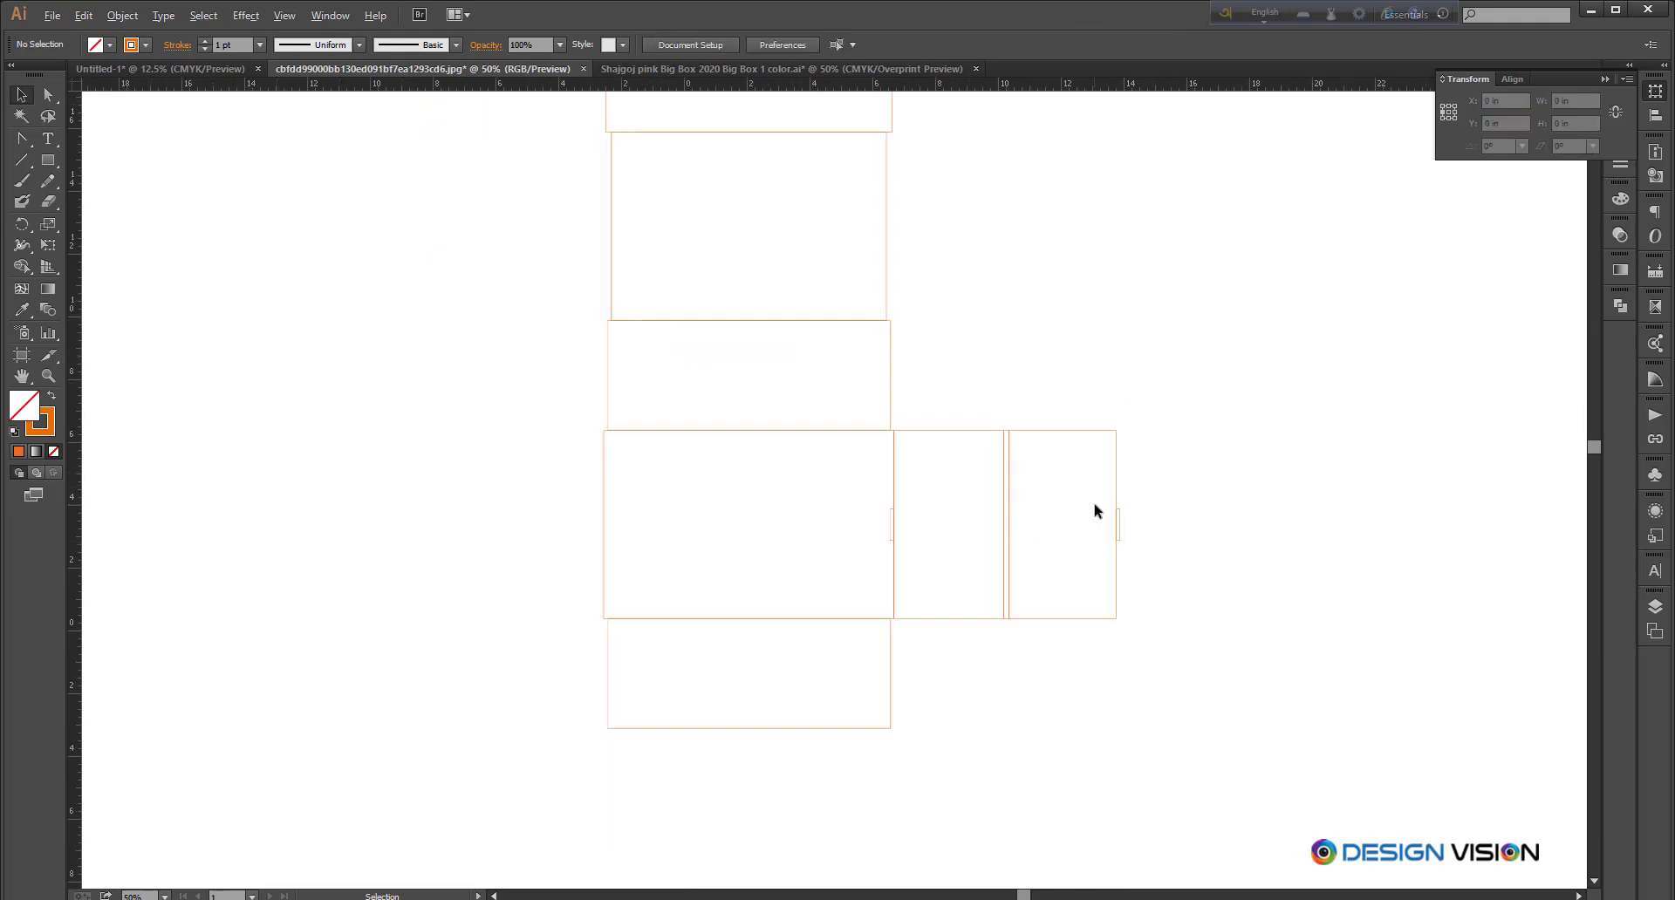
scroll(1039, 611, up, 1)
drag(1045, 692, 1113, 719)
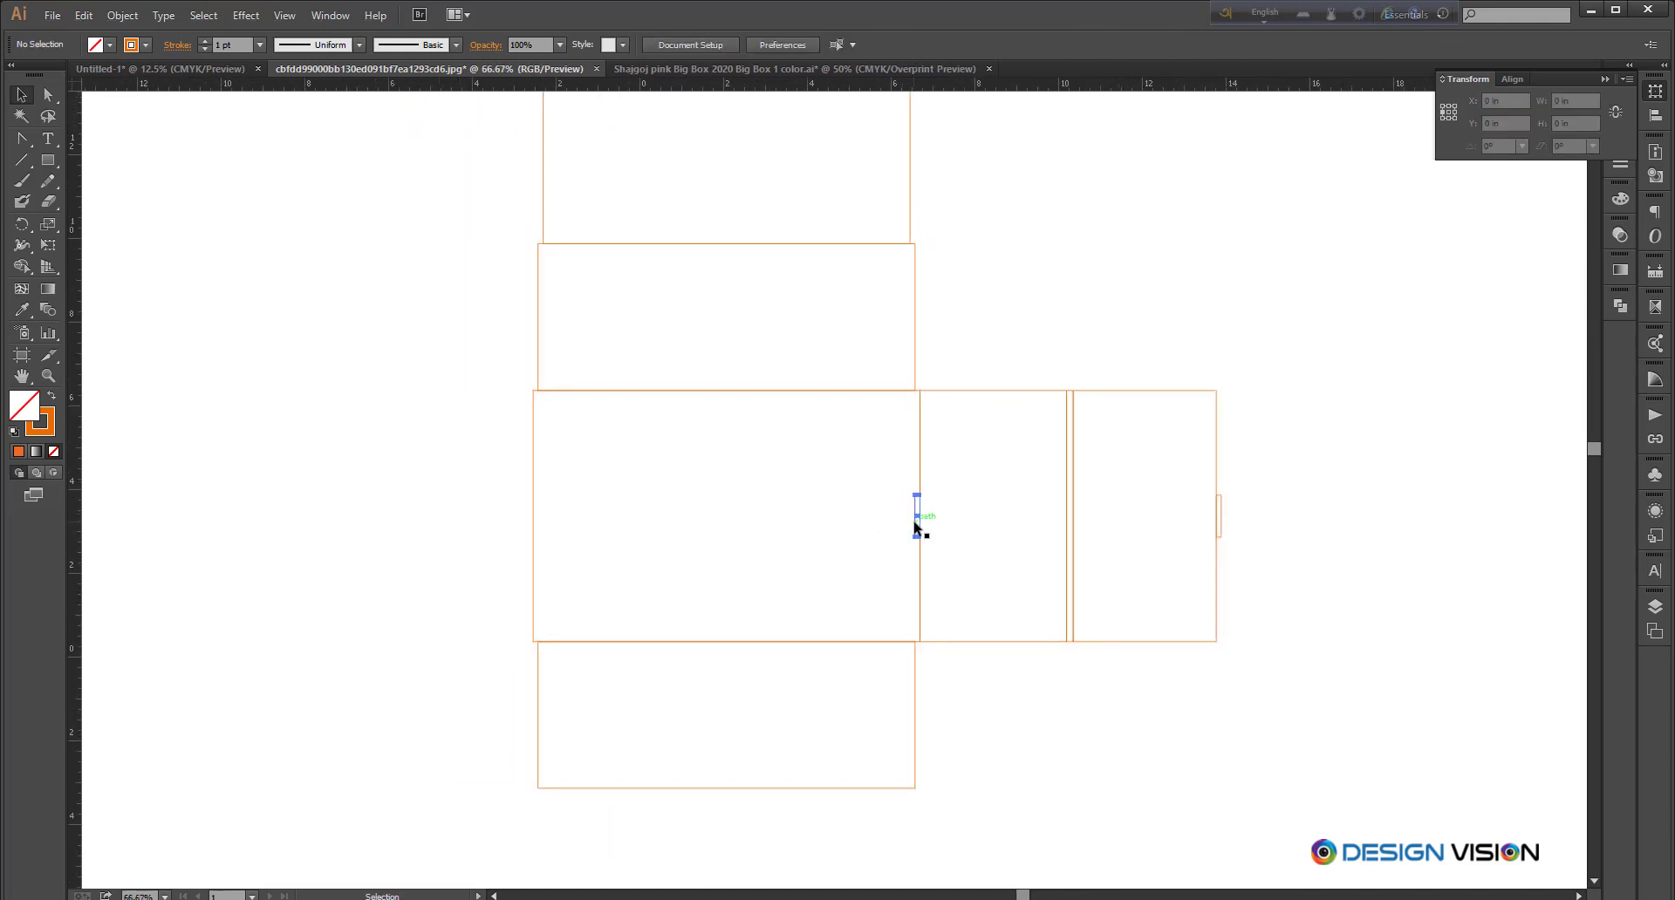
drag(1047, 321, 1263, 508)
click(1061, 728)
scroll(1105, 558, left, 2)
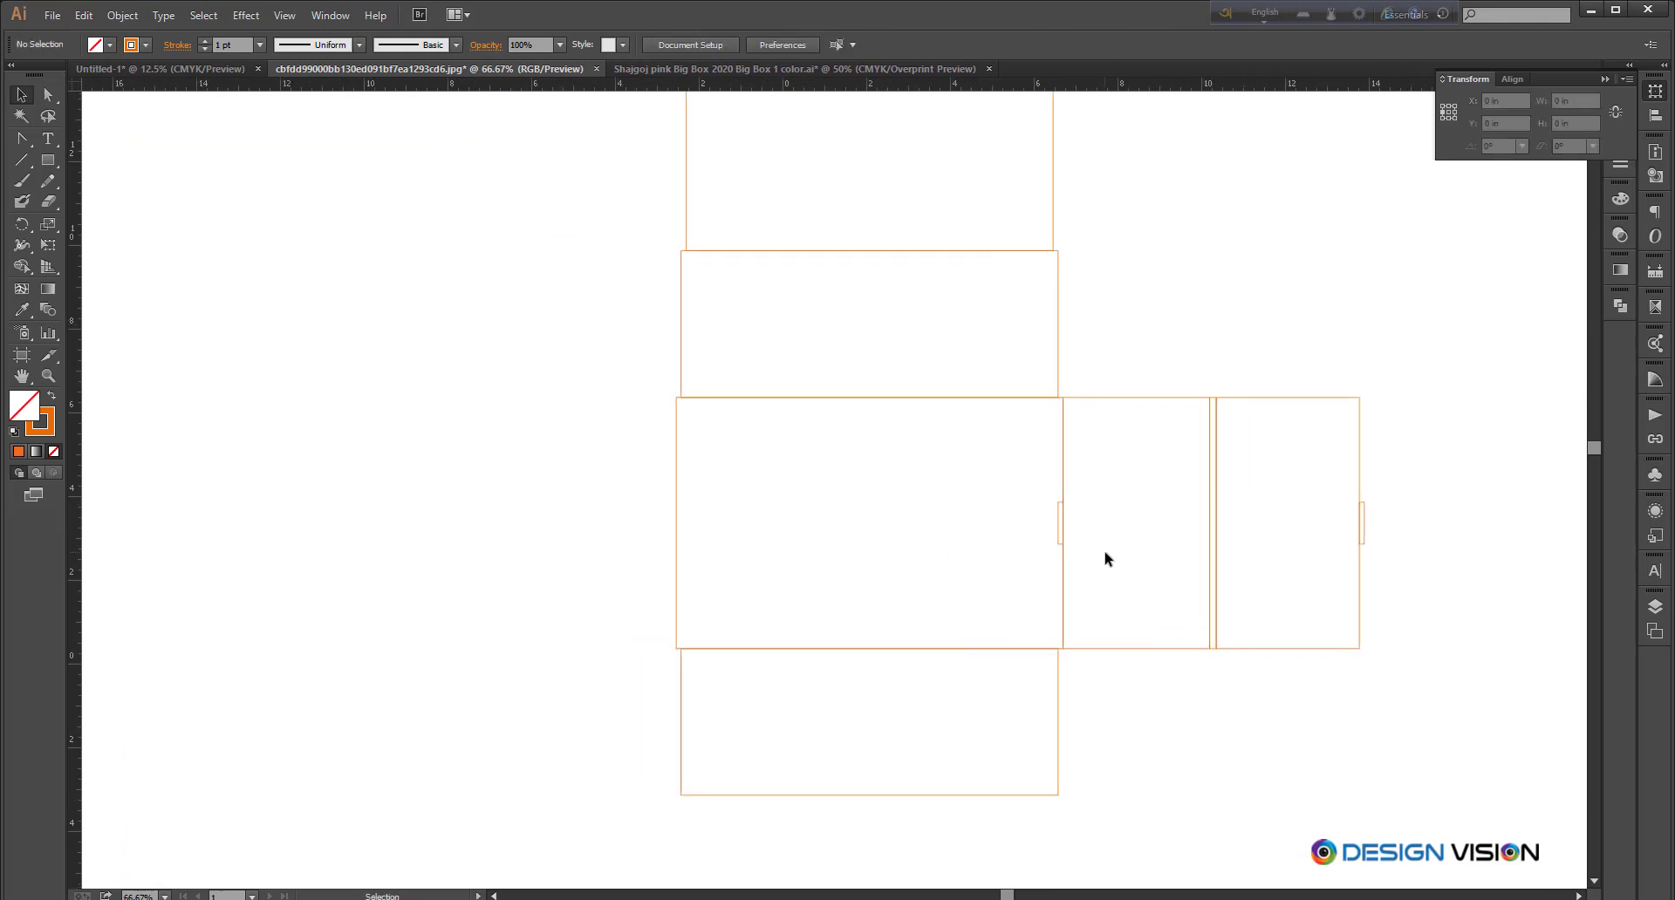
drag(1363, 571, 681, 553)
click(576, 696)
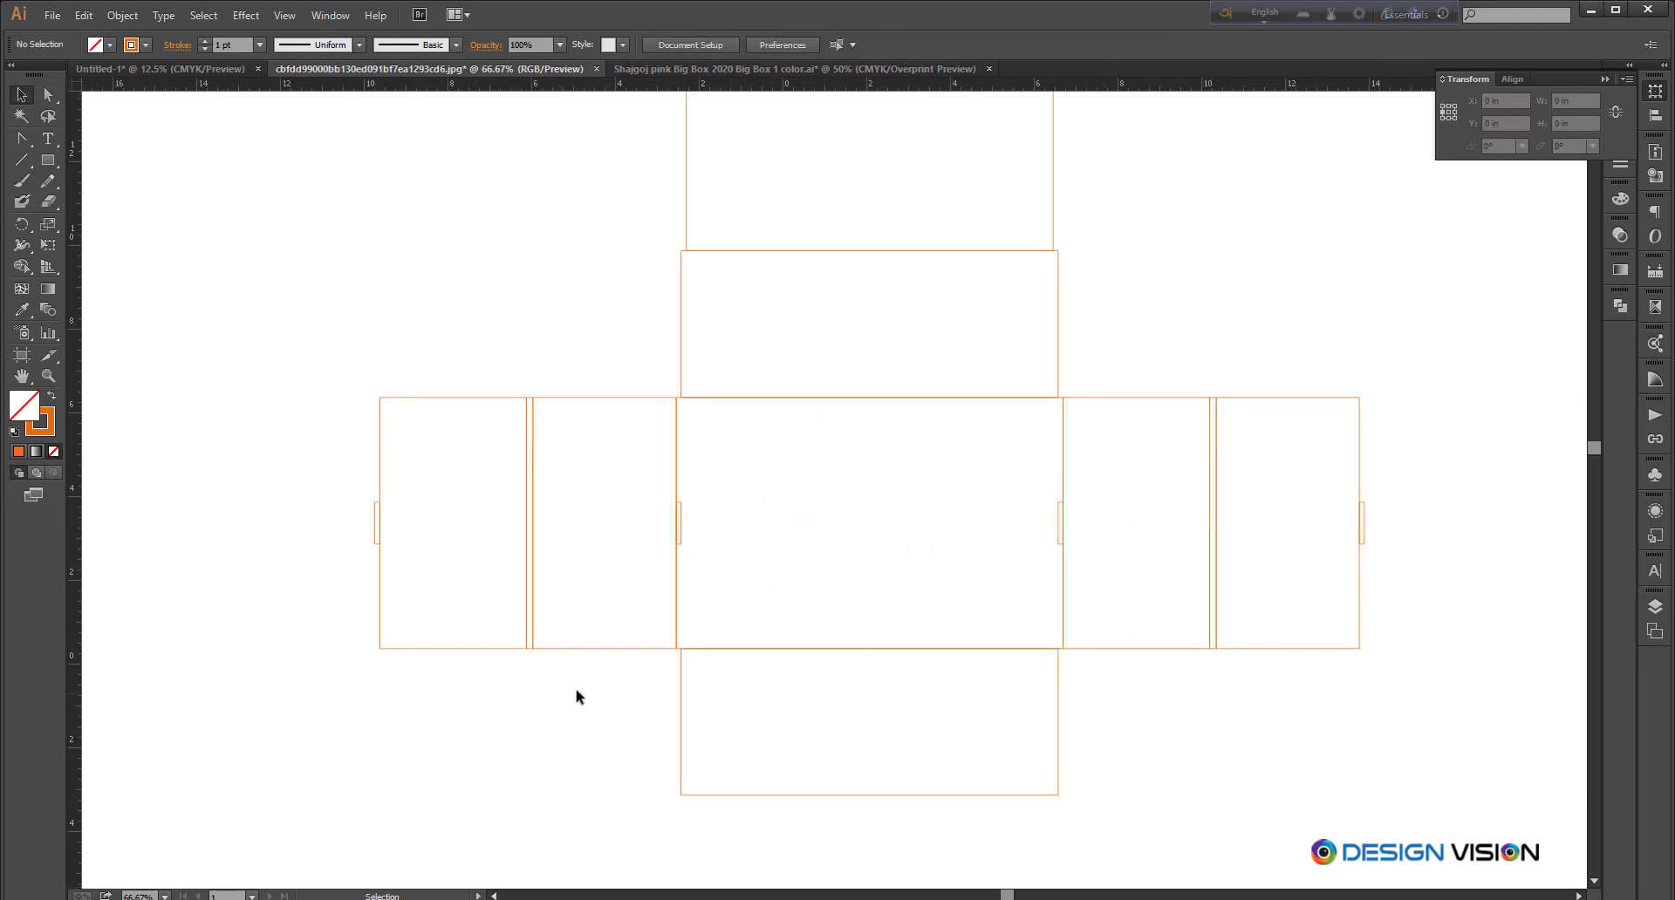
Step: Mirror the copied side-panel group horizontally and align it with the main panel's edge
drag(494, 290, 573, 533)
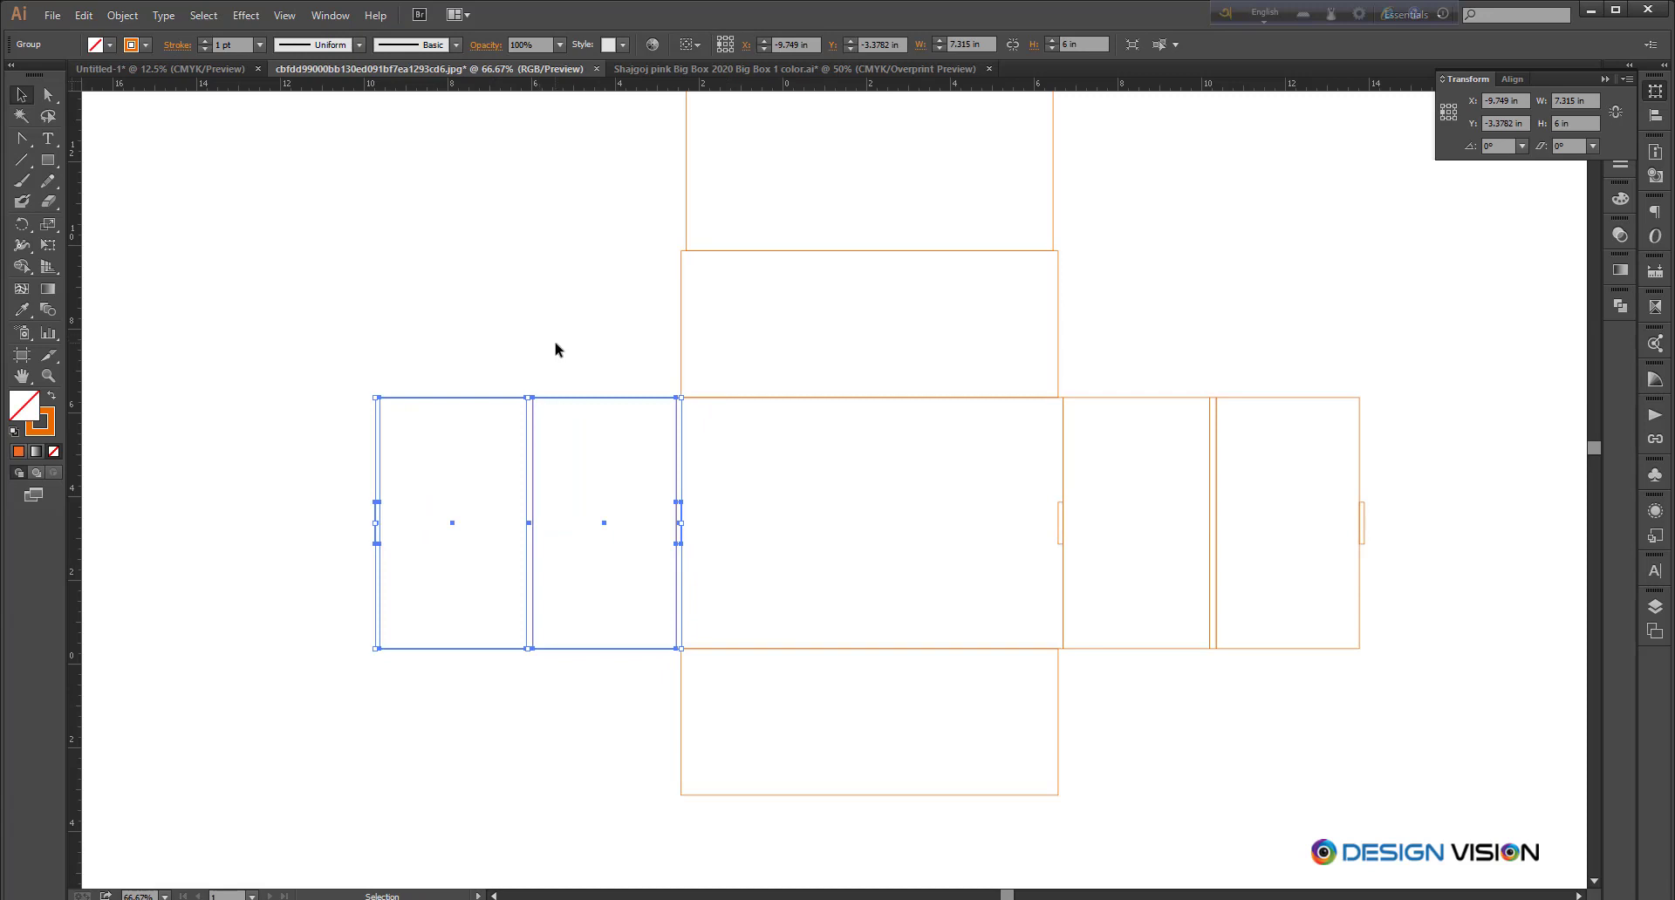
drag(685, 391, 293, 583)
click(299, 660)
scroll(663, 389, up, 2)
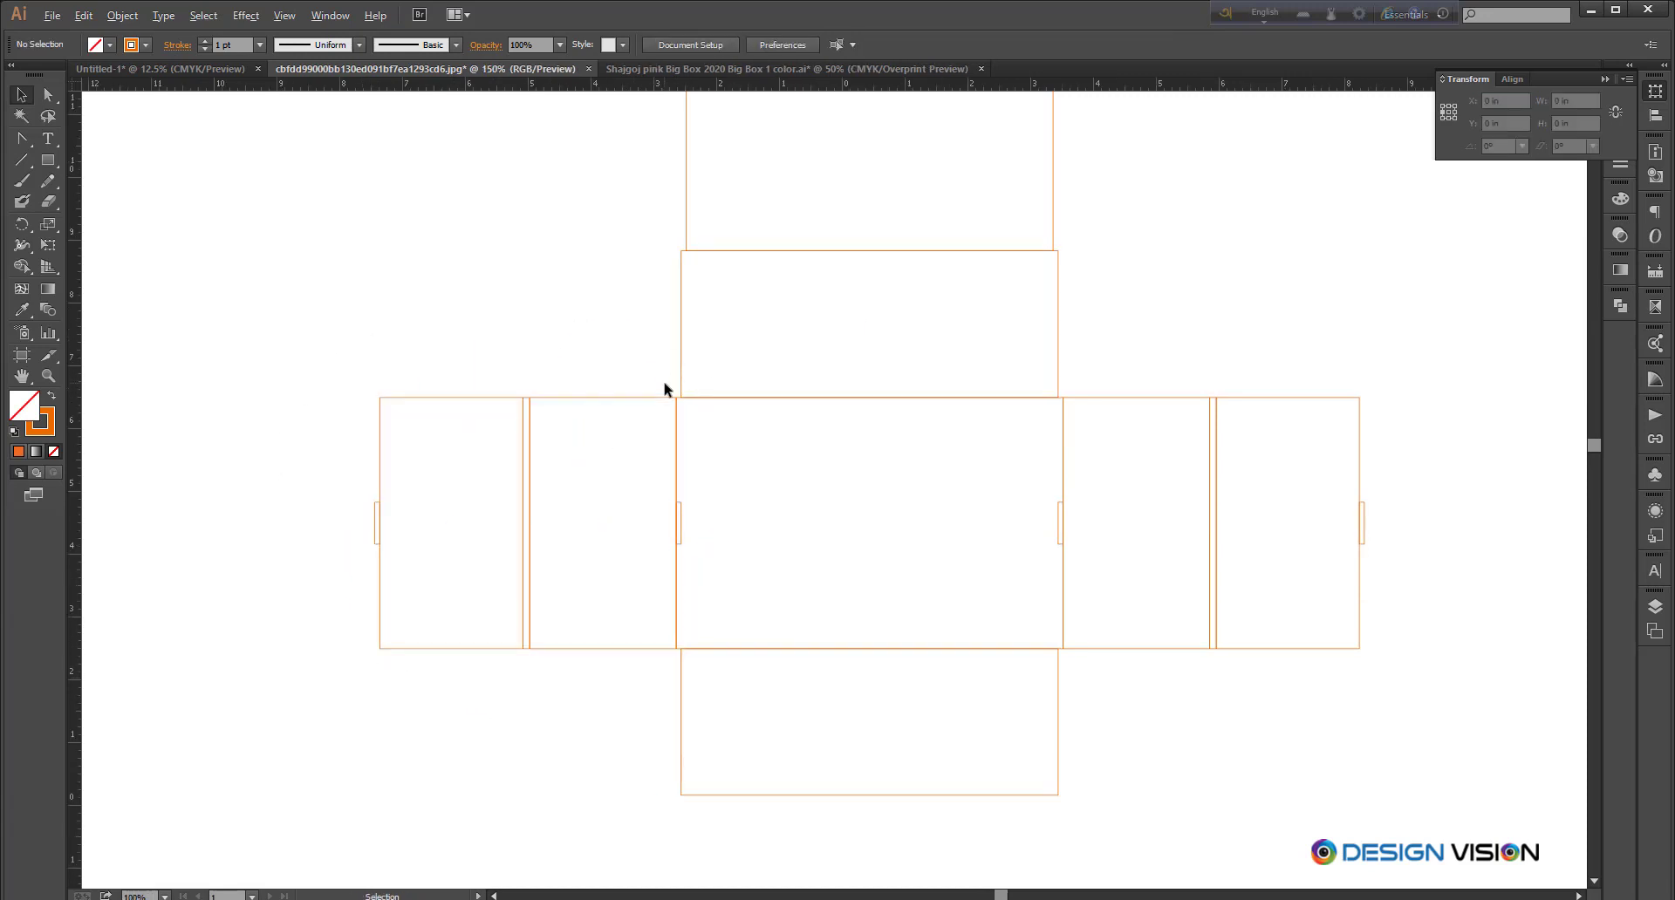
drag(620, 413, 587, 414)
click(666, 387)
scroll(666, 388, up, 2)
drag(651, 457, 717, 456)
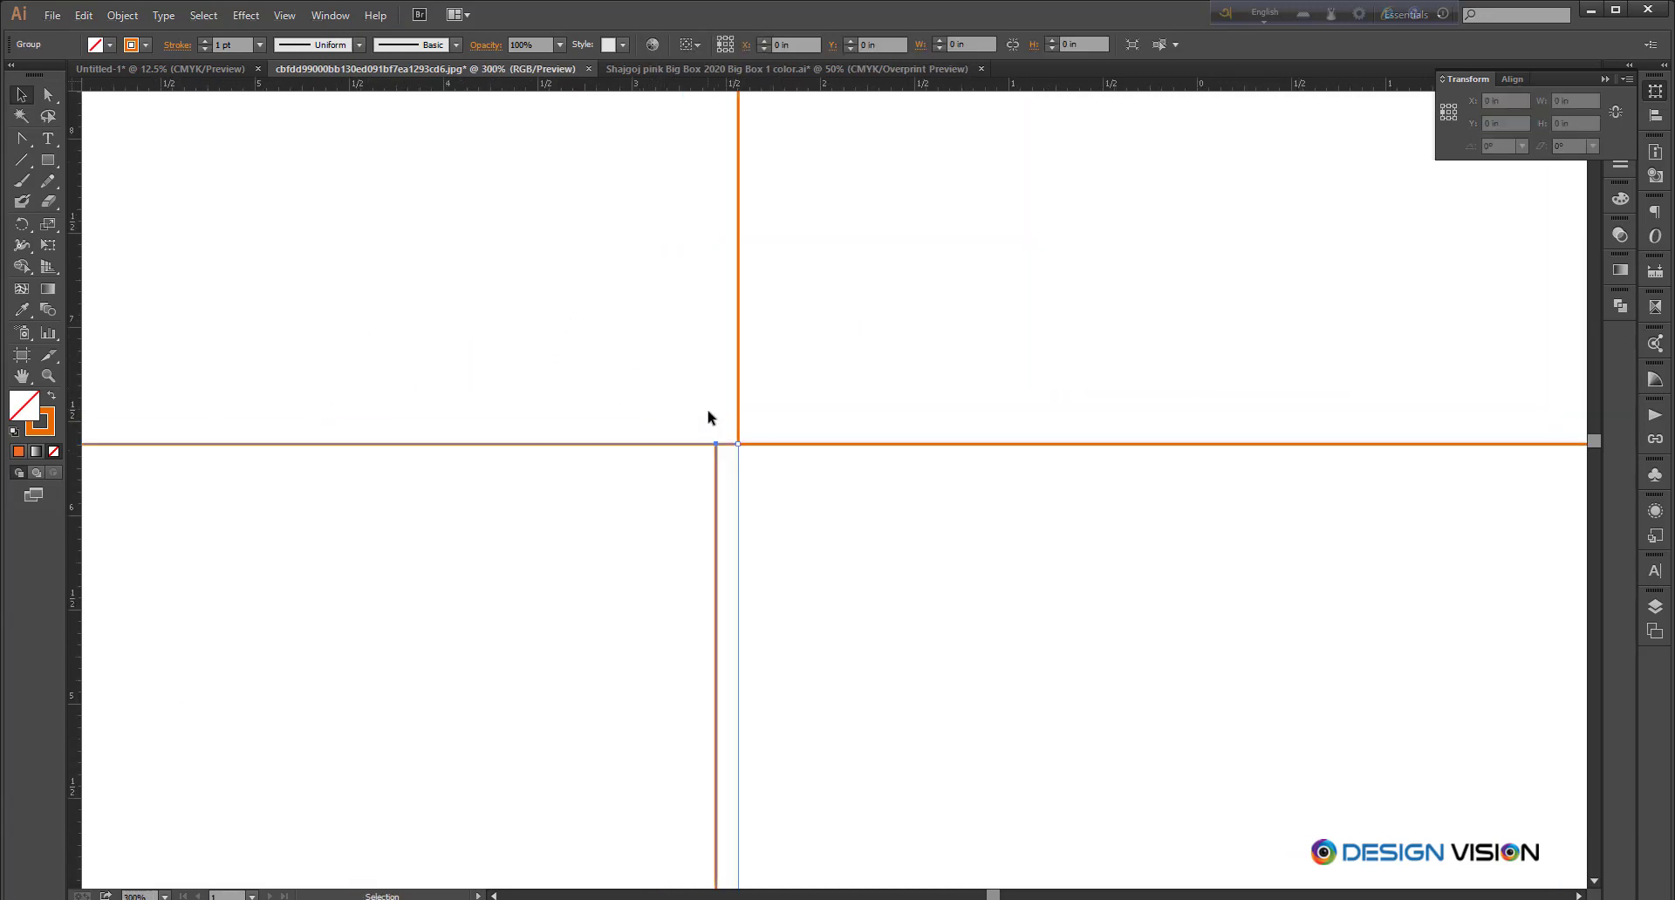
click(707, 418)
scroll(709, 414, down, 4)
Step: Check the width of the outermost panel inside the mirrored group with the Group Selection tool
drag(512, 294, 583, 326)
scroll(632, 705, up, 1)
drag(48, 94, 73, 116)
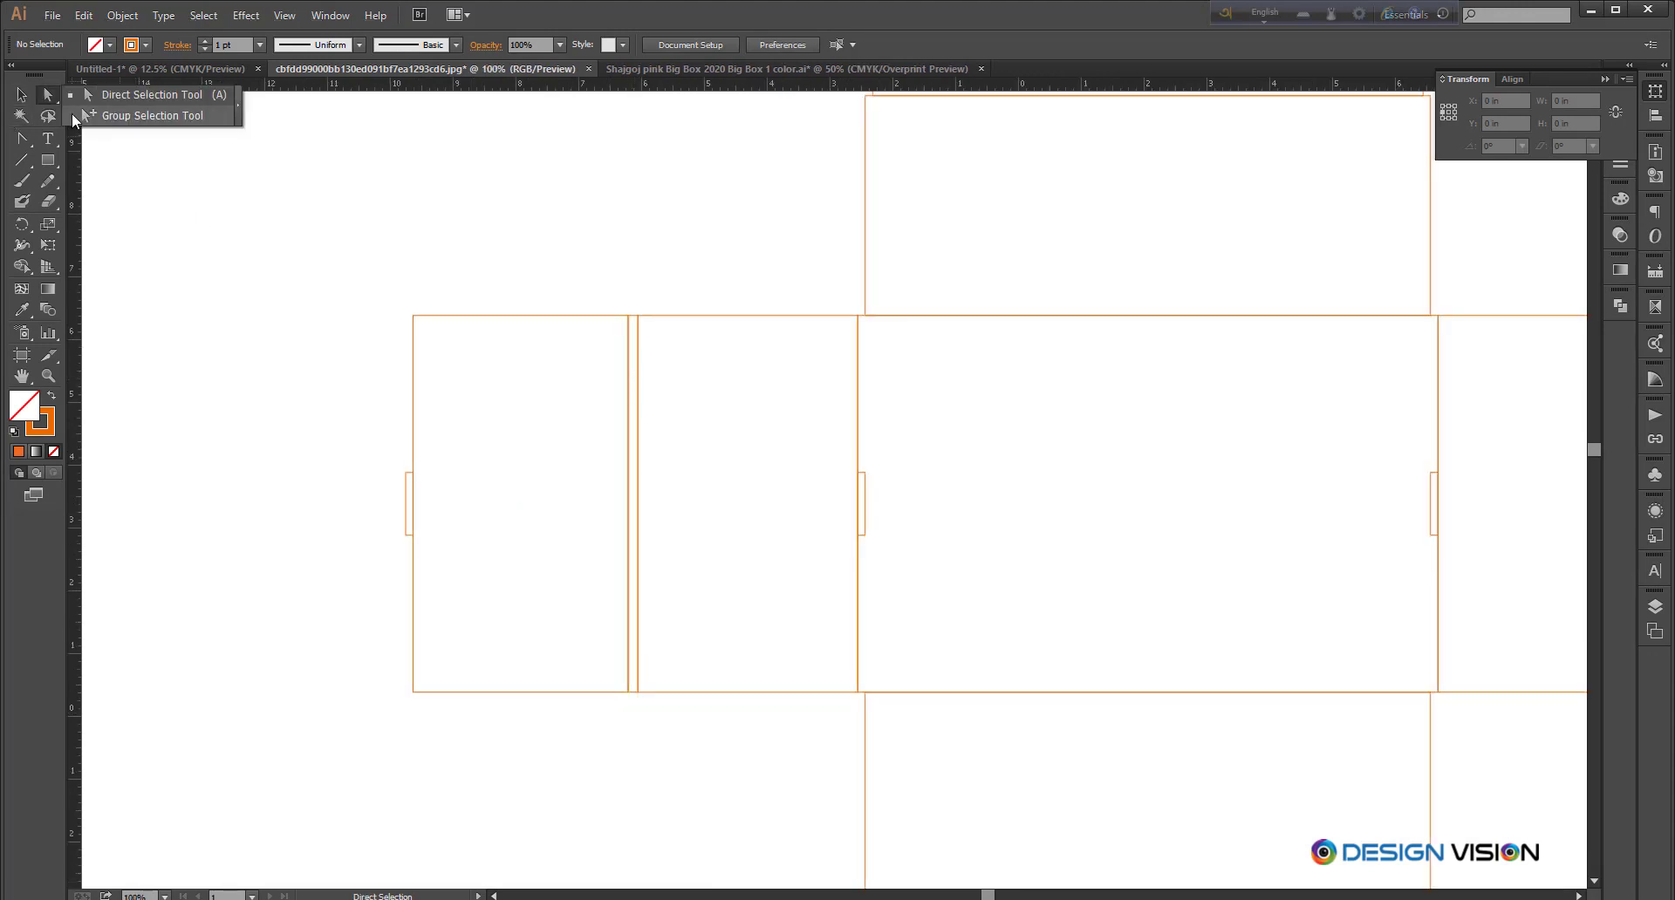
drag(530, 262, 536, 347)
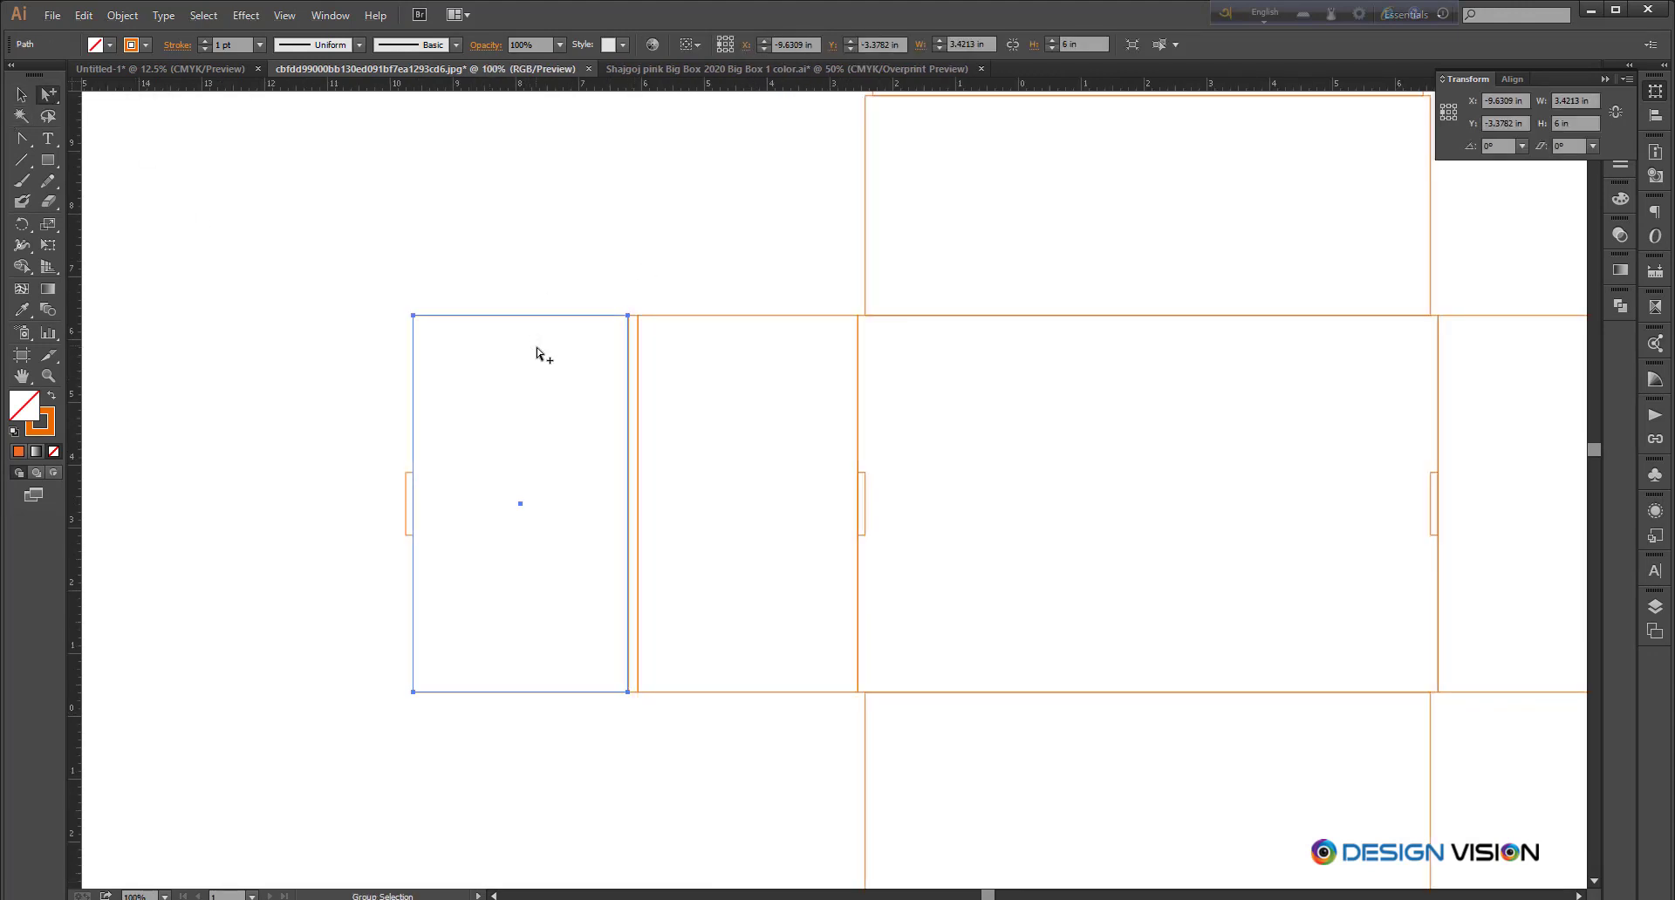
click(551, 218)
Step: Review the whole dieline with its side panels on both sides of the main panel
scroll(412, 542, down, 3)
scroll(517, 464, up, 1)
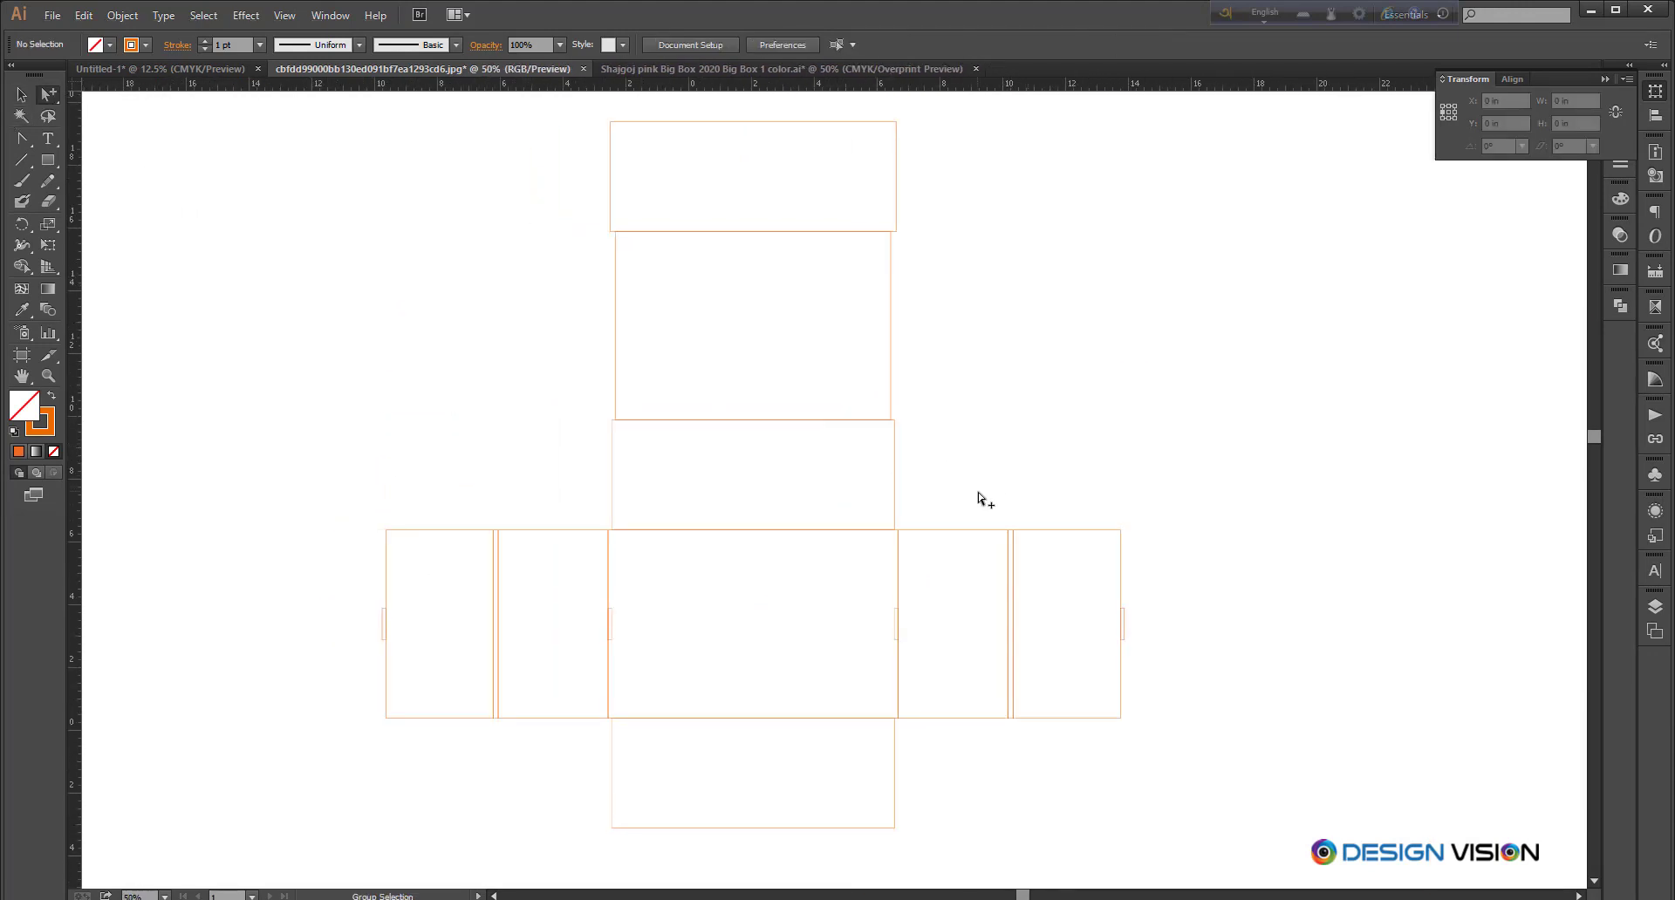
scroll(977, 492, down, 1)
scroll(970, 708, up, 1)
scroll(1003, 611, up, 2)
scroll(1007, 464, down, 1)
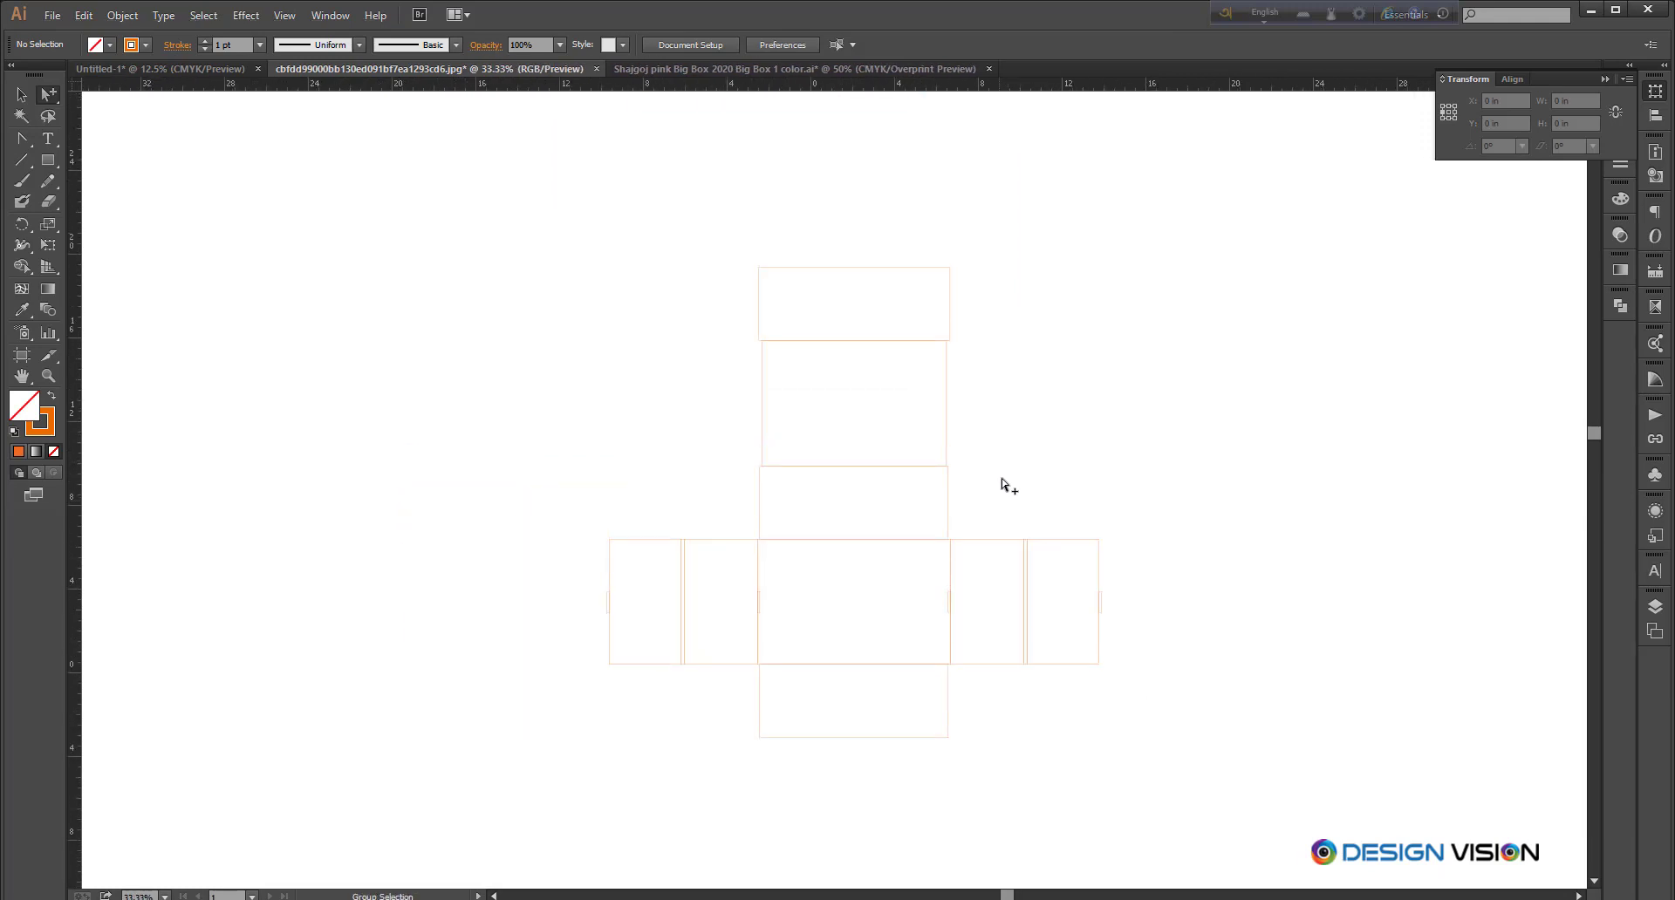
scroll(1045, 698, up, 1)
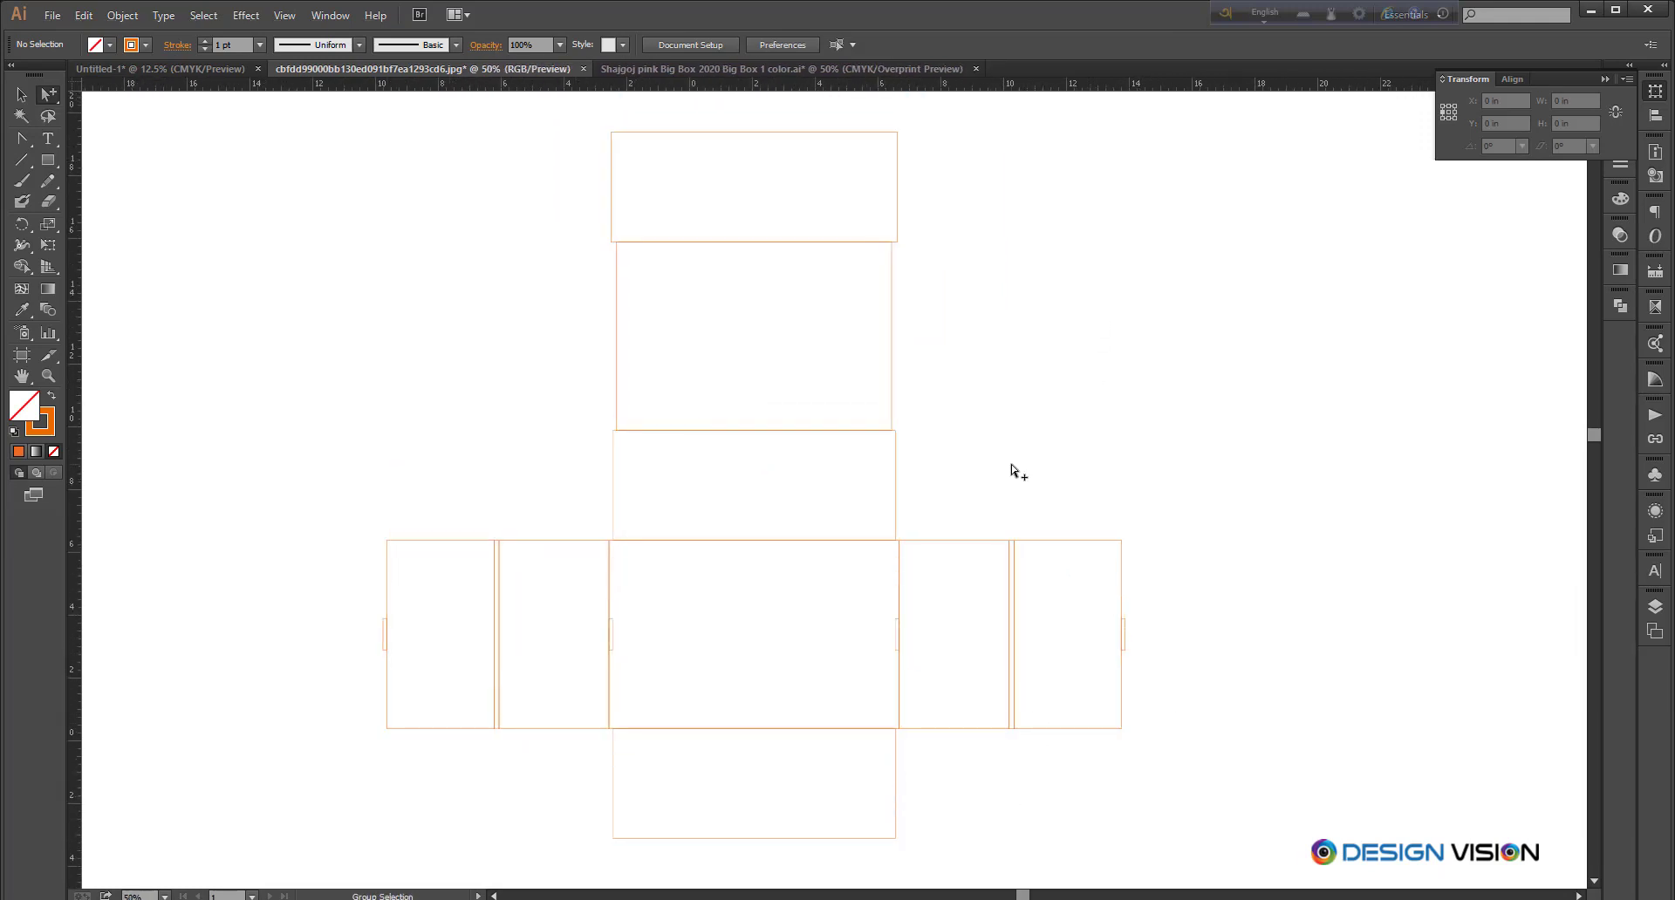
scroll(923, 829, up, 1)
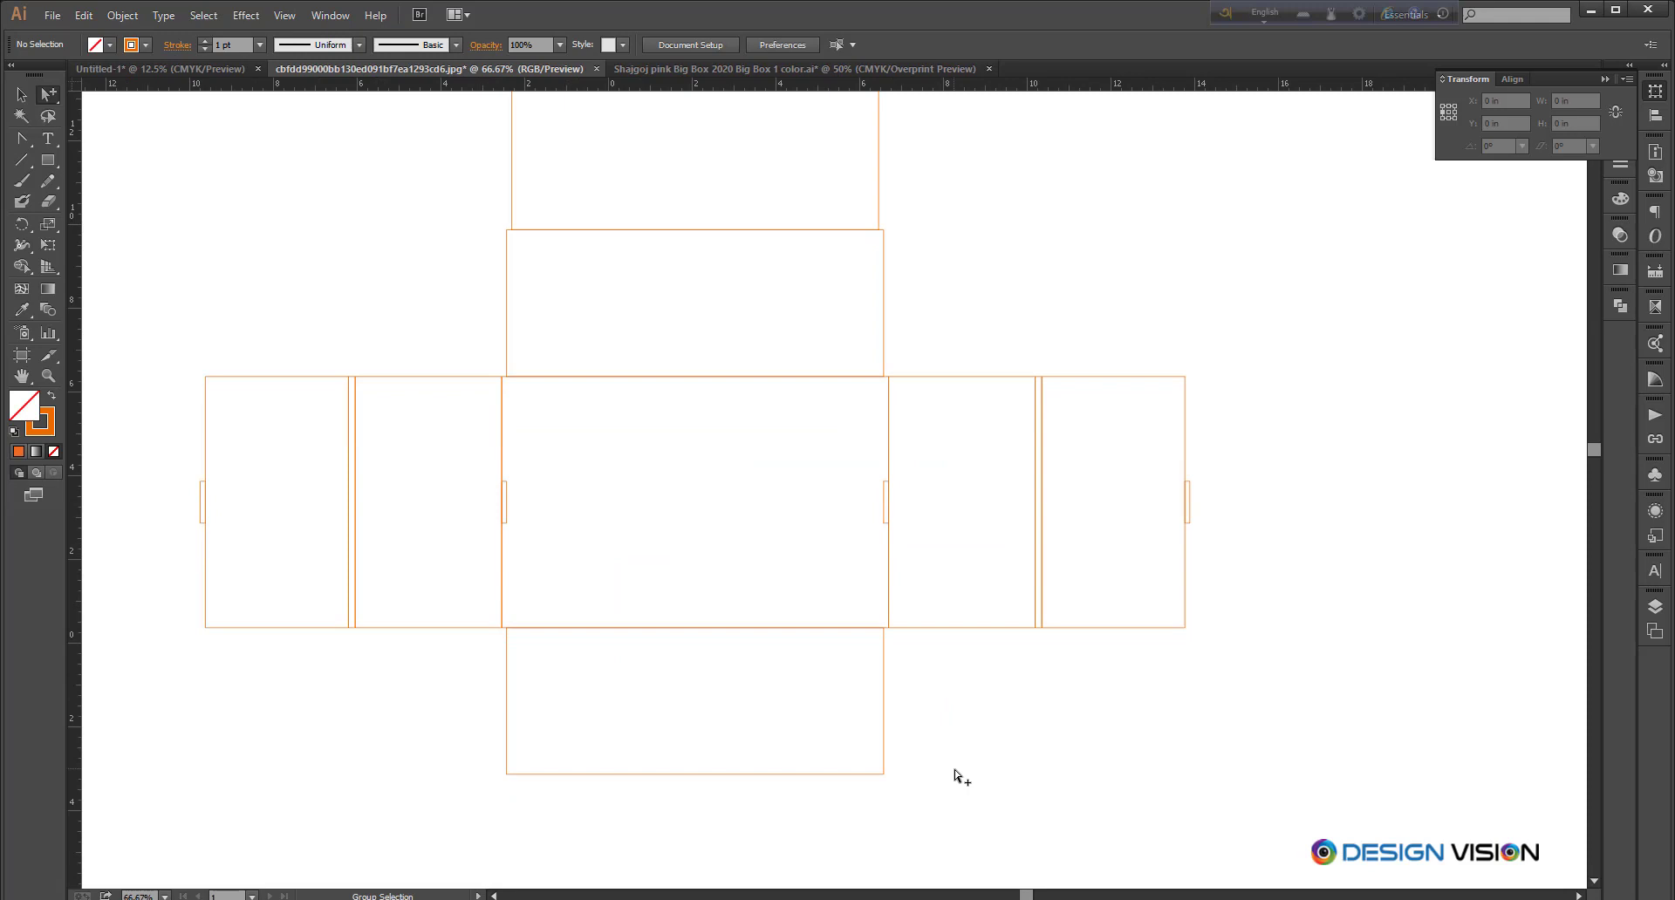
click(23, 162)
scroll(889, 579, up, 1)
drag(884, 649, 900, 517)
click(1542, 124)
key(ctrl+z)
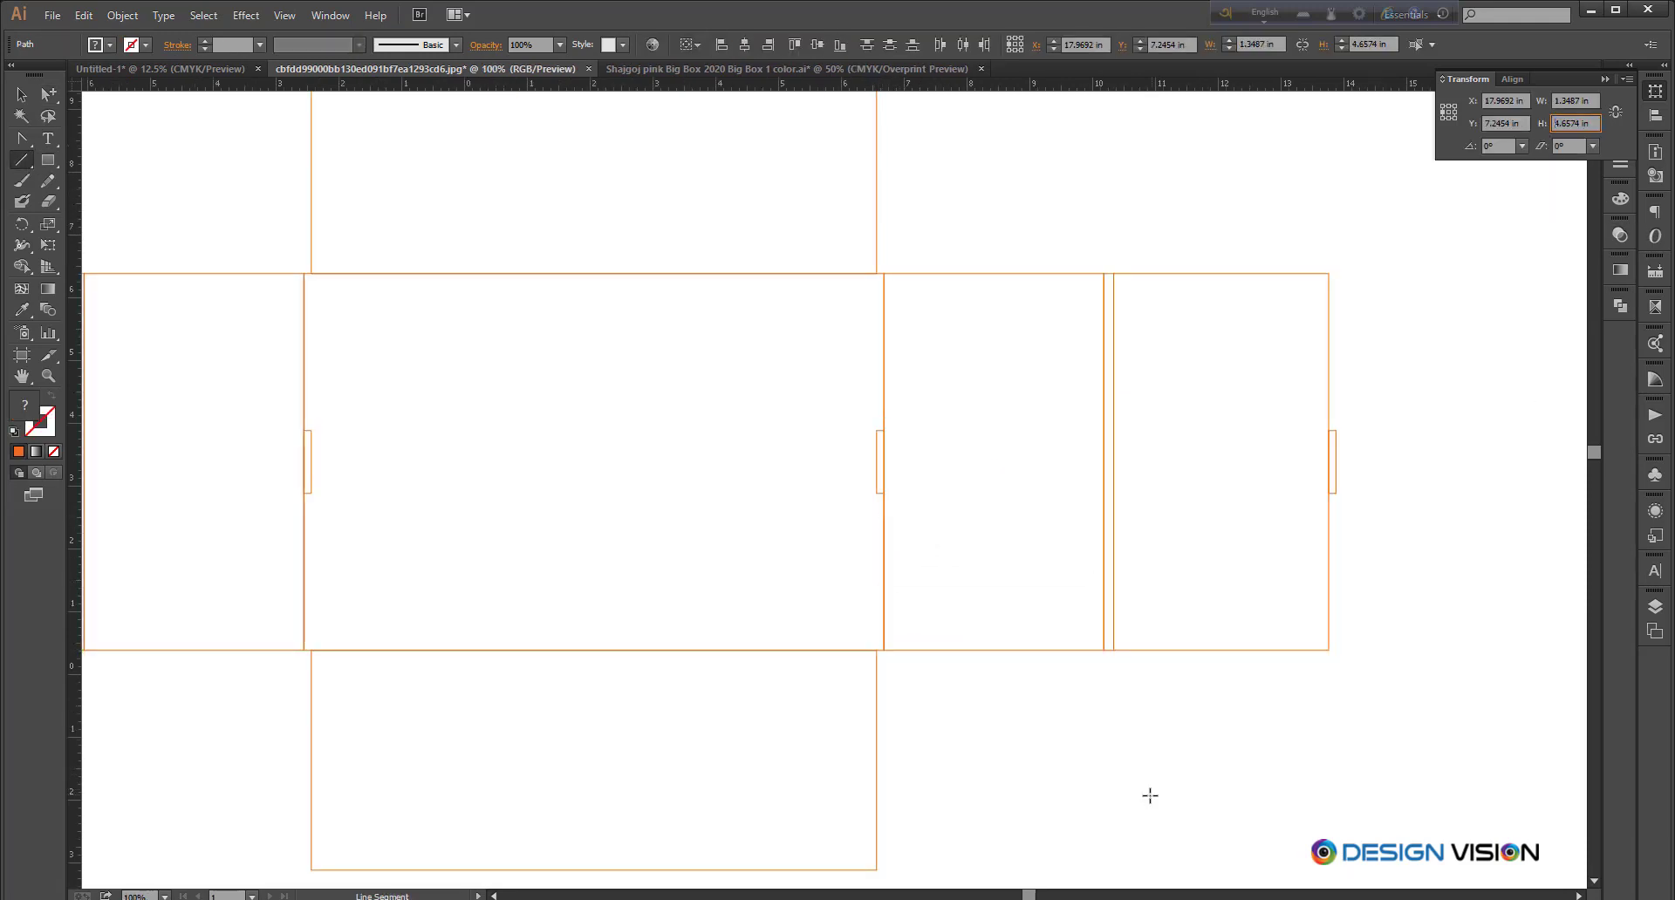
click(19, 93)
scroll(886, 523, down, 1)
click(859, 541)
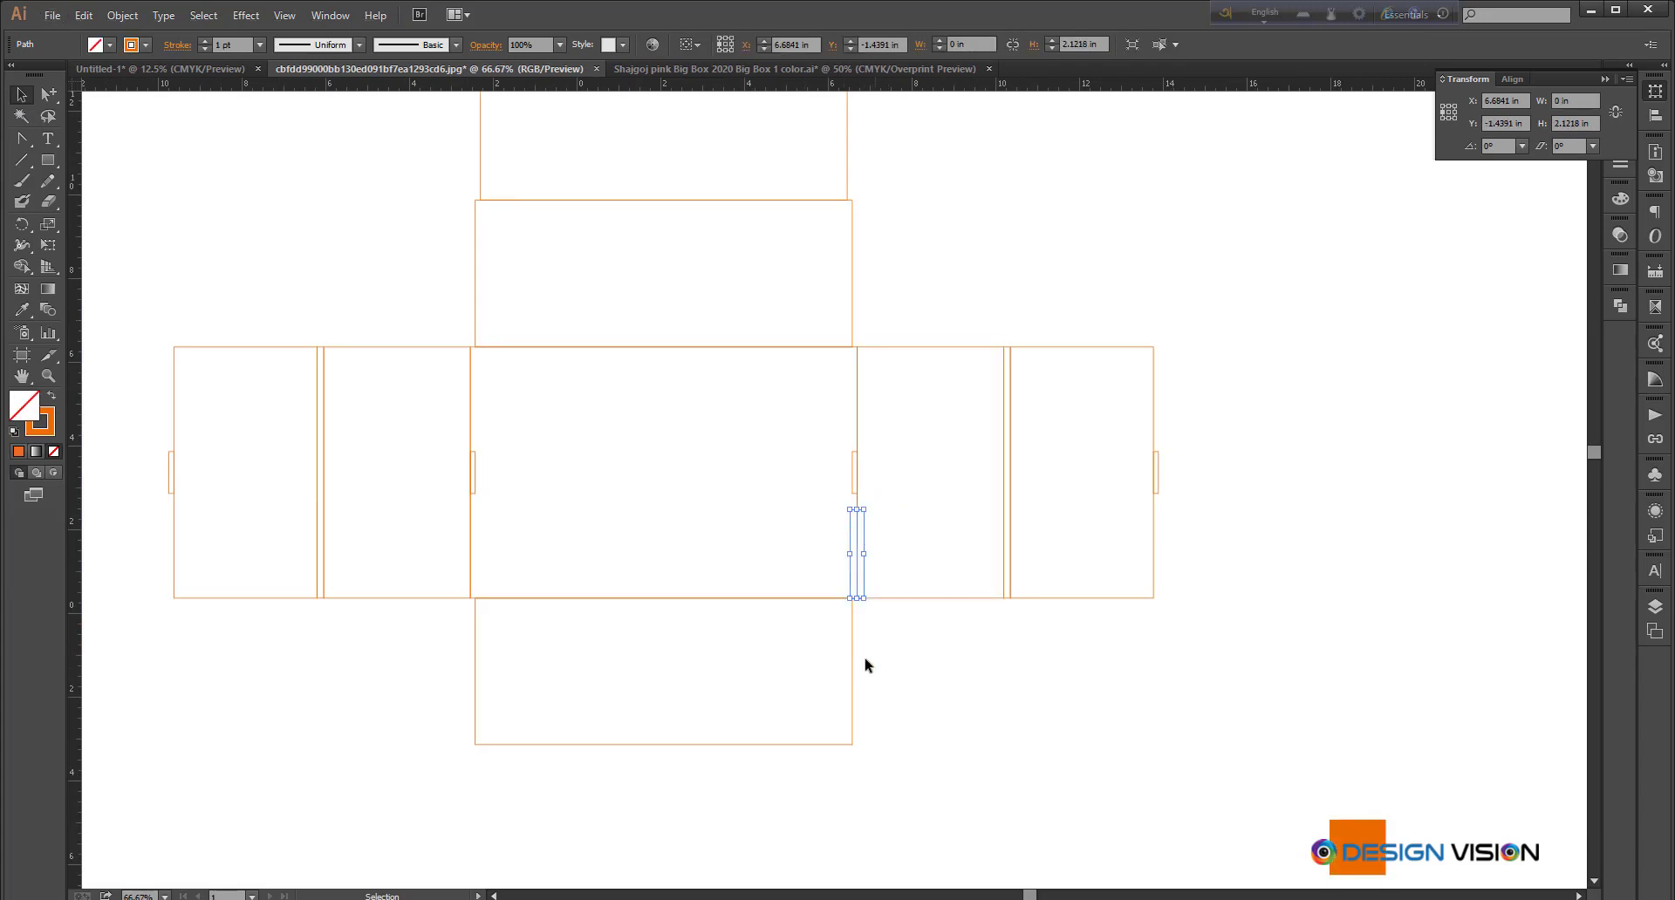
Step: Place a copy of the panel below the main panel flush against its side edge and narrow it to about a quarter width
drag(419, 669, 852, 707)
drag(1227, 674, 949, 674)
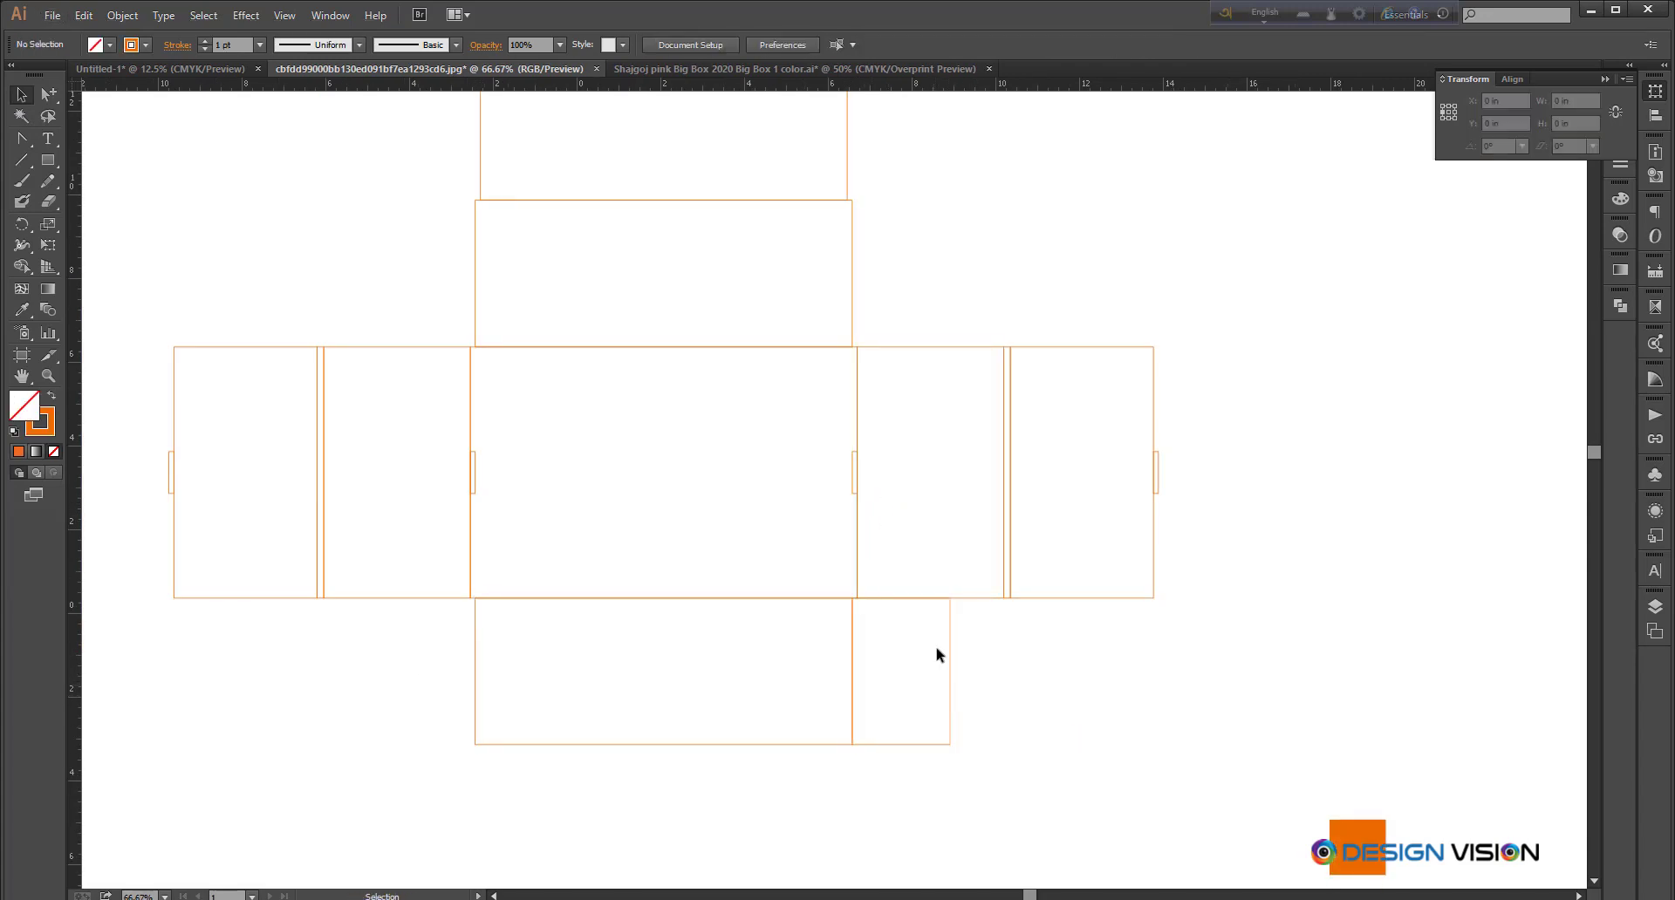
Step: Measure the vertical distance from the locking tab to the main panel's lower edge with a line and copy its height
double_click(856, 553)
click(1024, 108)
drag(856, 572, 1003, 680)
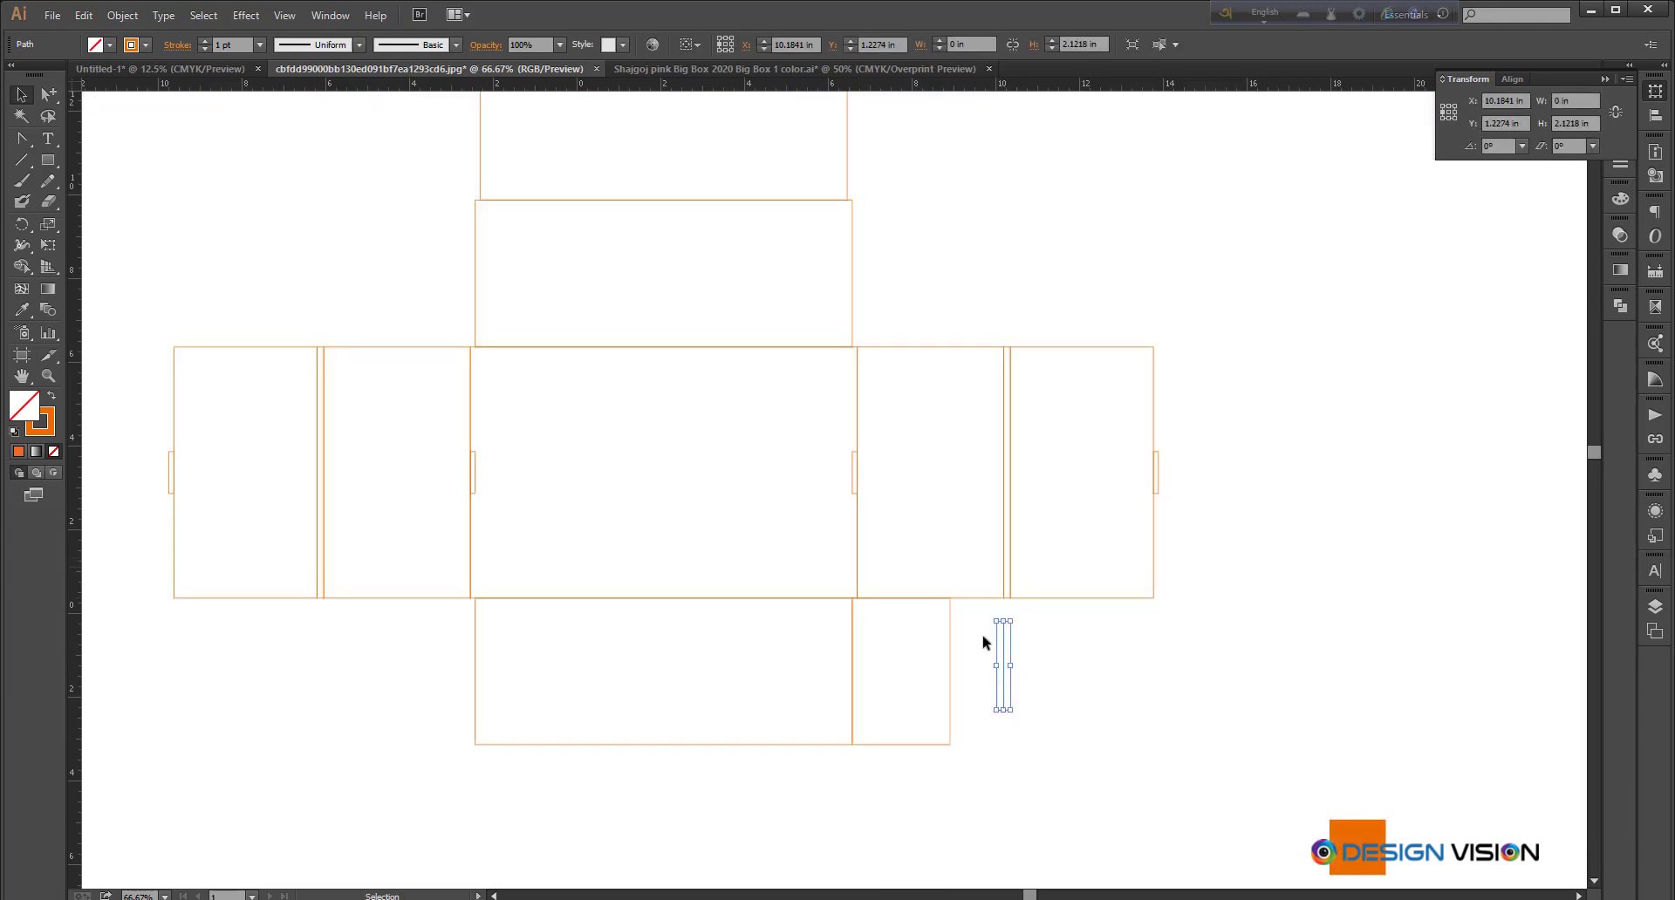
key(ctrl+z)
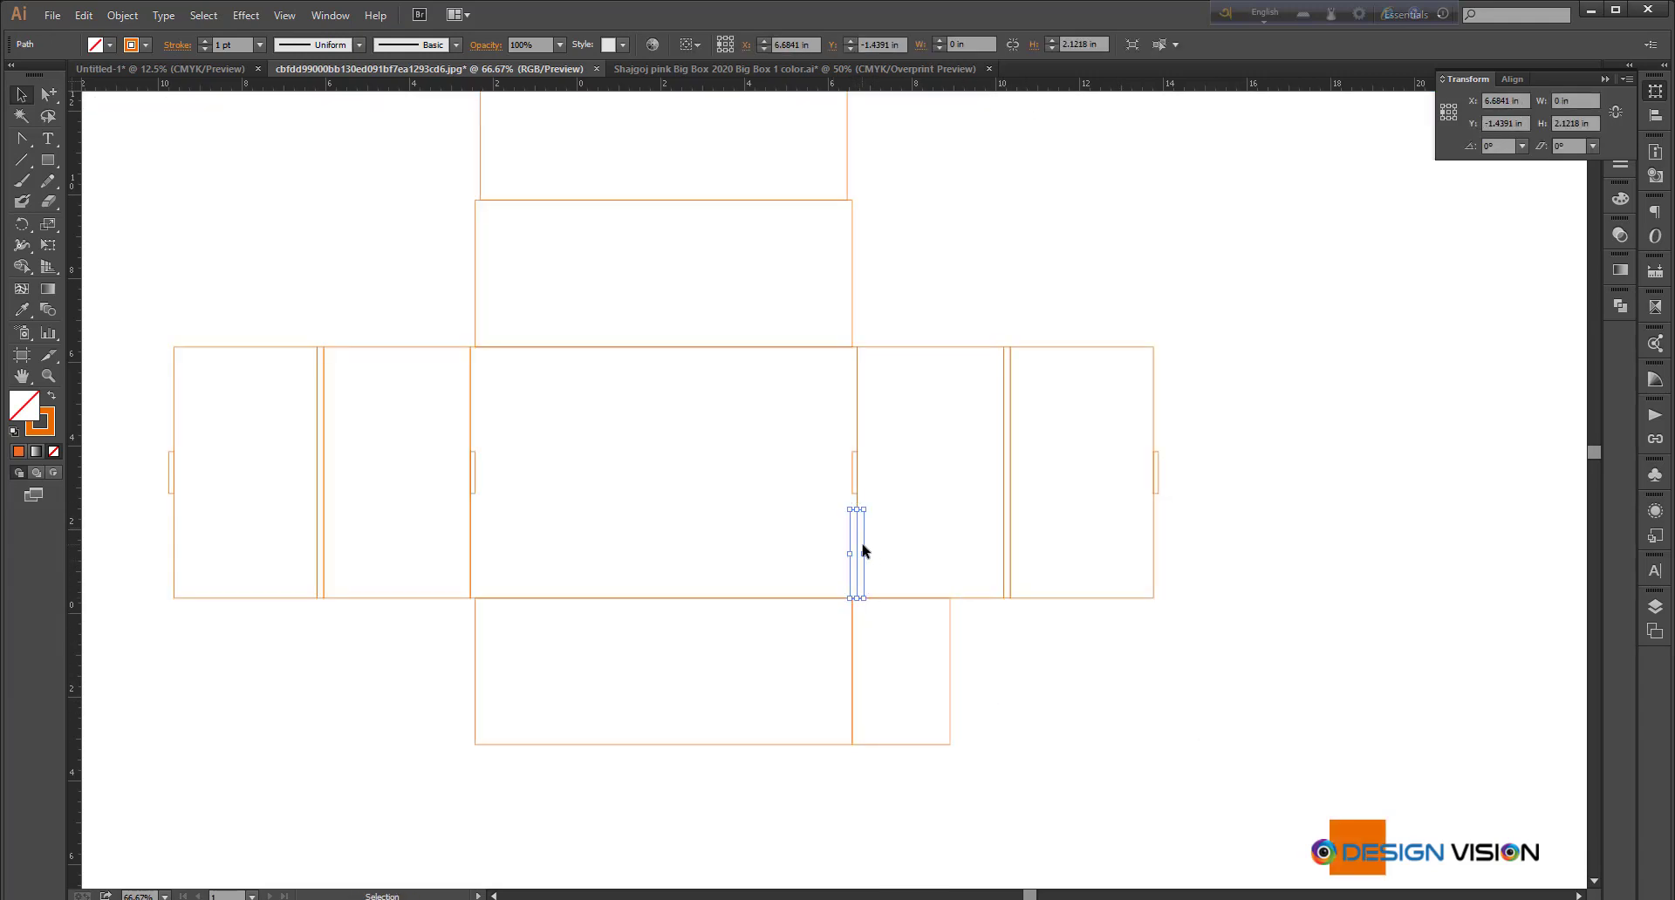
click(1542, 123)
key(ctrl+c)
Step: Set the width of the narrow flap beside the lower panel to 2.1218 in
drag(1039, 665, 939, 617)
click(1540, 103)
text(2.125)
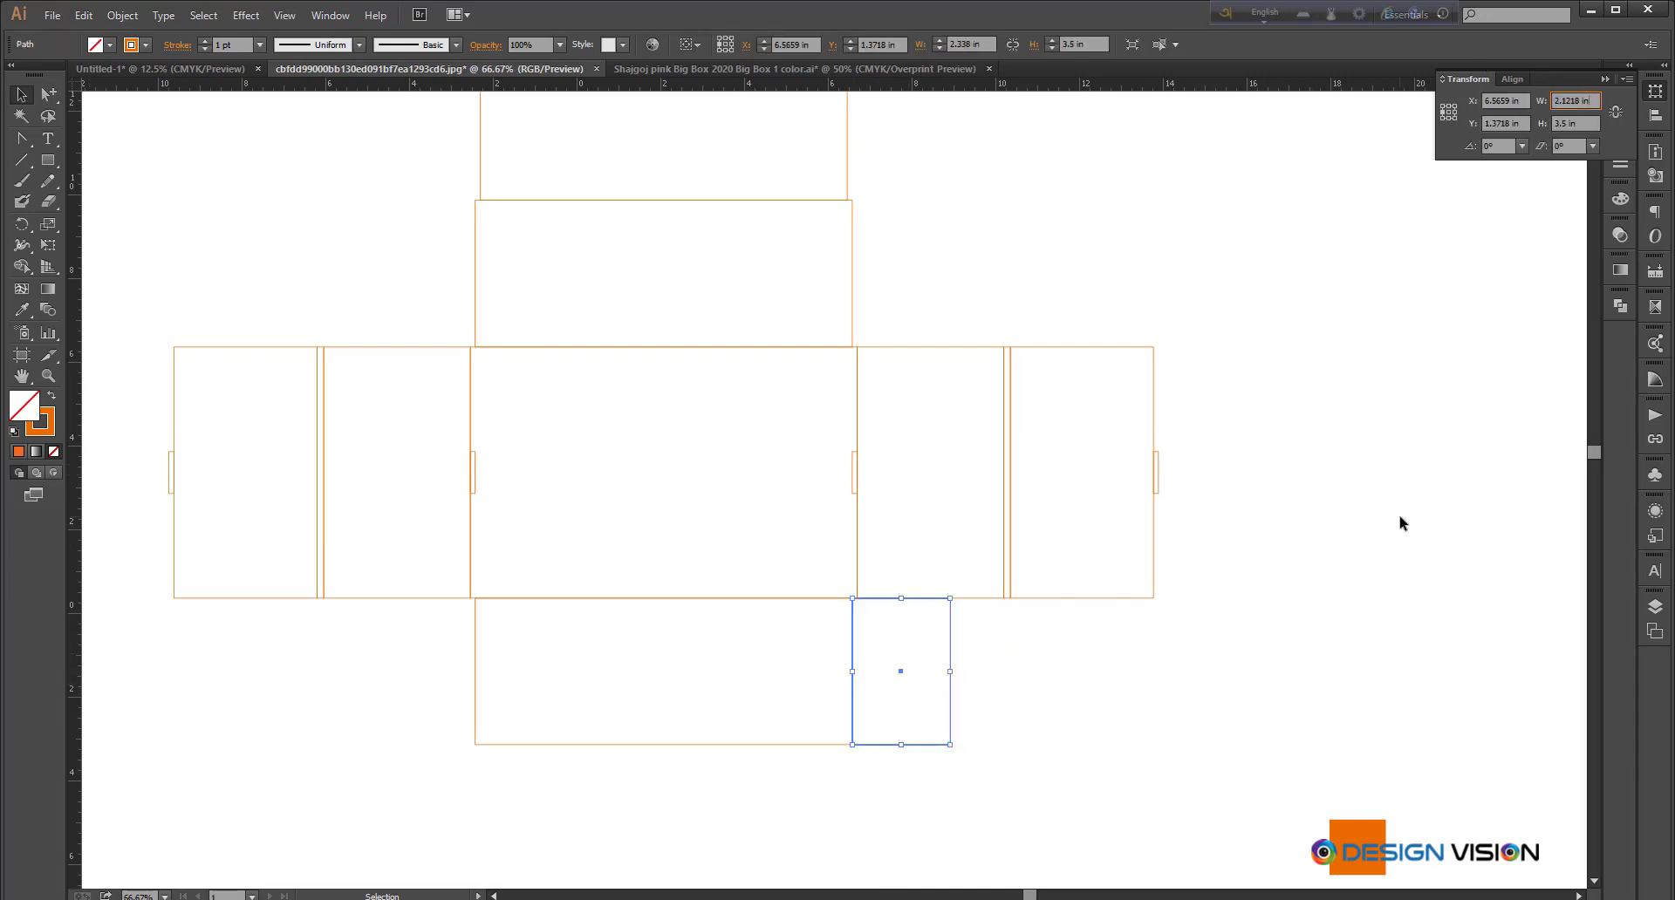
key(Return)
click(1400, 517)
Step: Place a copy of the narrow flap flush against the opposite side edge of the lower panel
drag(1083, 746, 1275, 725)
drag(1132, 689, 673, 703)
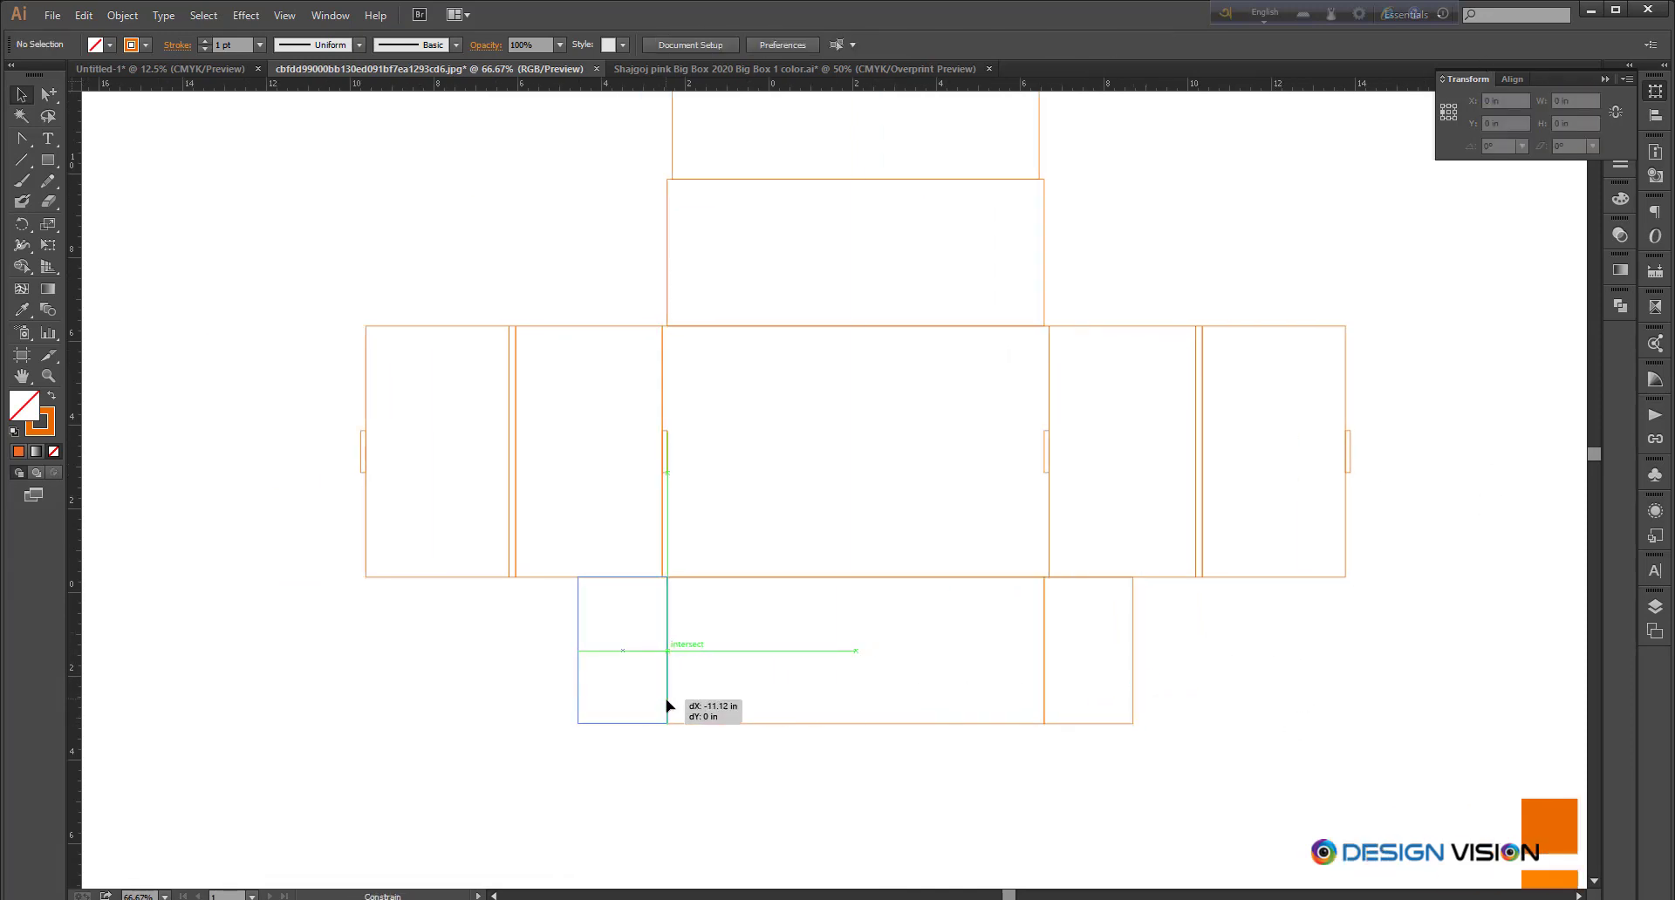
key(ctrl+z)
drag(1136, 667, 666, 695)
scroll(657, 740, up, 3)
scroll(657, 740, down, 1)
scroll(1166, 743, up, 2)
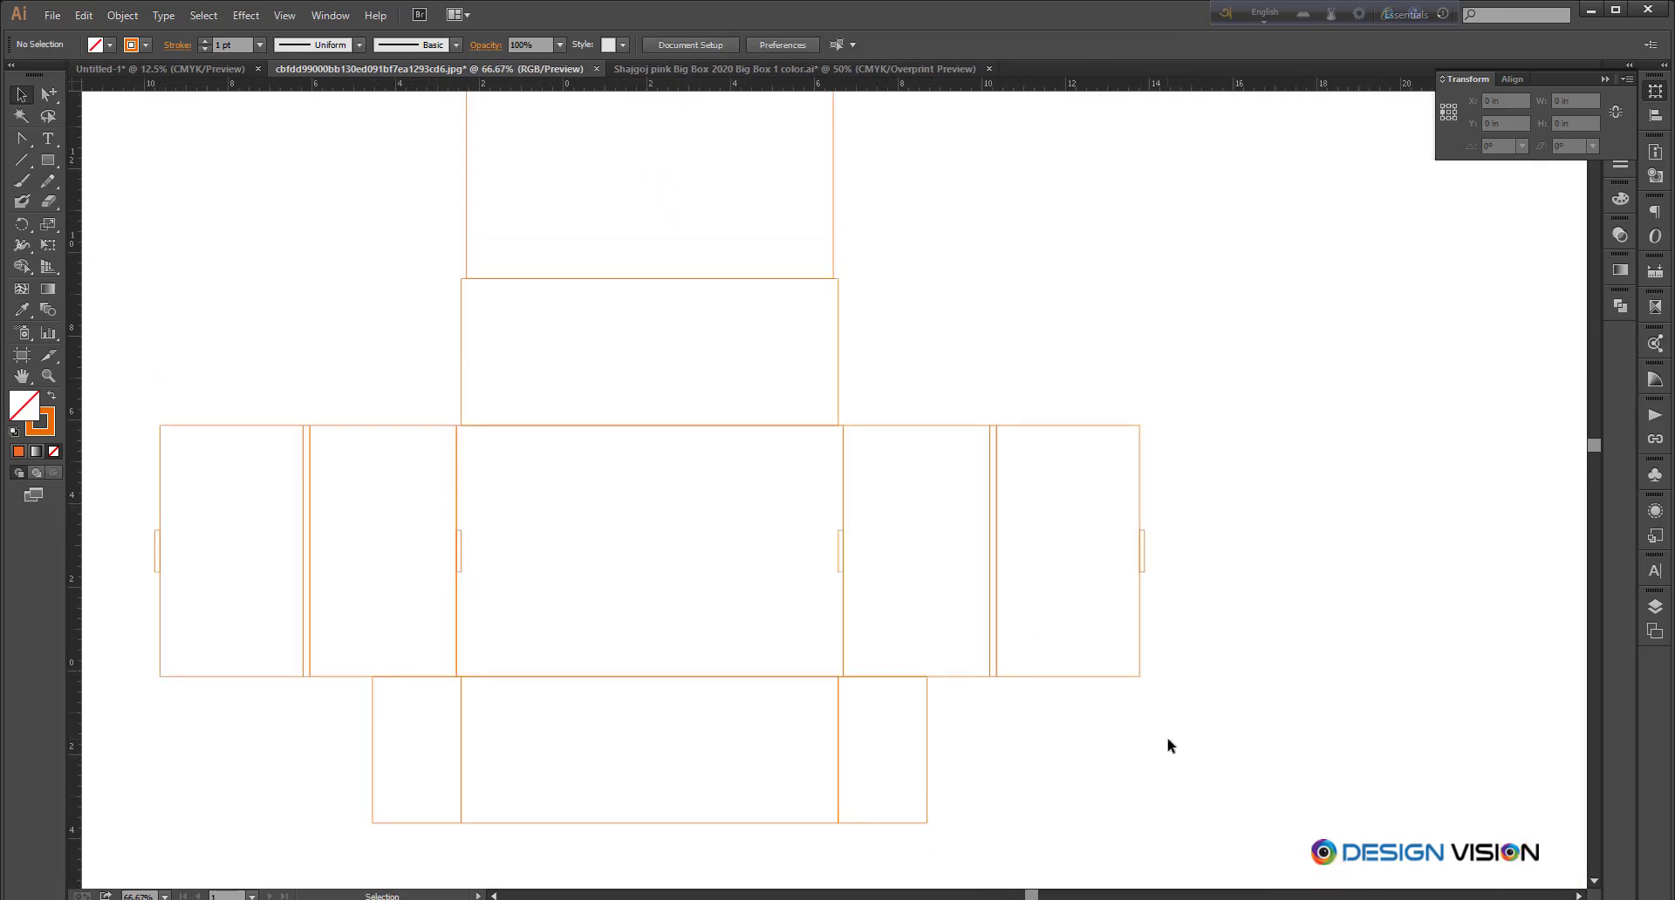
scroll(1282, 616, down, 2)
scroll(1285, 680, down, 1)
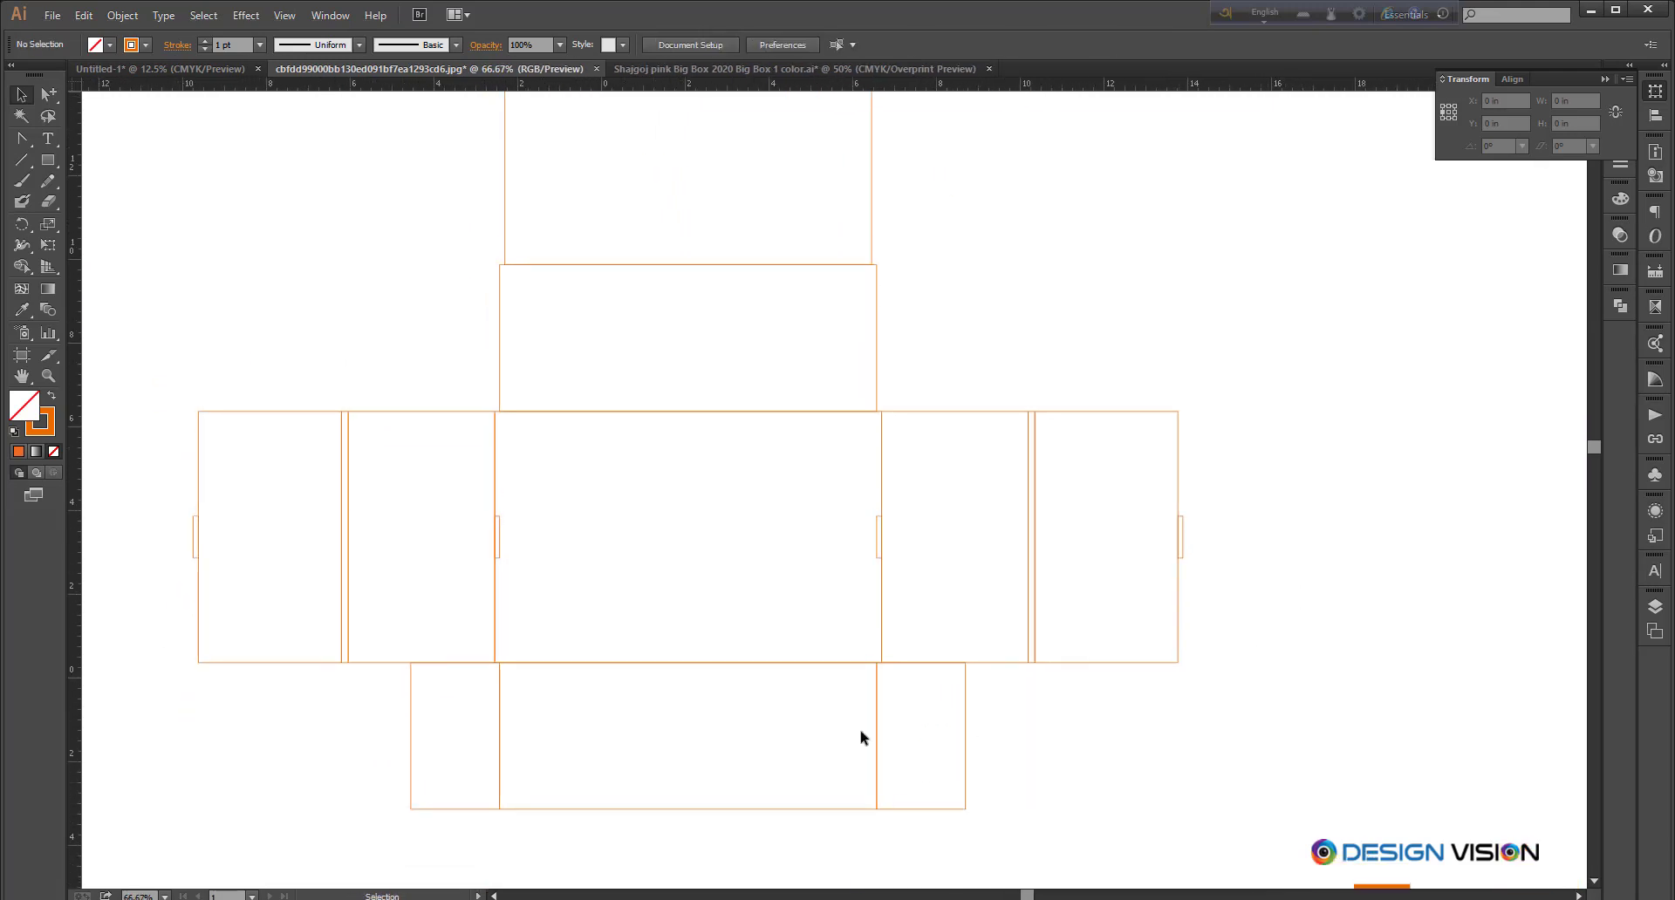
Step: Copy the panel above the main panel flush against its side edge and set the copy's width to 2.1218 in
click(935, 809)
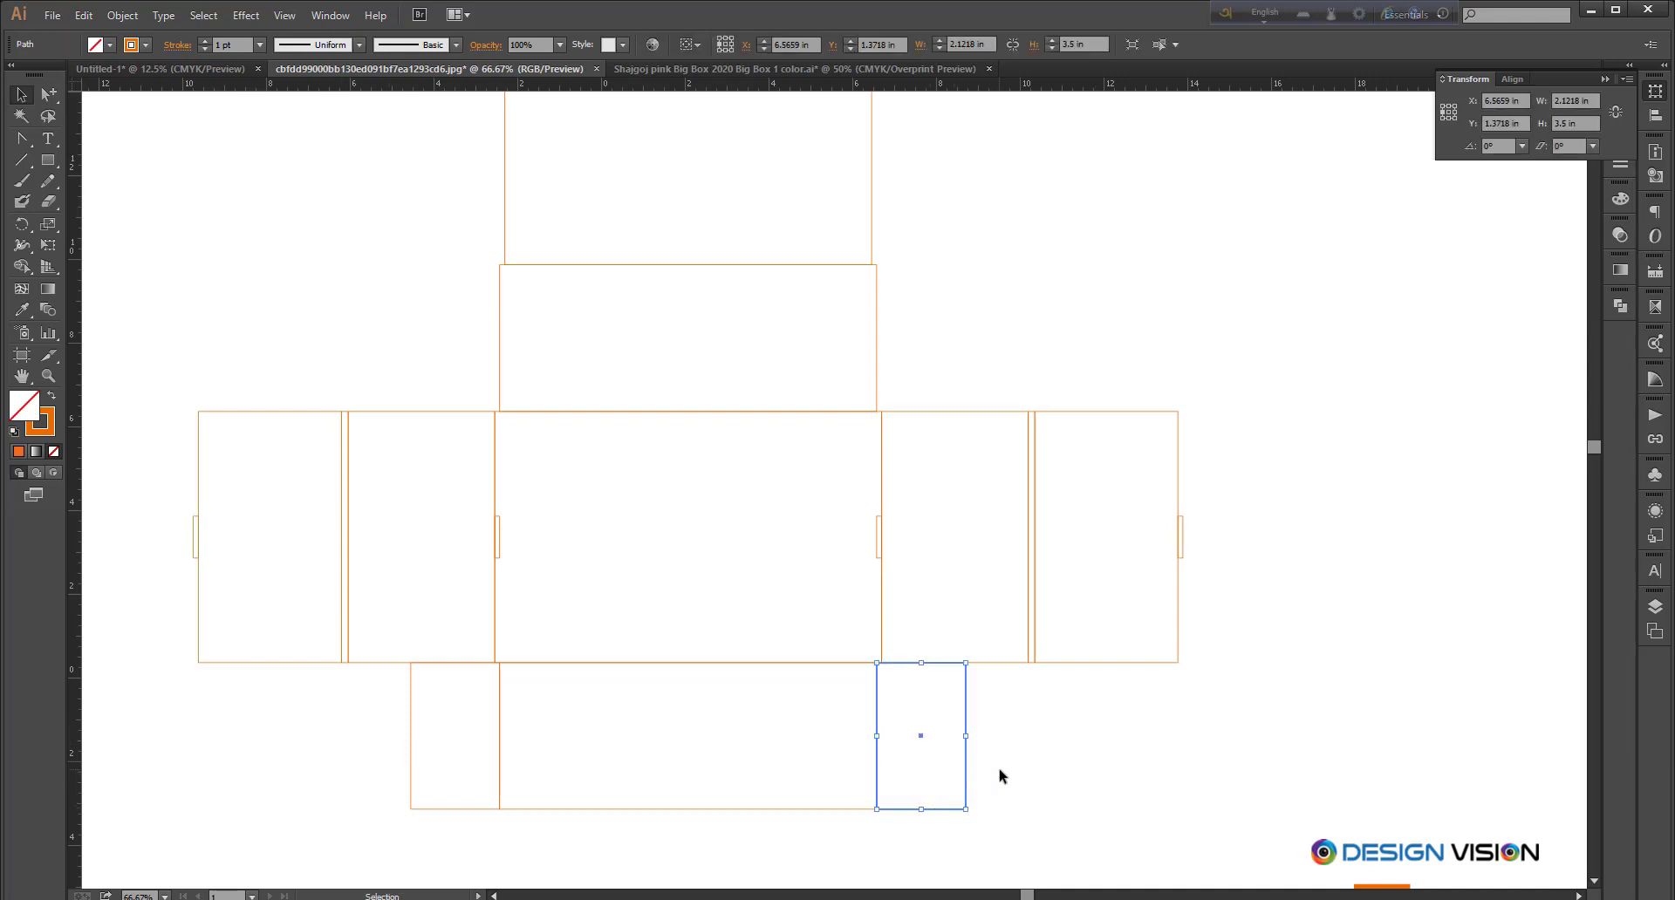
click(971, 355)
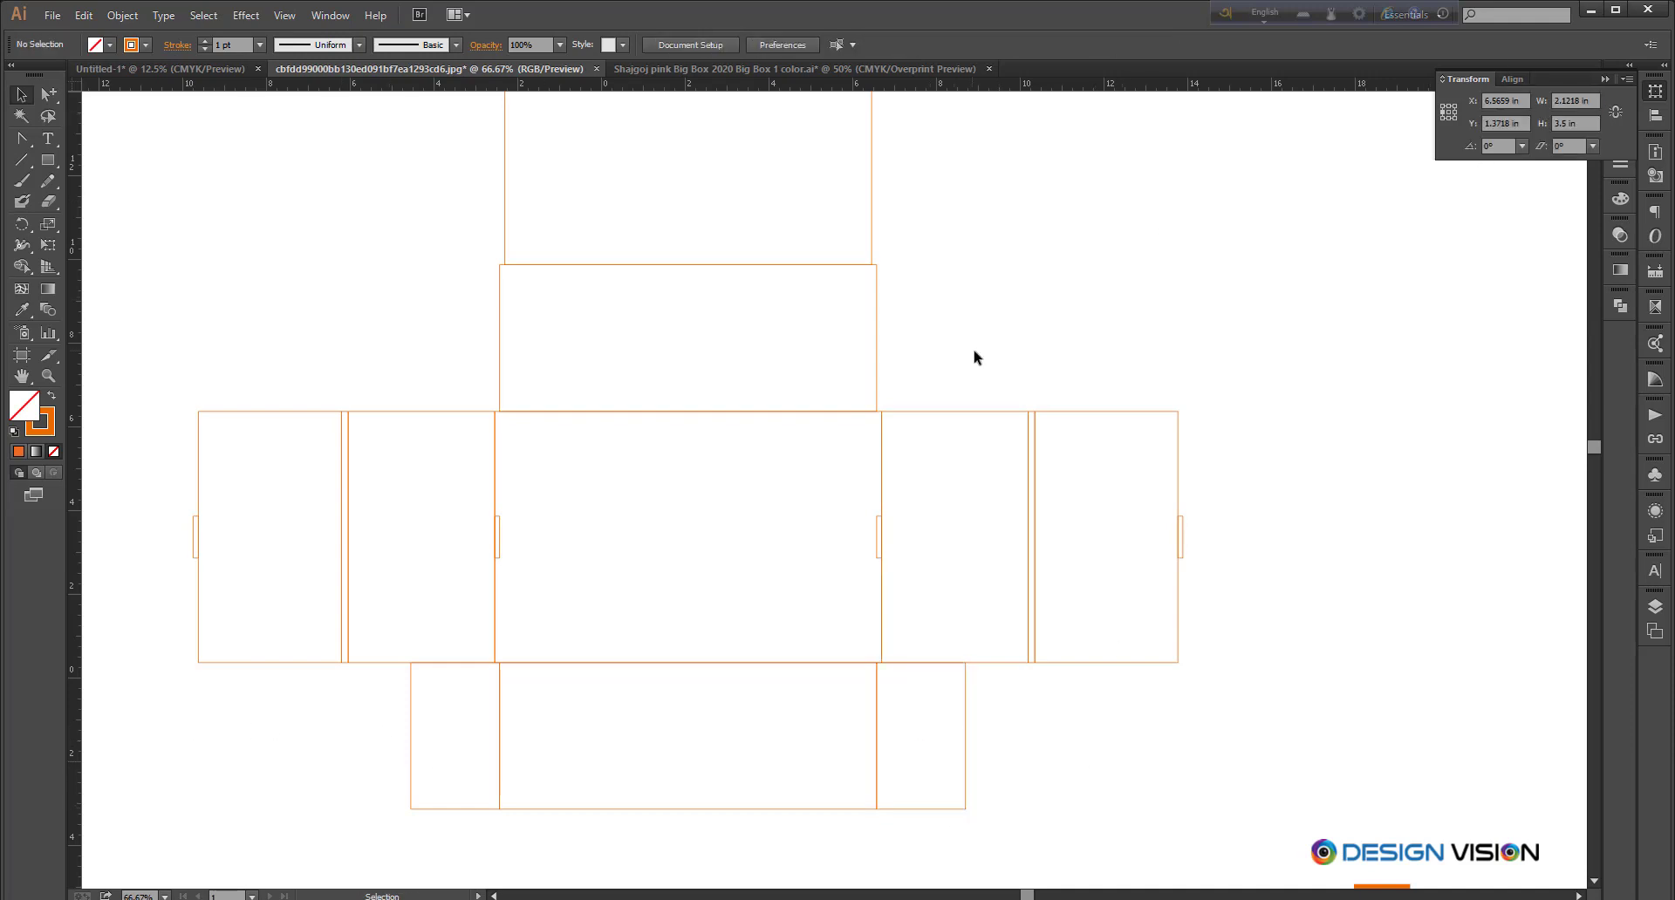
scroll(924, 337, left, 1)
drag(906, 320, 1283, 321)
click(1544, 103)
key(ctrl+v)
key(Return)
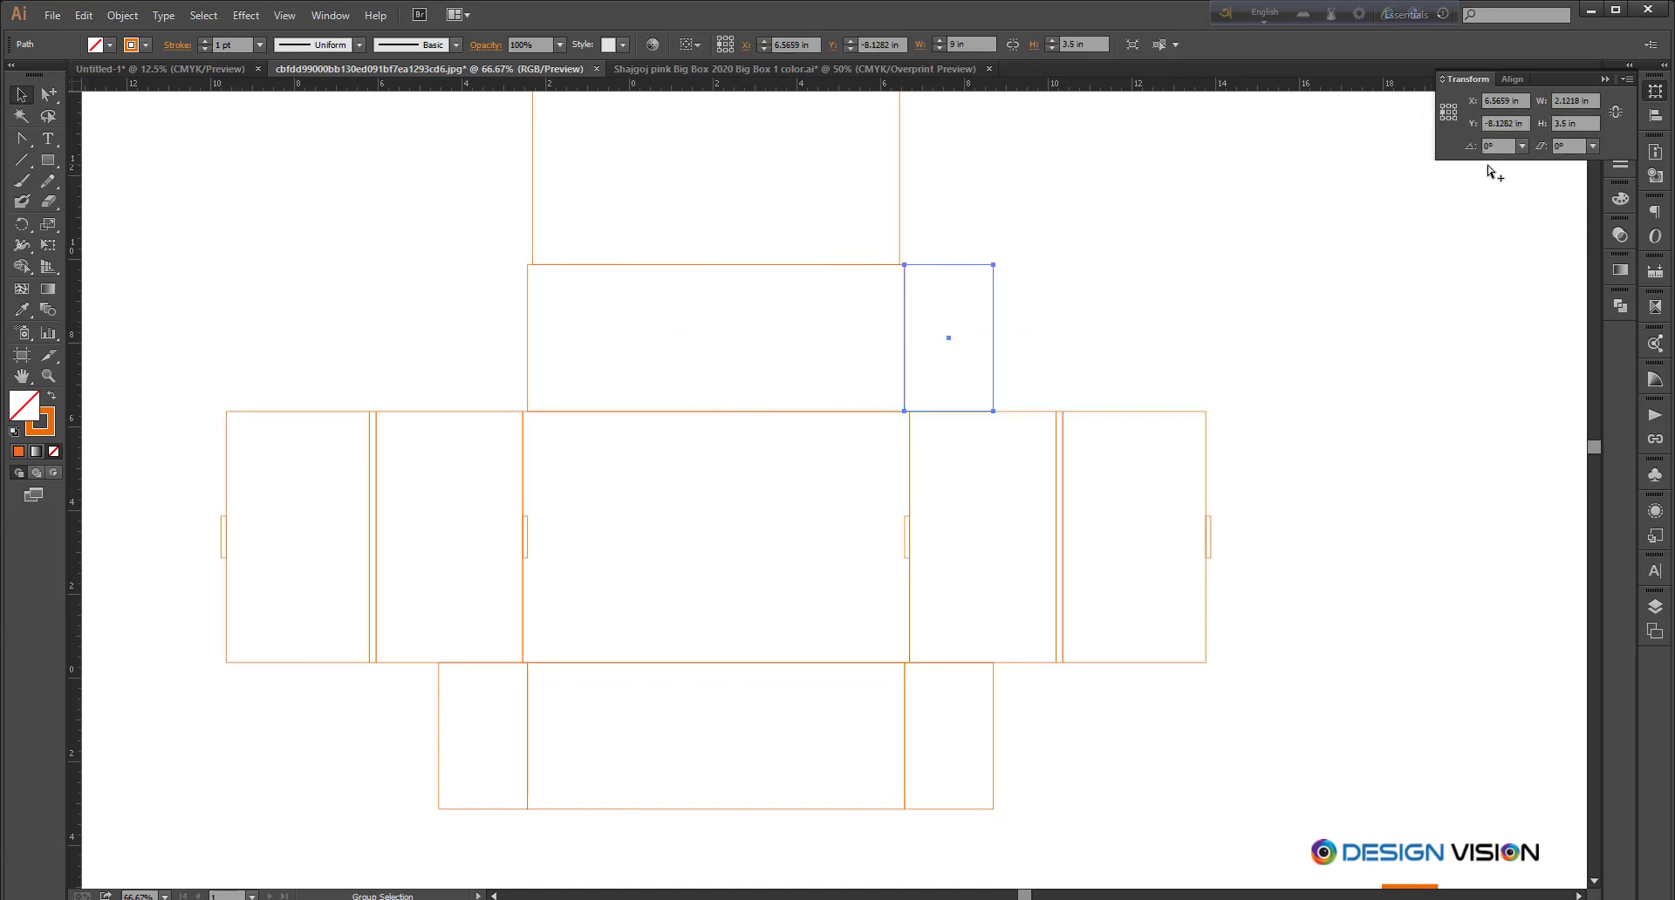
Step: Place a copy of this upper flap flush against the opposite side edge of the same panel
click(1143, 314)
drag(1144, 314, 1216, 329)
drag(1065, 355, 599, 372)
click(1245, 239)
drag(1245, 239, 1243, 267)
key(ctrl+minus)
drag(1132, 335, 1123, 473)
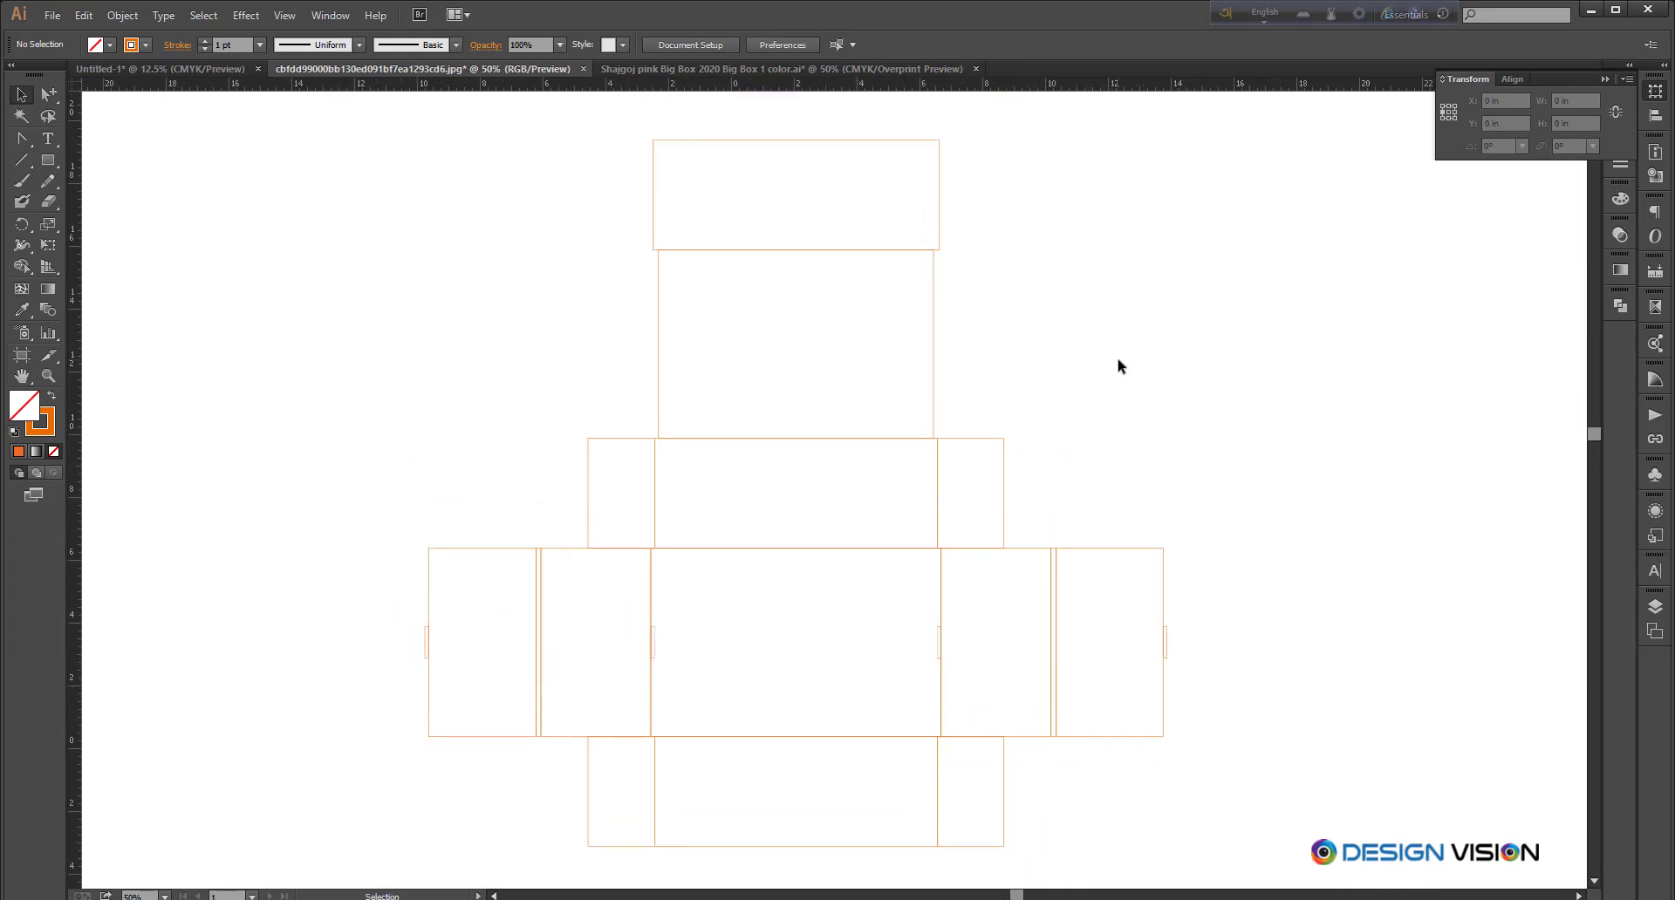
drag(1118, 366, 1118, 345)
mouse_move(981, 322)
mouse_down()
mouse_move(969, 344)
mouse_move(1012, 331)
mouse_move(974, 331)
mouse_up()
Step: Copy the lid panel flush against its side edge and set the copy's width to 3.5 in
click(894, 416)
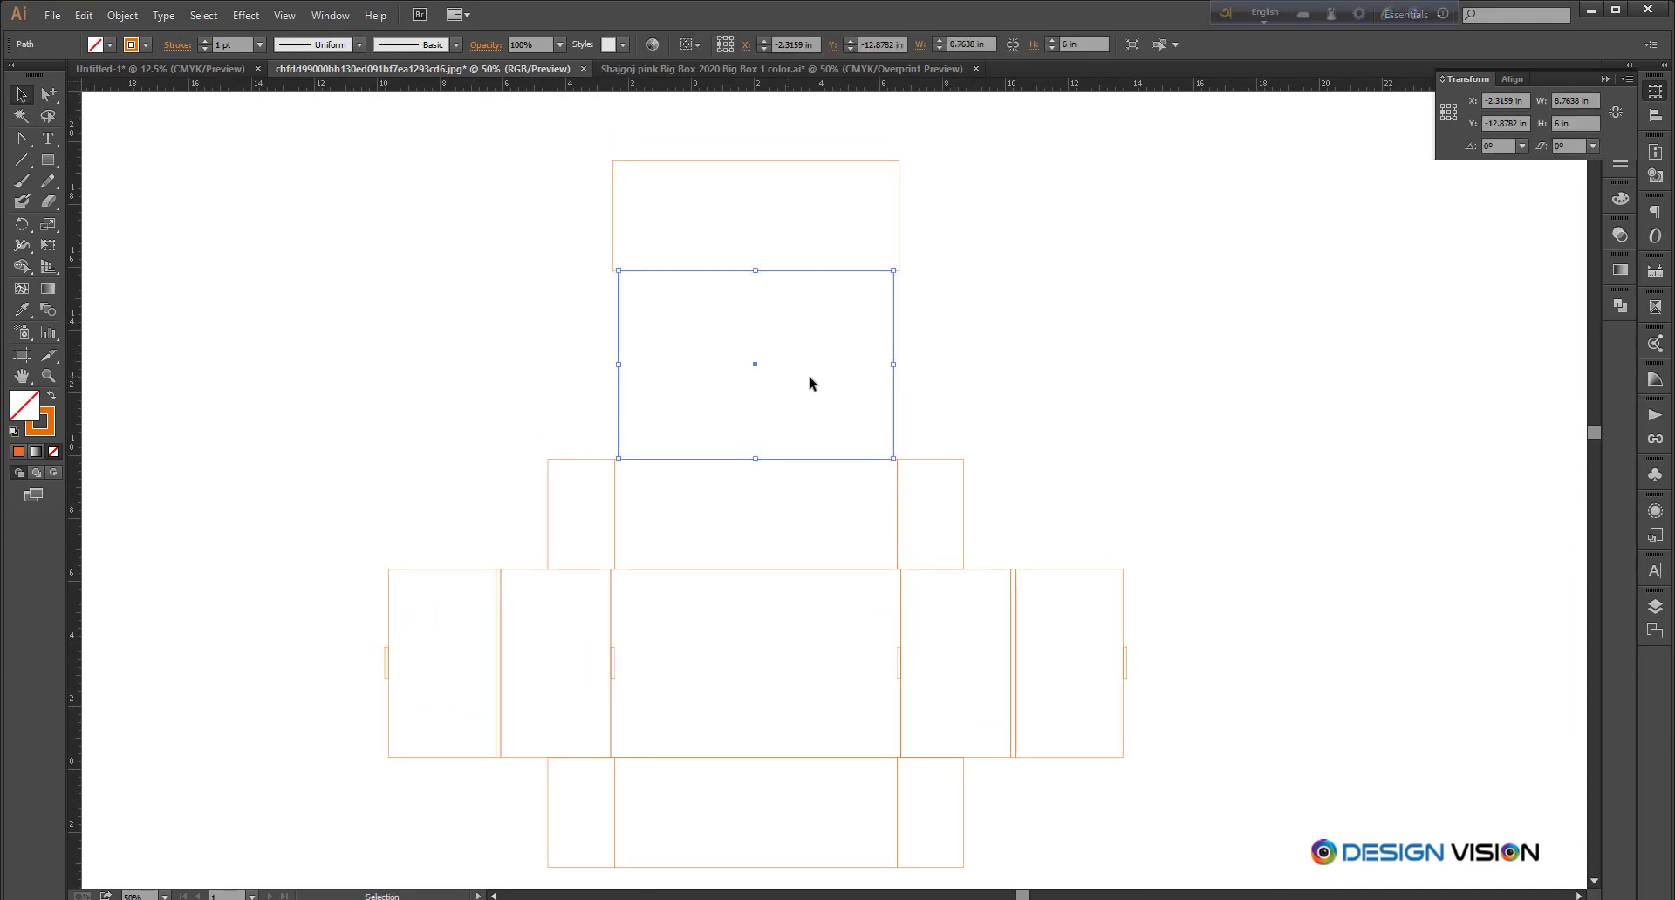
drag(811, 381, 1026, 380)
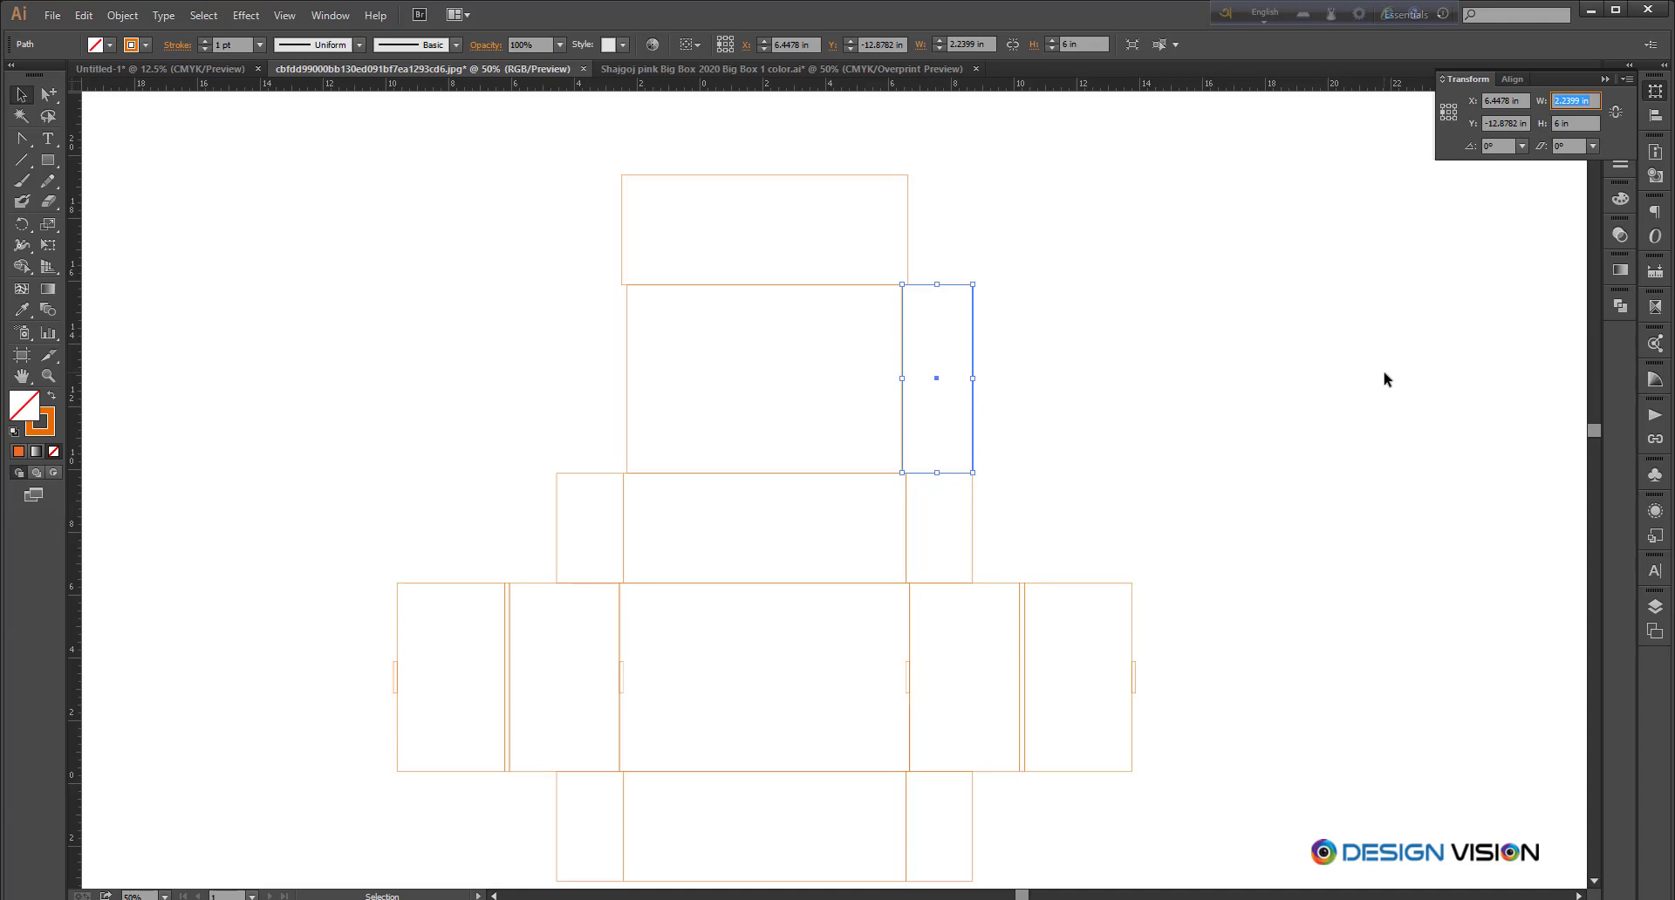
key(Return)
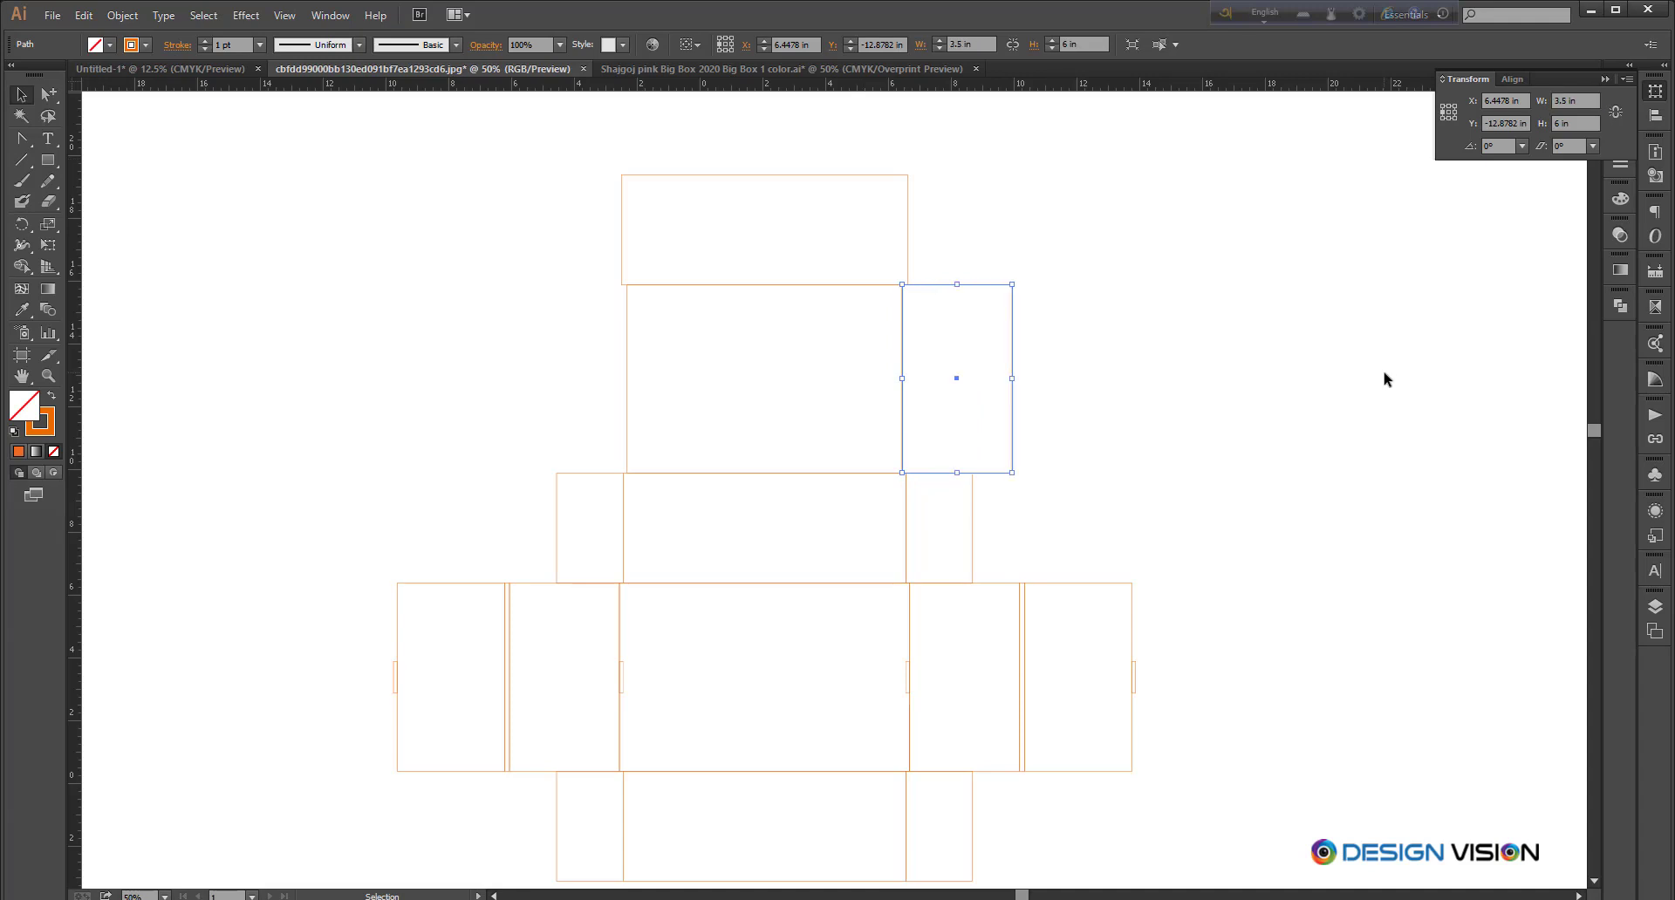
click(1170, 415)
scroll(1178, 426, up, 1)
drag(1129, 392, 1188, 479)
click(1045, 342)
click(1085, 338)
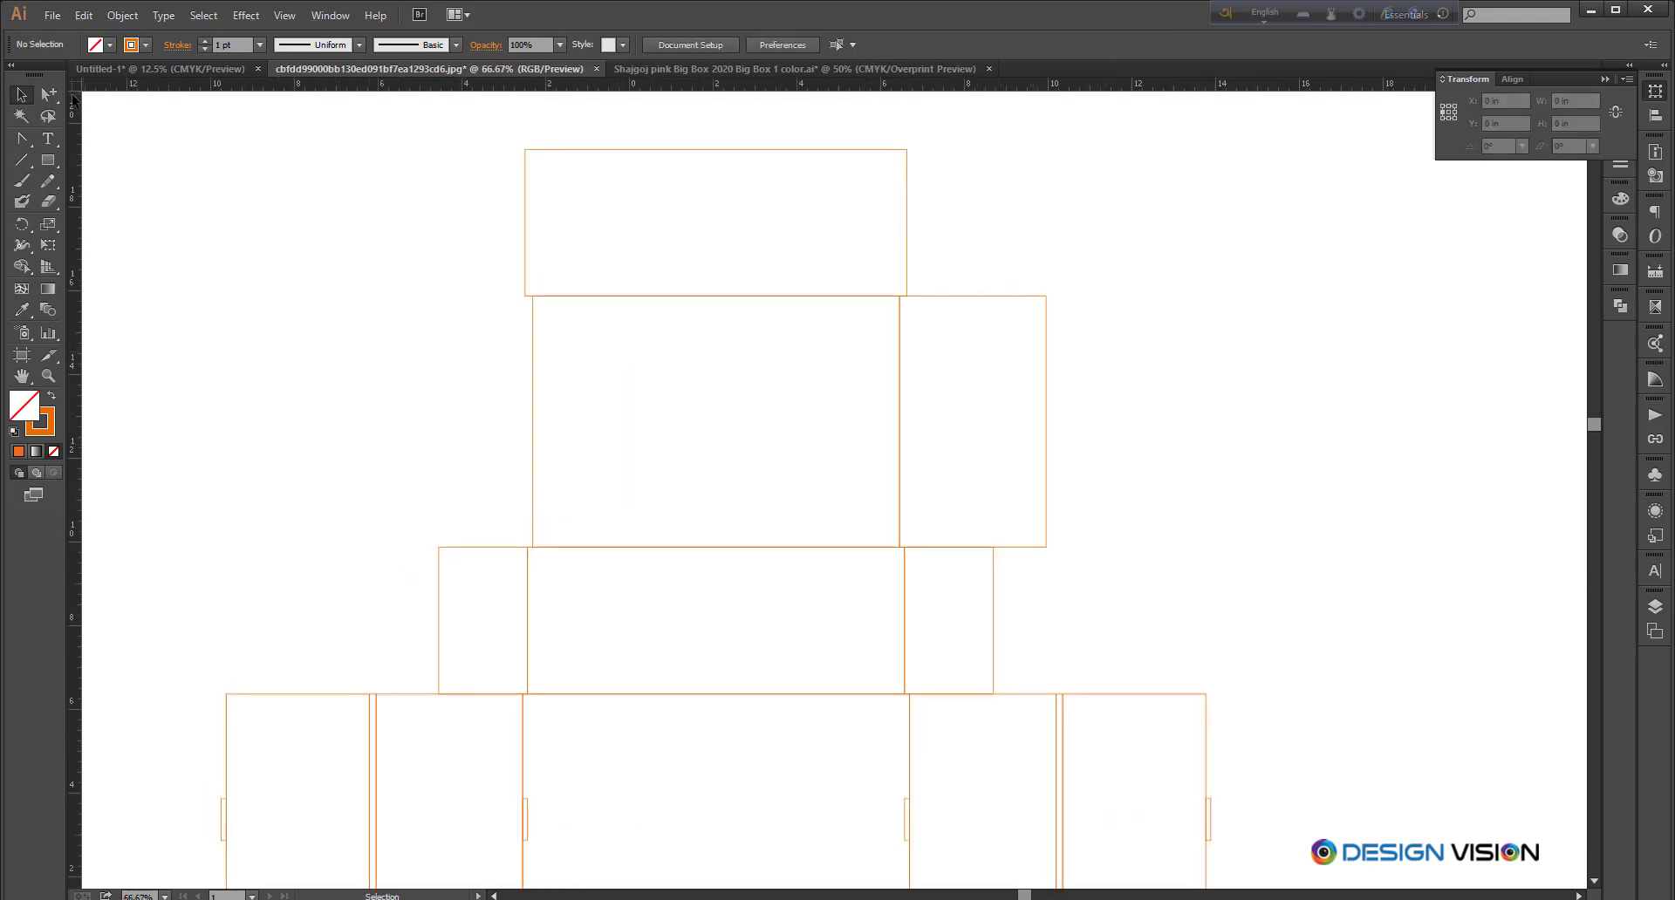
Step: Taper the lid's side flap by moving its two outer corners inward vertically by about 0.7 in each
drag(53, 98, 106, 106)
click(1046, 297)
key(Down)
key(Down)
key(Down)
key(Down)
key(Down)
key(Down)
key(Down)
key(Down)
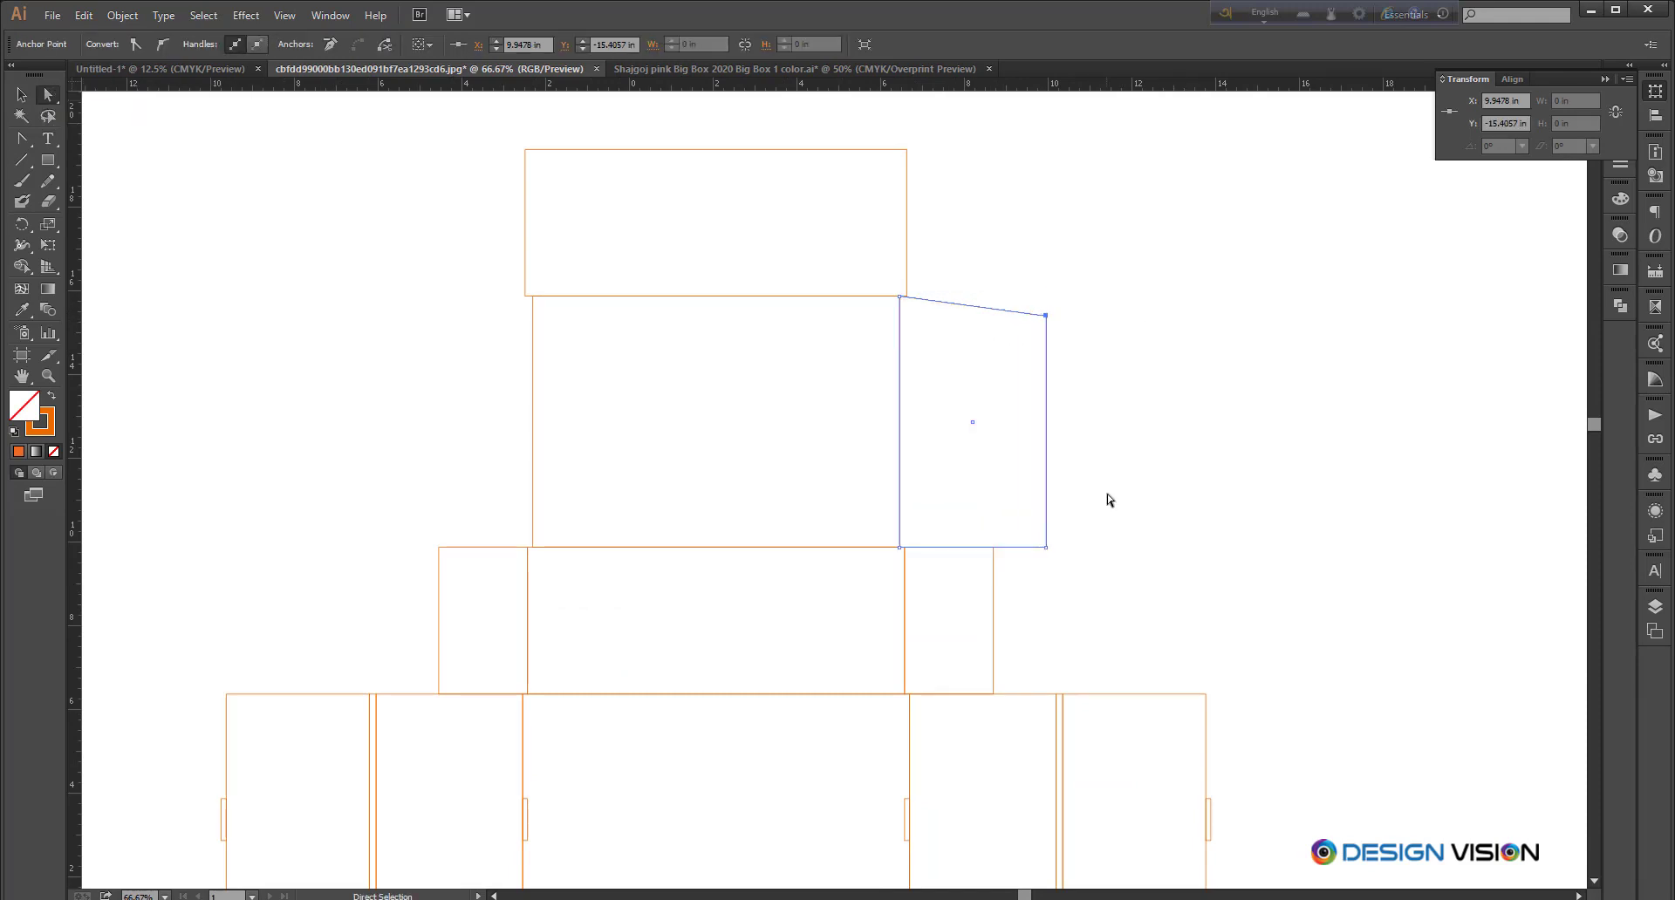
key(Up)
key(Up)
key(Up)
key(Up)
key(Up)
key(Up)
key(Up)
key(Up)
key(Up)
key(Up)
key(Up)
click(1046, 316)
key(Down)
key(Down)
key(Down)
key(Down)
key(Down)
click(1046, 528)
key(Up)
key(Up)
key(Up)
key(Up)
key(Up)
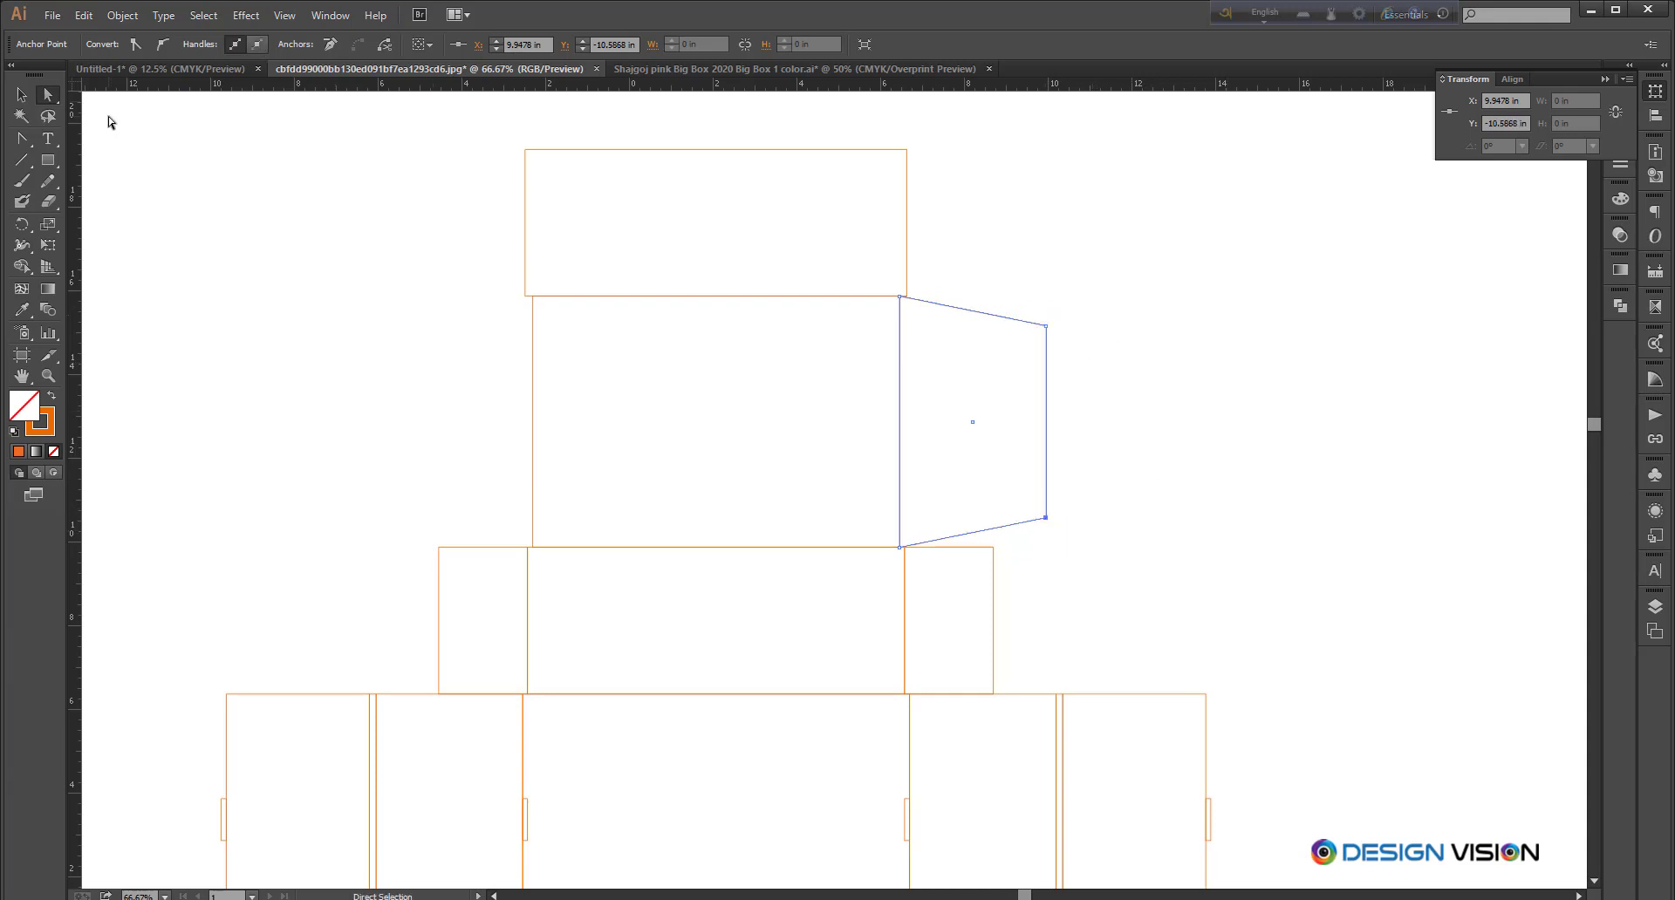
click(22, 95)
click(1196, 343)
Step: Round the tapered flap's corners with a 0.625 in radius and expand its appearance
click(1046, 375)
drag(1149, 400, 1082, 406)
click(915, 284)
click(907, 317)
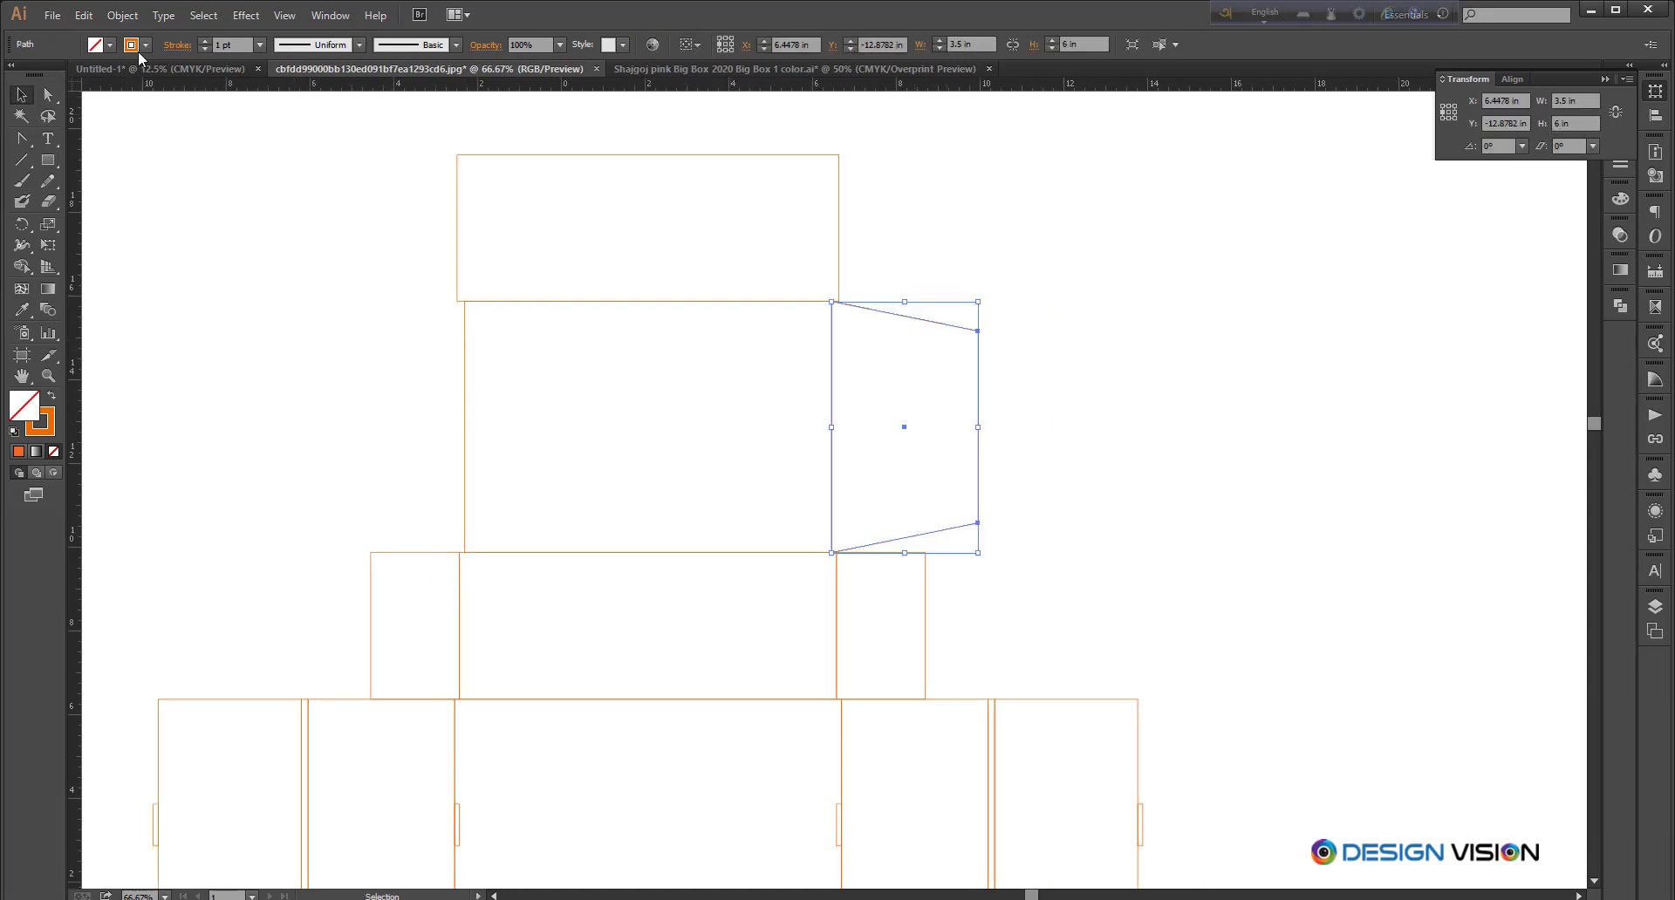
click(246, 15)
click(493, 296)
click(896, 522)
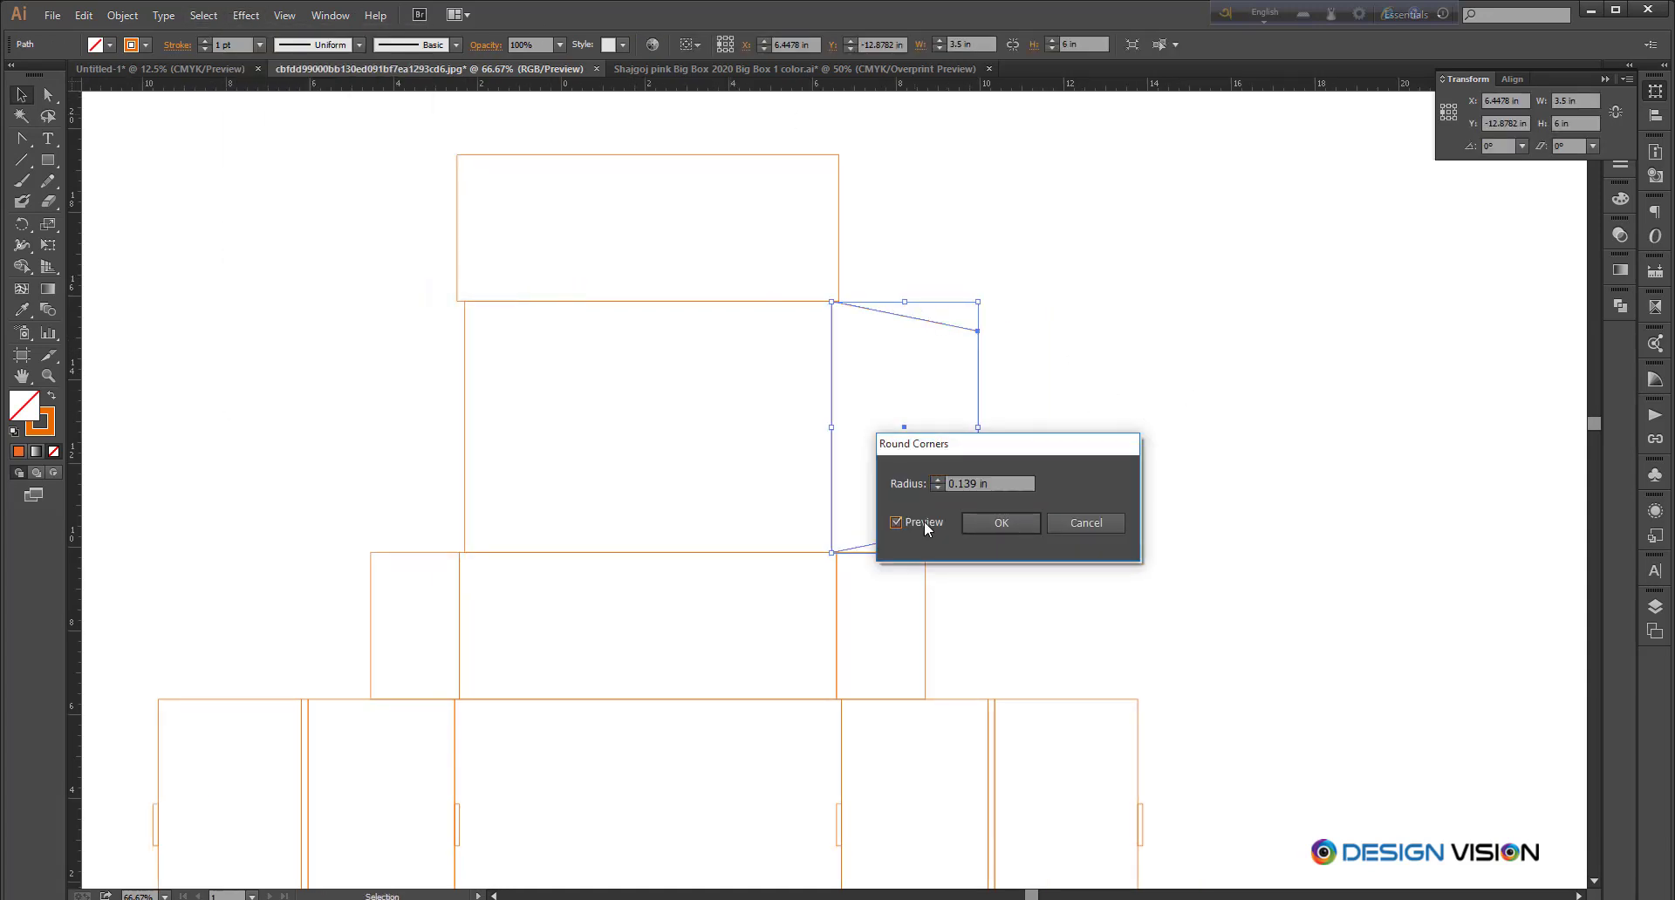
drag(1050, 442, 1304, 445)
double_click(1197, 485)
text(0.625)
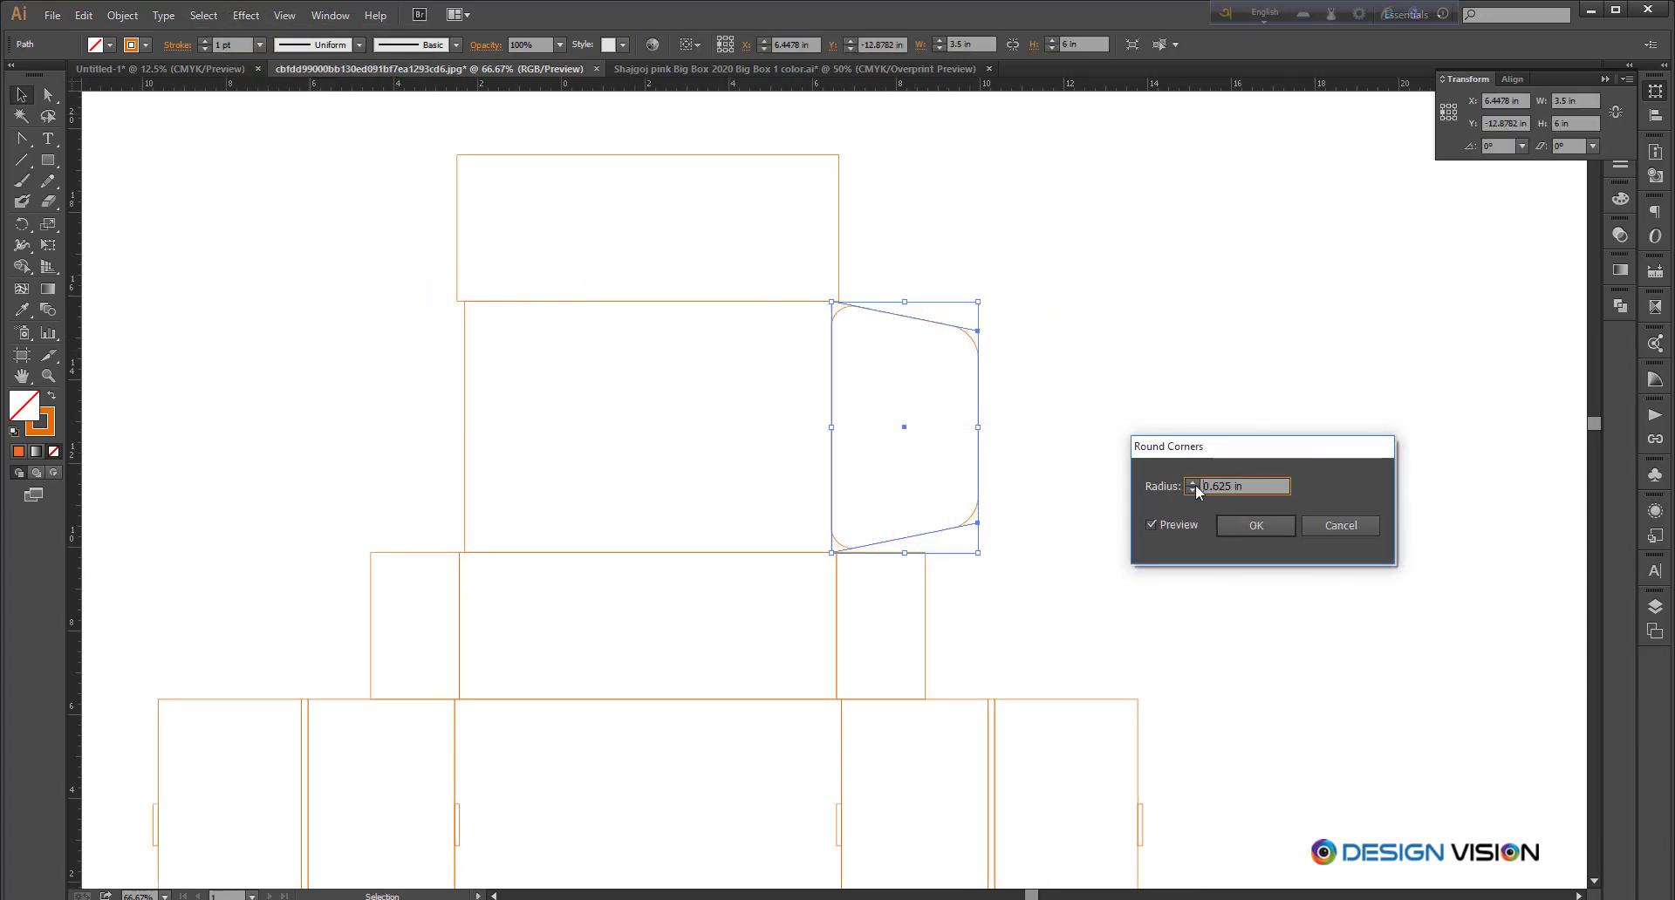
click(1267, 526)
click(110, 16)
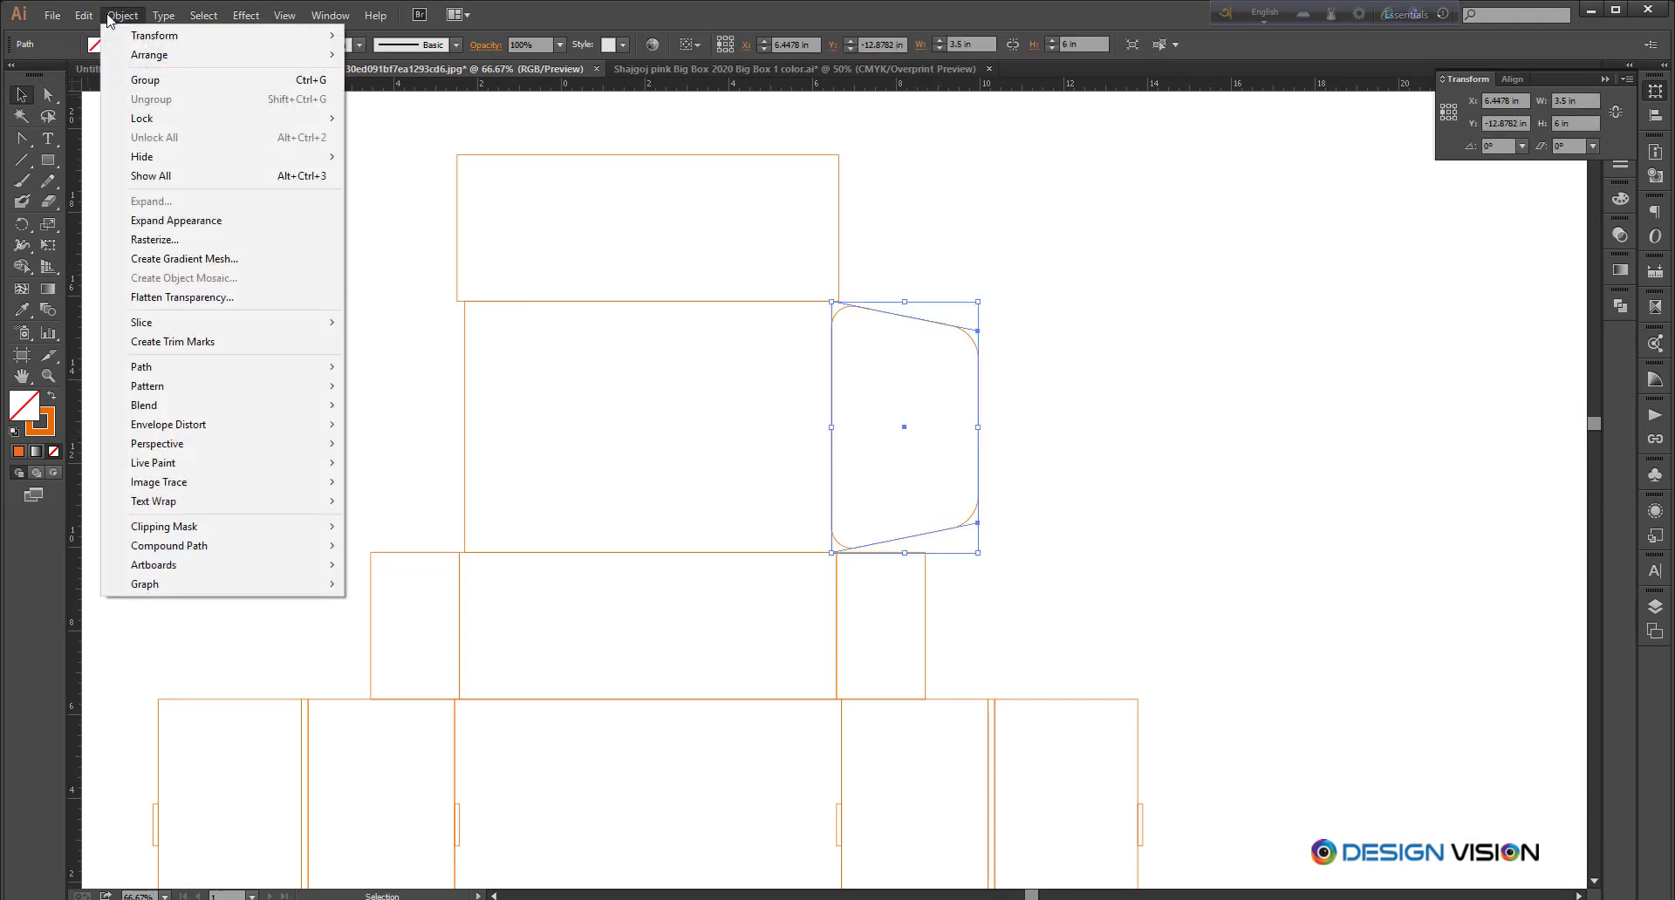
click(176, 220)
click(1110, 382)
Step: Delete the two curved corner segments of the flap next to the lid panel
drag(885, 259, 960, 254)
click(963, 306)
click(1012, 236)
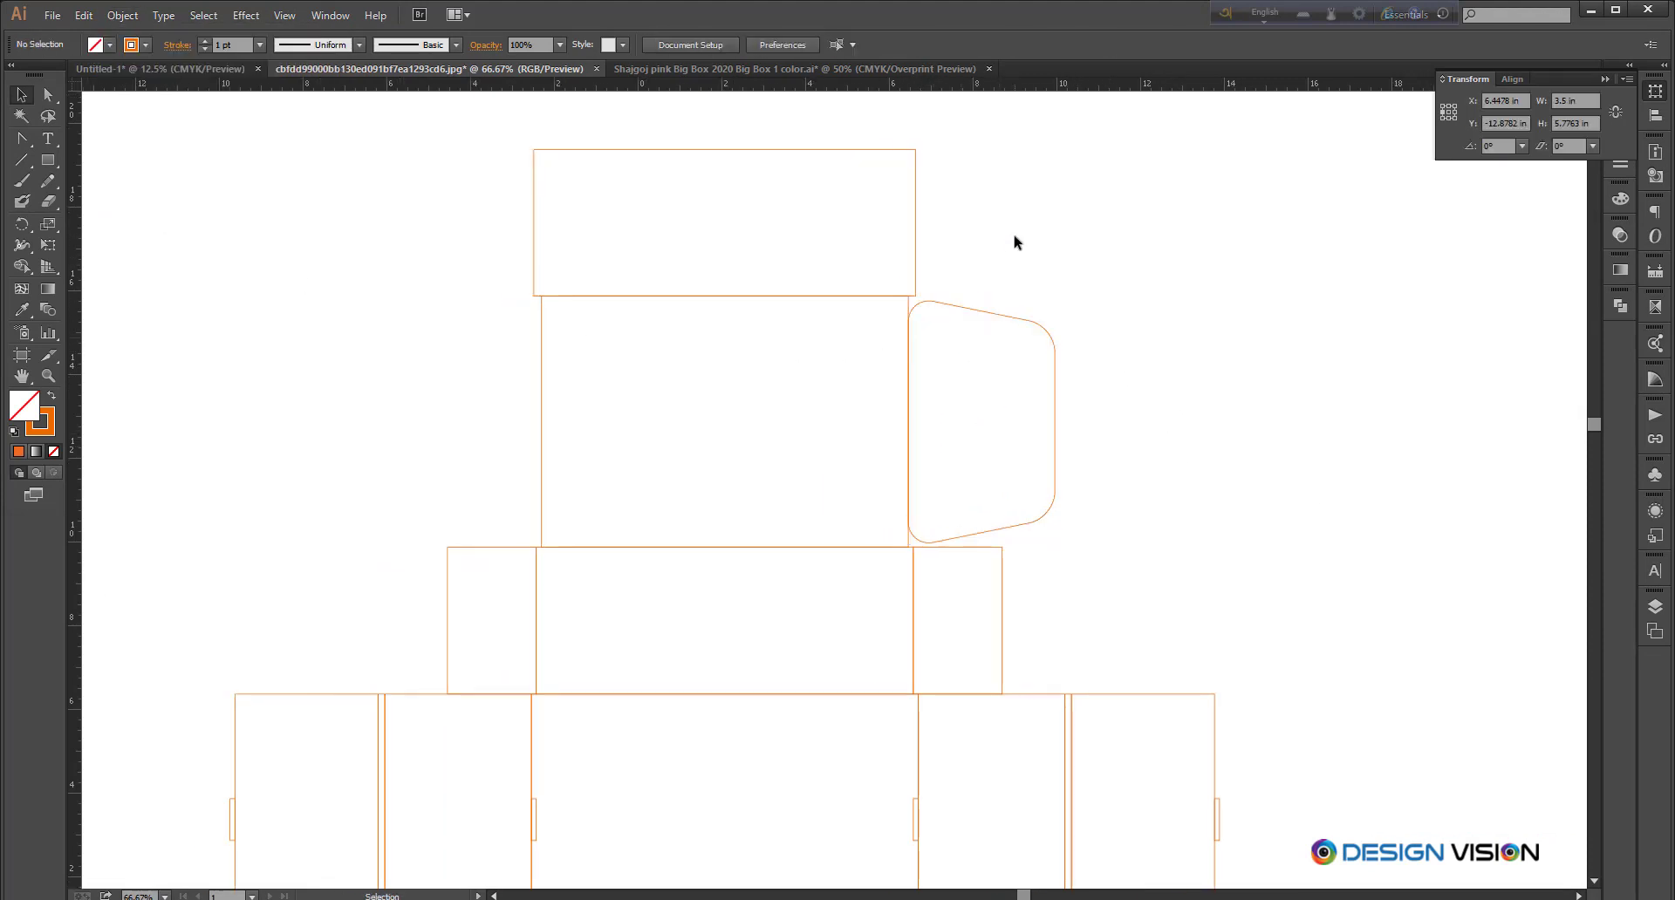
click(985, 311)
scroll(957, 366, up, 1)
click(1017, 249)
drag(1099, 392, 1183, 429)
click(976, 316)
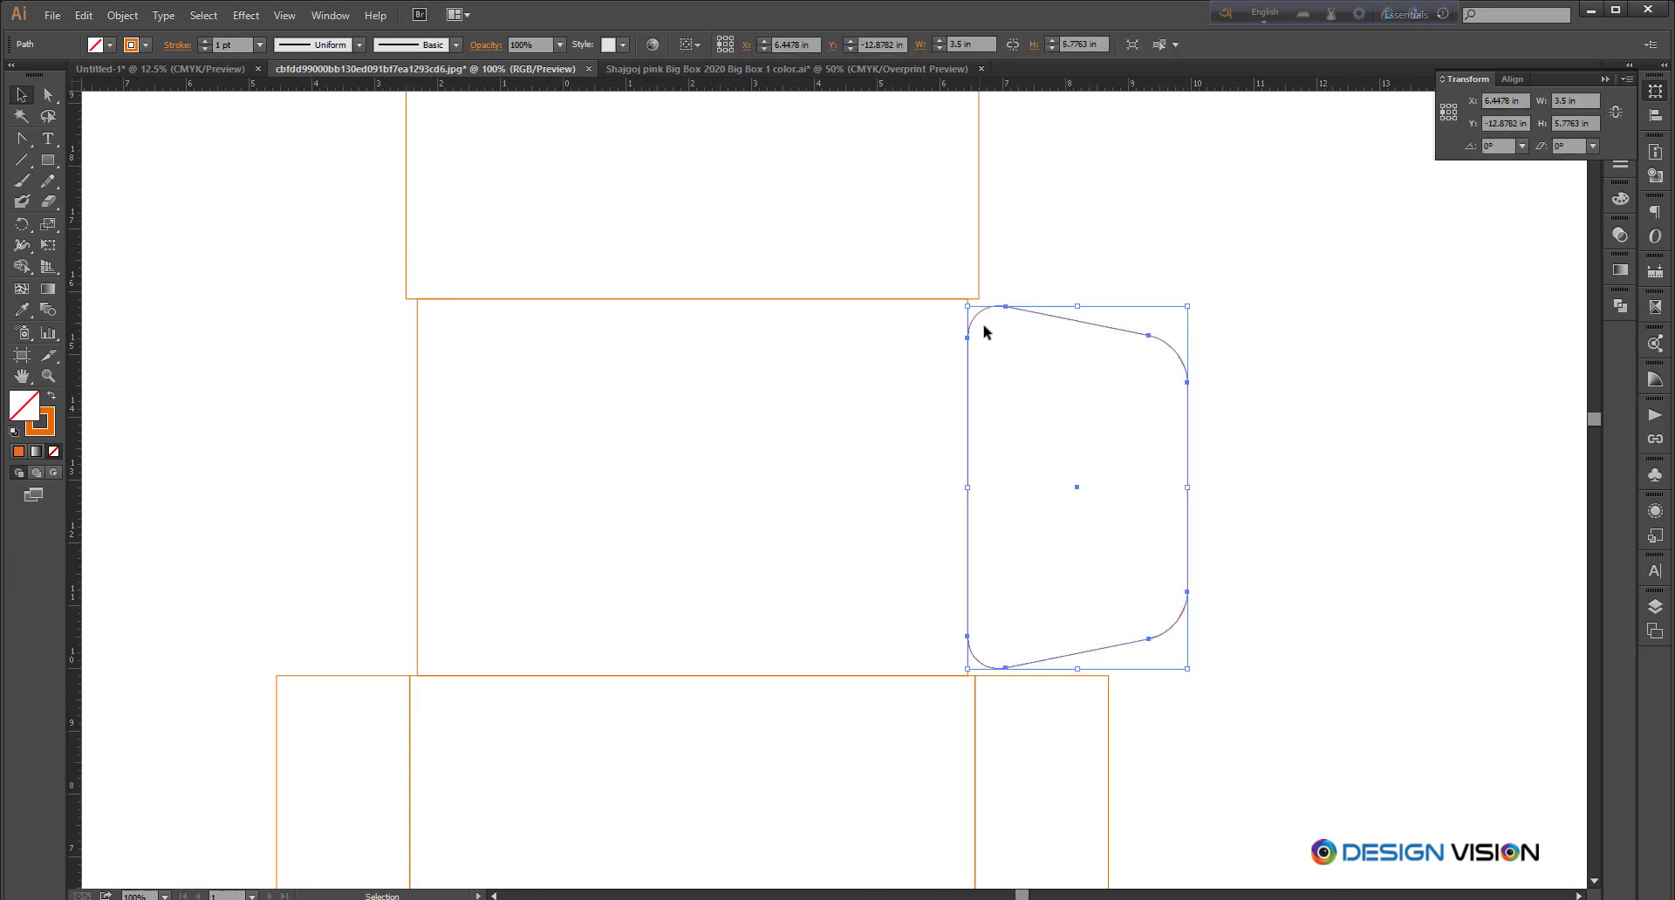
click(1058, 245)
click(48, 95)
click(976, 313)
key(Delete)
click(1045, 368)
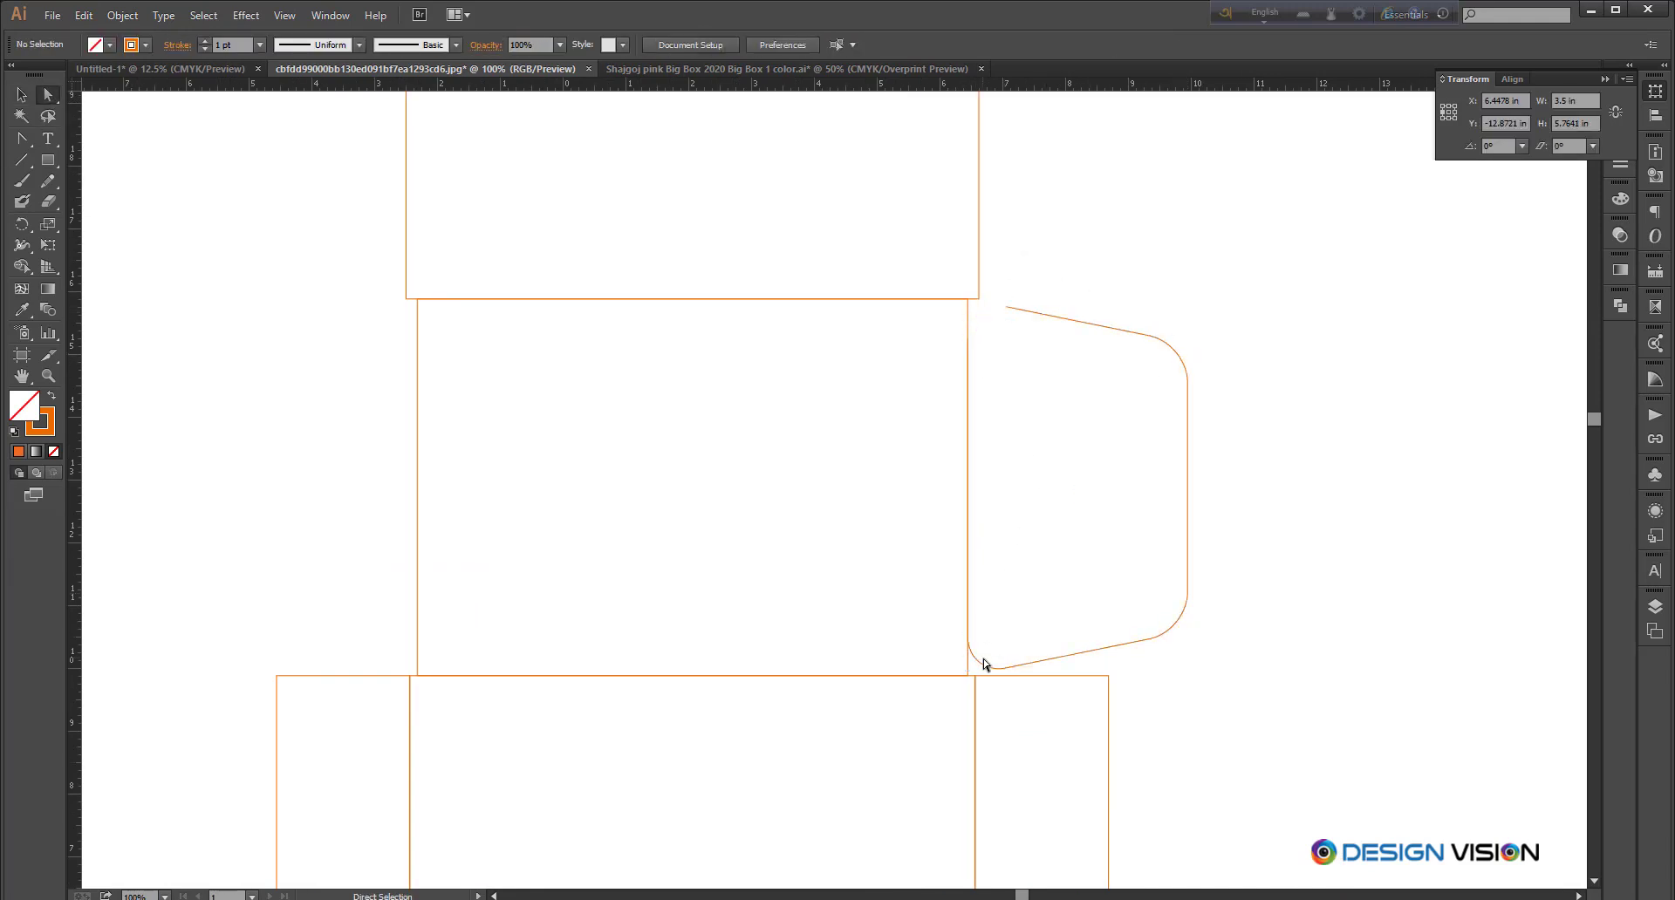
click(982, 658)
key(Delete)
Step: Move the flap's two open end points onto the lid panel's adjacent corners
click(1073, 258)
scroll(990, 288, up, 1)
drag(1022, 323, 946, 311)
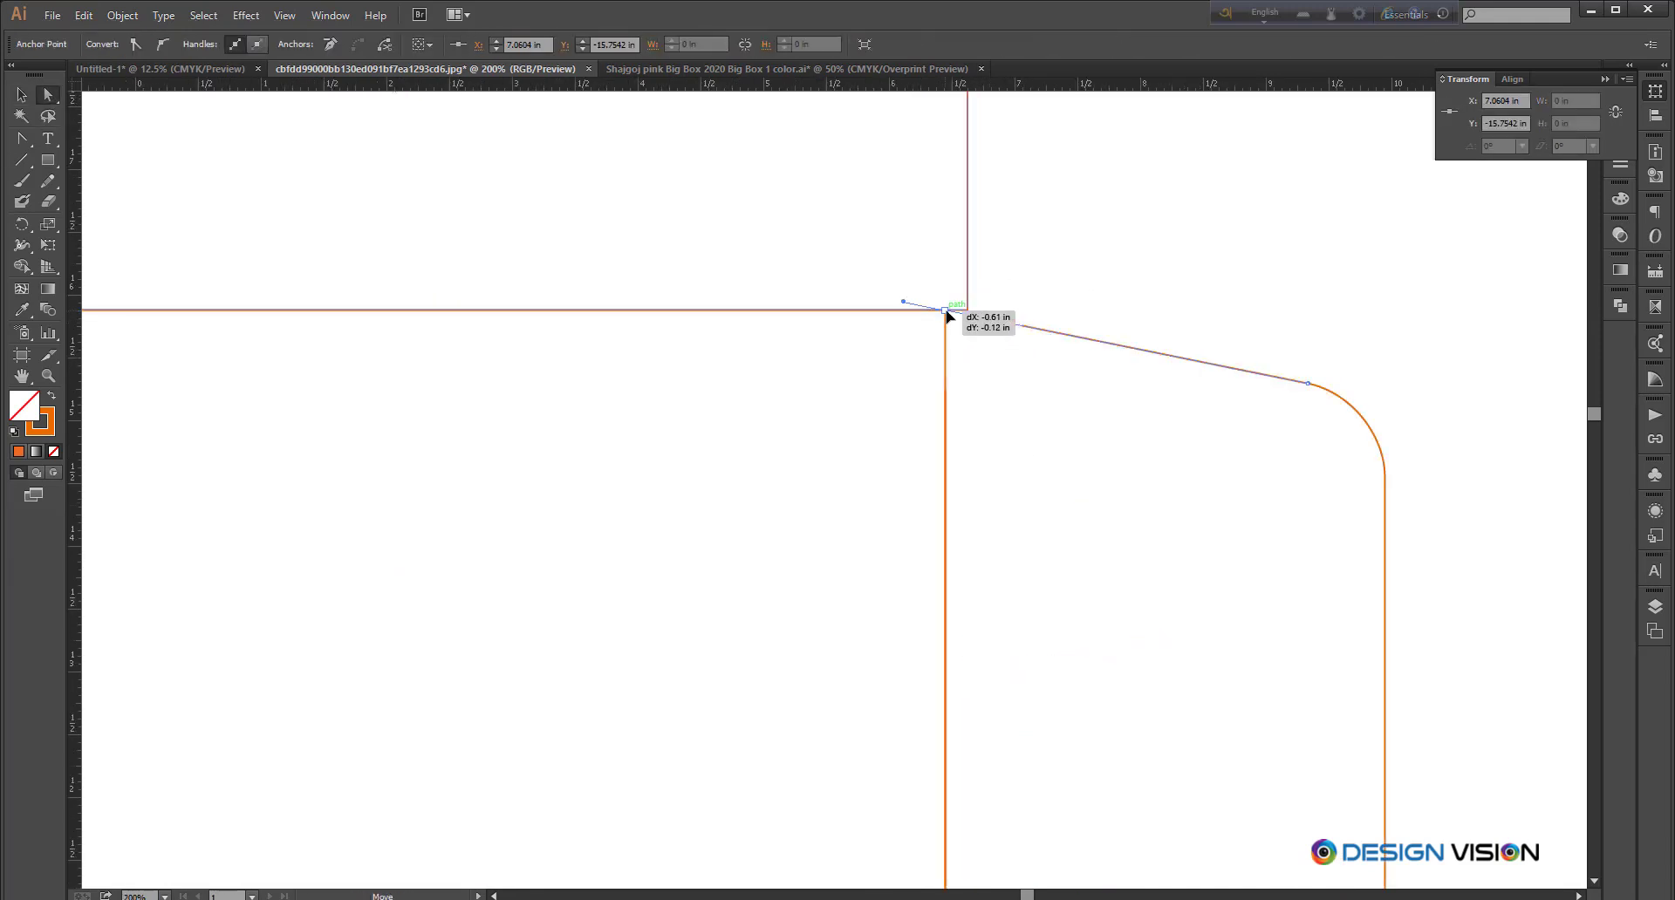
scroll(1004, 301, down, 5)
scroll(1026, 481, up, 5)
drag(1009, 505, 927, 516)
scroll(1044, 422, down, 3)
click(1237, 451)
Step: Copy the rounded flap to the lid panel's opposite side and mirror it horizontally against the edge
scroll(1287, 404, down, 2)
scroll(1284, 364, up, 2)
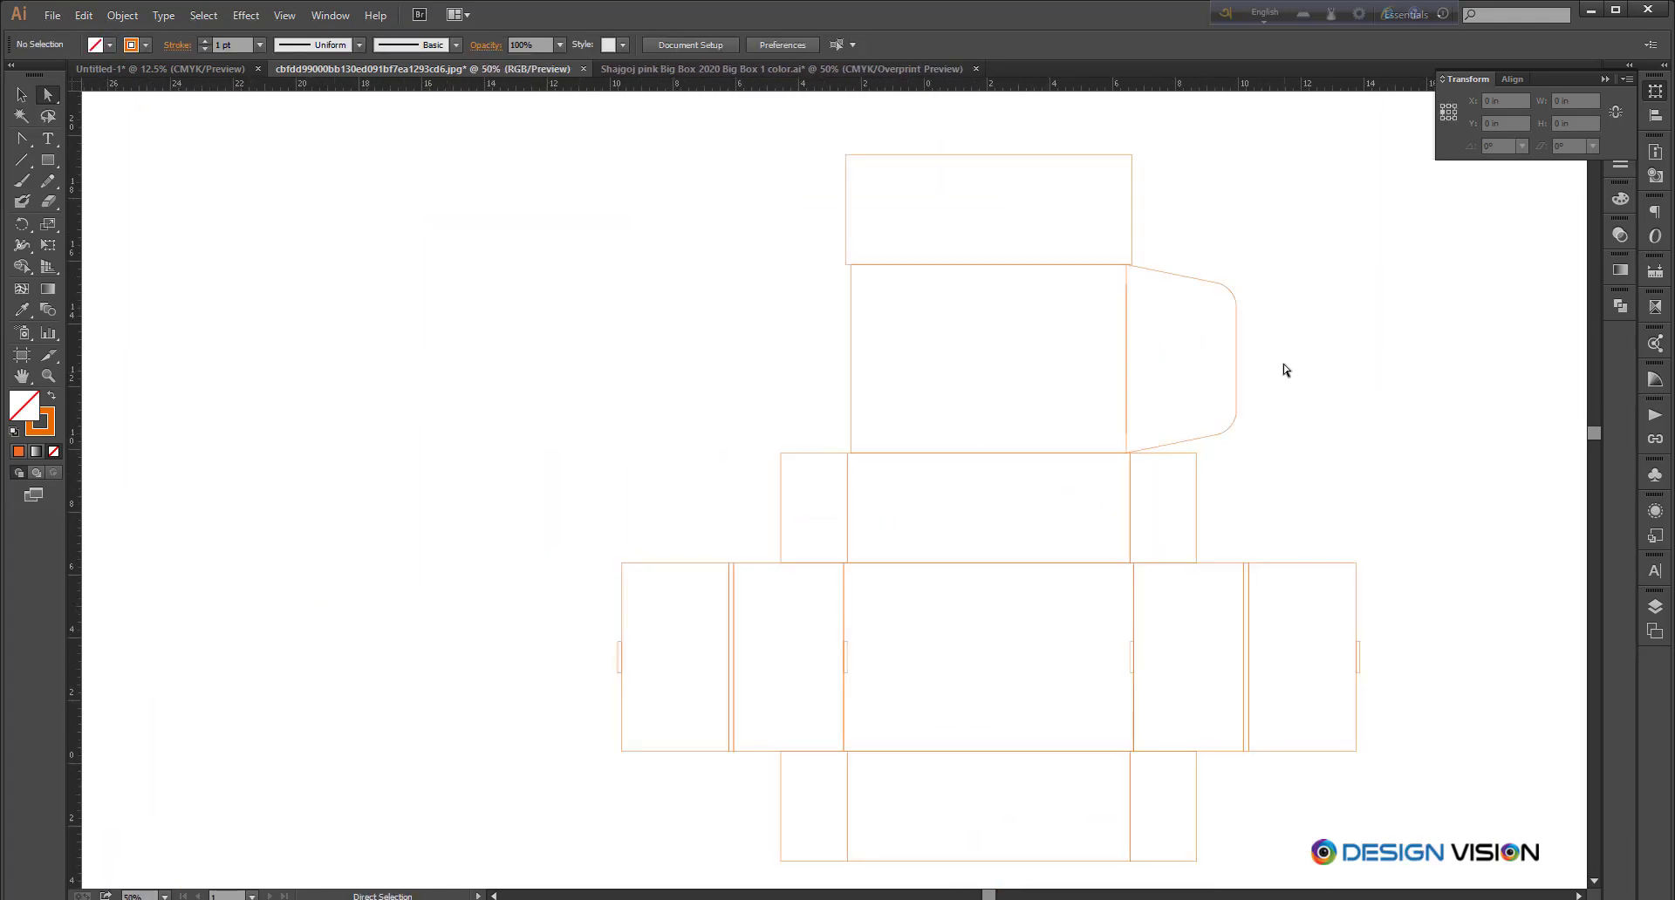
key(v)
scroll(1297, 403, down, 1)
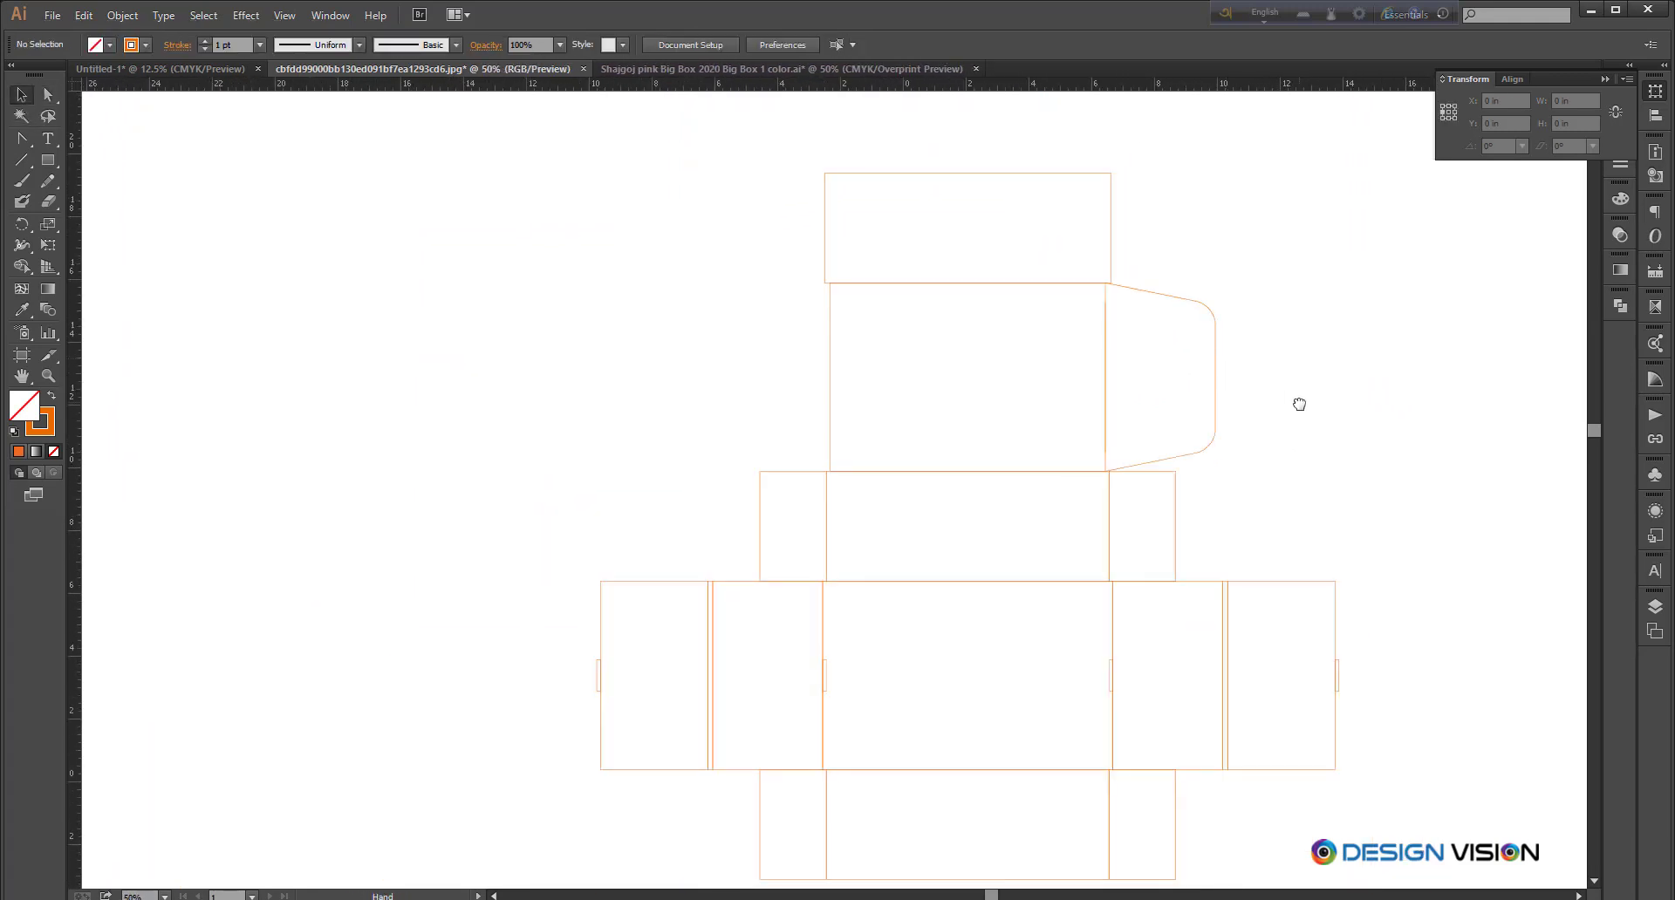
drag(1220, 406, 836, 404)
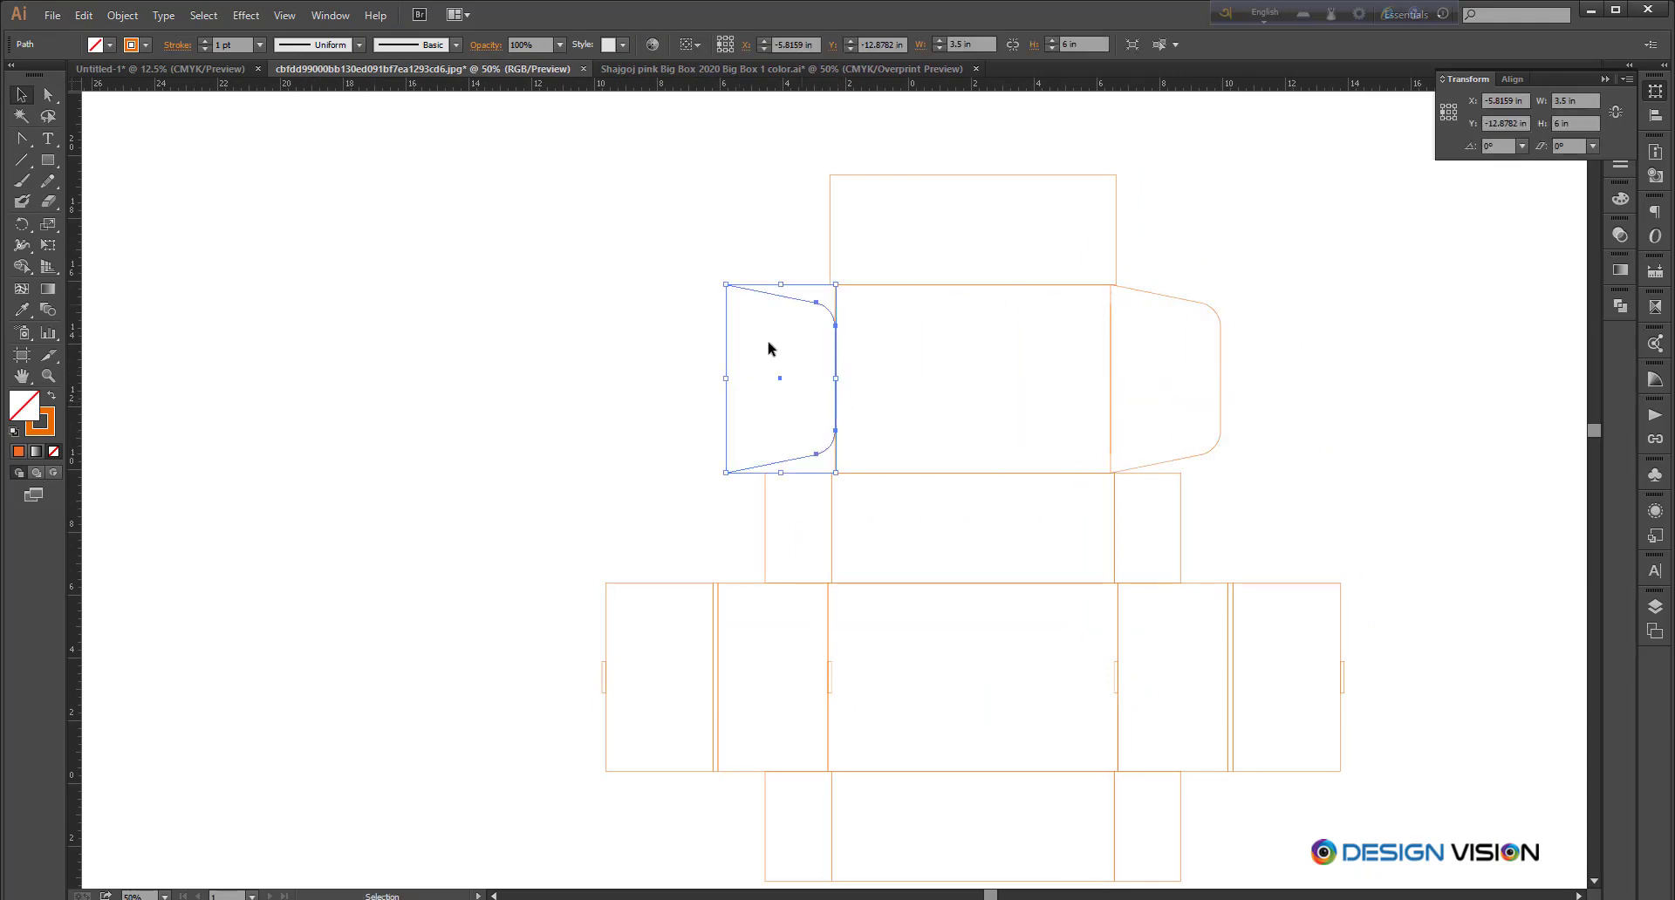
drag(838, 280, 722, 475)
click(565, 371)
Step: Review the dieline around the lid panel with its two rounded side flaps and the top panel
scroll(742, 450, up, 1)
scroll(687, 450, down, 2)
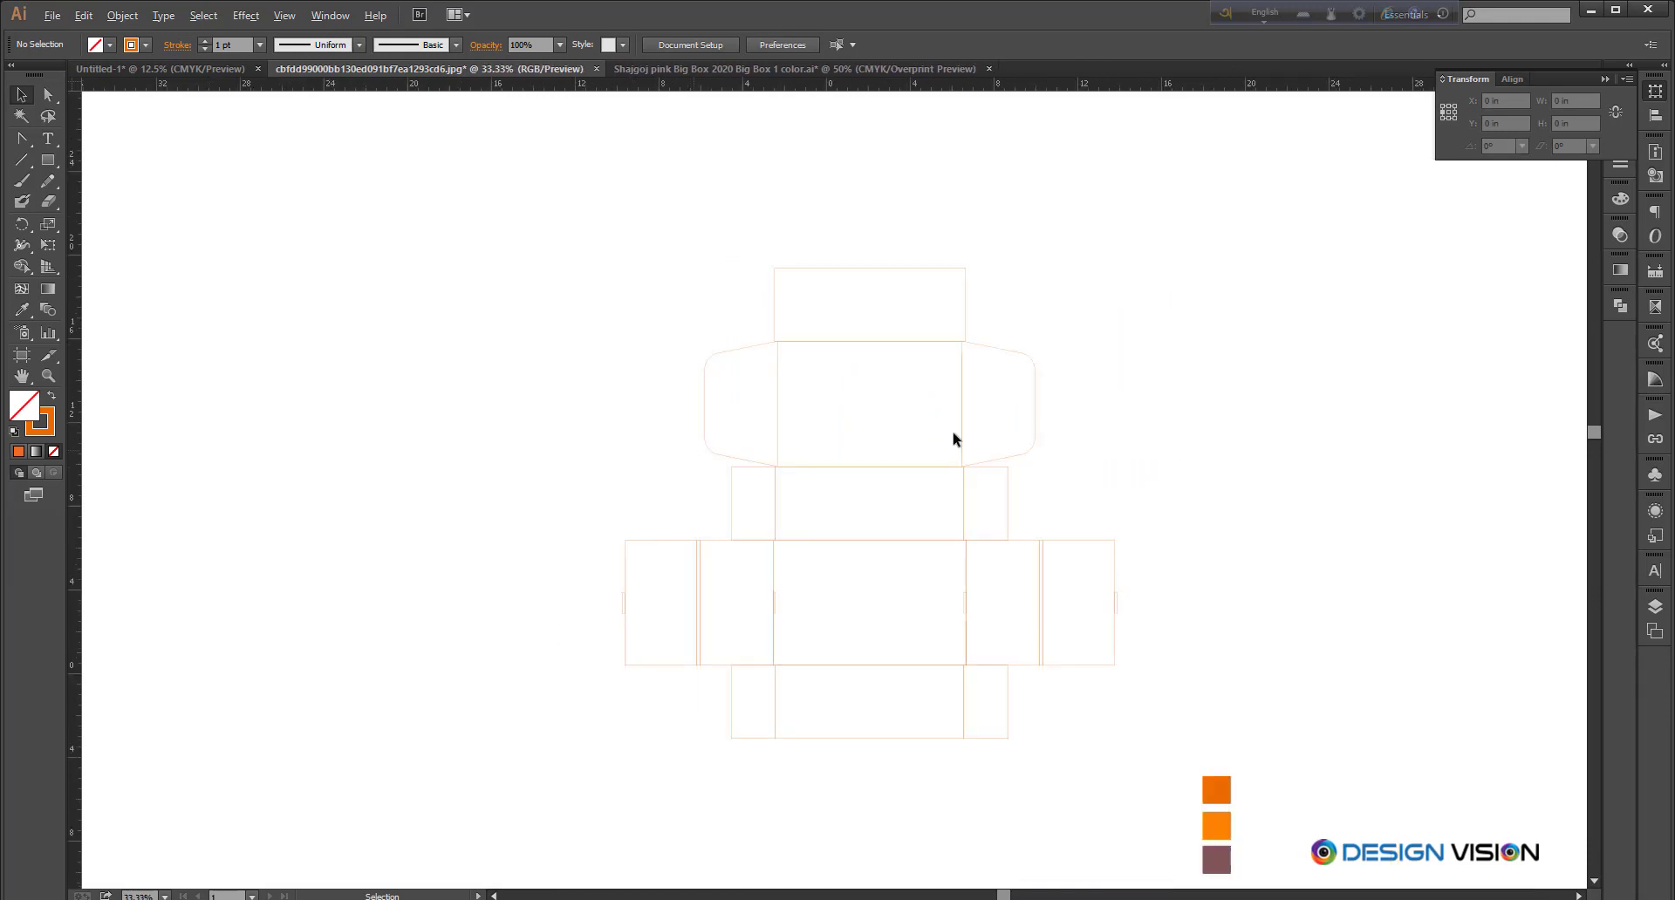
drag(1206, 443, 1169, 461)
scroll(1054, 403, up, 1)
scroll(1169, 460, down, 1)
scroll(1022, 404, up, 2)
drag(1097, 339, 1151, 345)
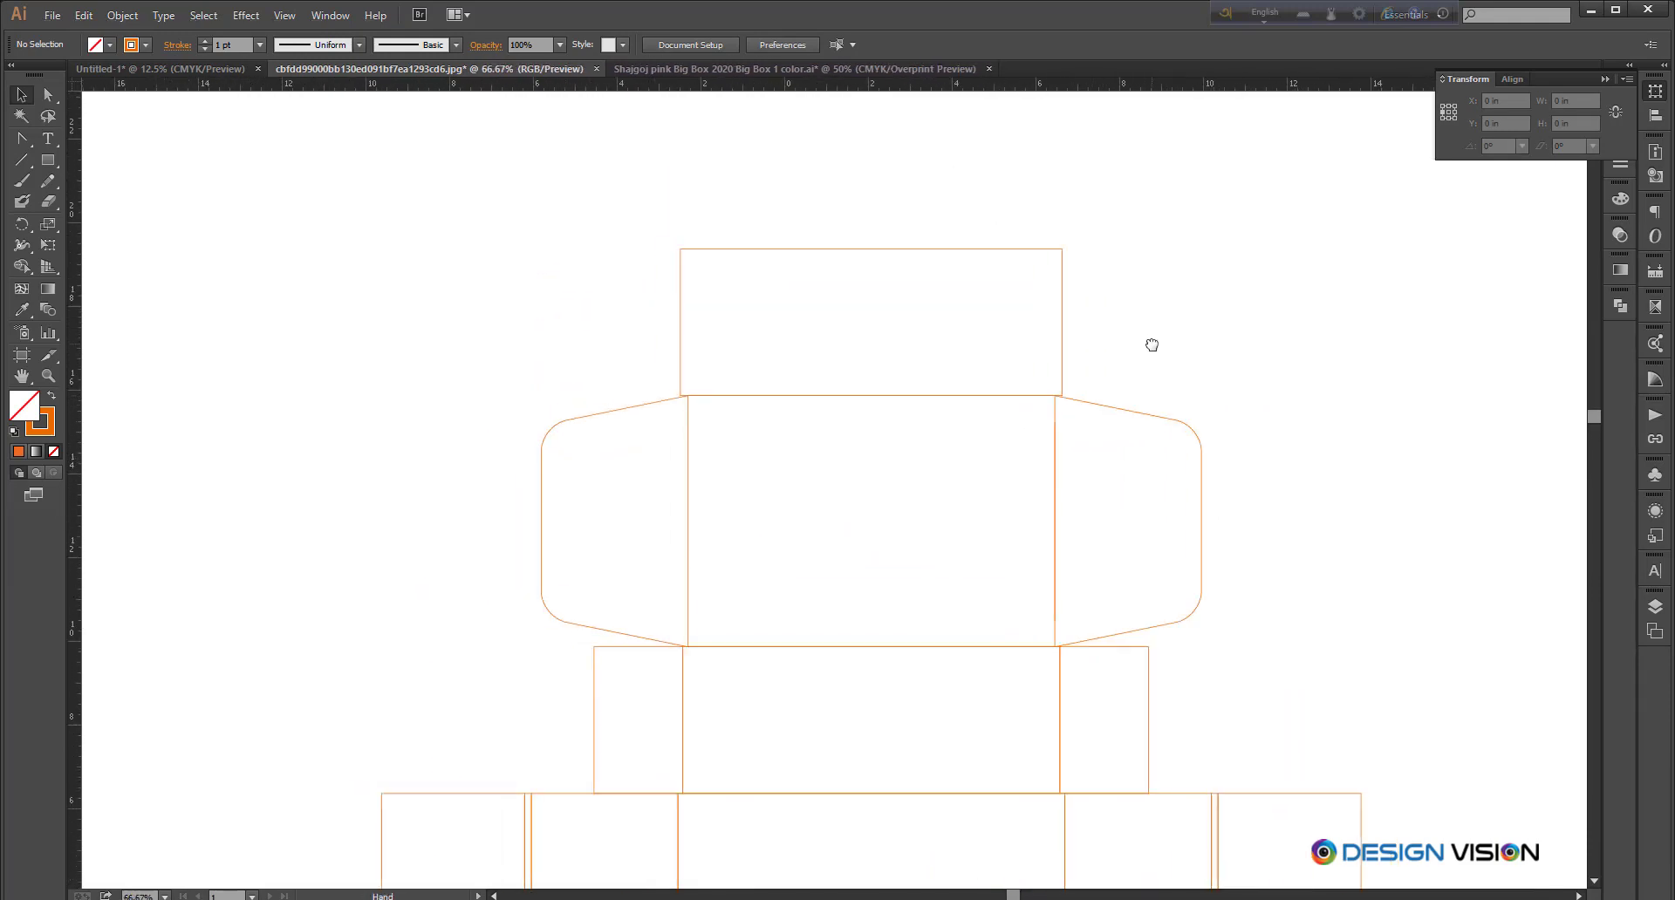
scroll(1285, 494, down, 2)
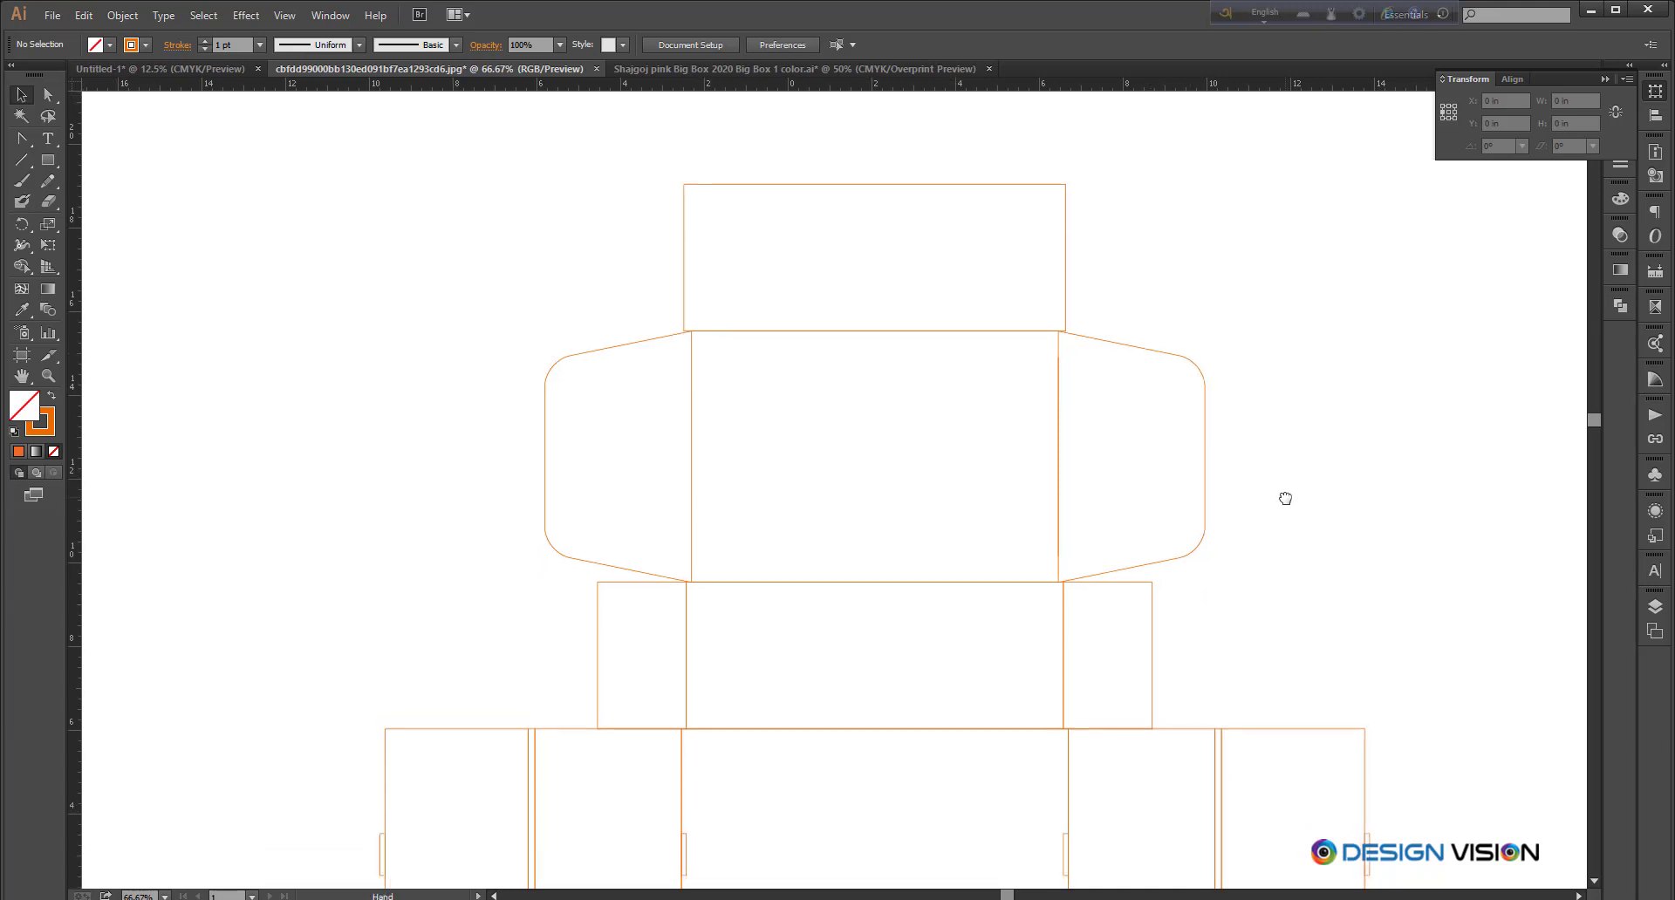
scroll(1286, 475, up, 3)
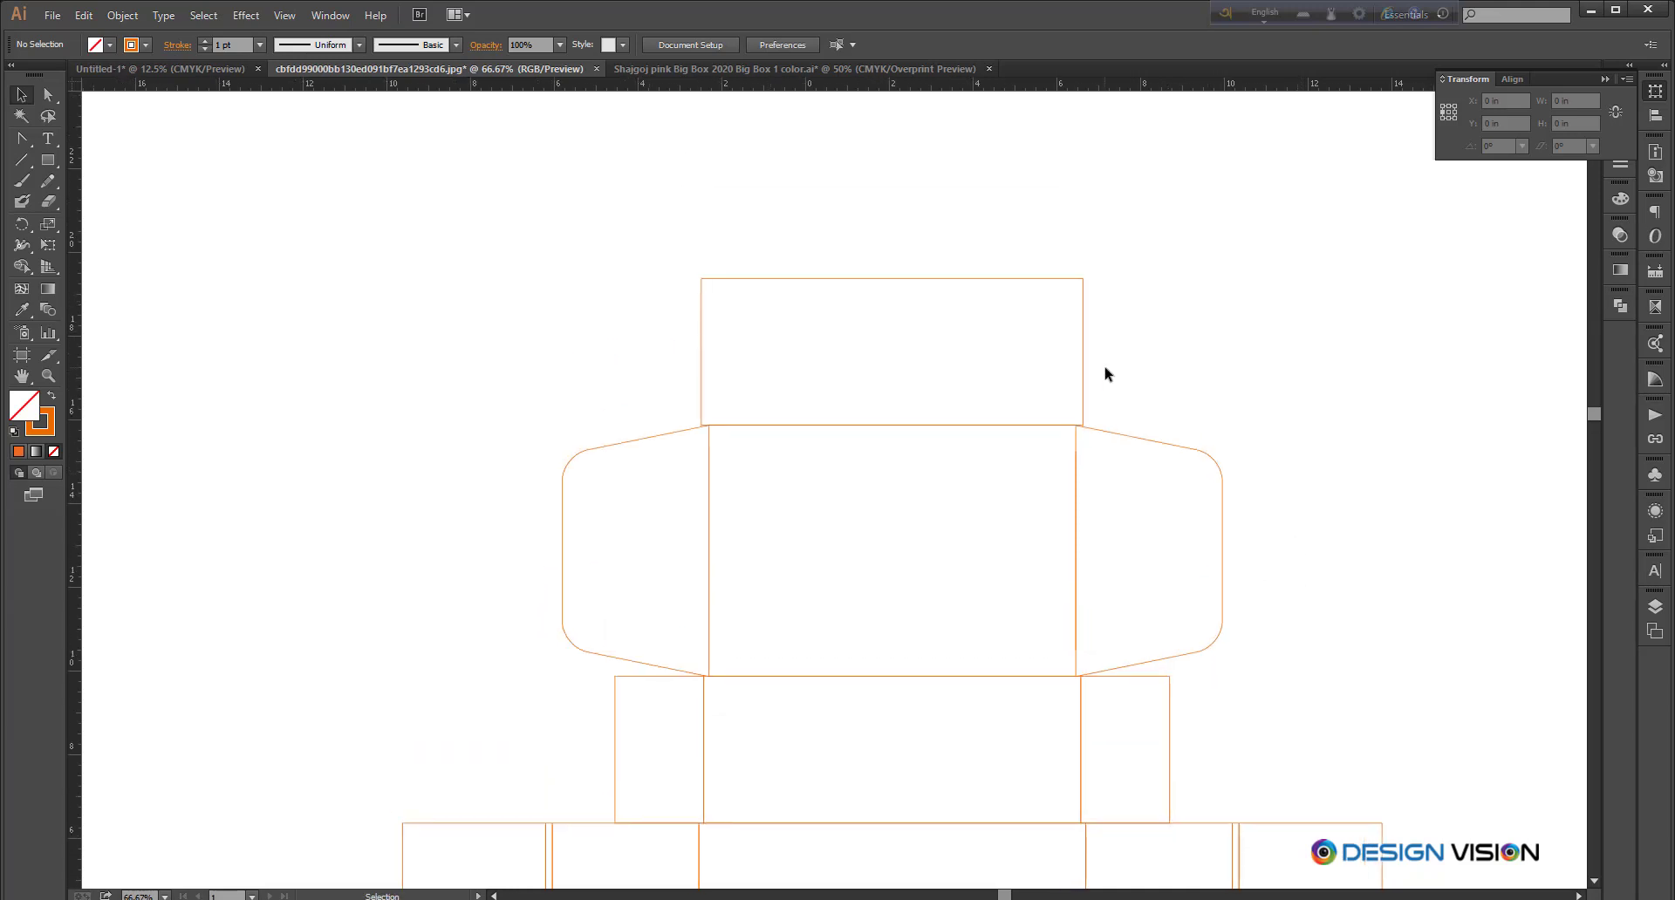
scroll(1125, 372, down, 1)
scroll(938, 422, up, 2)
scroll(952, 415, down, 2)
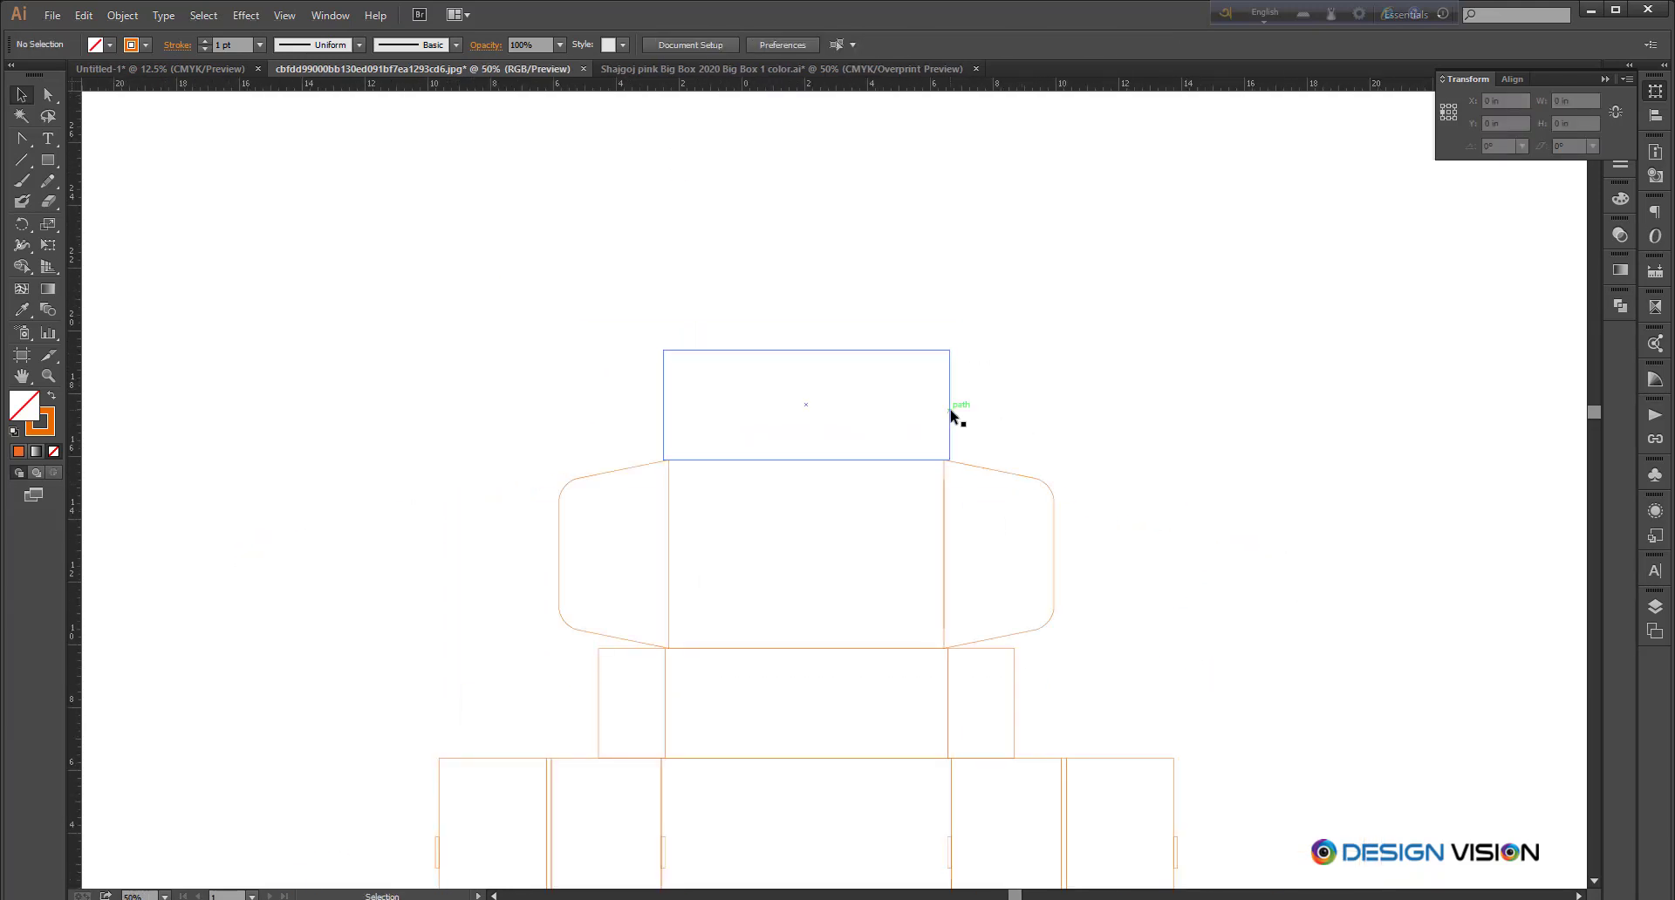
Step: Place a copy of the top panel beside it, narrow it to about 3.38 in, and align it flush with the side edge
drag(951, 415, 1054, 416)
scroll(972, 535, up, 4)
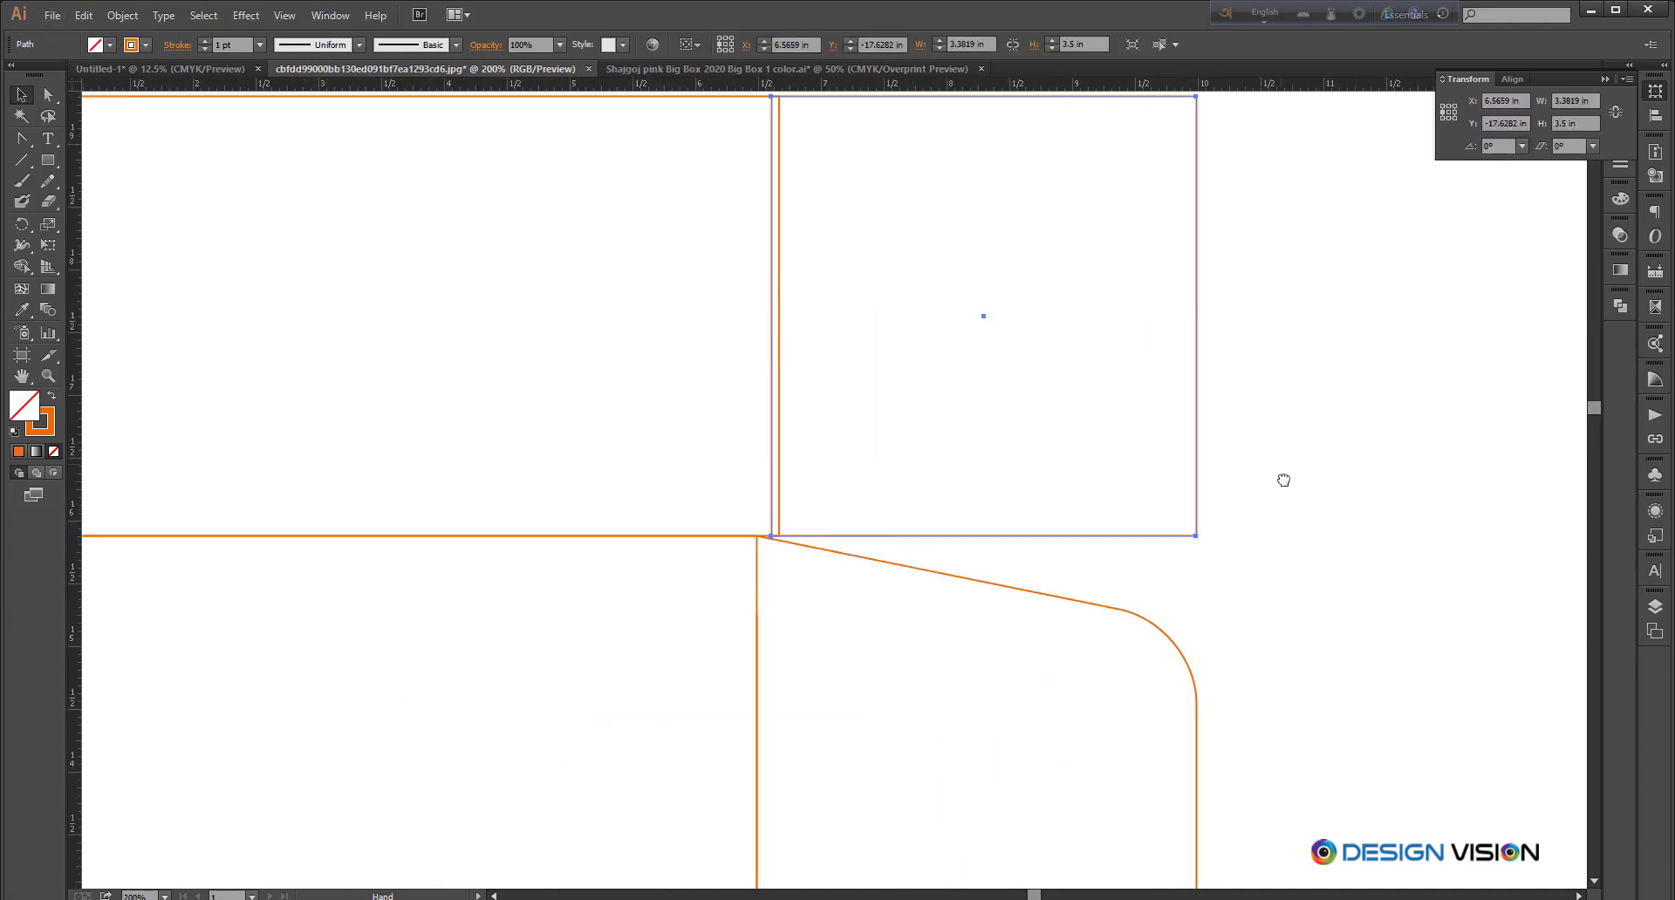
drag(1283, 480, 1268, 585)
click(1256, 576)
drag(756, 412, 765, 412)
click(1360, 456)
scroll(1355, 465, down, 1)
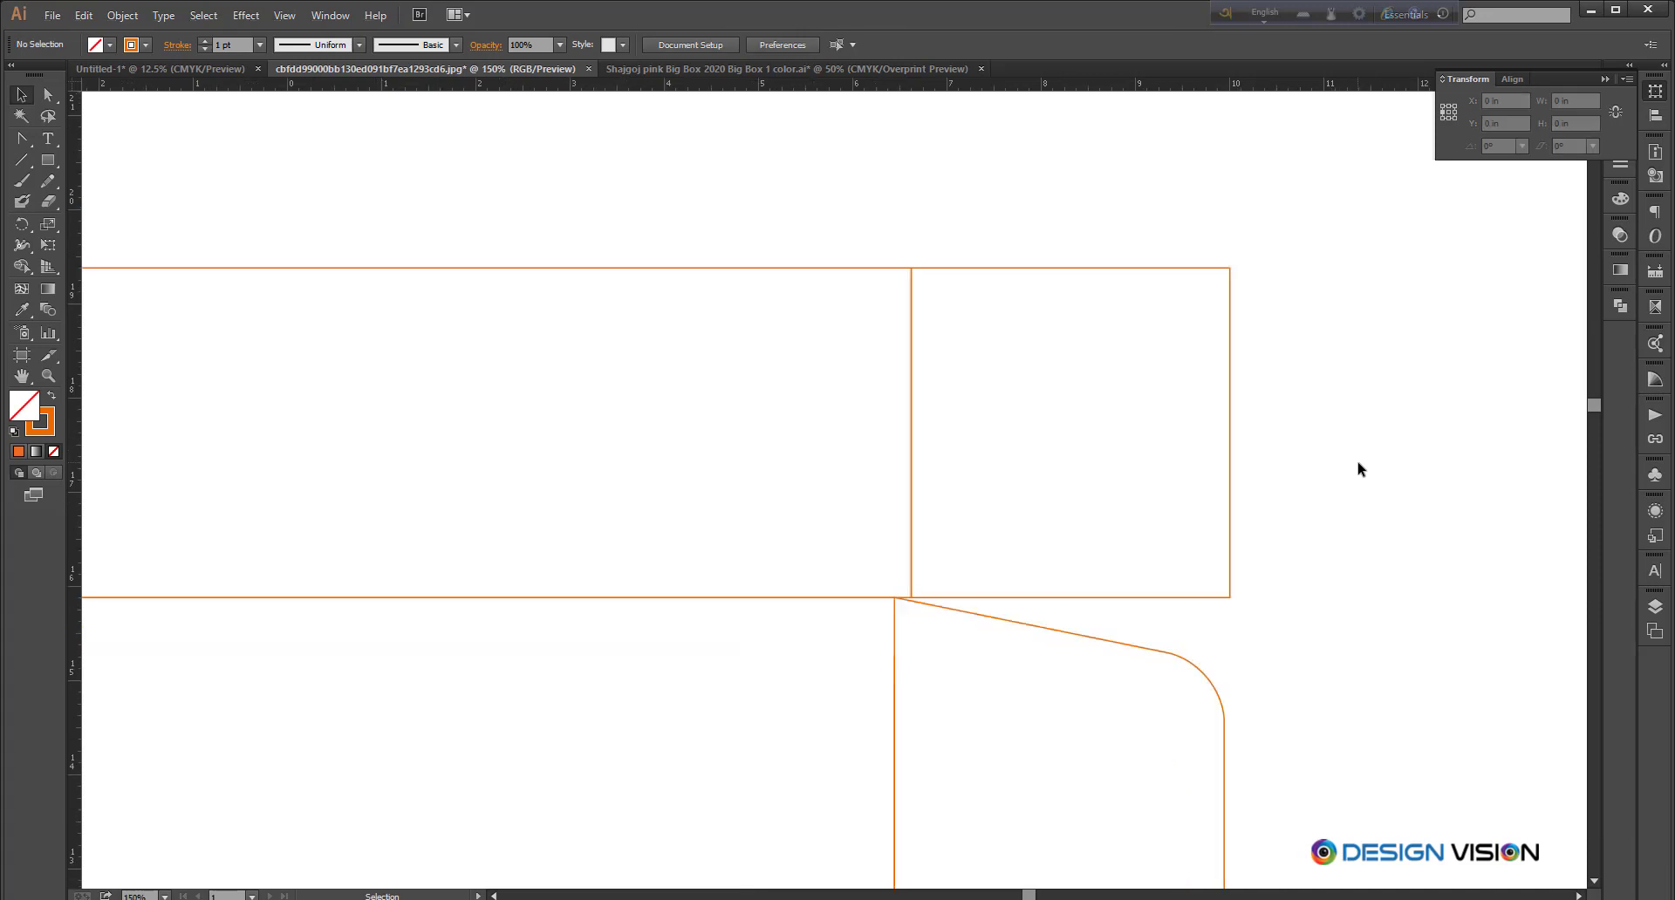
Step: Reduce the height of the narrow side flap beside the top panel by 4 mm
scroll(1160, 460, down, 1)
drag(1316, 447, 1275, 487)
drag(1113, 337, 1069, 426)
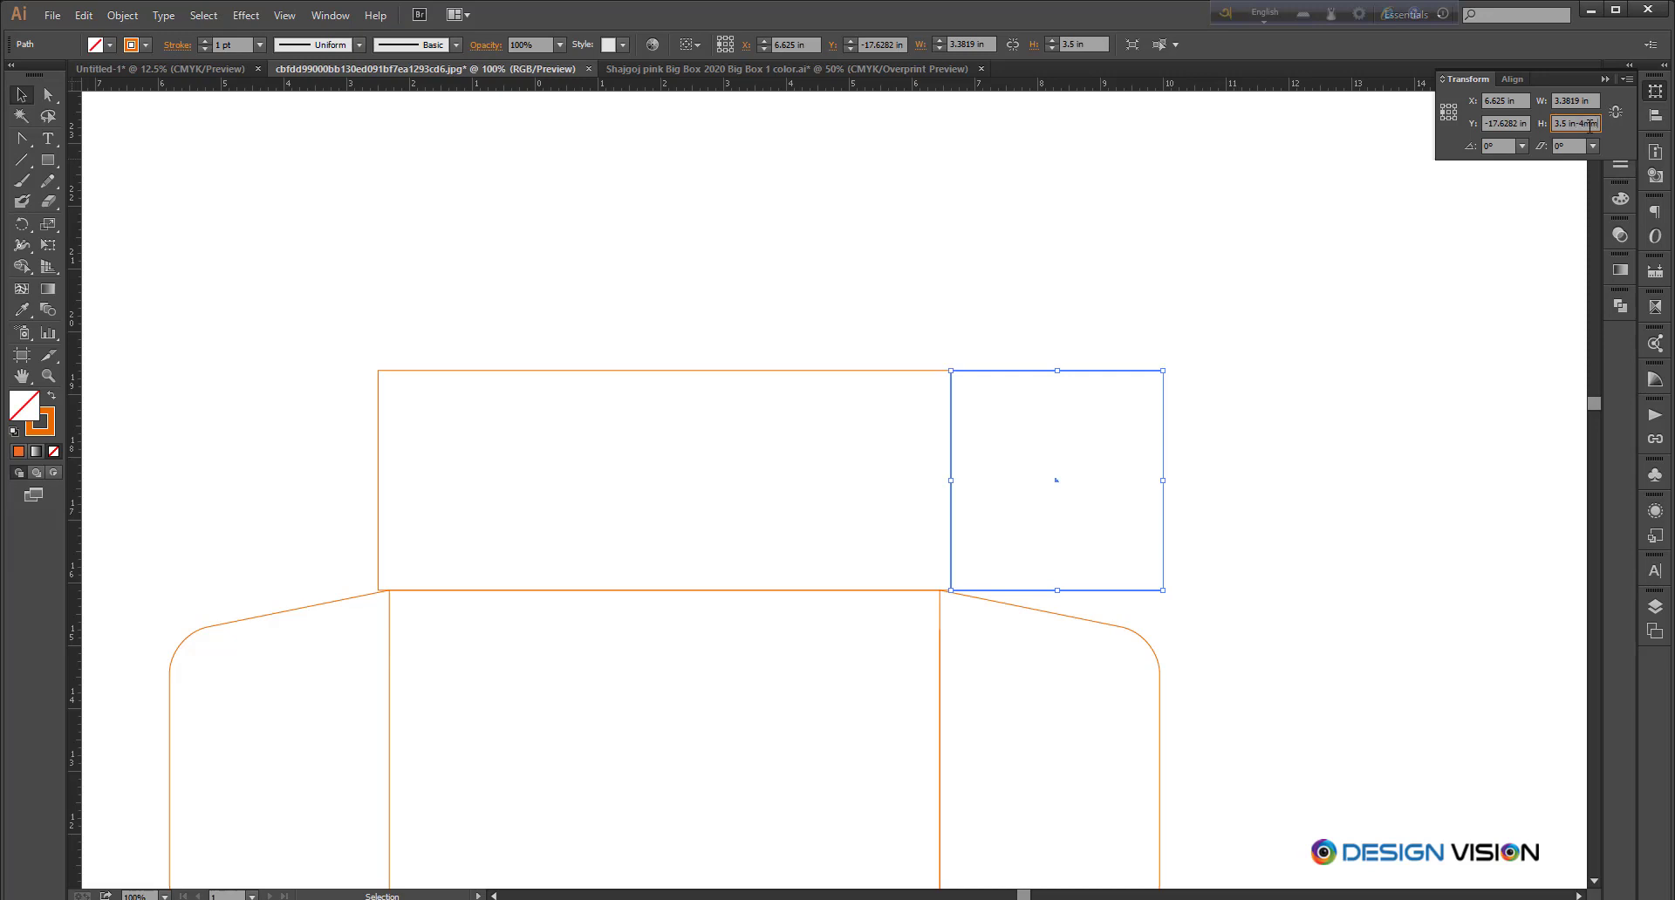
key(Return)
click(1201, 550)
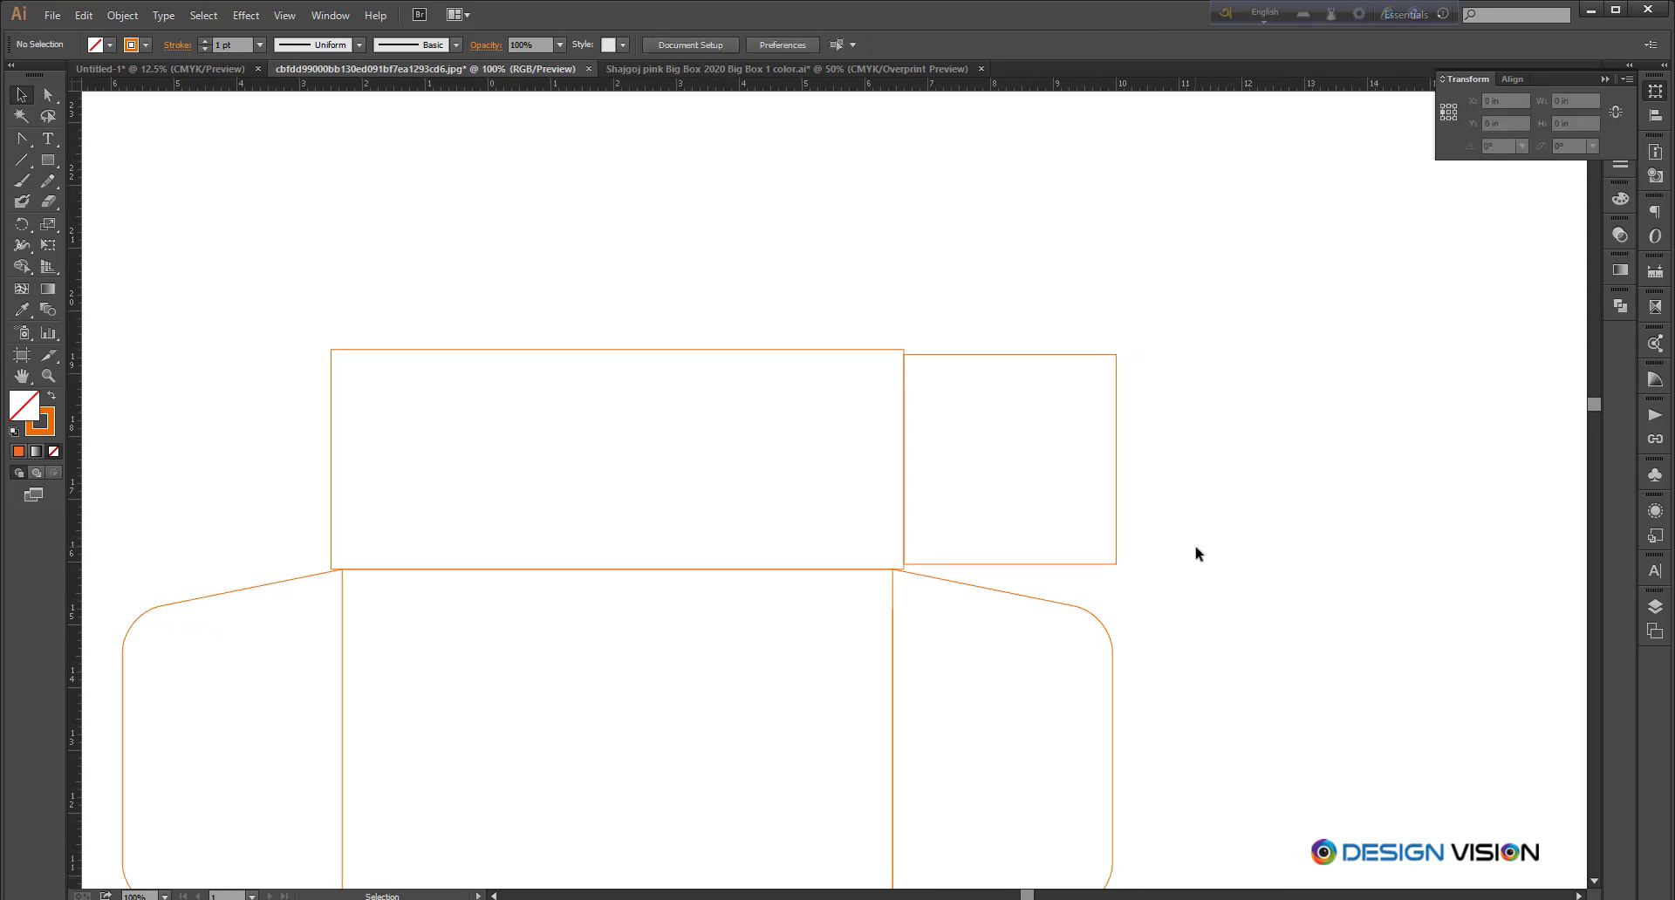
Step: Taper the side flap by moving its upper outer corner to Y about -18.75 in and its lower outer corner to about -16.14 in
drag(1255, 547, 1241, 535)
click(48, 95)
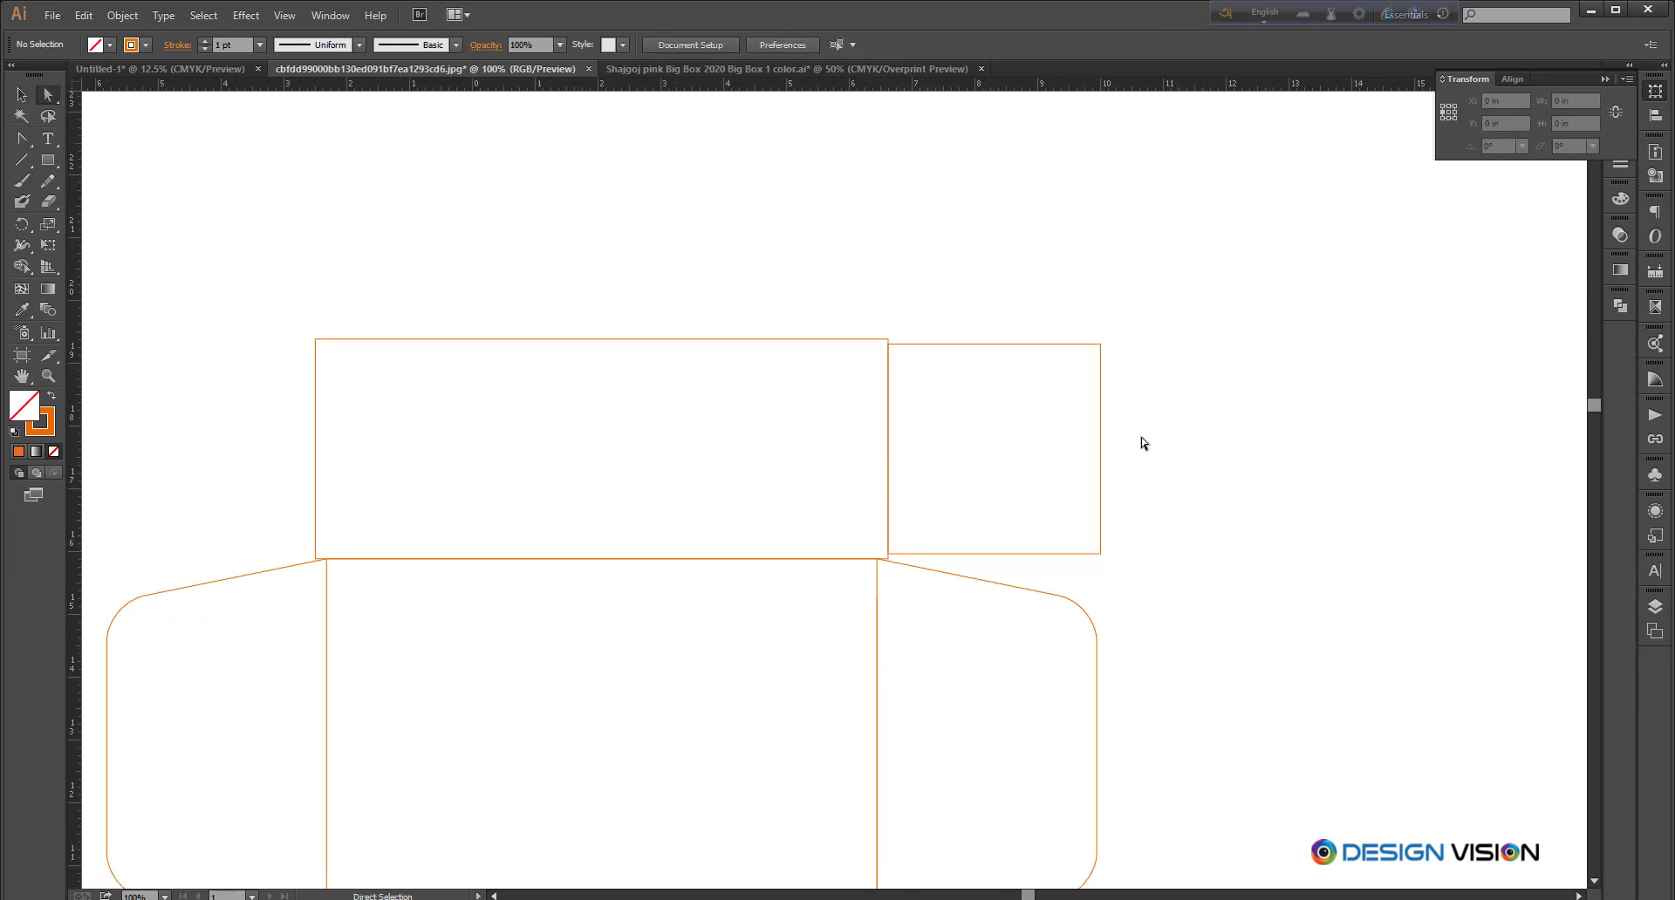
scroll(1141, 471, down, 1)
scroll(1143, 515, down, 1)
scroll(1140, 531, up, 1)
drag(1101, 297, 1102, 334)
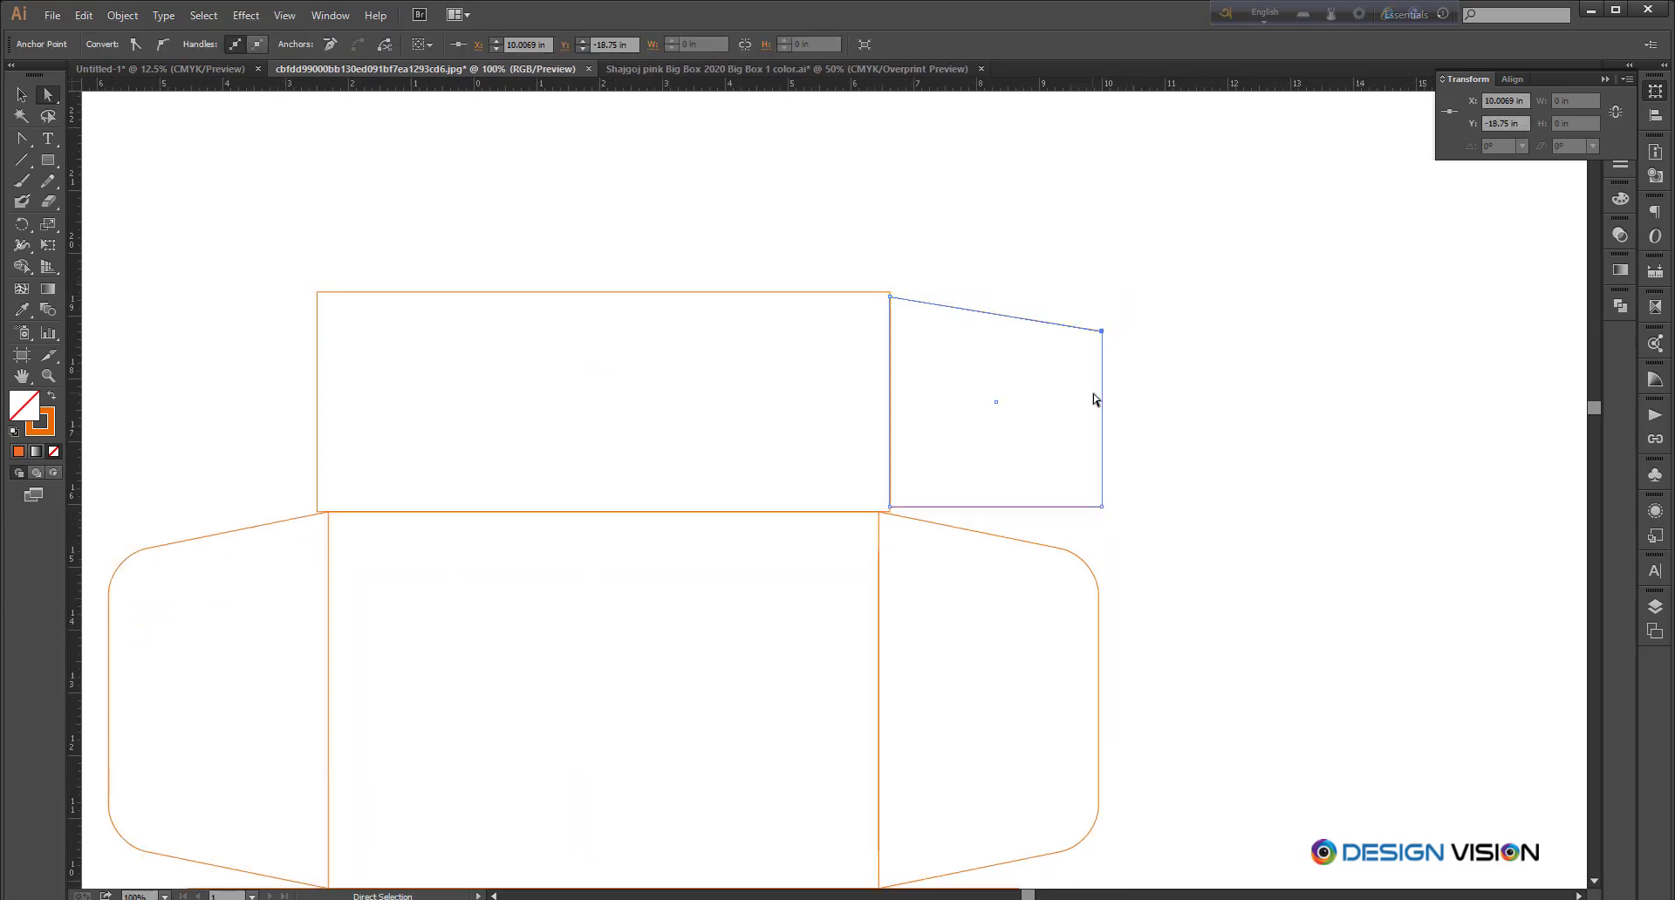
scroll(1092, 394, down, 1)
scroll(1092, 395, down, 1)
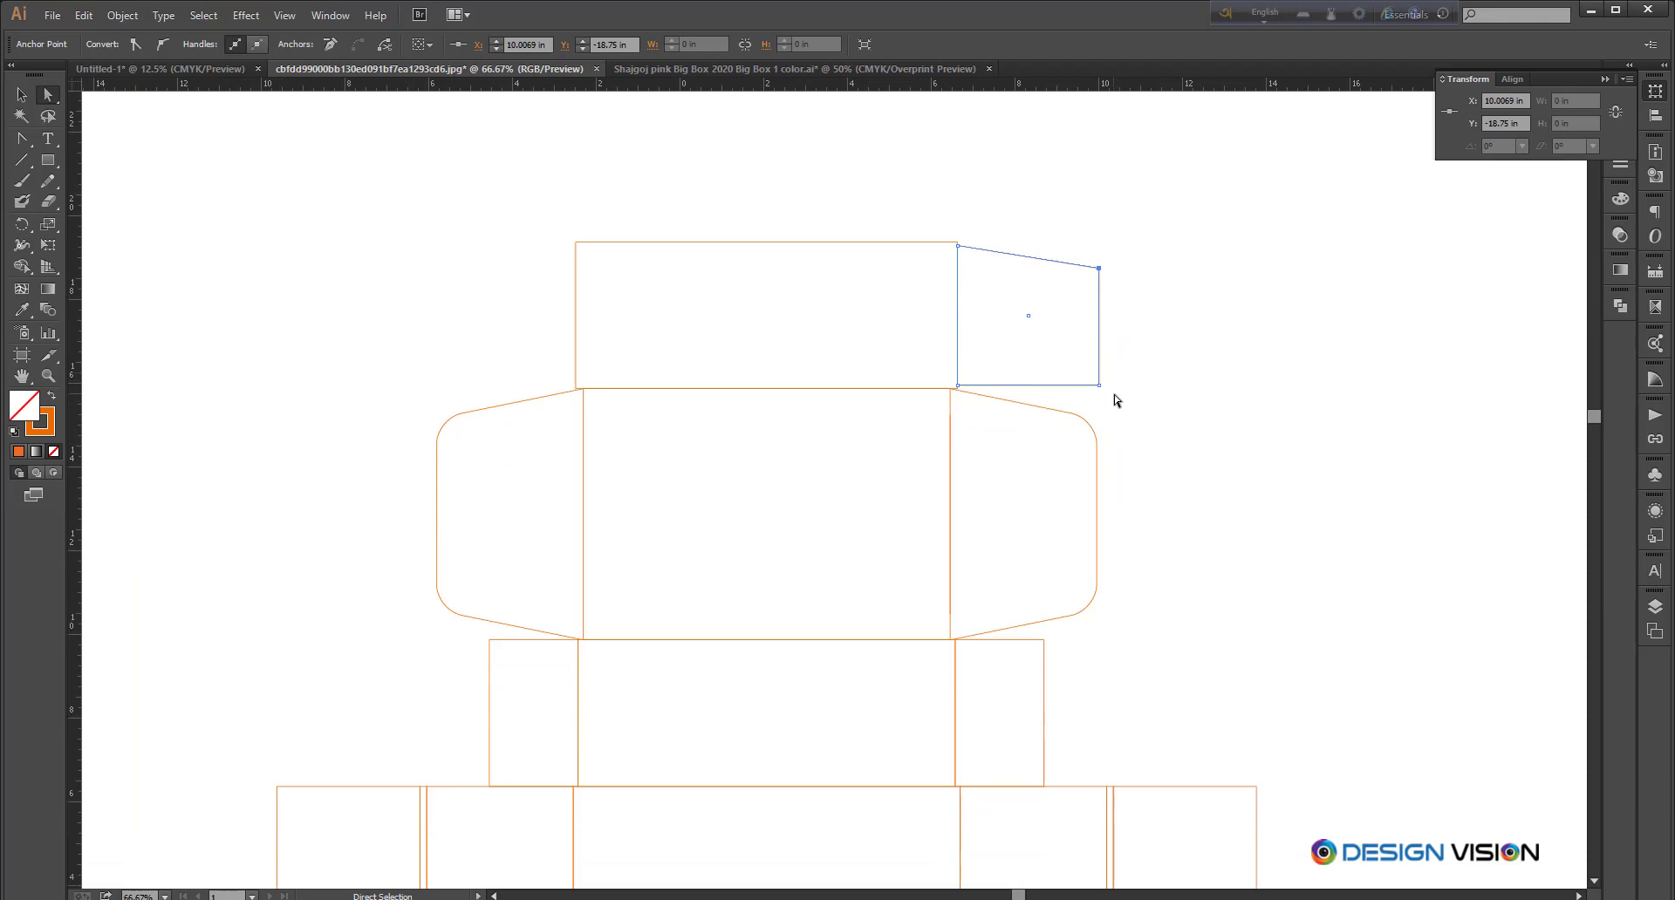
scroll(1117, 370, down, 1)
scroll(1102, 327, up, 1)
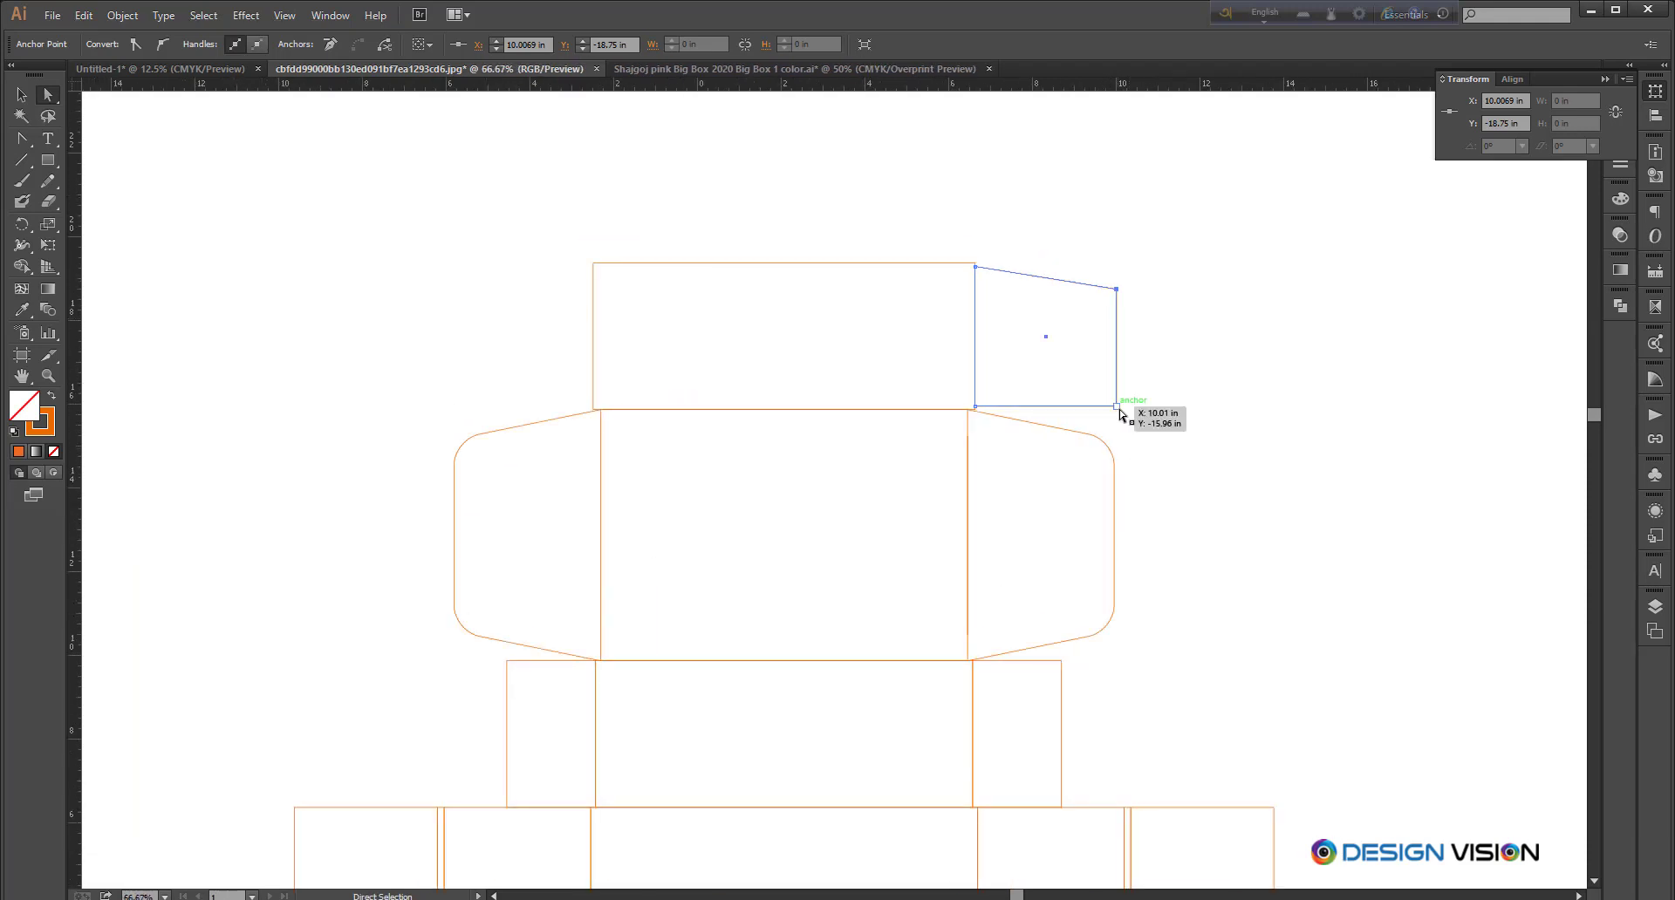
drag(1117, 406, 1117, 399)
scroll(1131, 427, down, 1)
scroll(1135, 410, up, 1)
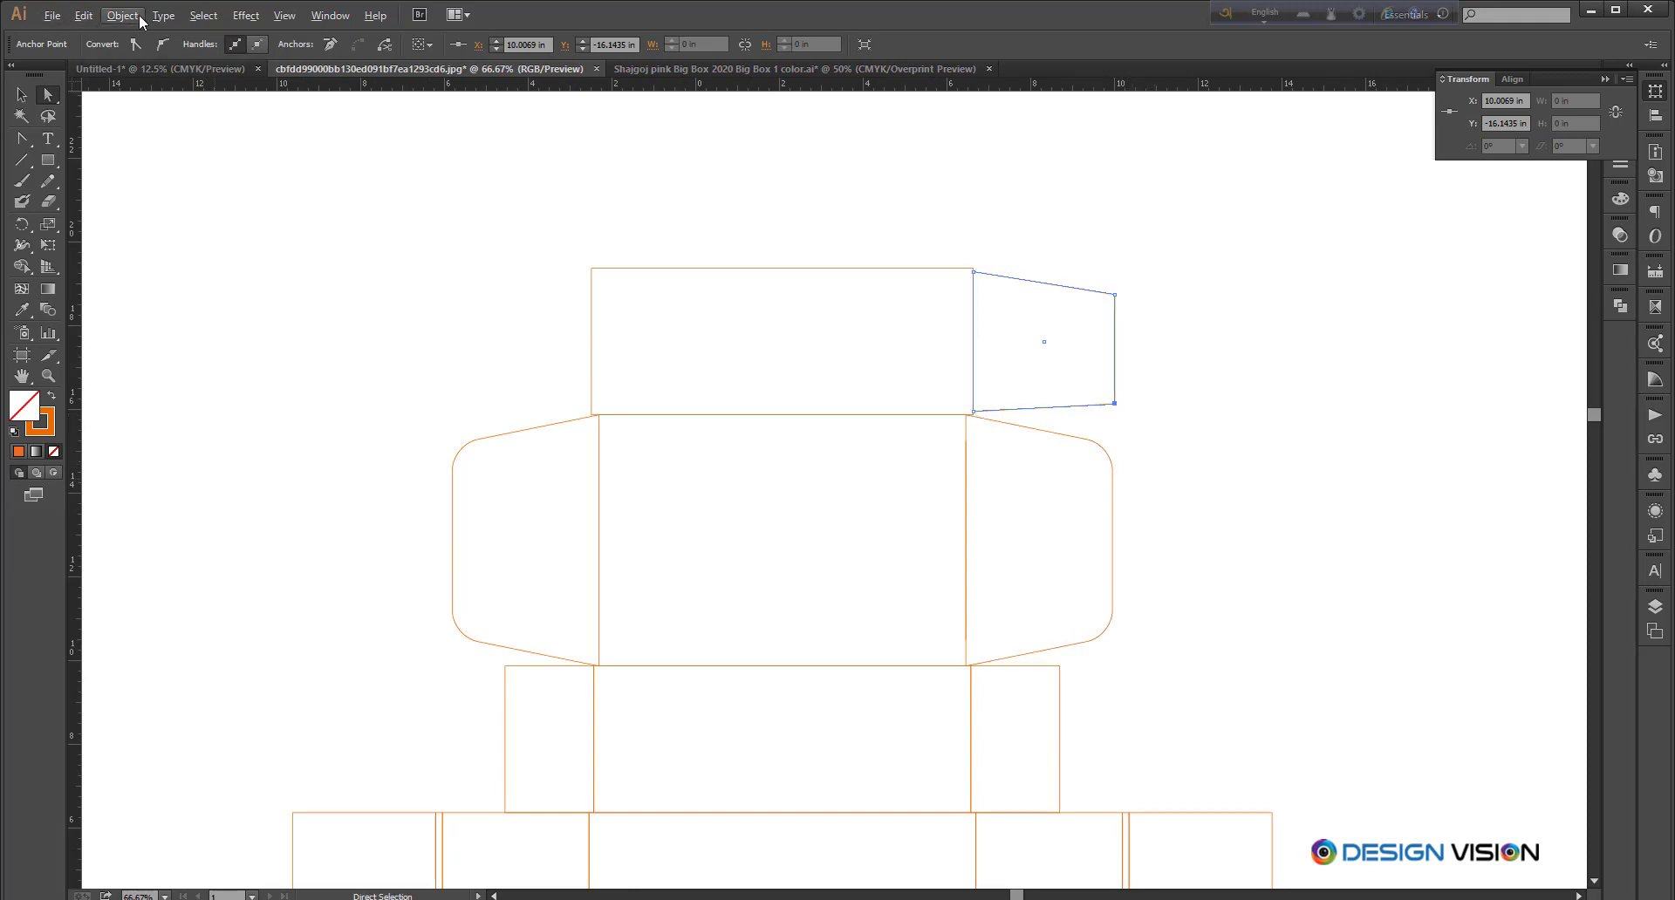
Step: Apply the Round Corners effect to the tapered side flap with a 0.875 in radius
click(84, 14)
click(246, 15)
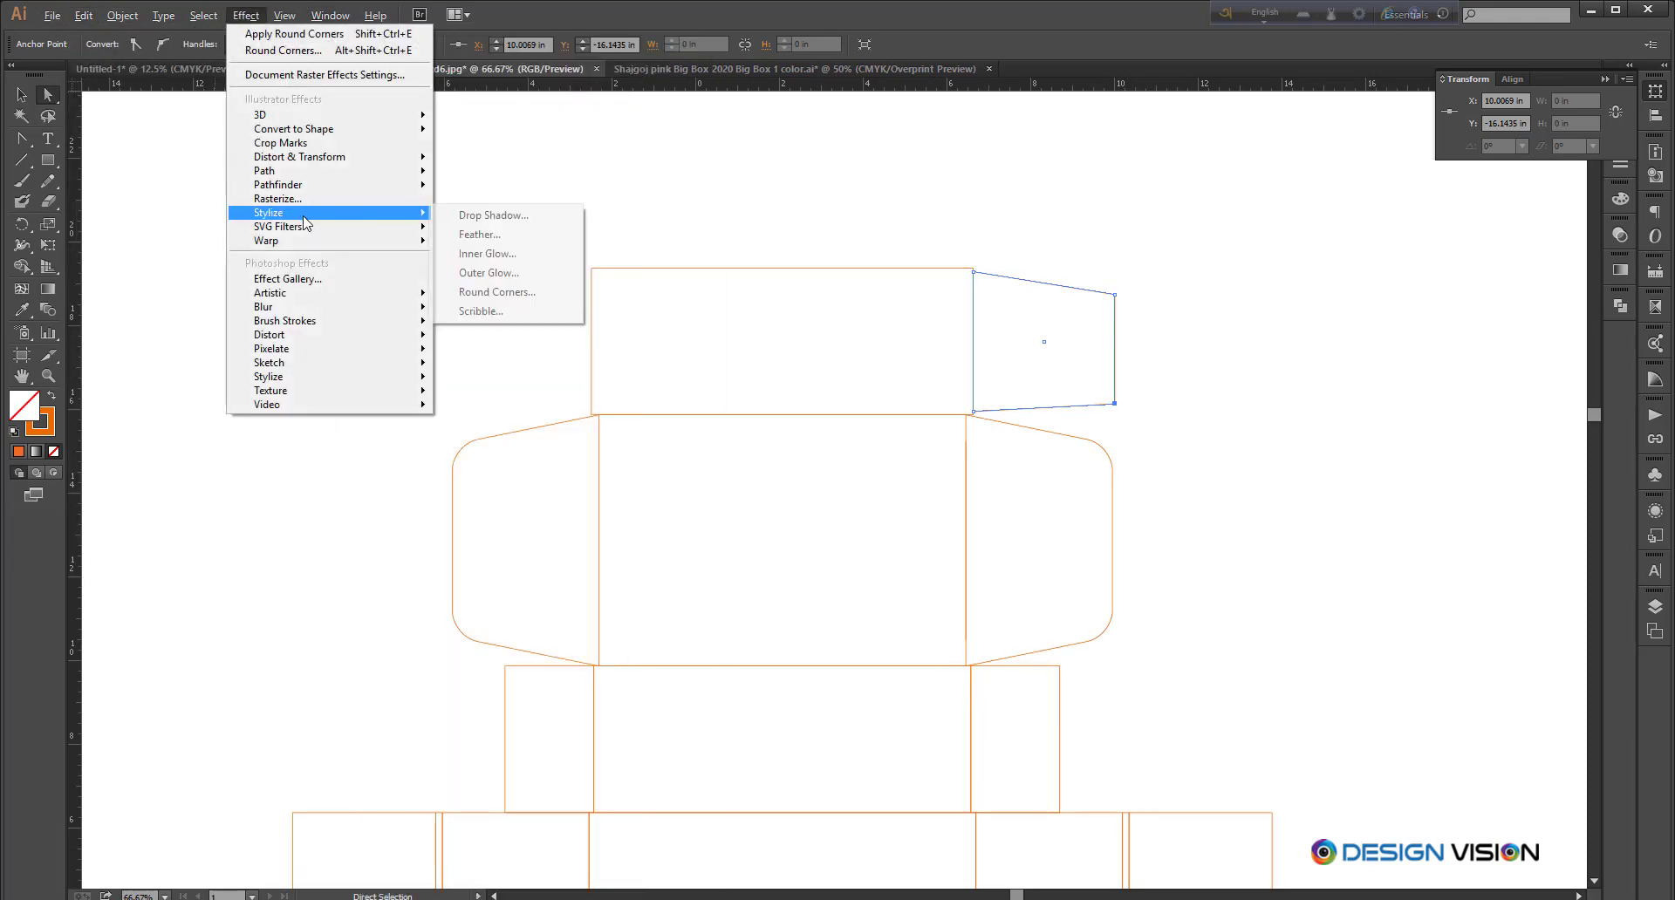
click(509, 294)
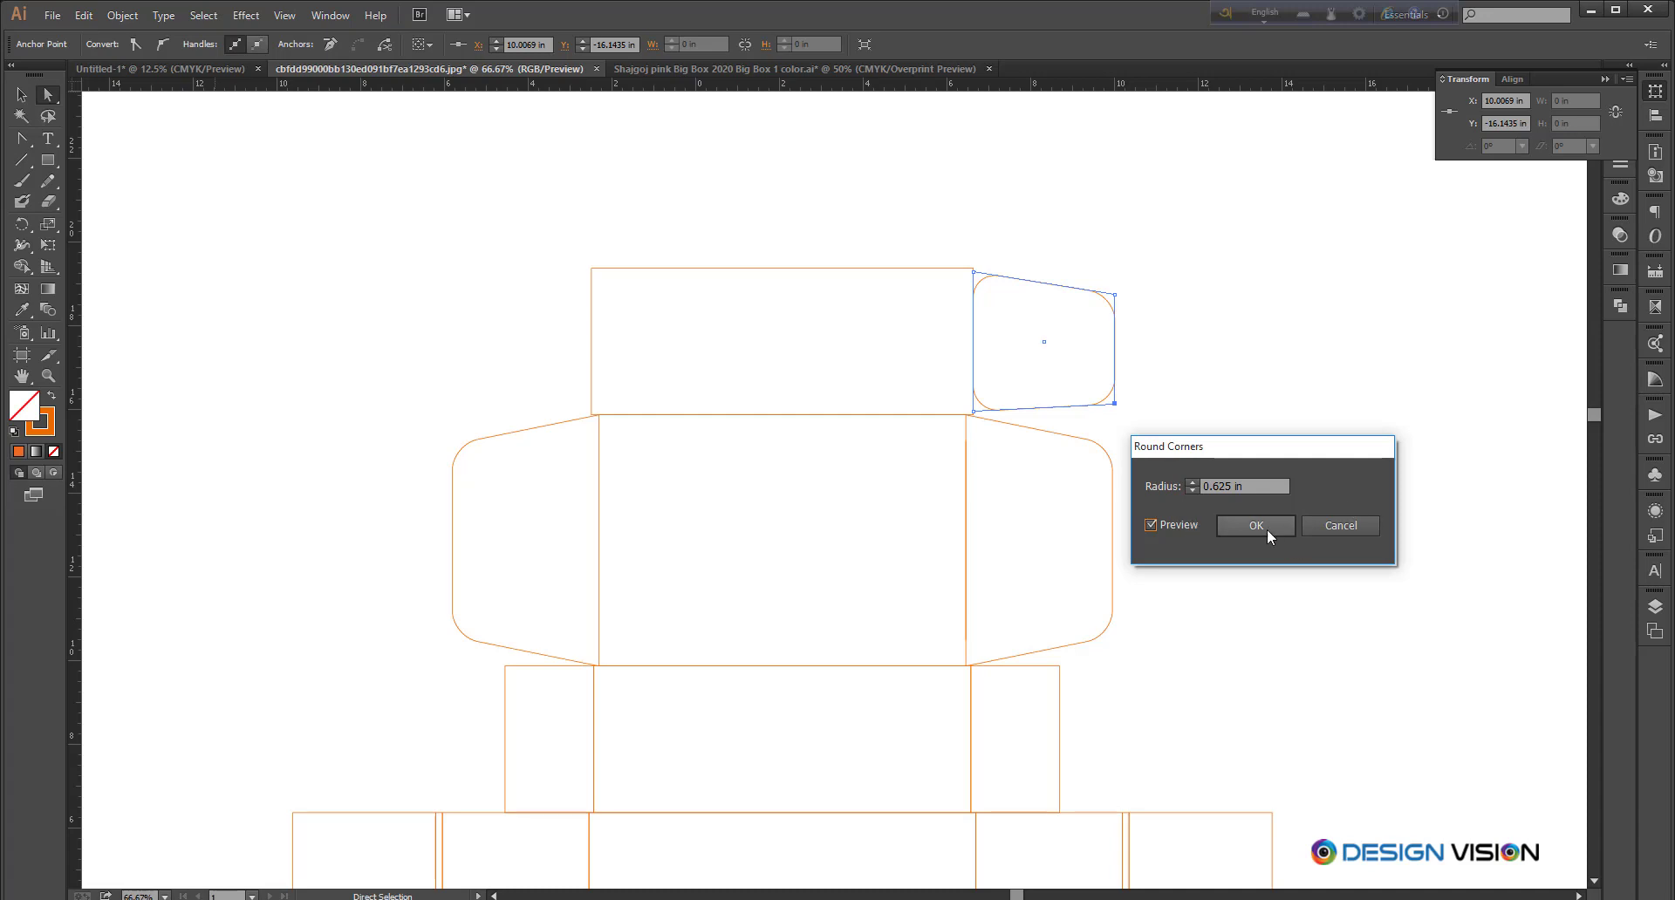
click(1193, 483)
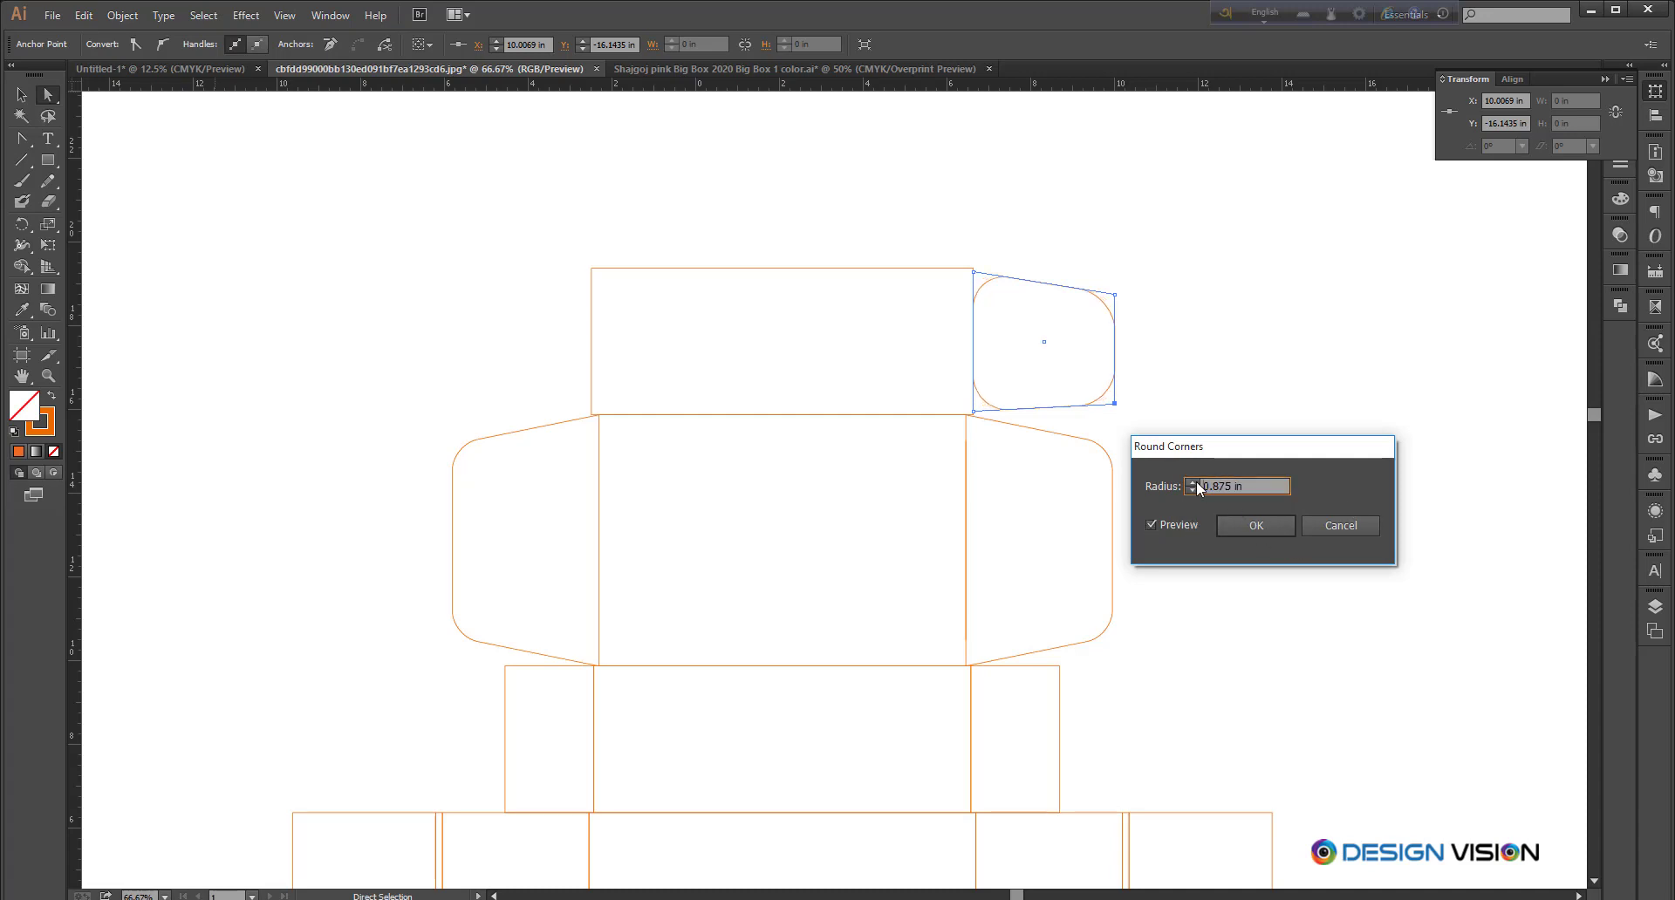
key(Return)
key(v)
click(1181, 456)
Step: Shift the rounded flap's upper outer corner to Y about -18.63 in
scroll(1143, 429, up, 1)
drag(1176, 355, 1261, 460)
click(1183, 419)
click(48, 94)
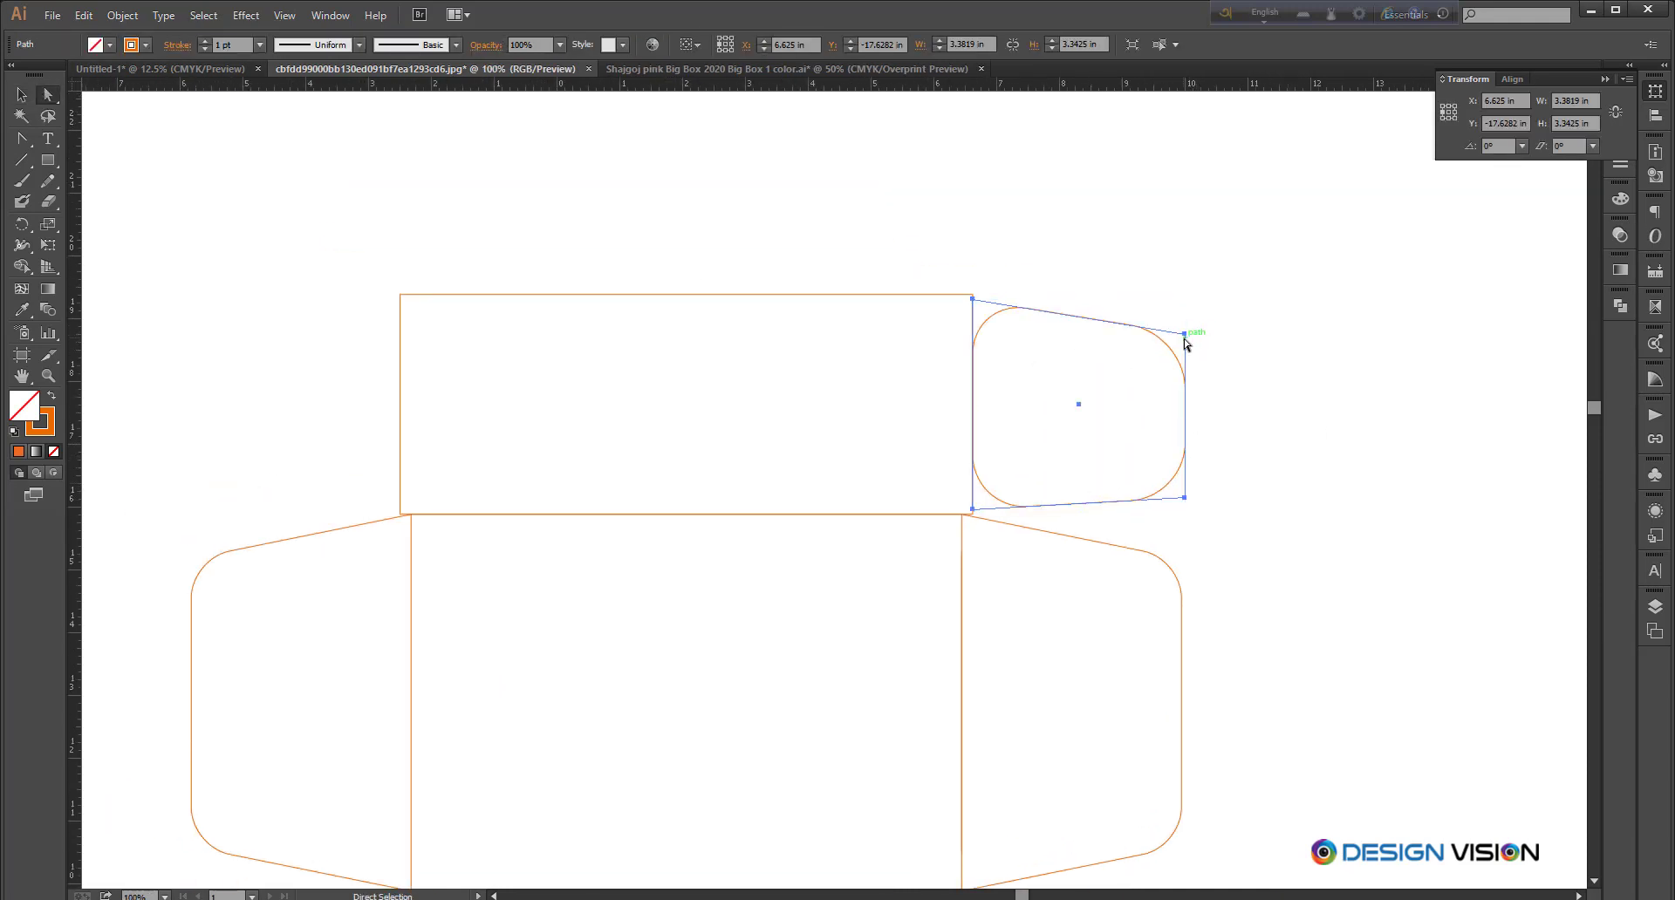
drag(1185, 344, 1186, 359)
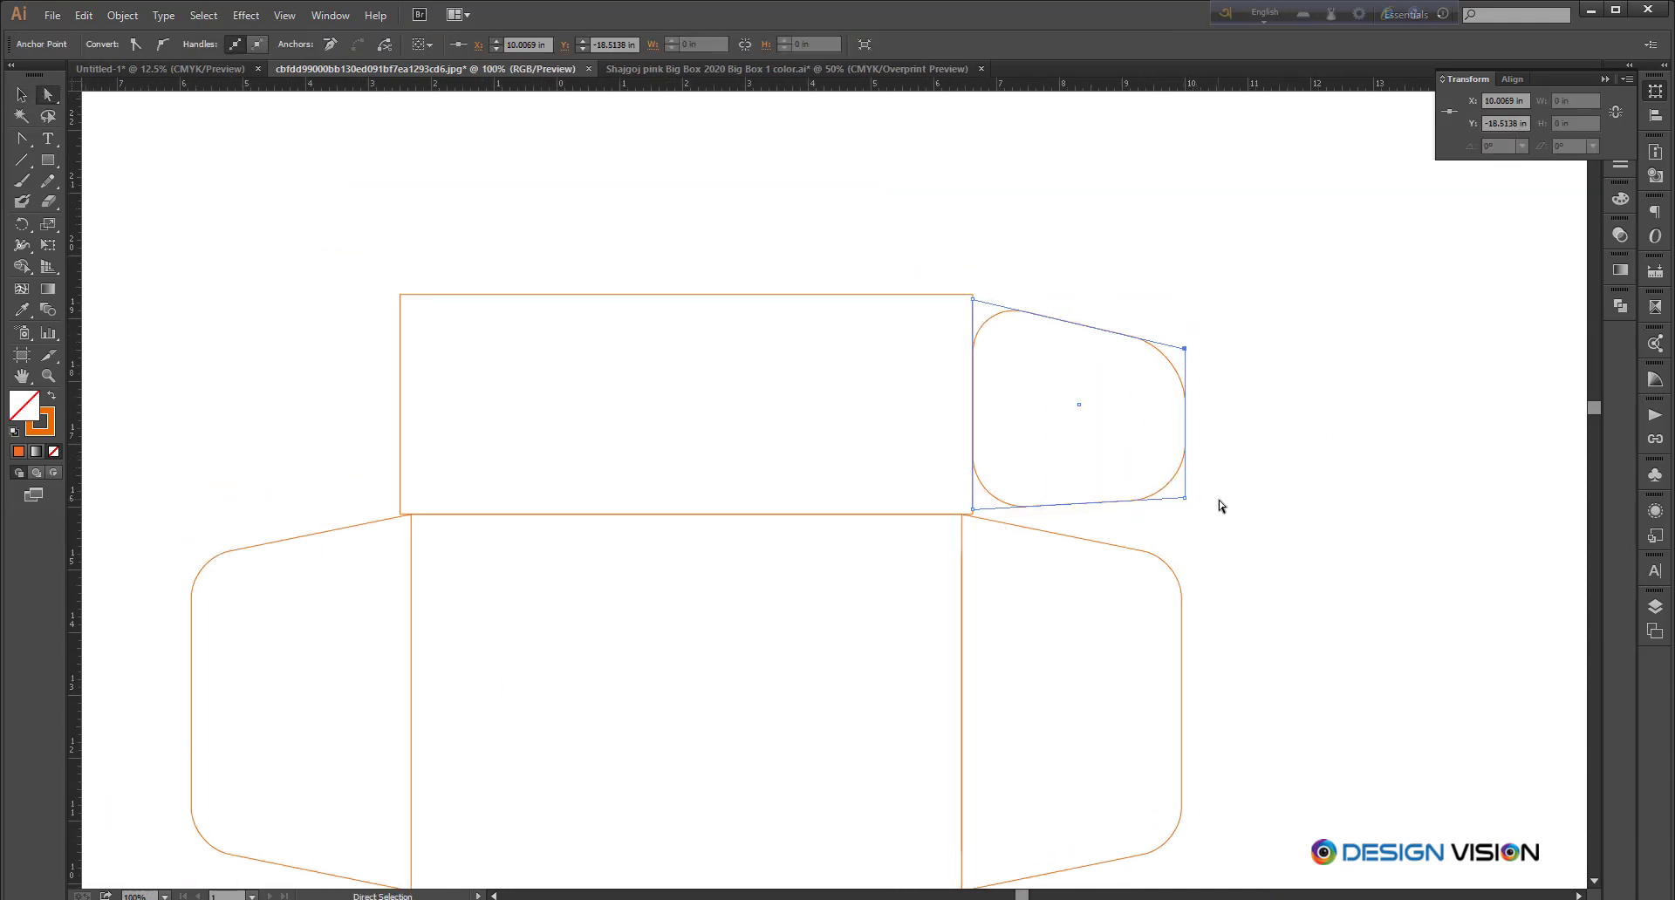
key(Up)
key(Up)
key(Up)
key(Up)
key(Up)
key(Up)
key(Up)
key(Up)
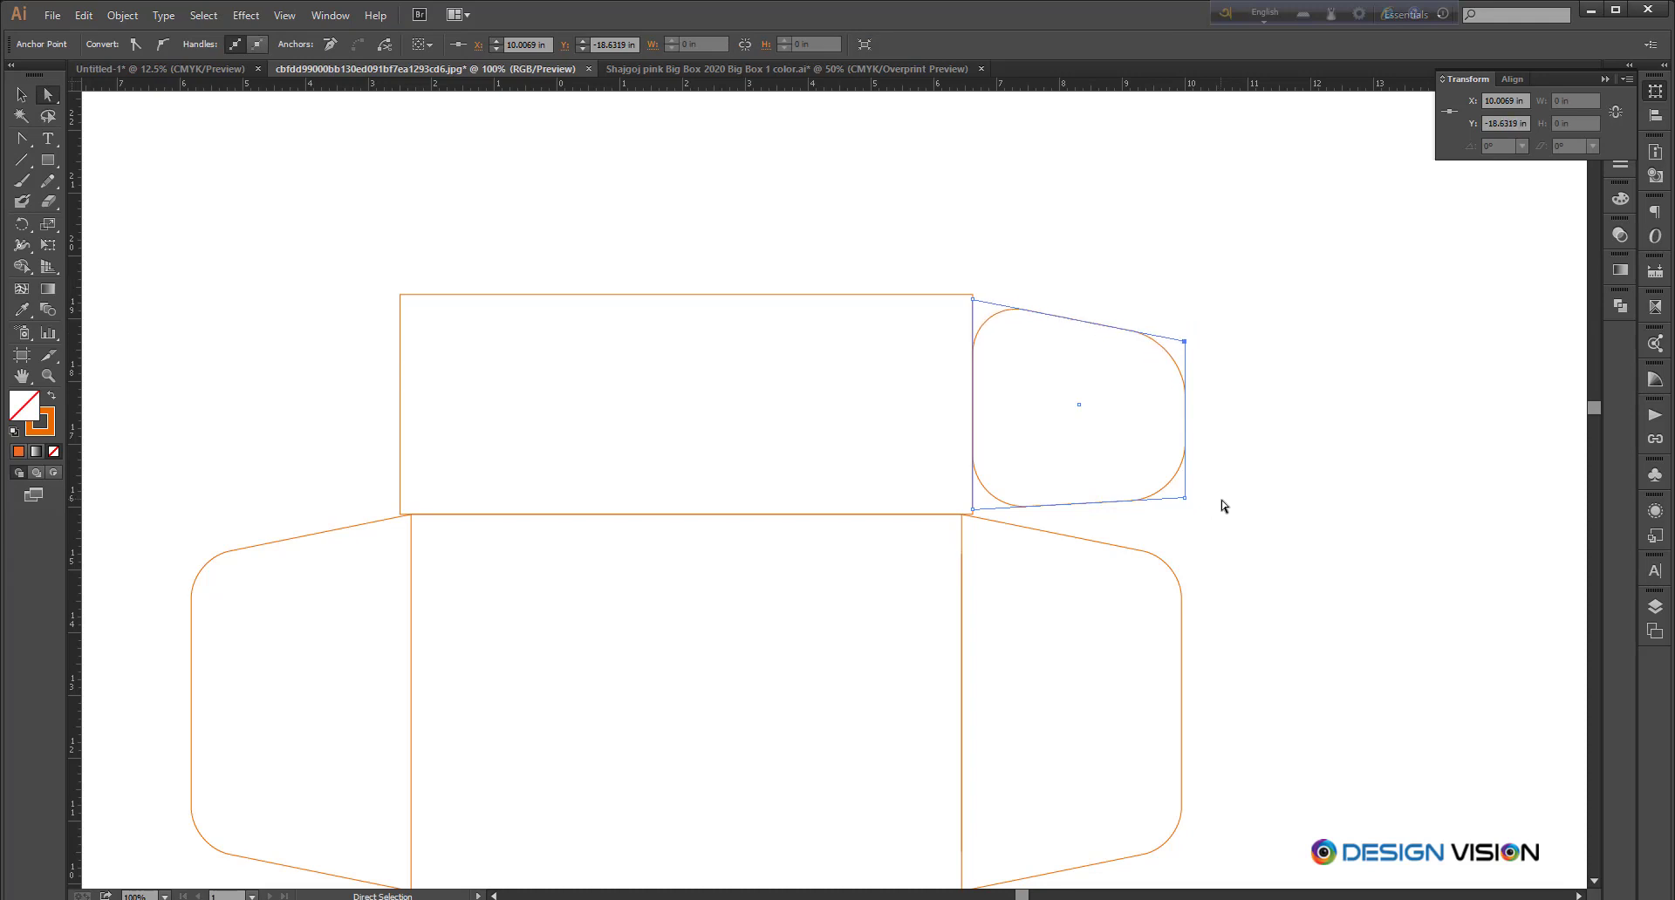
scroll(1221, 500, down, 1)
click(1221, 502)
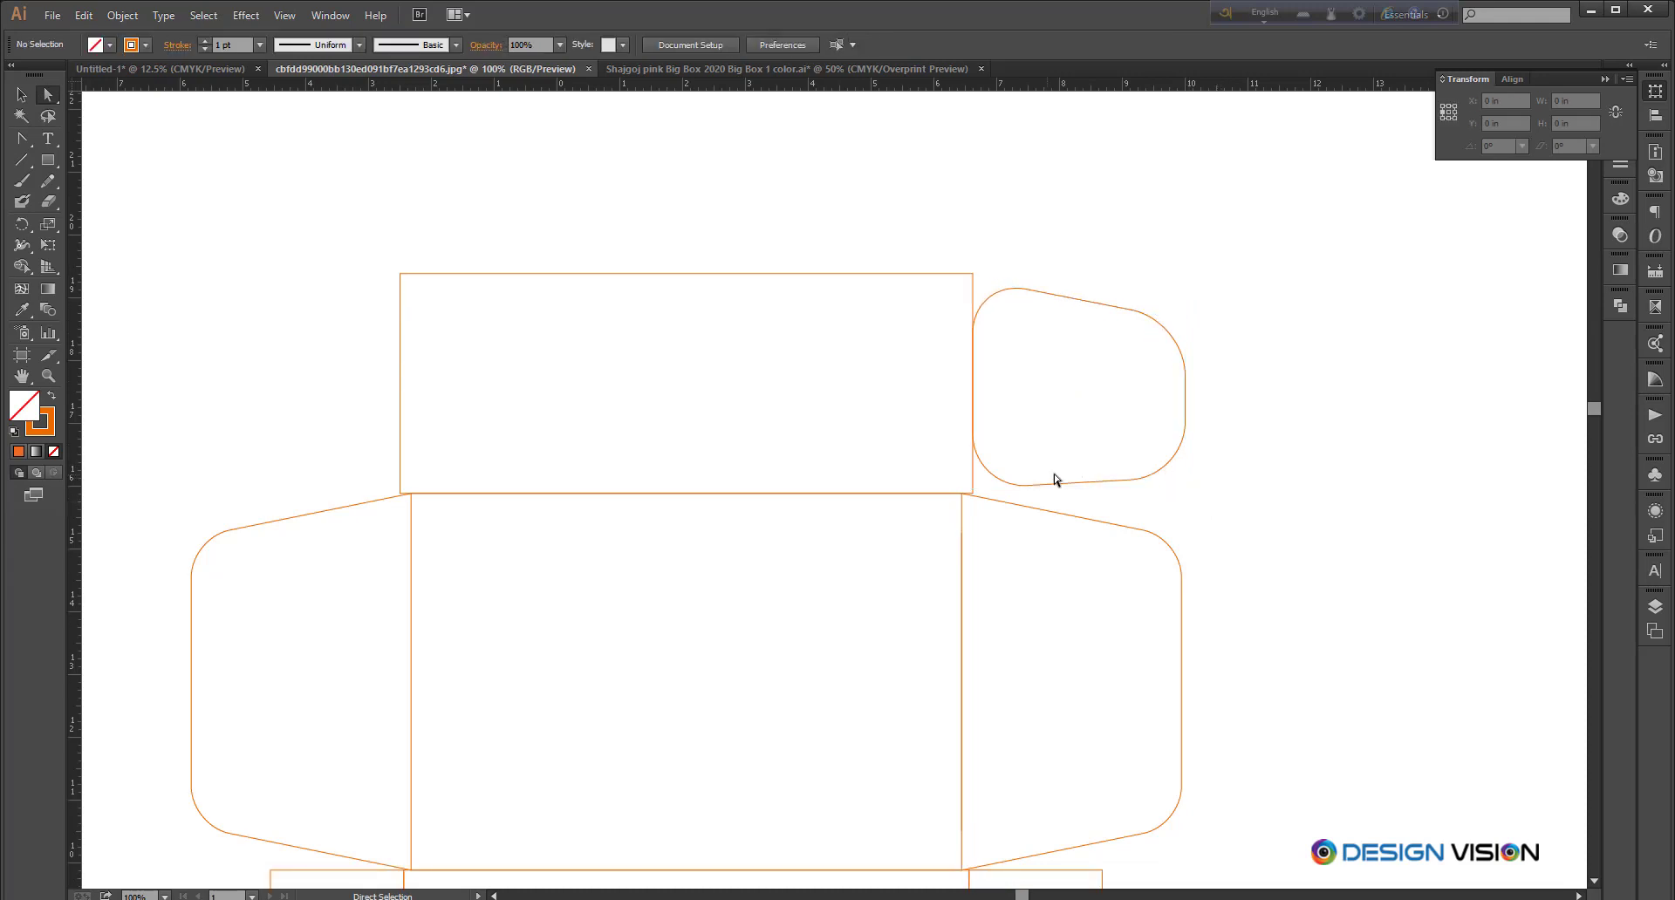
Step: Add an anchor point midway along the flap's lower edge and raise it to Y about -16.29 in
click(1099, 482)
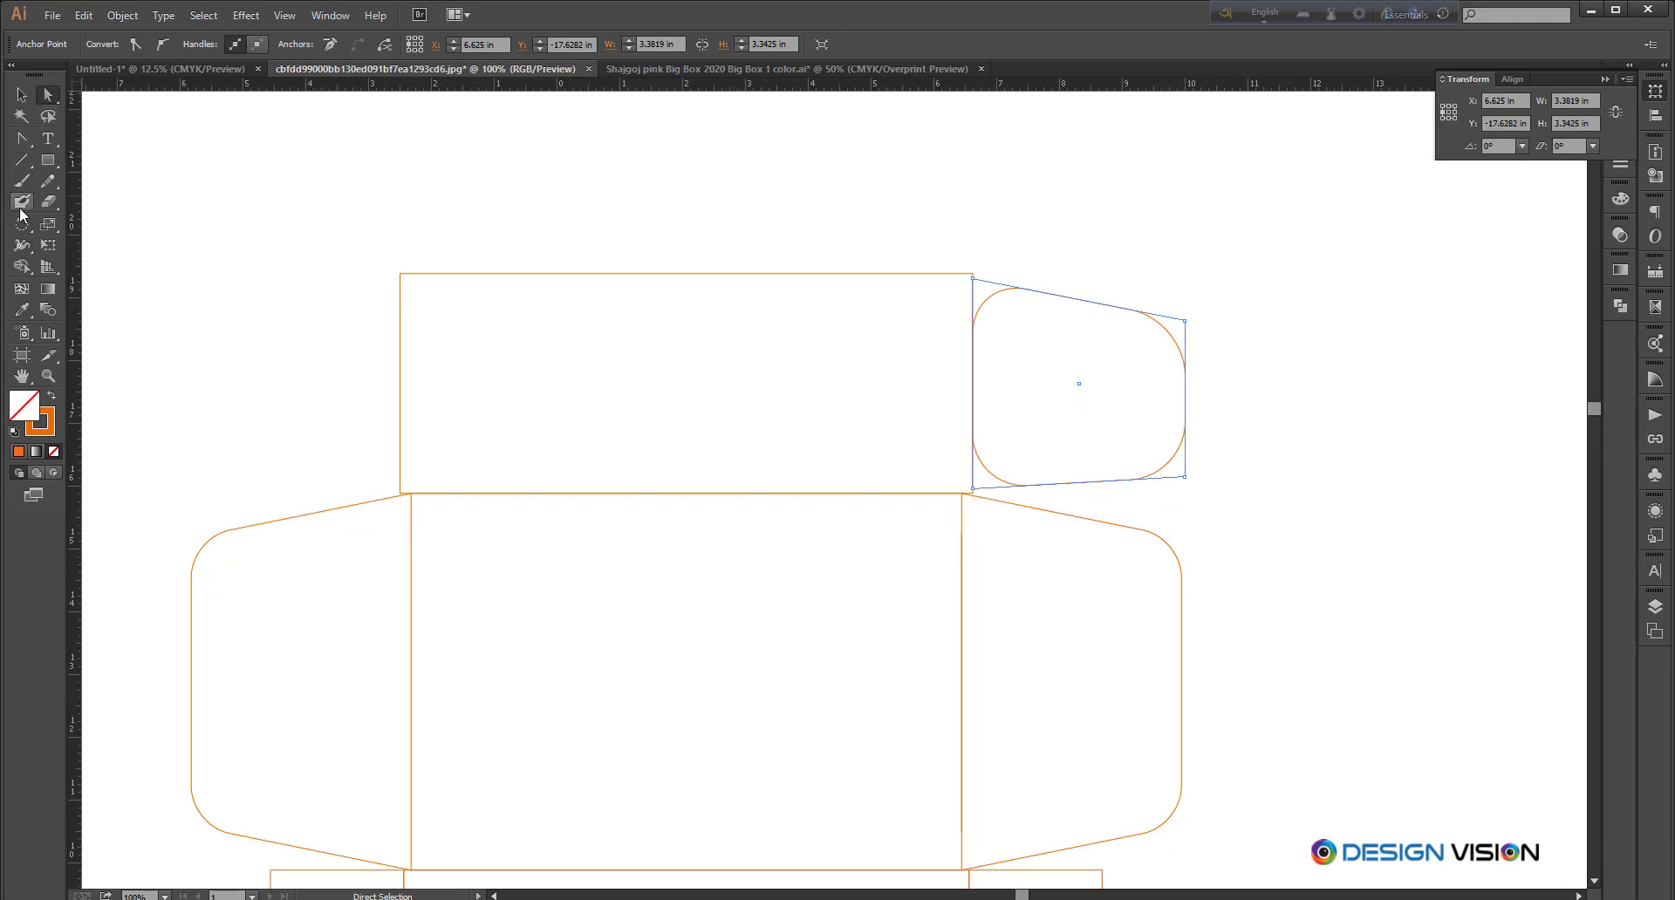
drag(22, 138, 82, 159)
click(1080, 481)
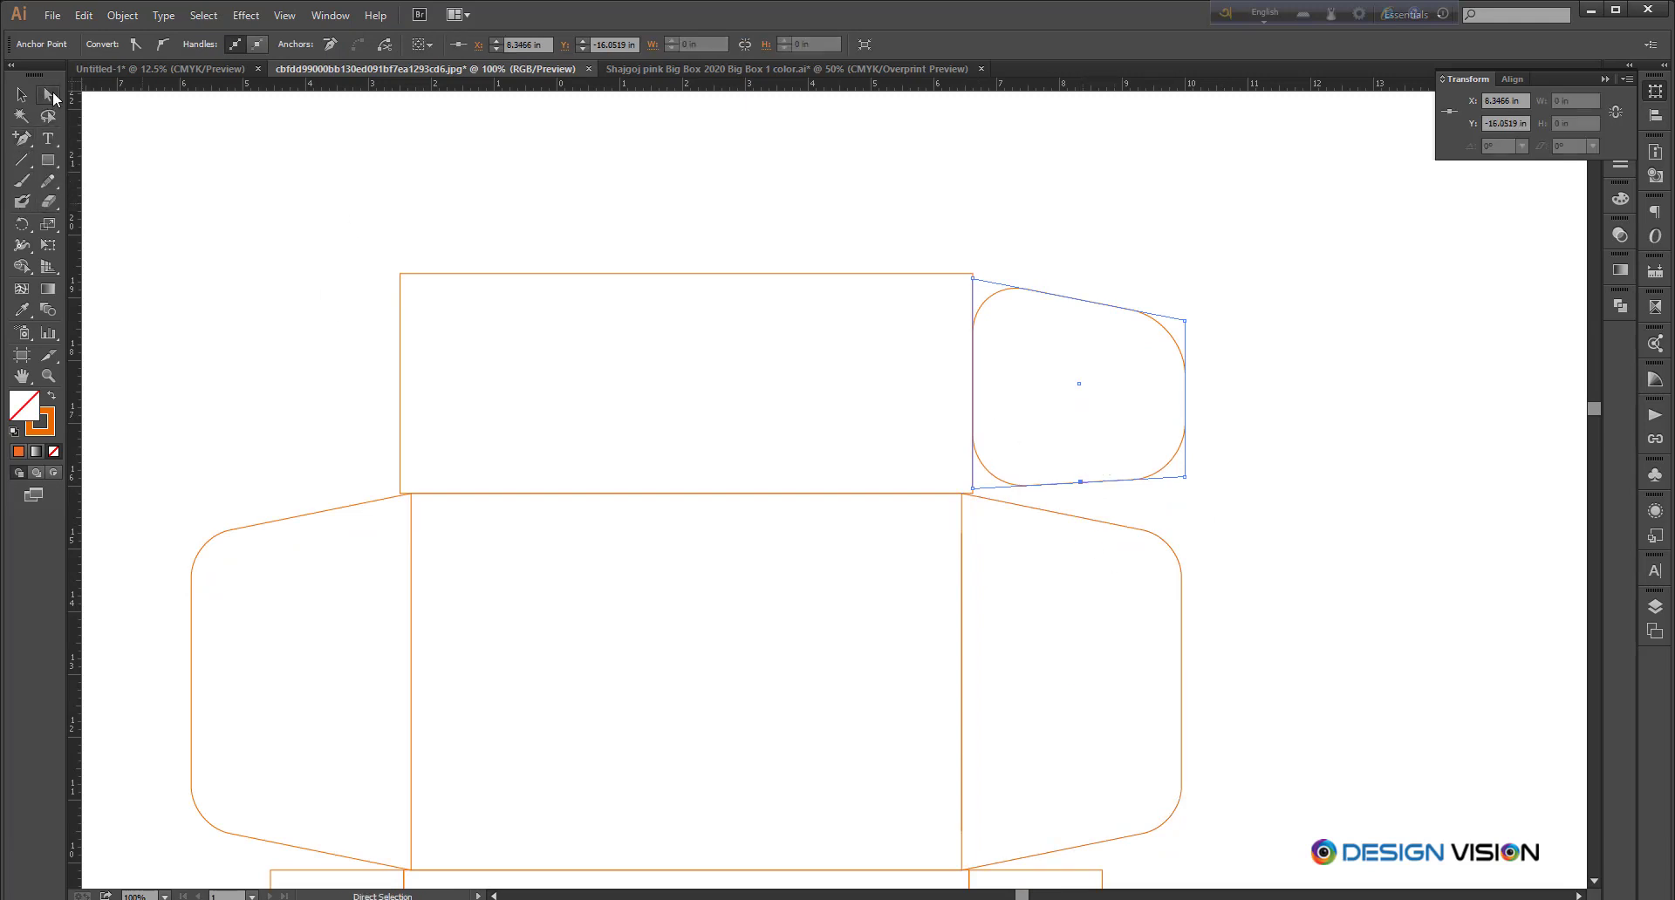
scroll(1124, 486, up, 2)
drag(1039, 489, 1039, 478)
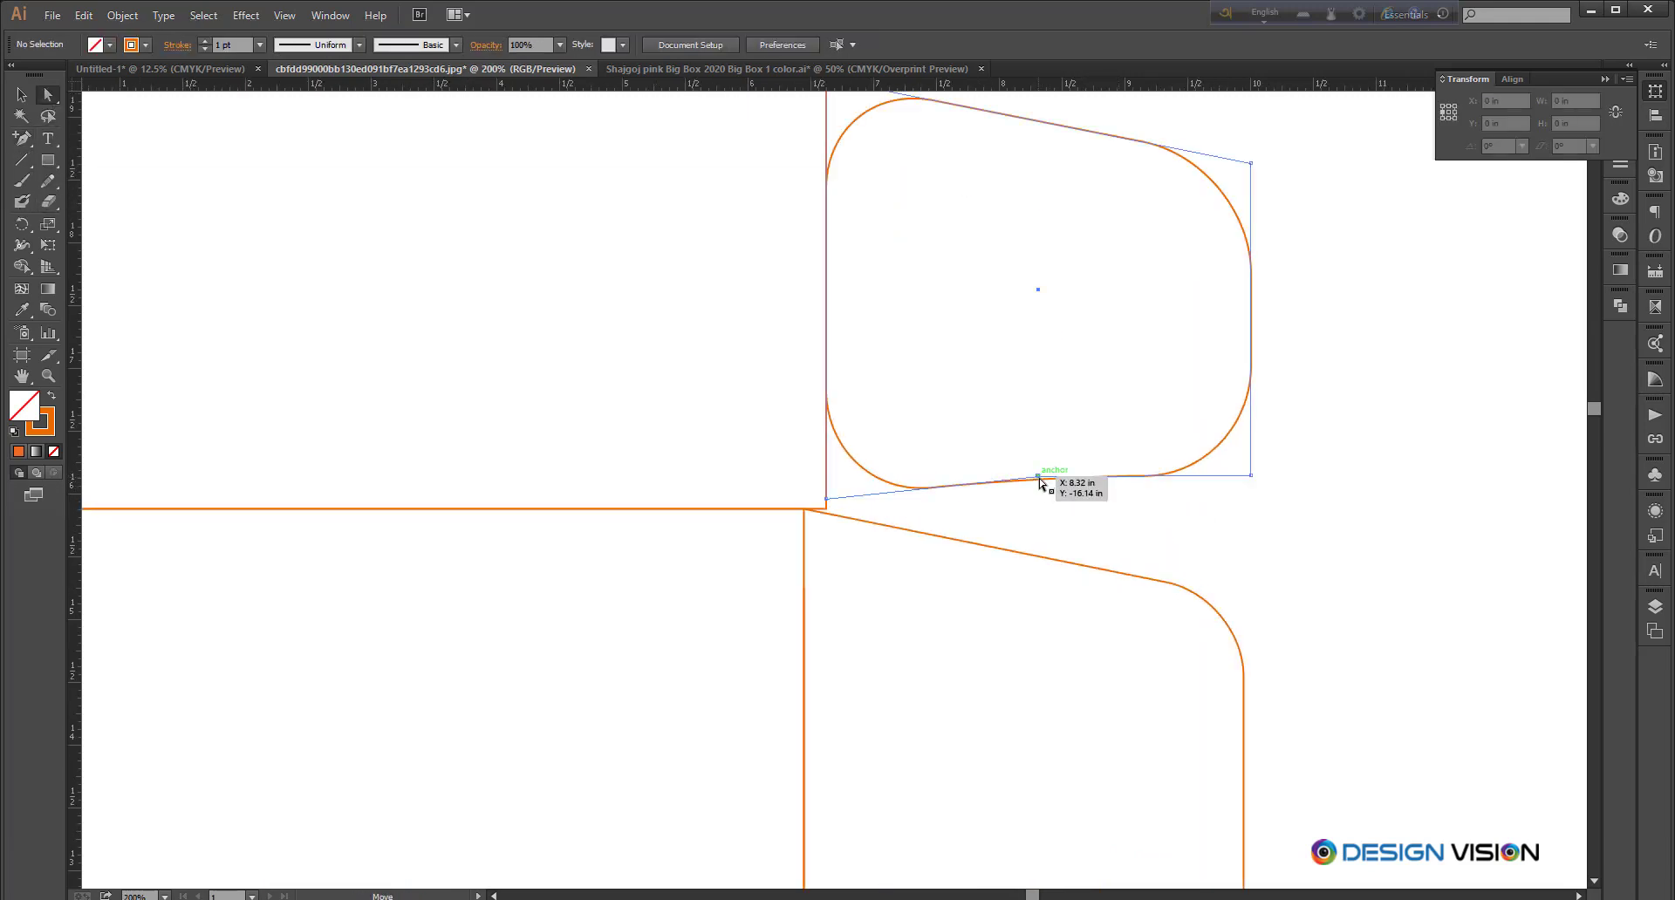
scroll(1096, 490, down, 2)
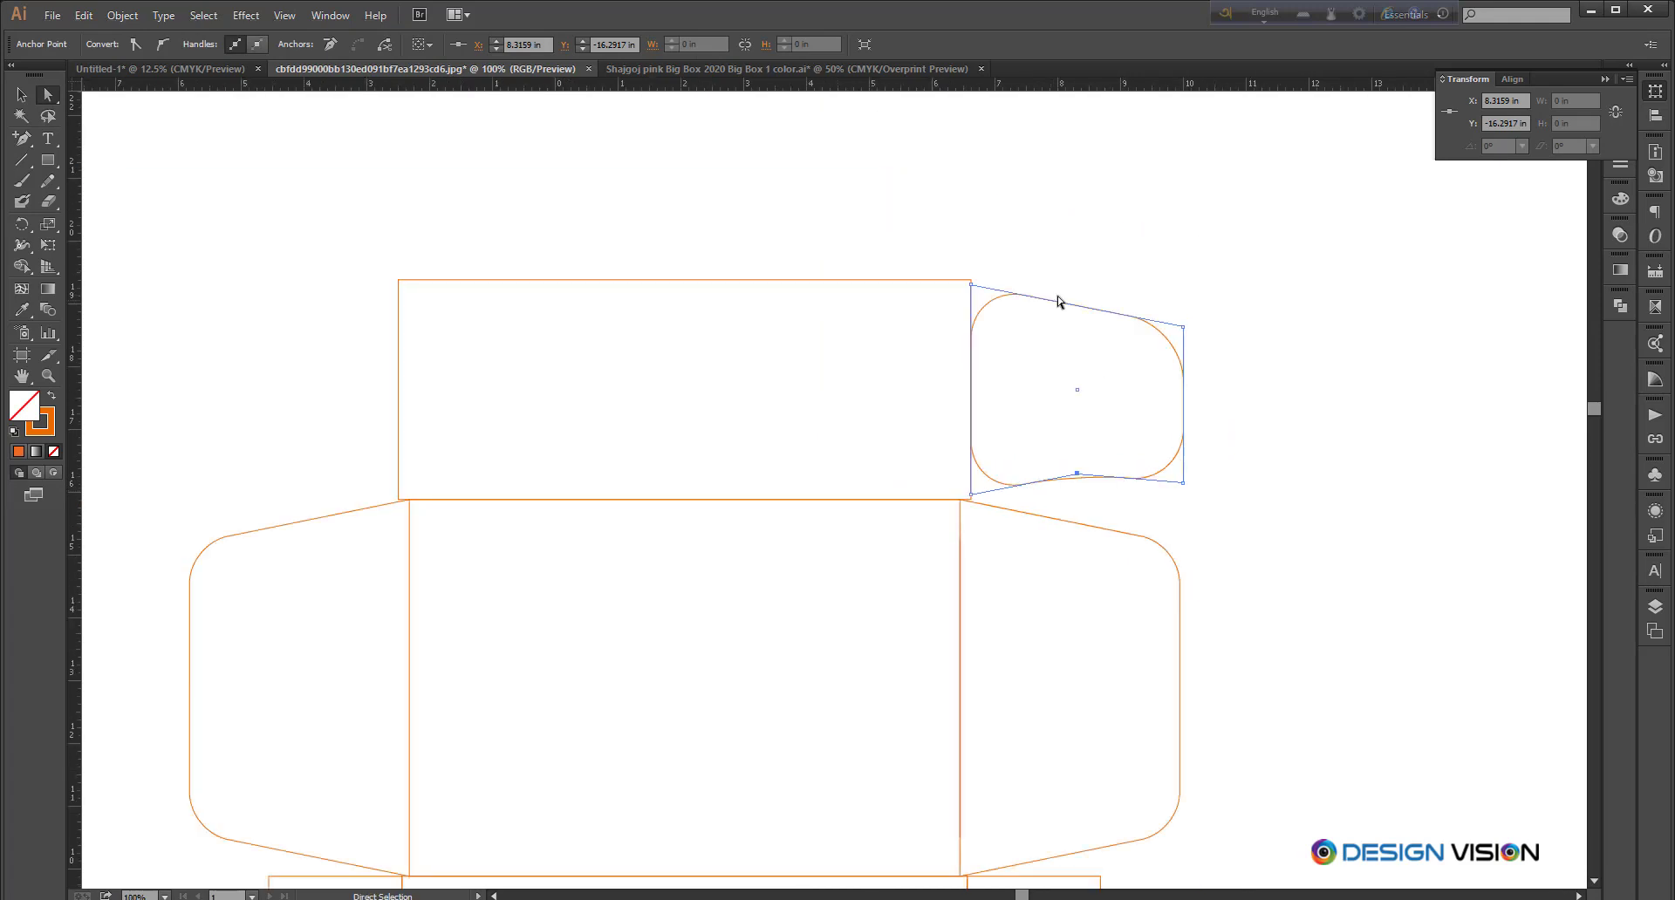
Step: Add an anchor point midway along the flap's upper edge and raise it to Y about -19.17 in
click(26, 138)
key(a)
drag(1080, 306, 1080, 294)
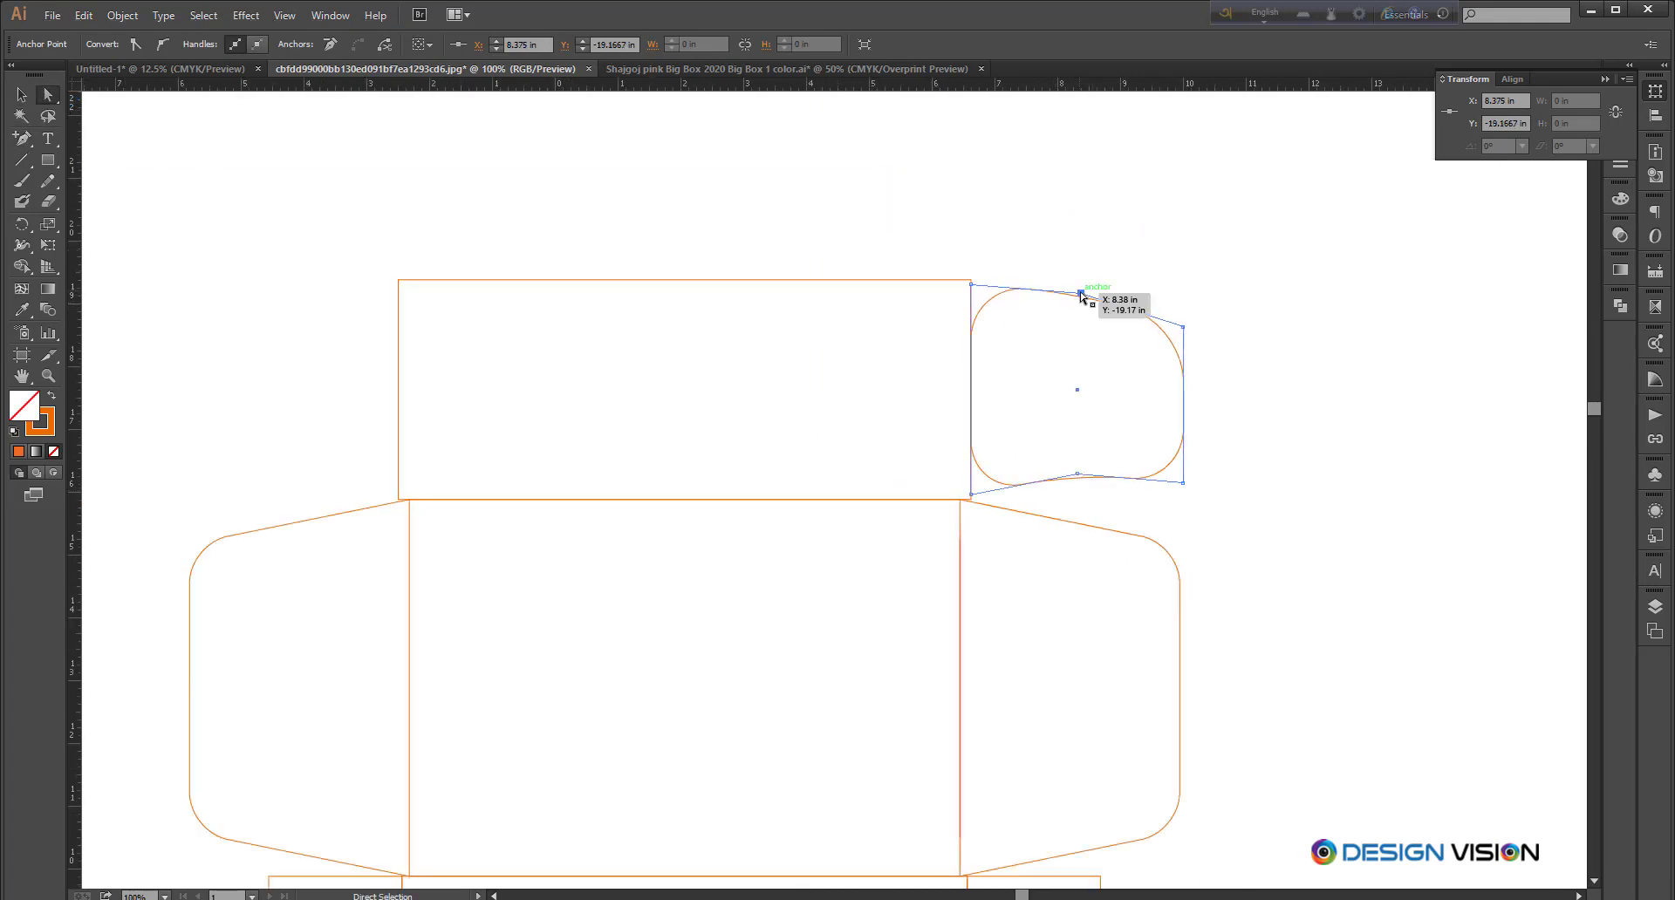
Step: Bring the flap's outer corners closer together, to Y about -18.44 in for the upper one and -16.35 in for the lower one
drag(1183, 326, 1183, 341)
drag(1184, 485, 1184, 473)
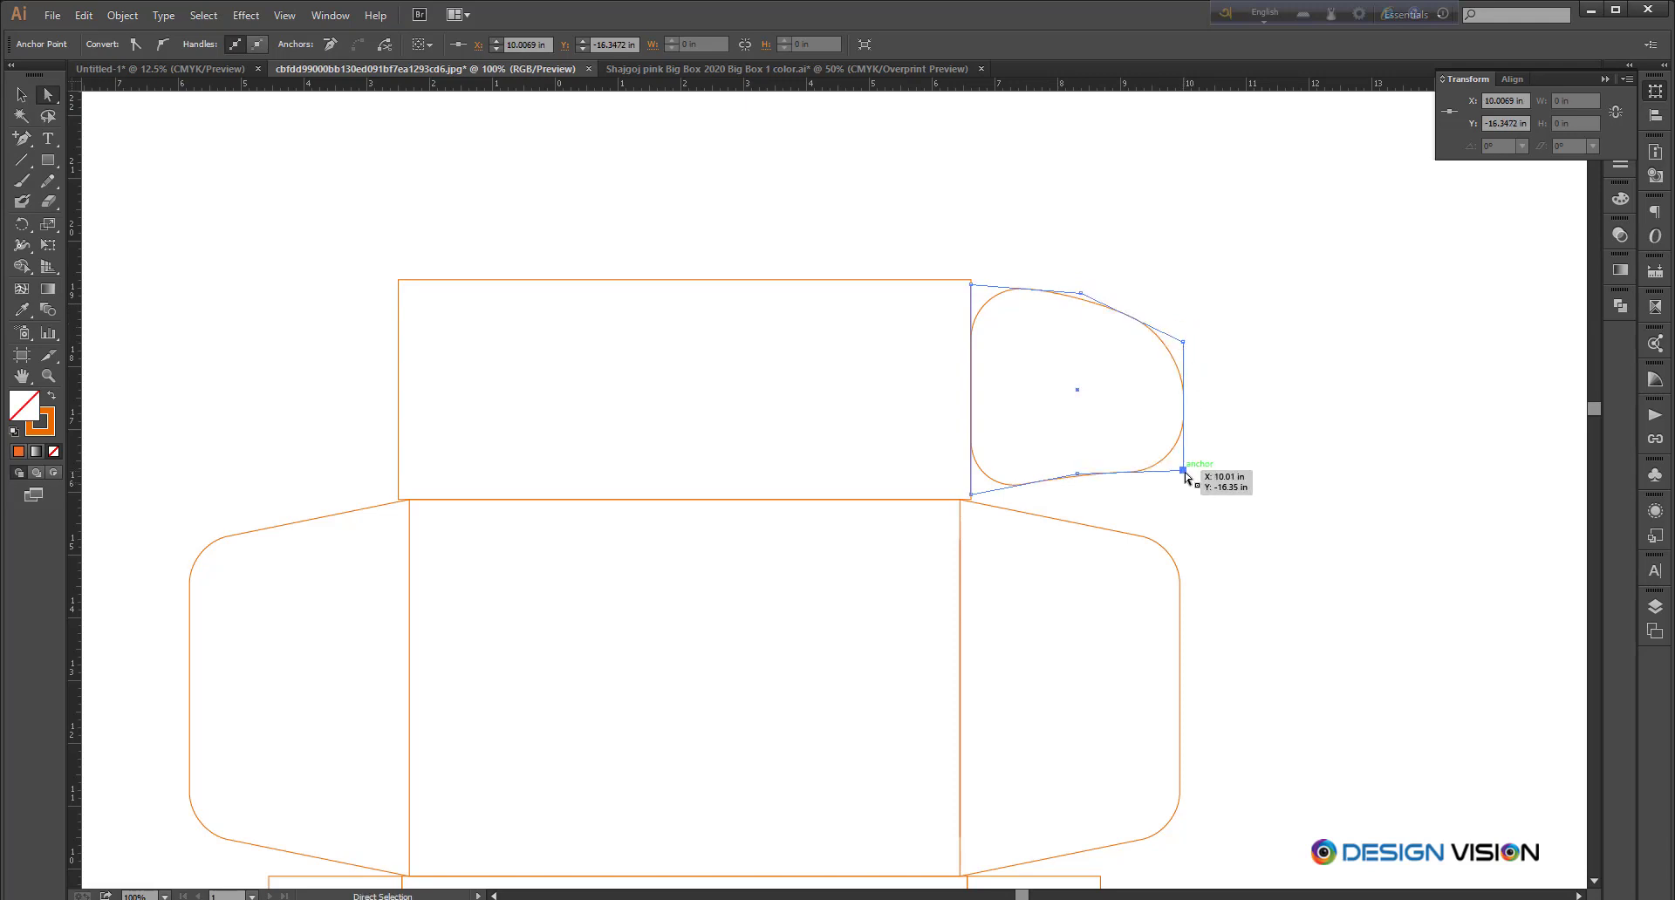
mouse_move(1184, 342)
mouse_down()
mouse_move(1196, 378)
mouse_move(1187, 342)
mouse_up()
click(1242, 460)
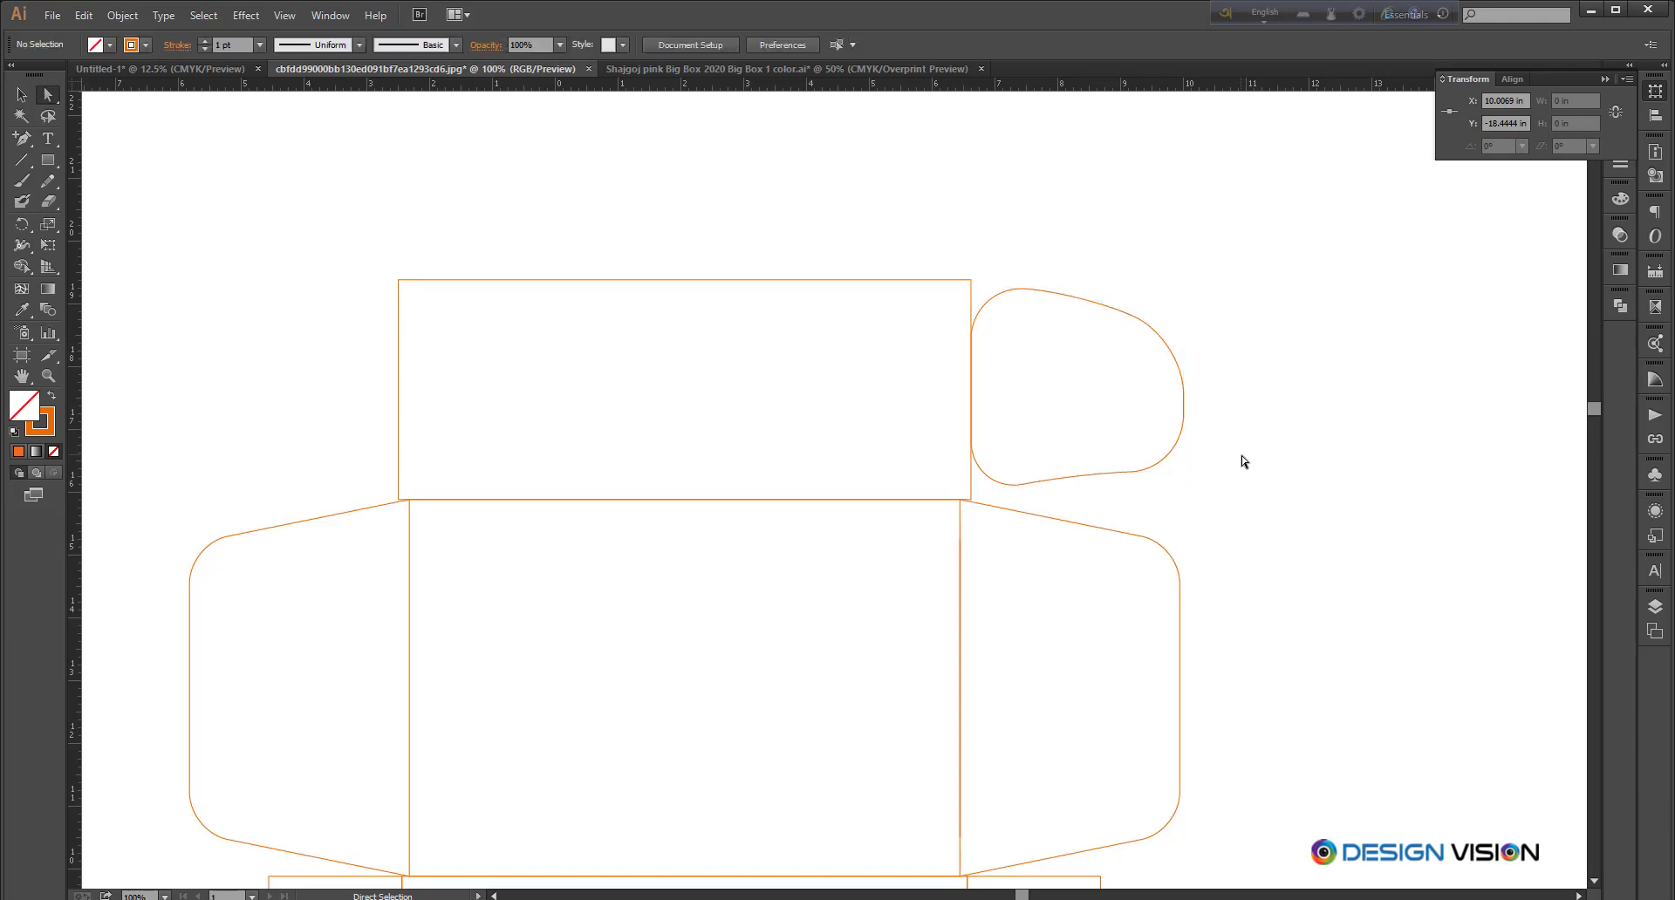
Step: Raise the anchor point in the middle of the flap's lower edge by about another 0.2 in
click(1096, 474)
drag(1077, 474, 1076, 462)
click(1231, 496)
Step: Expand the appearance of the rounded side flap into an editable outline
mouse_move(1190, 429)
mouse_down()
mouse_move(1205, 469)
mouse_move(1210, 455)
mouse_up()
key(v)
drag(1020, 286, 1089, 395)
click(119, 16)
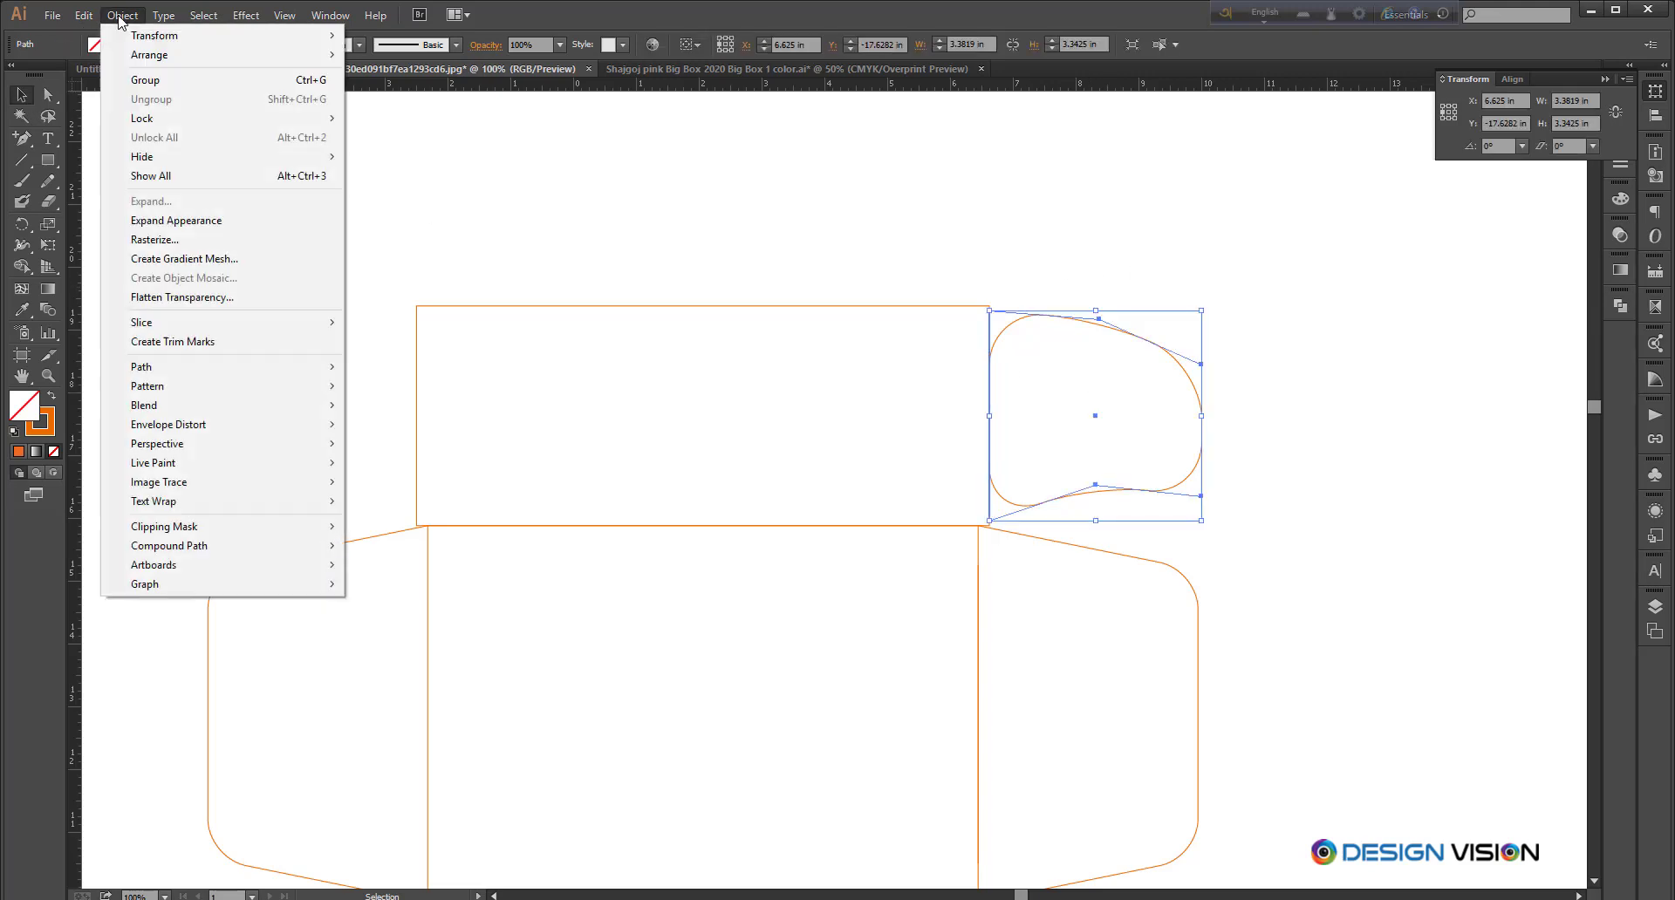
click(187, 219)
click(1036, 285)
click(1078, 320)
Step: Examine the expanded flap's outline where it meets the top panel's side edge
scroll(1088, 461, up, 1)
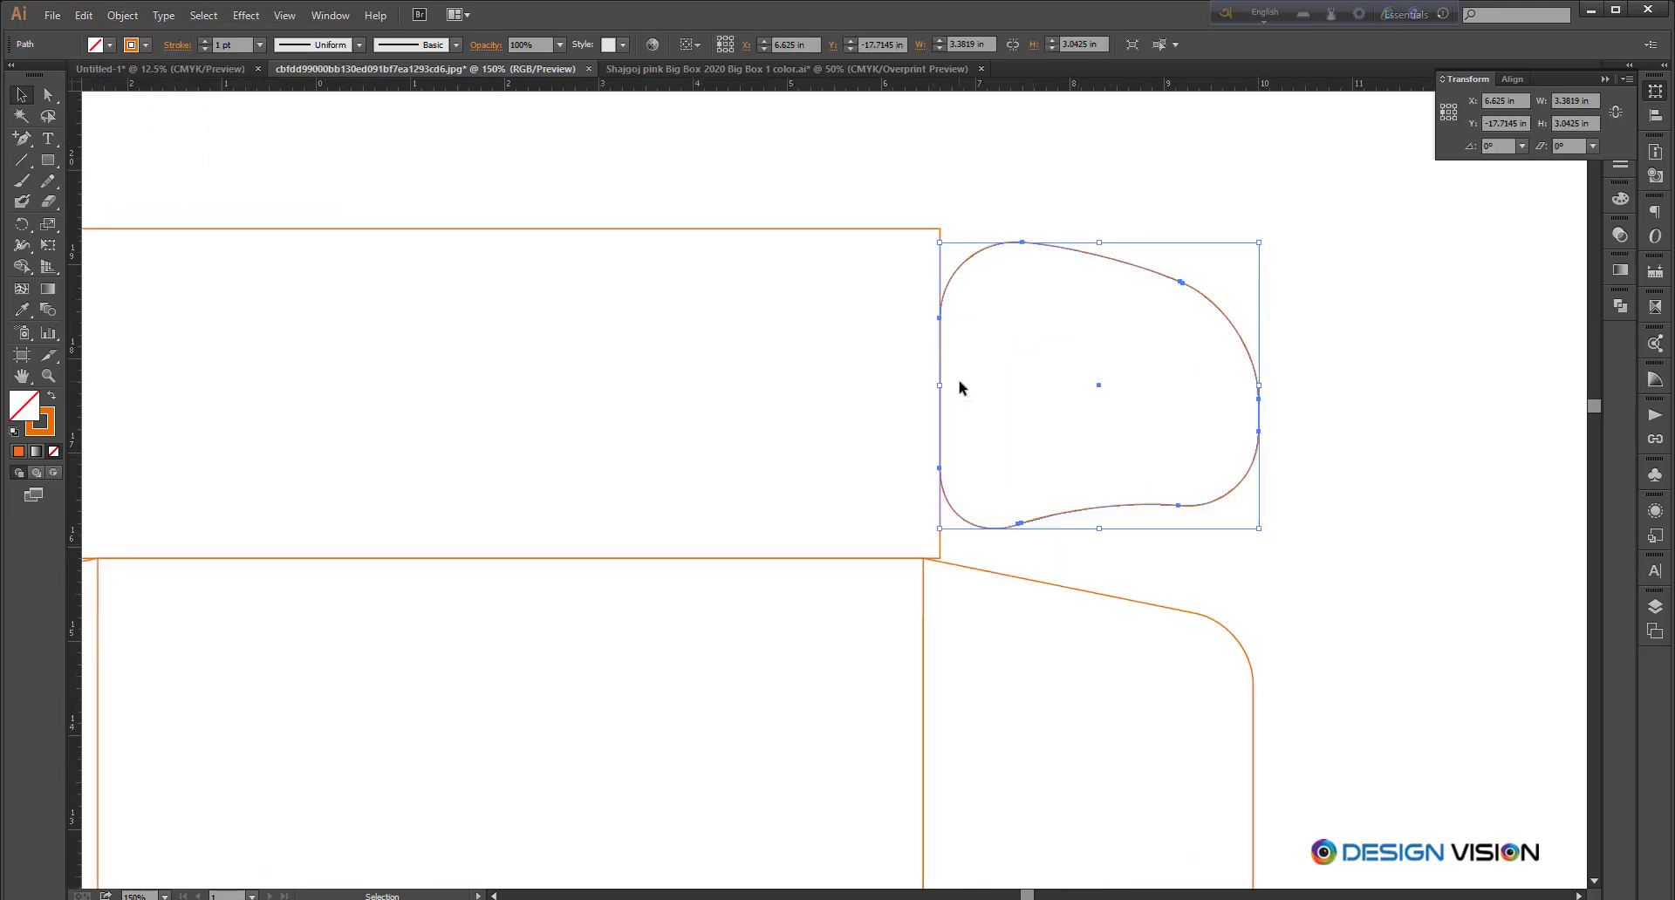
scroll(1282, 408, down, 1)
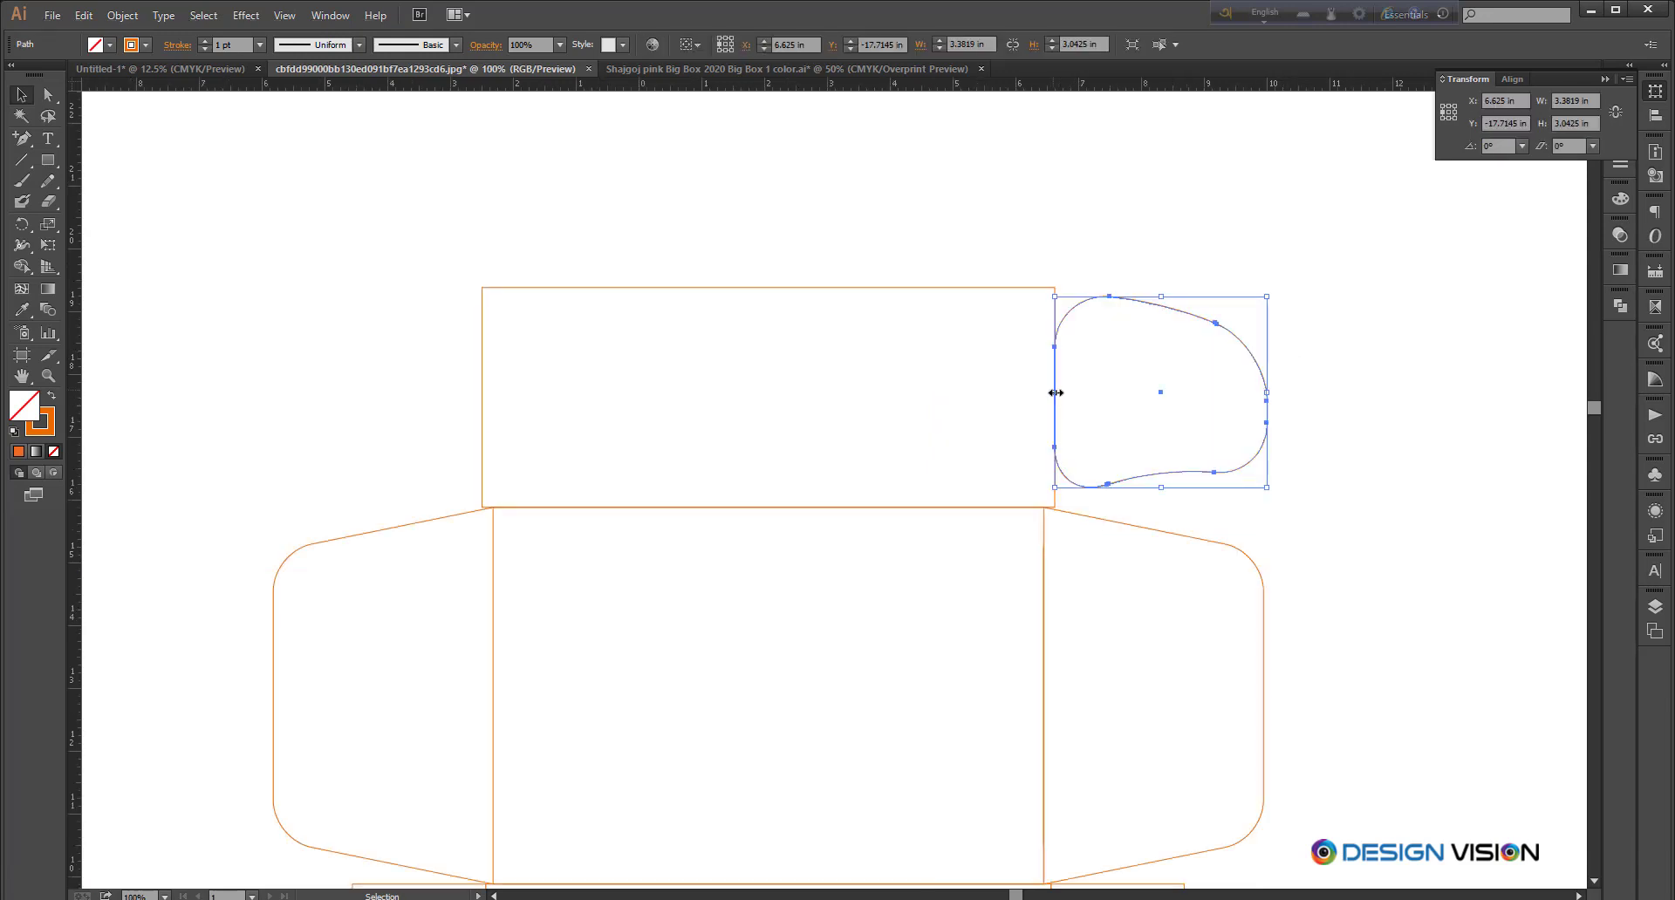
click(1085, 252)
drag(1162, 312, 1081, 306)
click(1081, 305)
scroll(1044, 290, up, 1)
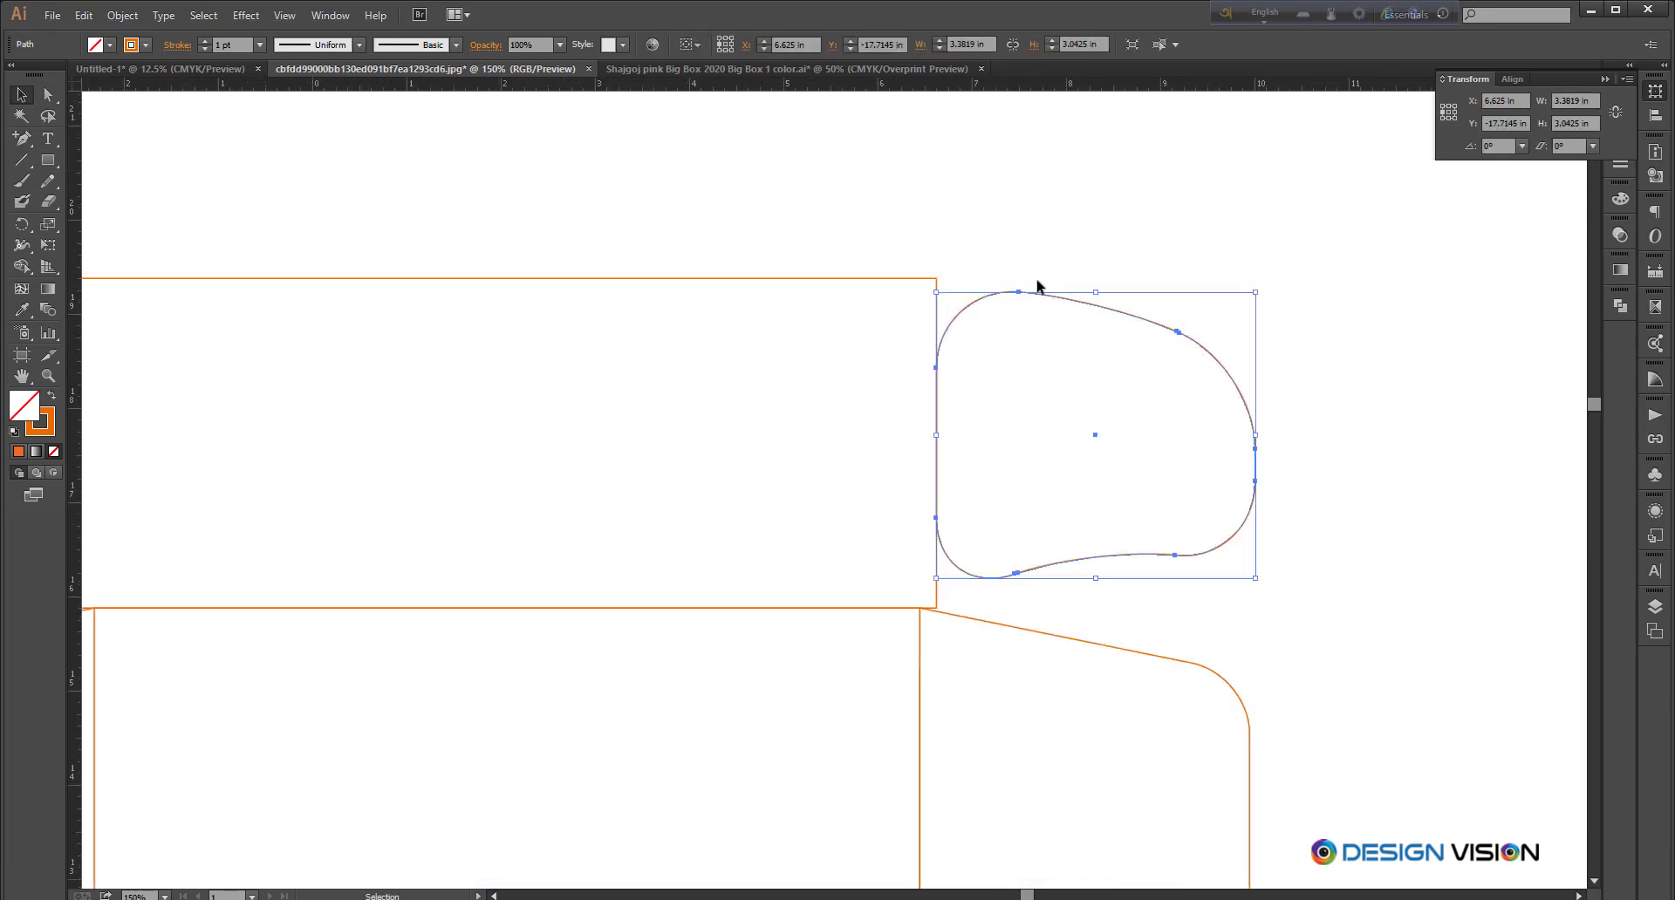
scroll(1012, 270, up, 1)
scroll(1016, 314, down, 2)
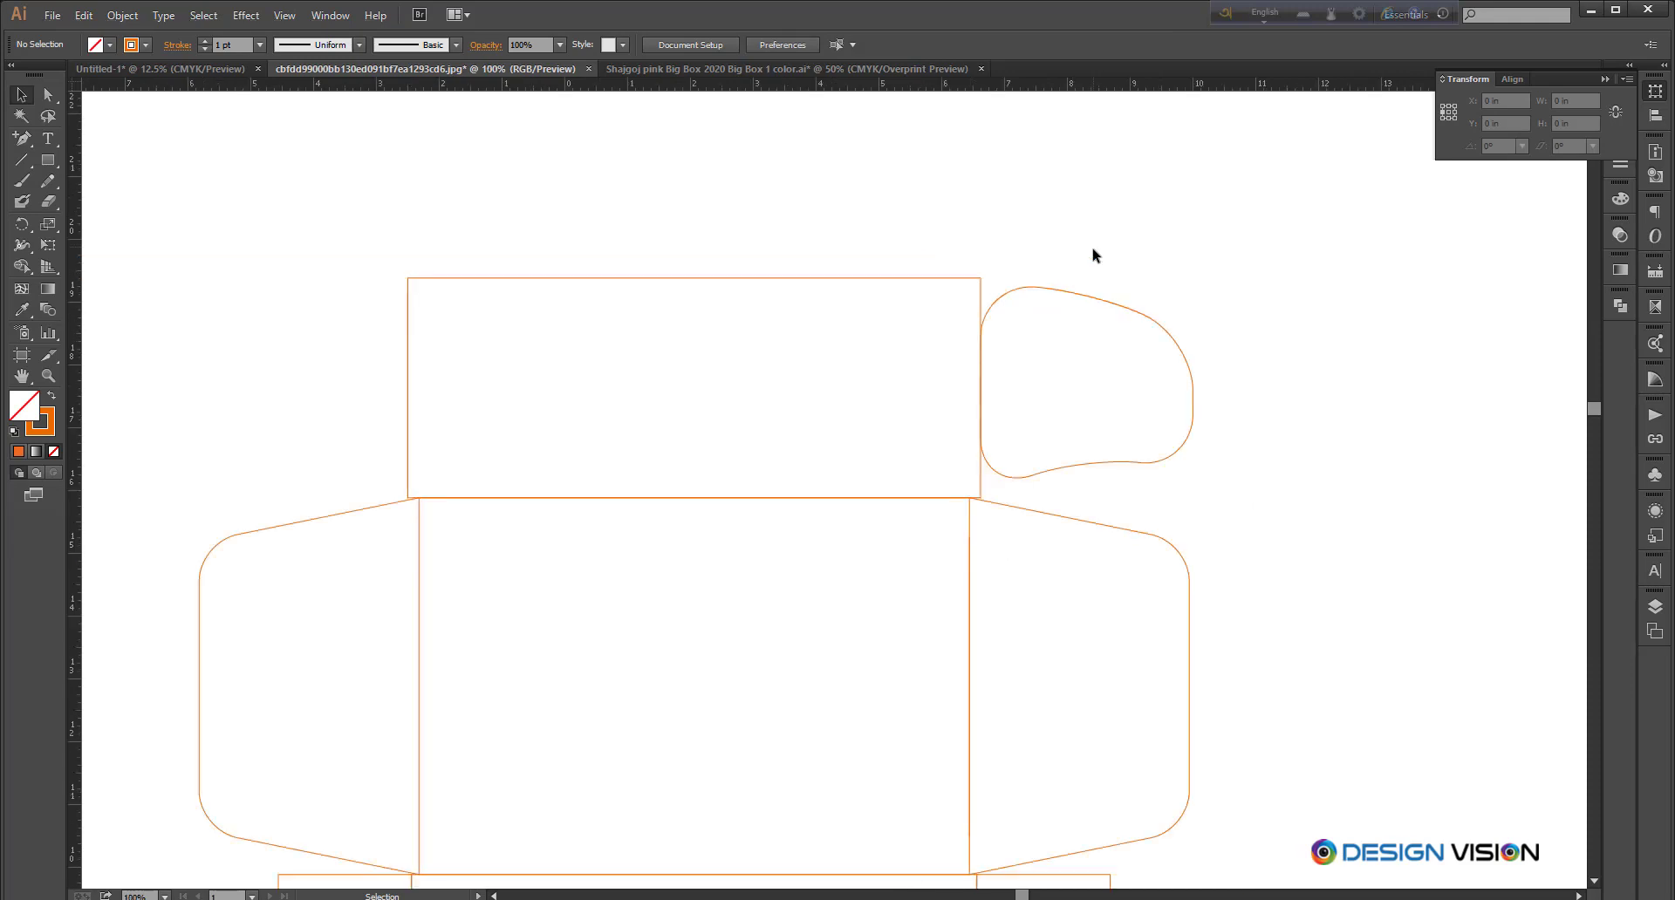
Step: Delete the flap's two rounded corner segments next to the top panel, leaving its outer curve open
click(48, 95)
click(992, 269)
click(1002, 294)
key(Delete)
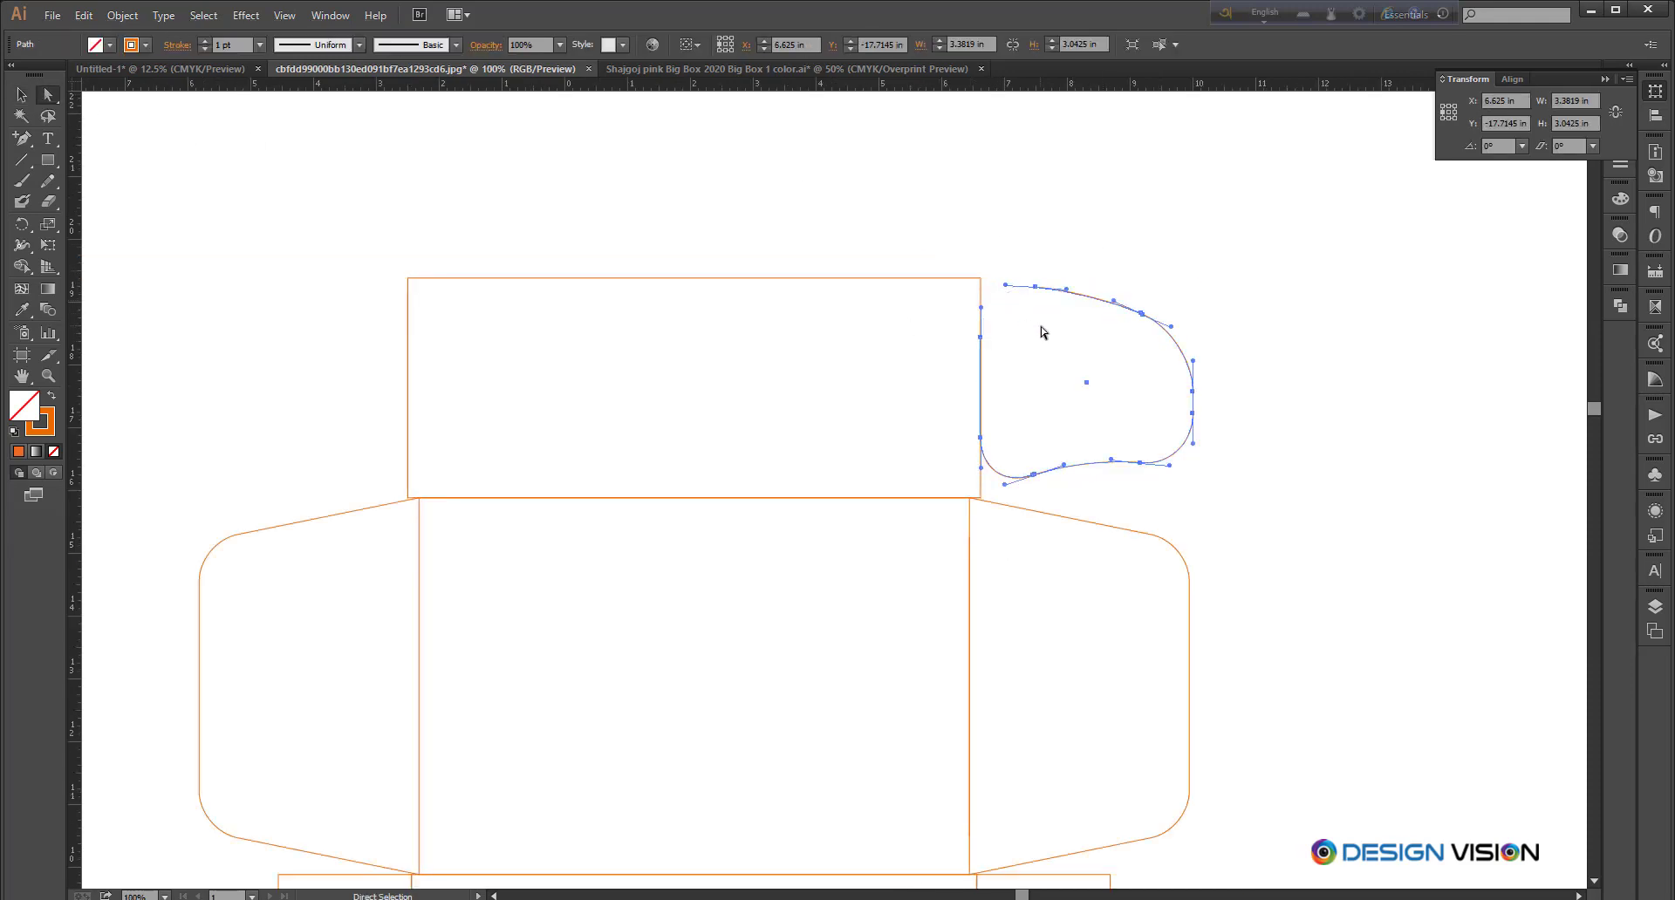
click(996, 246)
click(1003, 474)
key(Delete)
click(1179, 490)
Step: Draw a horizontal line about 0.9 in long from the flap curve's open upper end to the top panel's side edge
drag(1230, 482, 1321, 485)
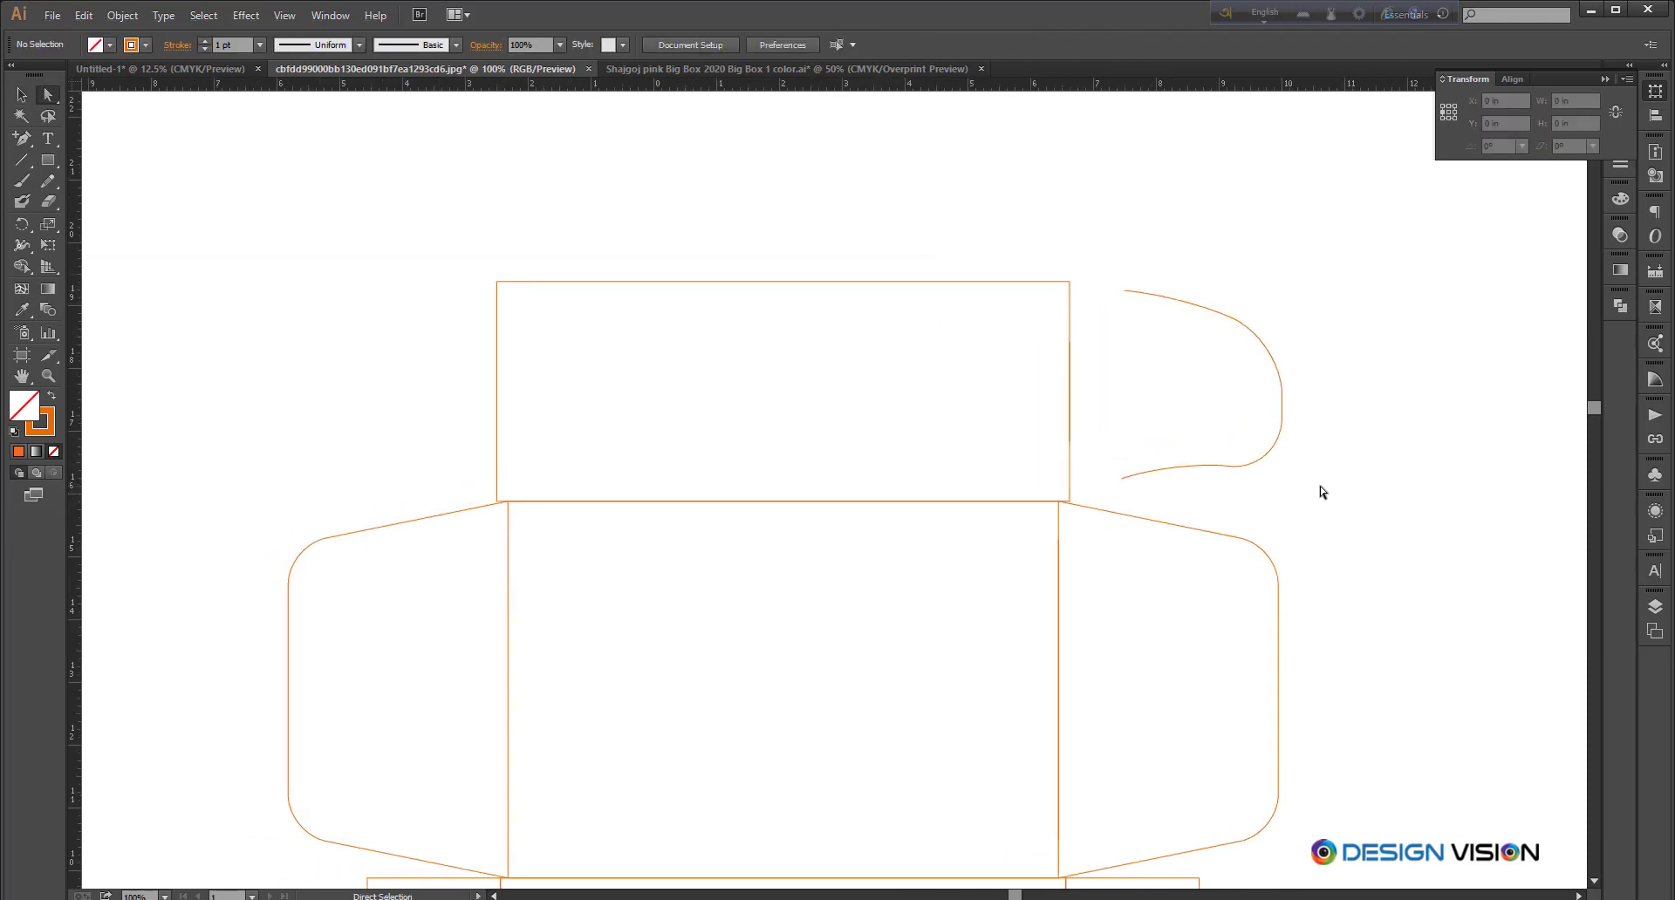
scroll(1083, 323, up, 1)
drag(1144, 269, 1015, 275)
click(1161, 223)
key(ctrl+z)
scroll(1080, 247, up, 2)
scroll(1081, 253, down, 1)
key(backslash)
click(21, 94)
click(1011, 211)
scroll(1006, 209, down, 1)
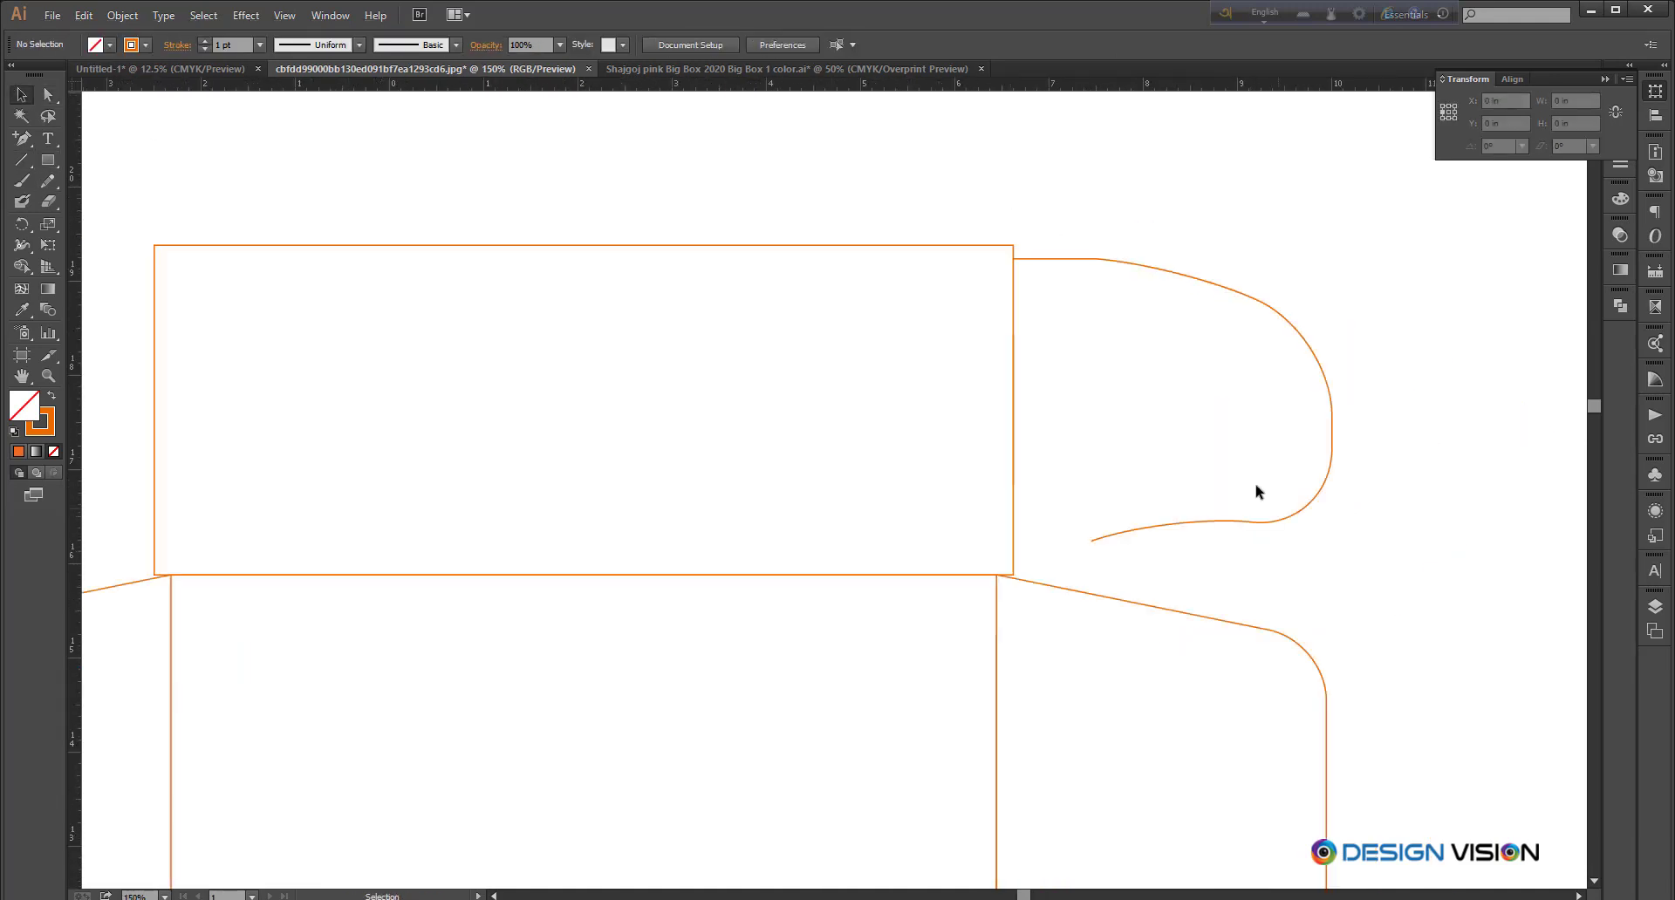
Step: Draw a sloping line about 0.83 in wide and 0.3 in high from the flap curve's lower end to the top panel's side edge
drag(1256, 490, 1246, 446)
scroll(1009, 541, up, 1)
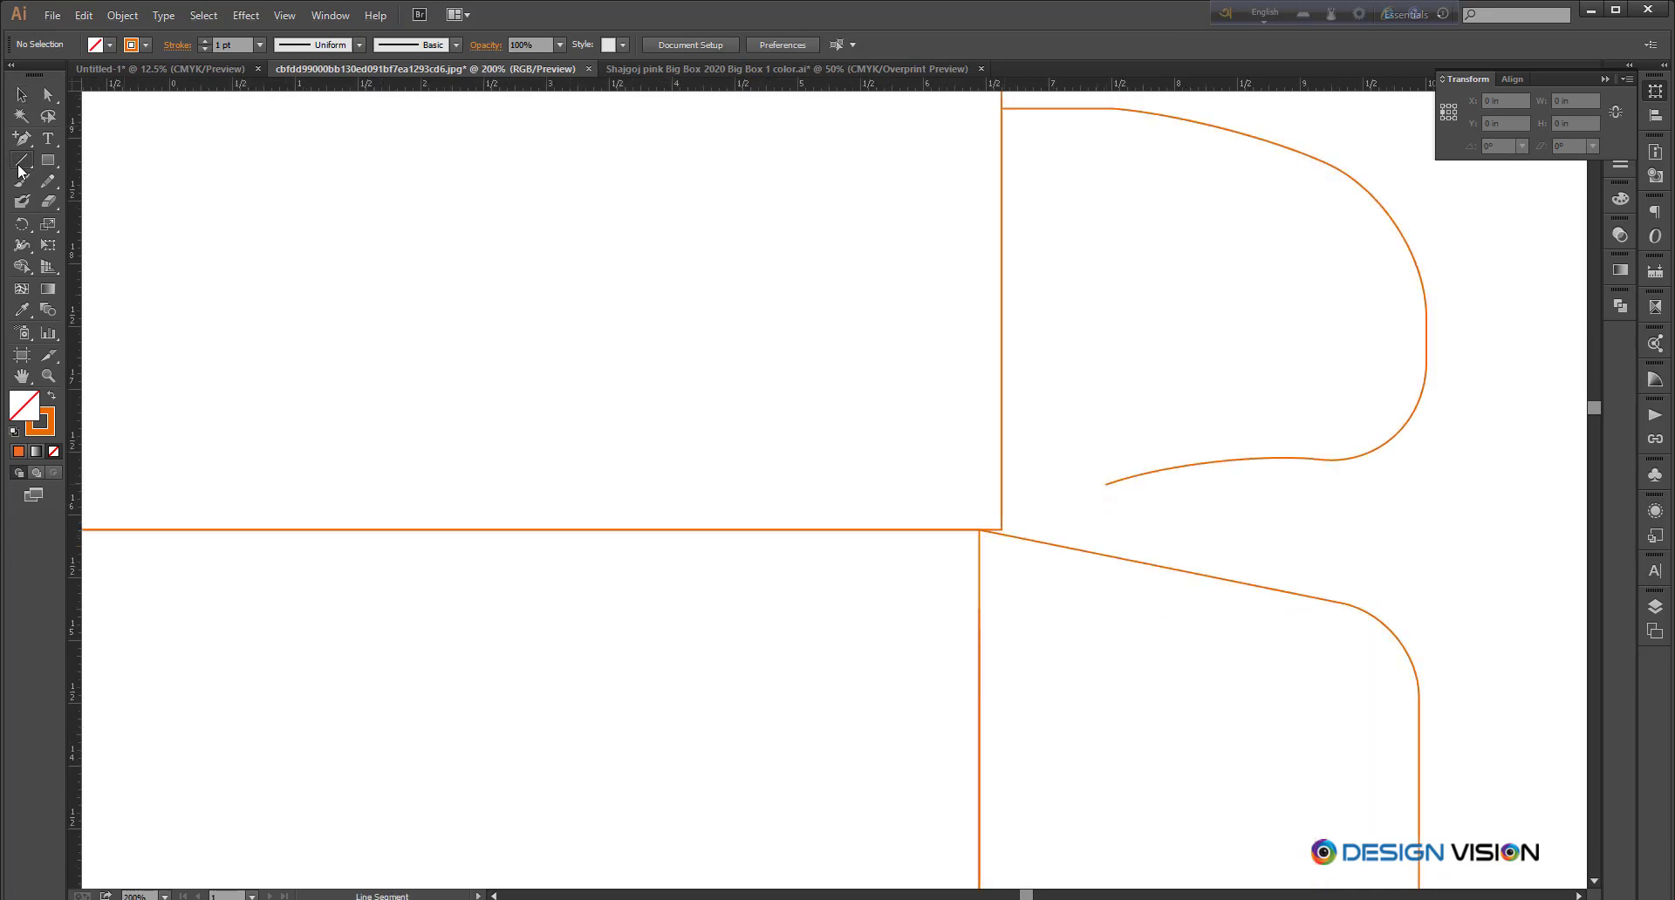
drag(1105, 484, 1001, 521)
click(20, 99)
click(959, 514)
scroll(1008, 536, down, 4)
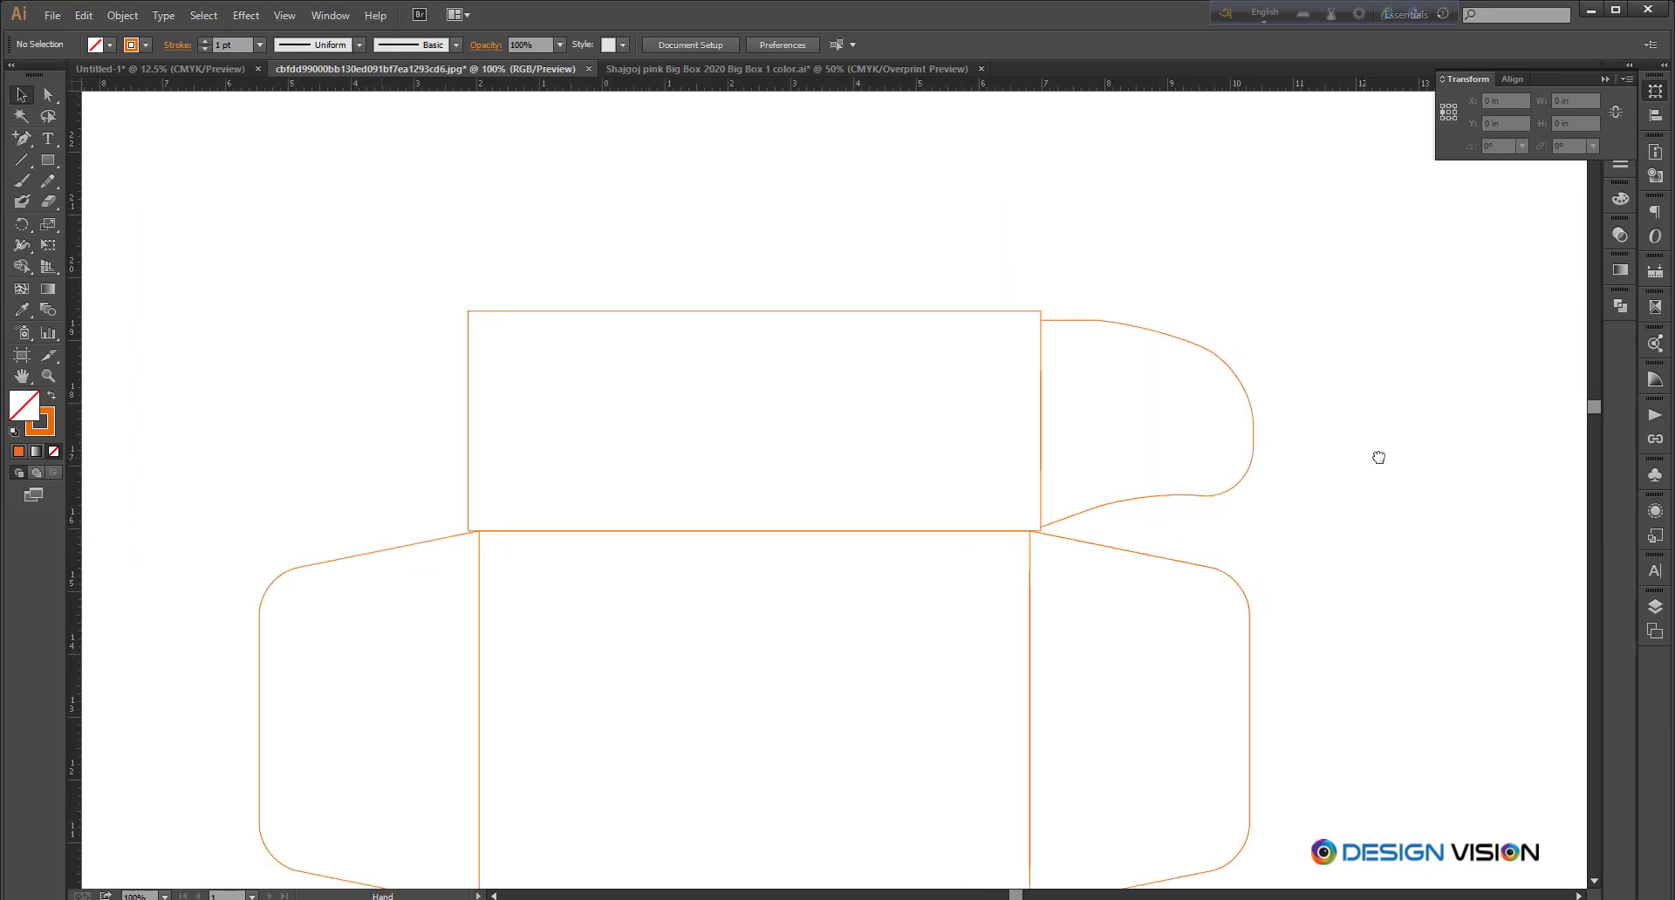
Step: Group the flap's outer curve with its two connecting lines
scroll(1202, 476, up, 1)
drag(1049, 342, 1138, 507)
scroll(1136, 508, up, 1)
key(ctrl+g)
click(1290, 511)
Step: Add an anchor point to the top panel's lower edge, at the upper right corner of the panel with the tapered flaps
scroll(1302, 465, down, 1)
drag(1253, 475, 1310, 311)
scroll(1274, 477, down, 1)
scroll(1323, 374, down, 2)
scroll(1275, 381, up, 2)
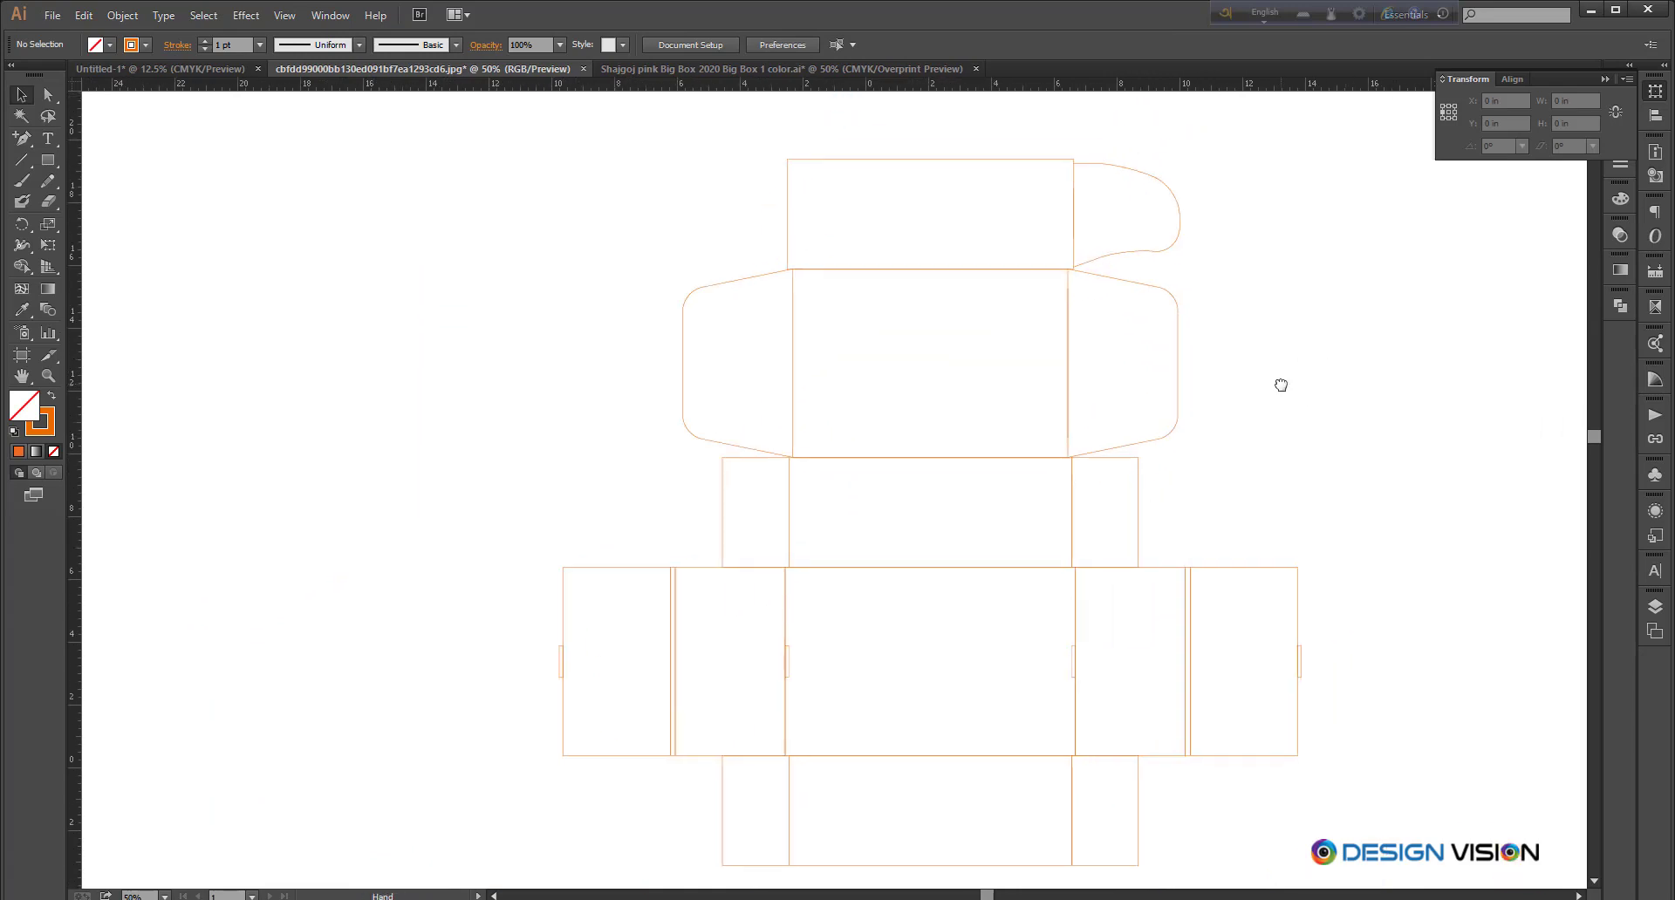
scroll(1032, 404, up, 3)
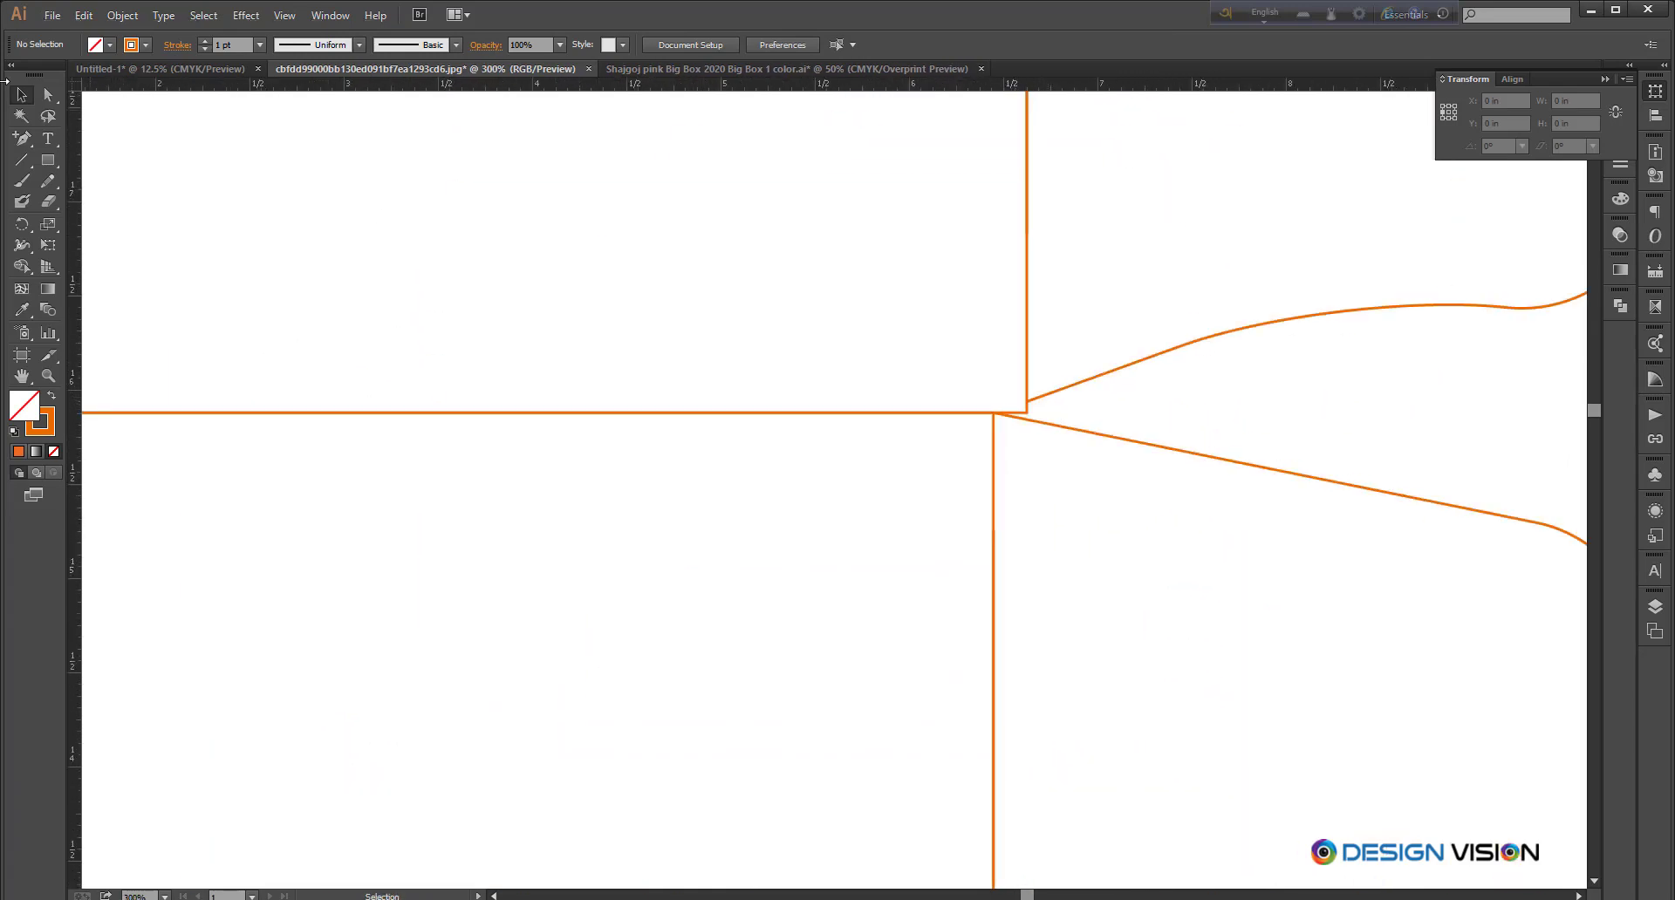
key(a)
click(1046, 397)
scroll(1007, 415, up, 3)
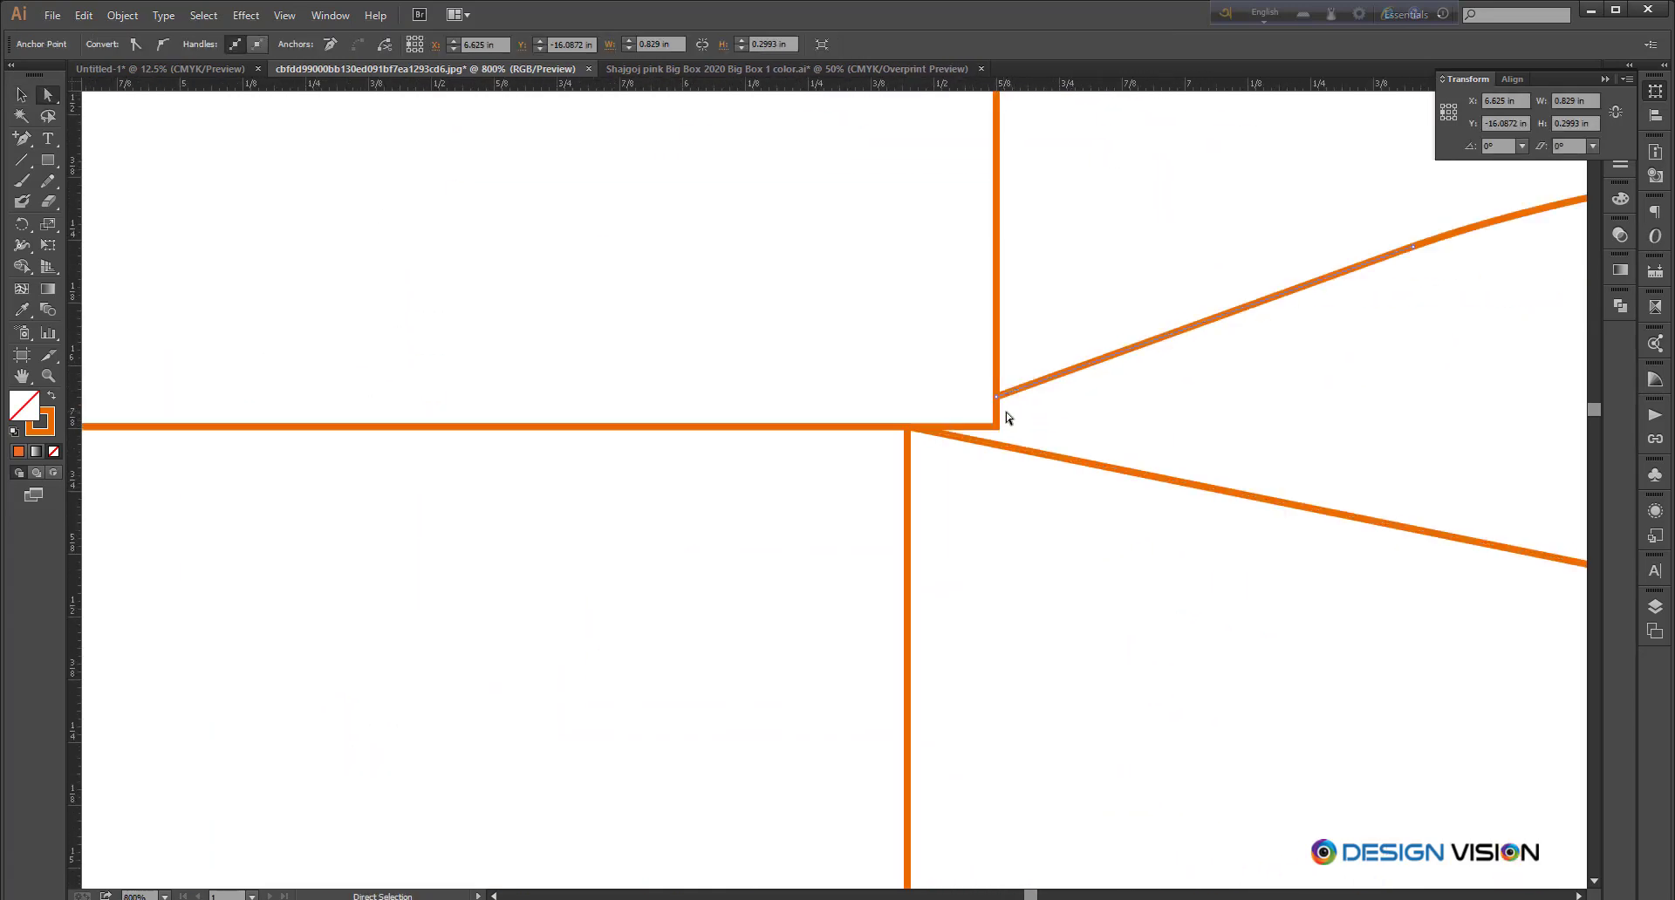
key(plus)
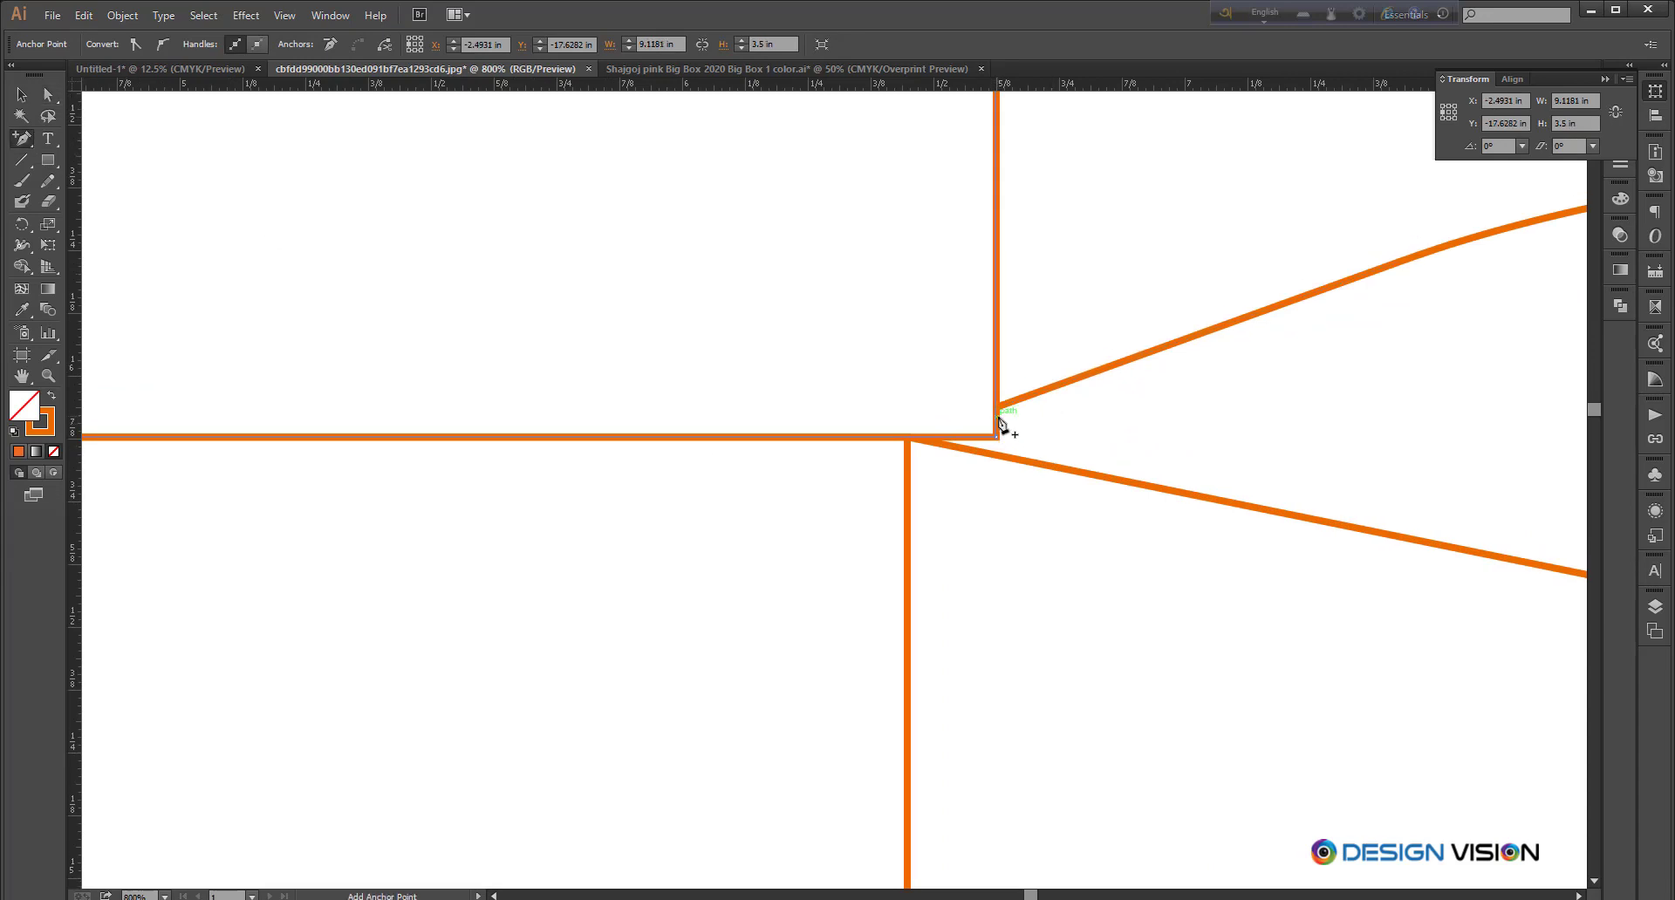
click(908, 436)
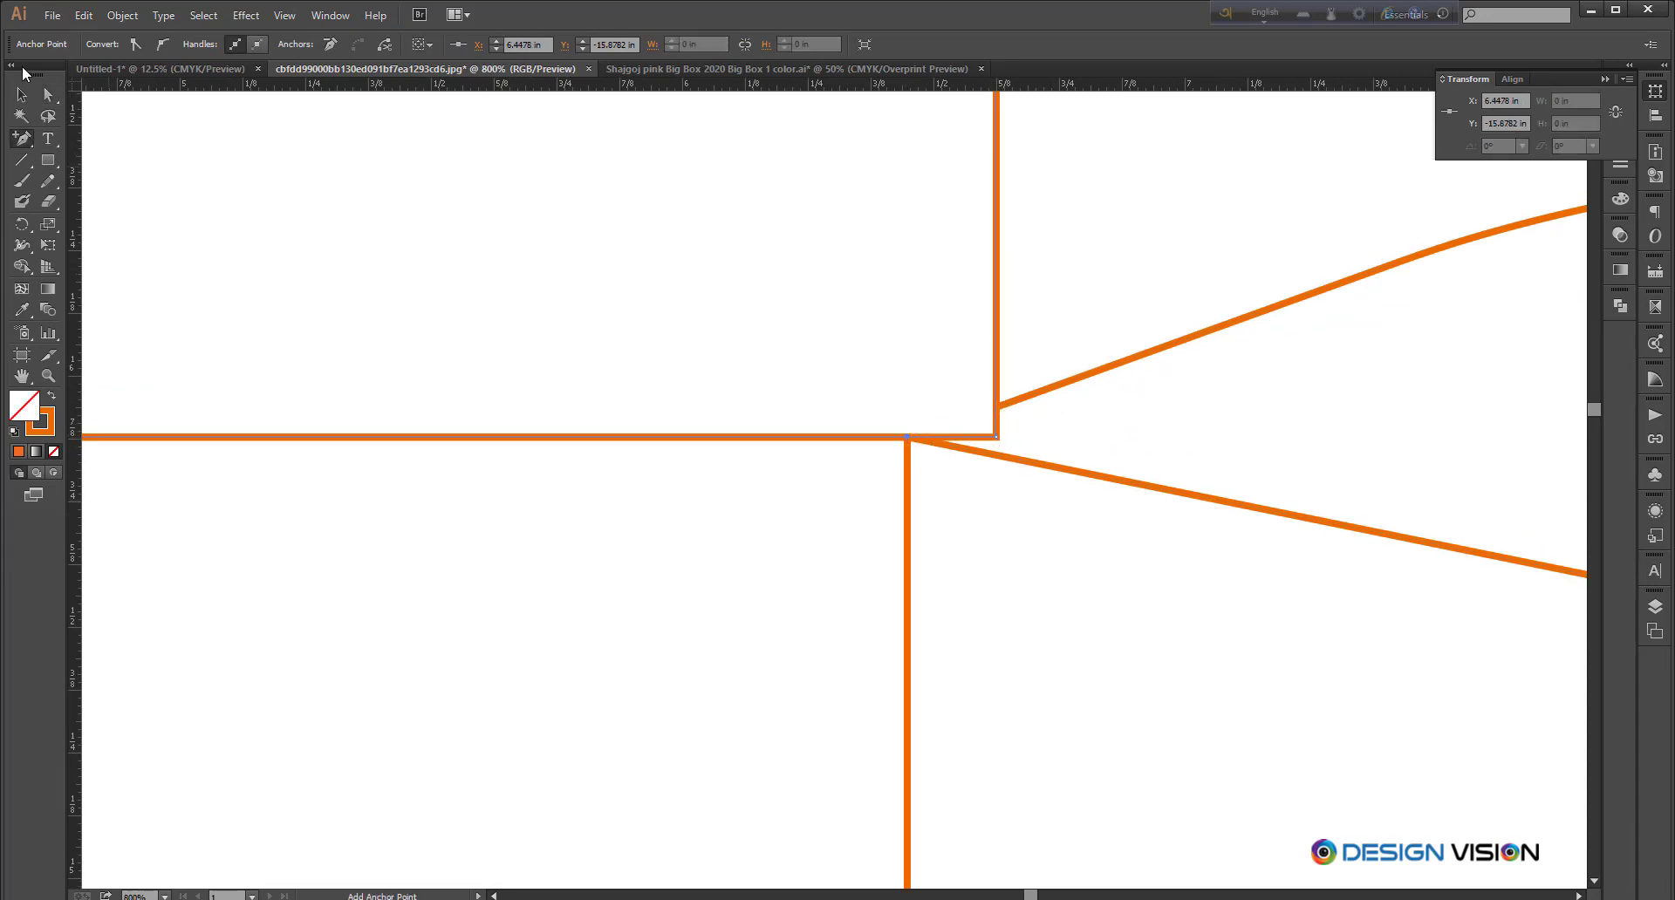
Step: Raise the top panel's lower right corner point to the end of the curved flap's sloping line
key(a)
drag(996, 436, 999, 416)
click(1069, 436)
key(ctrl+1)
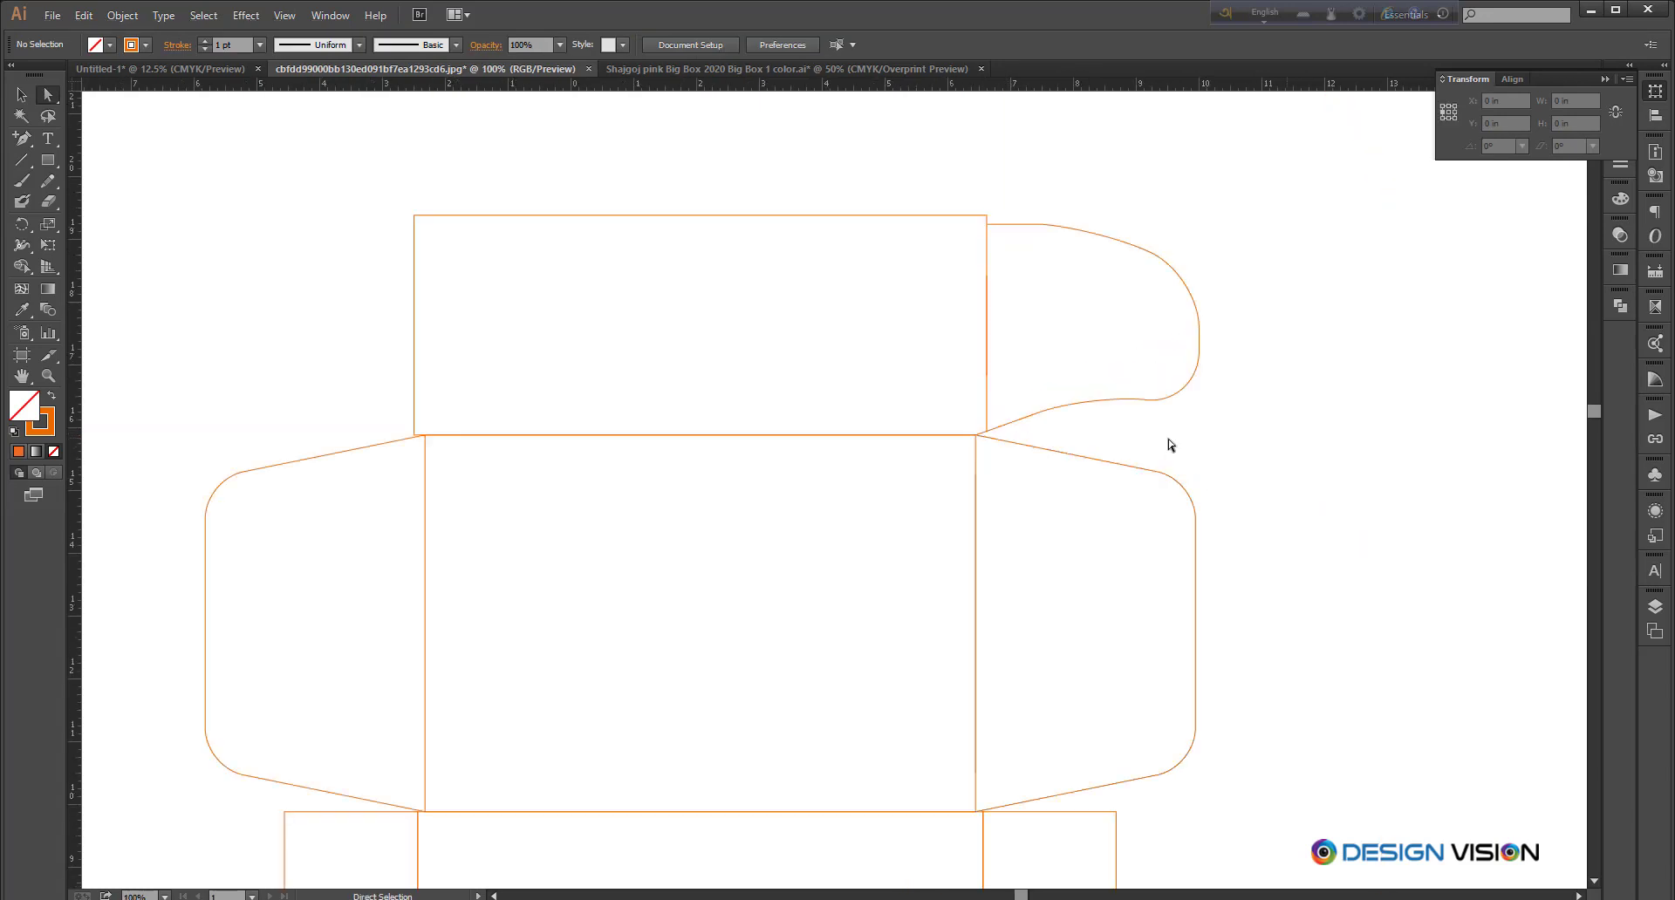
Step: Copy the grouped curved flap horizontally to the top panel's opposite side edge
drag(1016, 428, 1095, 440)
drag(1219, 241, 1274, 251)
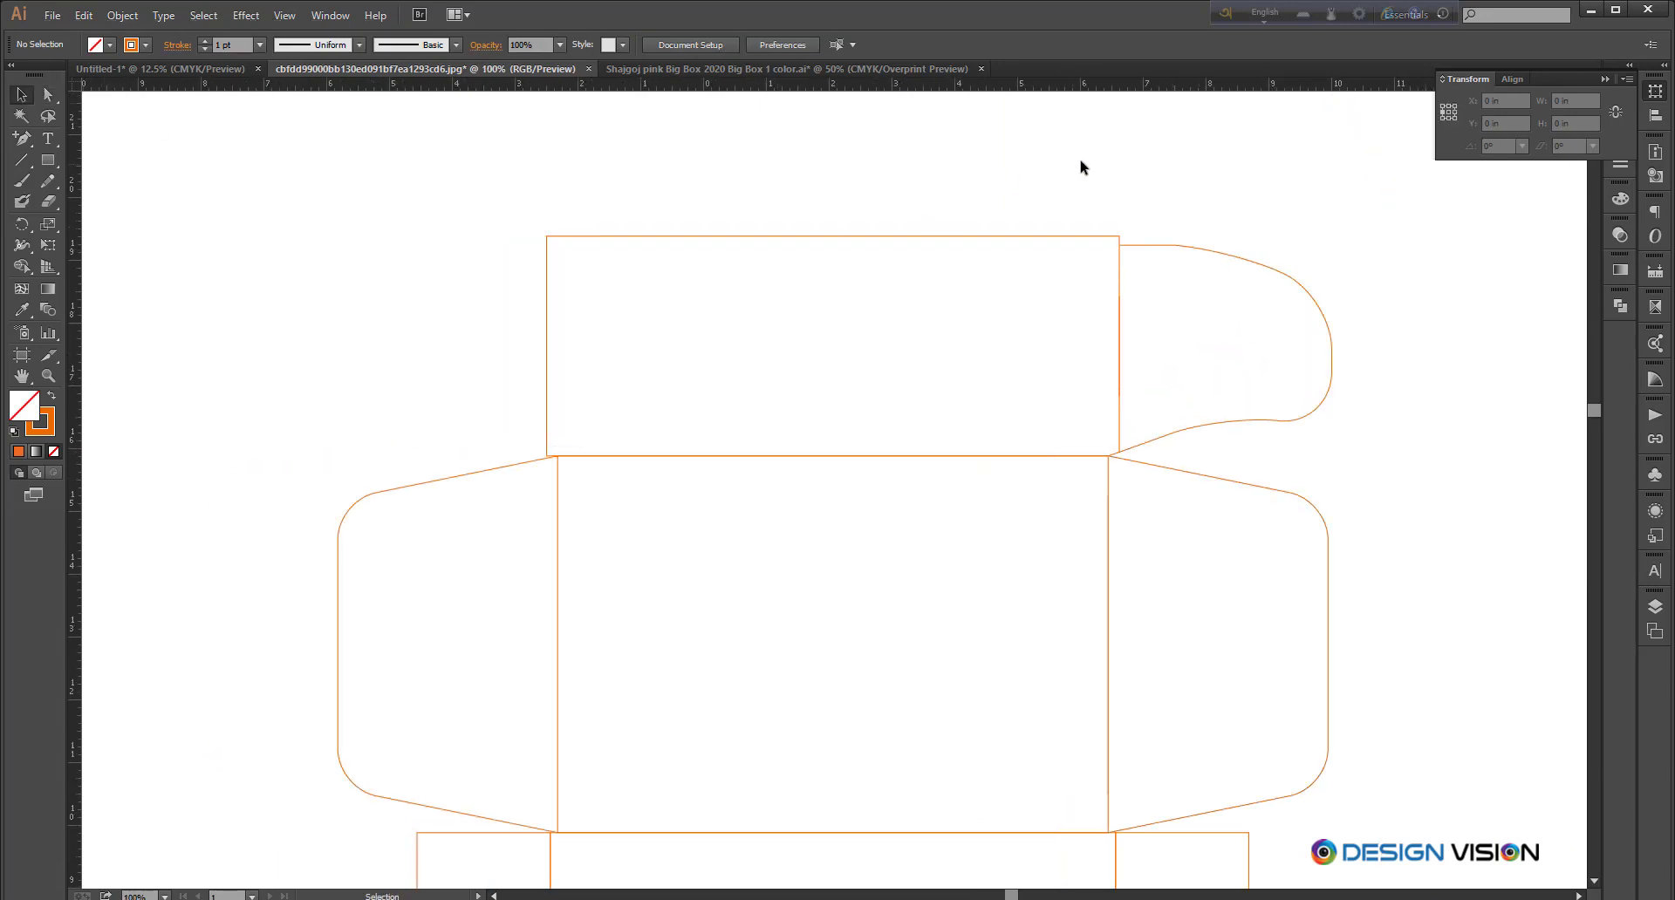
drag(1281, 187, 1398, 383)
drag(1395, 241, 1368, 276)
drag(1380, 340, 594, 342)
Step: Reflect the copied flap horizontally so its open ends meet the top panel's left side edge
drag(23, 225, 93, 248)
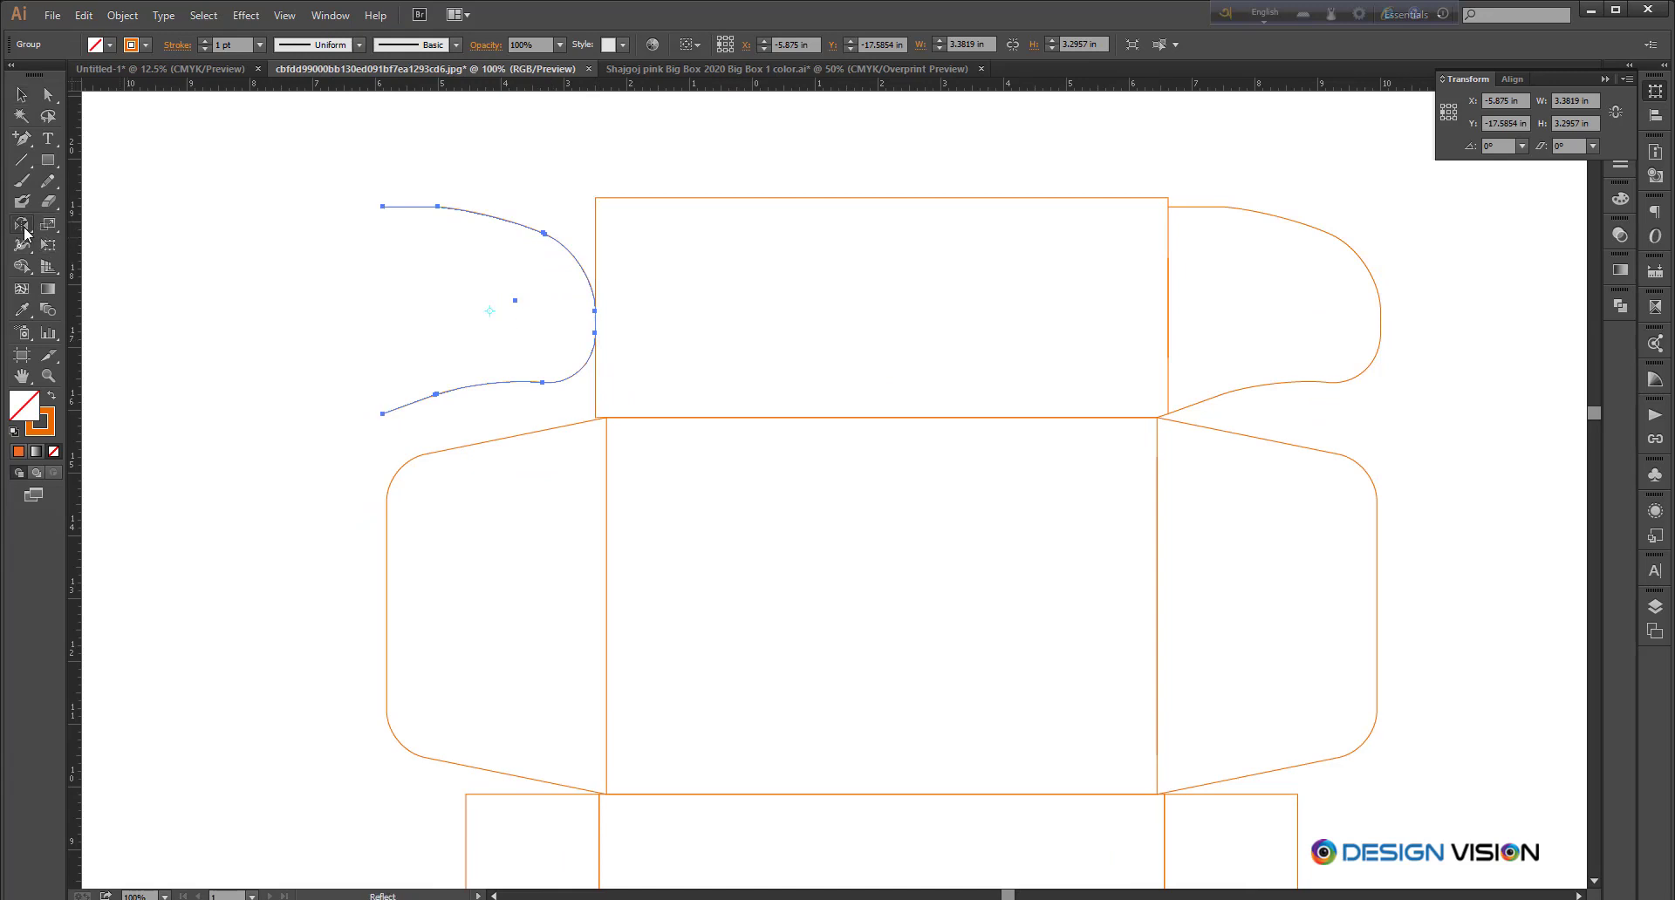
double_click(23, 228)
click(1373, 485)
click(1519, 523)
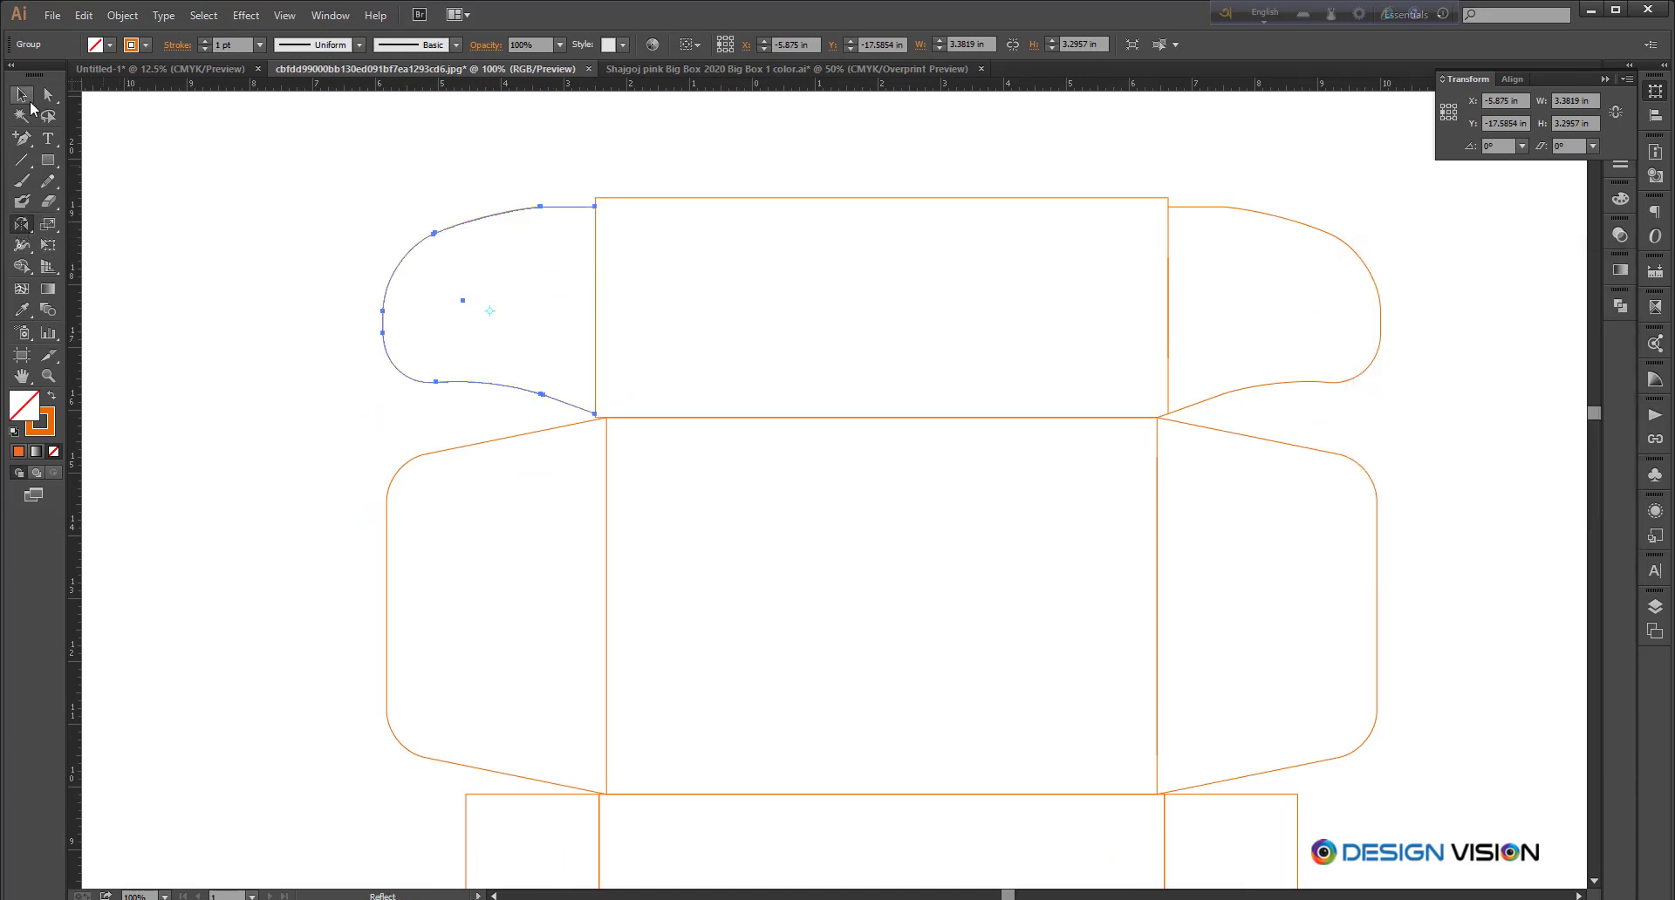
click(24, 96)
click(332, 270)
Step: Add an anchor point at the fold near the top panel's lower left corner and raise the corner to the flap's sloping line
scroll(607, 423, up, 7)
click(539, 400)
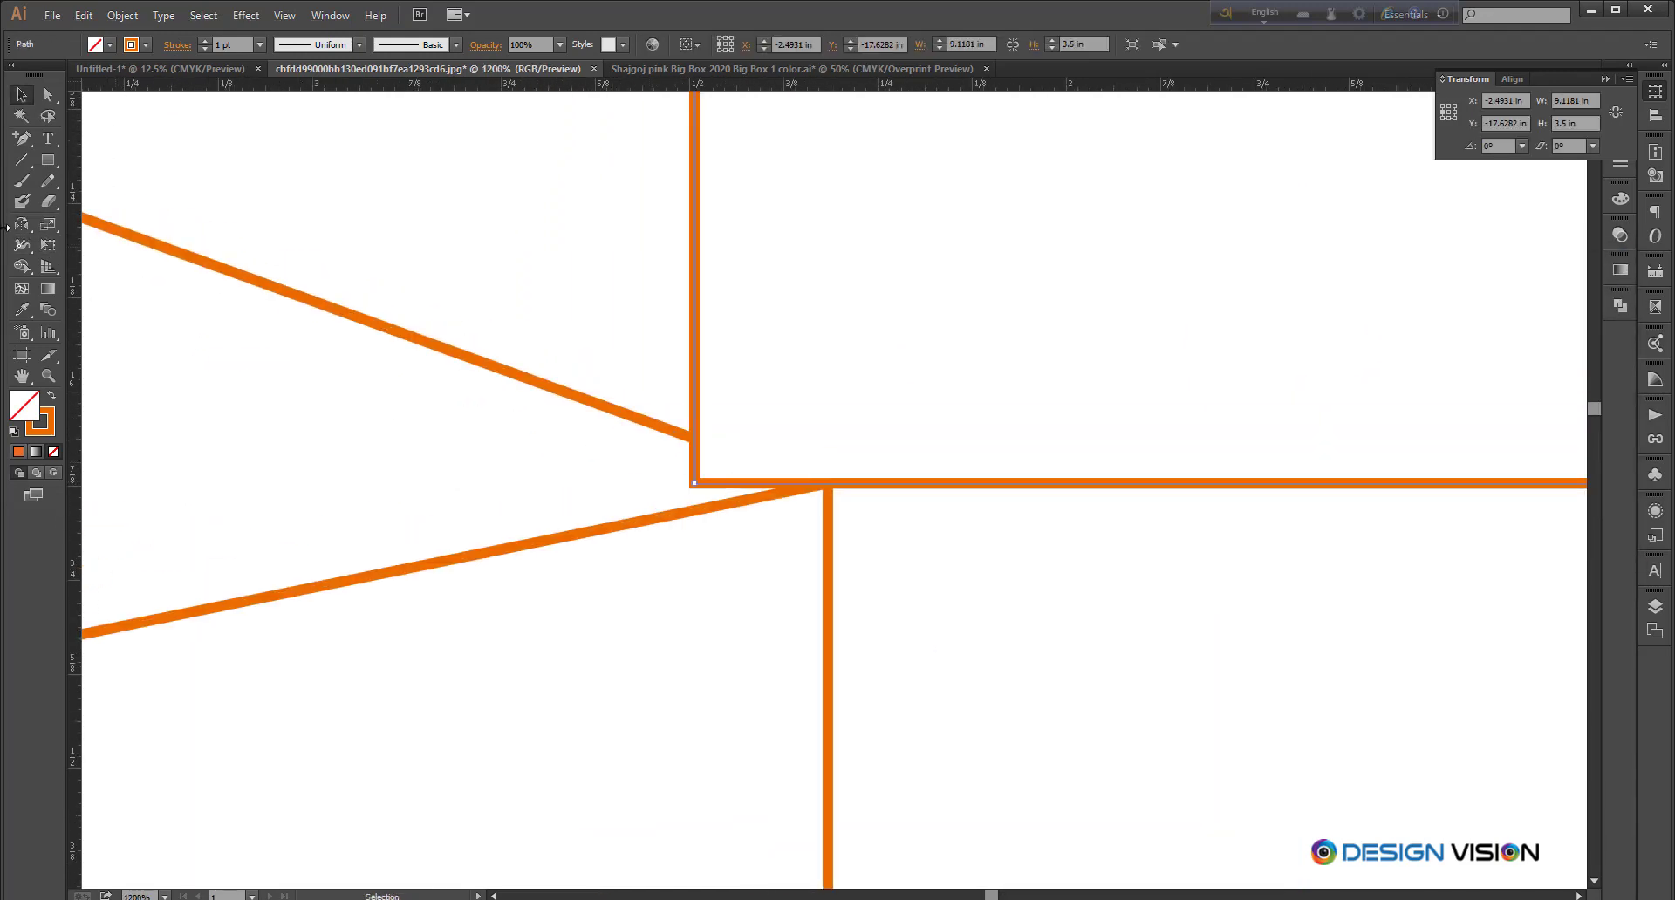
click(829, 486)
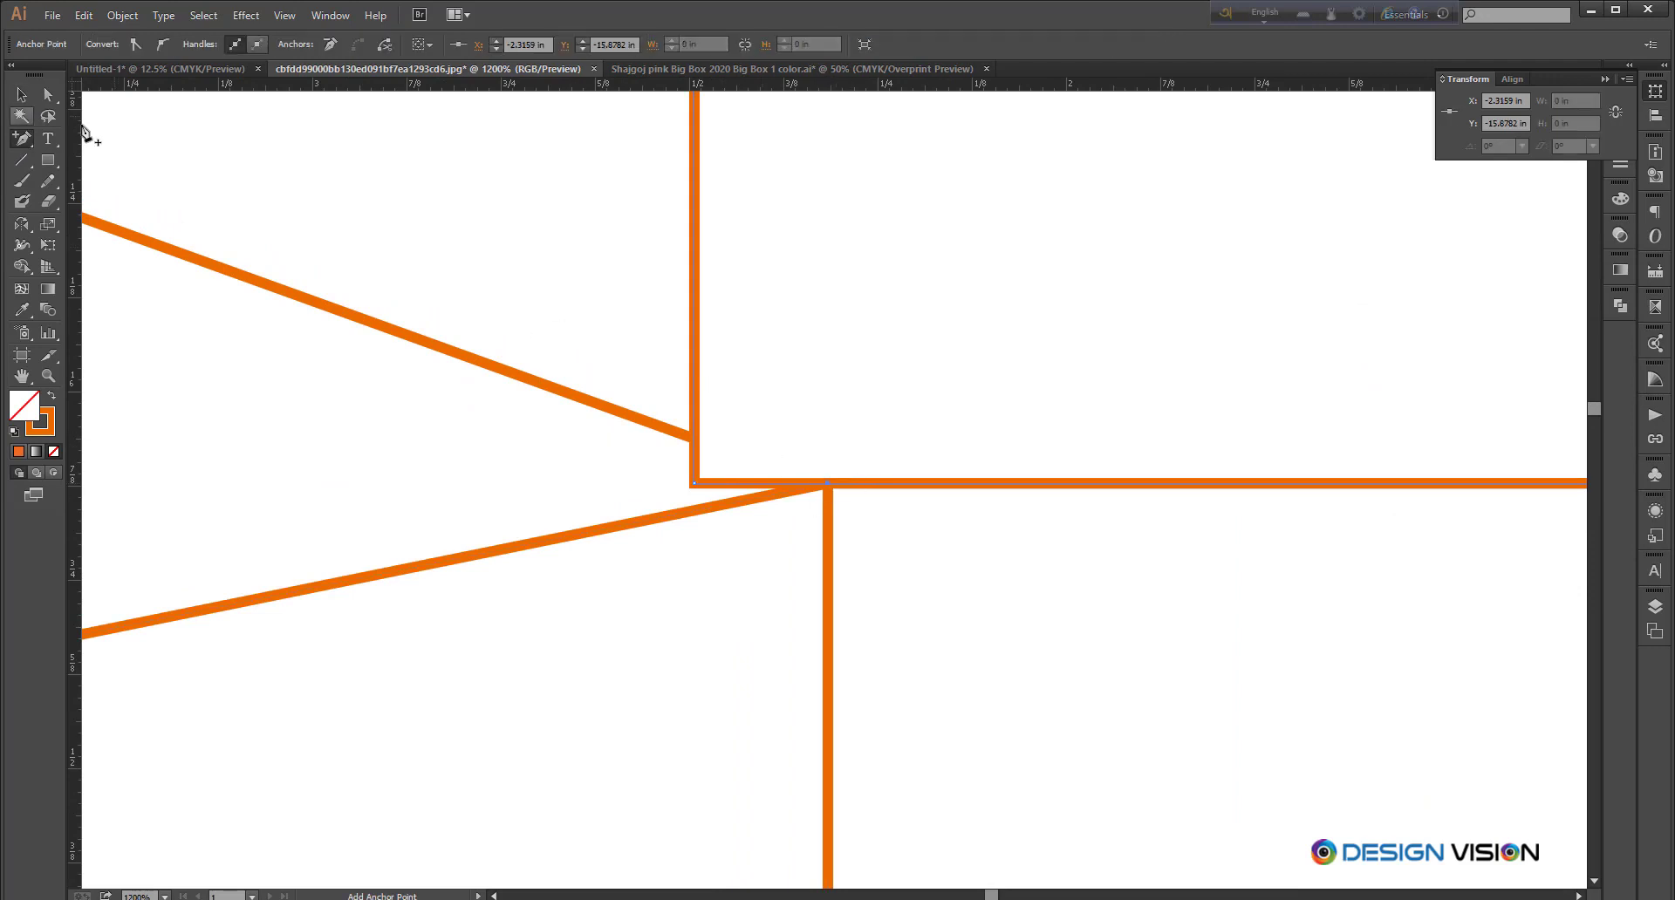
click(673, 478)
scroll(815, 400, down, 9)
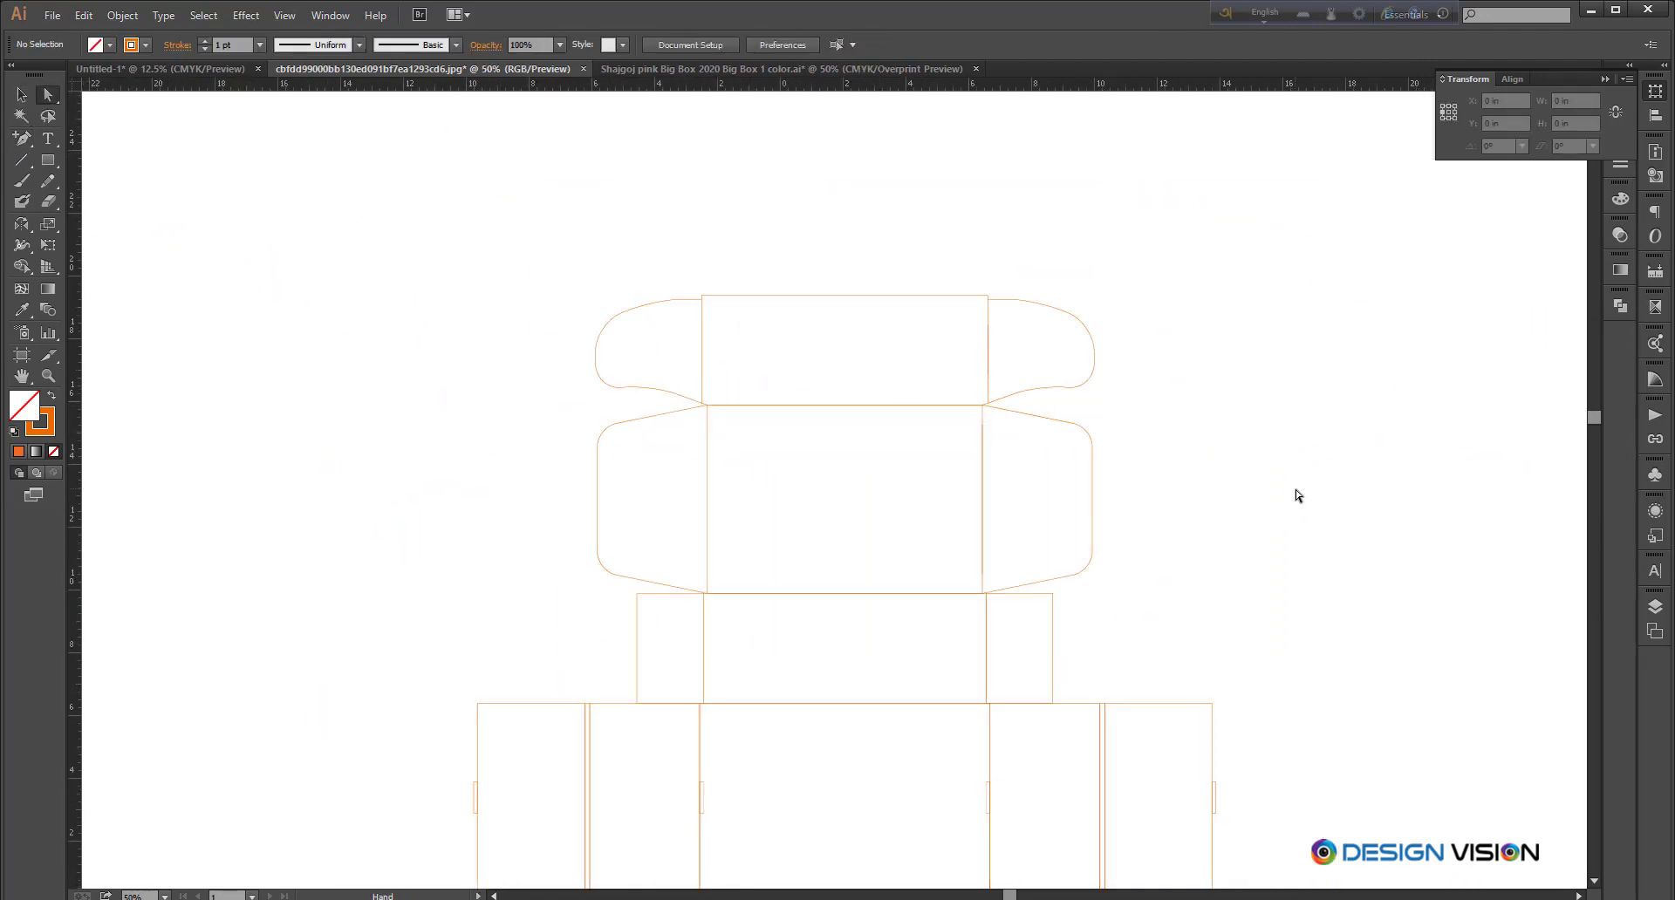
drag(1295, 489, 1319, 425)
scroll(1127, 550, down, 1)
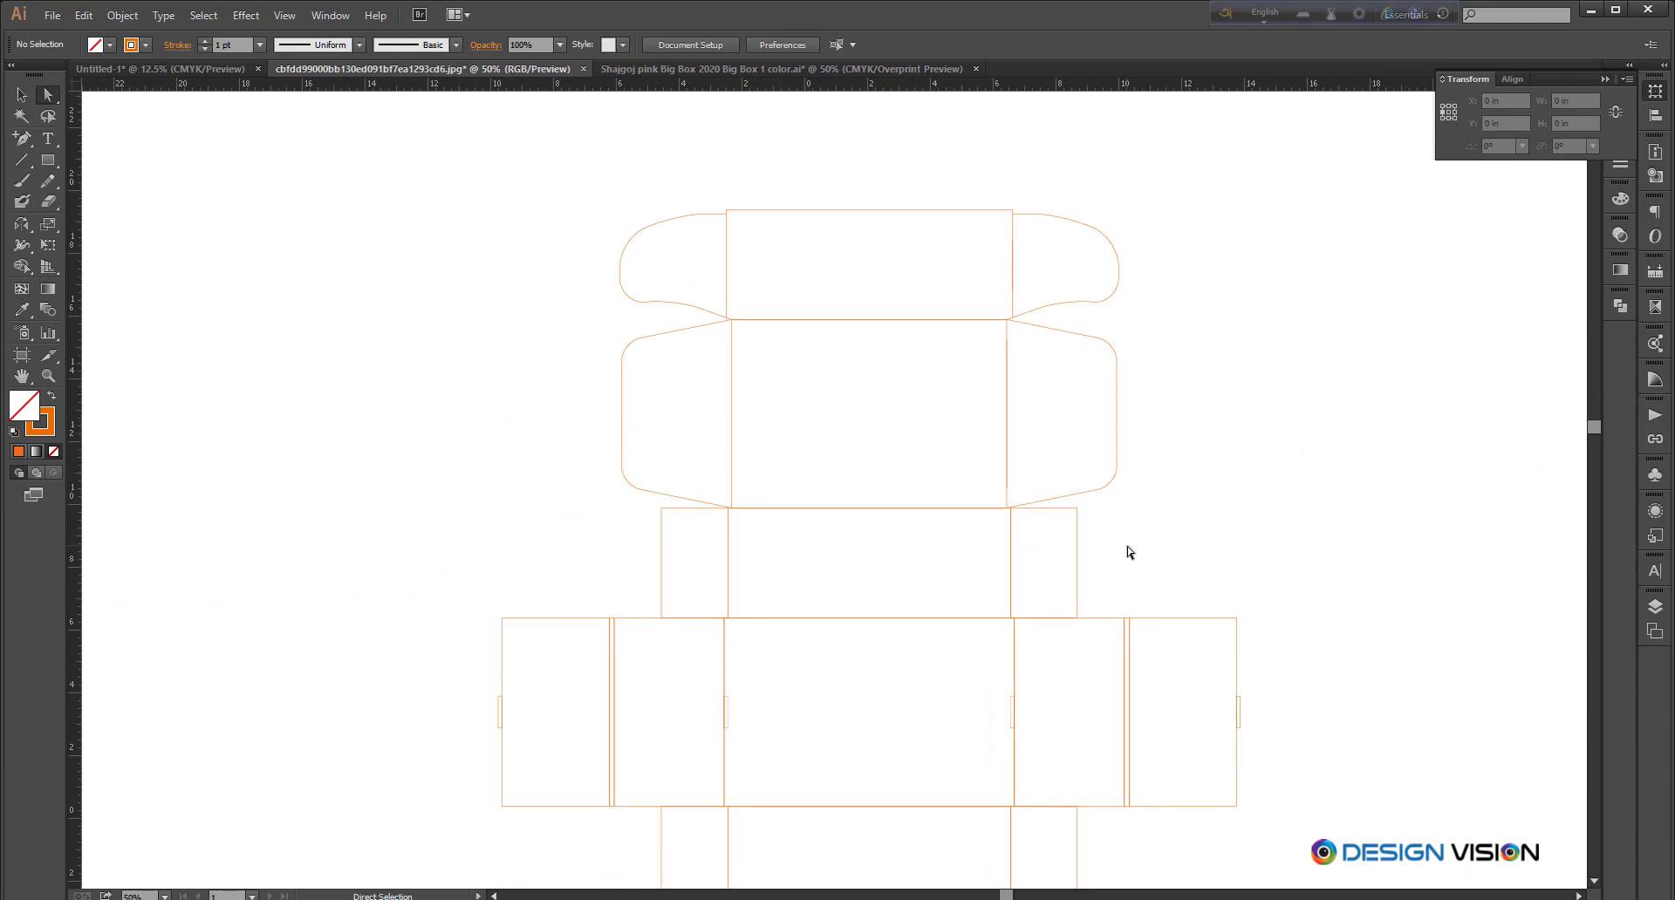
Step: Draw a long, narrow rounded rectangle beside the right side flap below the tapered flaps
scroll(1021, 515, up, 6)
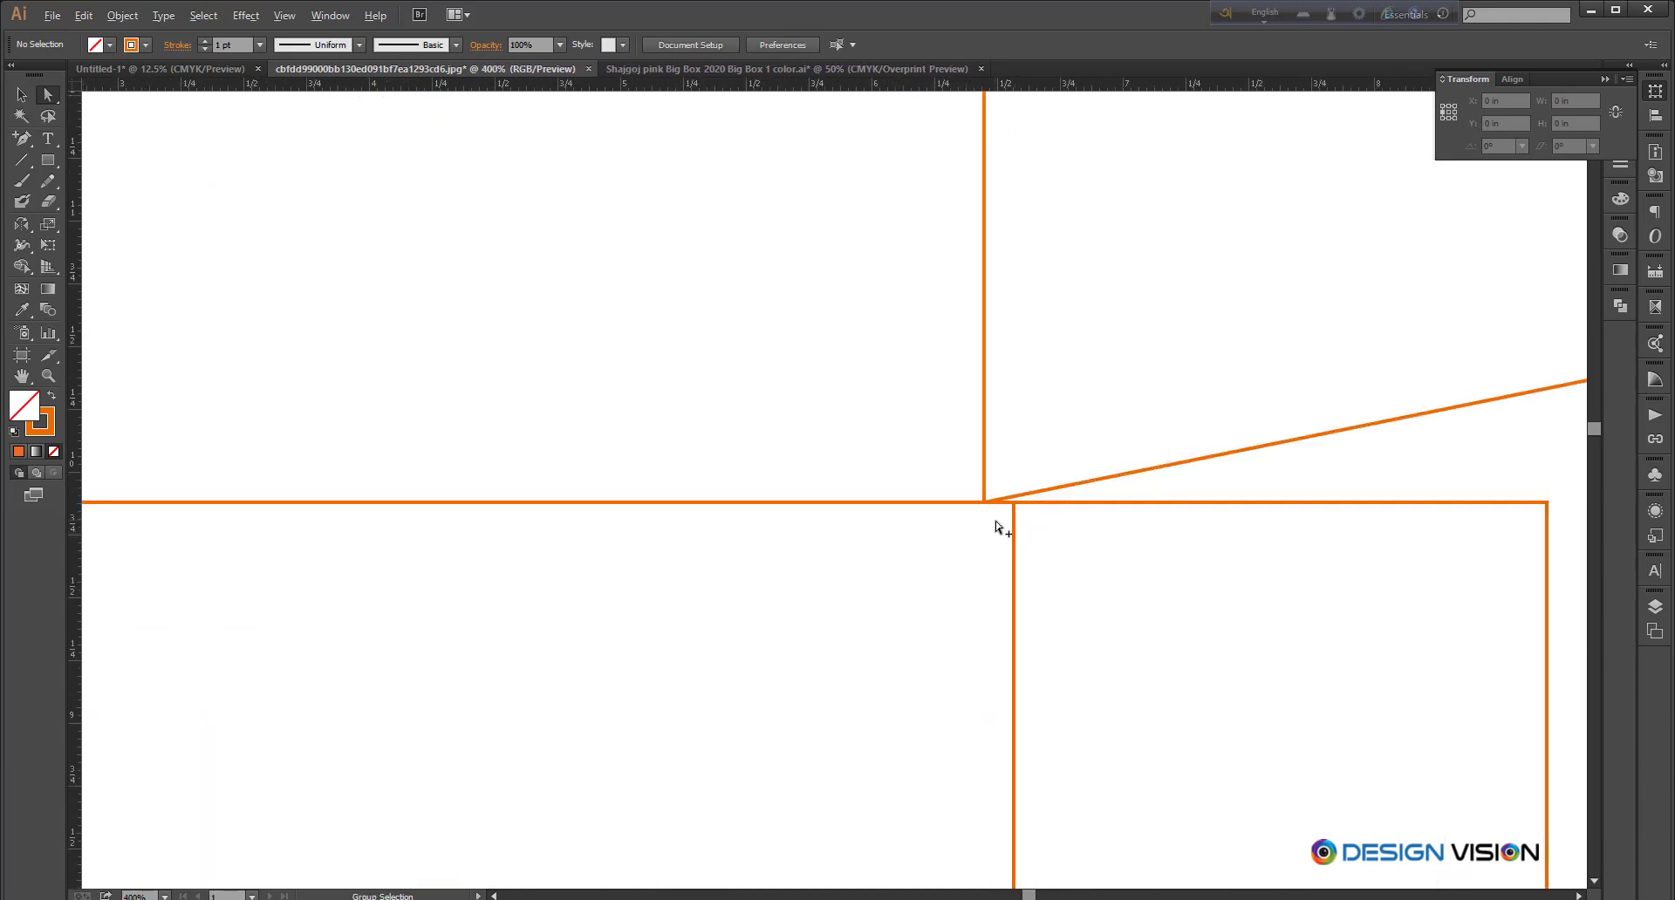
scroll(995, 527, down, 3)
scroll(997, 524, up, 3)
scroll(1003, 532, down, 1)
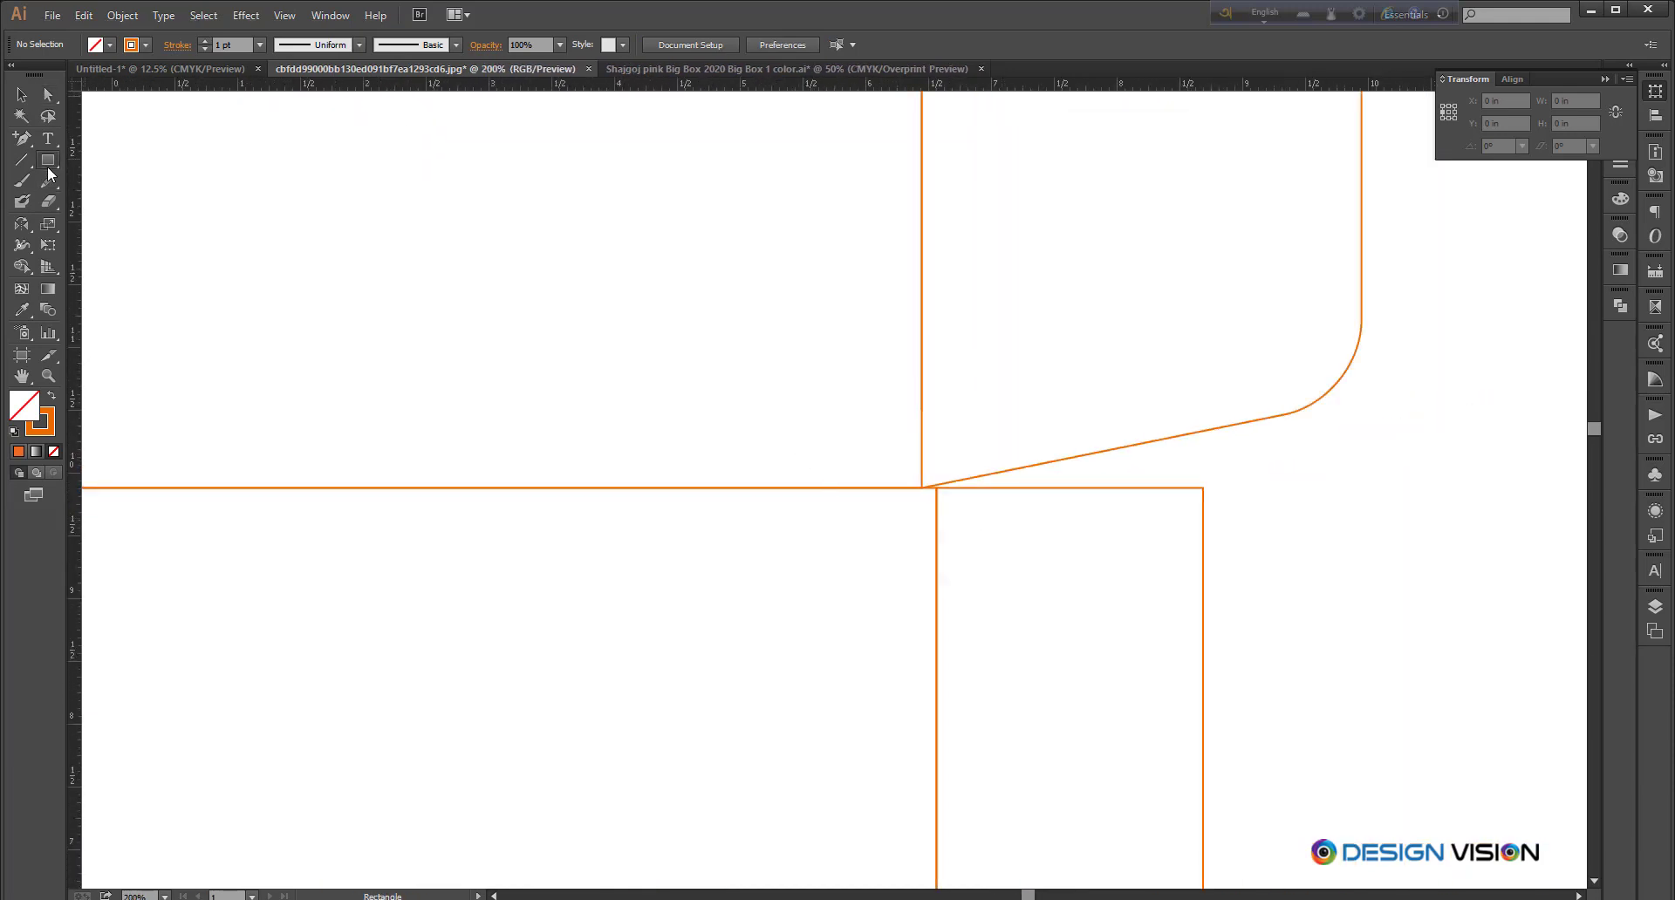
drag(48, 164, 106, 181)
scroll(533, 536, down, 1)
drag(889, 520, 1192, 552)
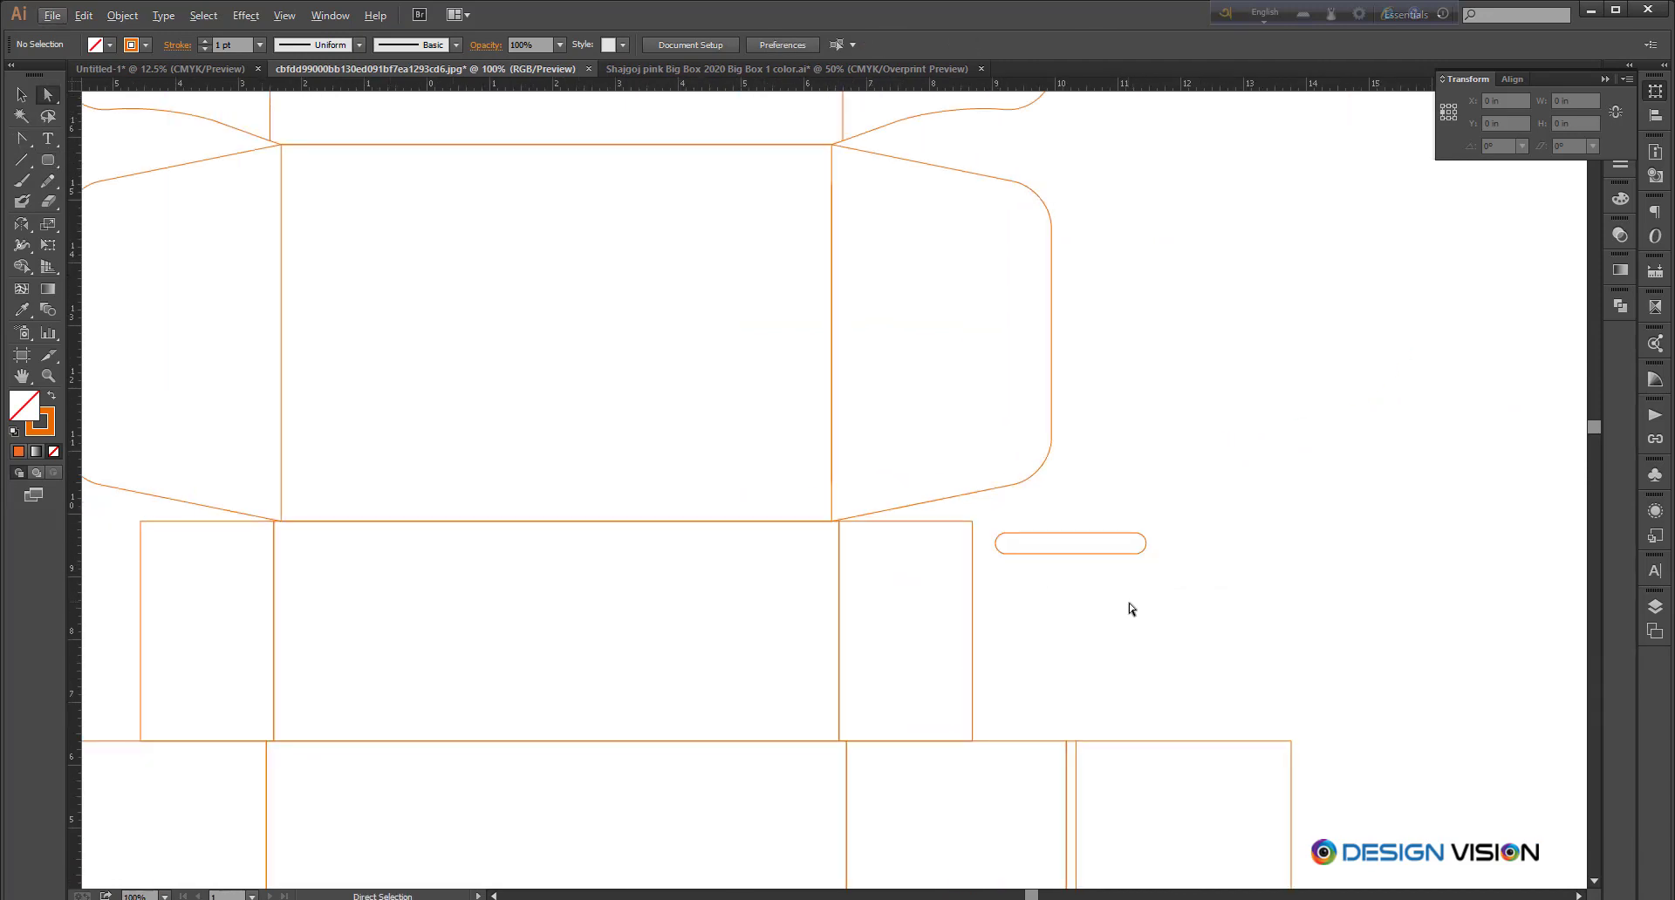
Step: Examine how the tapered flap, the side panel's fold corner and the rectangular side flap below it meet
scroll(1131, 602, down, 2)
scroll(1128, 632, down, 2)
scroll(1029, 453, up, 1)
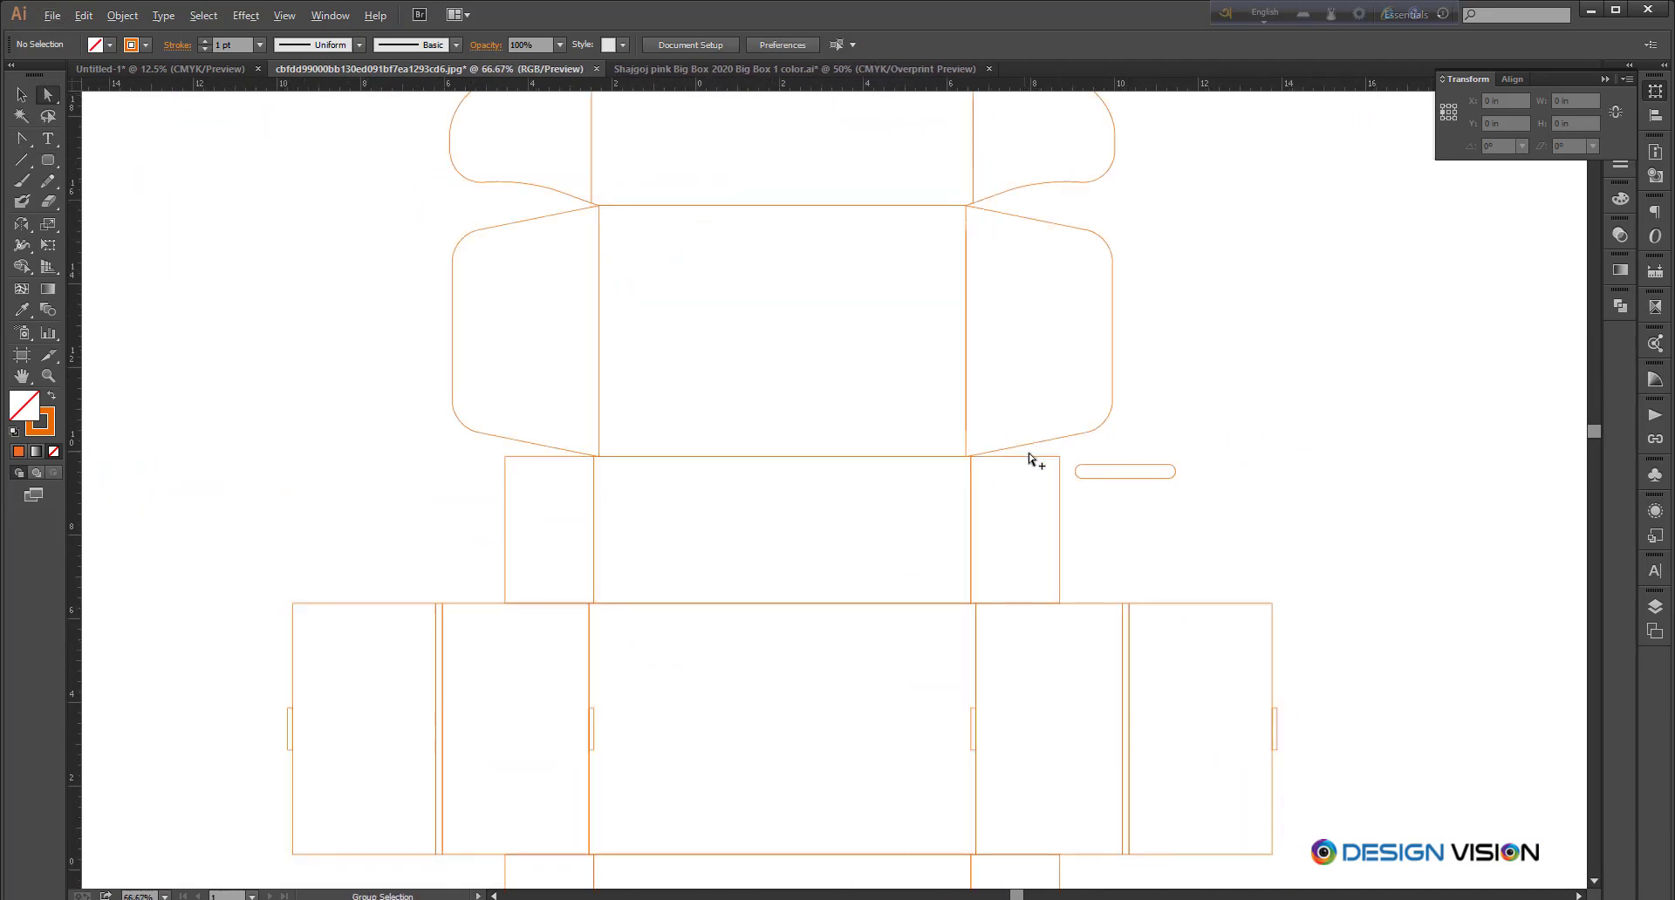
scroll(1028, 453, up, 3)
scroll(966, 461, down, 3)
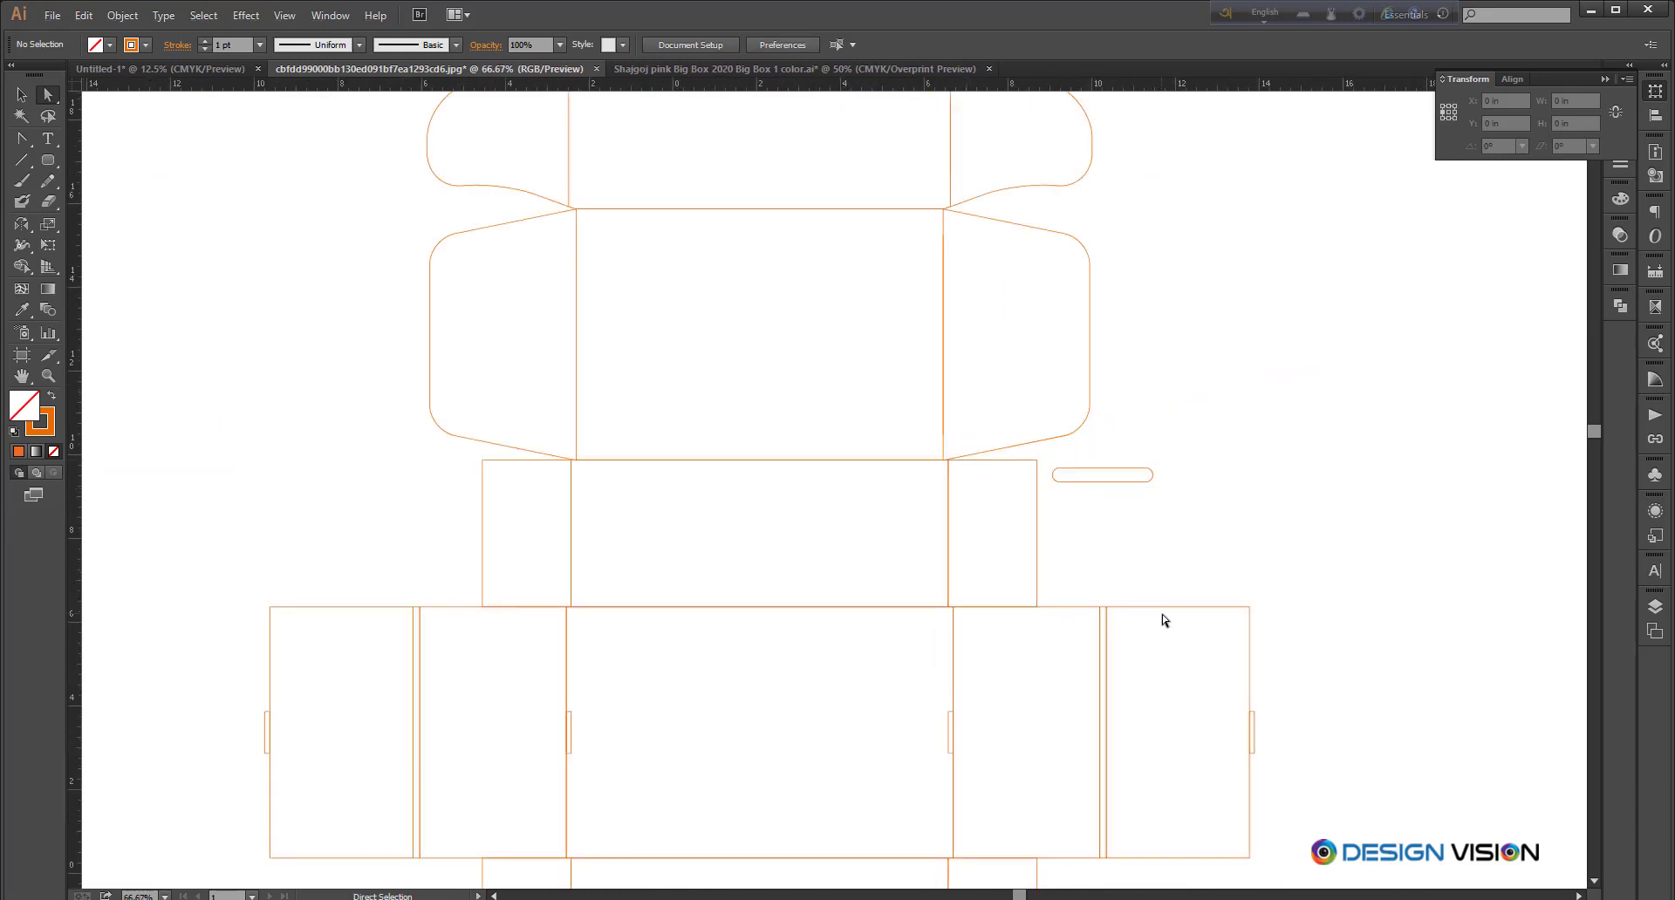
scroll(1153, 614, down, 2)
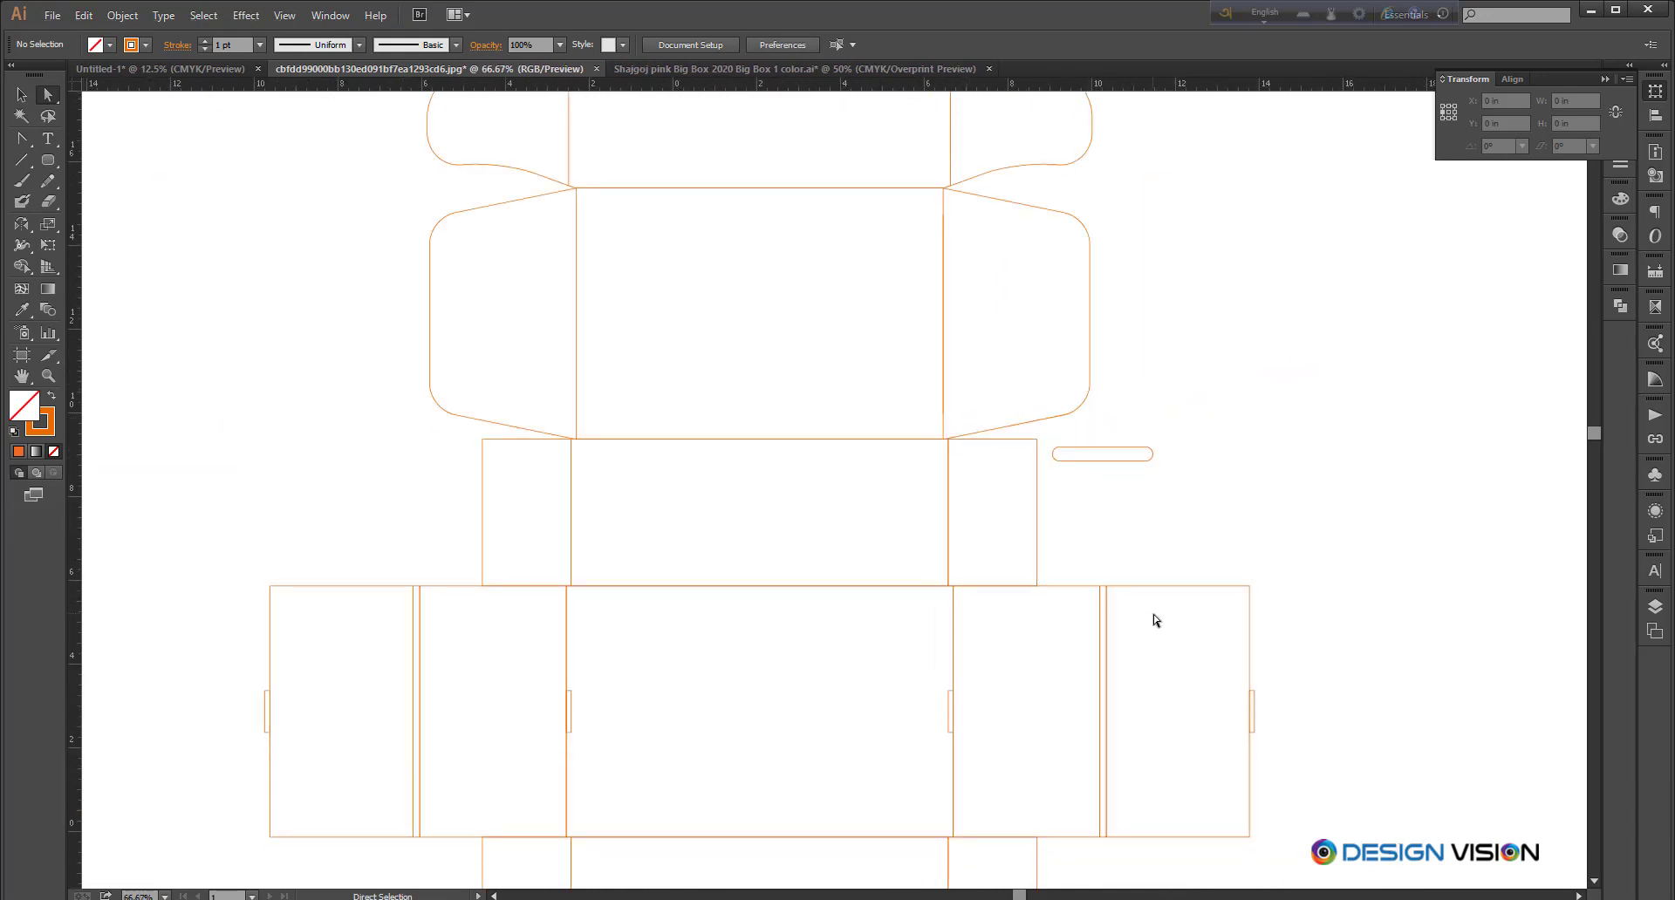
scroll(1017, 288, down, 1)
scroll(986, 281, up, 2)
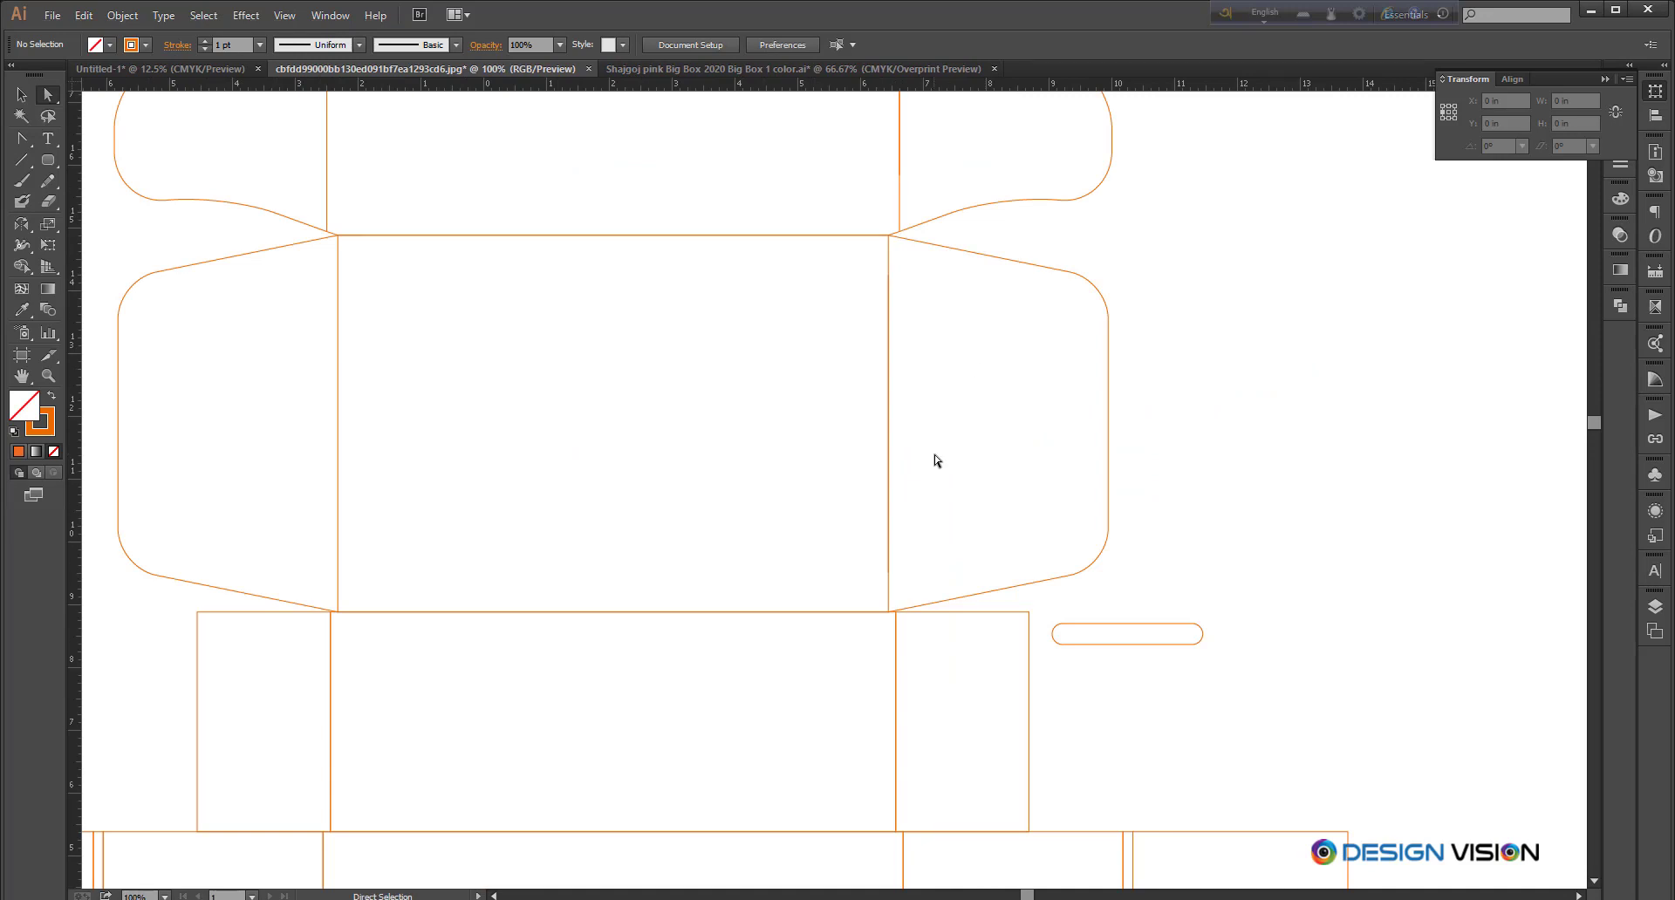
scroll(934, 453, down, 1)
scroll(897, 536, up, 1)
scroll(897, 562, up, 2)
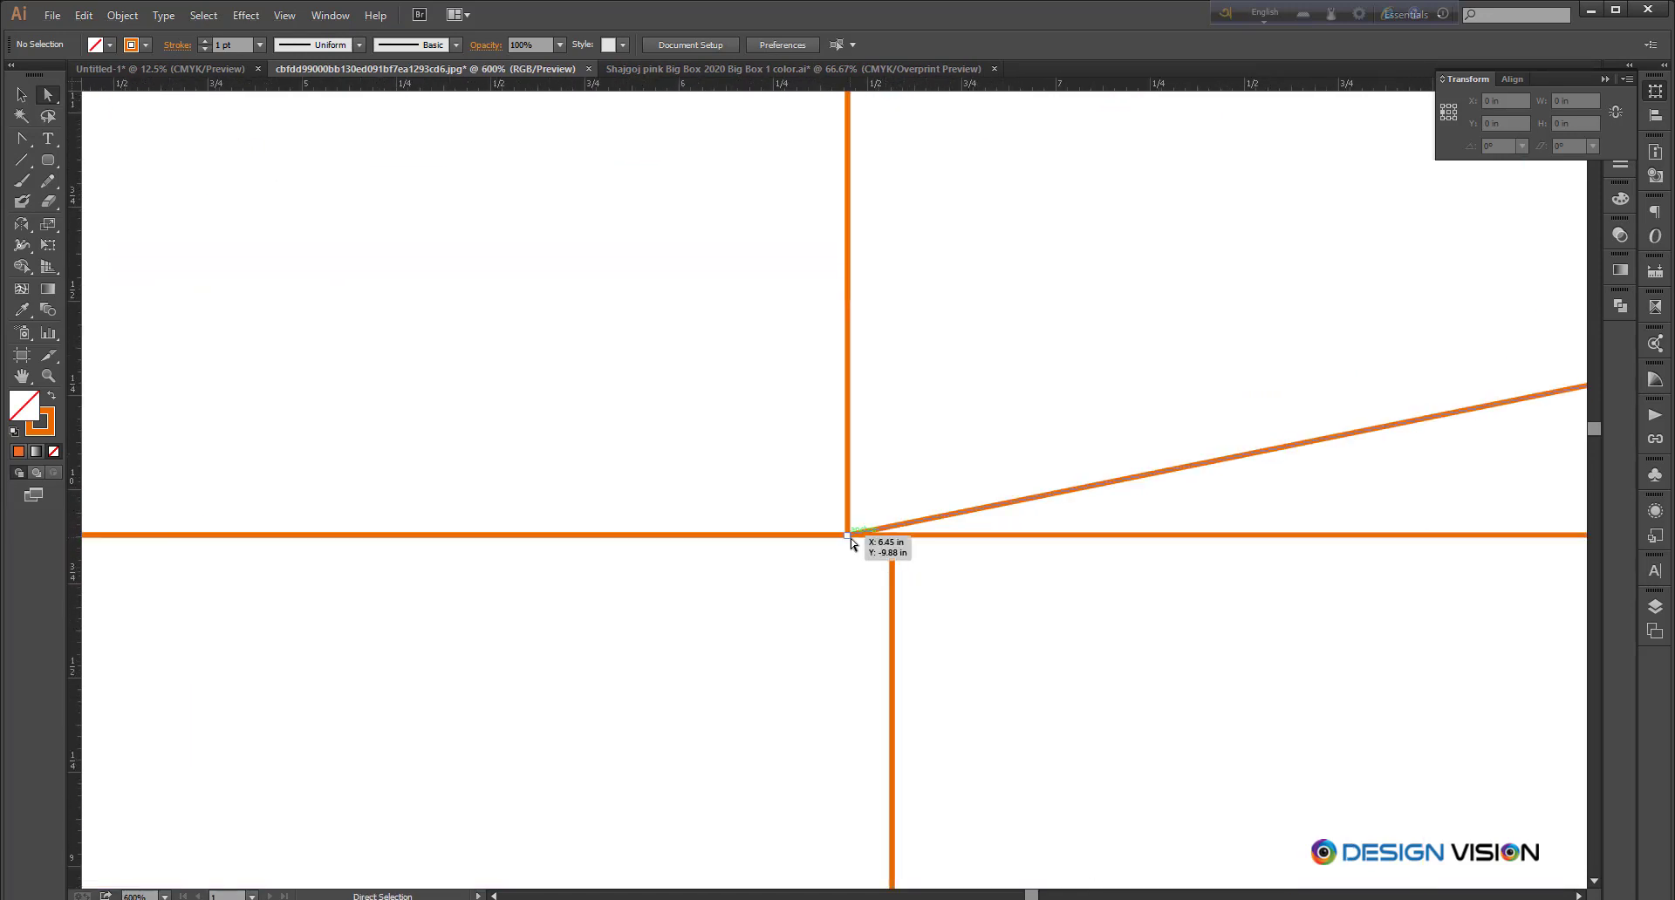
scroll(890, 553, down, 5)
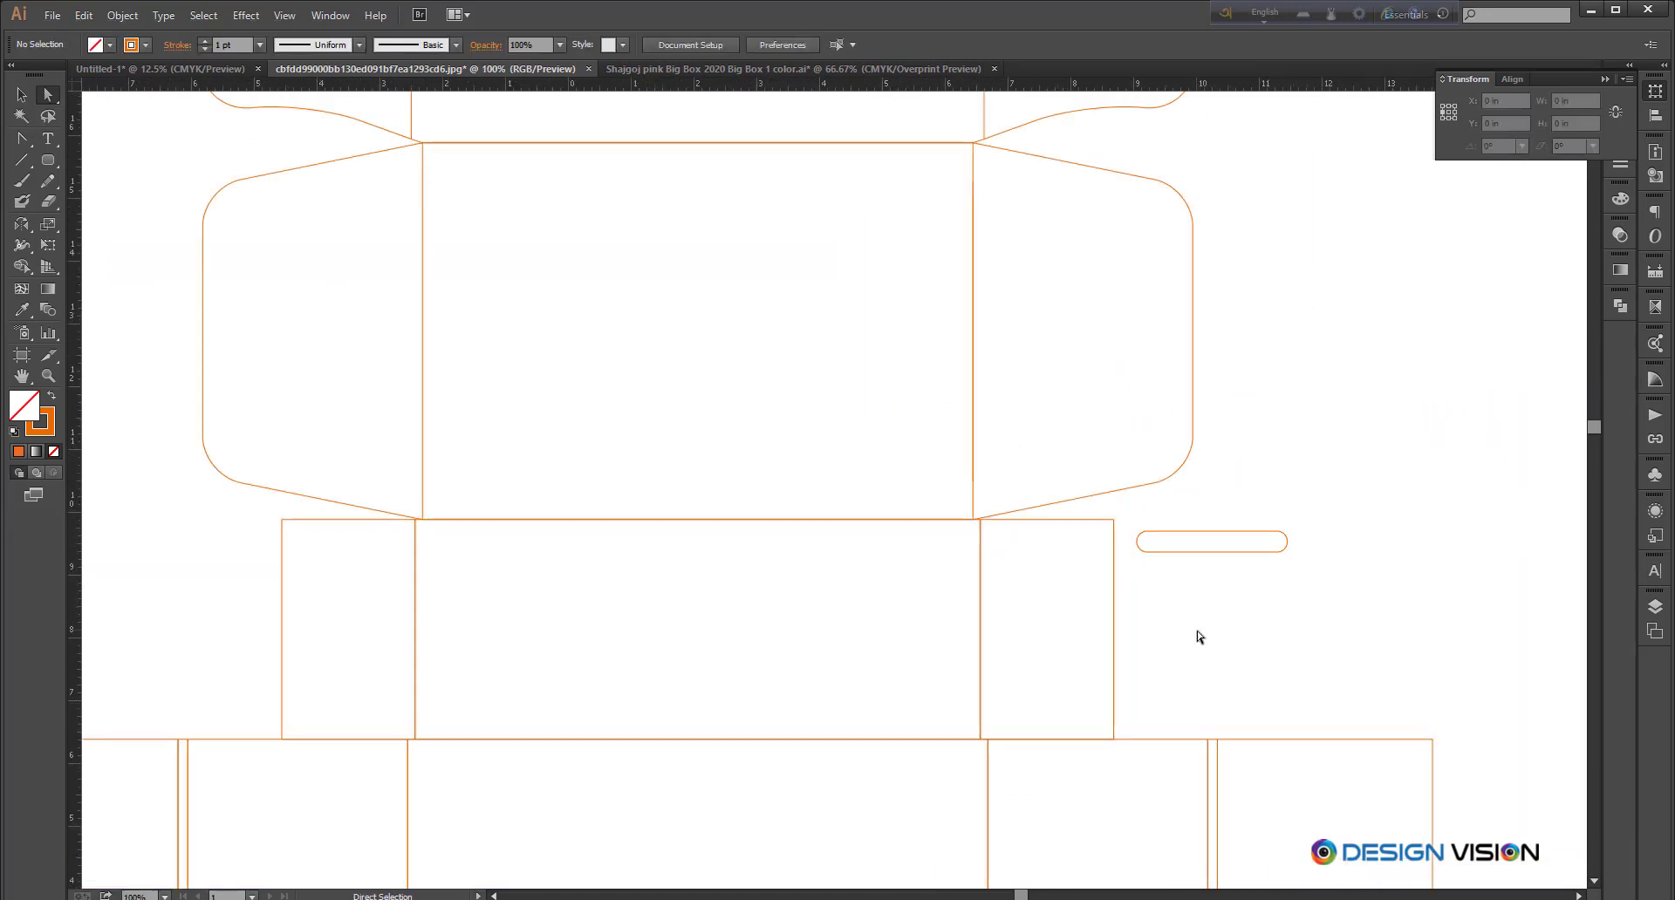
scroll(1133, 528, up, 3)
click(1240, 496)
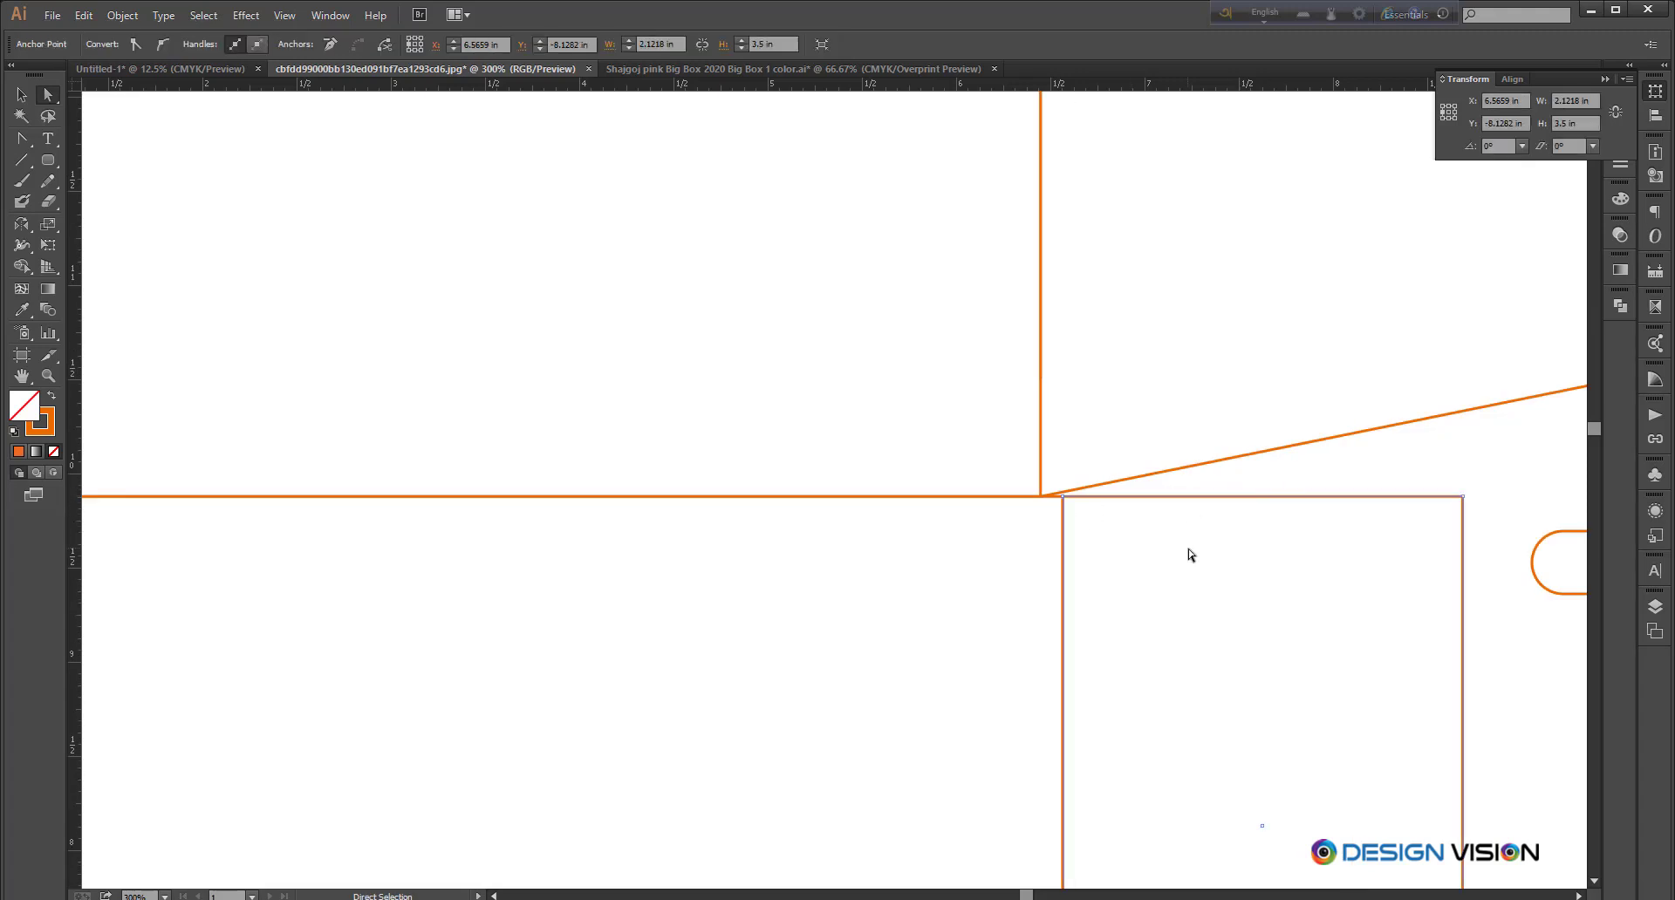
click(1290, 484)
scroll(1068, 518, down, 2)
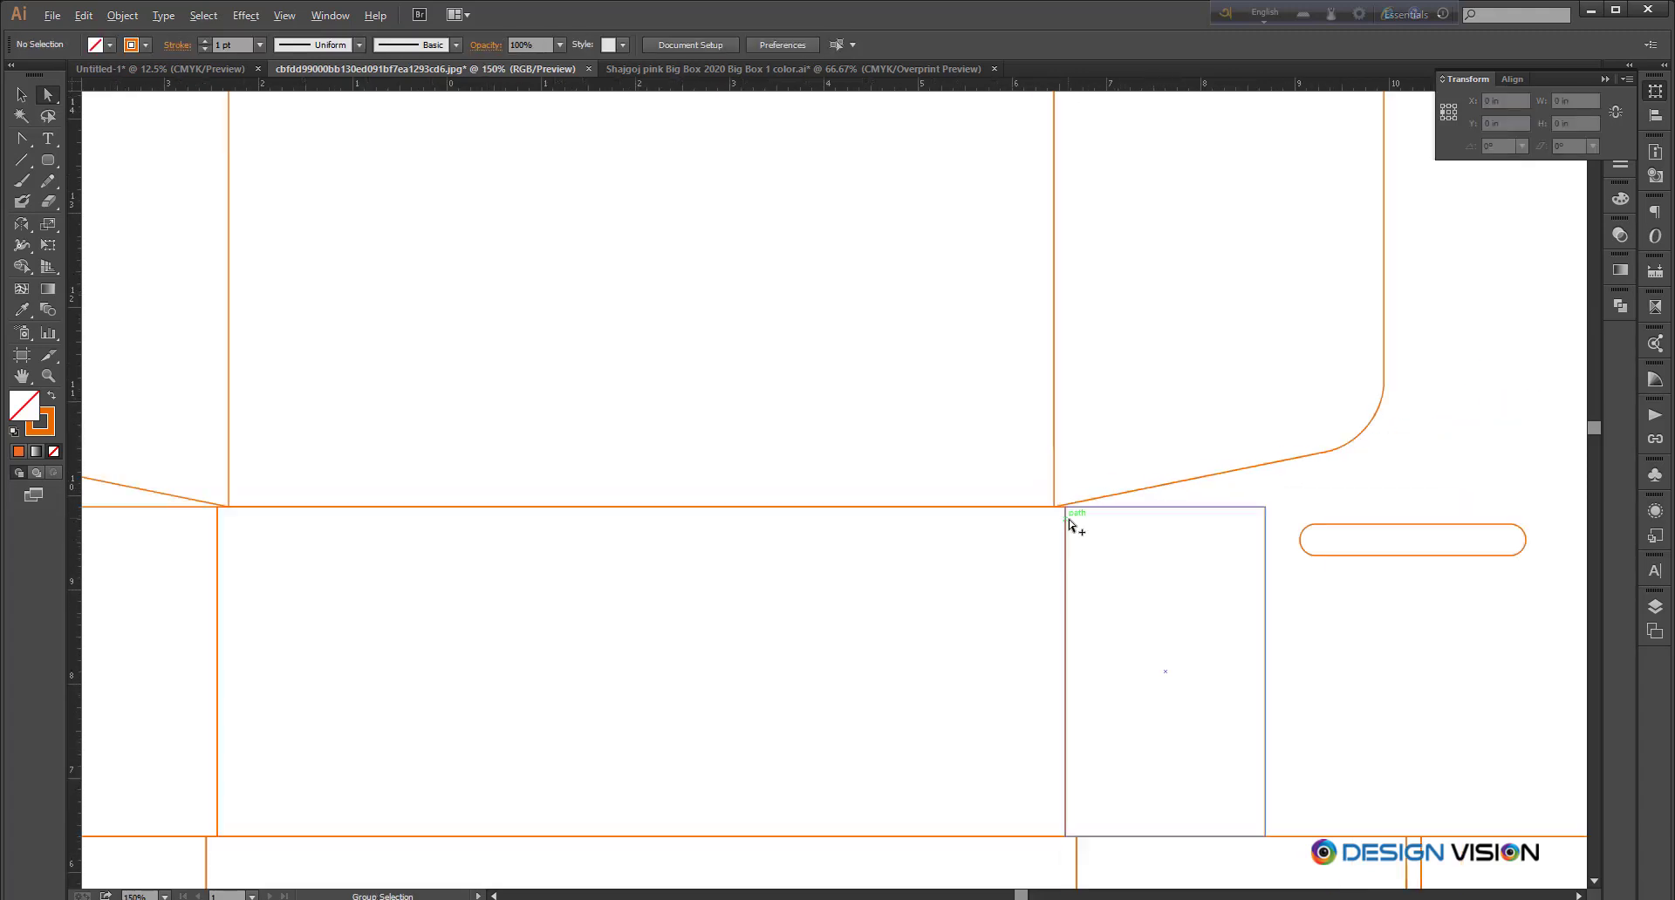
Step: Set the keyboard increment preference to 2 mm
click(783, 44)
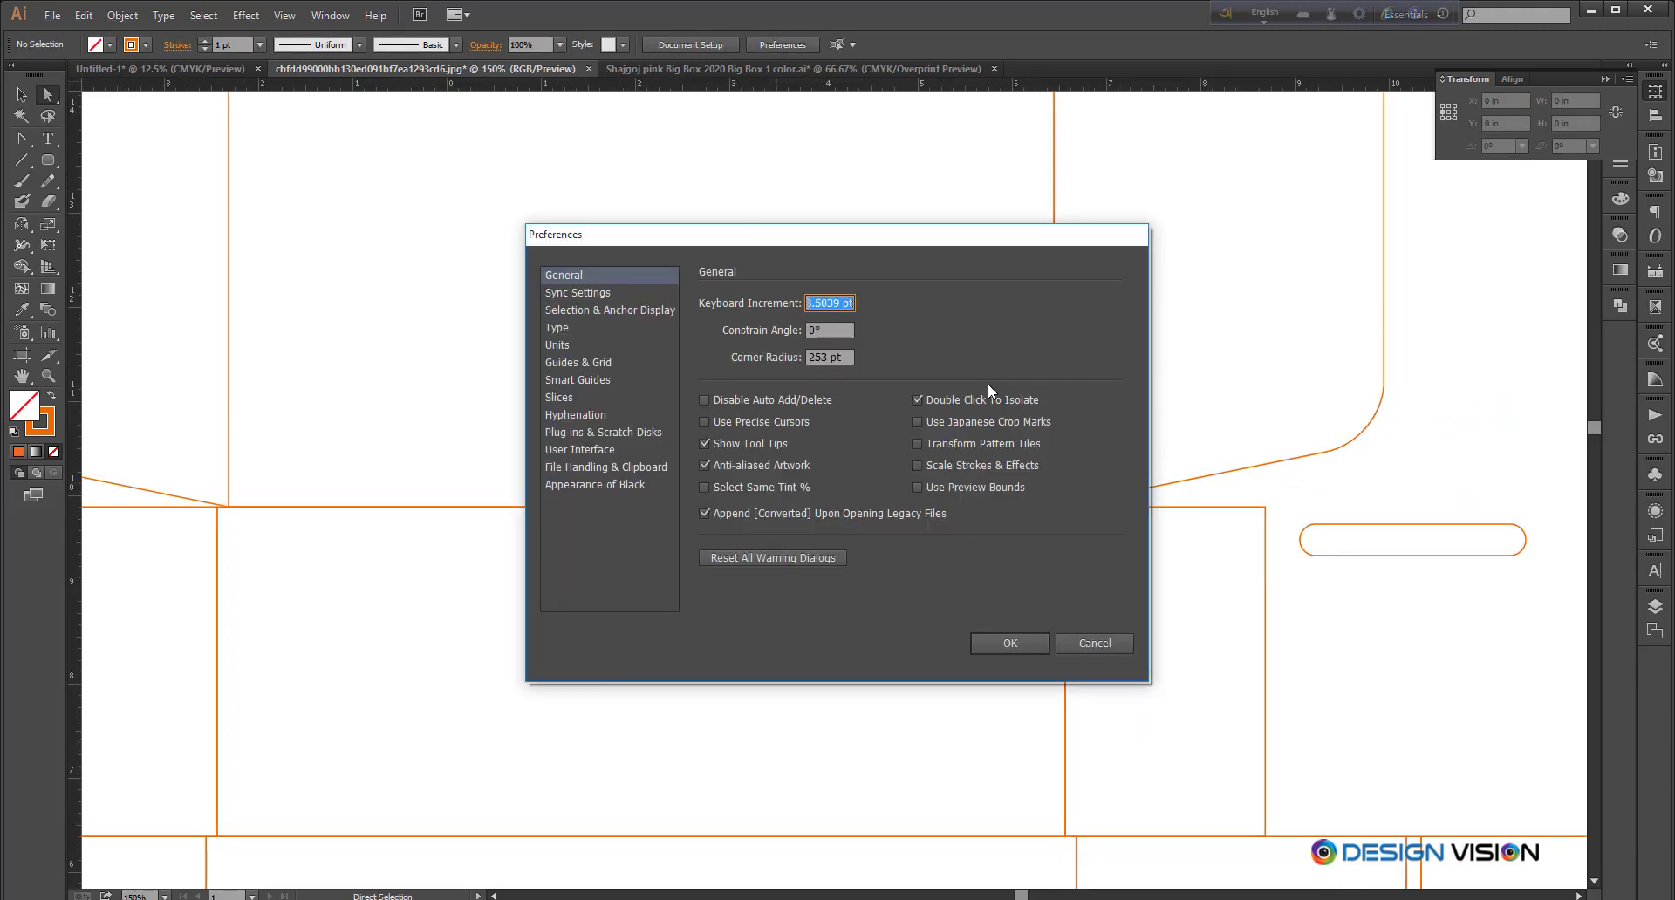
text(2mm)
key(Return)
Step: Shorten the two rectangular flaps just below the tapered flaps by about 2 mm, keeping their lower edges in place
scroll(865, 576, down, 3)
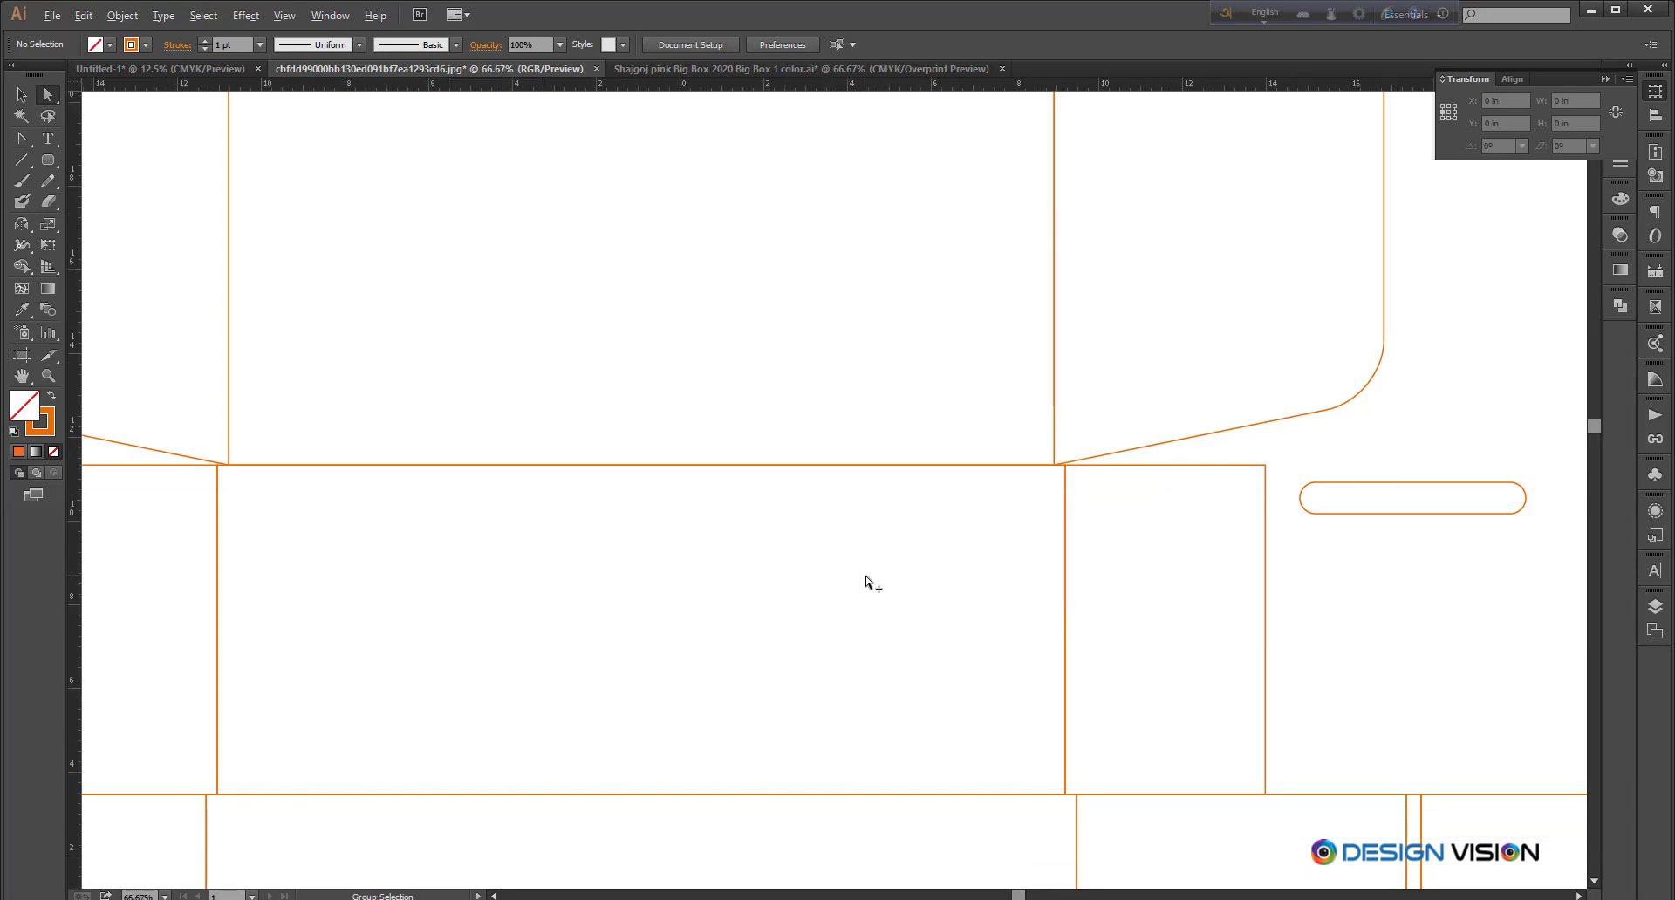
scroll(1087, 610, up, 1)
click(1085, 639)
drag(344, 565, 406, 656)
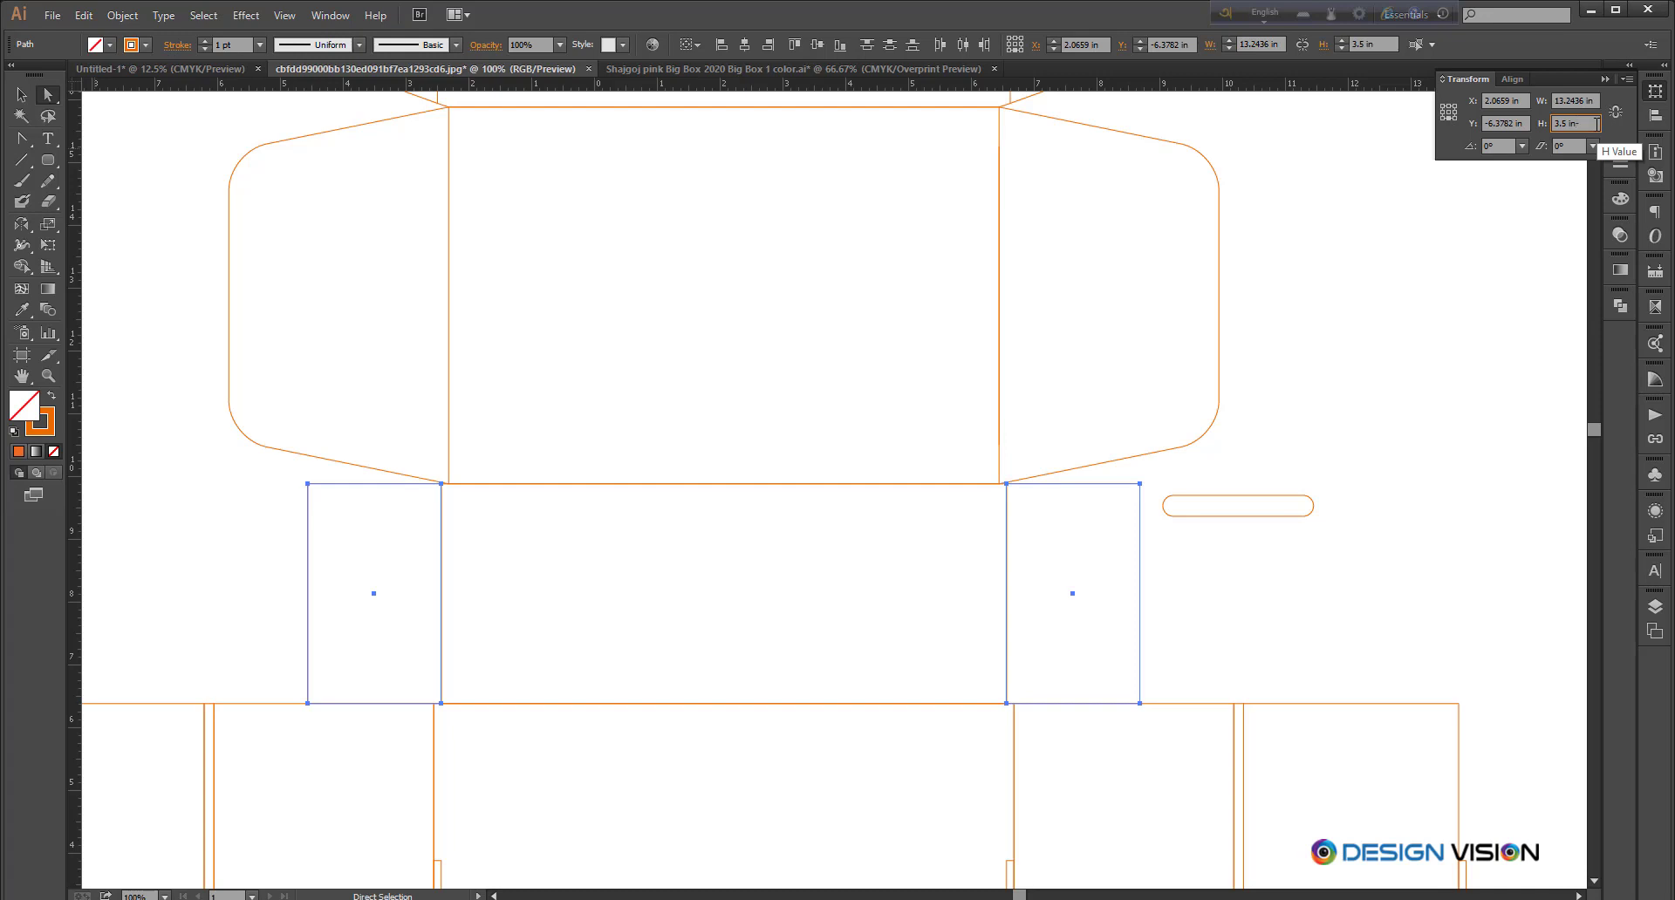
click(1326, 394)
Step: Add an anchor point at the tapered flap's right fold and lower the adjacent corner of the panel below to its side flap's upper edge
scroll(1003, 485, up, 7)
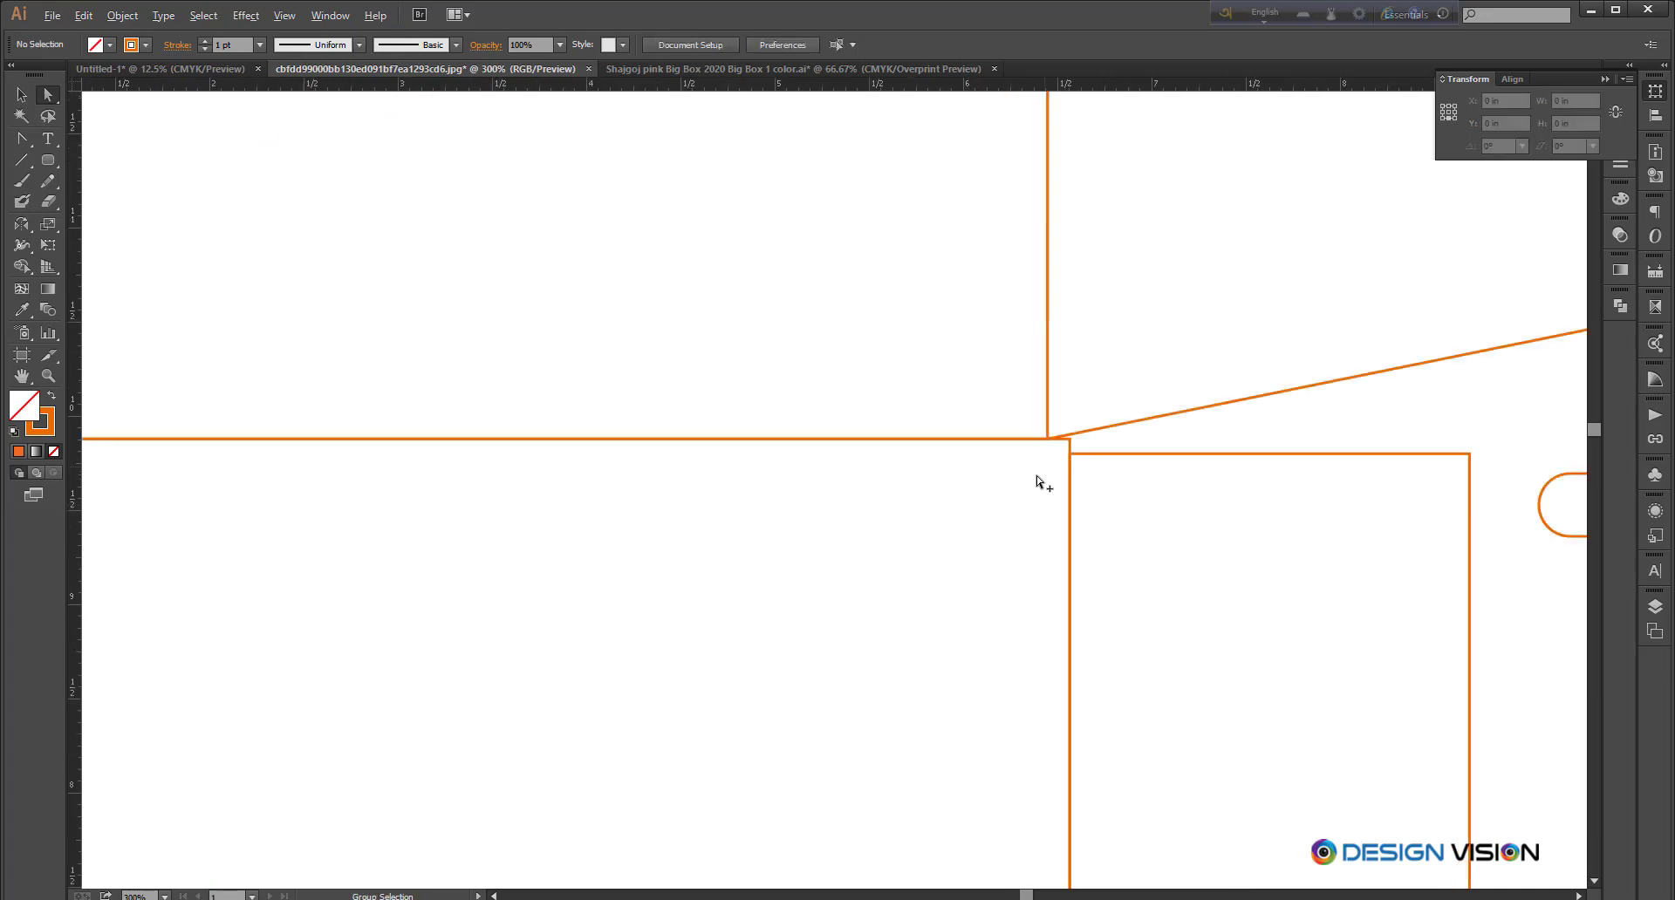
drag(1108, 422, 95, 166)
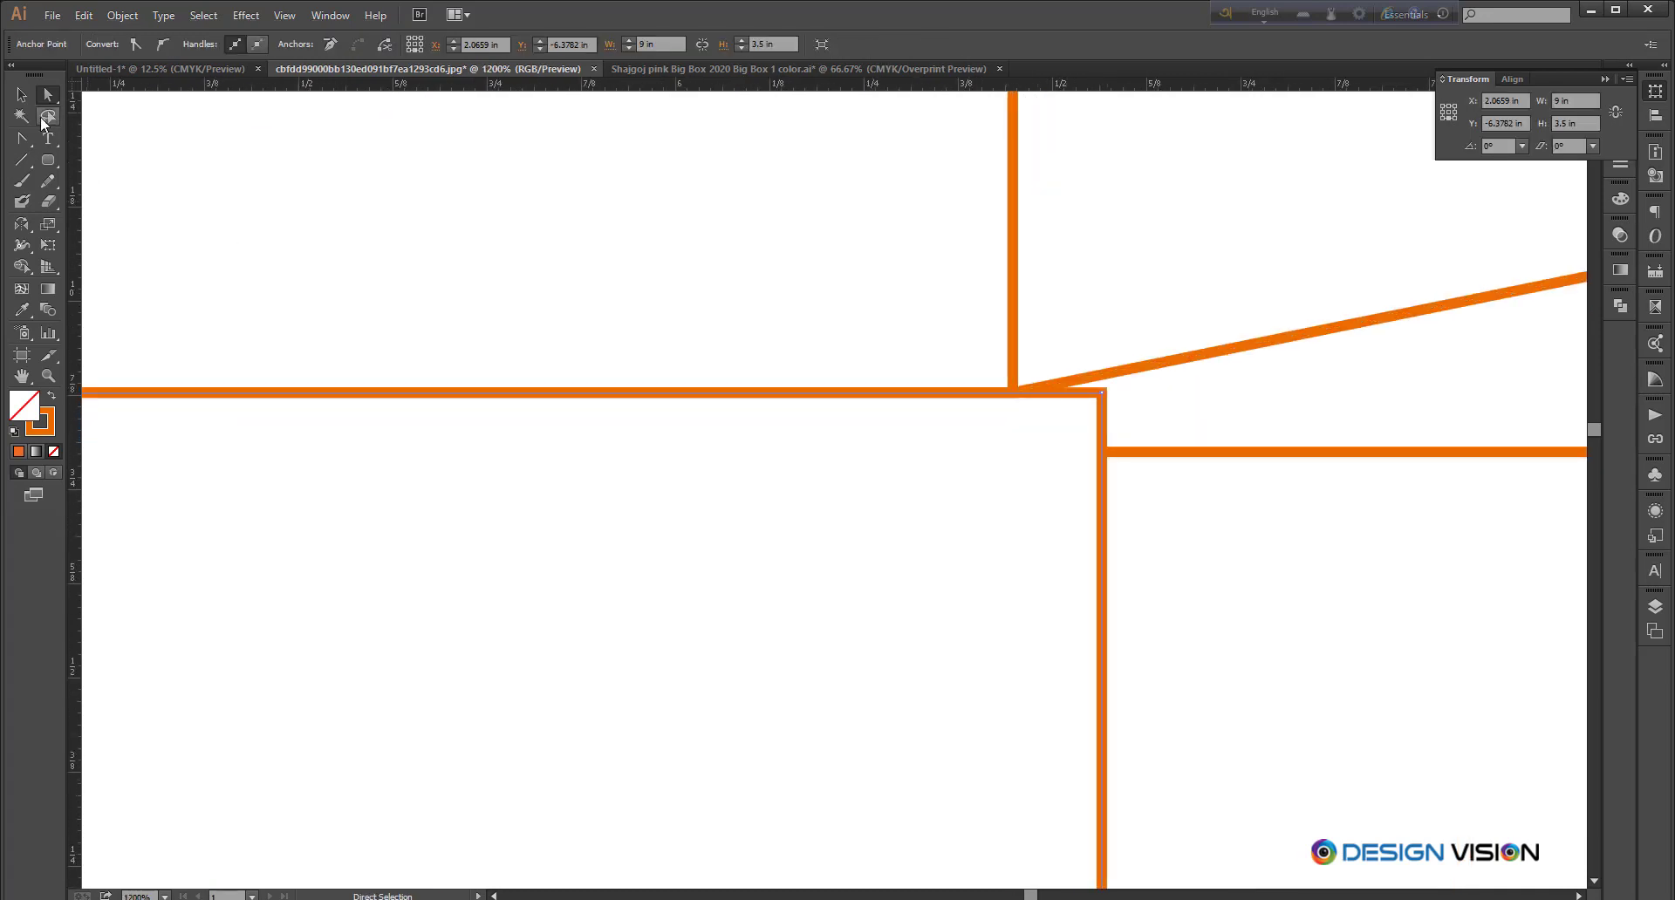
key(plus)
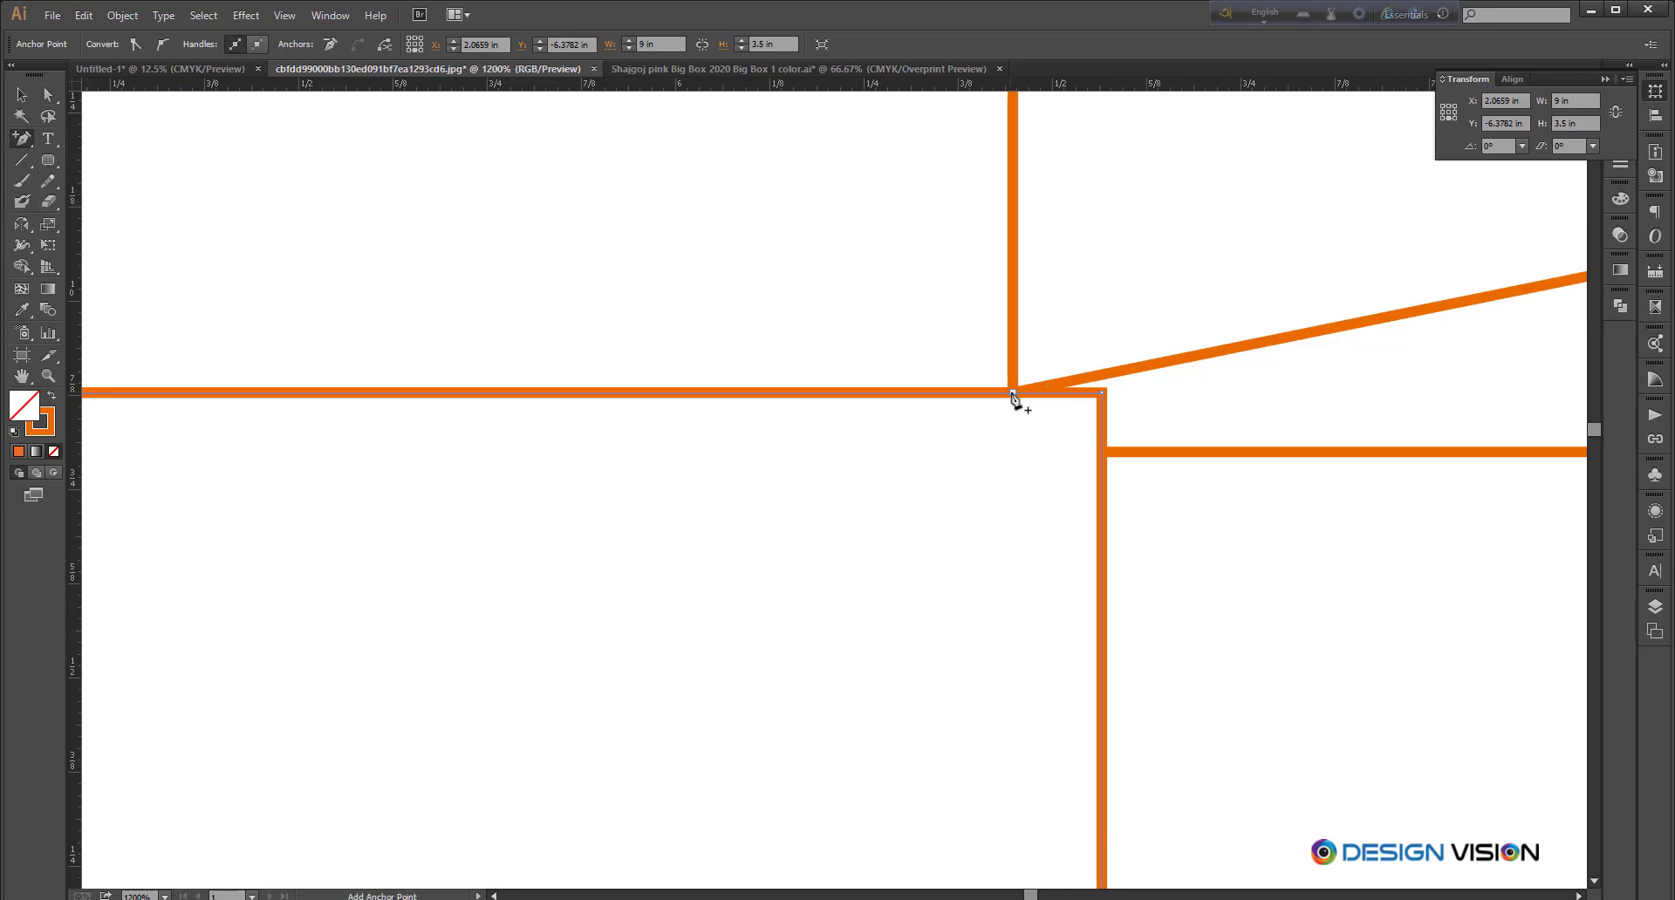
click(1011, 394)
drag(1101, 392, 1102, 452)
scroll(1066, 404, down, 6)
click(1201, 527)
scroll(1201, 527, down, 2)
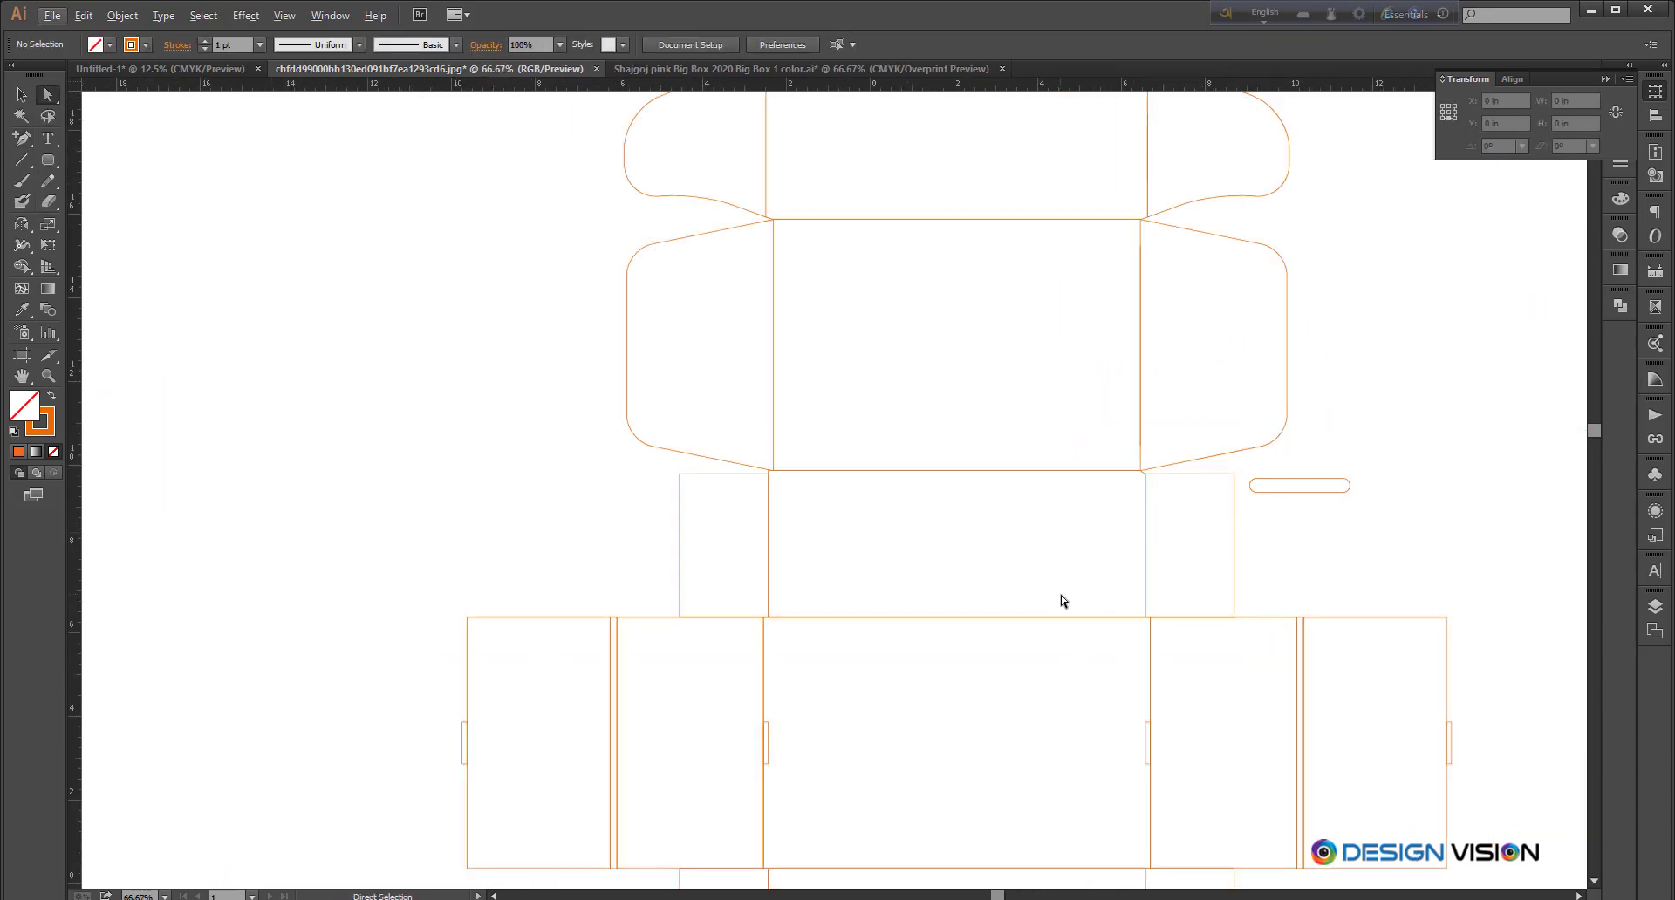
Step: Add an anchor point at the left tapered flap's fold and lower the lower panel's upper left corner to its side flap's upper edge
scroll(792, 486, up, 7)
click(785, 437)
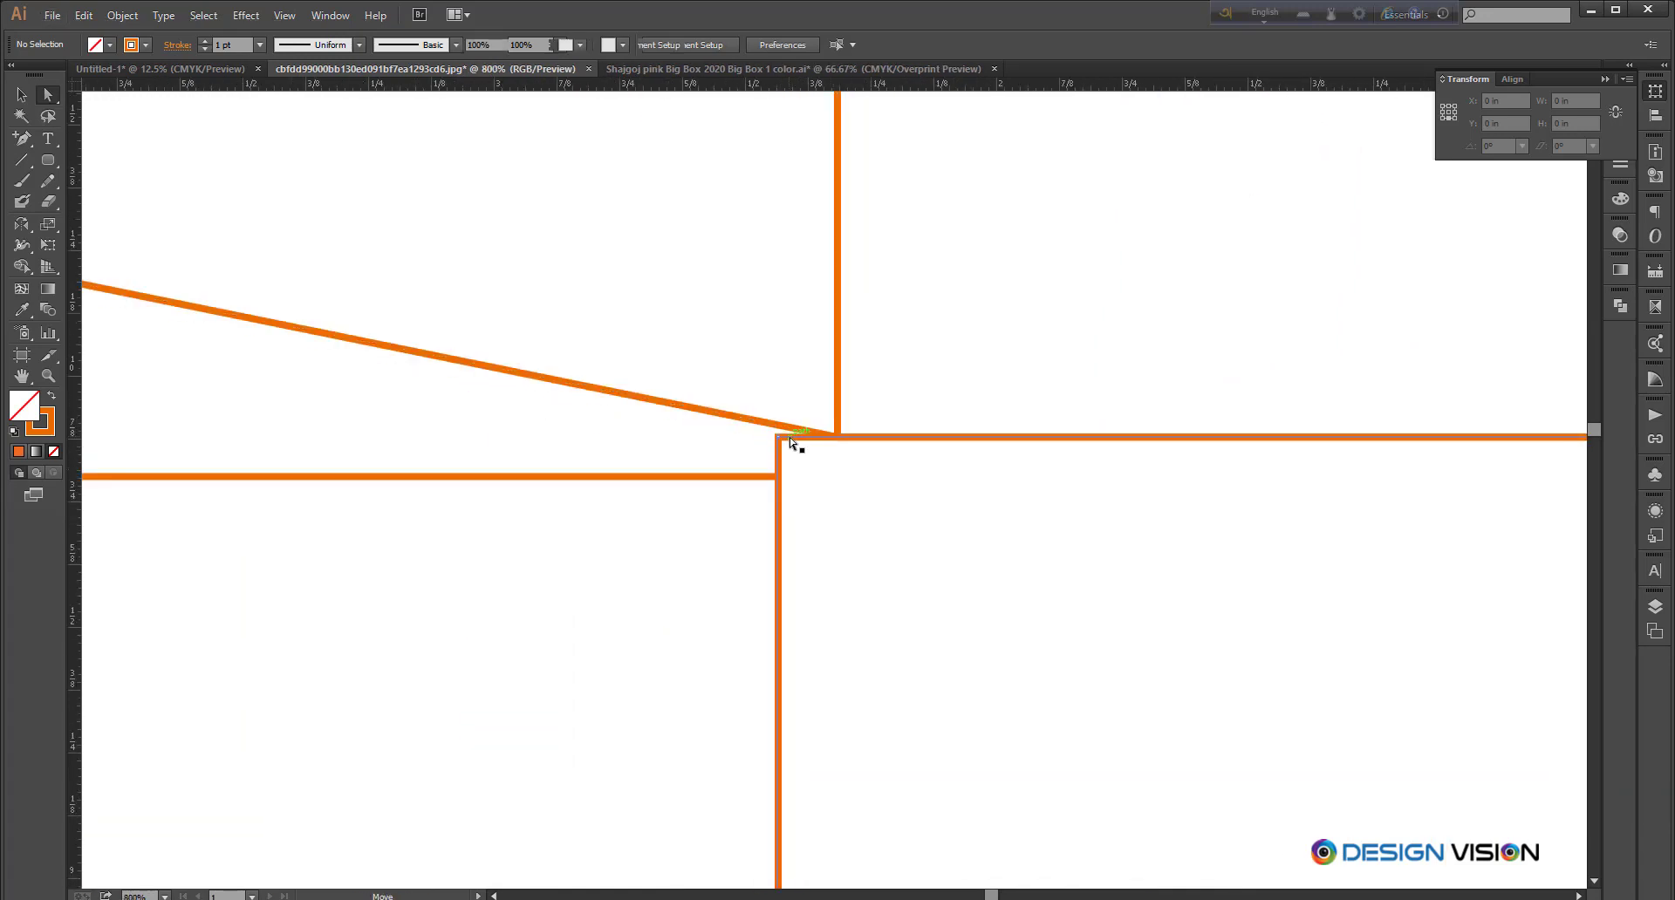
click(19, 138)
scroll(561, 271, up, 1)
click(975, 519)
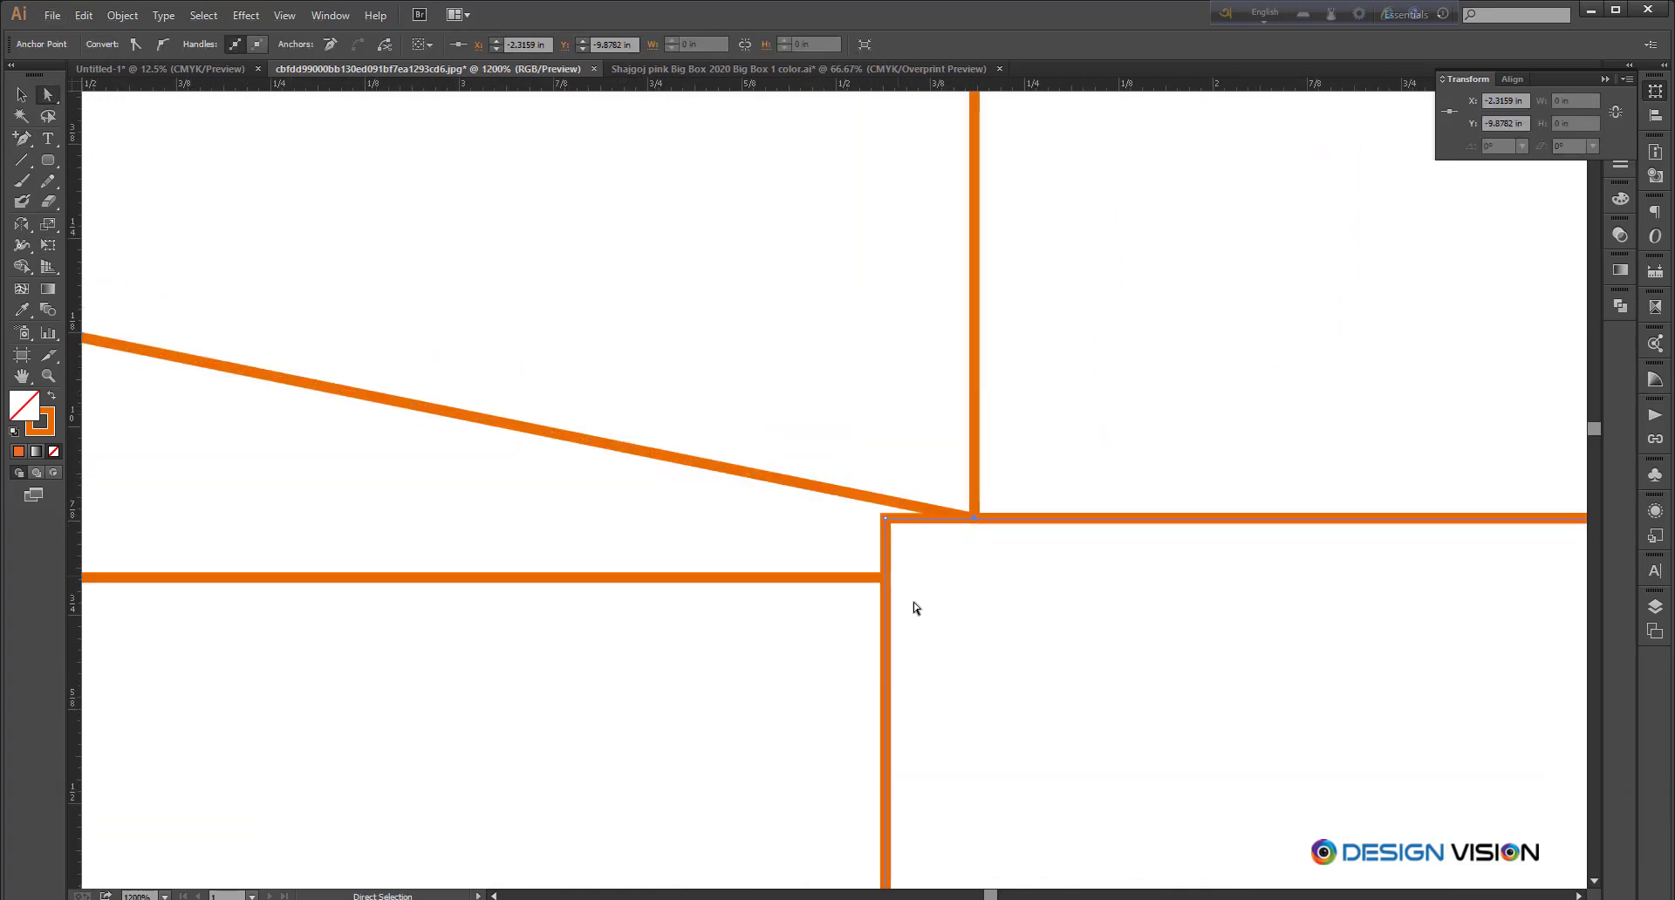
drag(886, 518, 886, 575)
click(841, 545)
scroll(553, 538, down, 8)
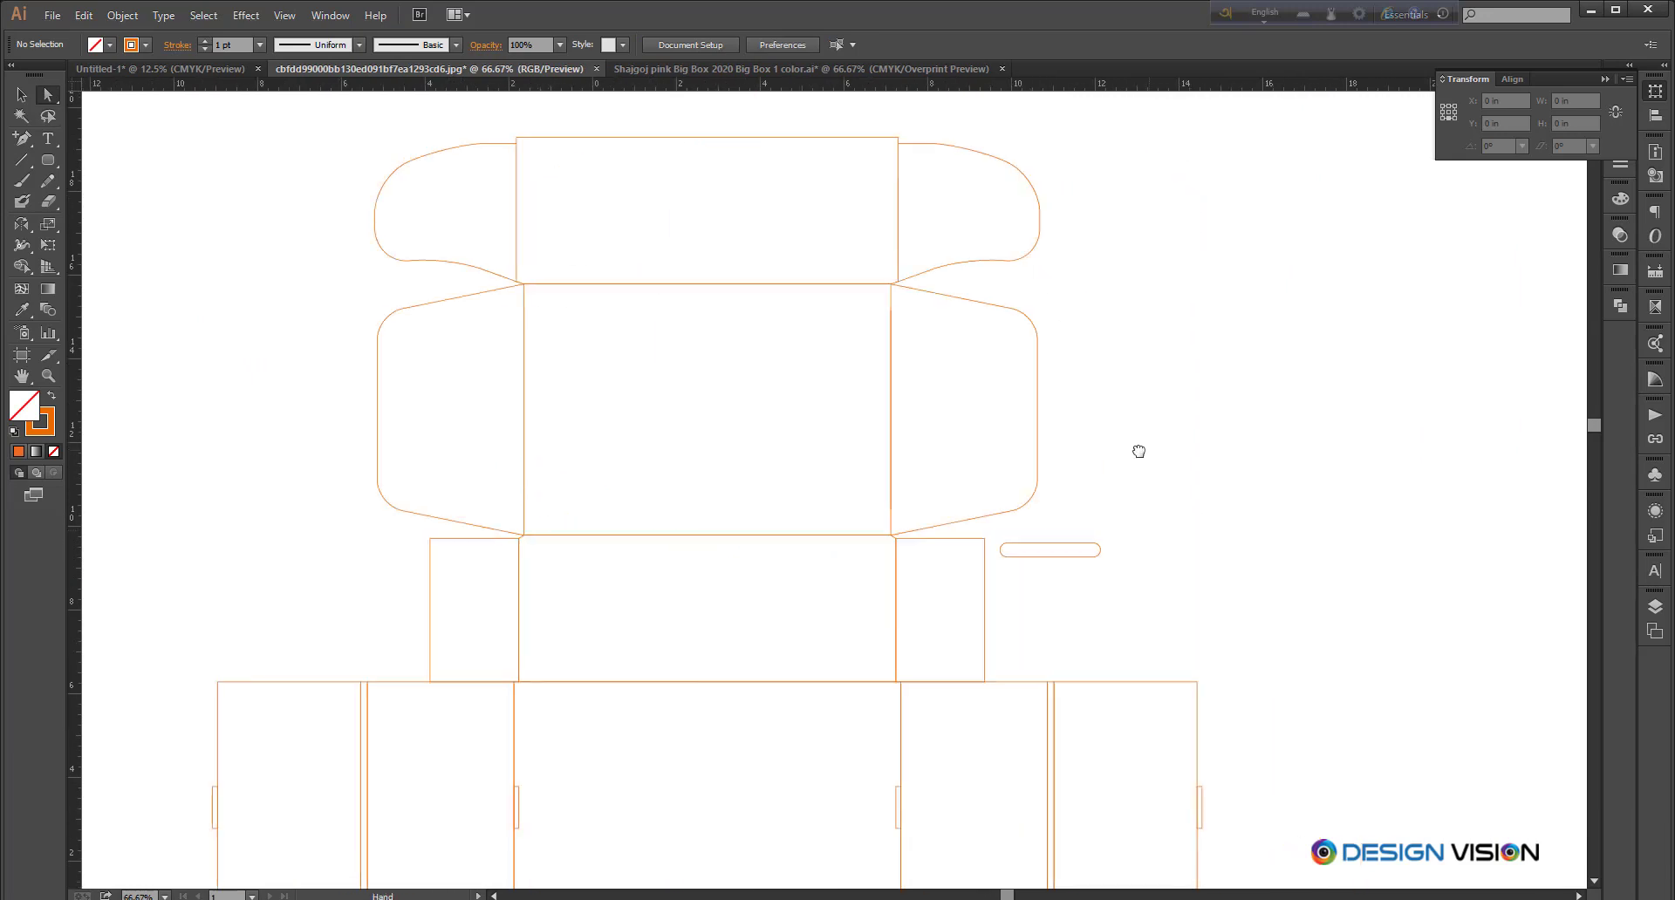
Step: Delete the narrow rounded rectangle beside the right side flap
drag(1139, 451, 1103, 446)
drag(965, 525, 1101, 577)
key(Delete)
scroll(1102, 495, down, 2)
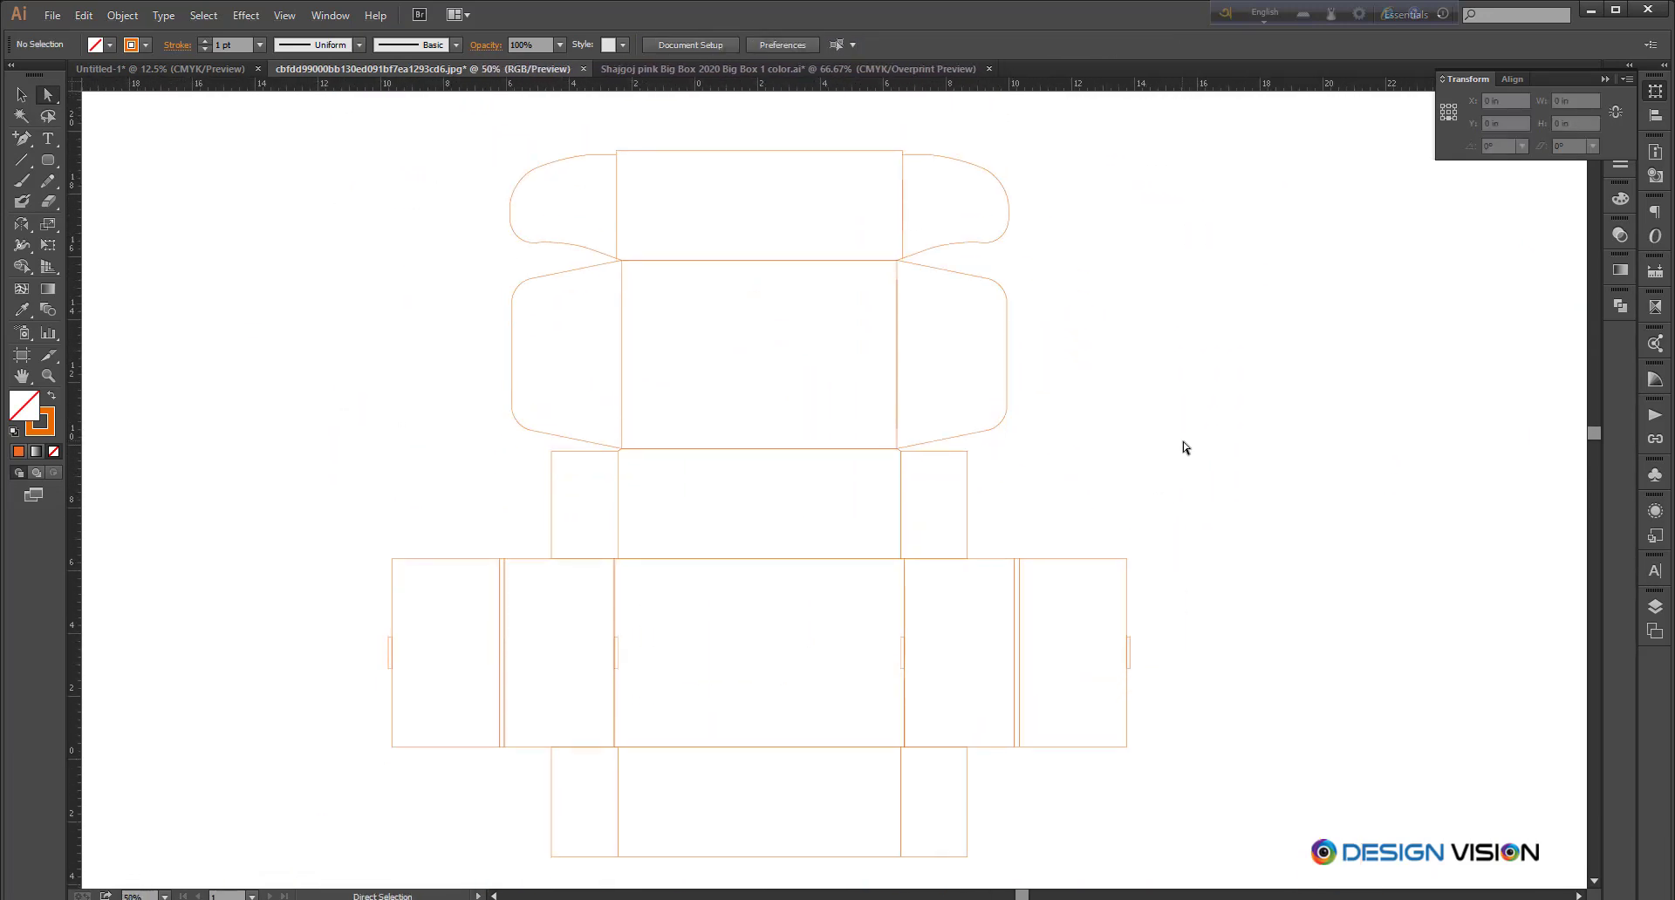
Step: Group all the panels, flaps and locking tabs of the dieline into one object
key(v)
scroll(590, 321, down, 1)
drag(377, 156, 960, 738)
click(953, 733)
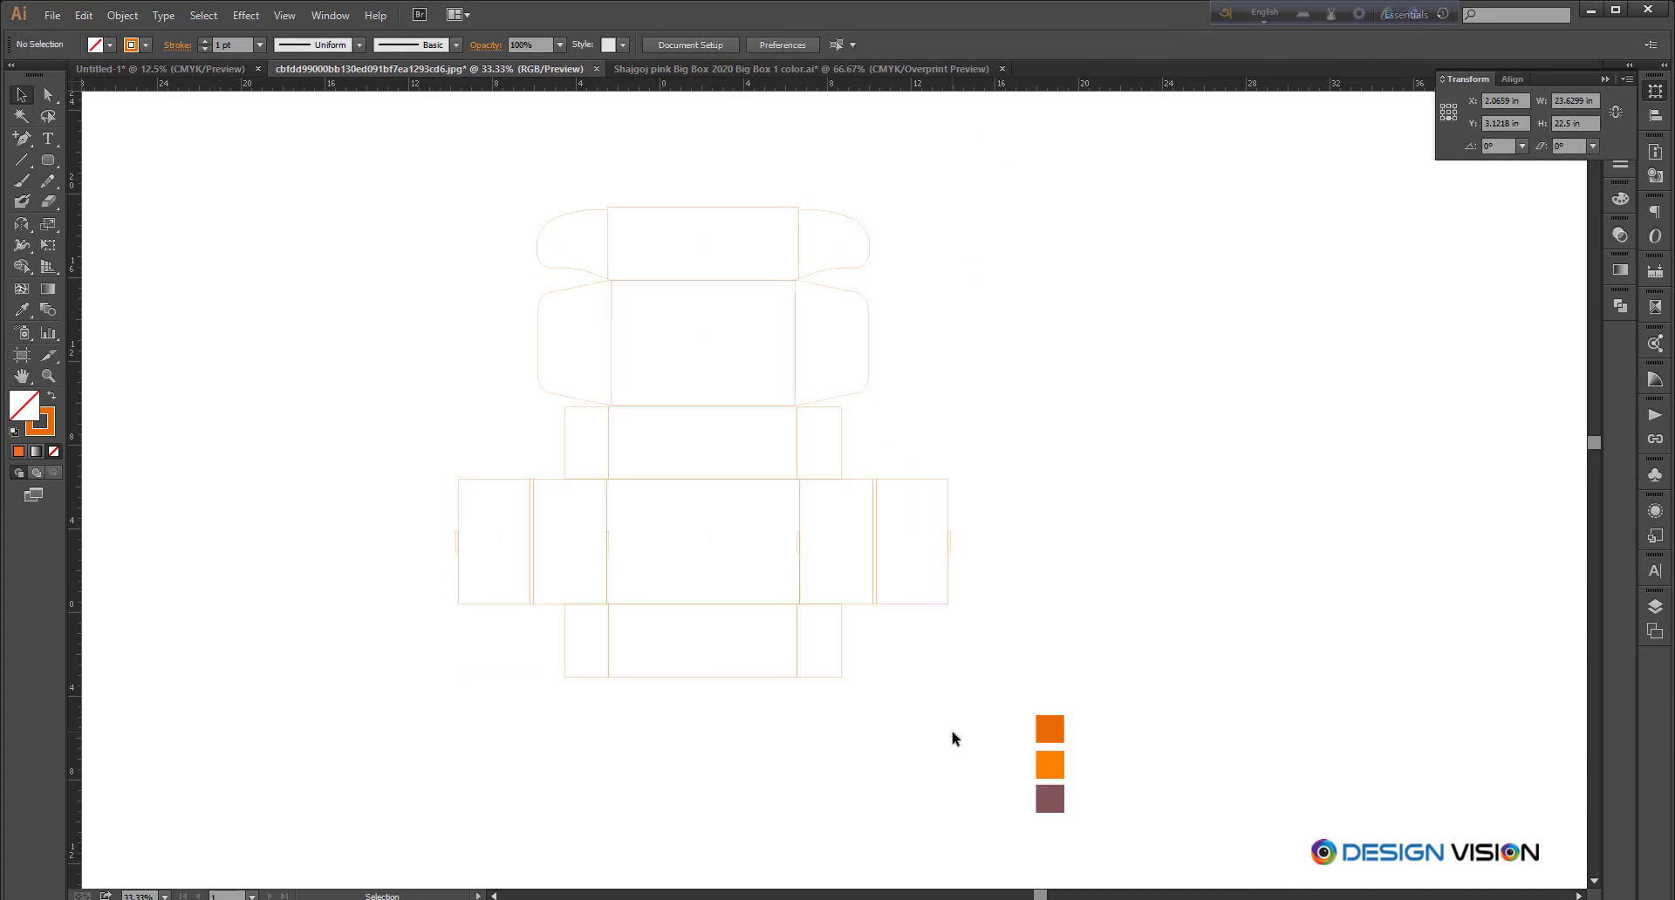
Step: Move the three colour swatches to the empty area left of the dieline
scroll(902, 672, up, 1)
drag(899, 666, 966, 816)
scroll(967, 768, down, 1)
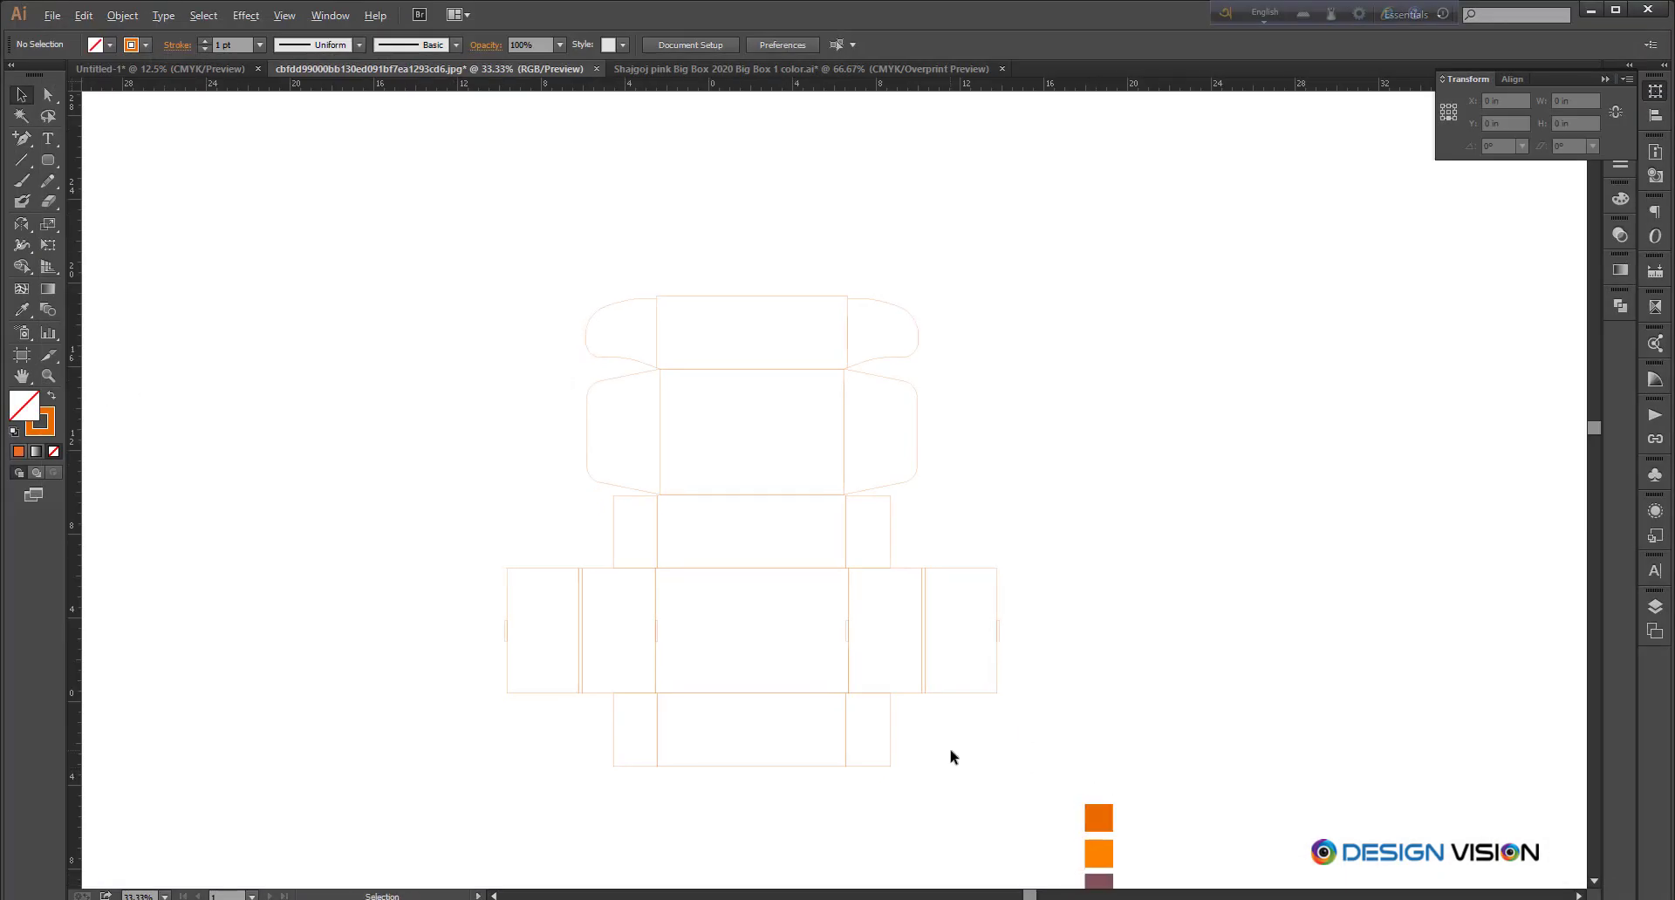
scroll(950, 758, up, 1)
drag(968, 739, 1014, 814)
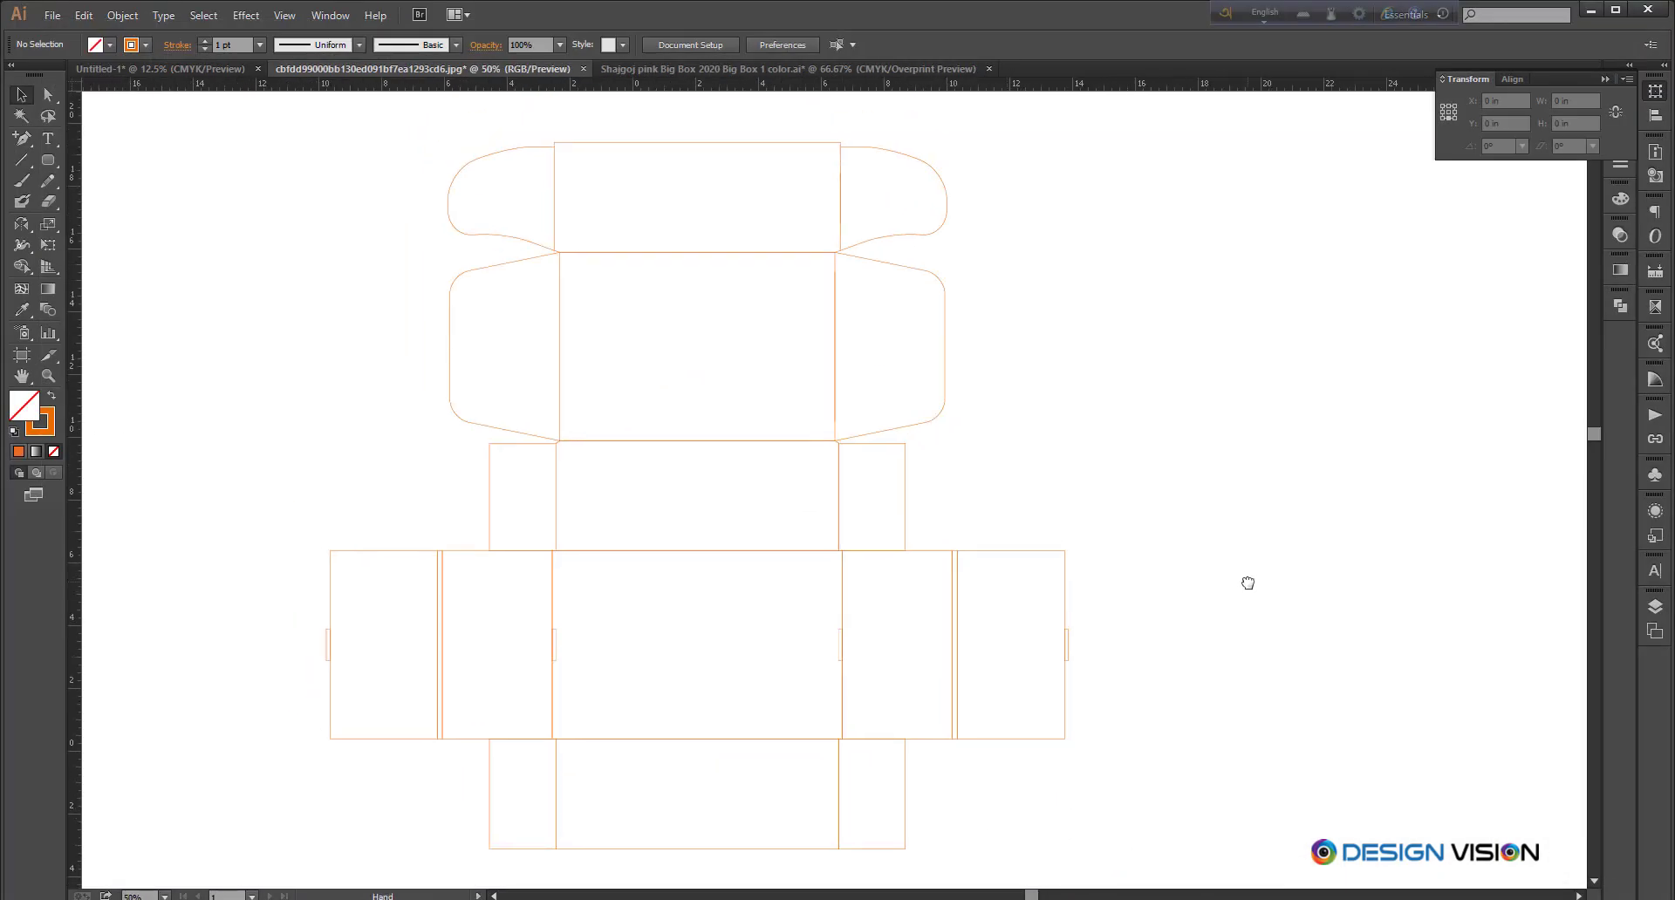
scroll(1293, 621, down, 1)
scroll(1230, 643, down, 1)
drag(1222, 611, 701, 403)
click(785, 426)
scroll(1033, 493, up, 2)
drag(1362, 371, 1288, 403)
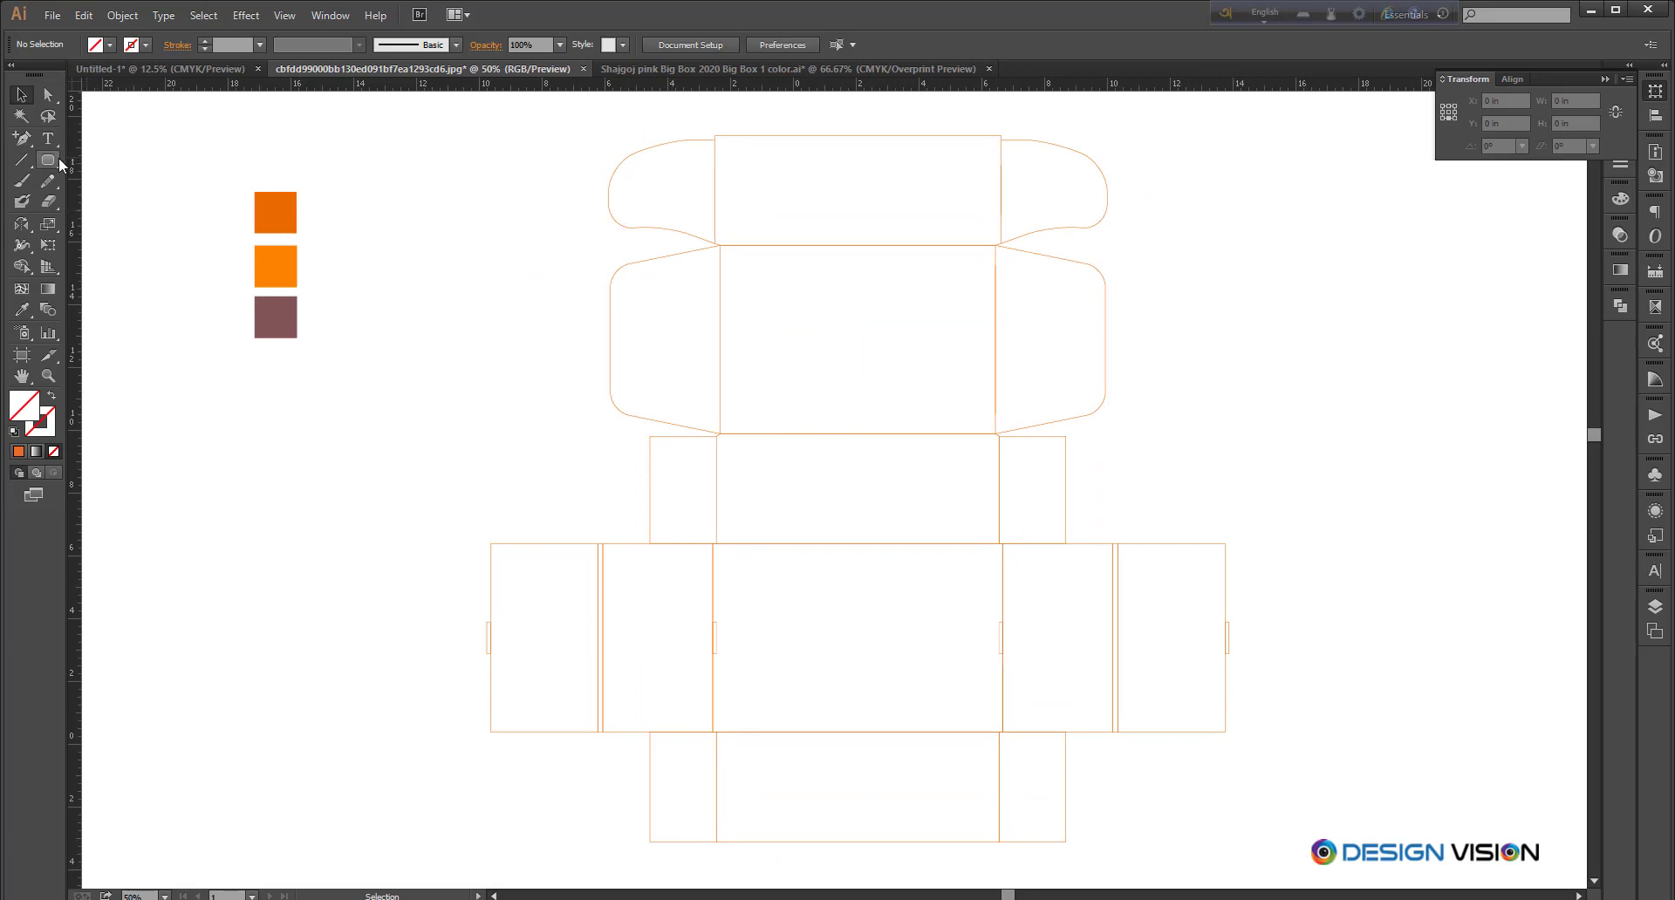
Step: Draw an unfilled, unstroked rectangle about 25.7 by 18.6 in over the dieline and undo the stray small rectangle
drag(58, 162, 92, 162)
drag(451, 126, 999, 543)
drag(1279, 744, 1330, 751)
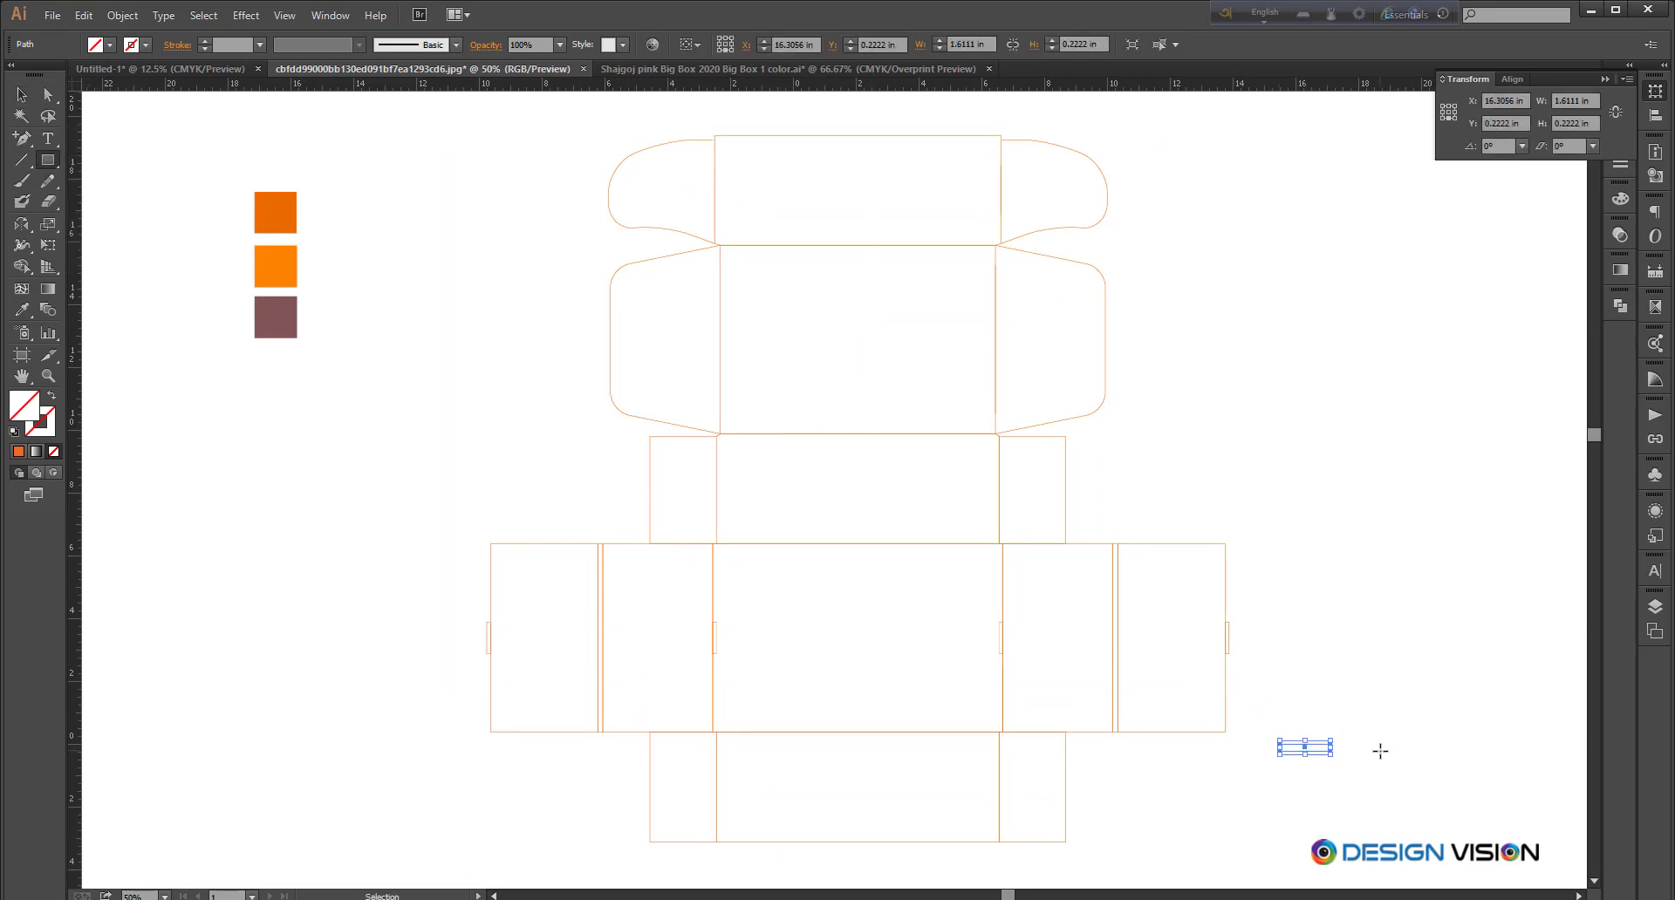
key(ctrl+z)
key(ctrl+z)
scroll(1134, 685, down, 1)
scroll(768, 585, down, 1)
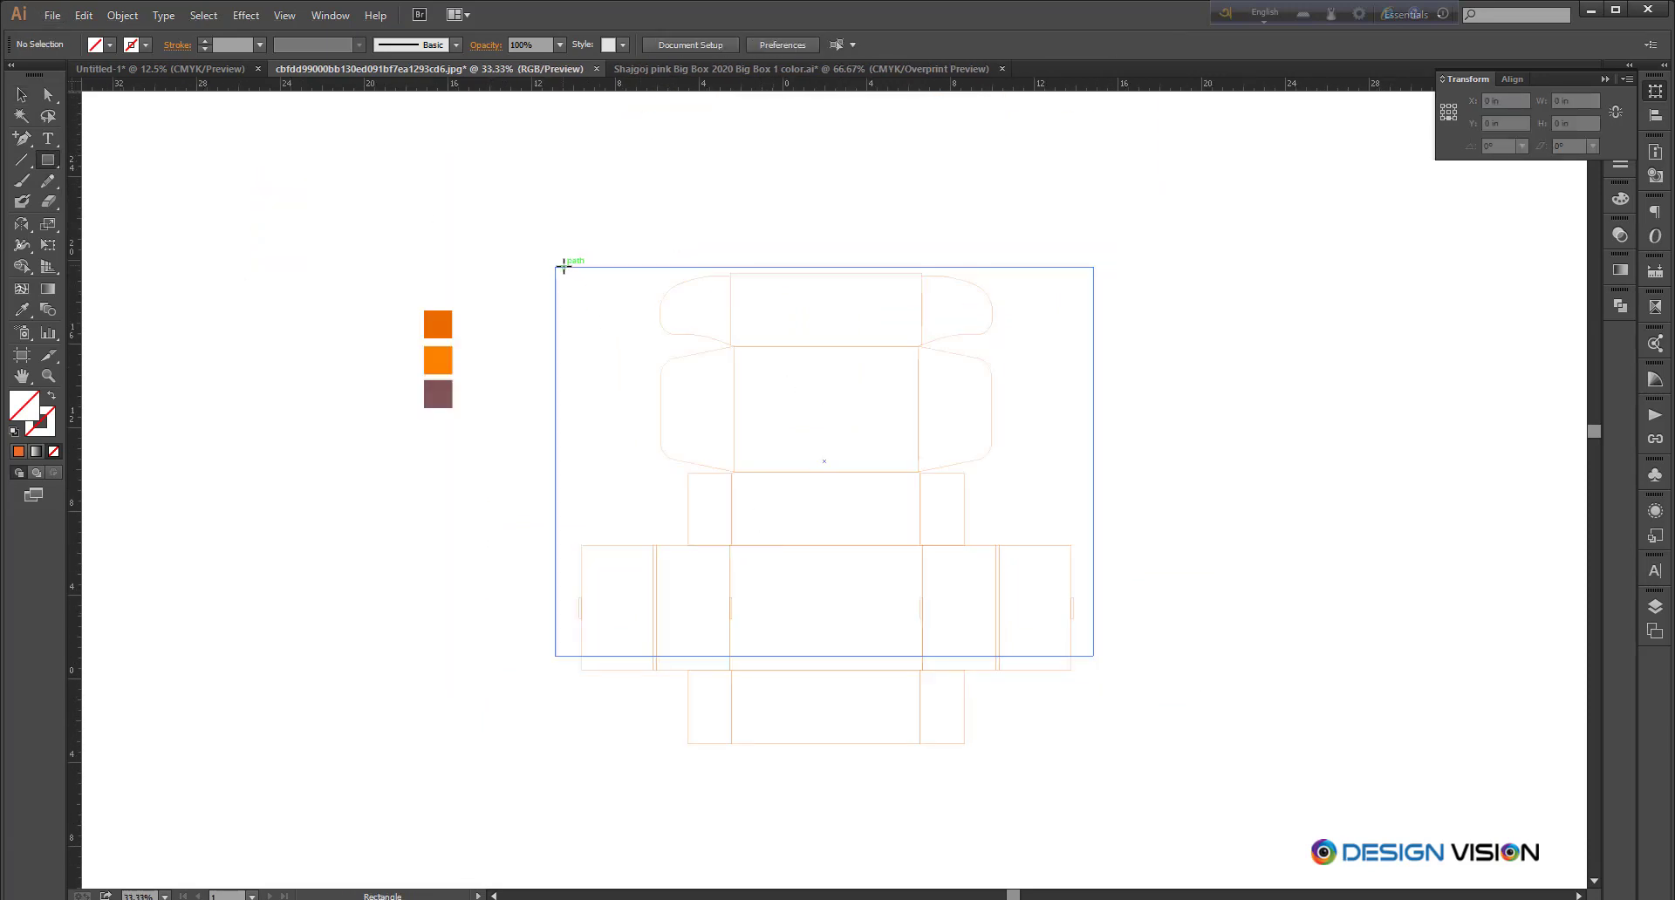
Step: Draw an ellipse about 1.5 by 3.2 in below the swatches and fill it with the top orange swatch's colour
drag(48, 159, 93, 206)
scroll(492, 461, up, 2)
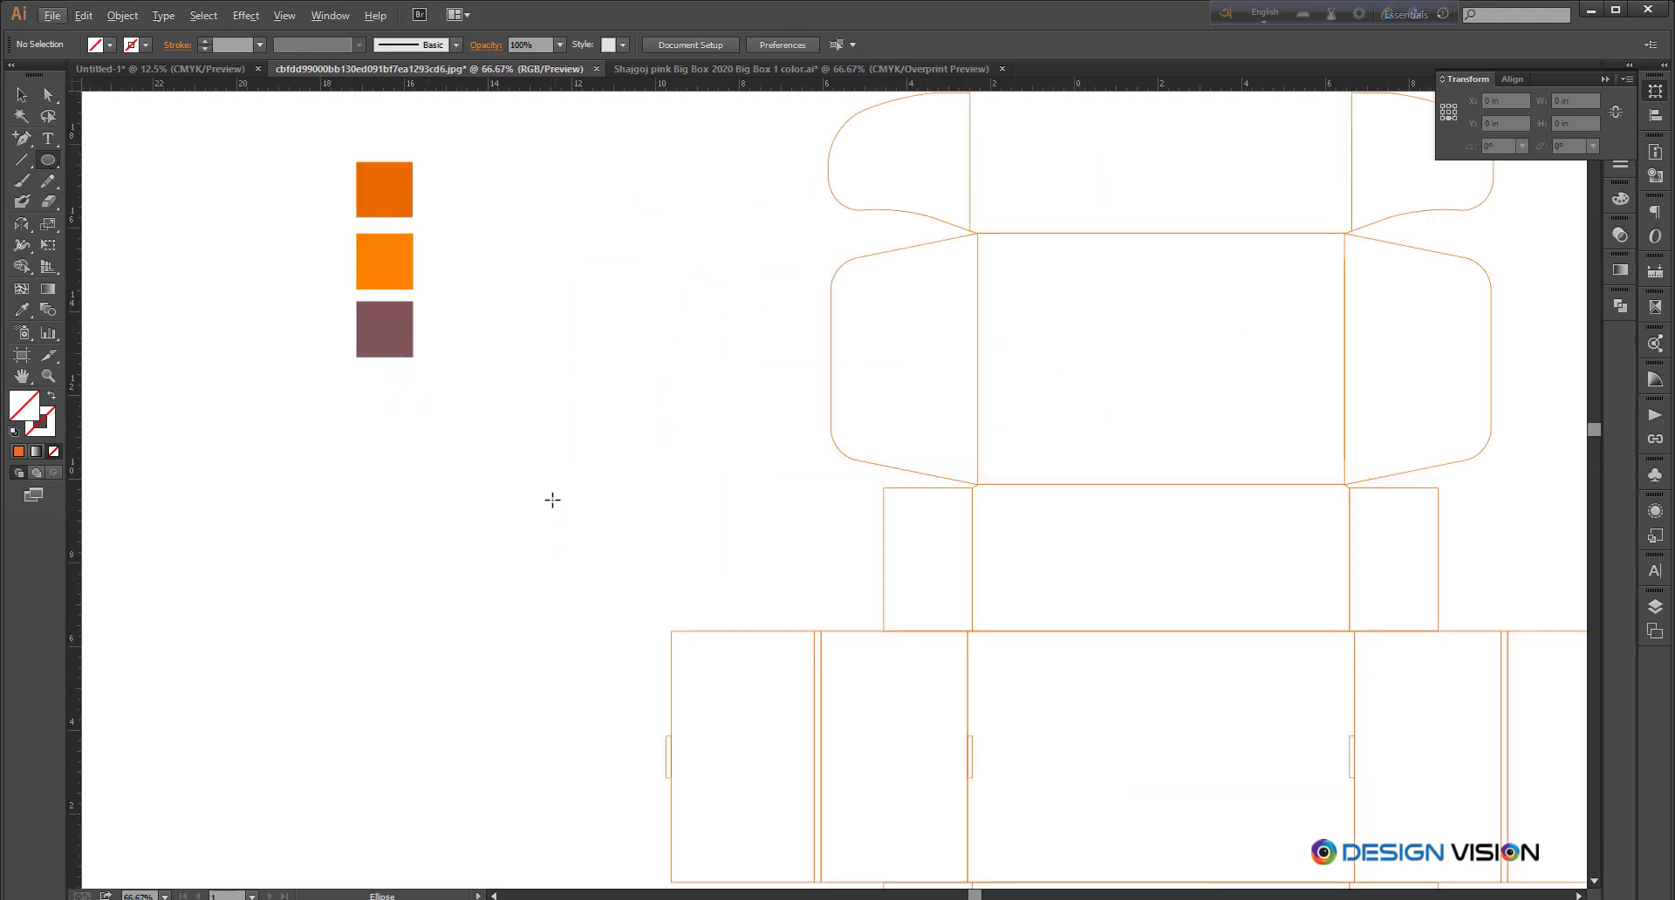
scroll(552, 499, down, 1)
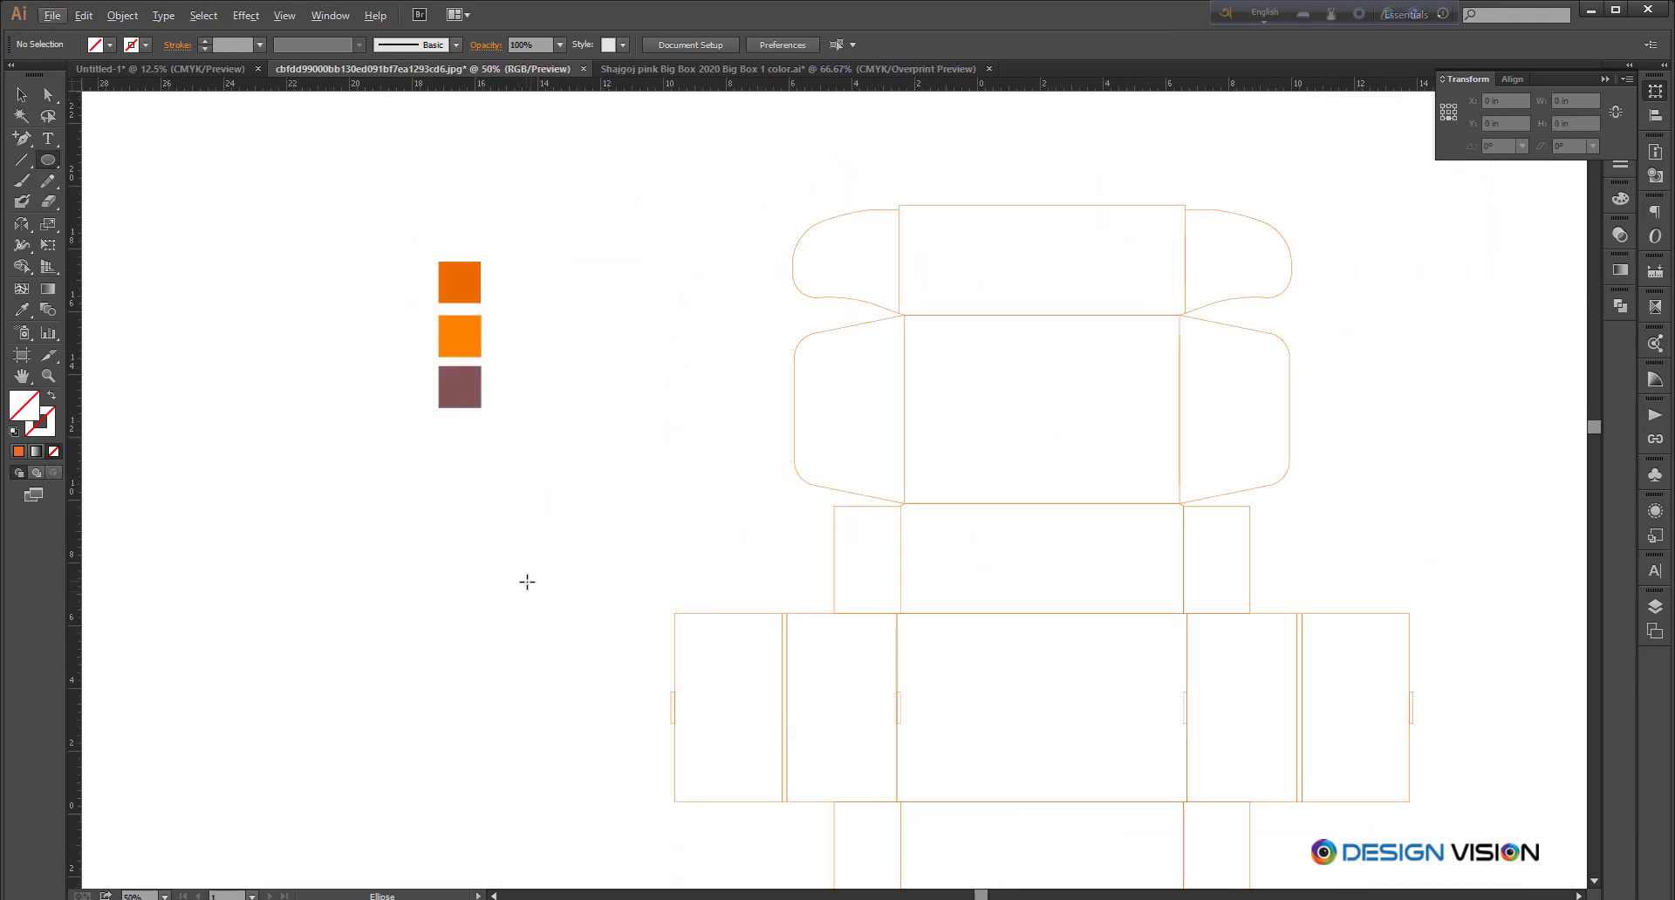
mouse_move(480, 633)
mouse_down()
mouse_move(538, 644)
mouse_move(441, 616)
mouse_move(573, 628)
mouse_up()
key(i)
click(471, 293)
key(v)
click(553, 701)
Step: Rotate copies of the ellipse around its end point in 90° increments to form a four-petal flower
click(22, 225)
drag(572, 628, 517, 705)
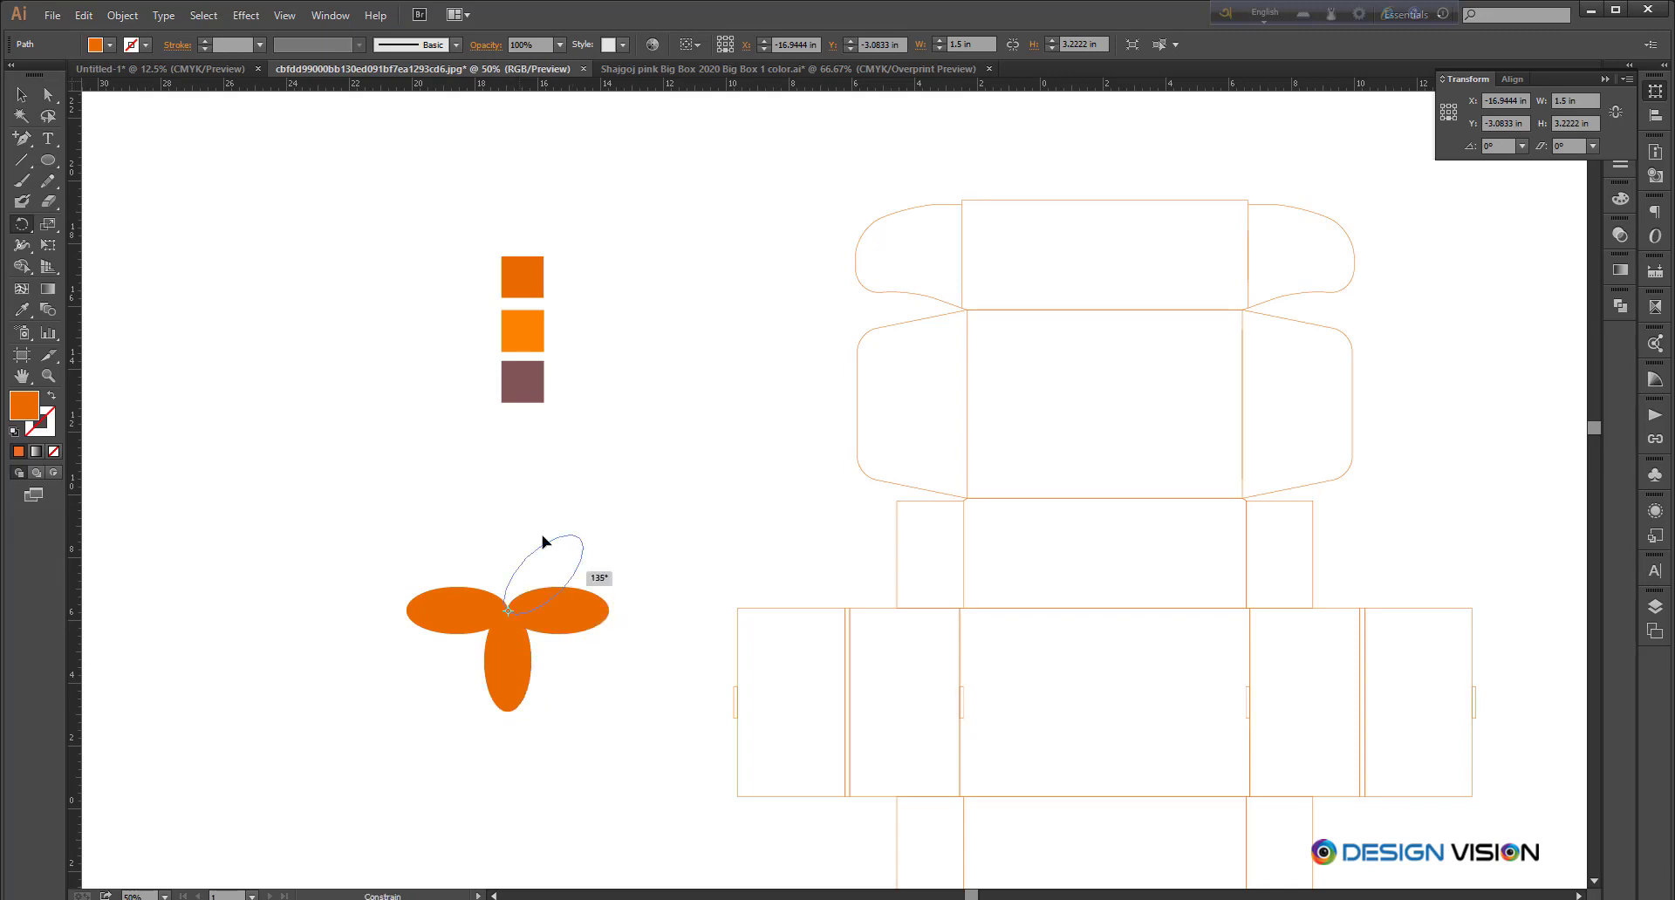
drag(542, 541, 485, 536)
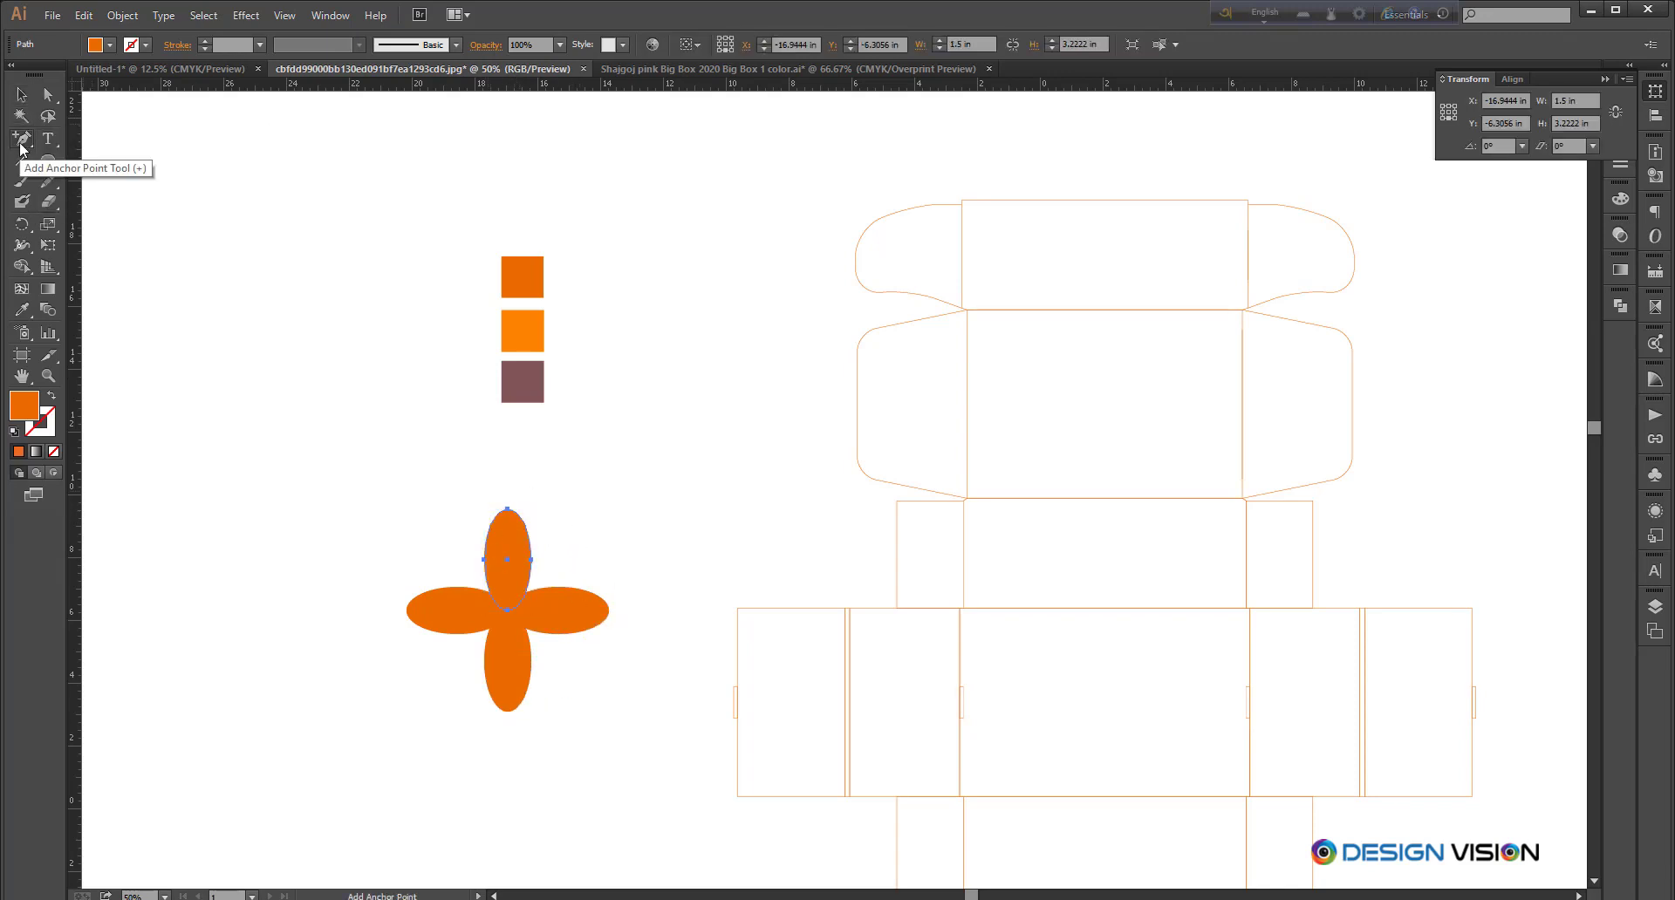
Step: Convert the inner anchor point of each petal to a sharp corner at the flower's centre
drag(21, 144, 88, 202)
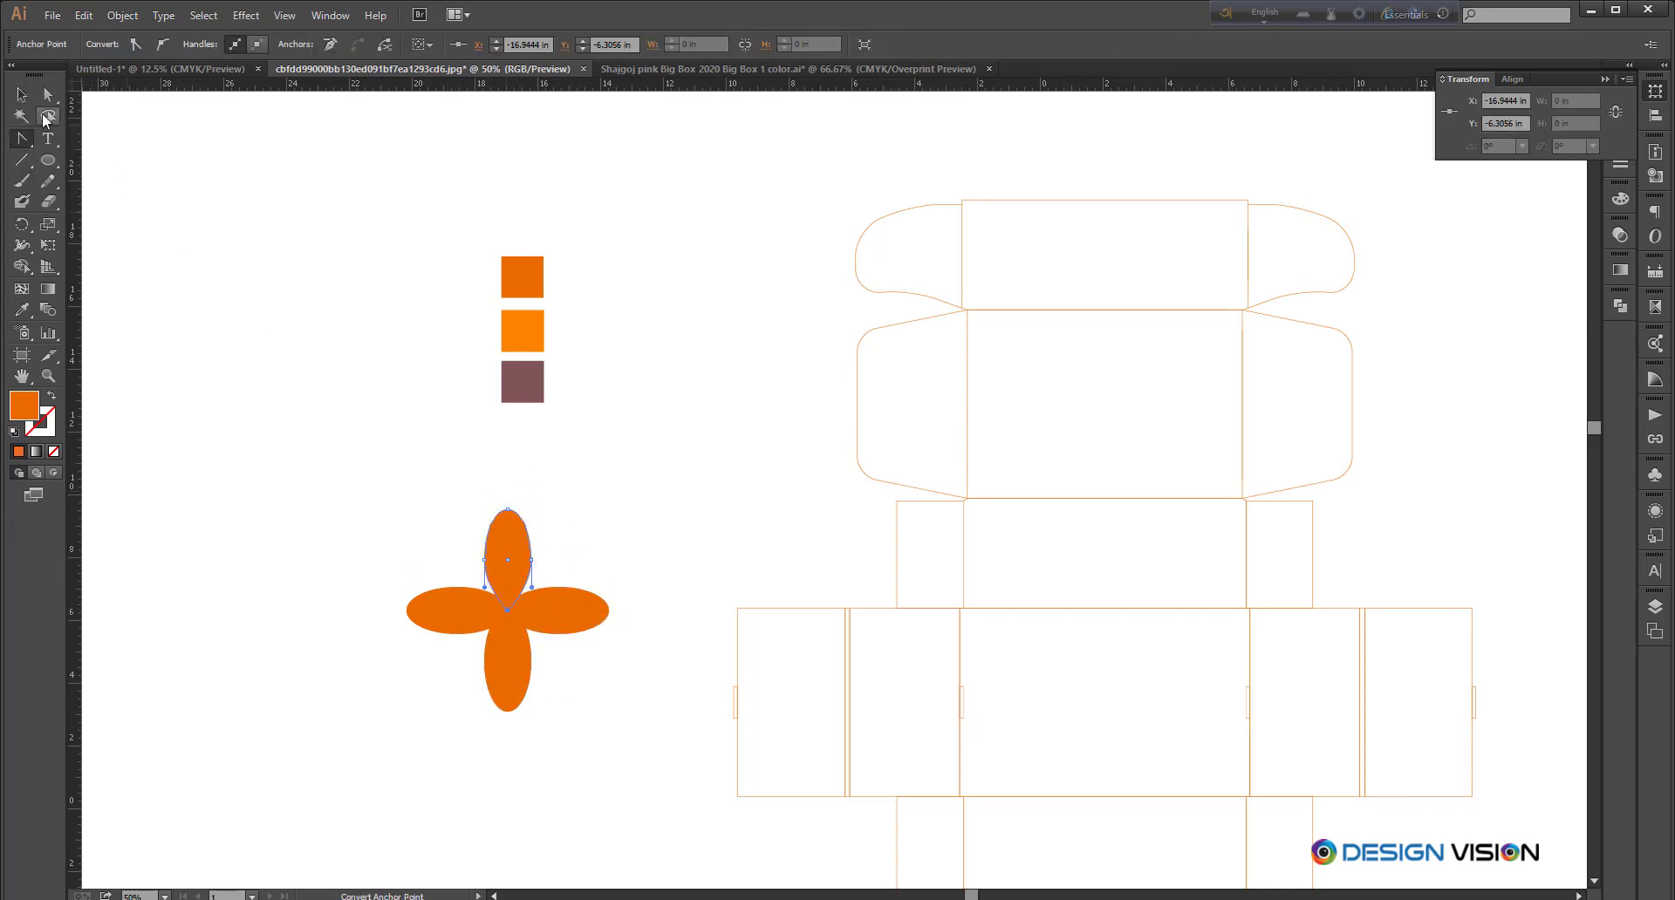
ctrl+click(505, 655)
key(v)
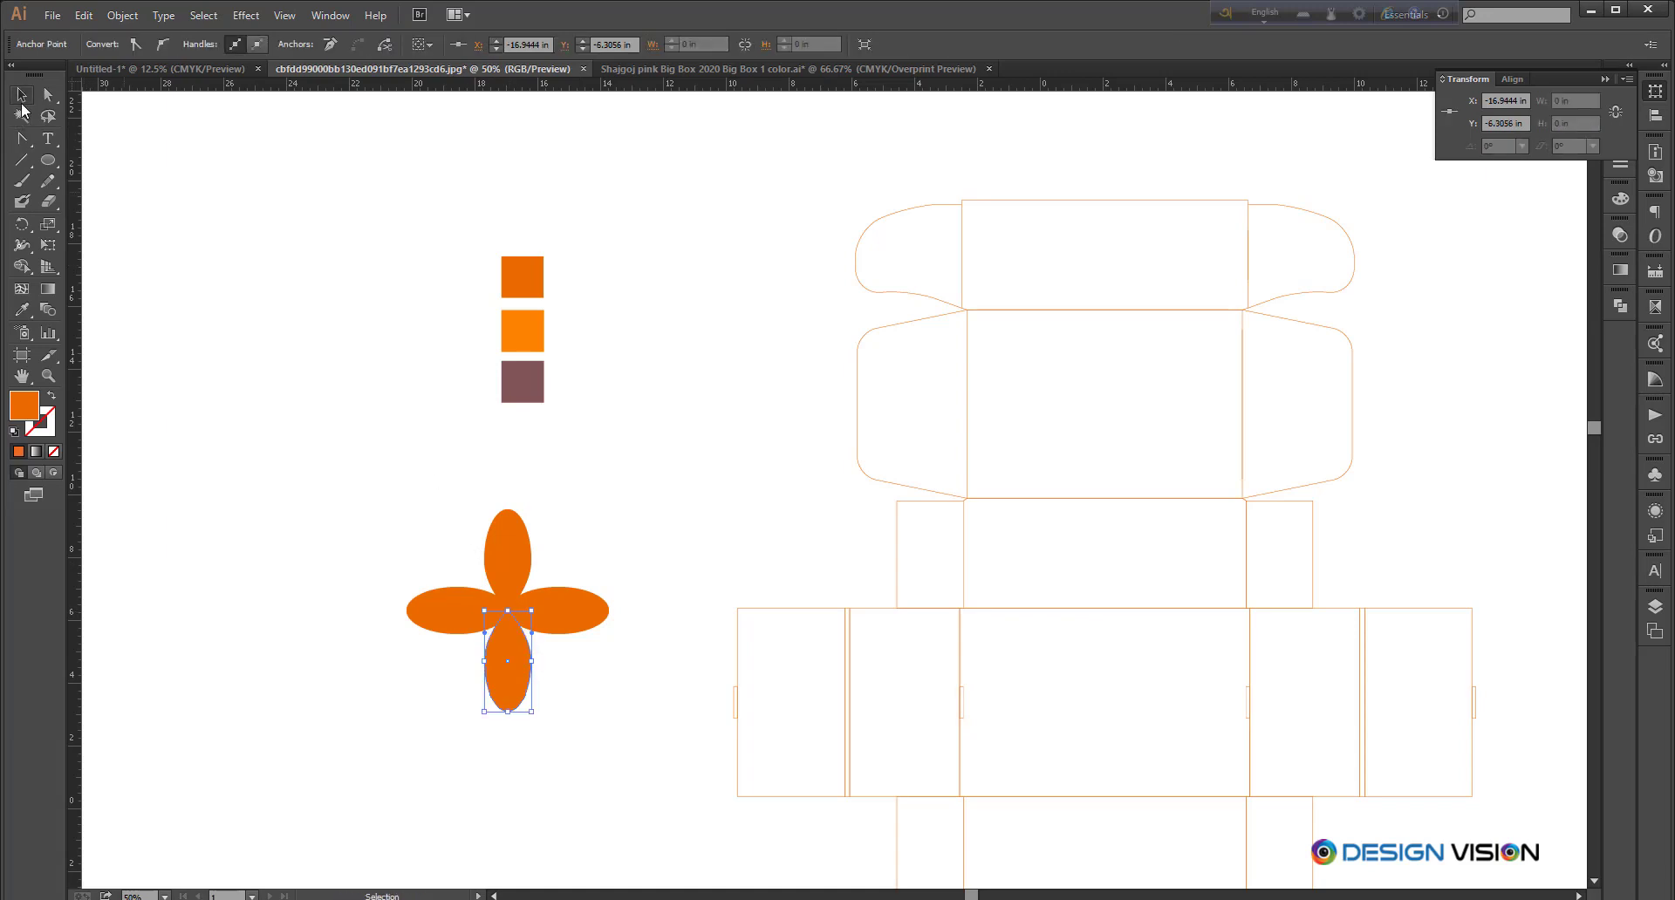
click(458, 615)
ctrl+click(514, 610)
key(v)
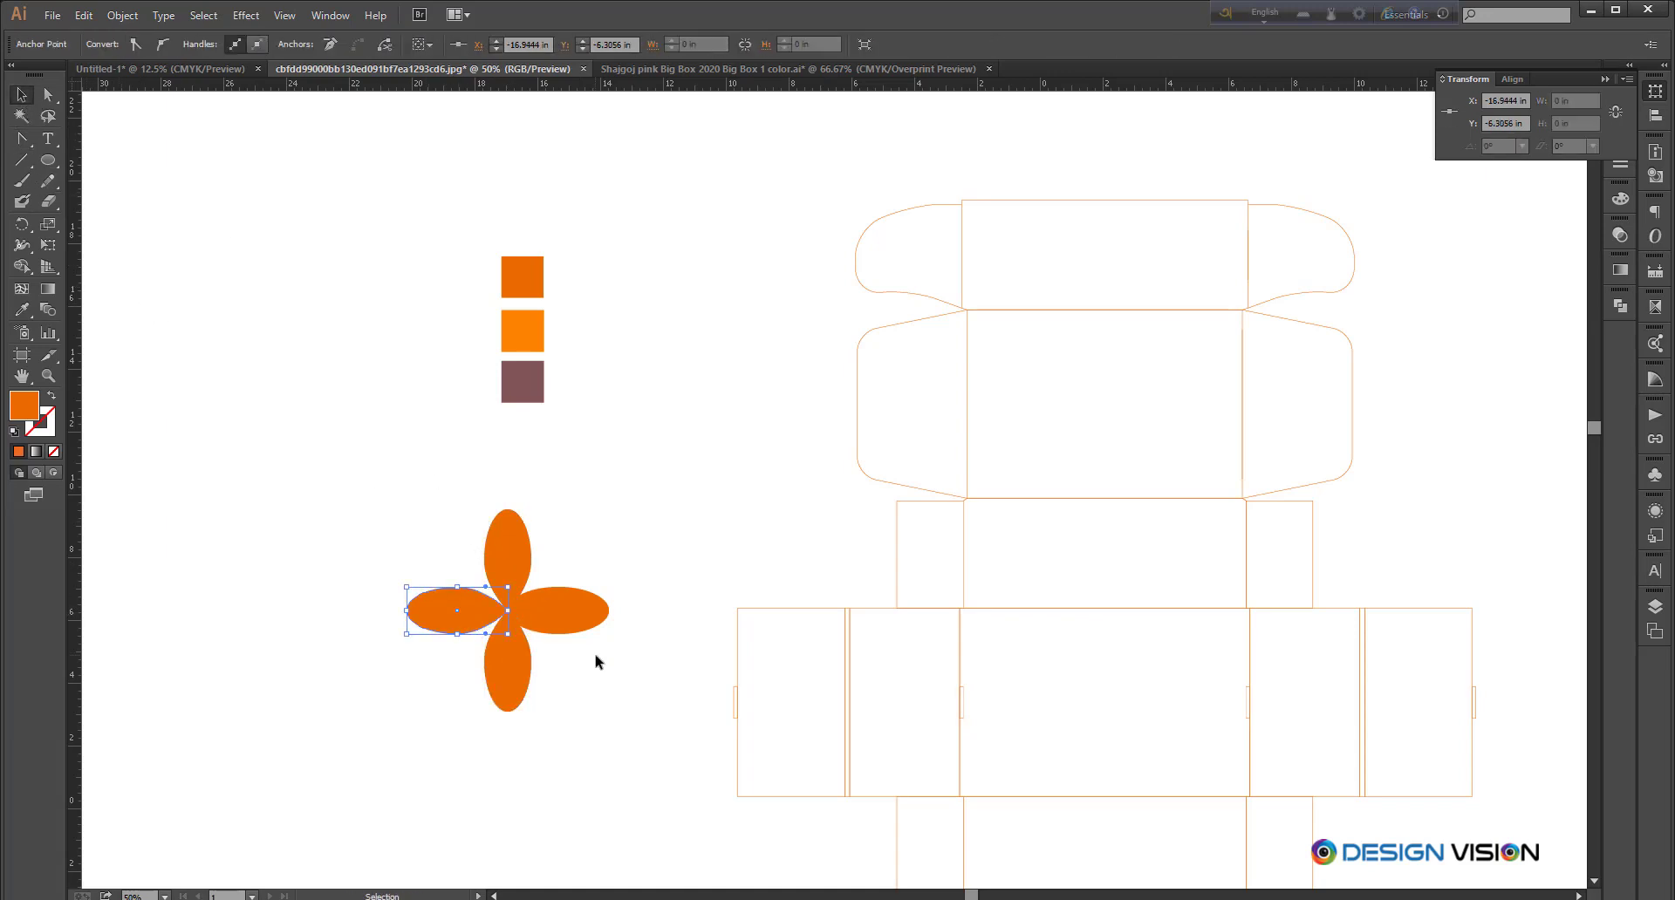
click(509, 610)
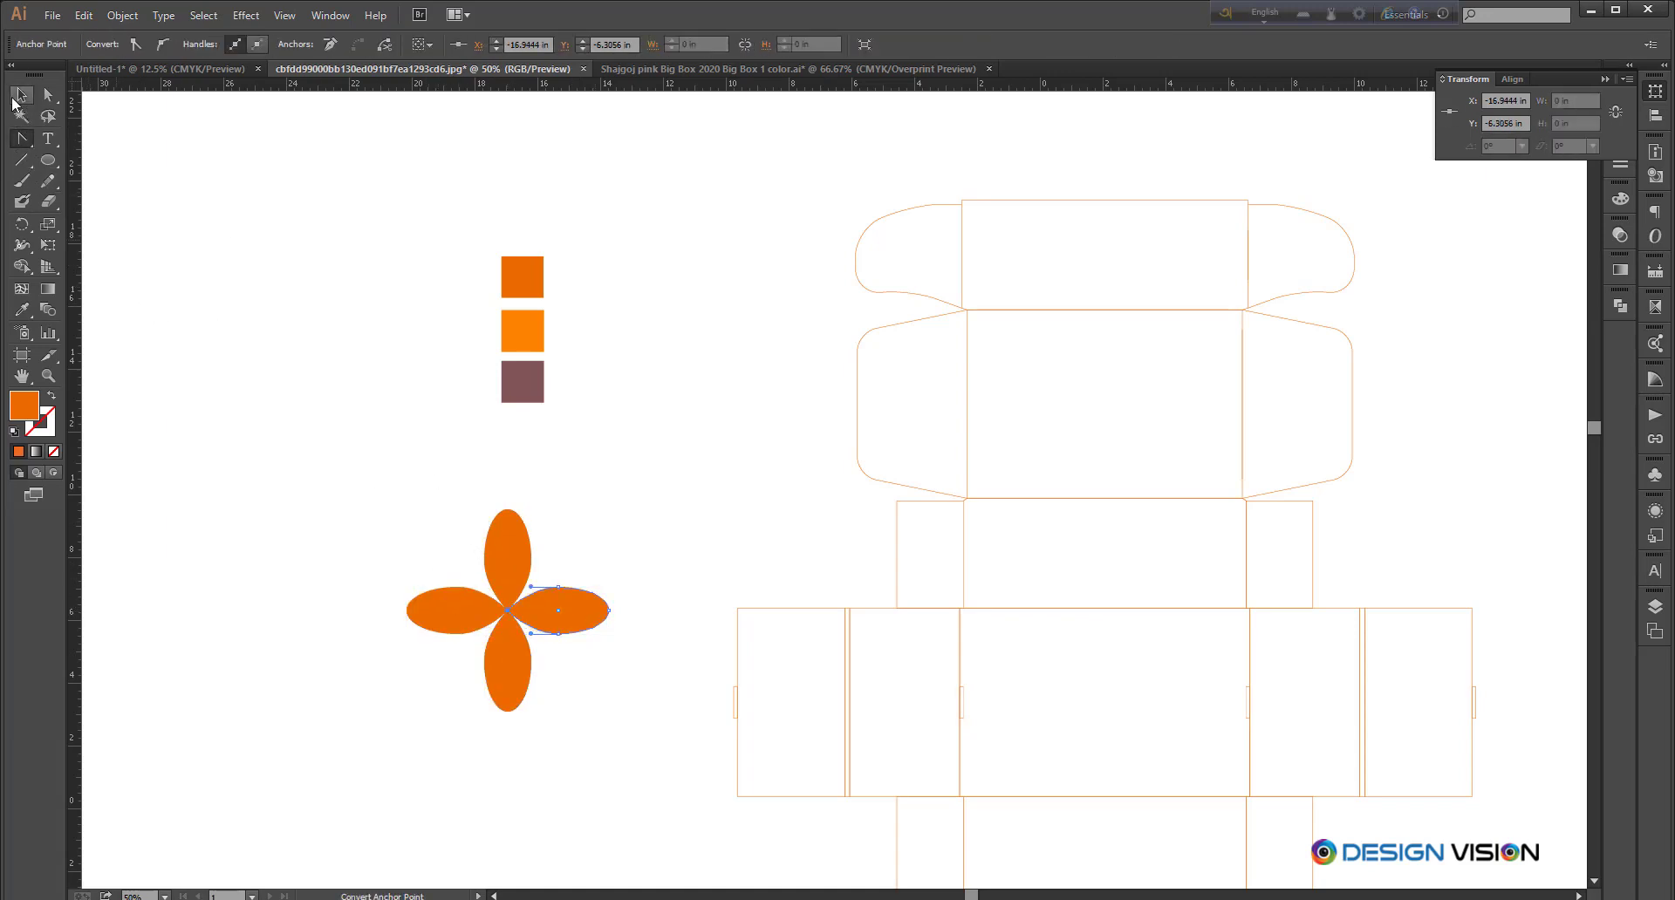
Step: Group the four petals and scale the flower down proportionally to about 2.9 in wide
drag(367, 469, 448, 634)
key(ctrl+g)
click(605, 729)
click(409, 647)
click(457, 739)
click(385, 661)
click(454, 677)
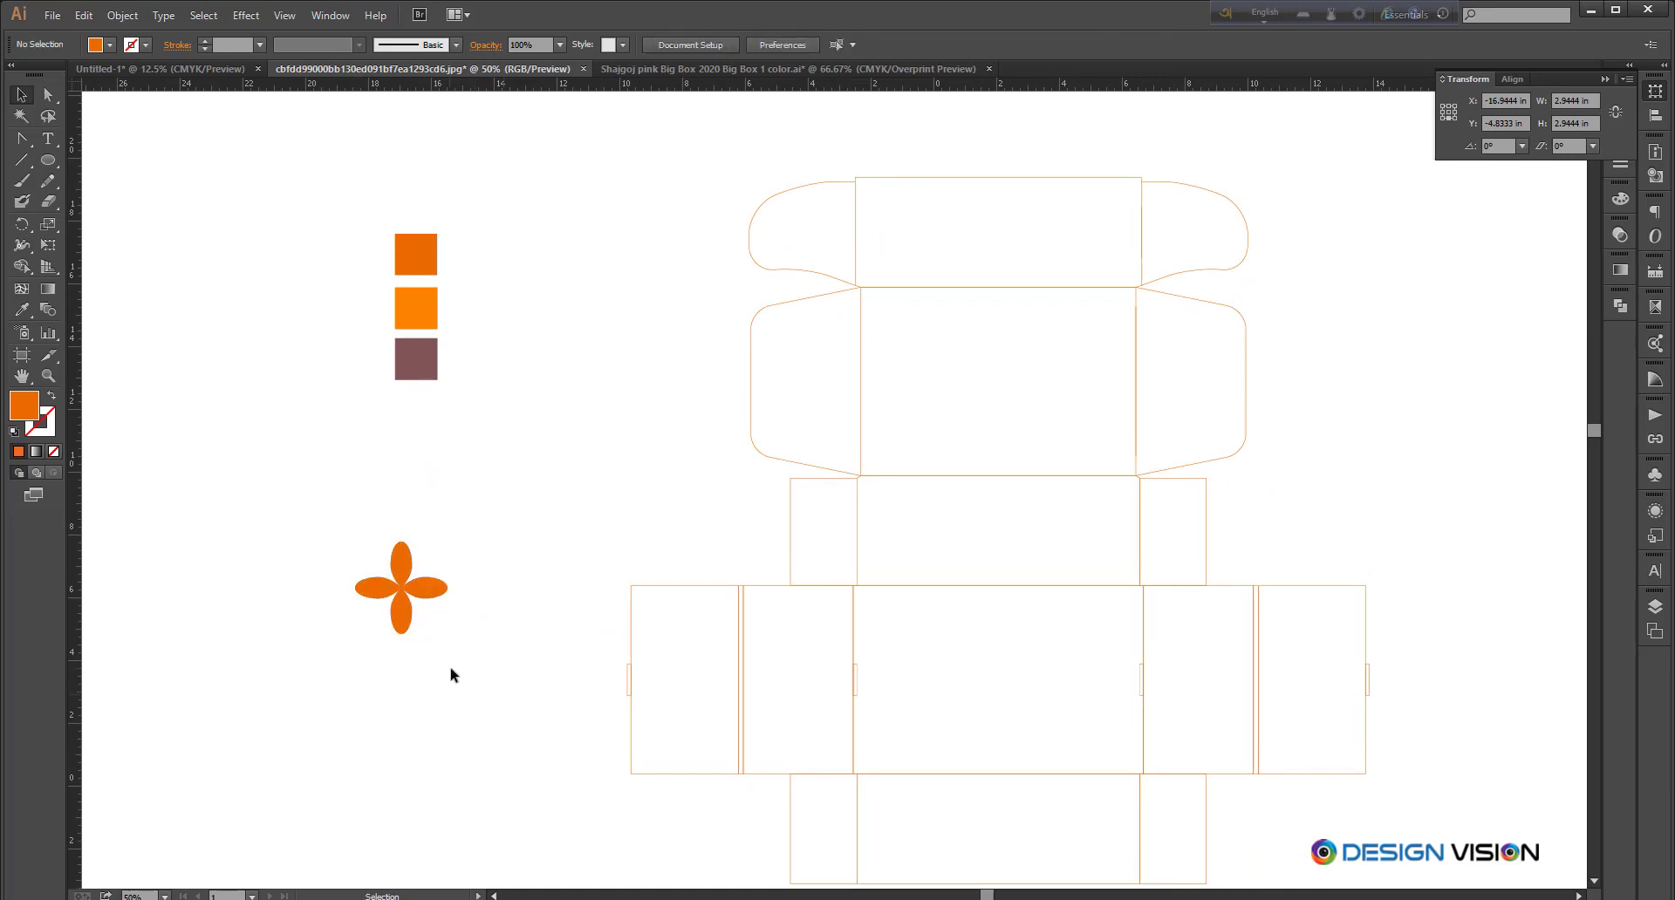
Step: Scale the flower down to slightly smaller than a colour swatch and keep it below the swatches
drag(489, 726, 368, 691)
click(314, 589)
click(352, 654)
drag(307, 616, 355, 638)
drag(400, 653, 406, 603)
click(378, 654)
scroll(406, 604, down, 1)
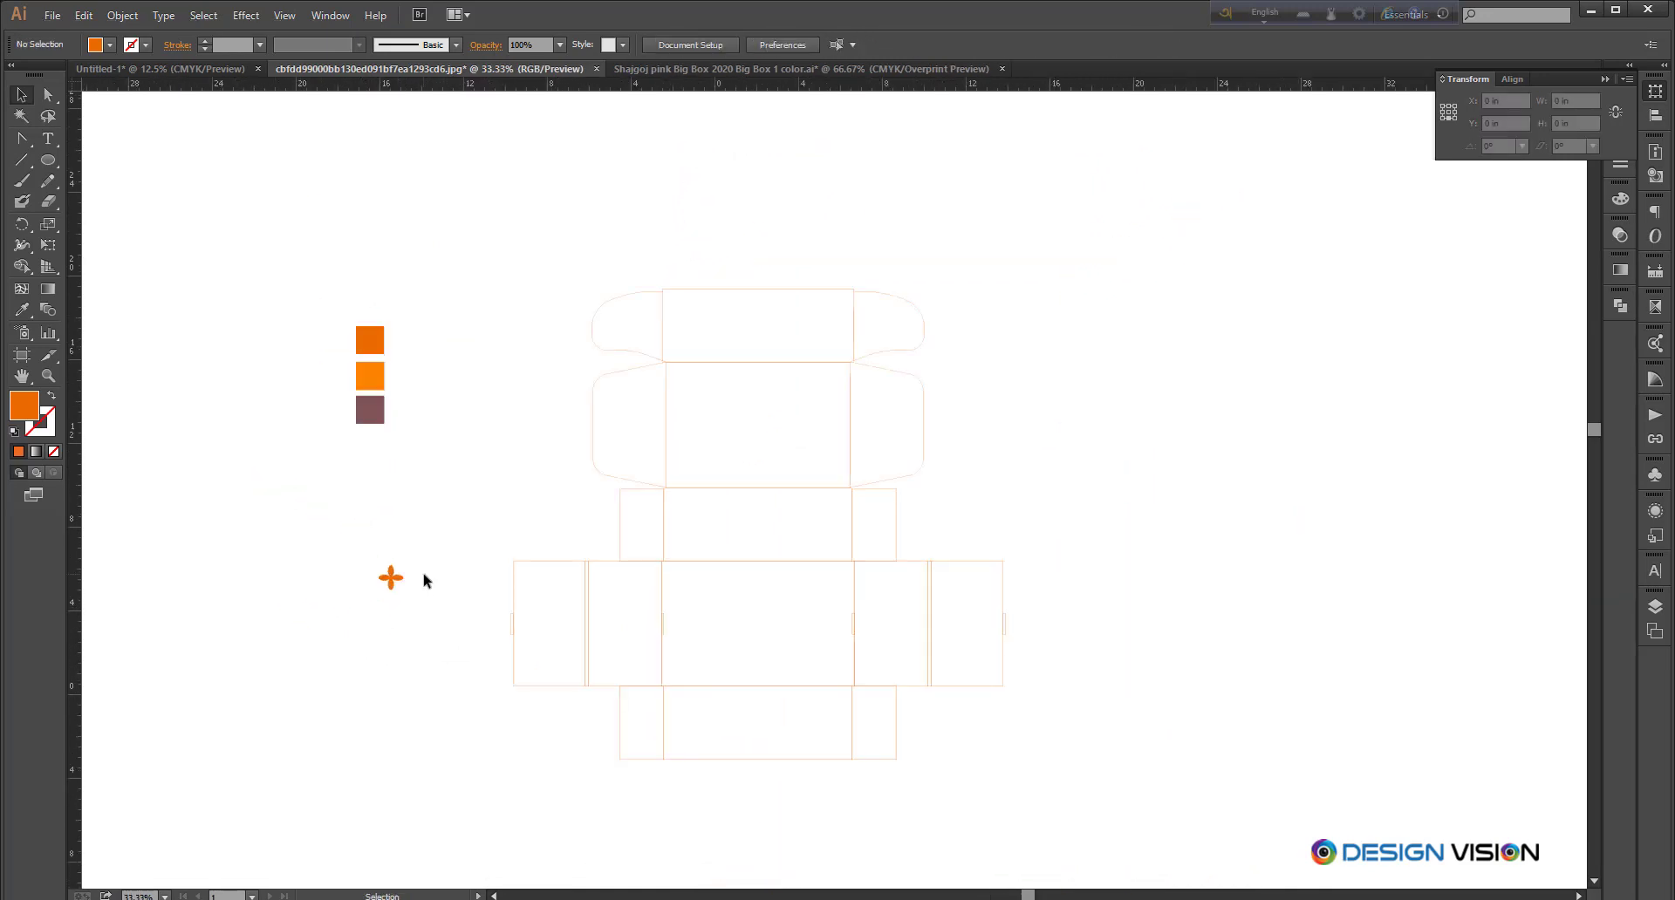
drag(1171, 546, 1190, 557)
drag(451, 578, 404, 577)
click(349, 511)
Step: Extend the rectangle around the dieline downward to about 23.2 in high so that it encloses the bottom panel
drag(48, 159, 102, 164)
click(103, 161)
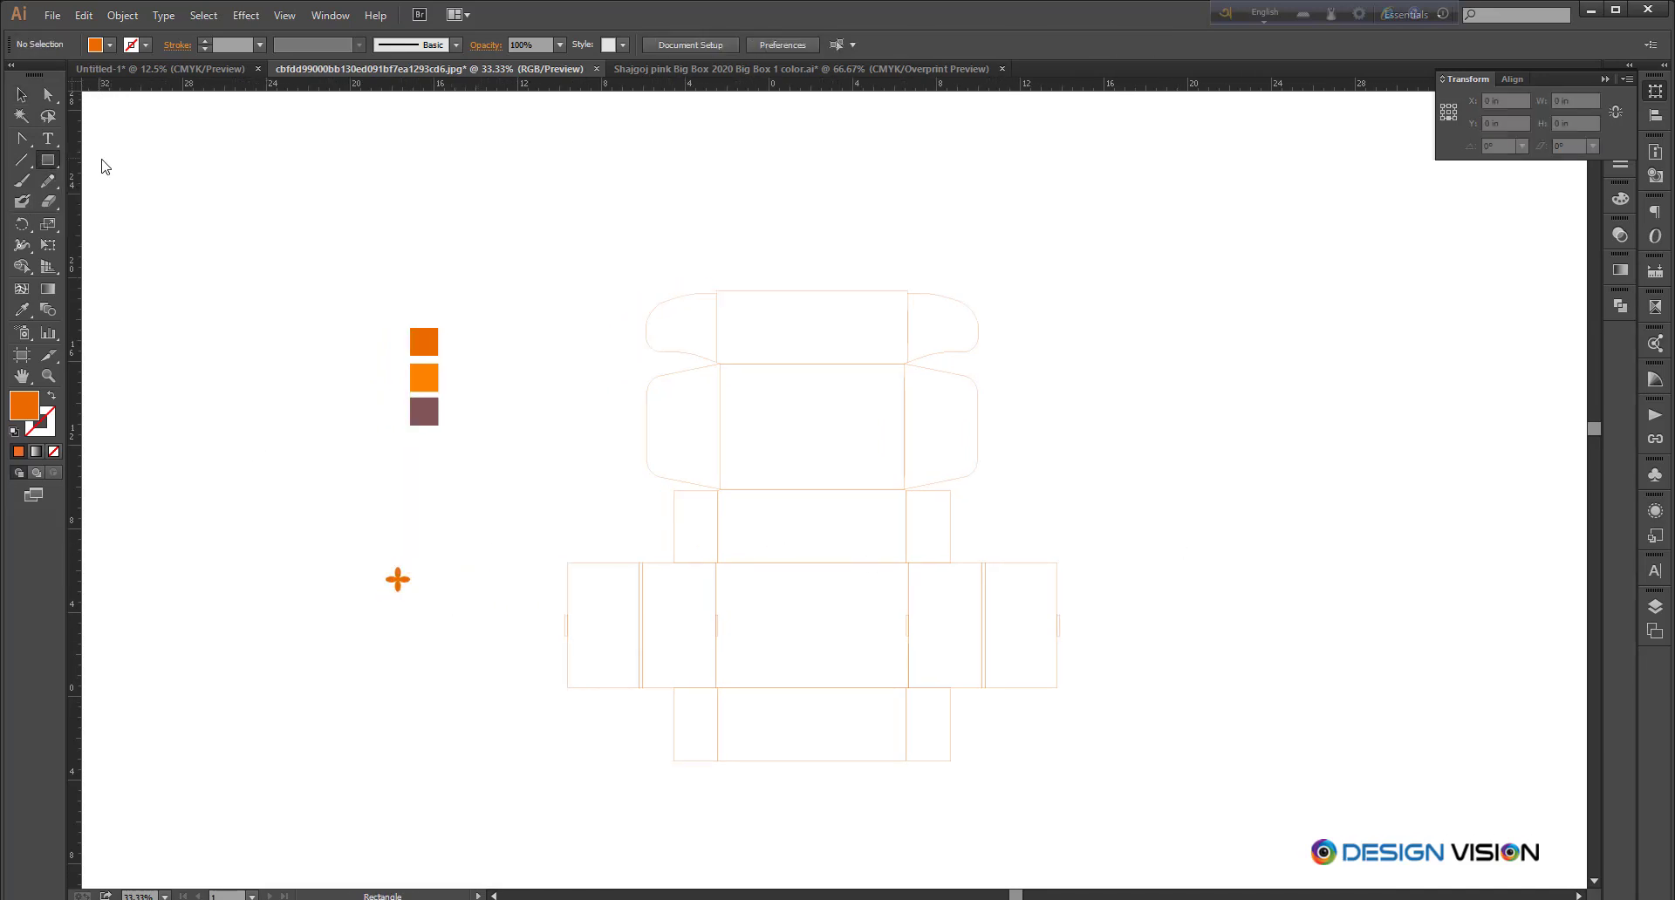
key(v)
drag(558, 341, 1282, 782)
drag(1079, 674, 1079, 771)
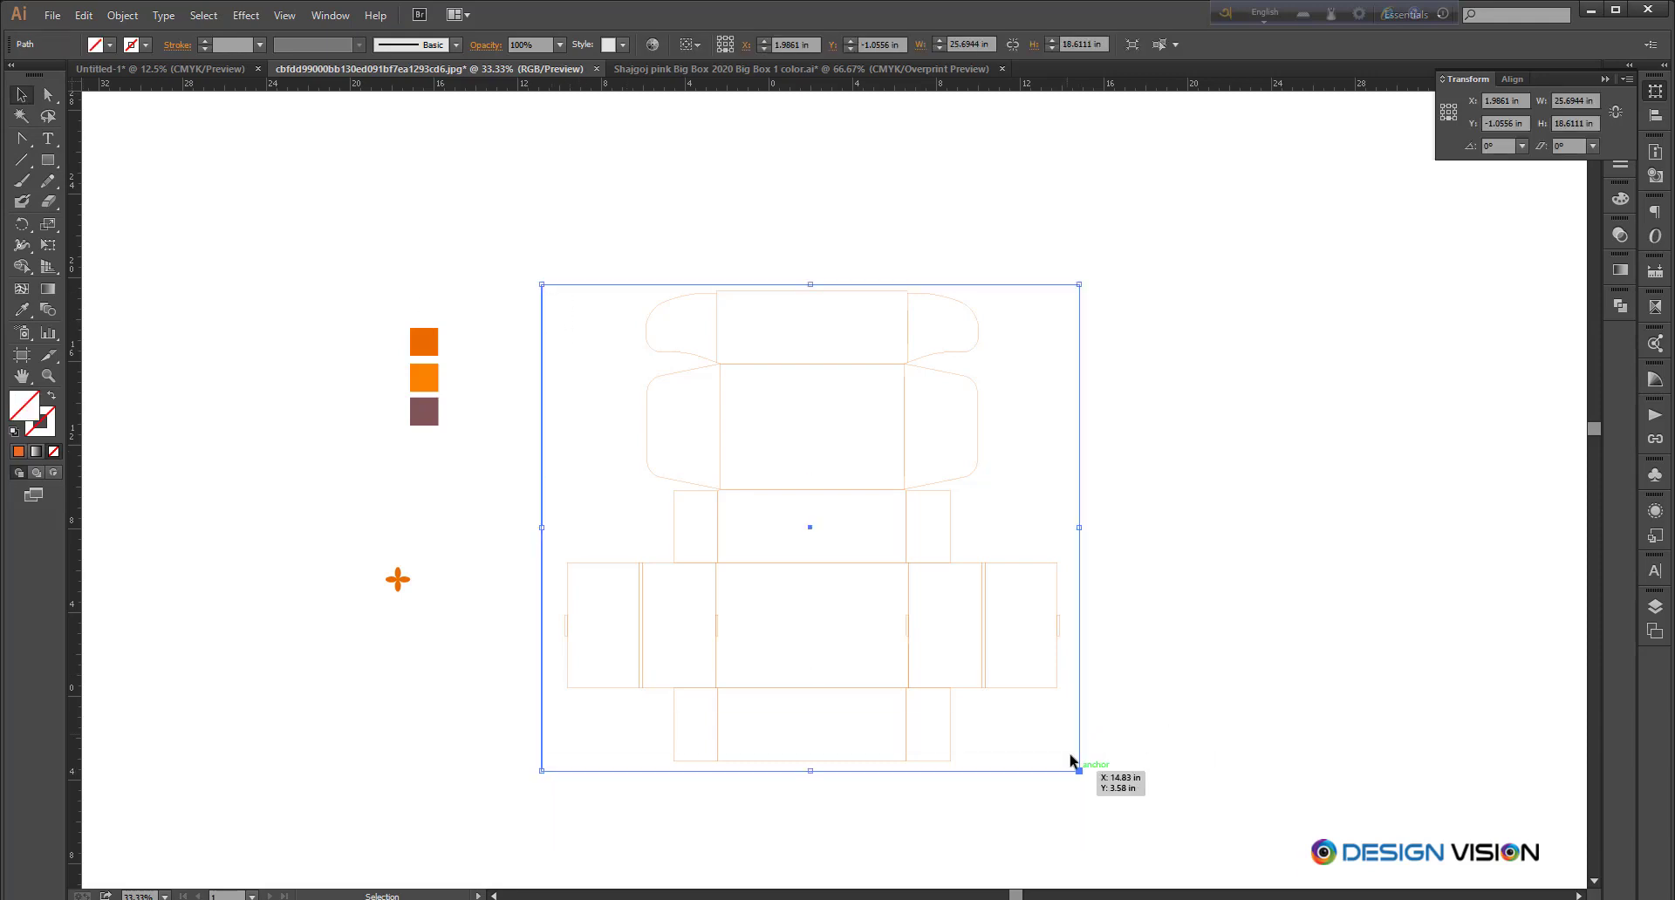
drag(961, 706, 1062, 717)
Step: Bring the rectangle's sides closer to the dieline, making it about 24.2 in wide
scroll(1163, 446, up, 1)
drag(1280, 477, 1282, 423)
drag(1191, 529, 1162, 525)
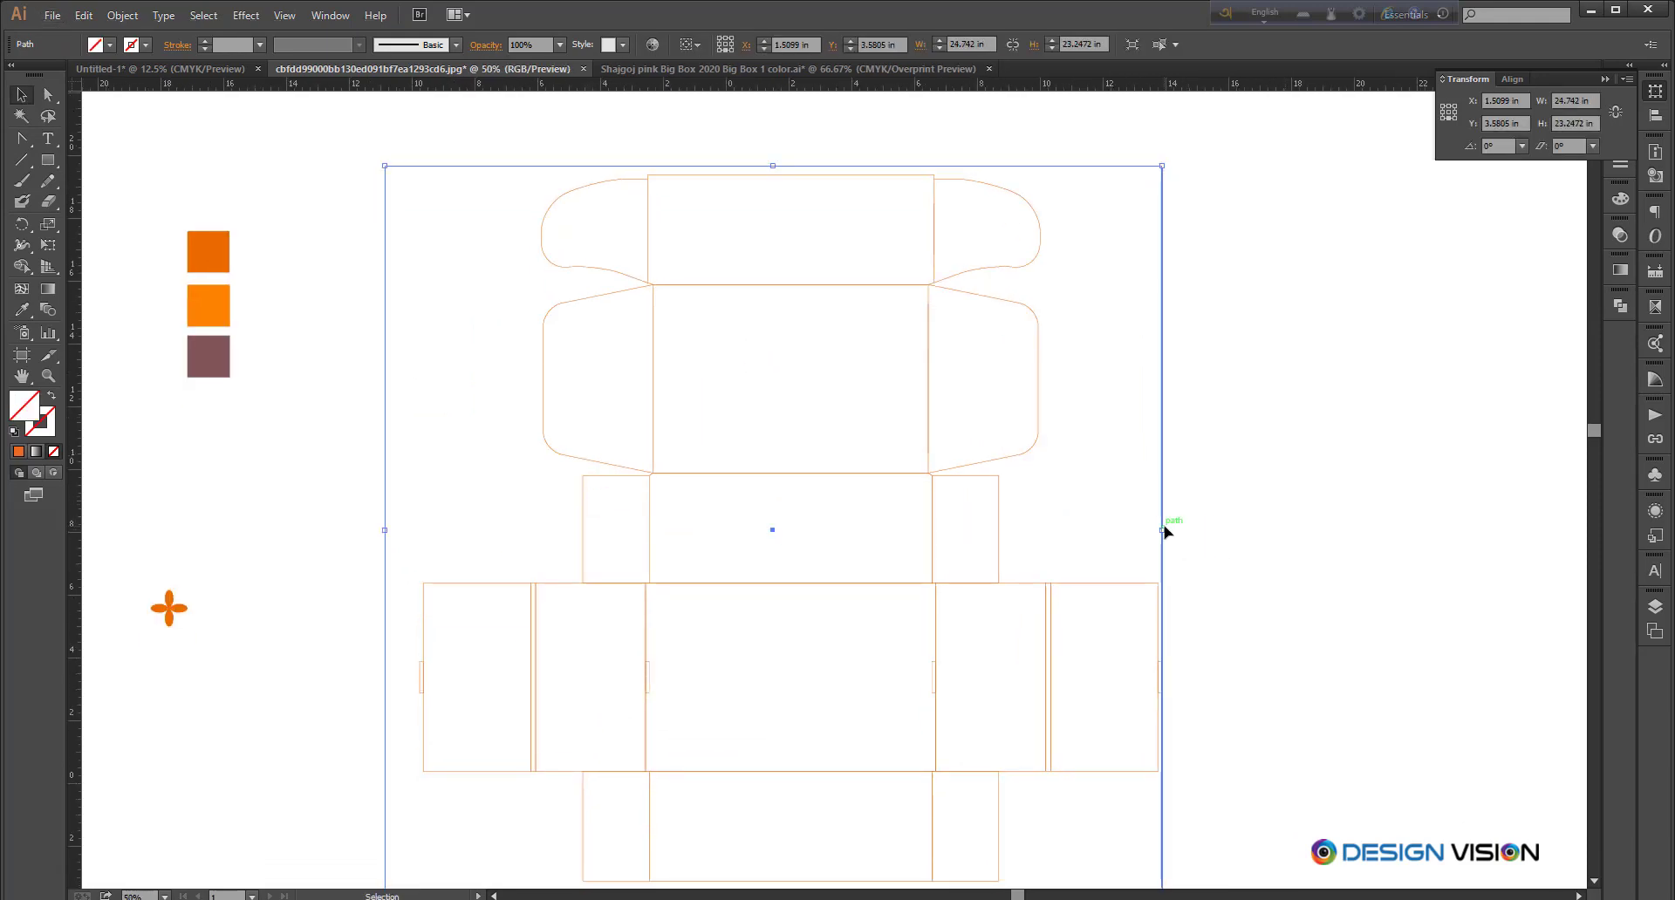
scroll(1200, 550, down, 1)
scroll(1201, 549, left, 1)
click(420, 510)
click(415, 510)
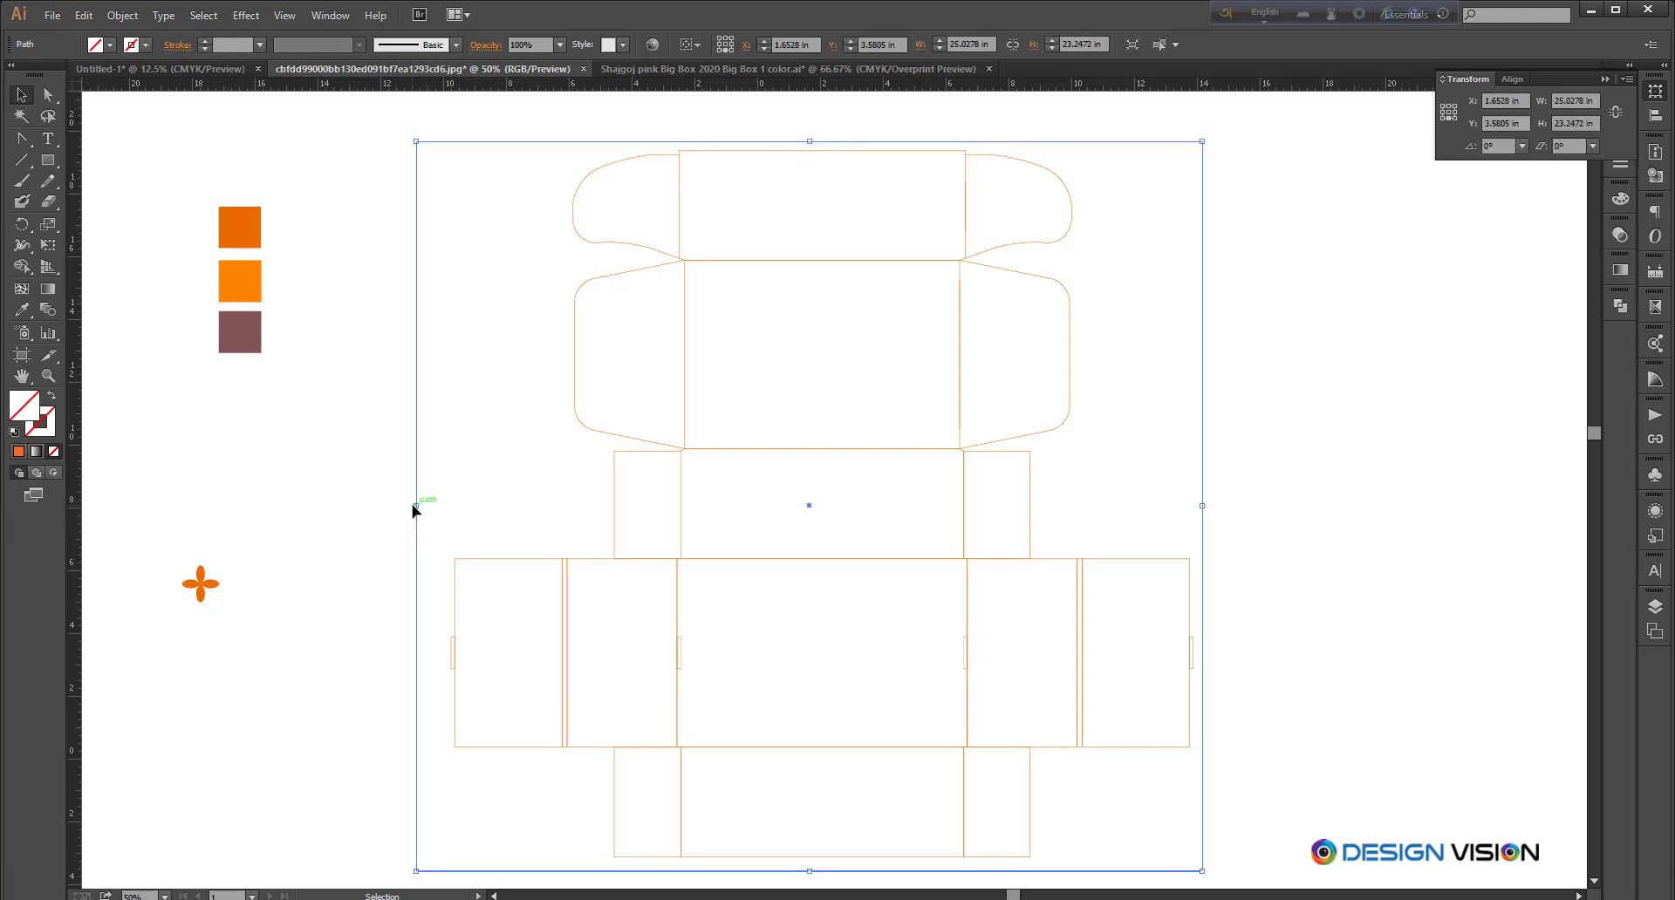
drag(415, 508, 911, 523)
scroll(445, 506, down, 1)
Step: Centre the dieline and the surrounding rectangle on each other horizontally and vertically
click(433, 503)
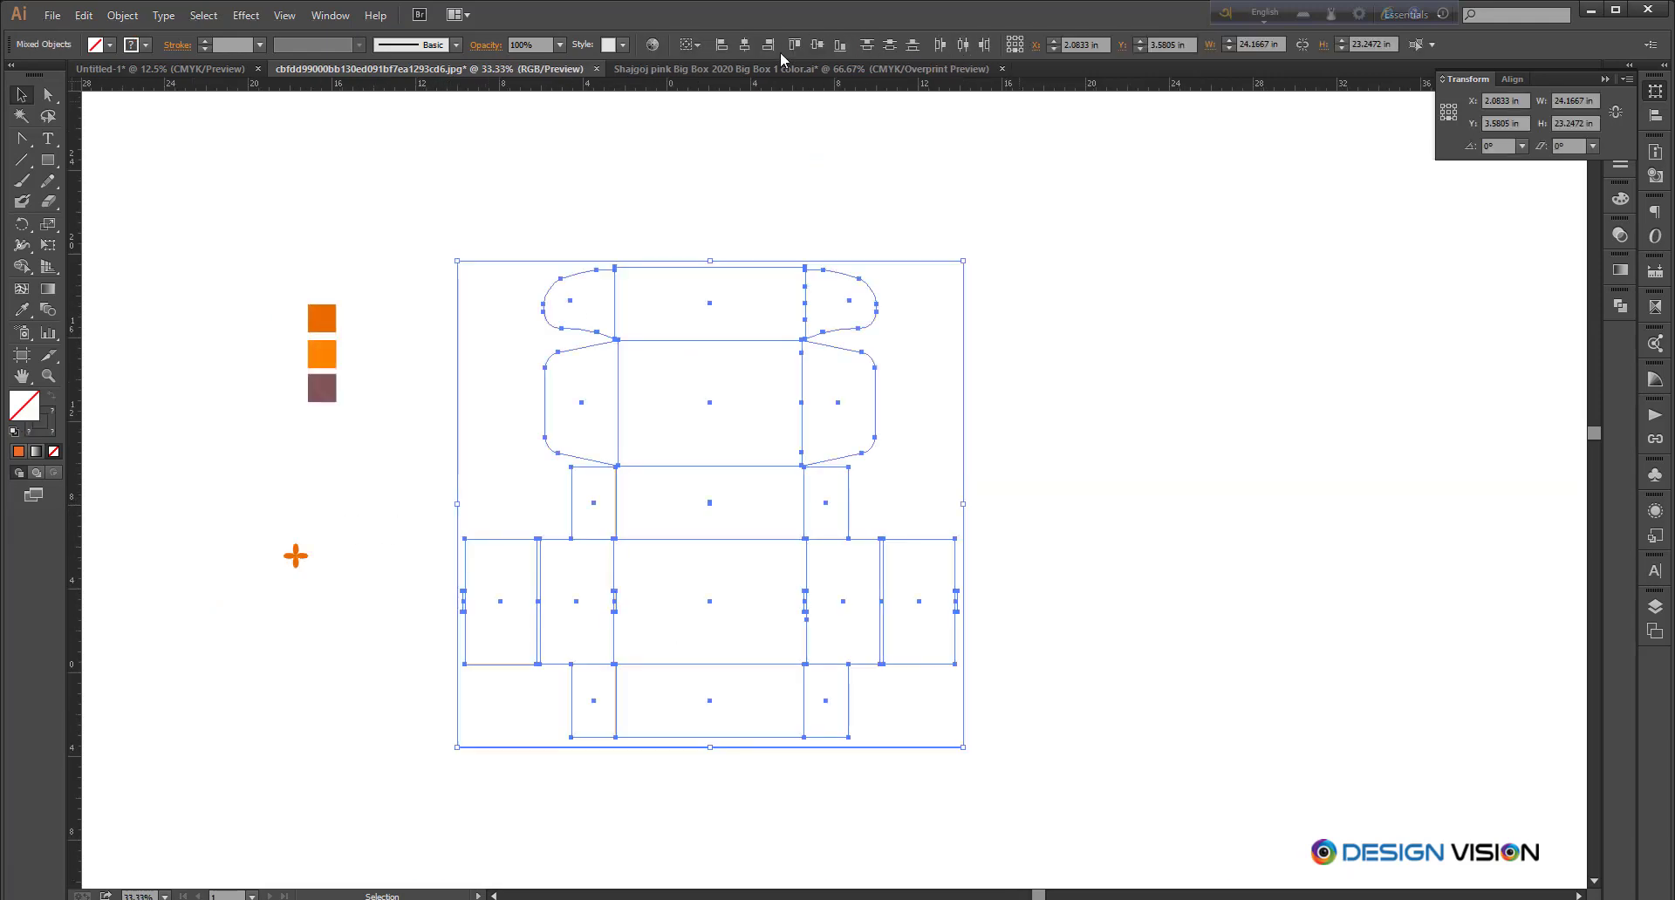
click(815, 46)
click(744, 51)
click(967, 450)
drag(966, 451, 1040, 456)
Step: Fill the background rectangle with the mauve swatch's colour
click(1036, 443)
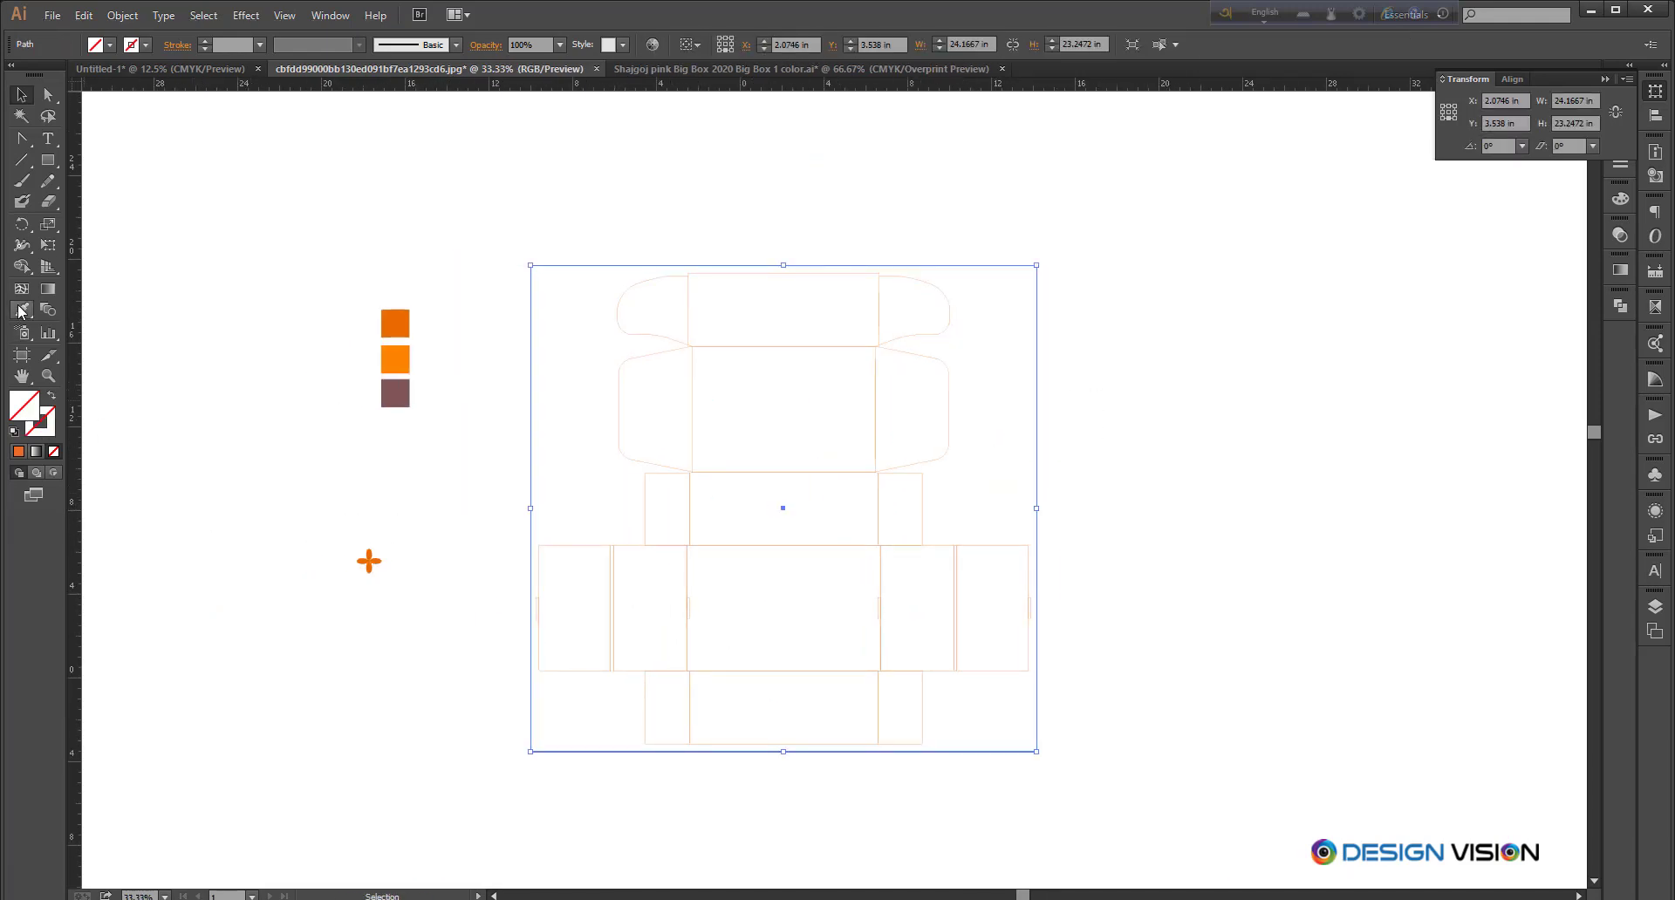
click(395, 392)
key(v)
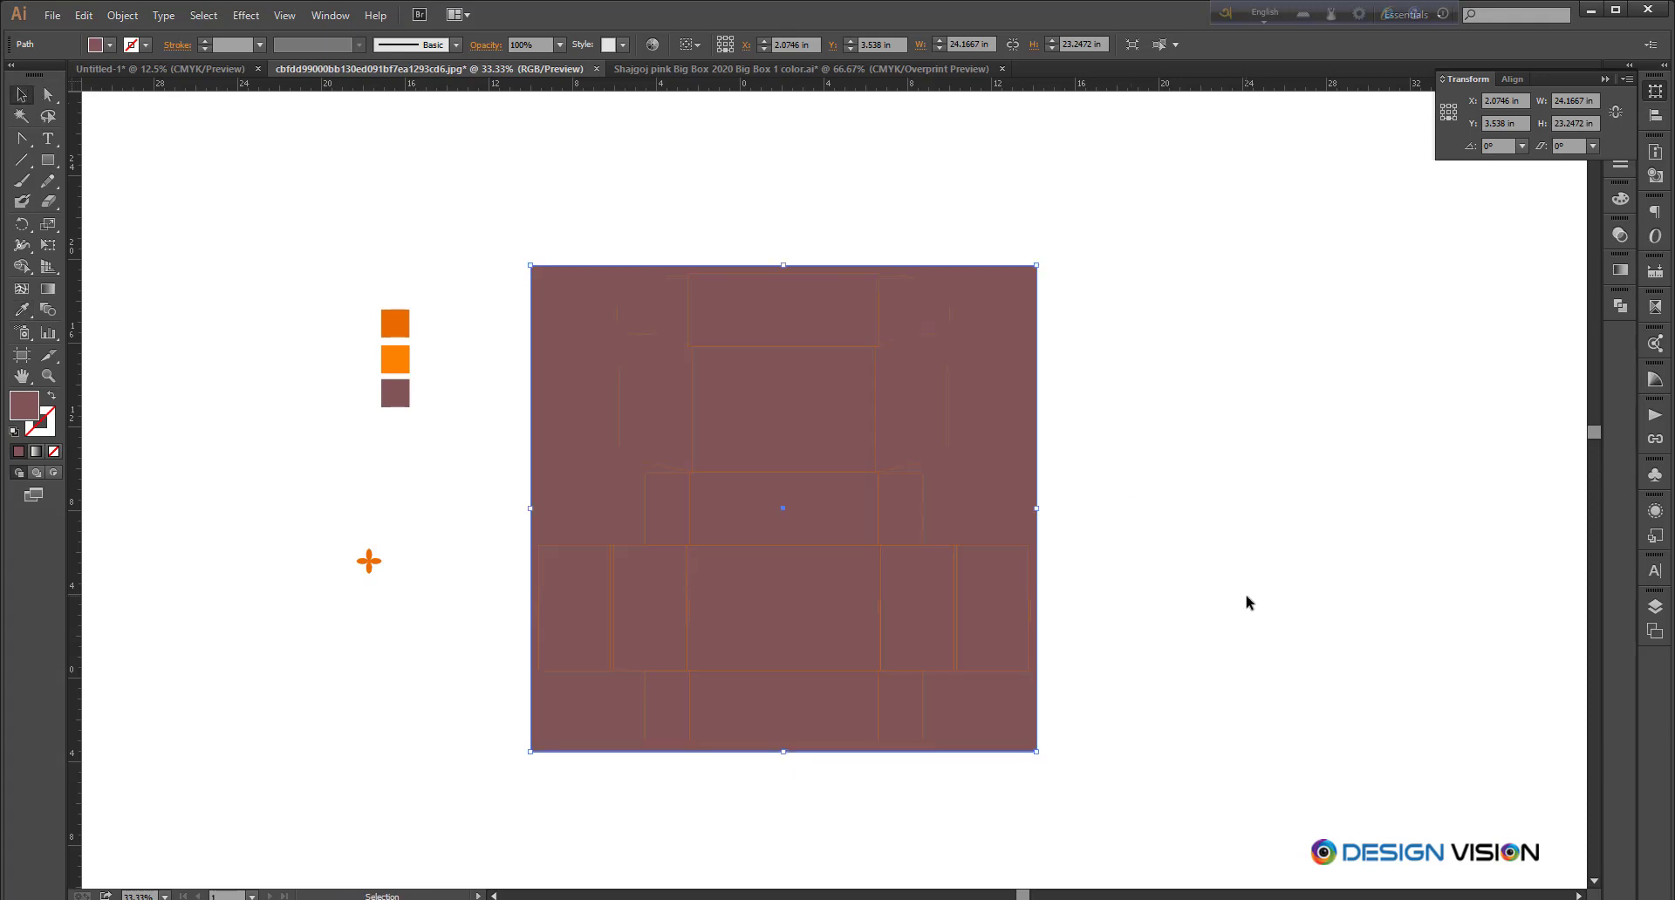
drag(1312, 639, 1401, 665)
click(1401, 666)
Step: Give the grouped dieline a white outline with no fill by sampling white and swapping fill and stroke
click(1083, 695)
click(21, 309)
click(1241, 414)
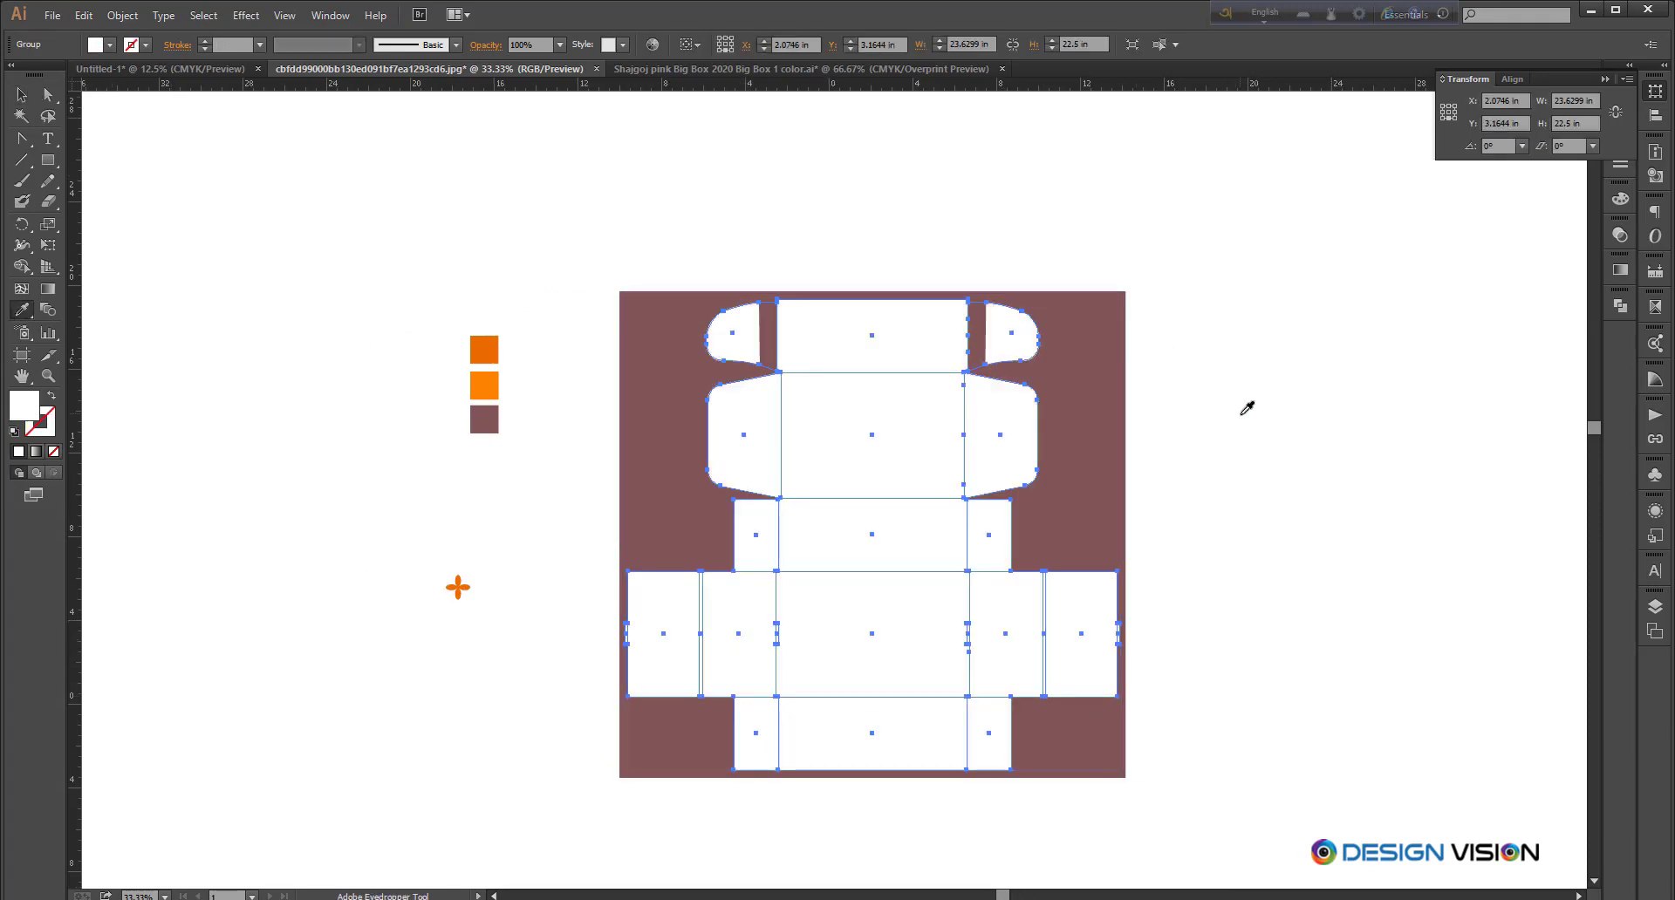
key(v)
click(51, 397)
click(948, 224)
drag(1228, 529, 1266, 550)
drag(1266, 550, 1114, 713)
scroll(1114, 713, up, 1)
drag(1273, 499, 1278, 527)
click(1279, 527)
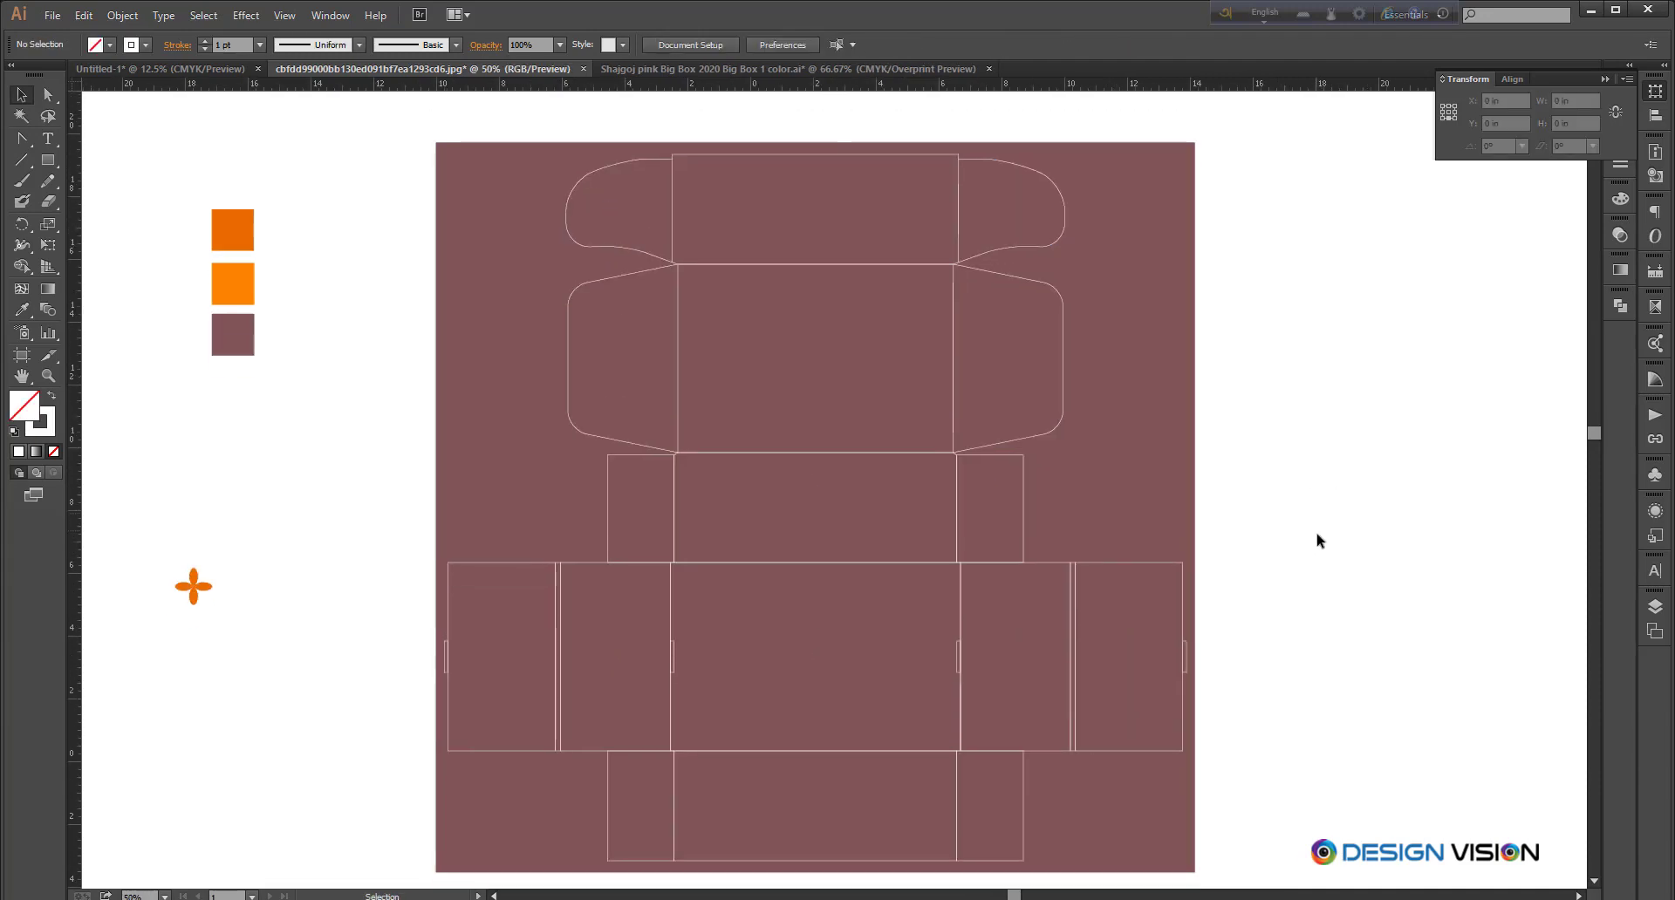
drag(1277, 459, 1269, 456)
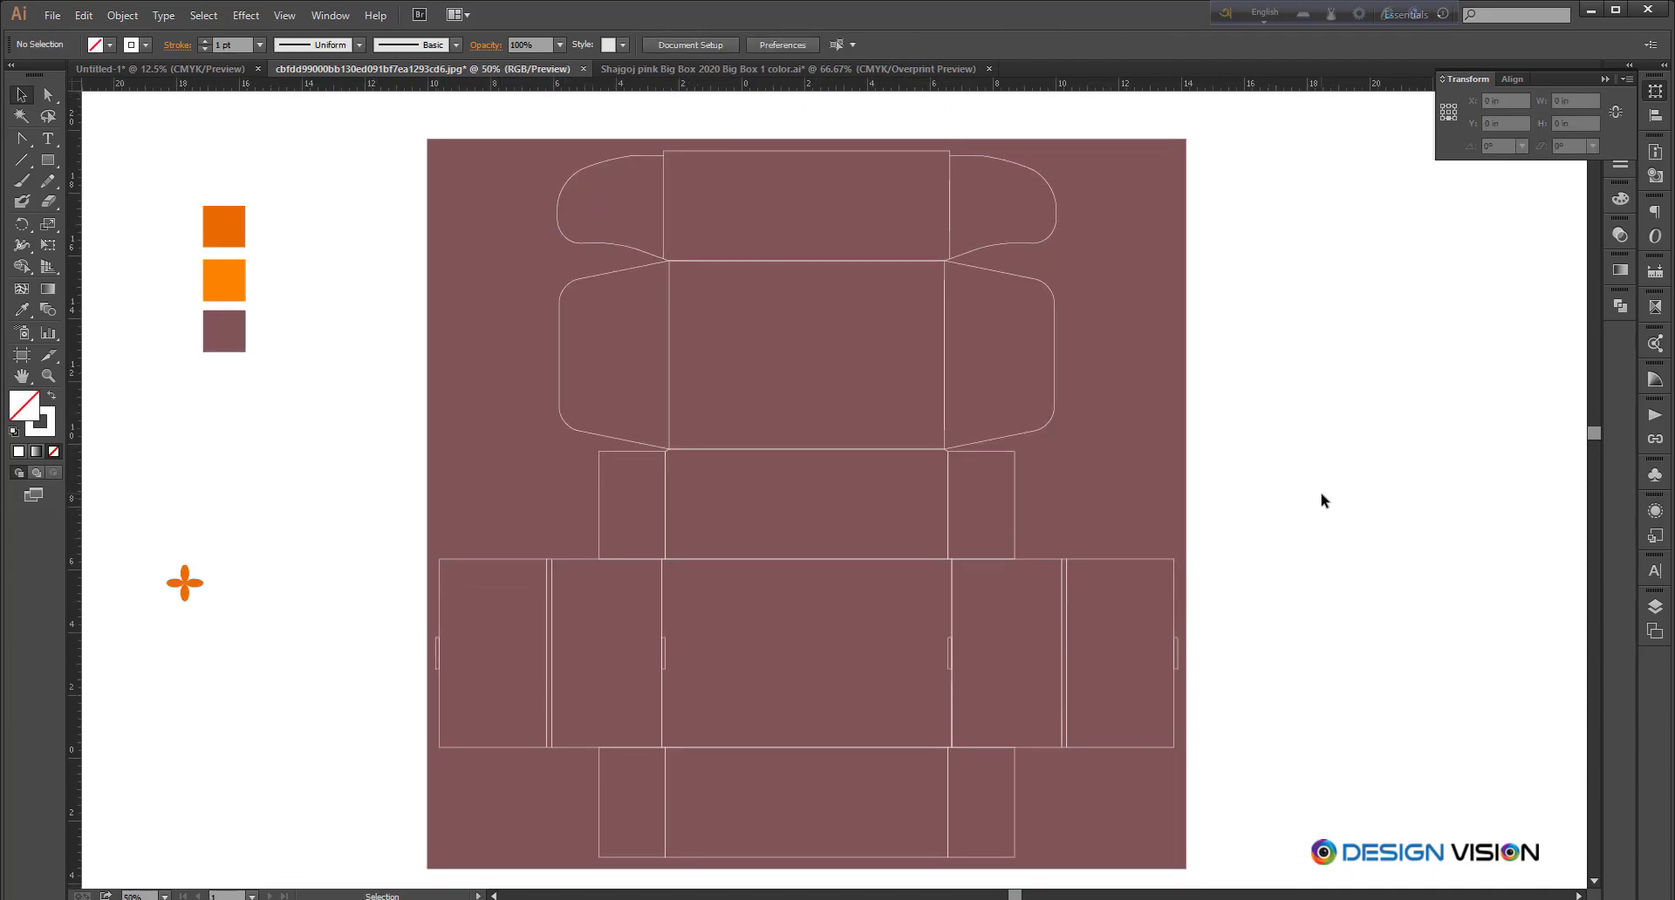
Step: Darken the background rectangle's fill to C 42.96, M 75, Y 54.37, K 34
scroll(1323, 500, down, 2)
click(1059, 303)
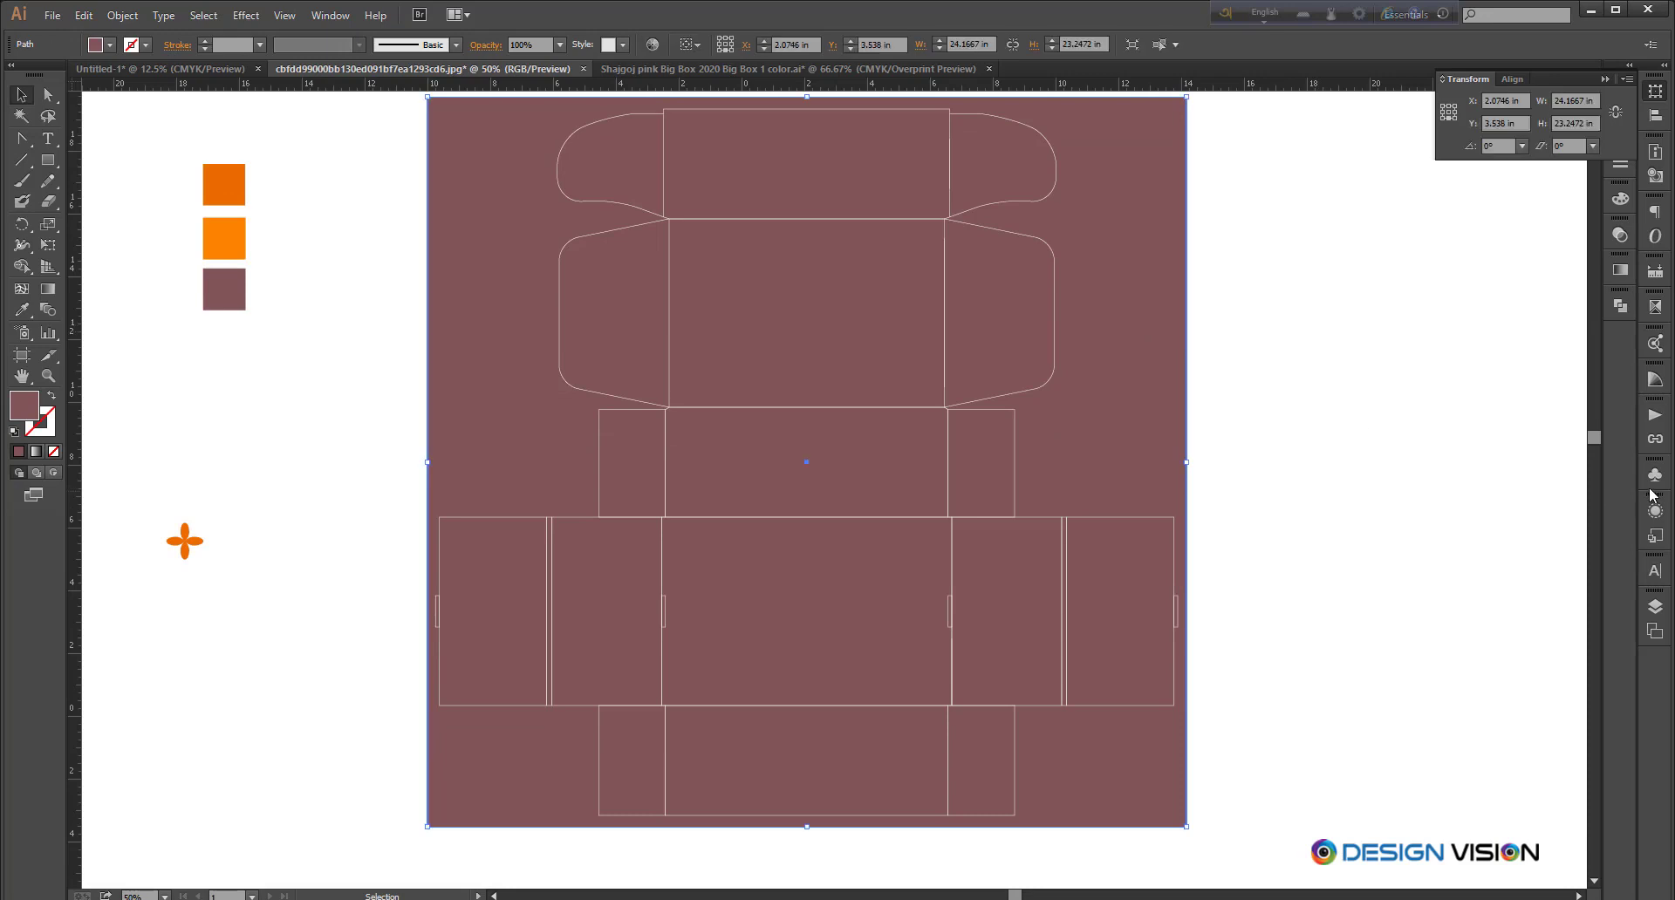
click(1620, 198)
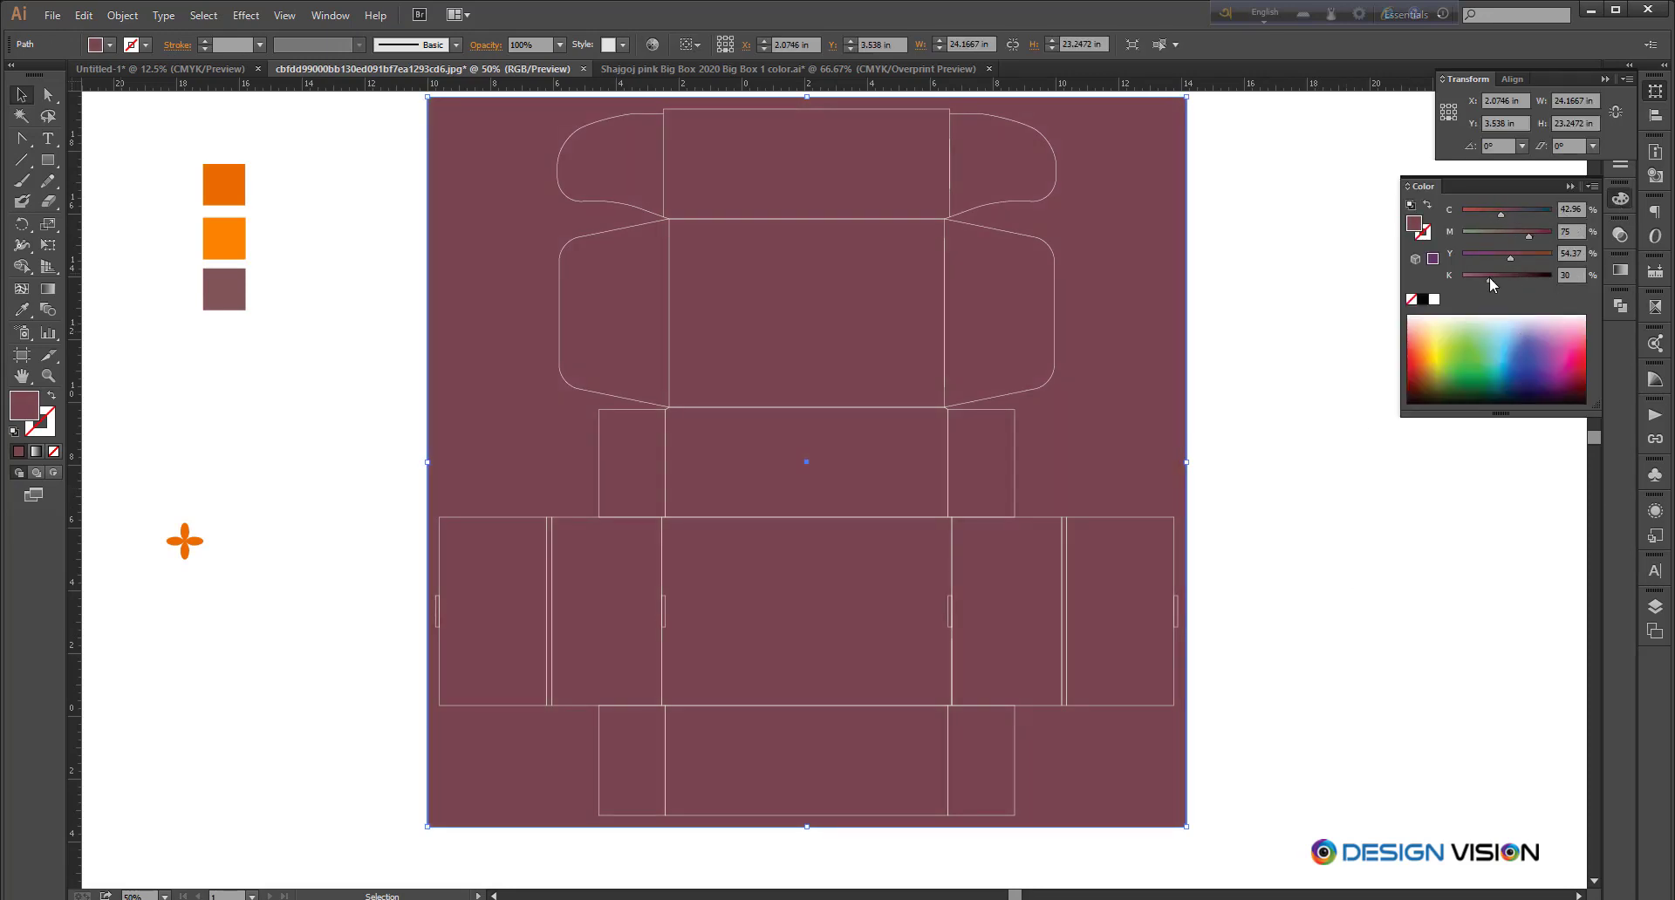
drag(1490, 279, 1493, 279)
click(1241, 631)
mouse_move(1344, 608)
mouse_down()
mouse_move(1335, 646)
mouse_move(1339, 627)
mouse_up()
Step: Add the text "LOOTPERTS" at 116 pt in Myriad Pro Regular below the background rectangle
key(t)
scroll(434, 587, down, 1)
scroll(788, 703, up, 1)
scroll(751, 715, up, 1)
scroll(713, 726, down, 1)
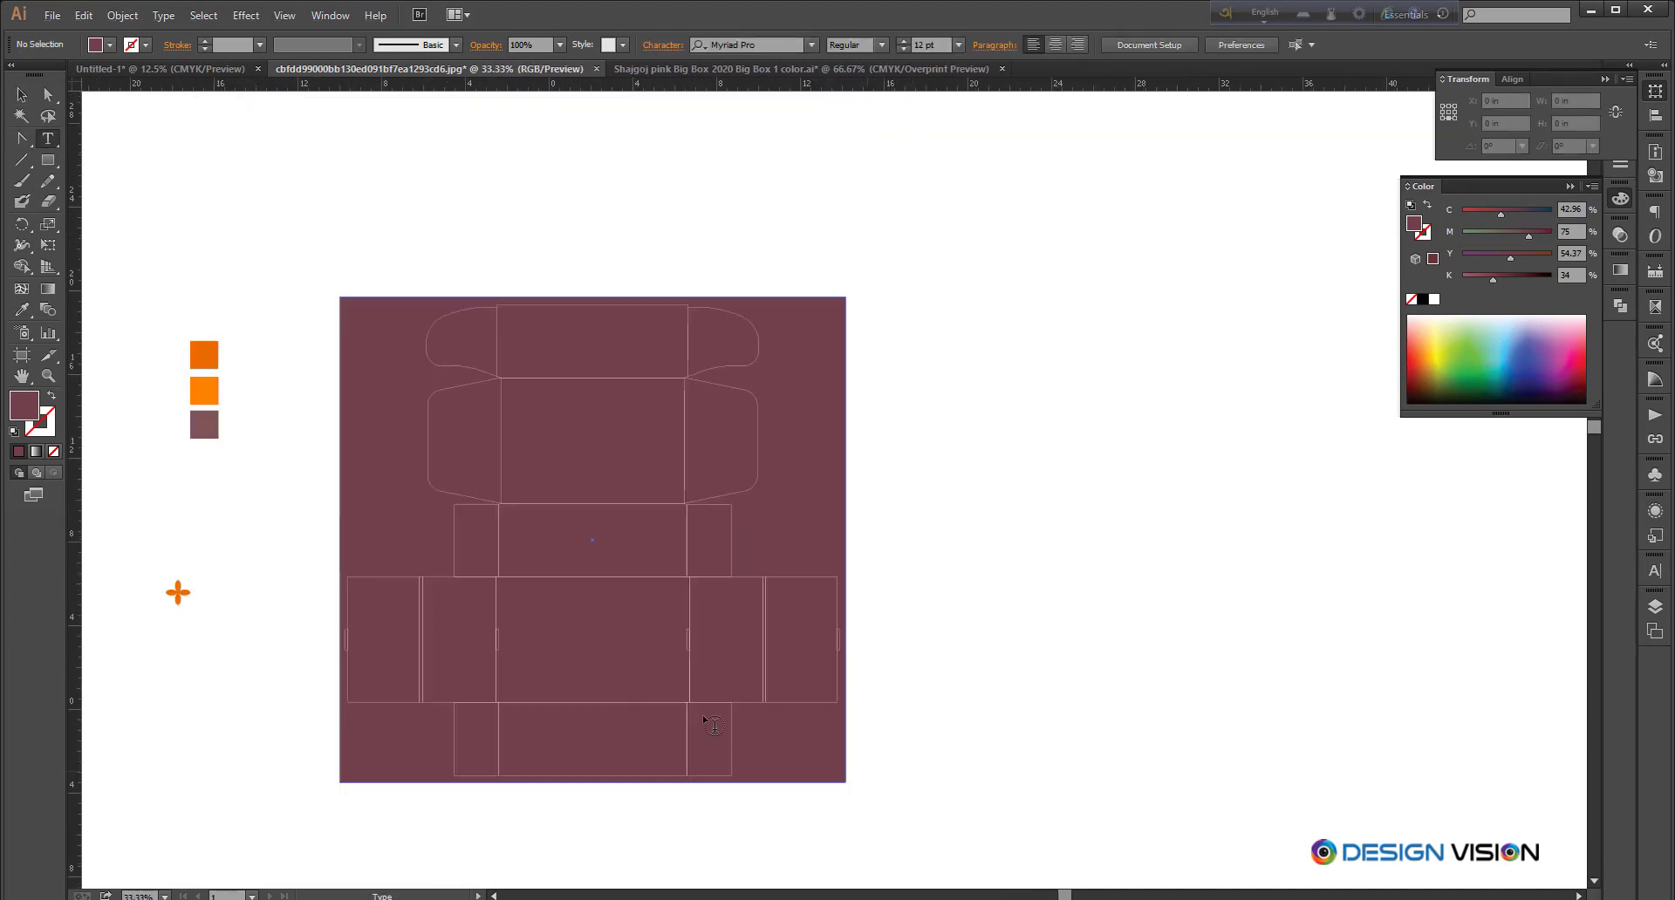
scroll(713, 725, down, 1)
click(658, 800)
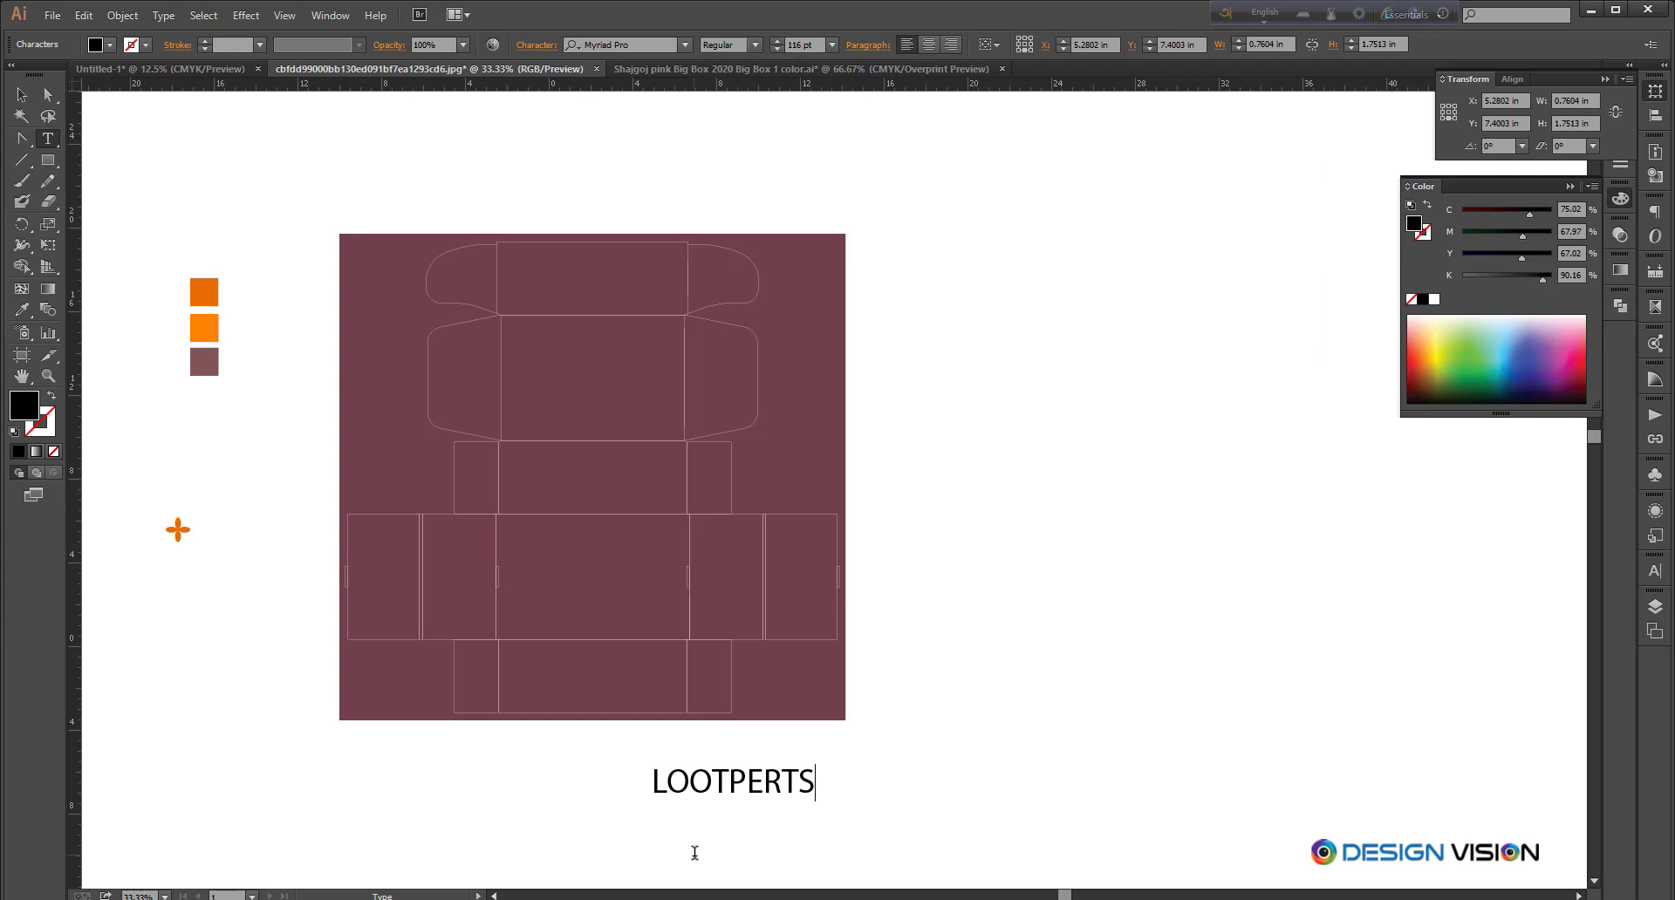
click(21, 95)
click(1151, 692)
drag(1065, 727, 1160, 714)
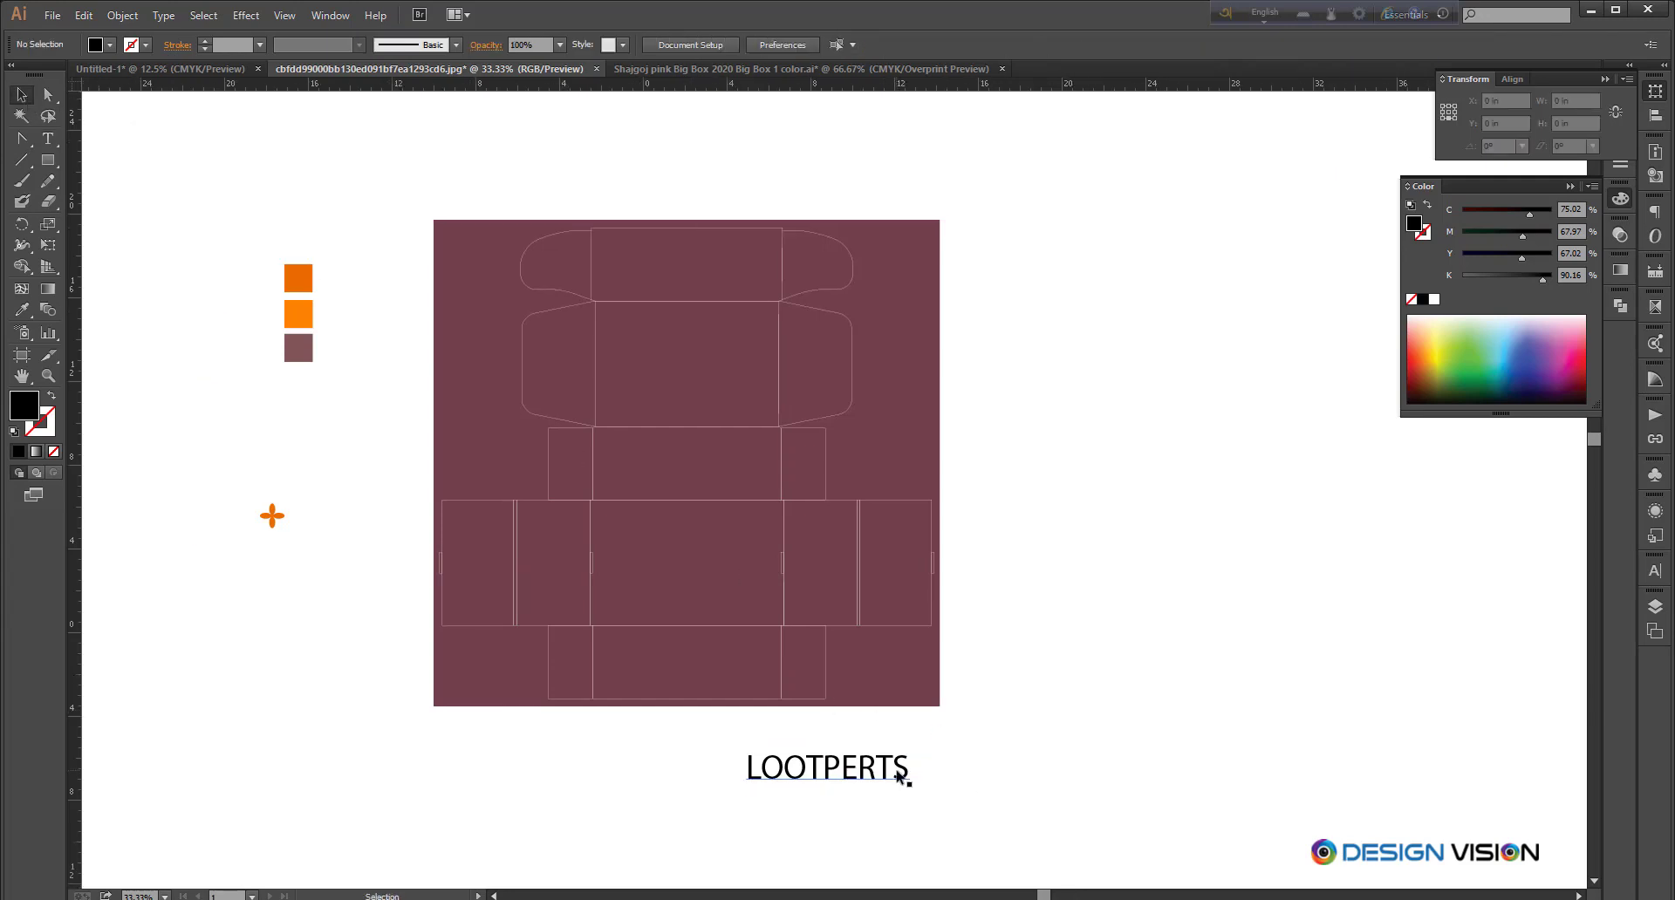
Step: Move the LOOTPERTS text onto the dieline's bottom panel and scale it down to about 76 pt
scroll(758, 775, up, 1)
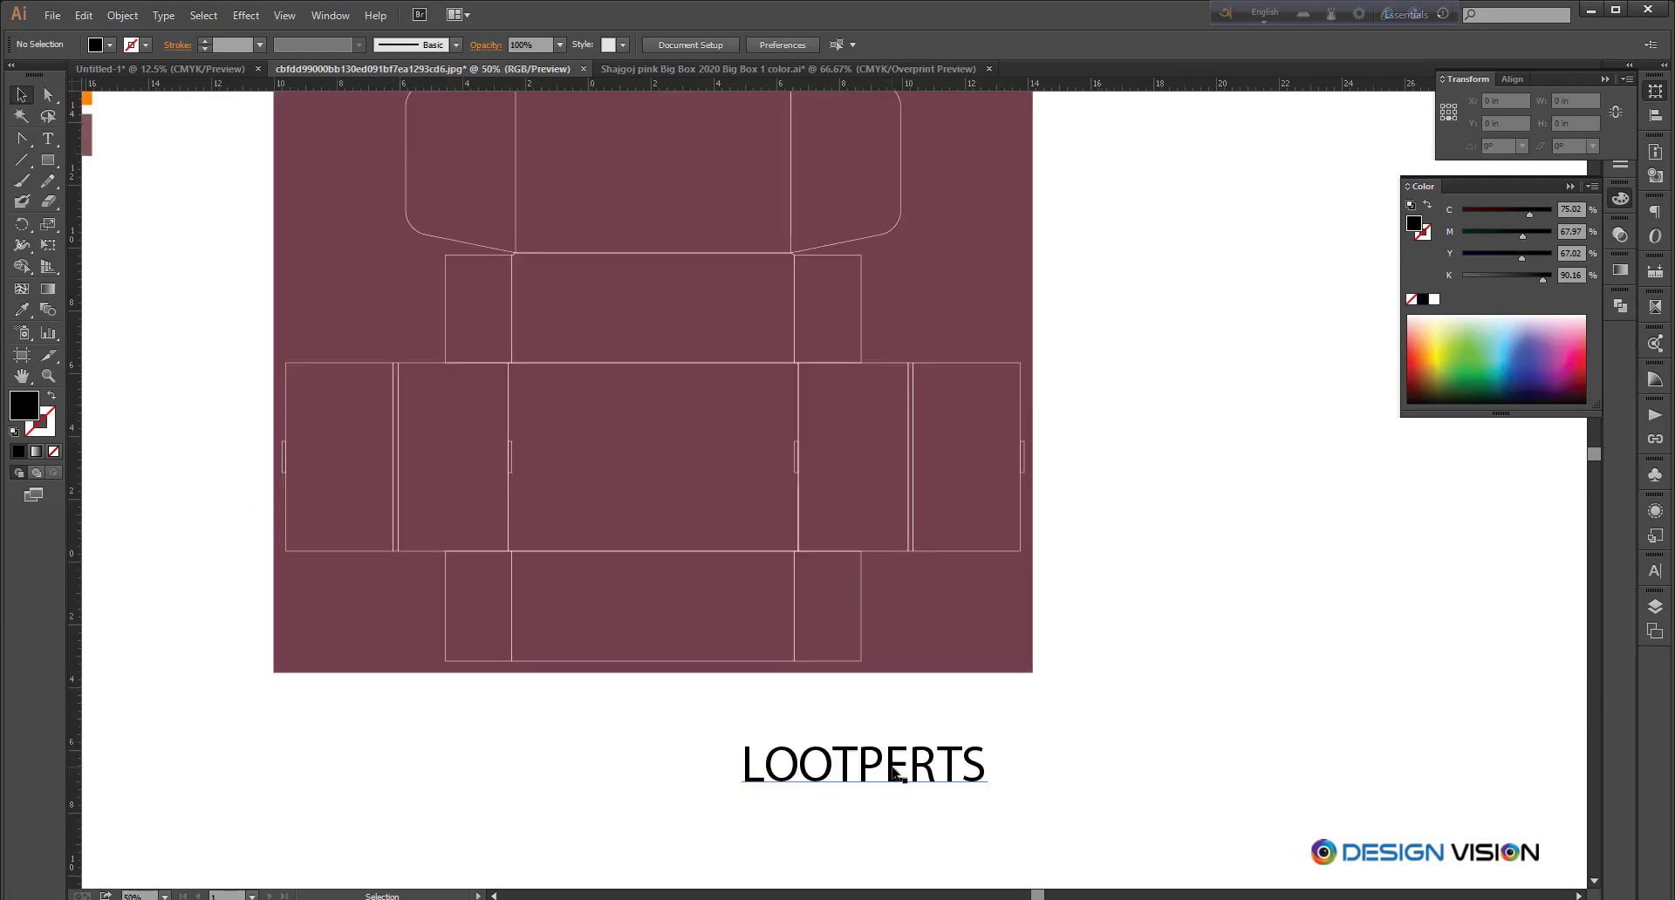
drag(892, 769, 687, 607)
drag(710, 740, 903, 808)
drag(977, 680, 933, 680)
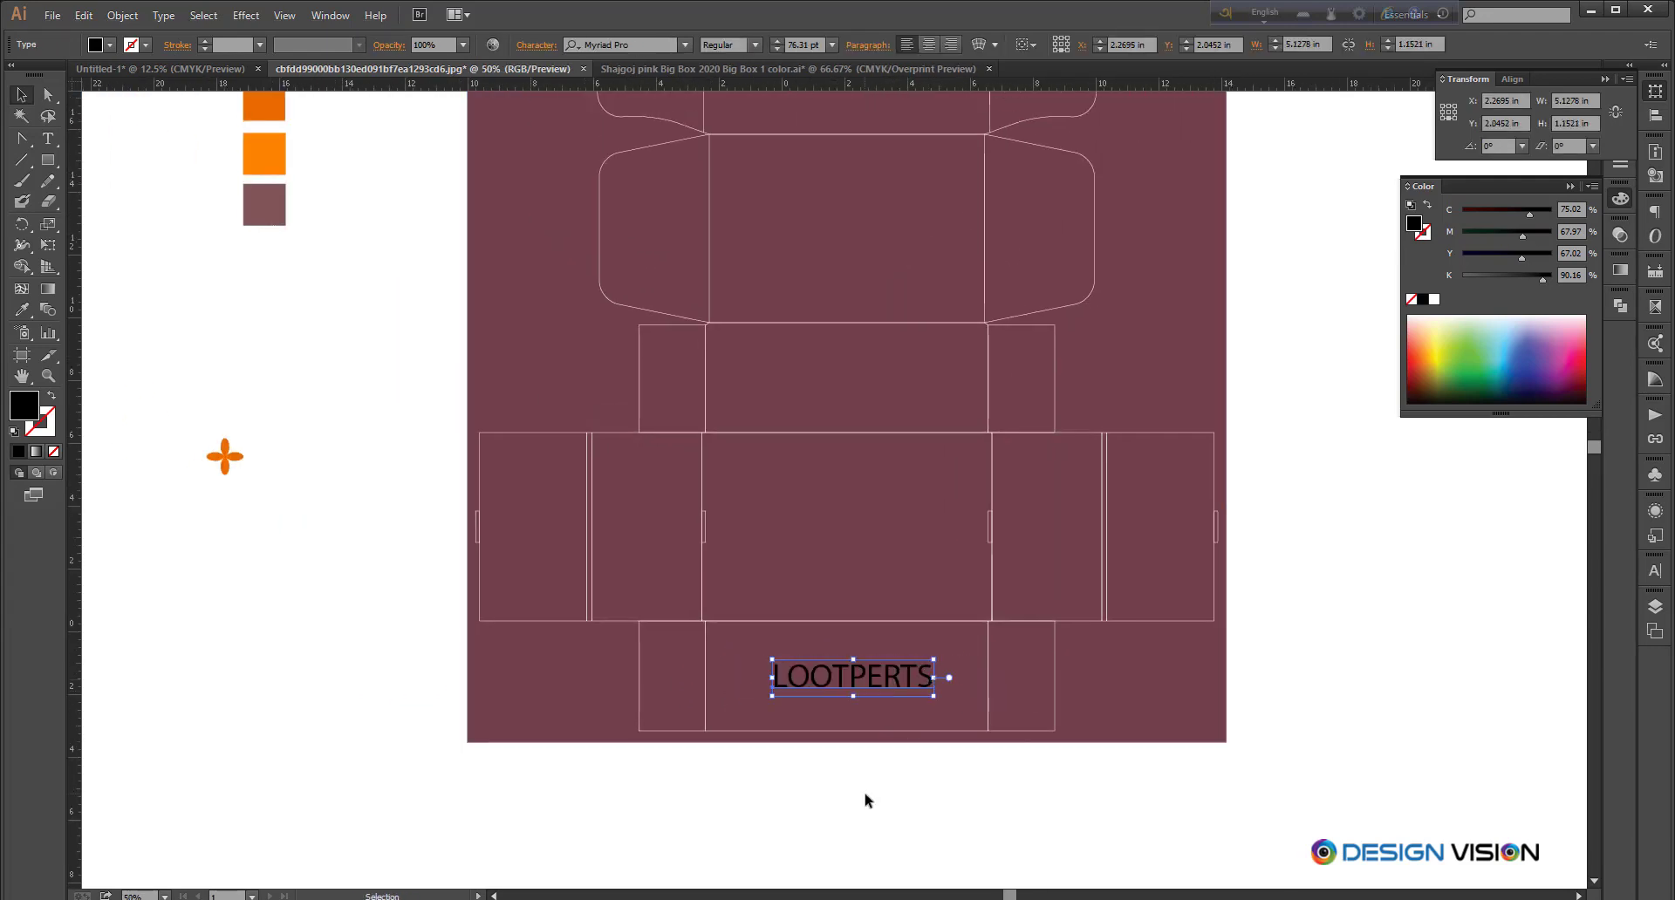
Step: Try a bold font style on the LOOTPERTS text
click(755, 44)
click(741, 212)
click(915, 776)
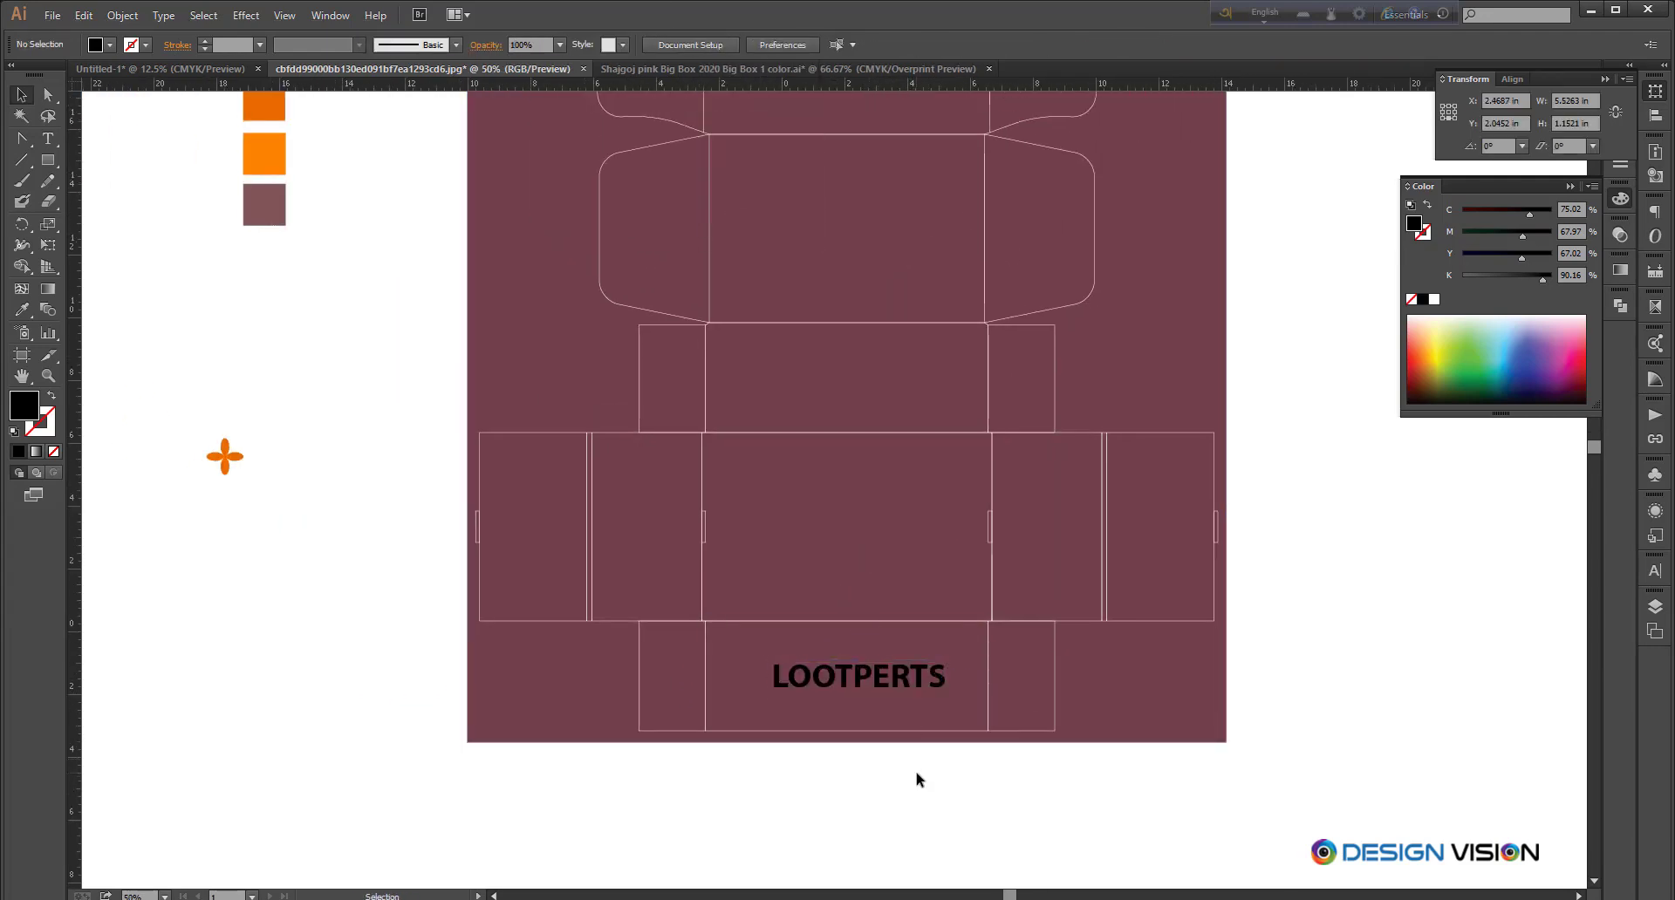
key(ctrl+z)
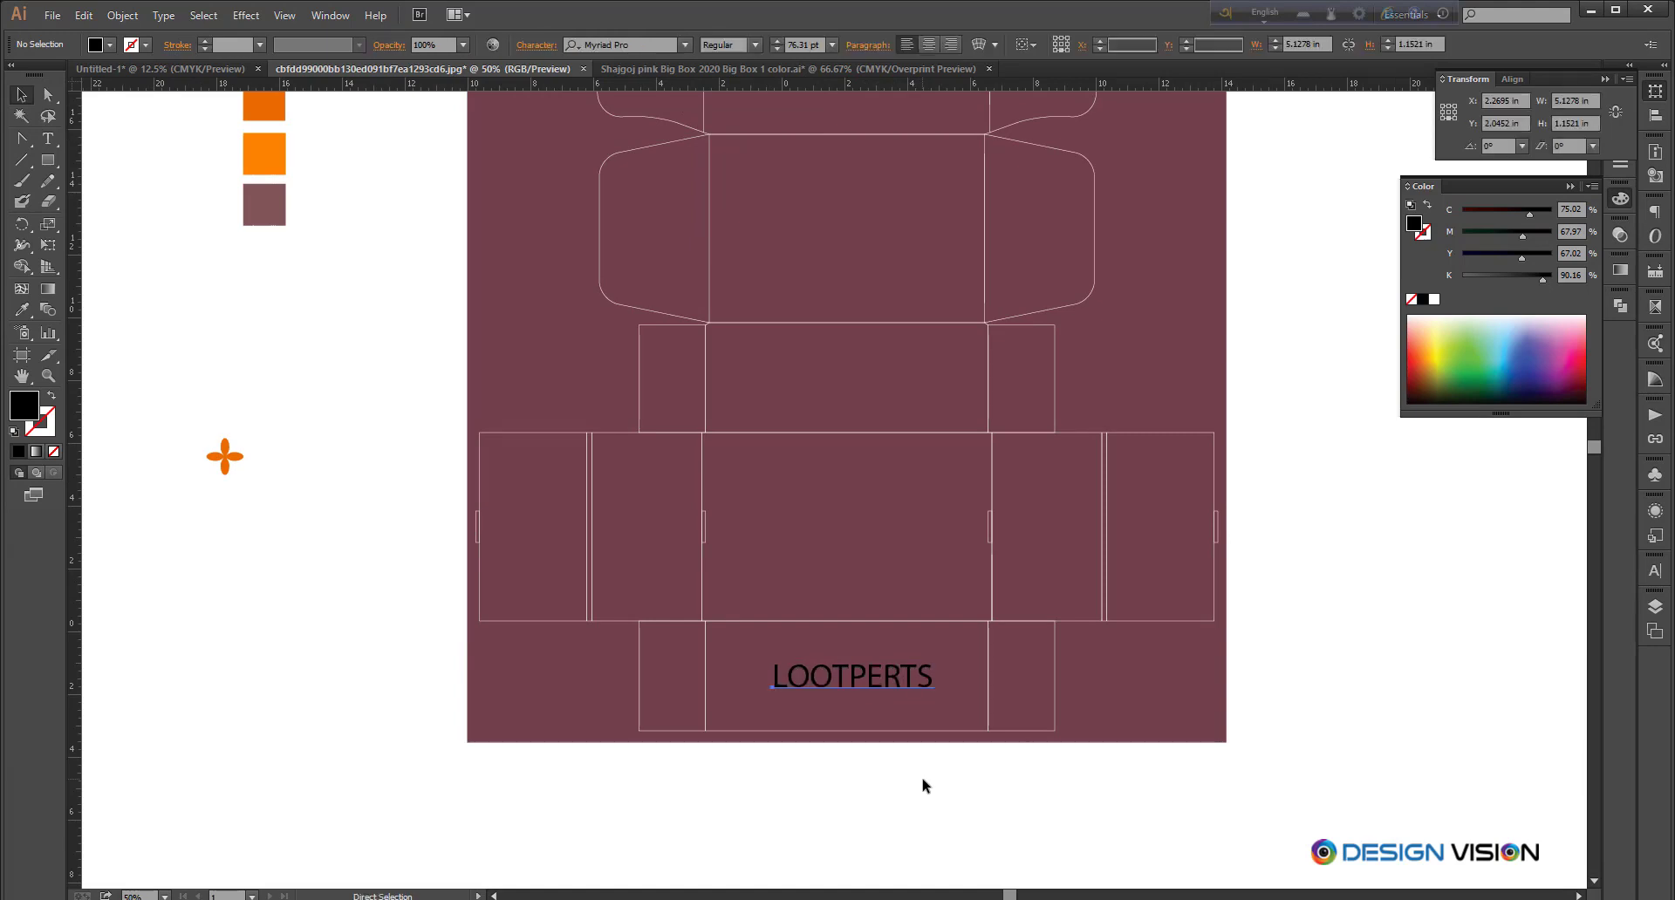
Step: Change the LOOTPERTS text's fill to white
scroll(923, 780, up, 1)
click(907, 663)
click(1434, 299)
click(1420, 686)
scroll(1032, 677, left, 1)
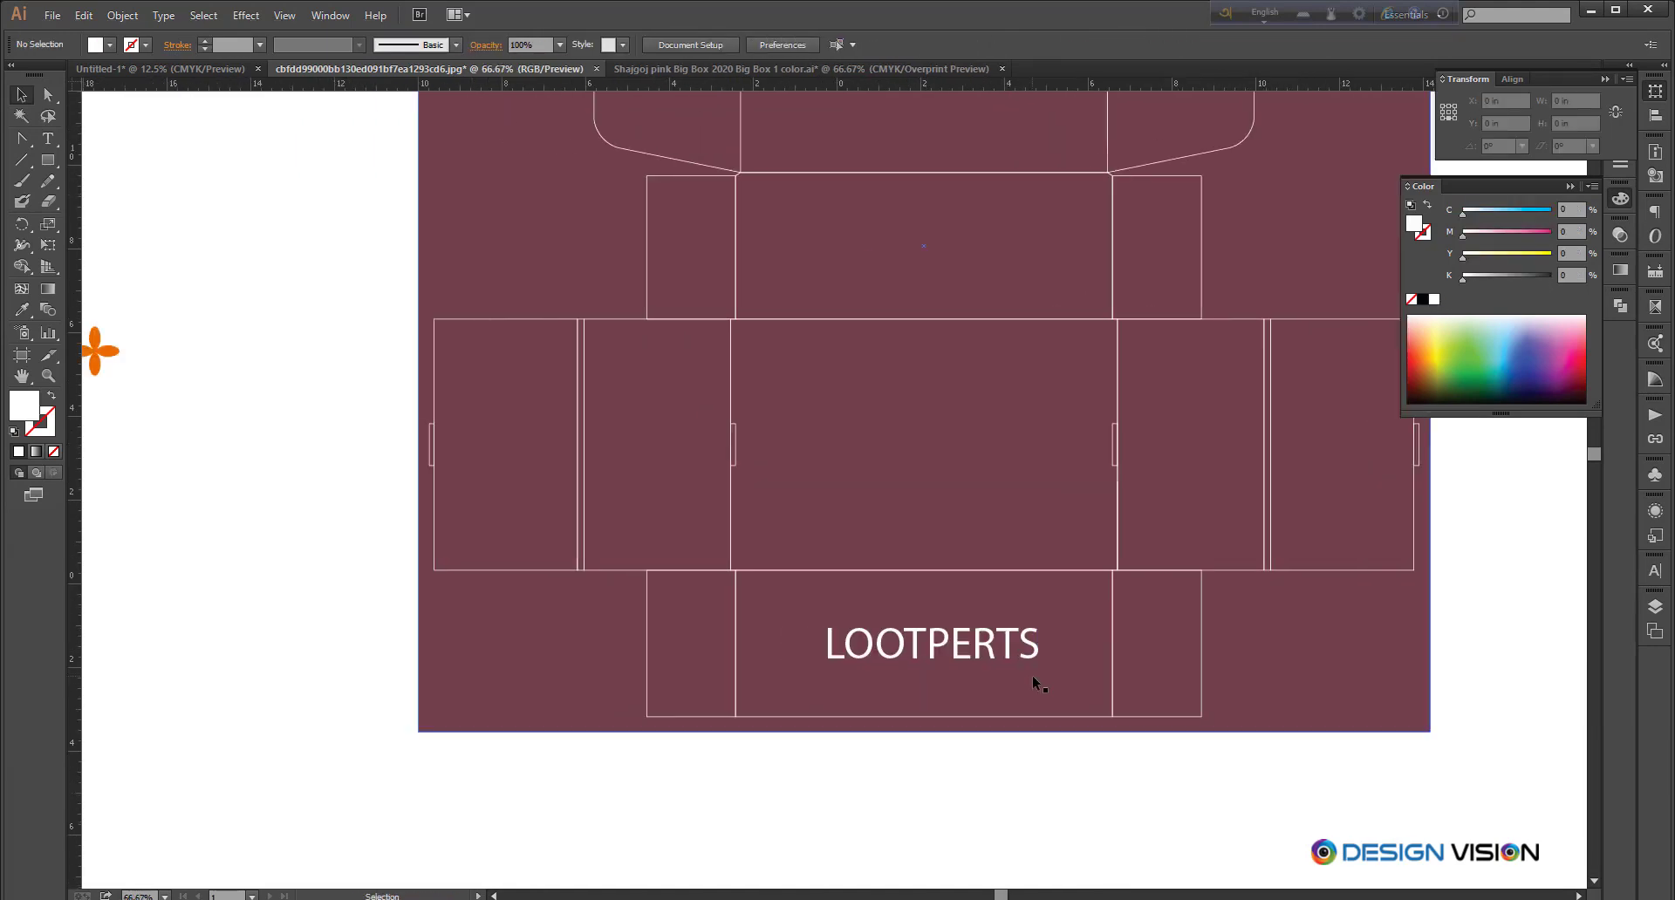
Step: Place a vertical and a horizontal guide through the centre of the dieline's bottom panel
drag(1032, 677, 943, 686)
click(1023, 711)
drag(75, 826, 834, 656)
click(1024, 709)
drag(1192, 73, 1065, 693)
key(ctrl+z)
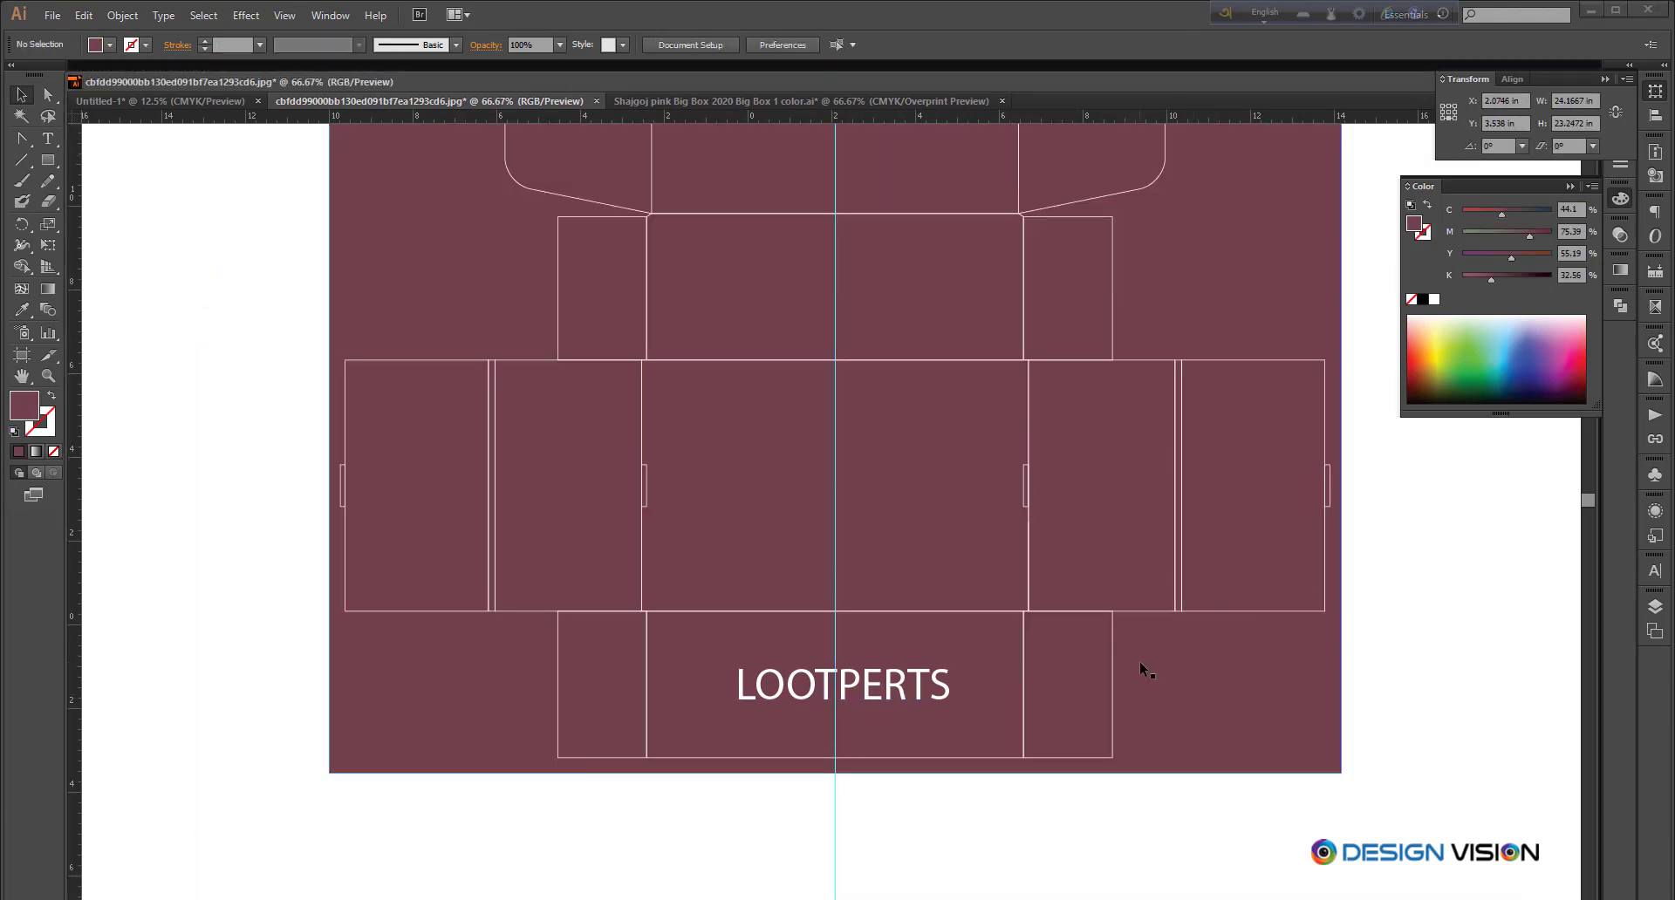
click(1078, 611)
drag(1113, 117, 1066, 684)
Step: Nudge the LOOTPERTS text sideways to centre it on the bottom panel's vertical guide
click(887, 693)
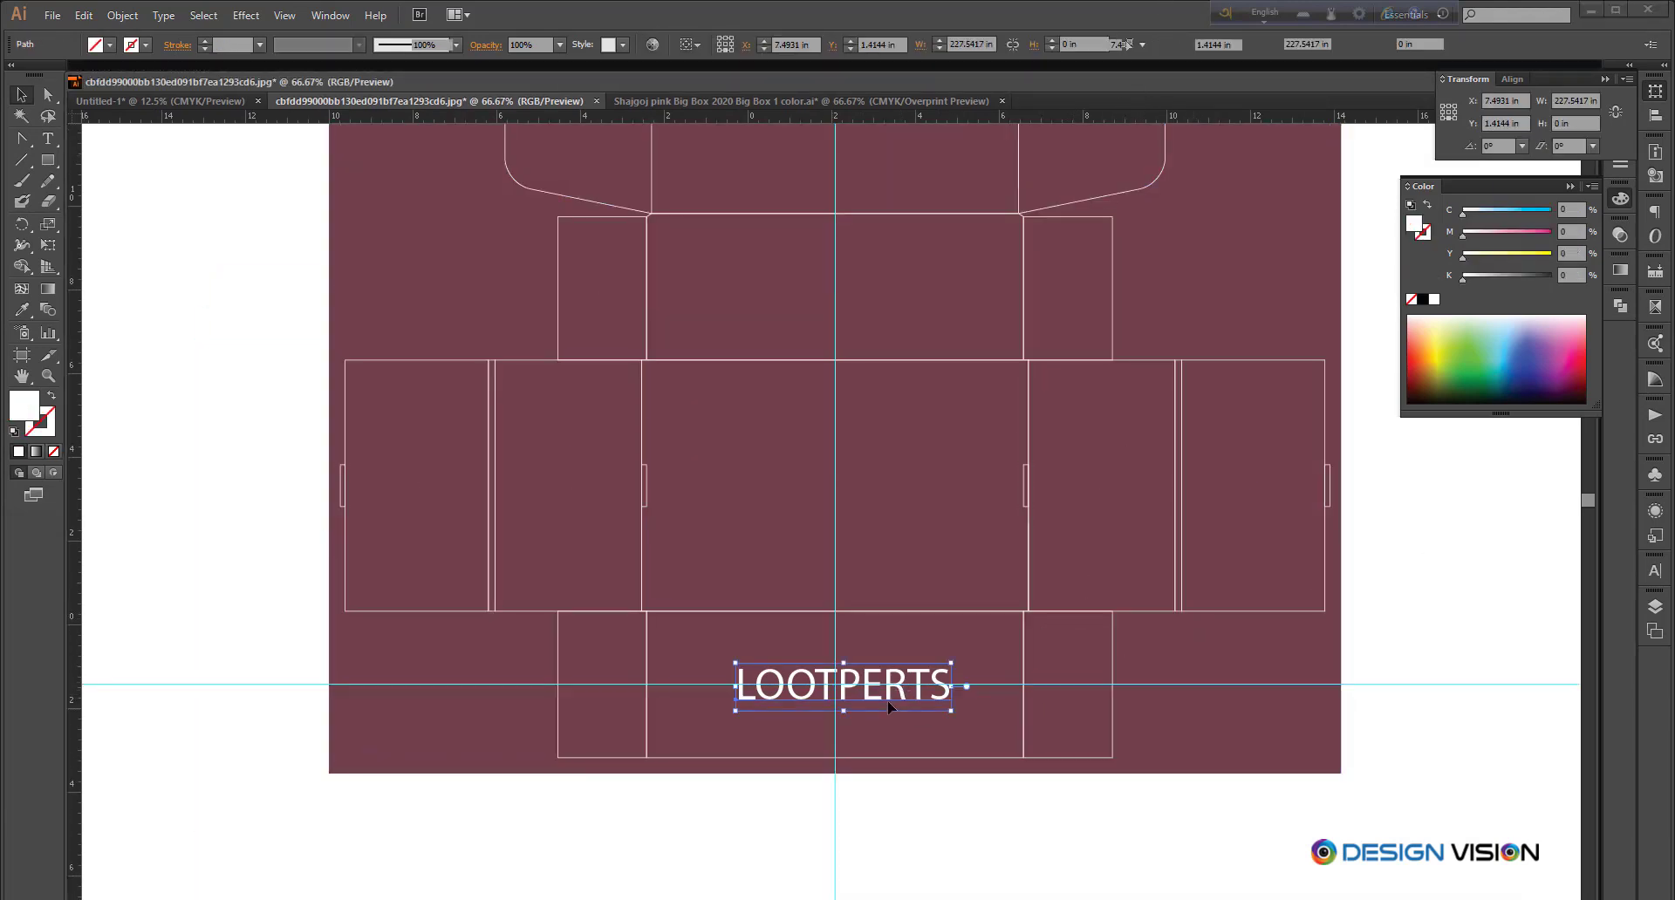
scroll(887, 696, up, 5)
key(Left)
key(Left)
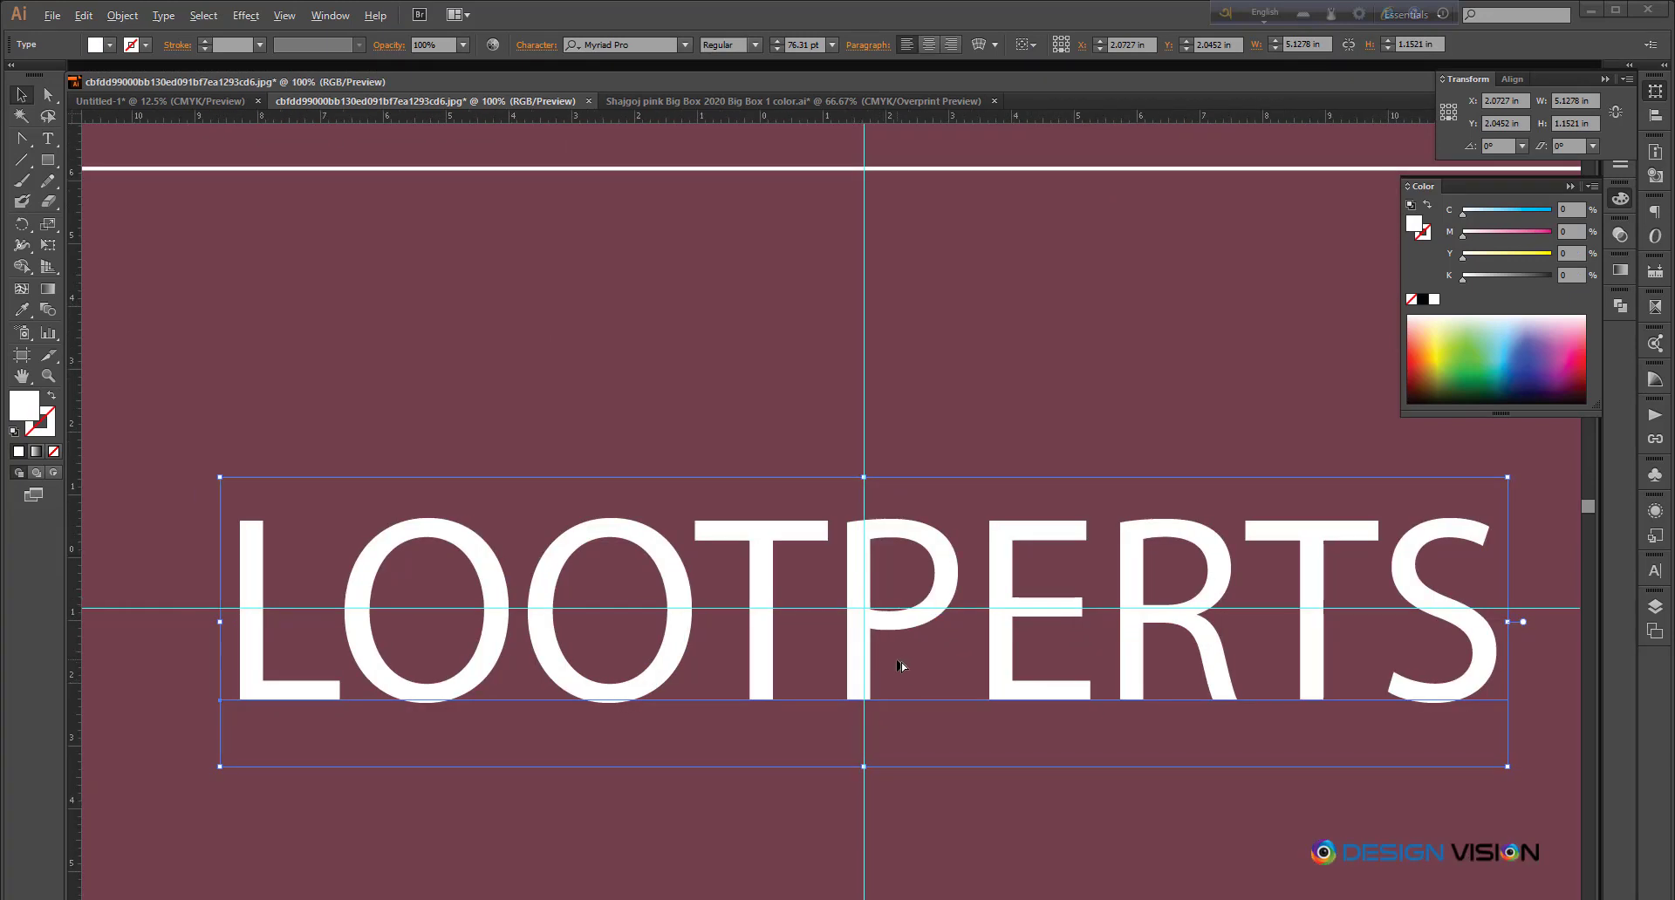
scroll(902, 663, down, 5)
click(917, 808)
click(891, 668)
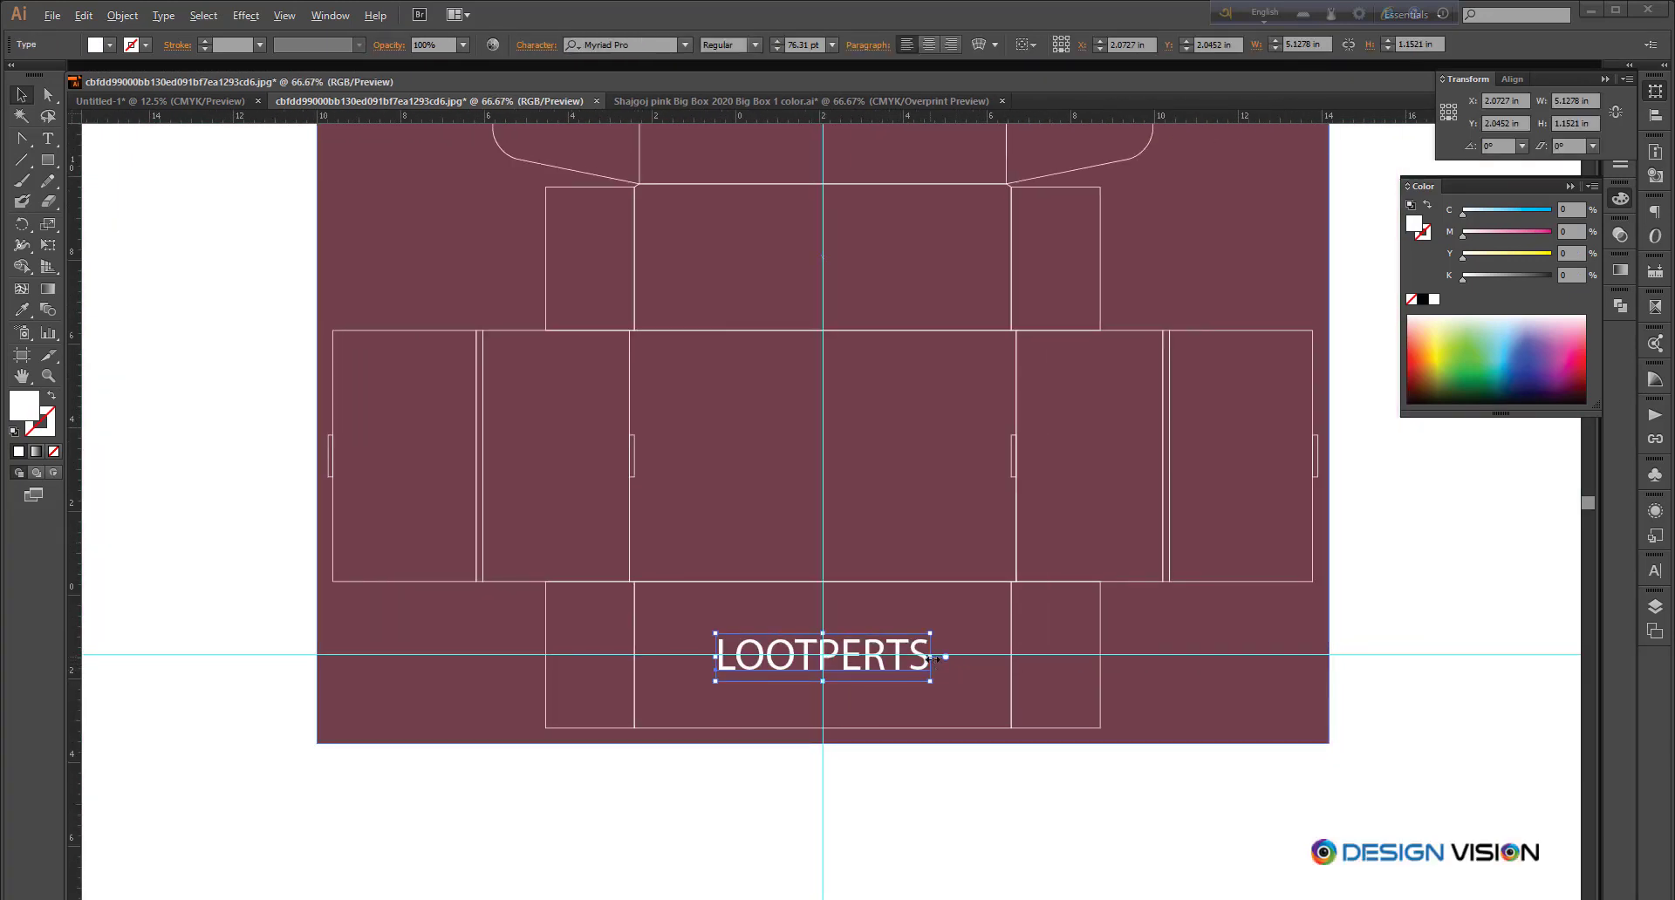
Step: Scale the bottom panel's LOOTPERTS text down about its centre to 57.5 pt
drag(929, 631, 920, 636)
click(966, 808)
click(885, 659)
scroll(886, 656, up, 1)
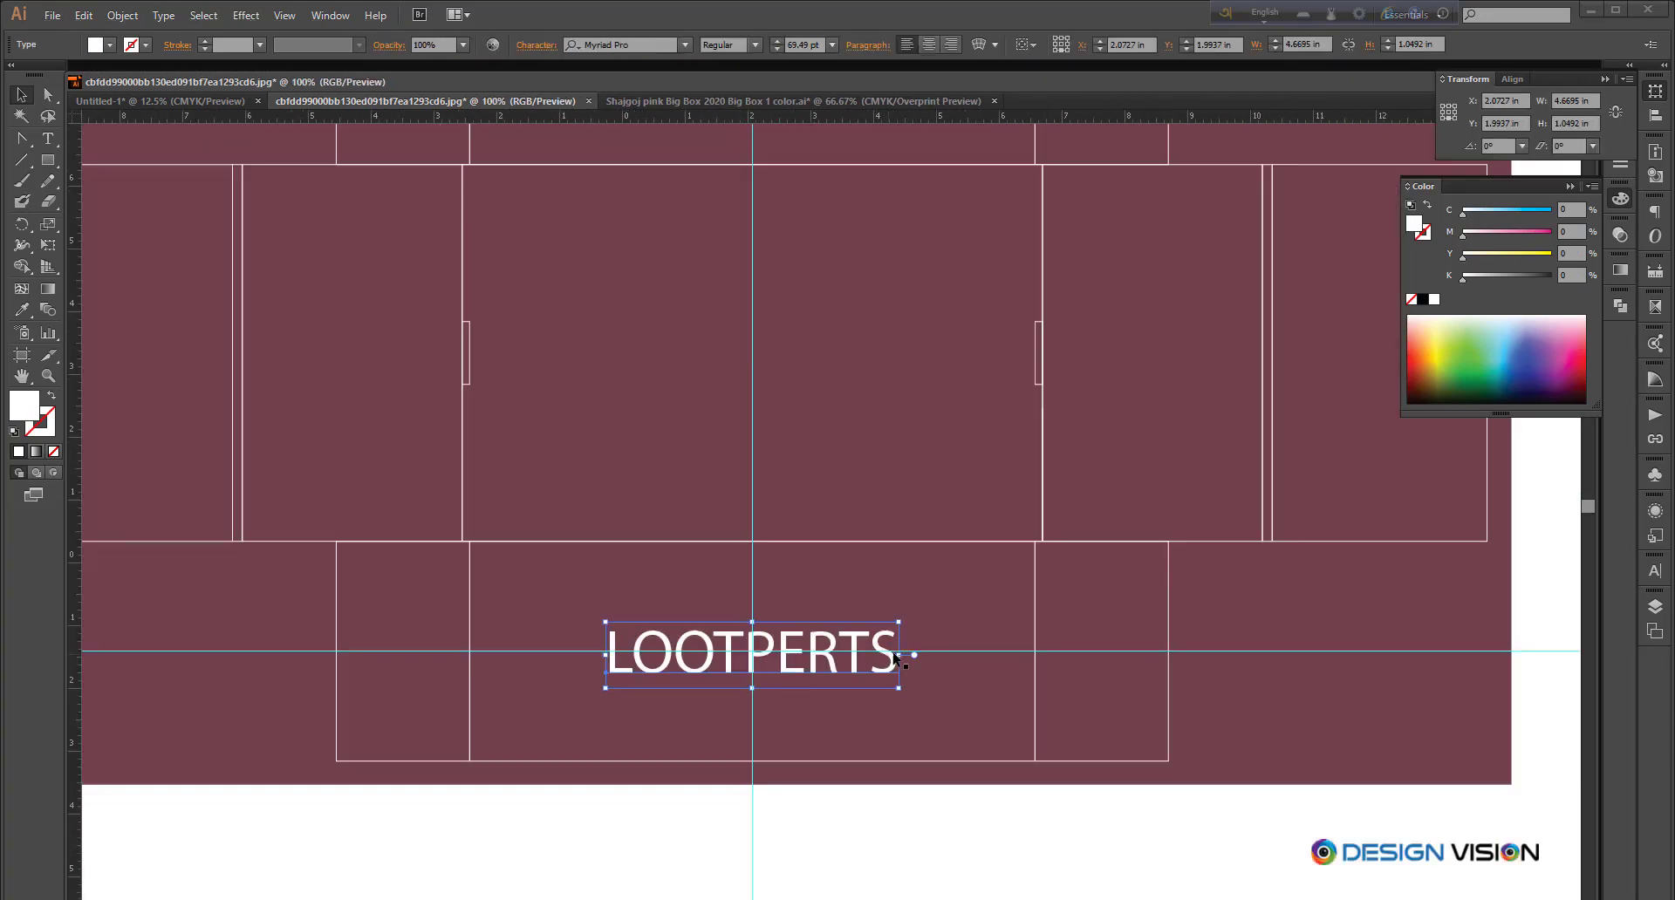
click(867, 840)
scroll(868, 830, down, 2)
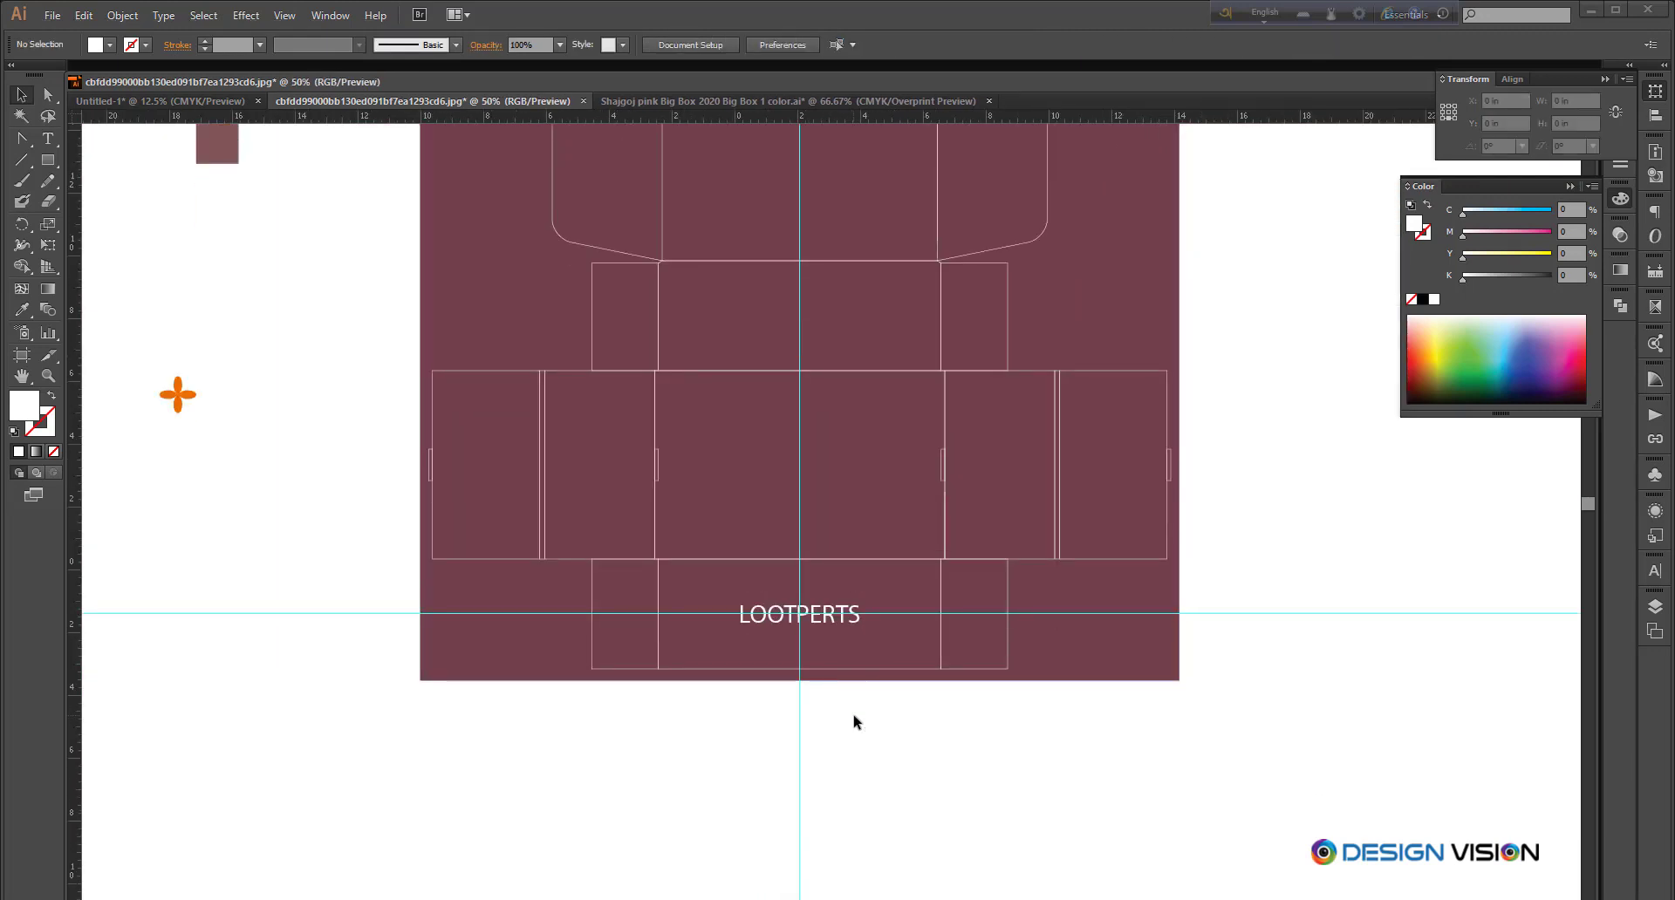
scroll(869, 724, down, 1)
drag(871, 724, 979, 785)
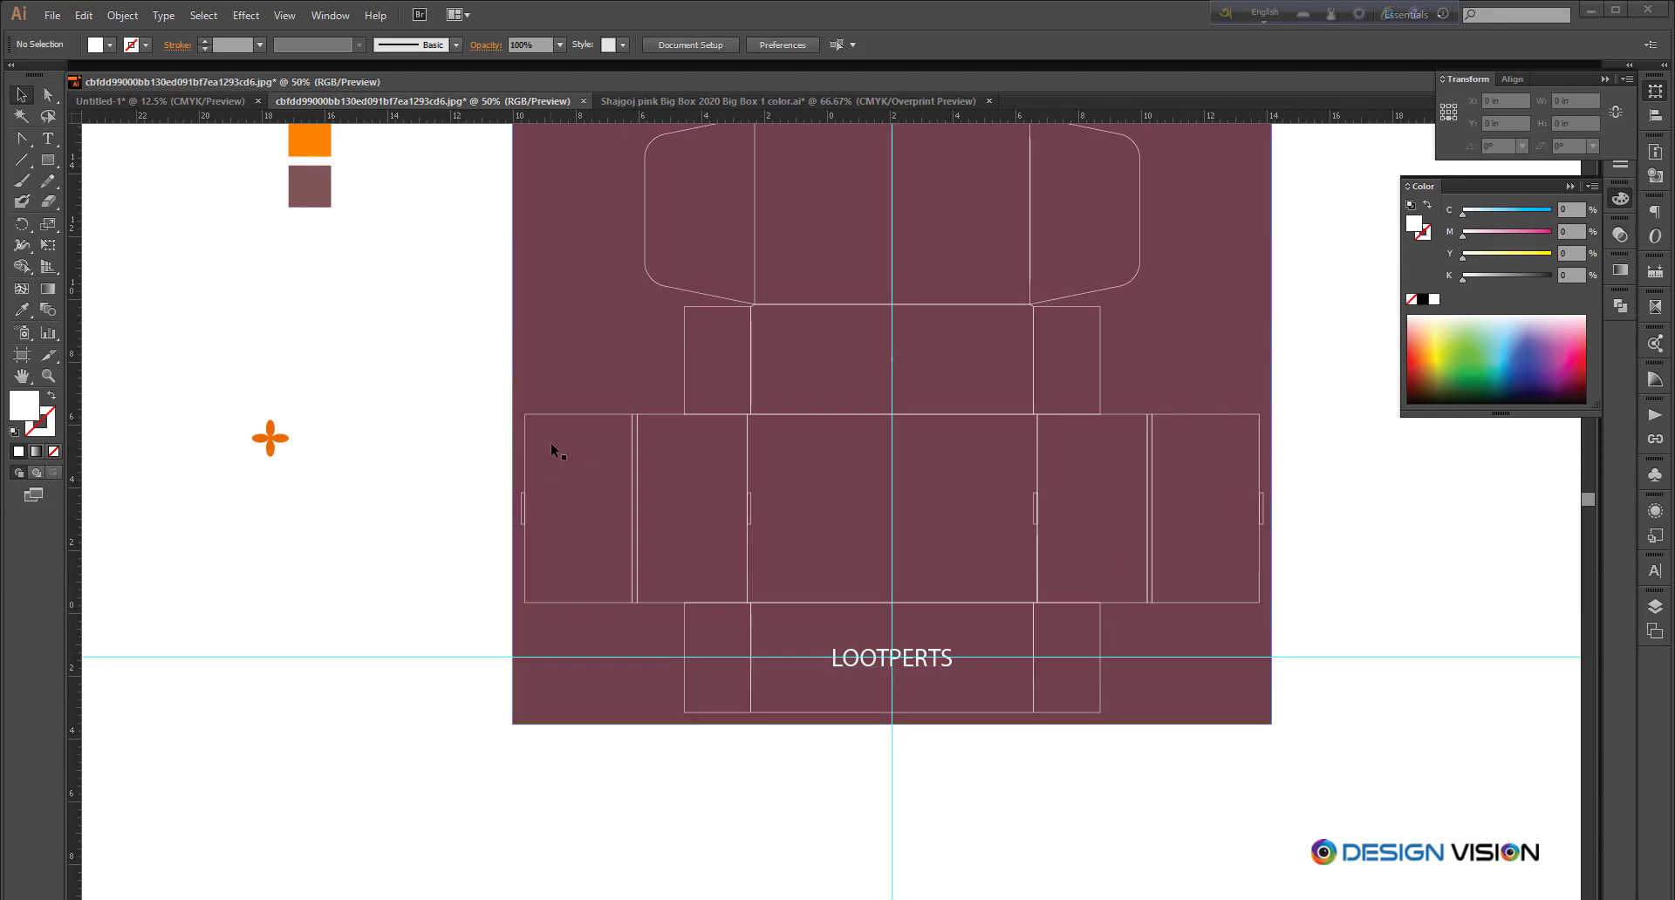
Step: Place a vertical and a horizontal guide crossing at the centre of the side panel left of the middle panel
click(524, 462)
drag(743, 509, 692, 506)
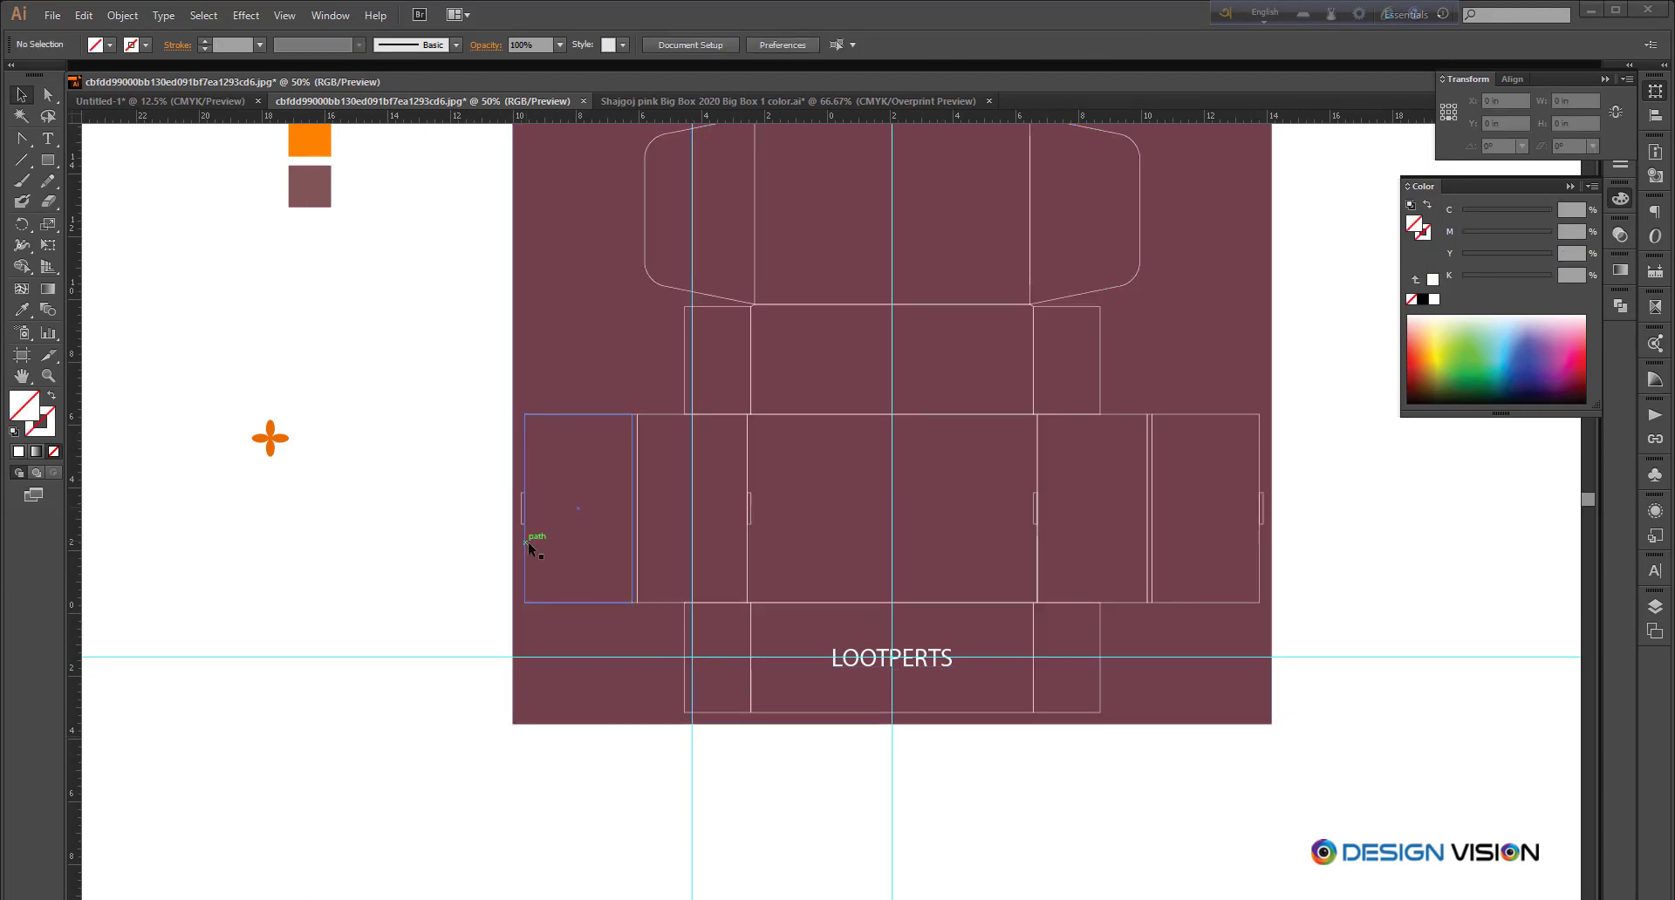
drag(847, 117, 697, 508)
click(1218, 830)
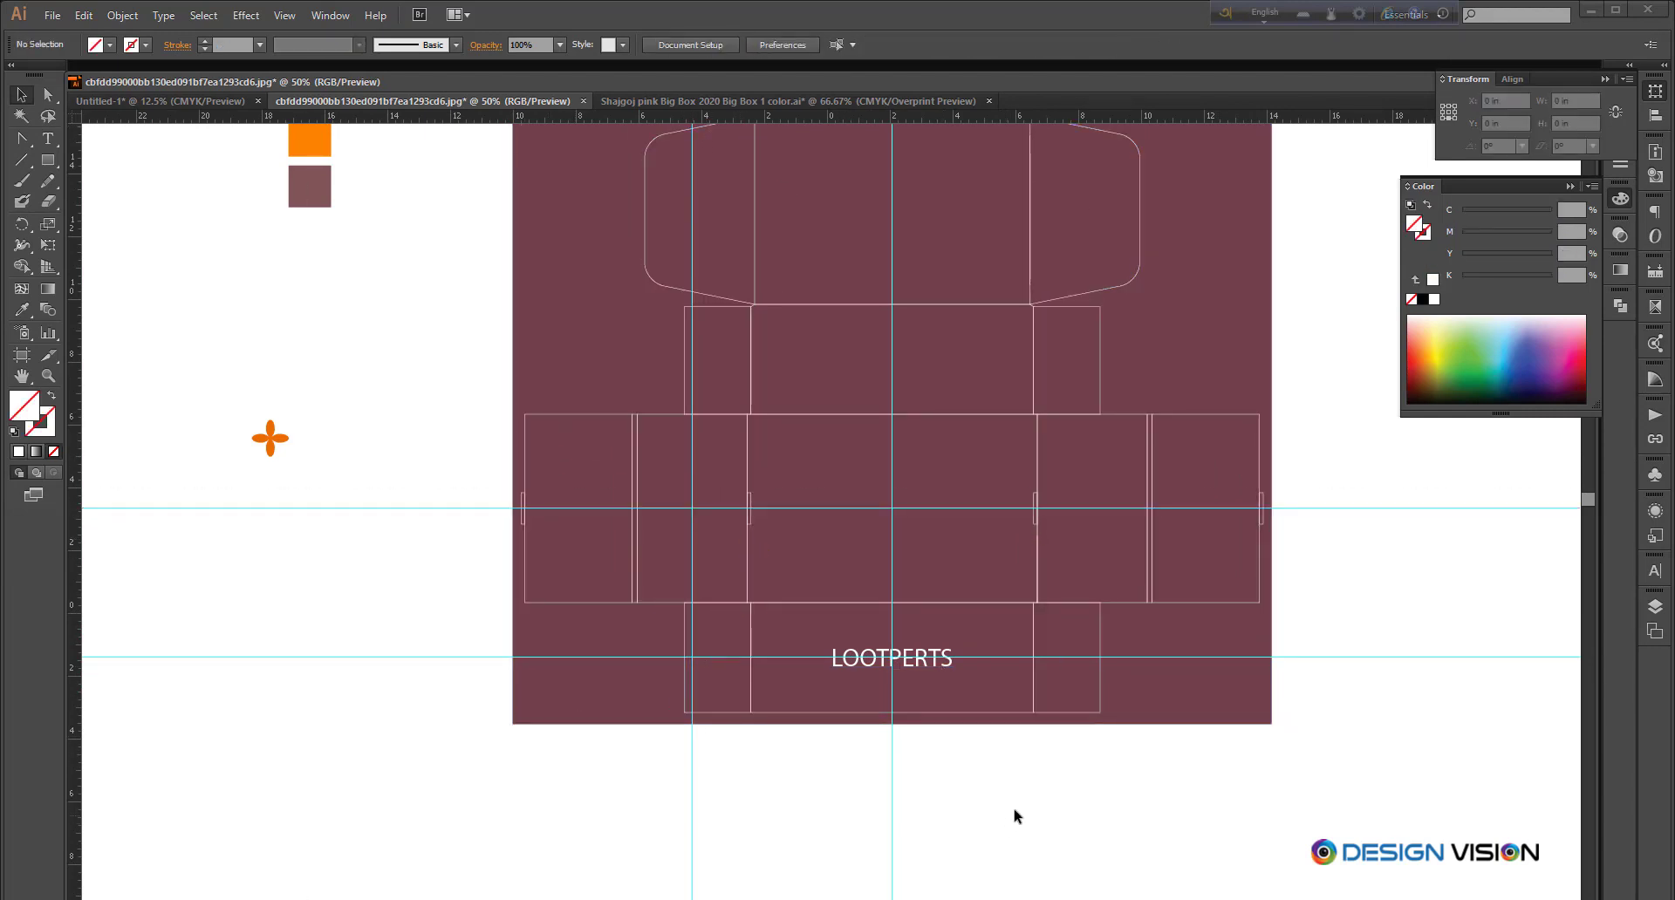
Step: Copy LOOTPERTS onto the left side panel, rotate it to read upwards and centre it on the crossing guides
click(862, 667)
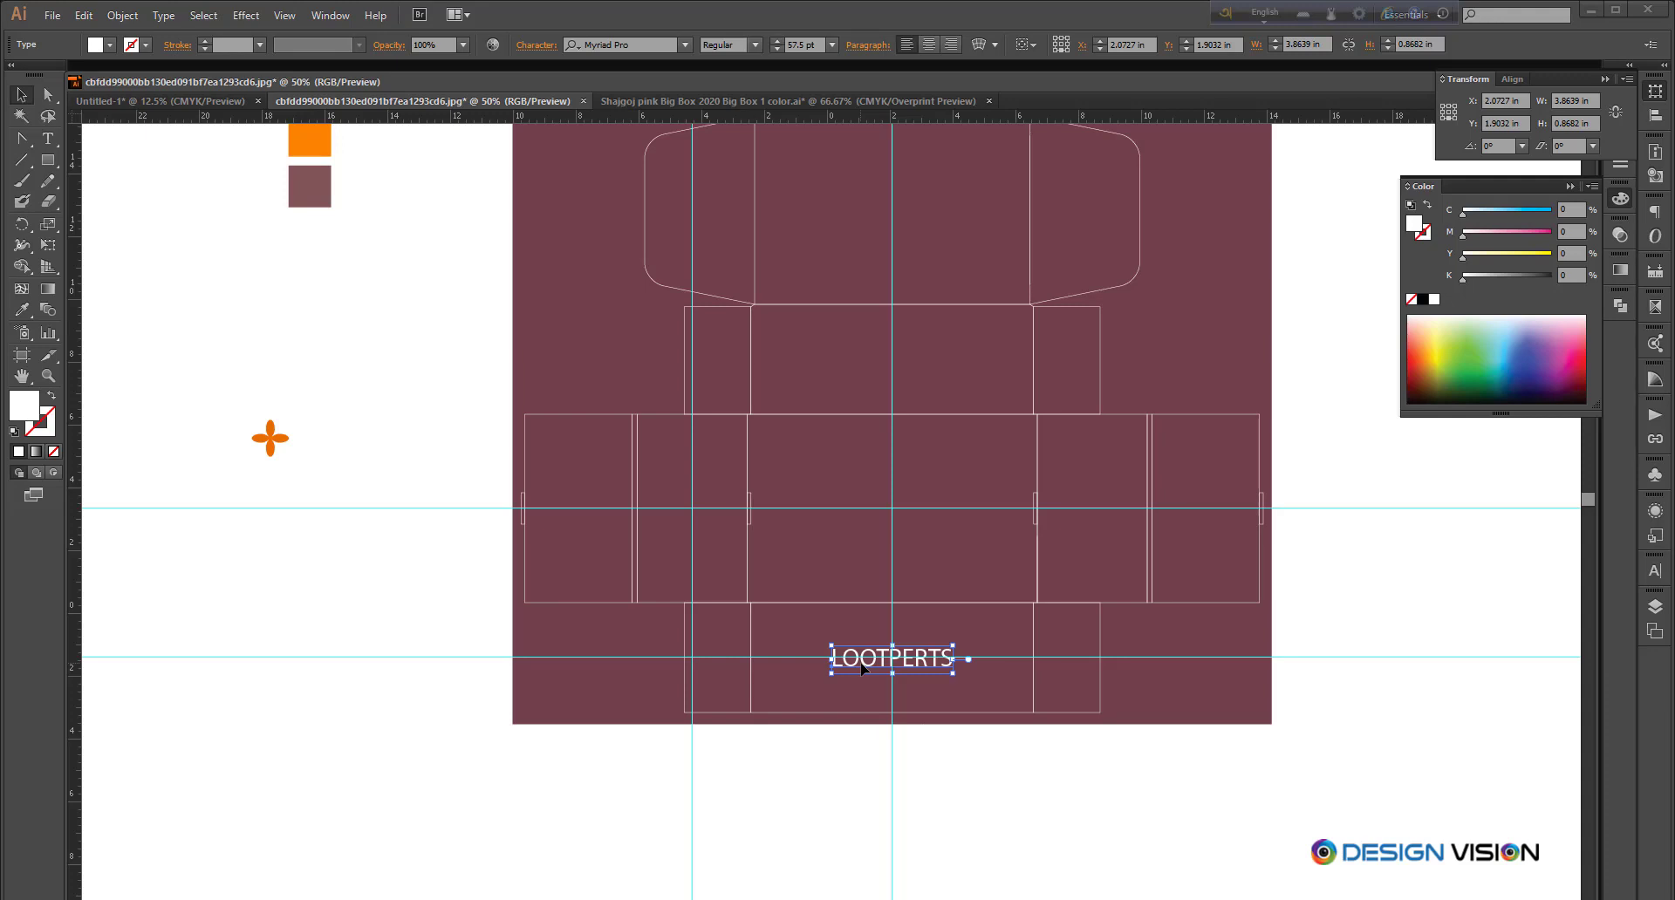
drag(861, 667, 683, 534)
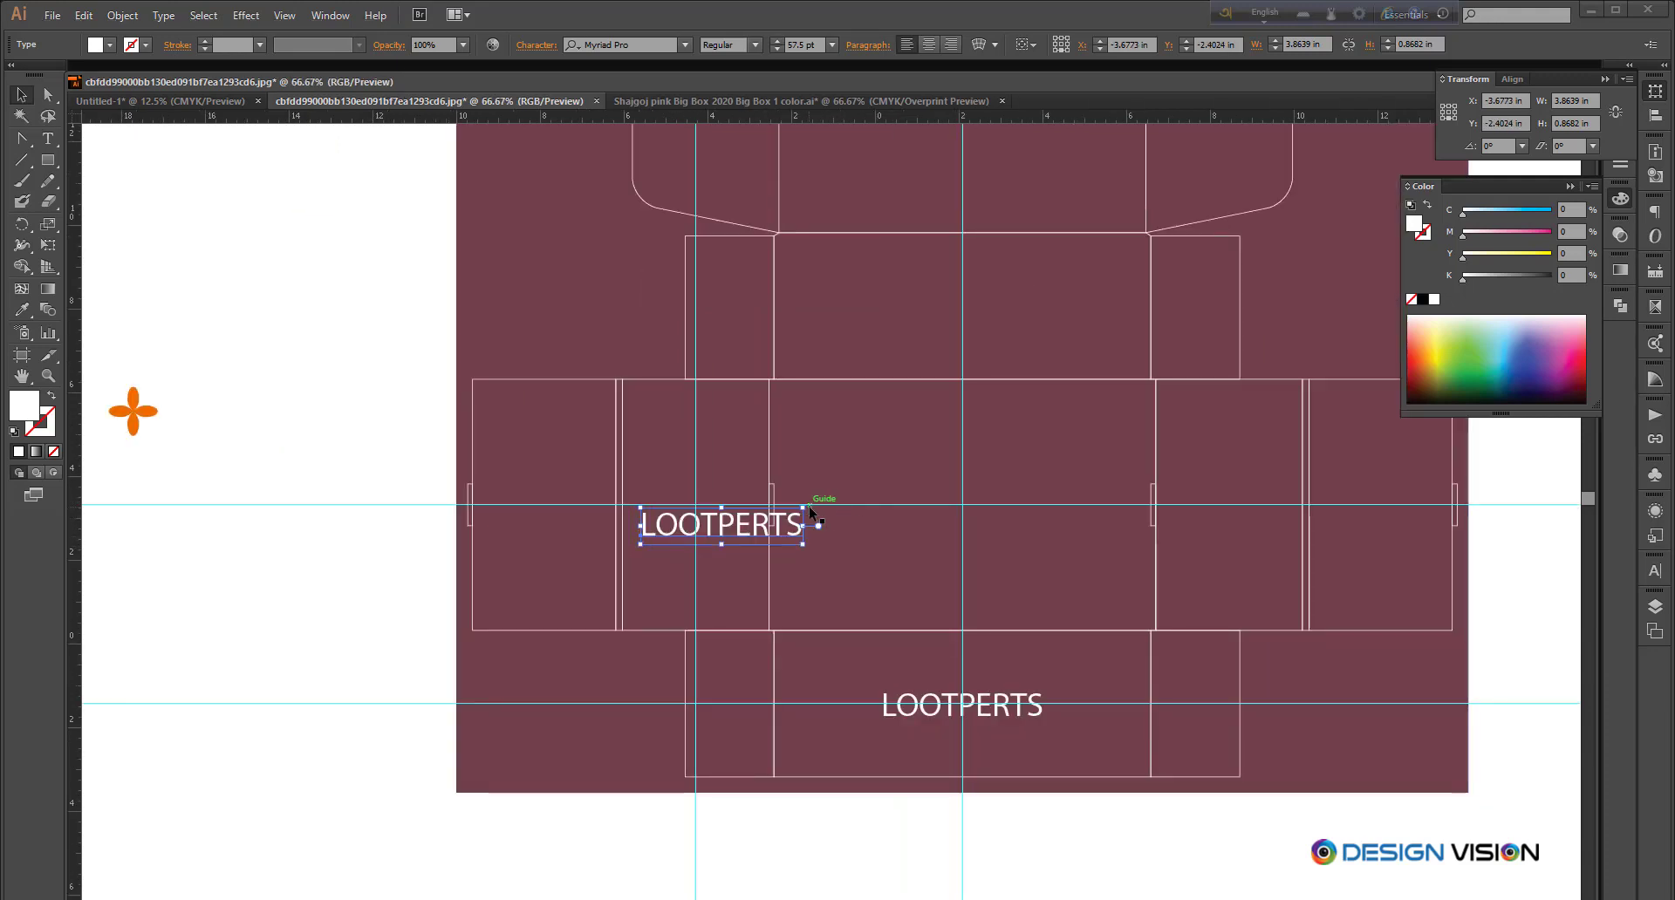
drag(807, 507, 698, 463)
scroll(699, 478, up, 3)
drag(765, 623, 694, 561)
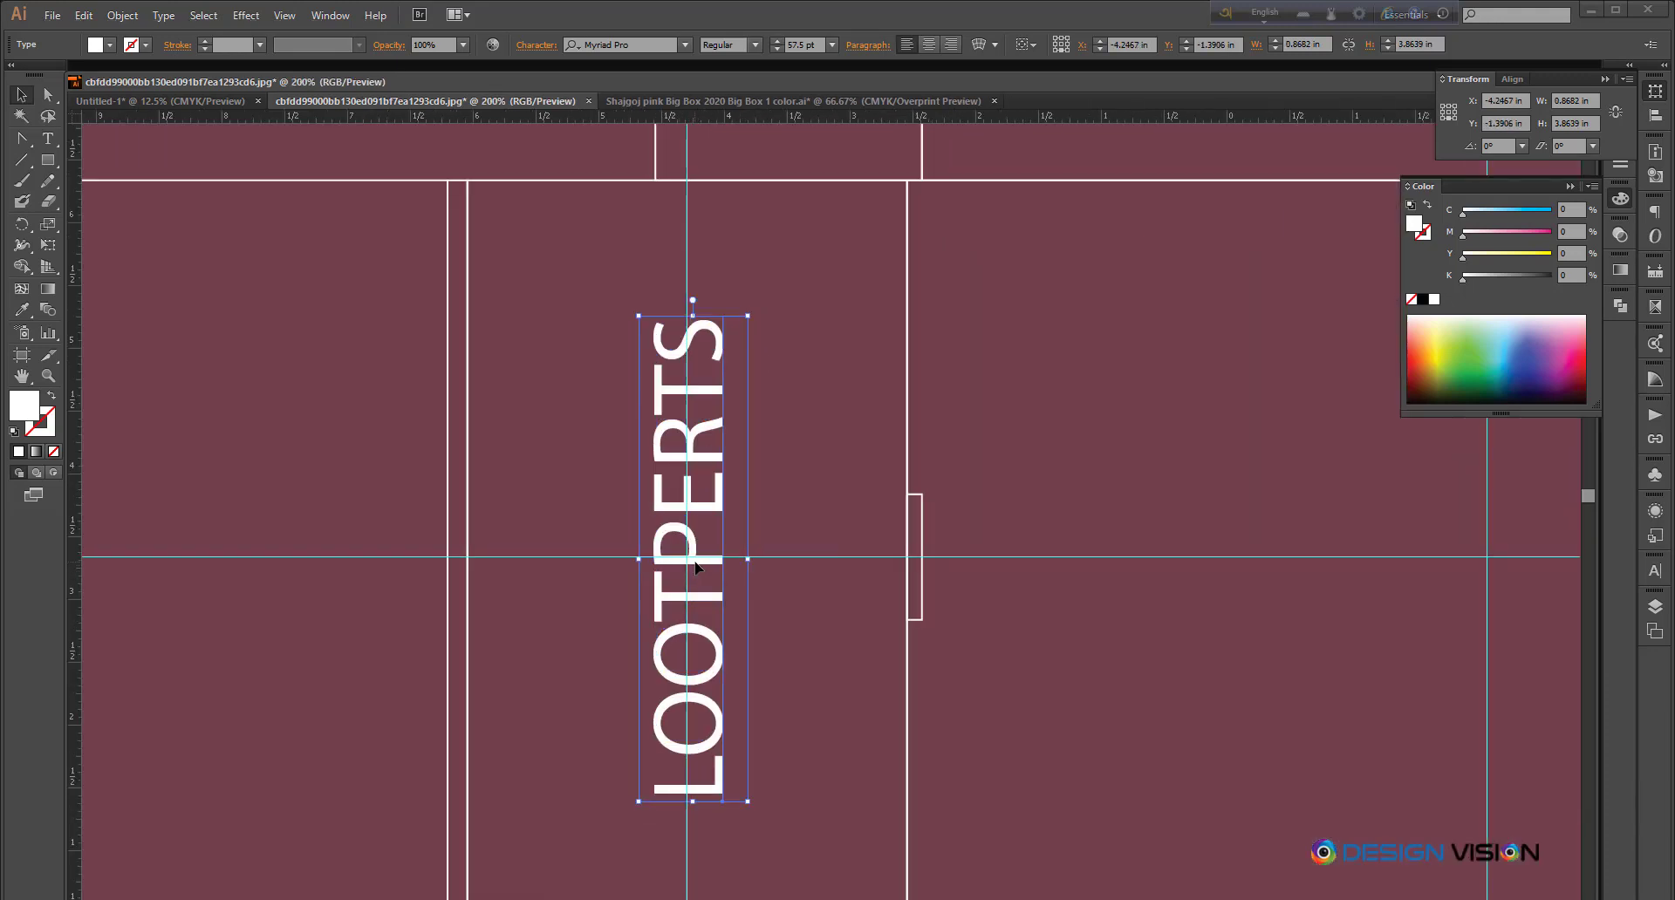
scroll(687, 303, up, 2)
drag(714, 346, 703, 345)
scroll(704, 344, down, 2)
scroll(713, 591, up, 1)
key(Up)
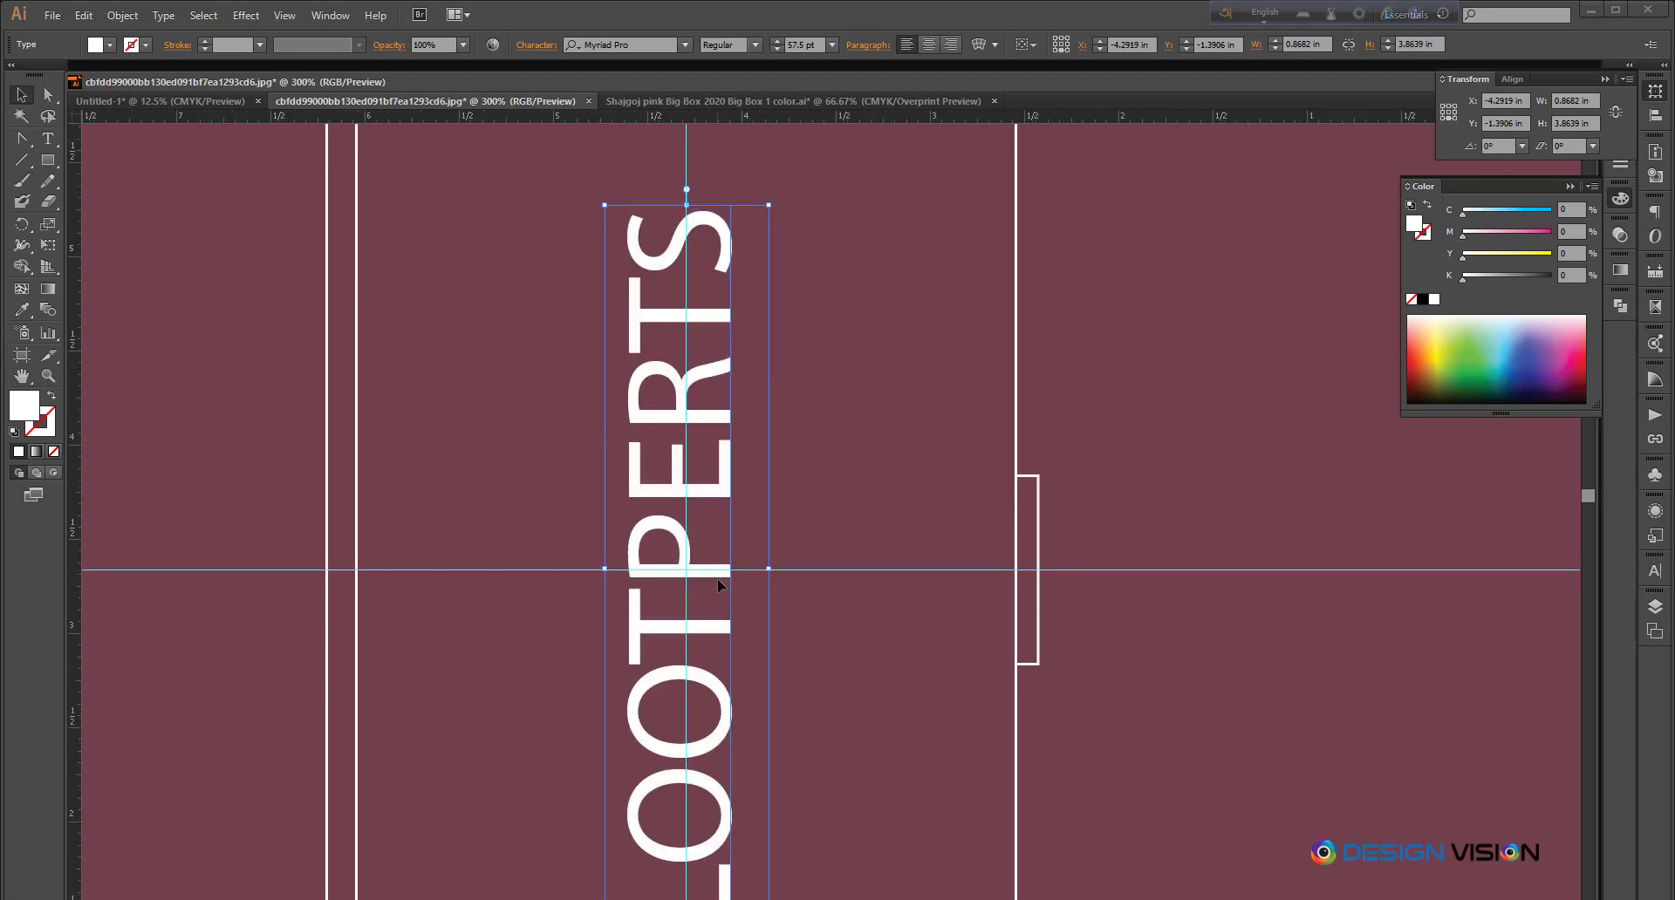
Step: Scale the left side panel's vertical LOOTPERTS text down to 37.66 pt
scroll(720, 621, down, 2)
click(273, 468)
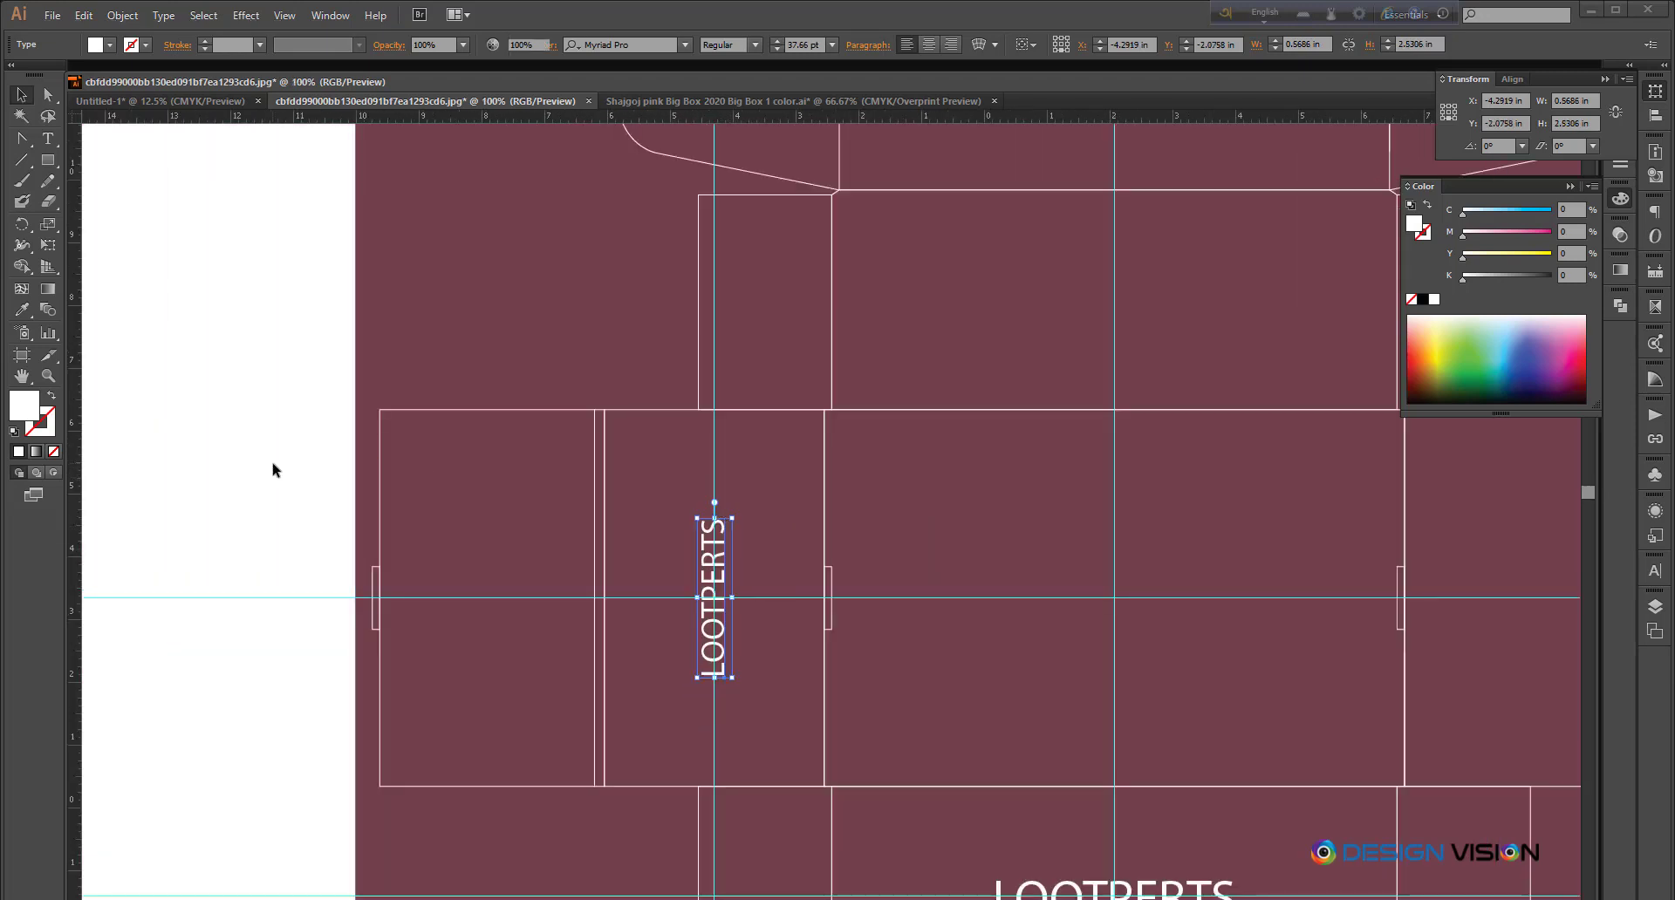
scroll(637, 616, down, 4)
scroll(914, 701, up, 1)
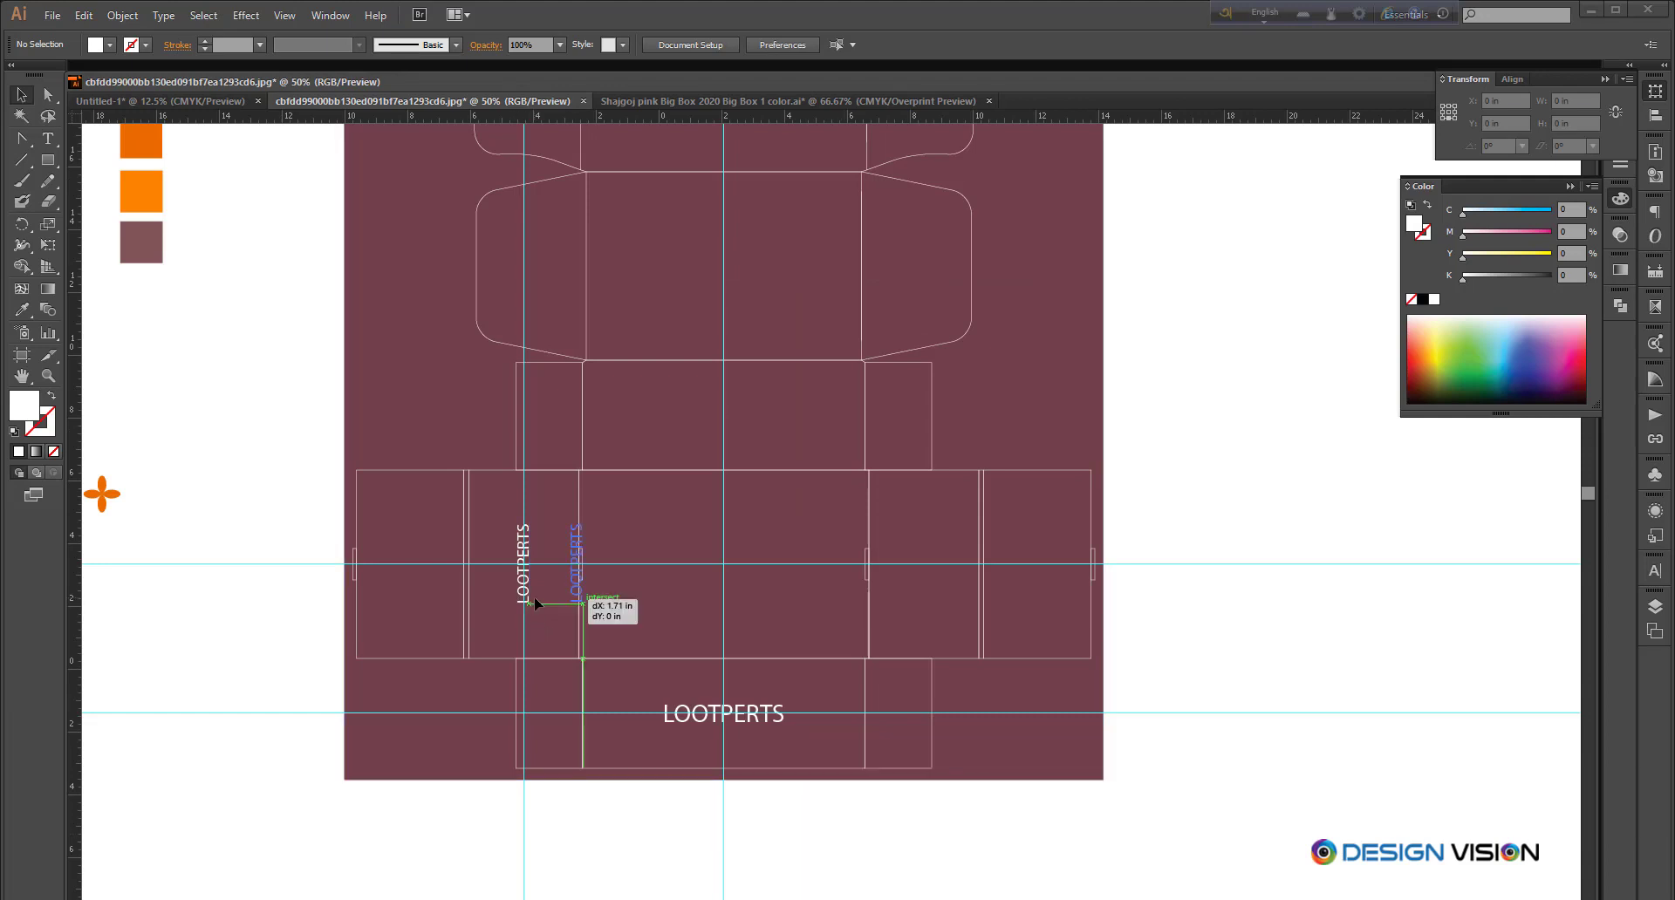
drag(533, 598, 919, 646)
double_click(919, 645)
key(ctrl+z)
click(1196, 490)
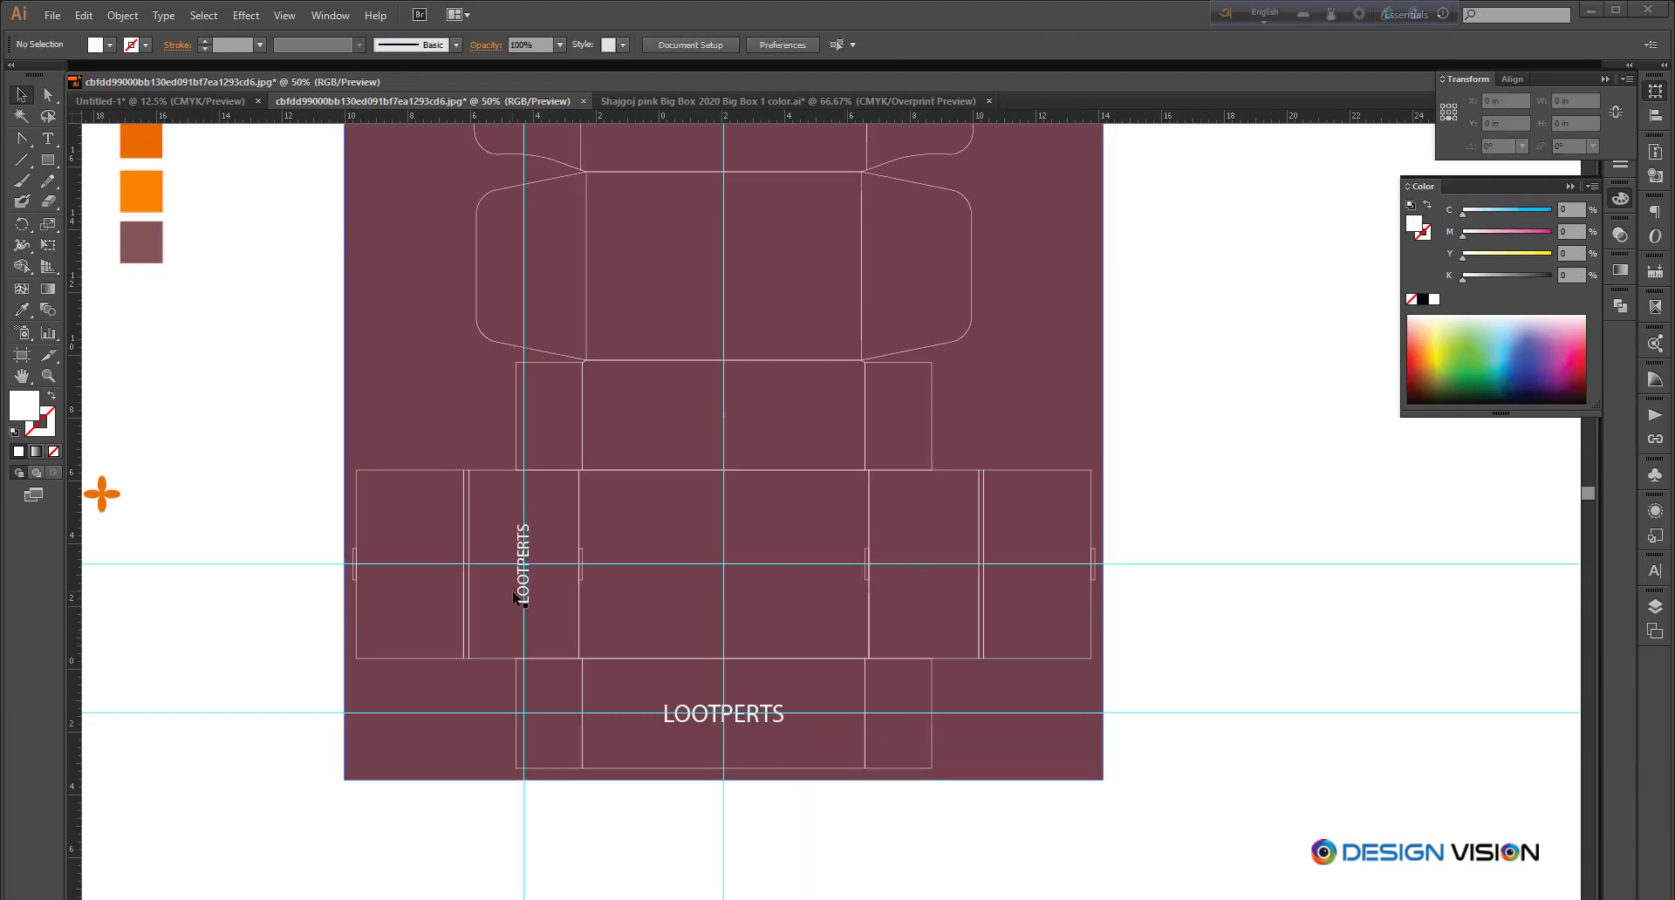
Step: Copy the vertical LOOTPERTS text onto the right side panel and rotate the copy 180° to read downwards
drag(516, 599, 928, 643)
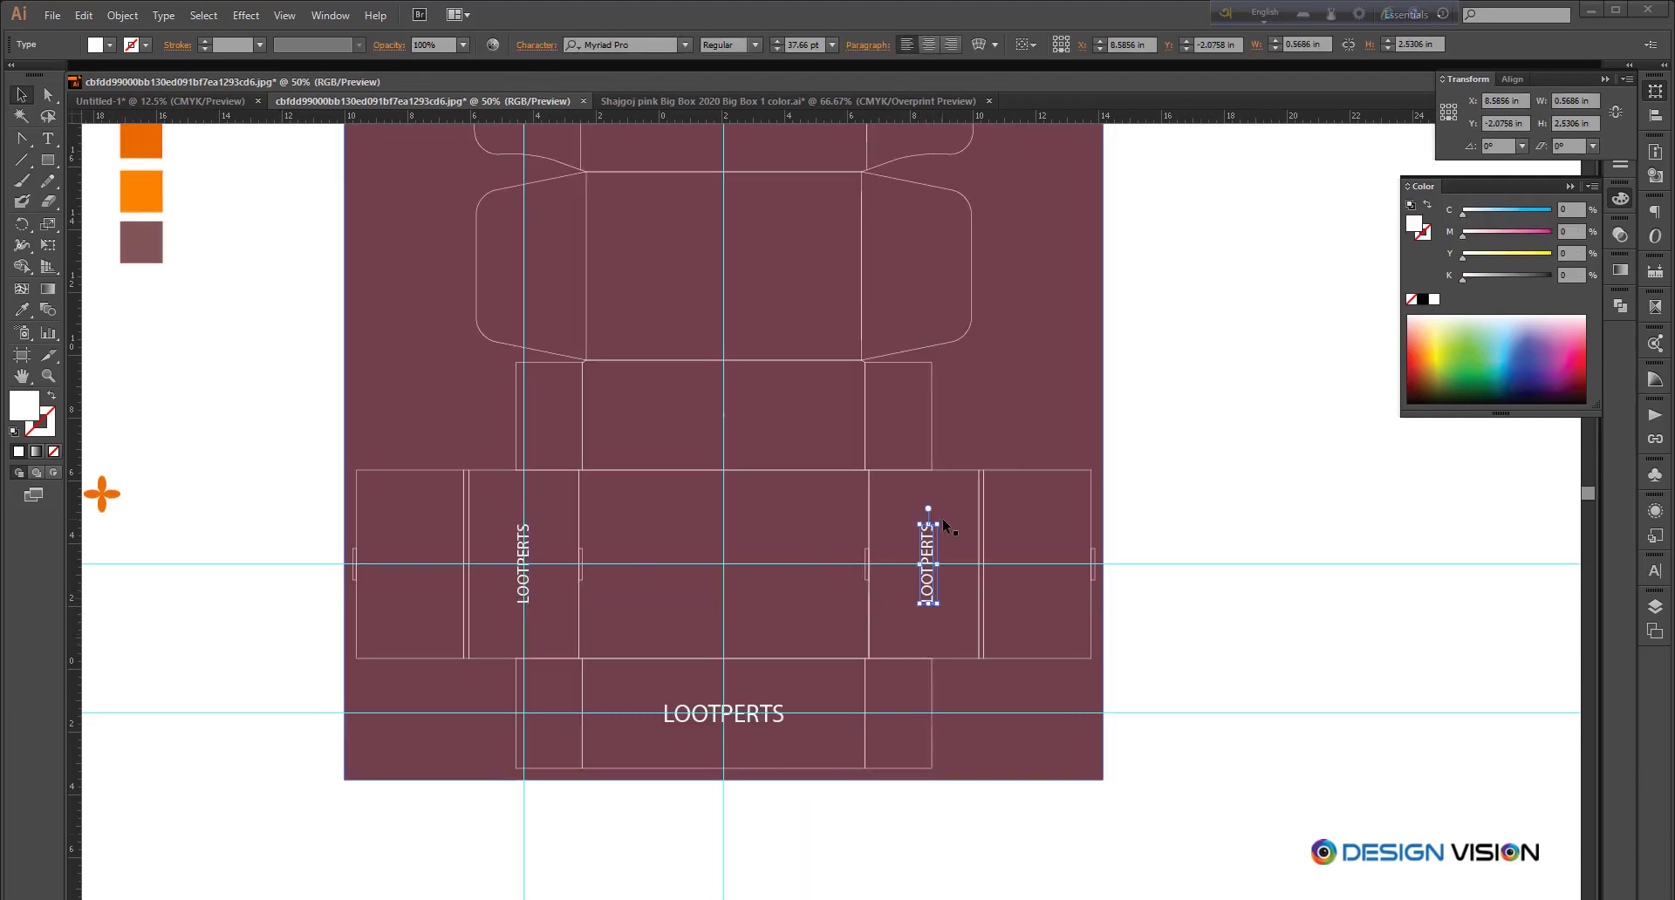
drag(942, 518, 912, 615)
click(1265, 488)
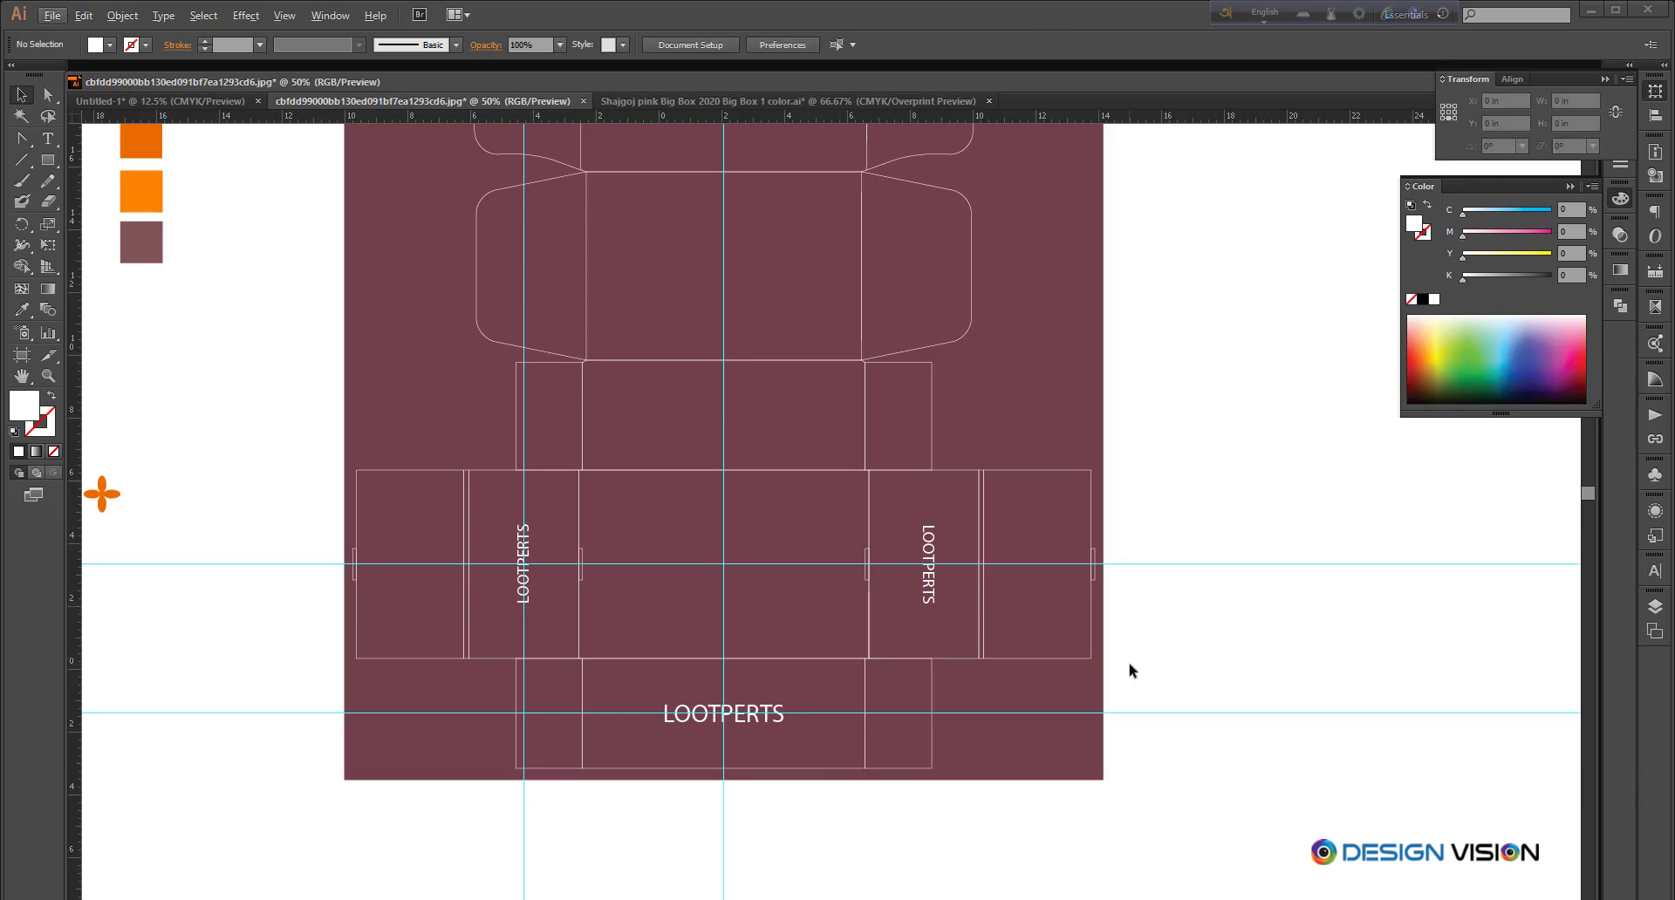
scroll(1131, 670, down, 1)
scroll(826, 591, up, 1)
Step: Copy the bottom LOOTPERTS text onto the panel above the middle panel and centre it there with a horizontal guide
drag(867, 776, 887, 488)
click(1344, 521)
scroll(885, 472, up, 1)
click(887, 473)
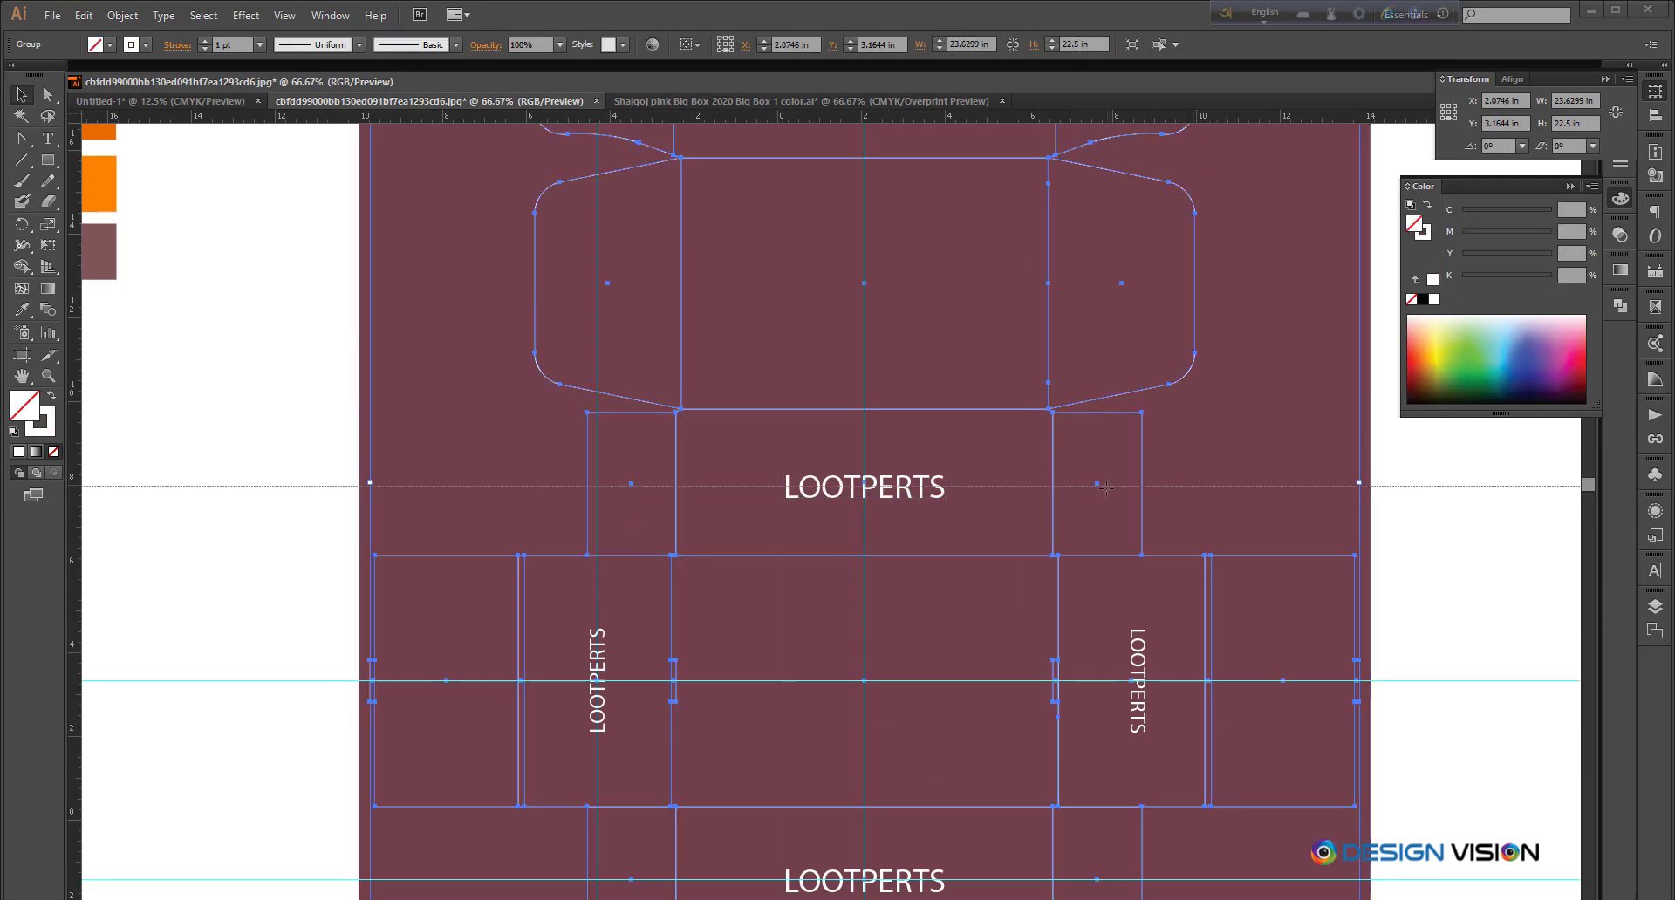
scroll(907, 498, up, 3)
scroll(909, 495, down, 5)
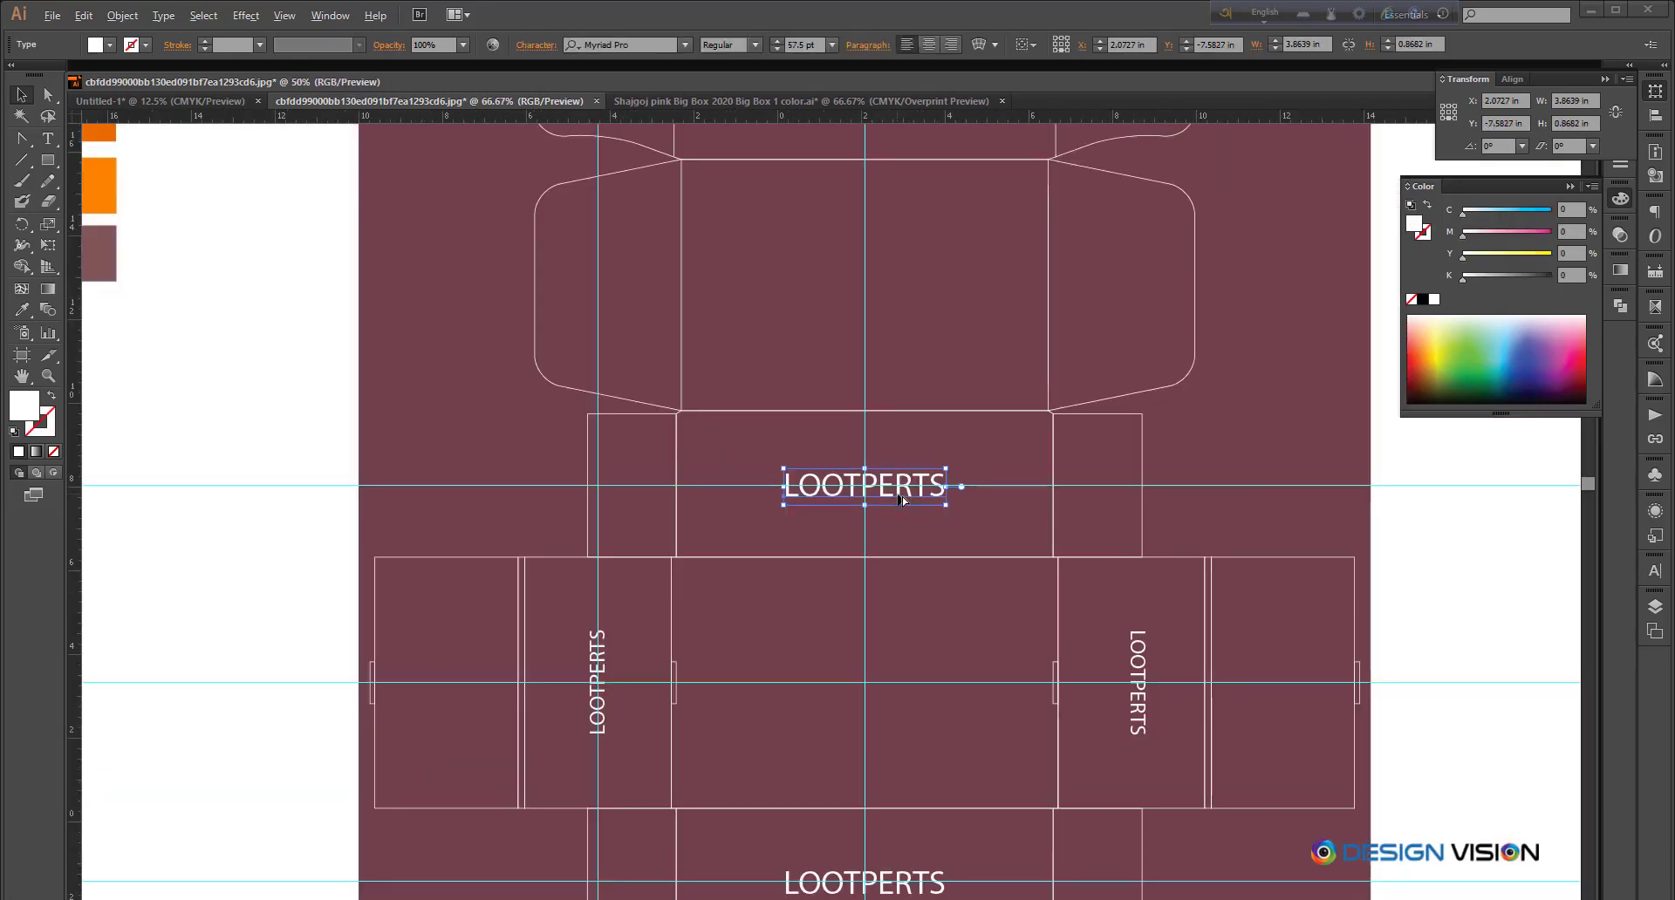
click(1283, 373)
scroll(931, 721, up, 2)
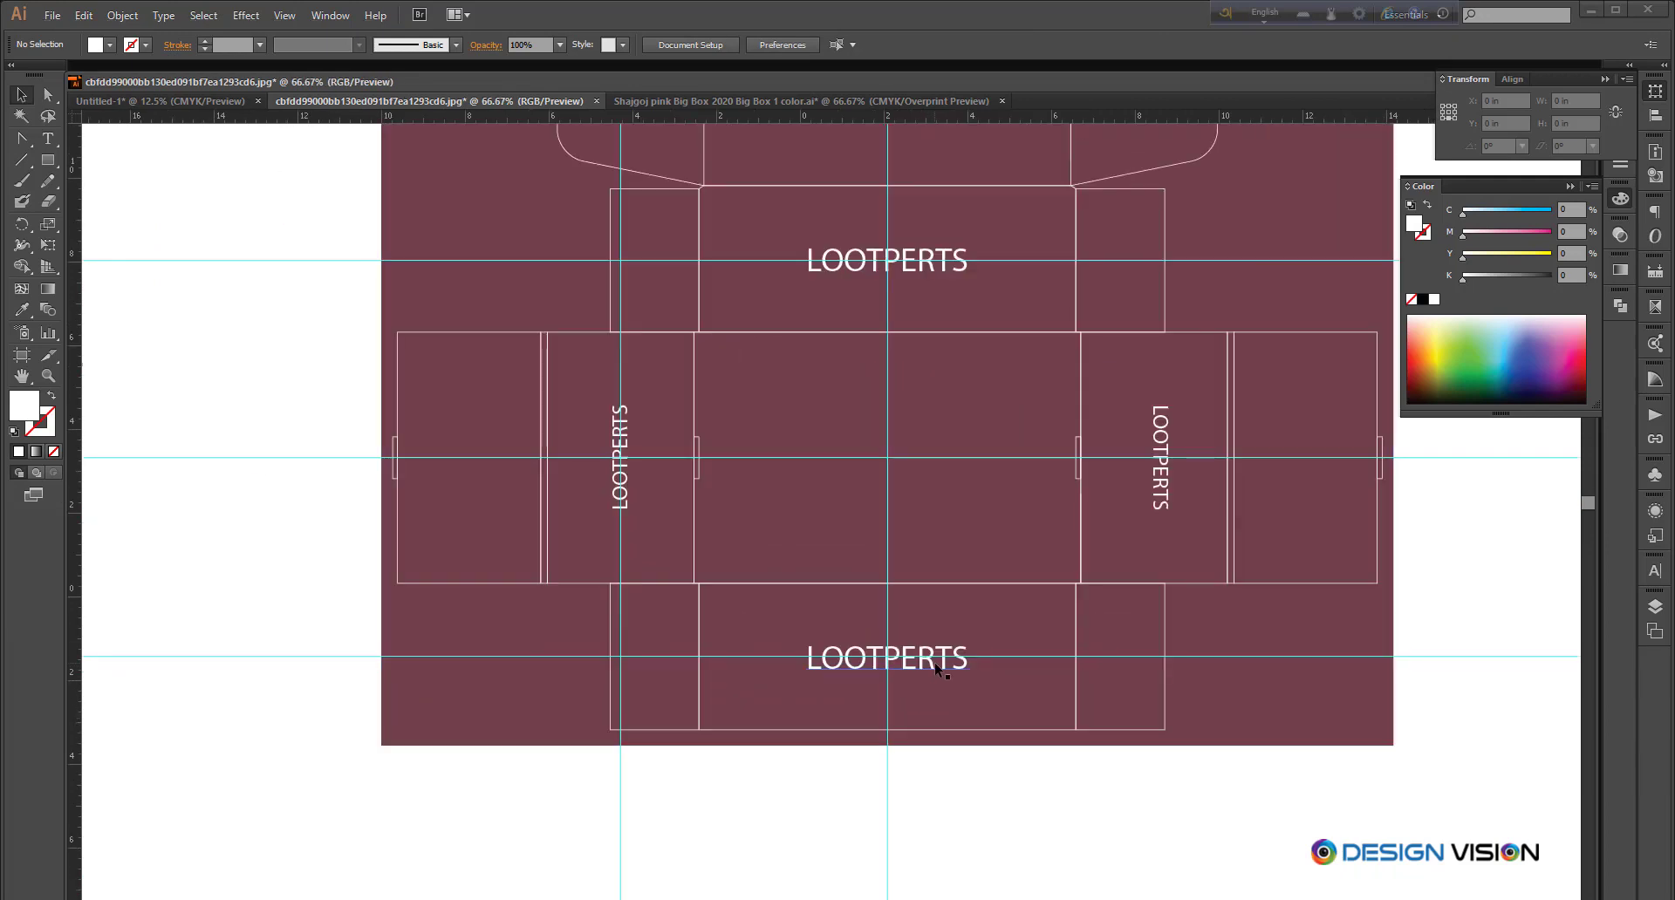
Step: Rotate the bottom panel's LOOTPERTS text 180° so it reads upside down
click(934, 662)
drag(975, 635, 799, 682)
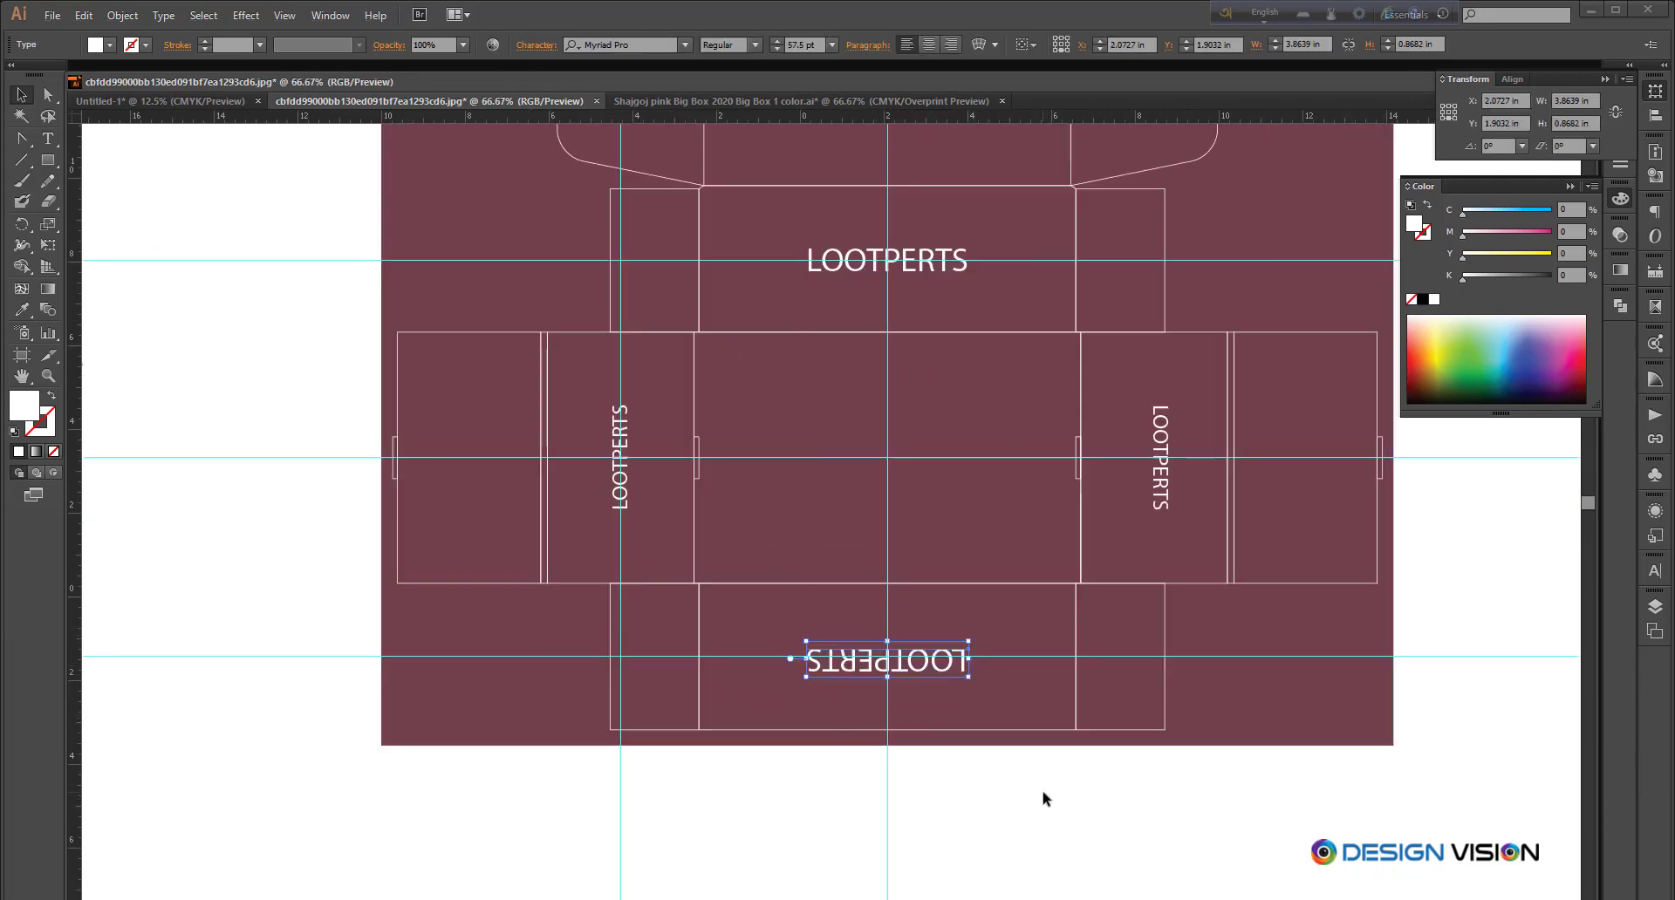
scroll(1046, 799, down, 1)
click(1064, 772)
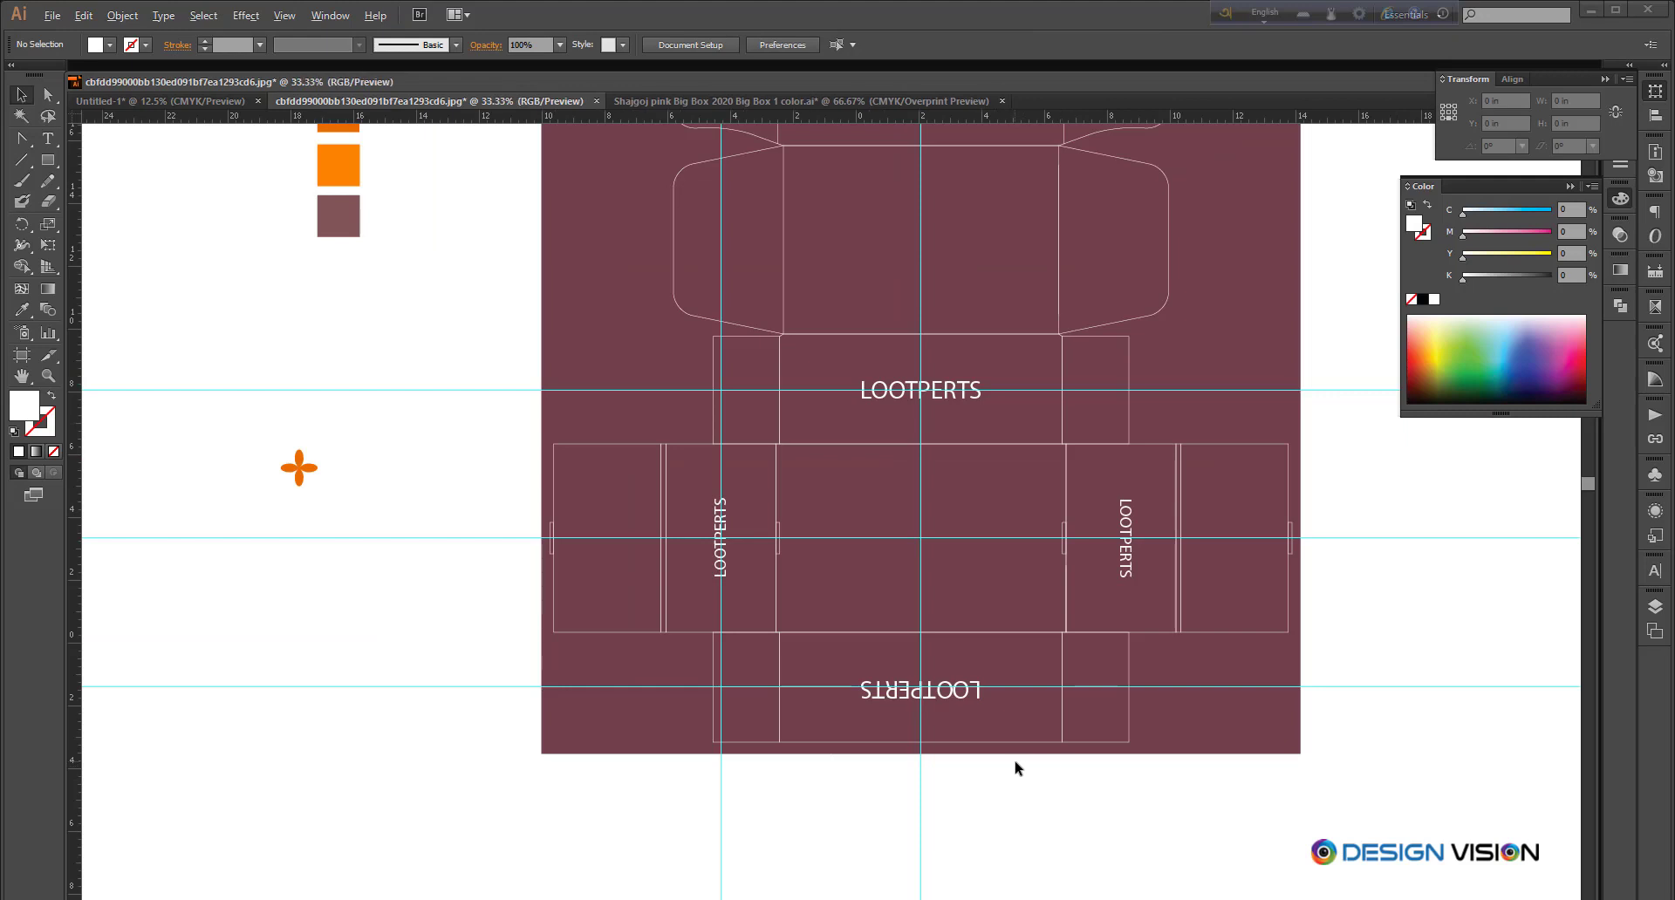
scroll(1017, 767, down, 1)
scroll(1268, 763, up, 1)
drag(1121, 781, 1095, 792)
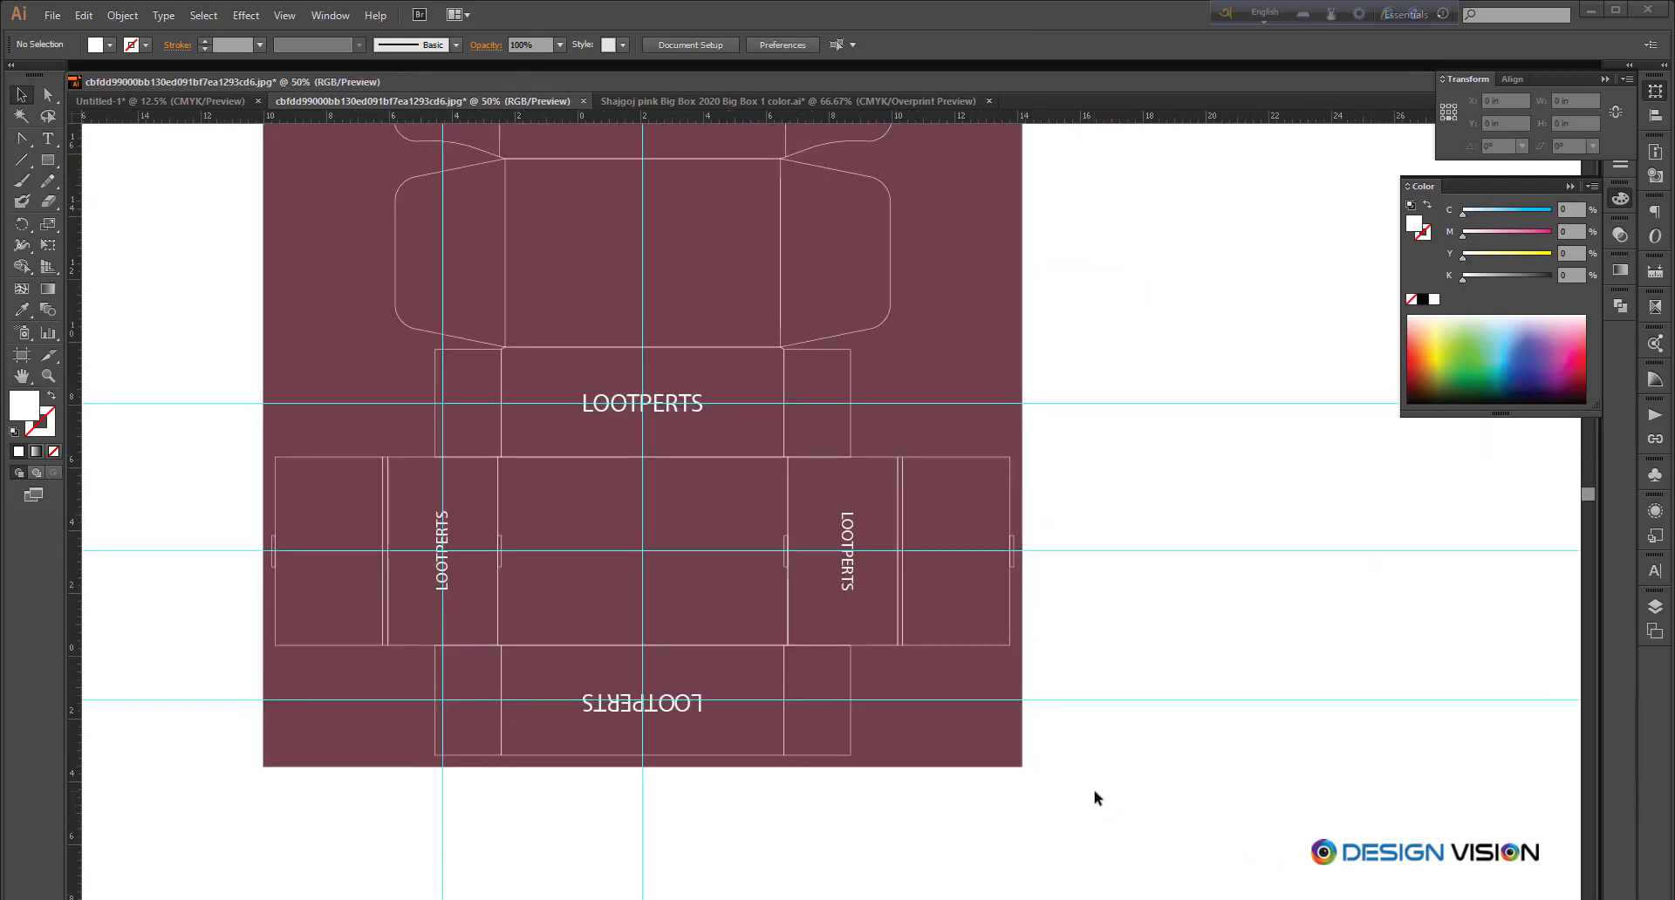
Step: Delete all the horizontal and vertical guides from the artwork
scroll(1097, 794, down, 1)
drag(1237, 479, 1296, 764)
key(Delete)
drag(644, 816, 859, 852)
key(Delete)
drag(1180, 578, 1204, 581)
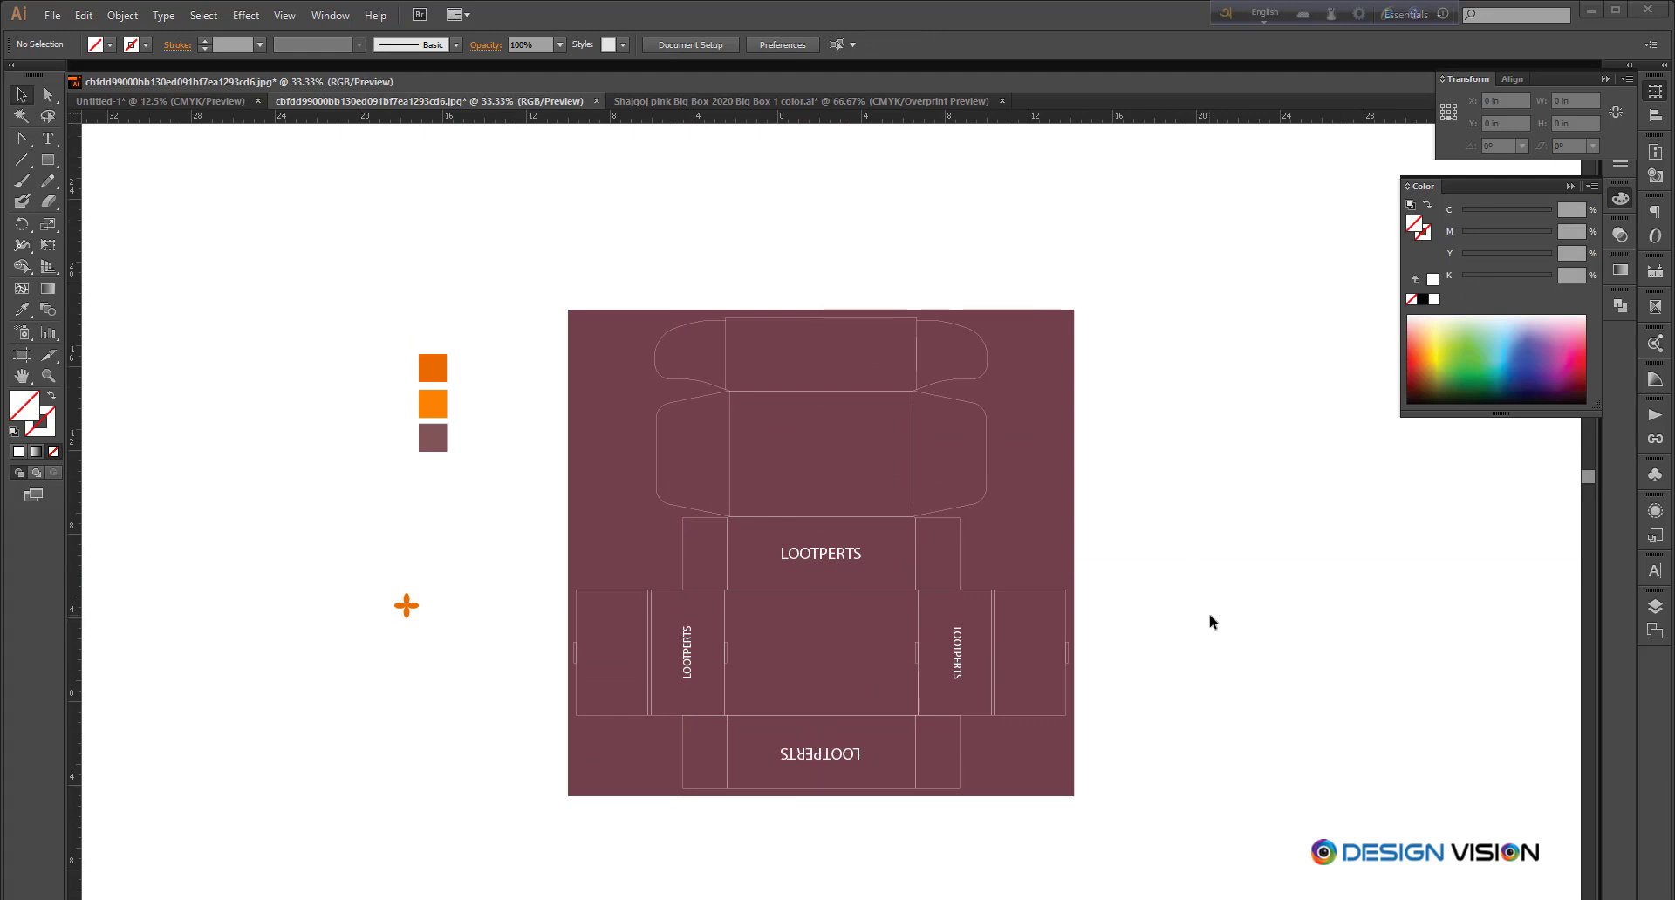
Step: Duplicate the complete dieline with its background and lettering to the right of the original
scroll(1123, 615, down, 2)
scroll(1107, 658, up, 1)
drag(545, 214, 1008, 828)
click(1143, 829)
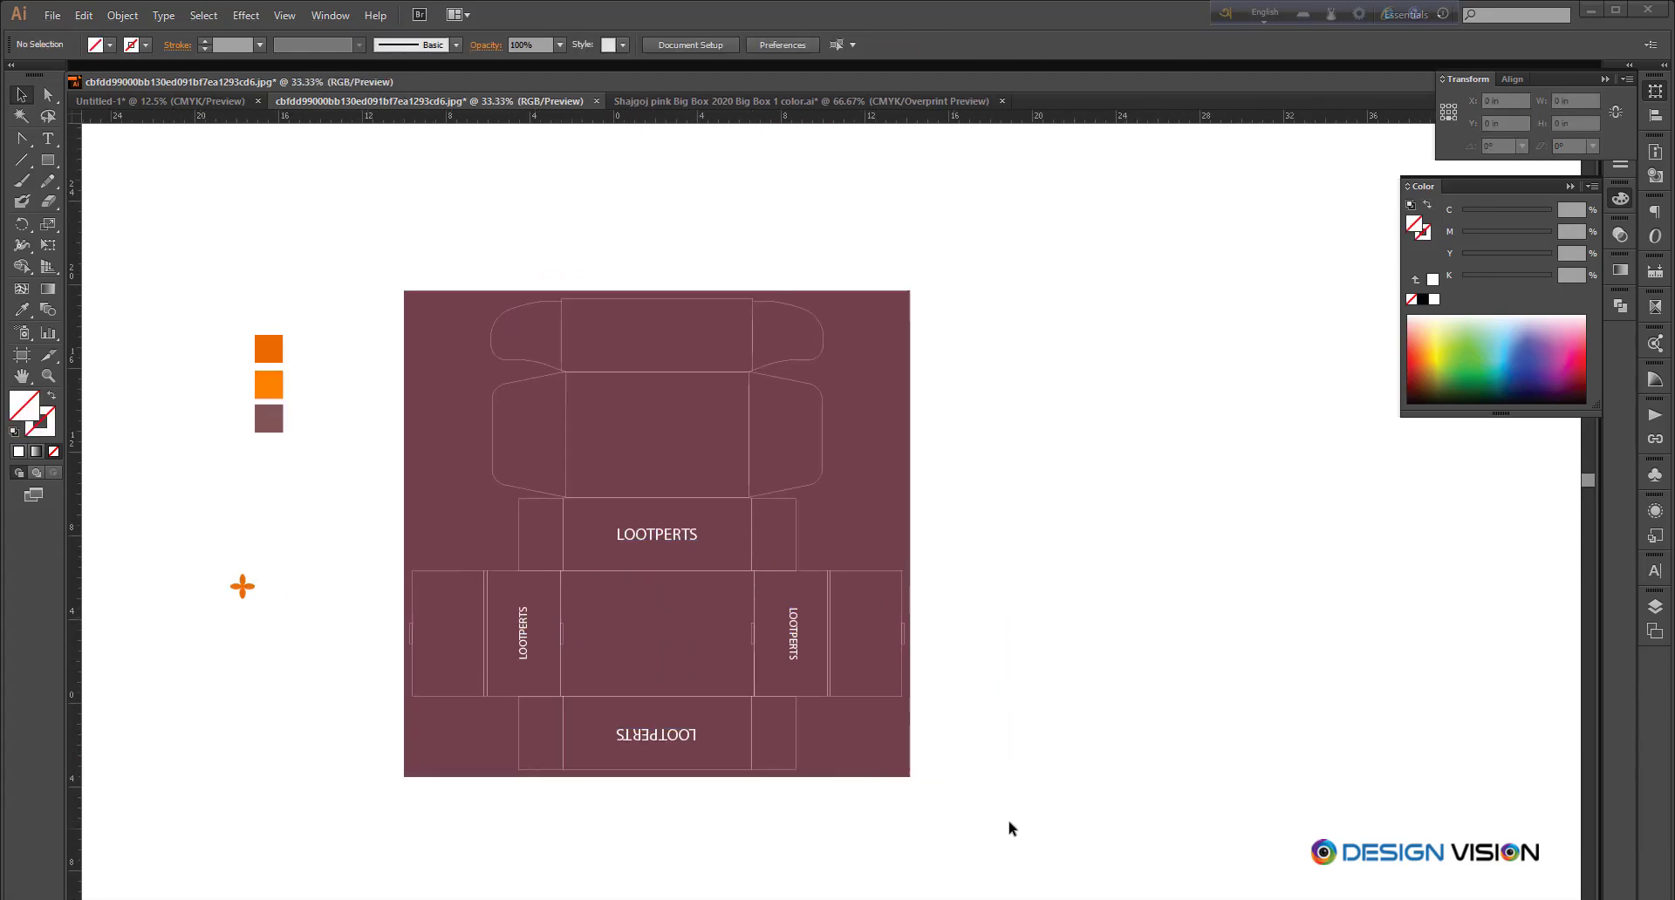
drag(377, 243, 942, 795)
drag(984, 797, 887, 796)
drag(549, 697, 1088, 697)
click(1001, 836)
drag(1002, 837, 954, 845)
Step: Fill the duplicate's background rectangle with the lighter orange sampled from the middle colour square
click(842, 527)
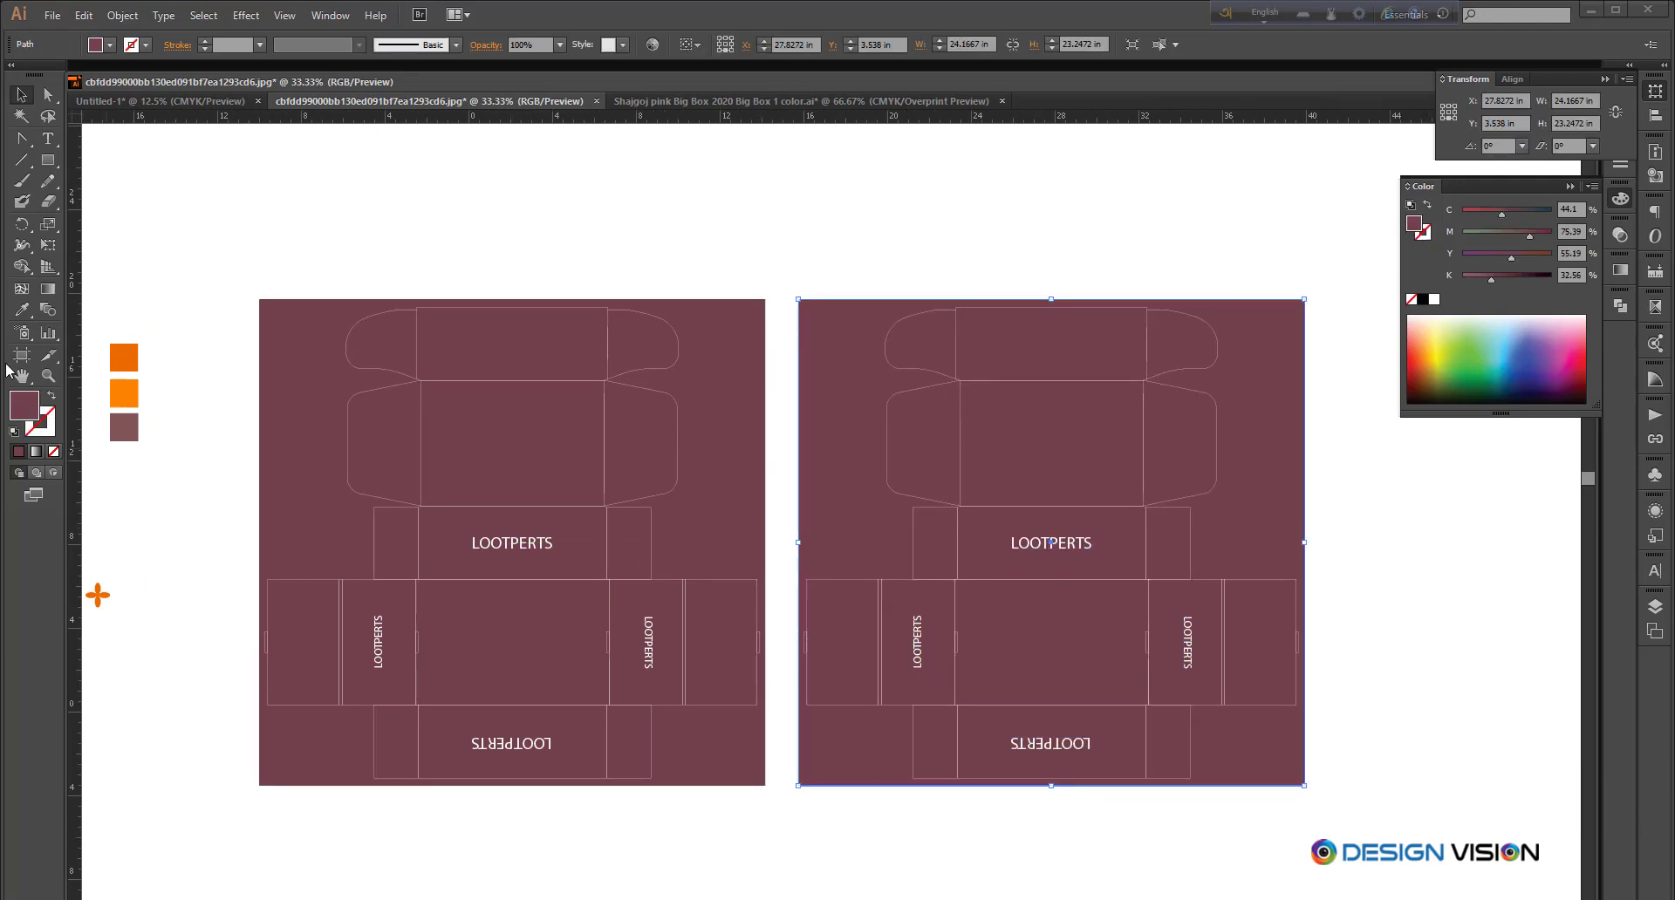
click(124, 376)
key(v)
click(1095, 244)
Step: Delete all four LOOTPERTS texts from the orange dieline
click(1070, 747)
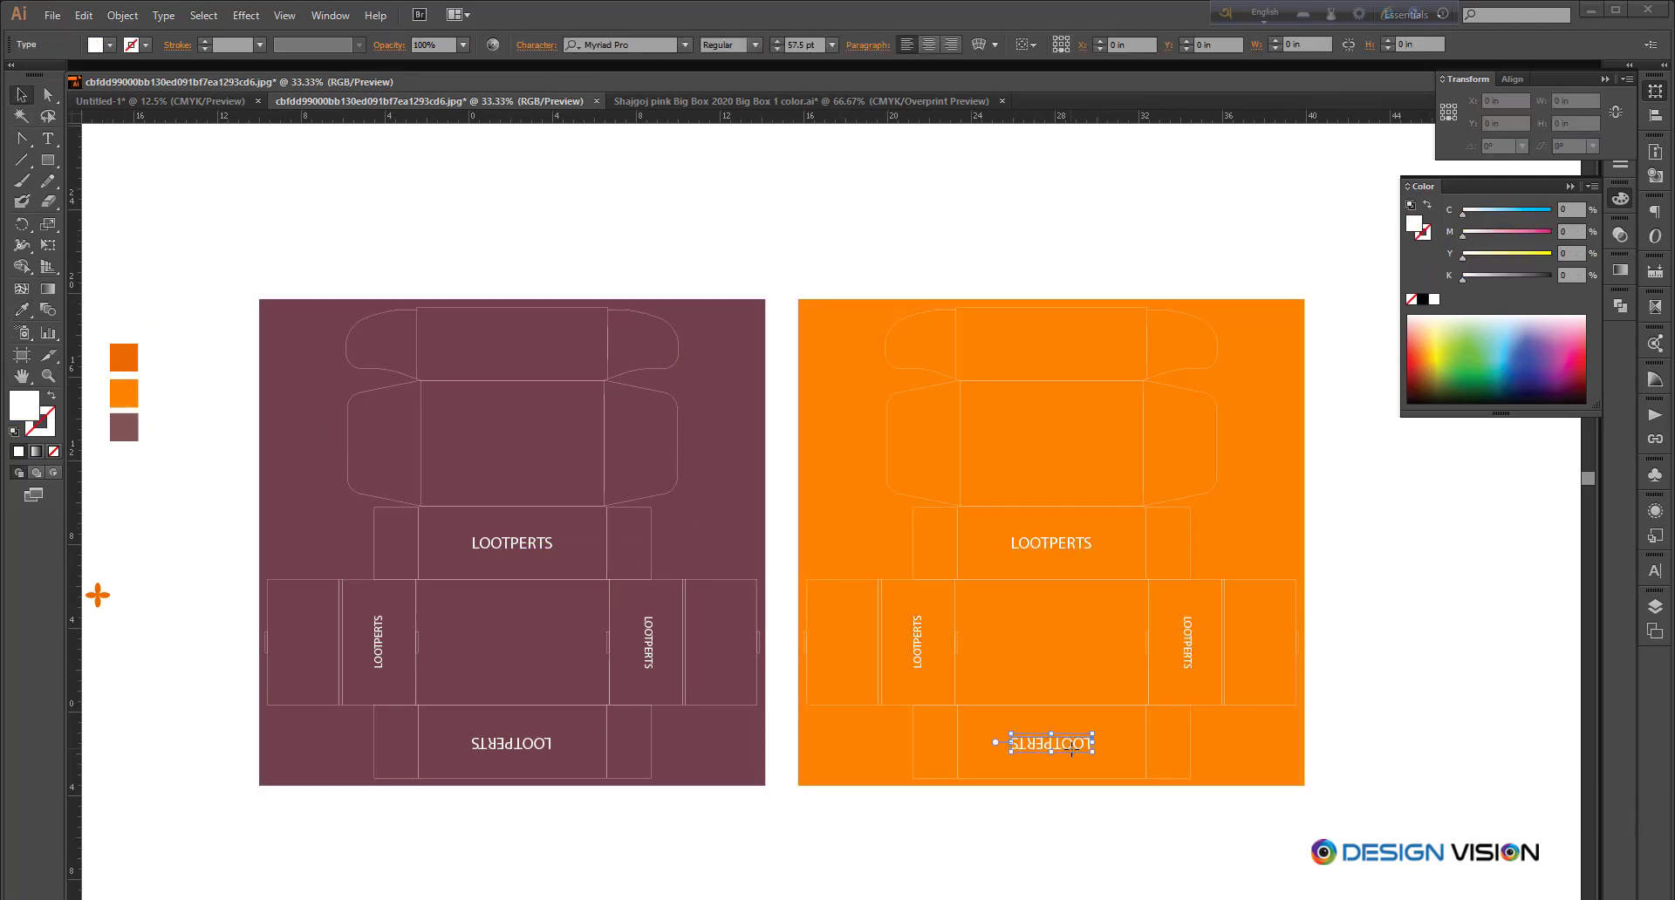
key(Delete)
click(1187, 643)
key(Delete)
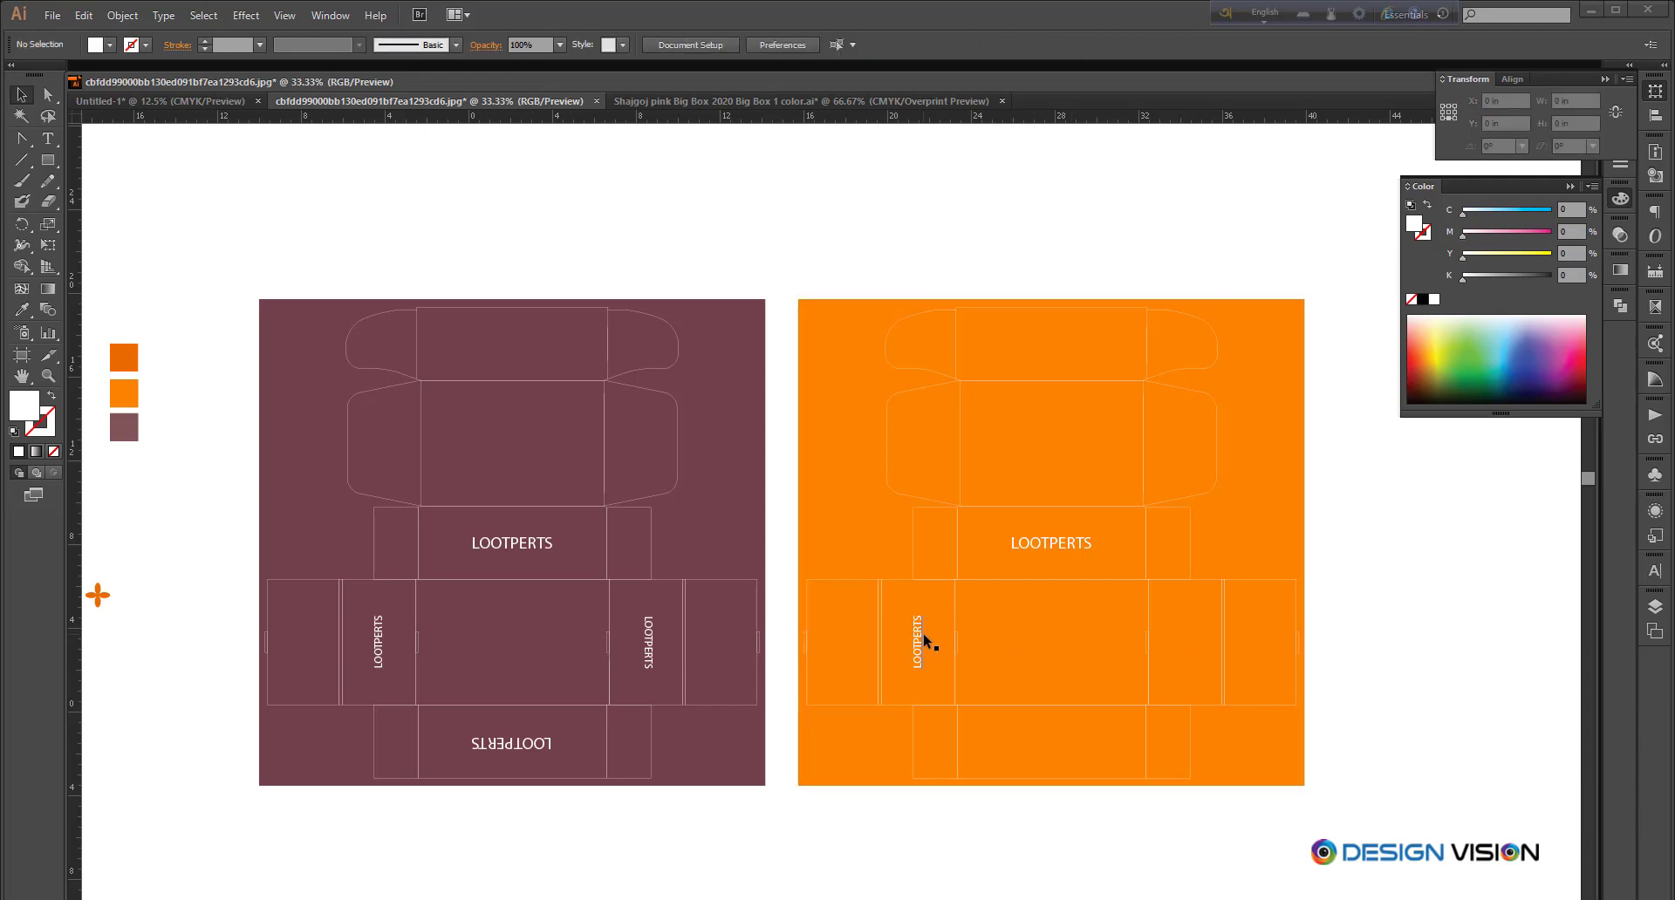
click(917, 643)
key(Delete)
click(1085, 542)
key(Delete)
drag(1031, 841, 1034, 855)
drag(898, 867, 969, 859)
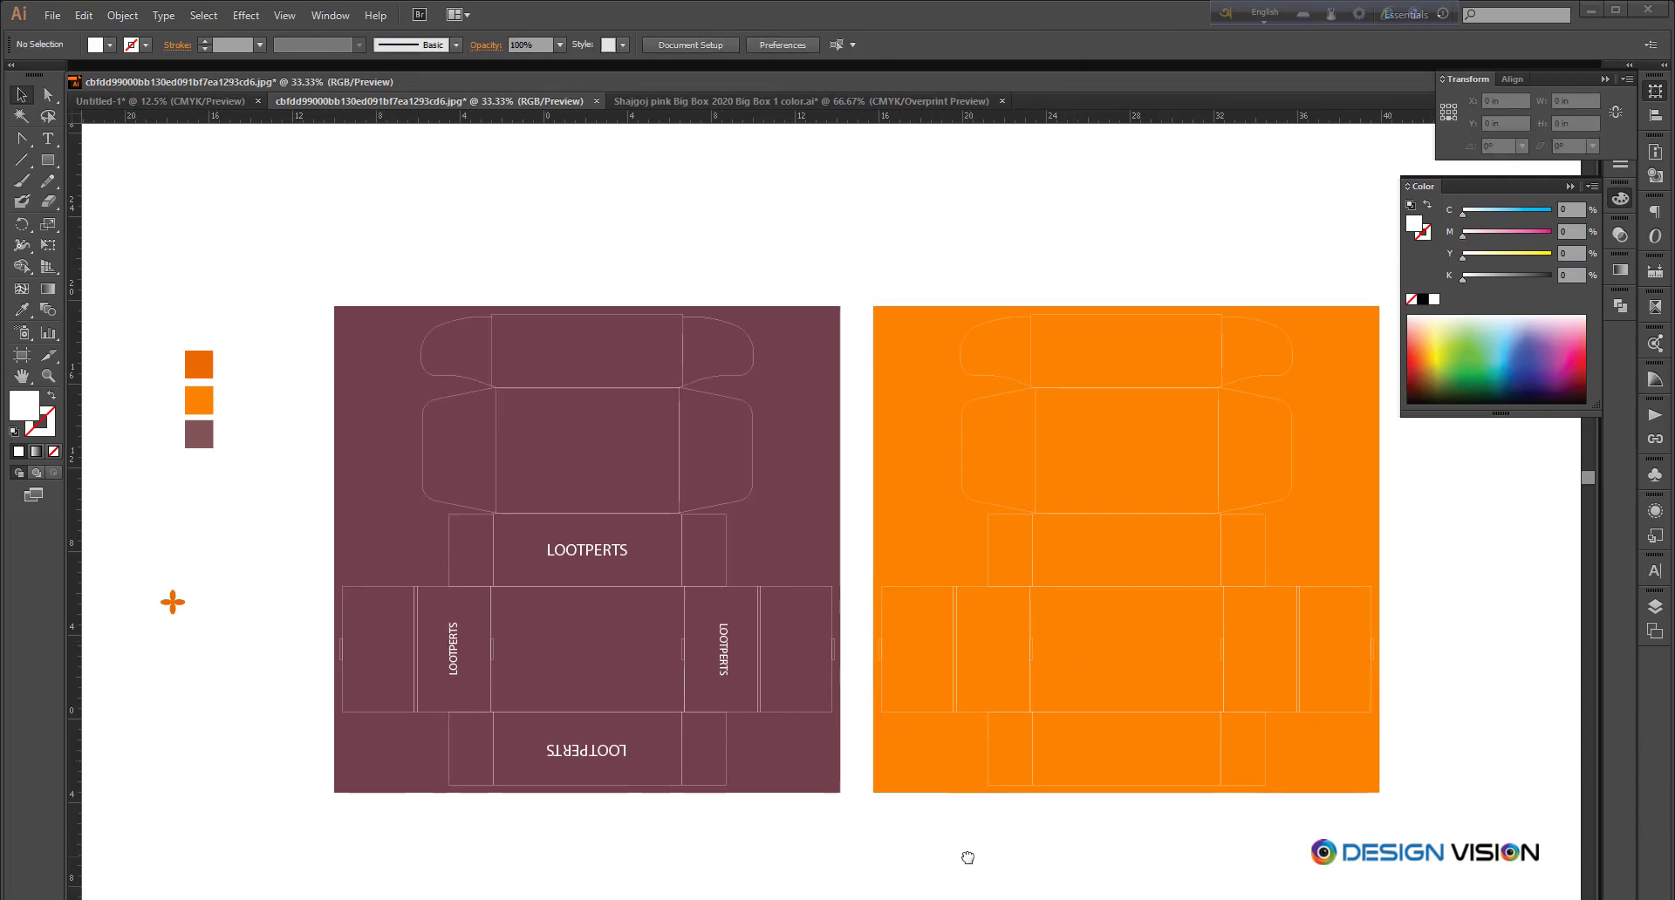
drag(449, 862, 423, 850)
Step: Move the orange flower motif to the empty area above the orange dieline
click(925, 330)
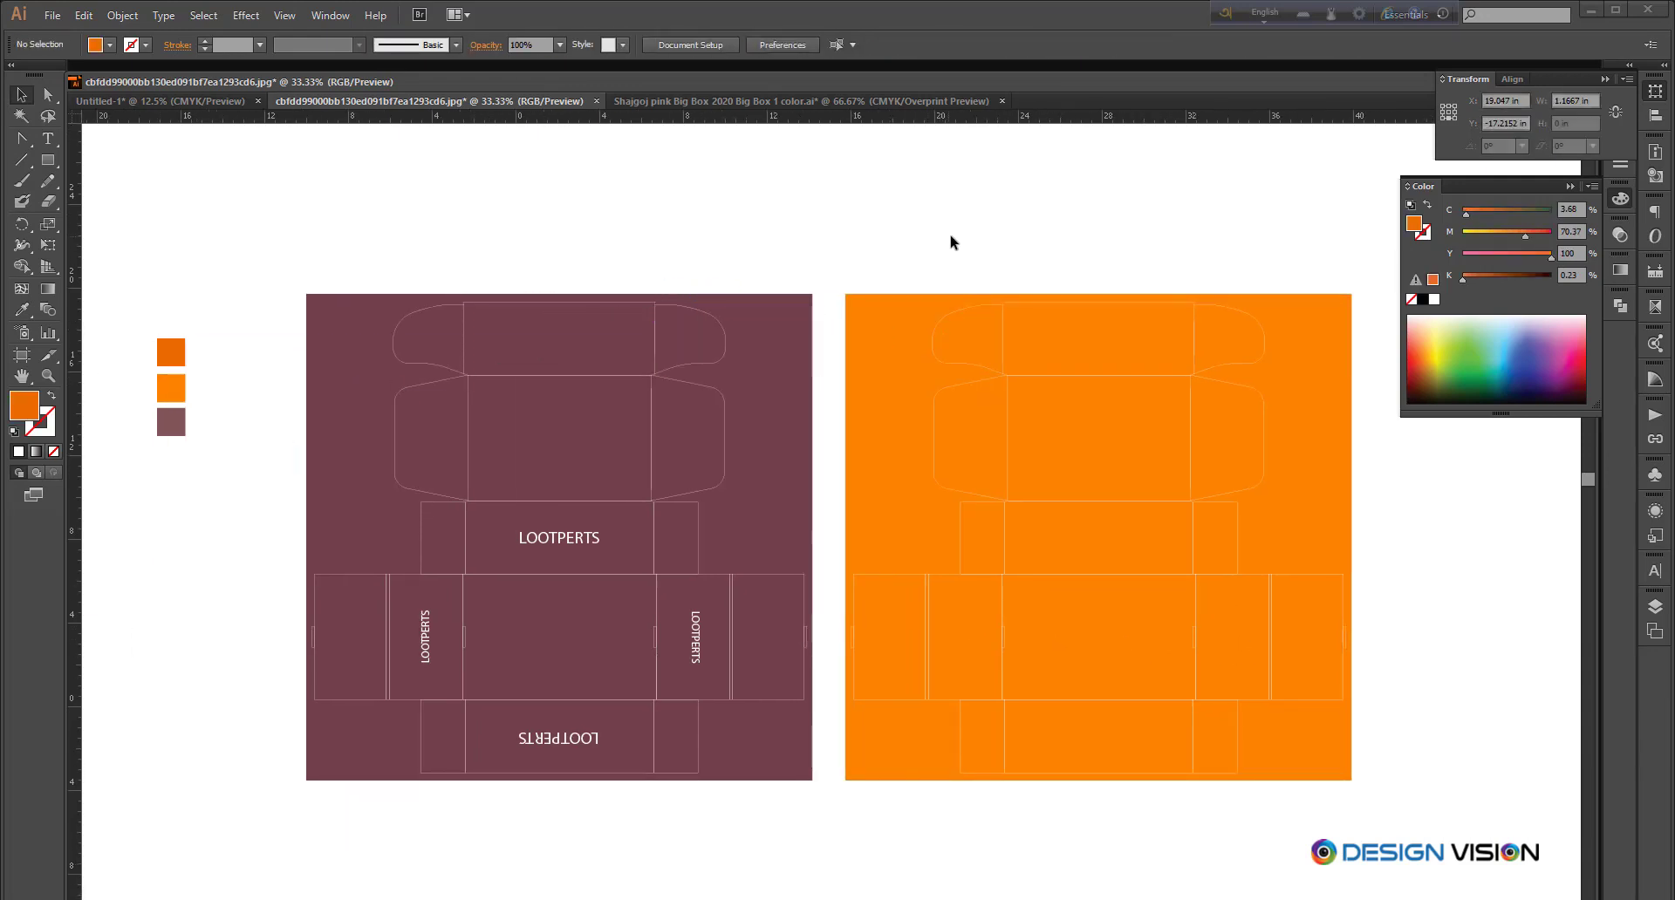
click(1005, 194)
drag(1005, 194, 999, 308)
scroll(1266, 319, up, 1)
drag(668, 495, 689, 374)
click(833, 353)
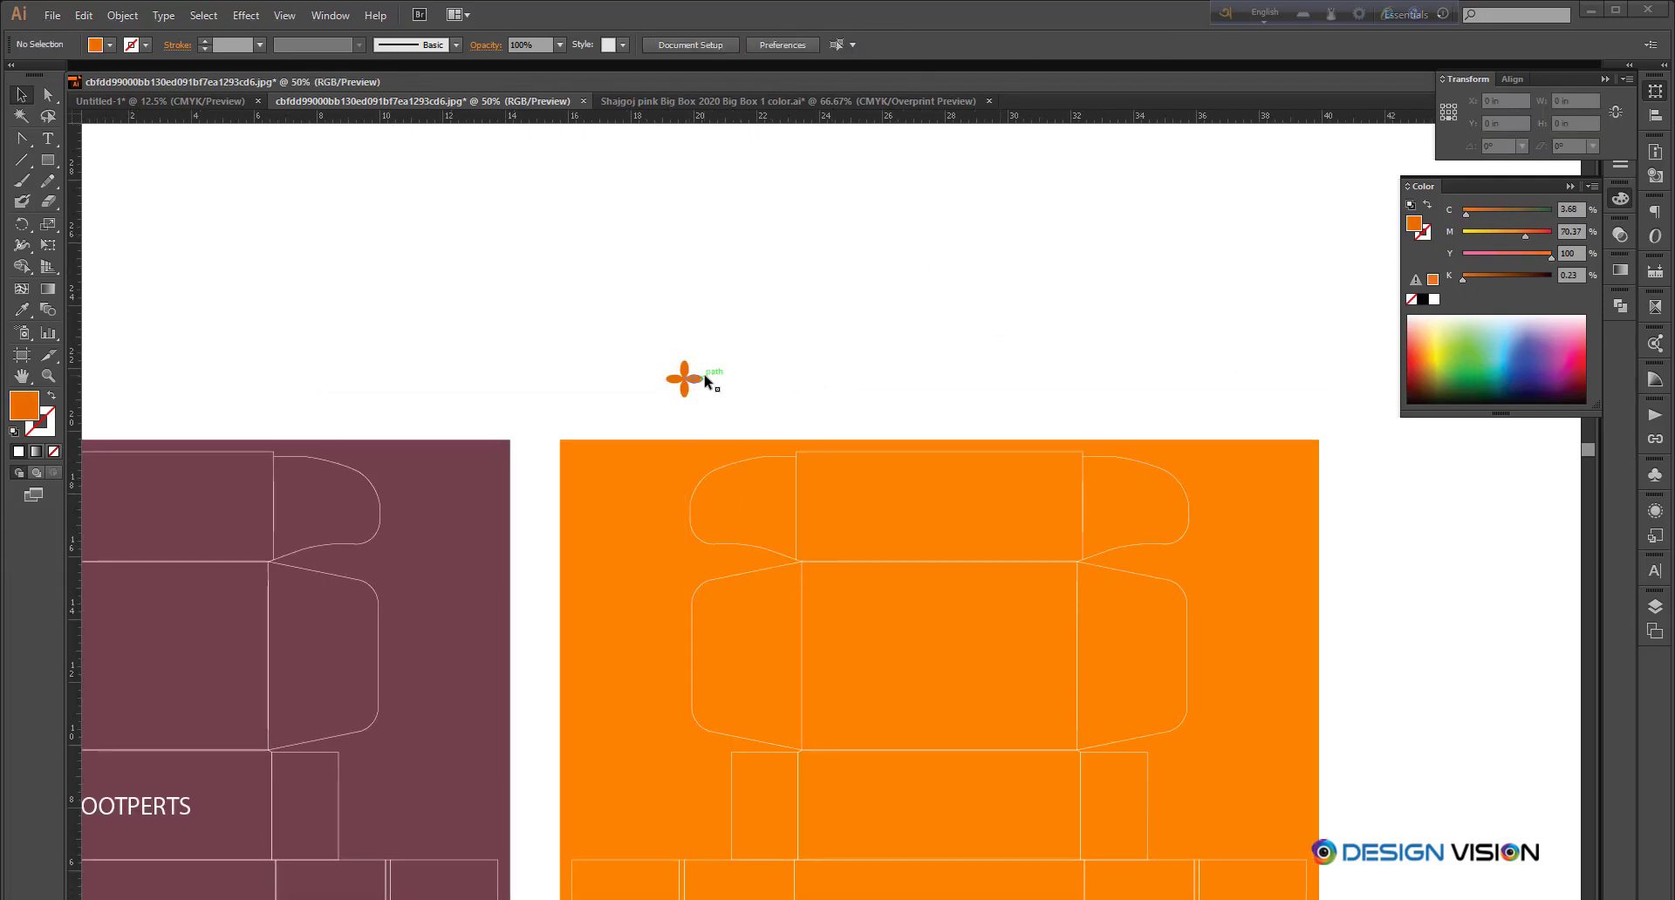
scroll(853, 366, down, 2)
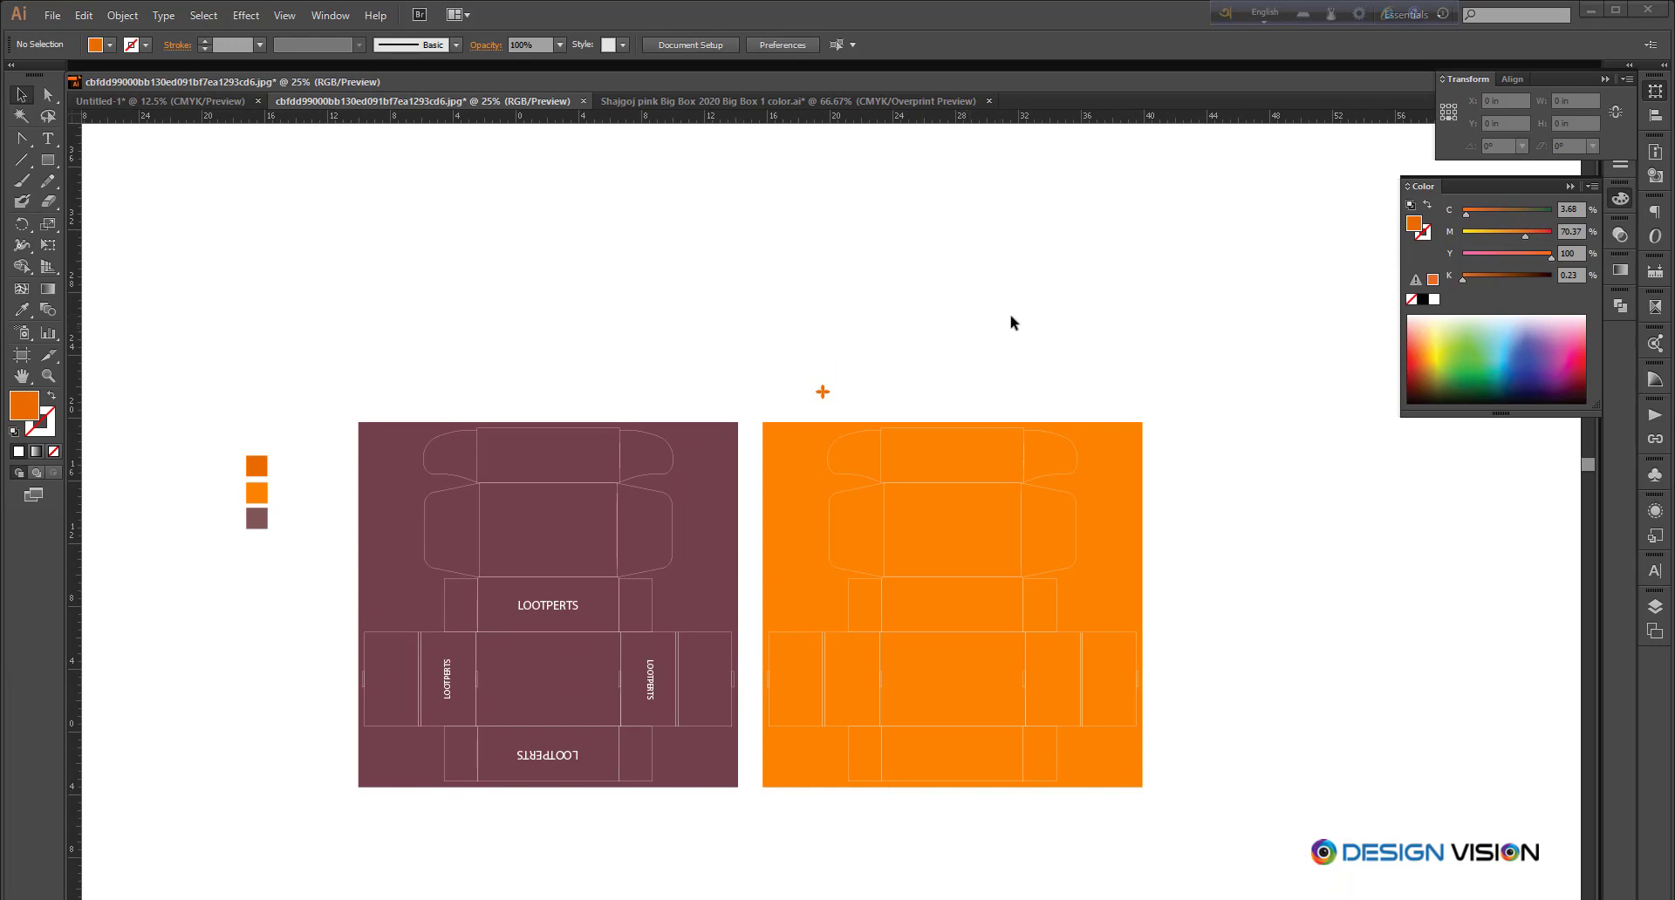
Step: Collapse the floating Color and Transform panels to clear the workspace
click(1569, 185)
click(1602, 78)
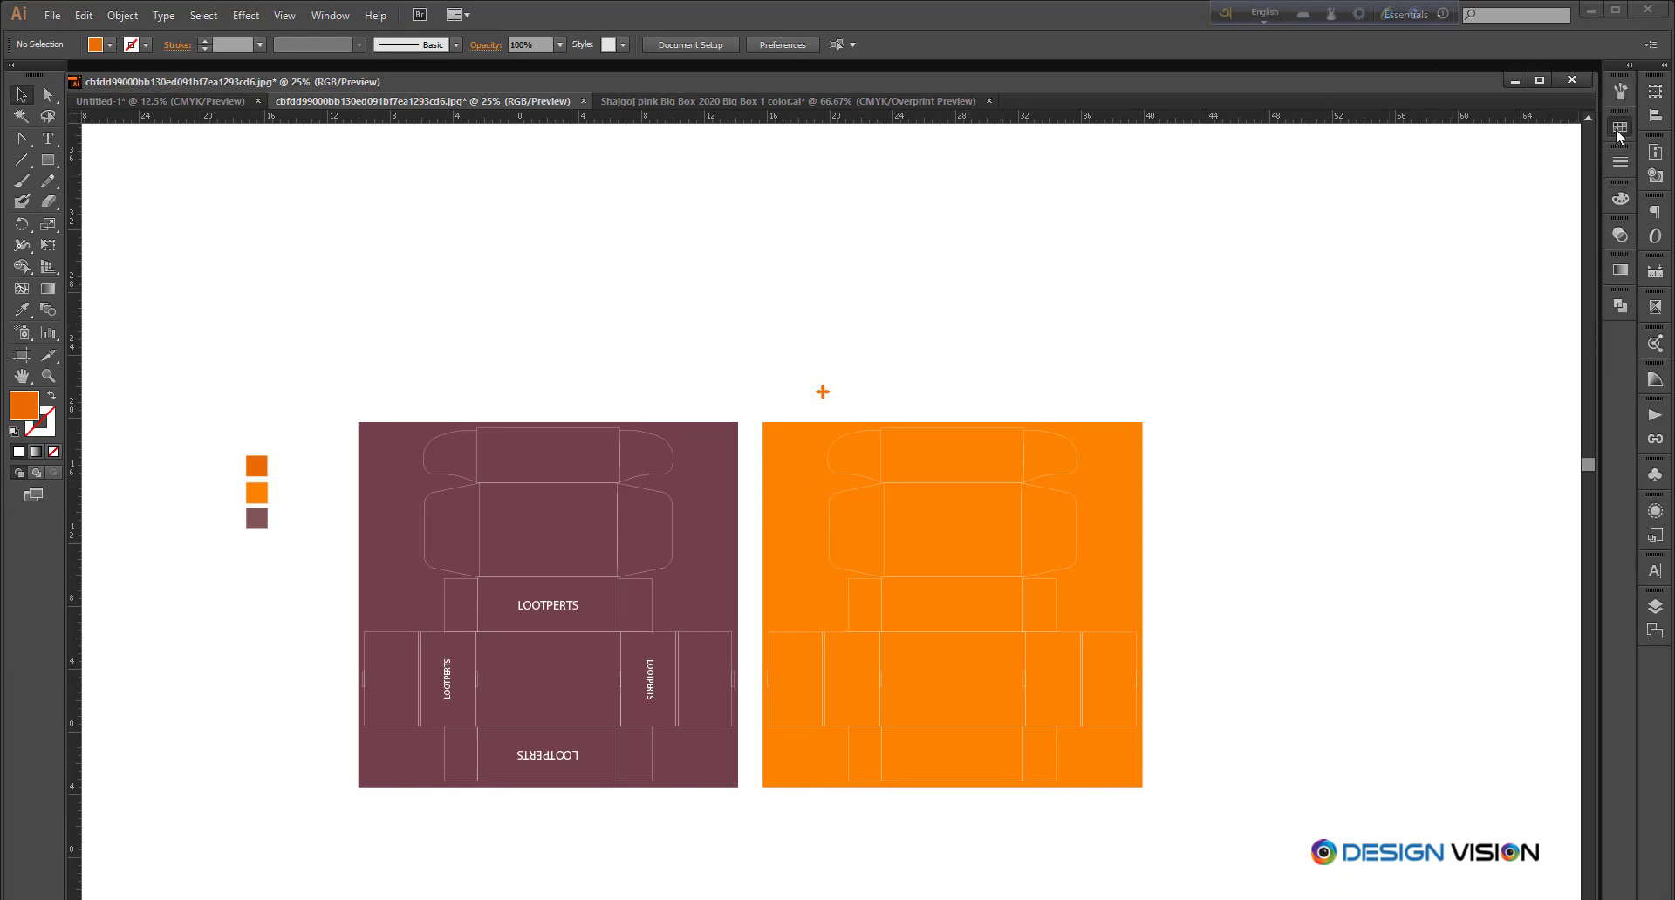
Step: Add the orange flower motif to the swatches as a pattern swatch
click(1618, 127)
click(826, 388)
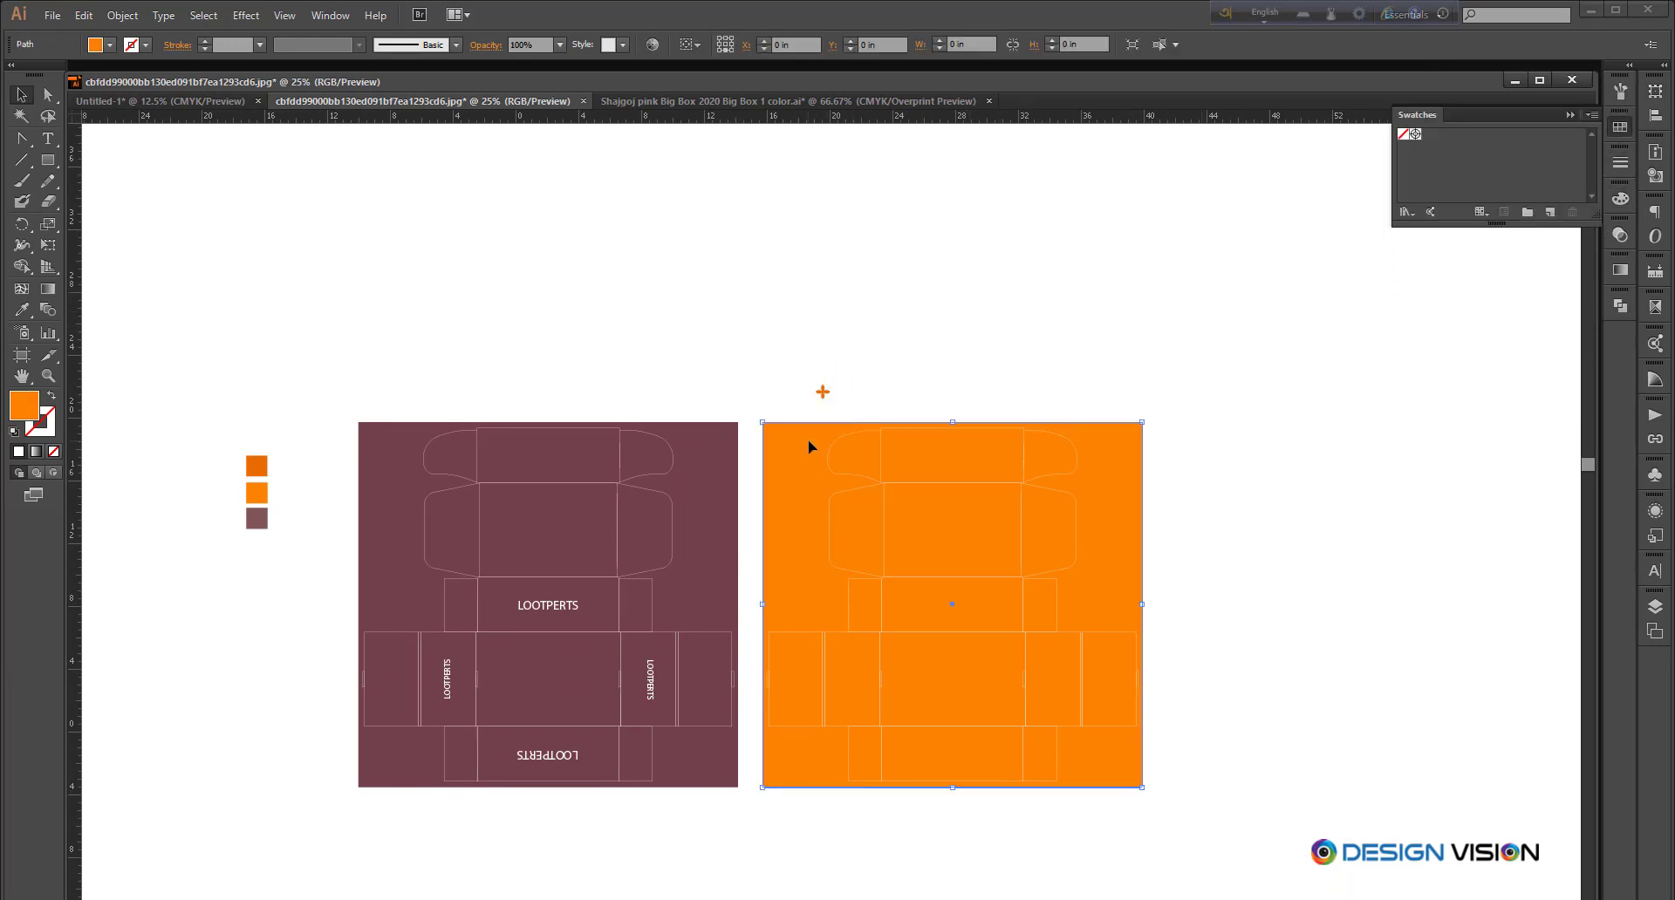
drag(819, 392, 1433, 140)
click(1080, 318)
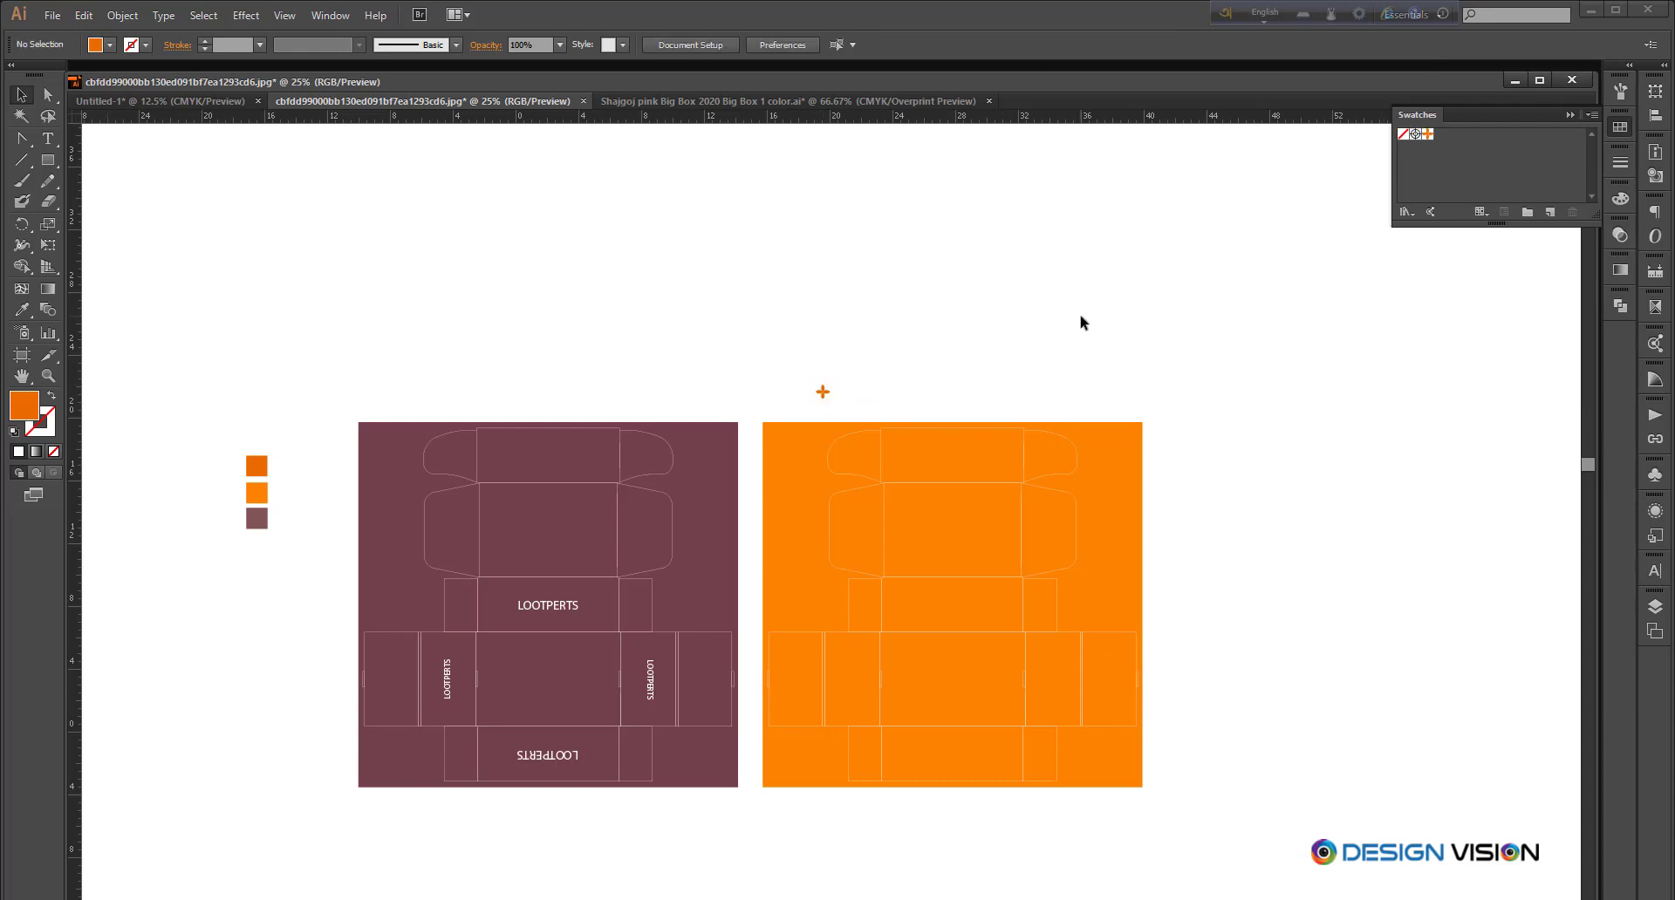
Step: Overlay the orange dieline's background with a copy of its rectangle filled with the new flower pattern swatch
click(1095, 454)
click(1428, 135)
key(ctrl+z)
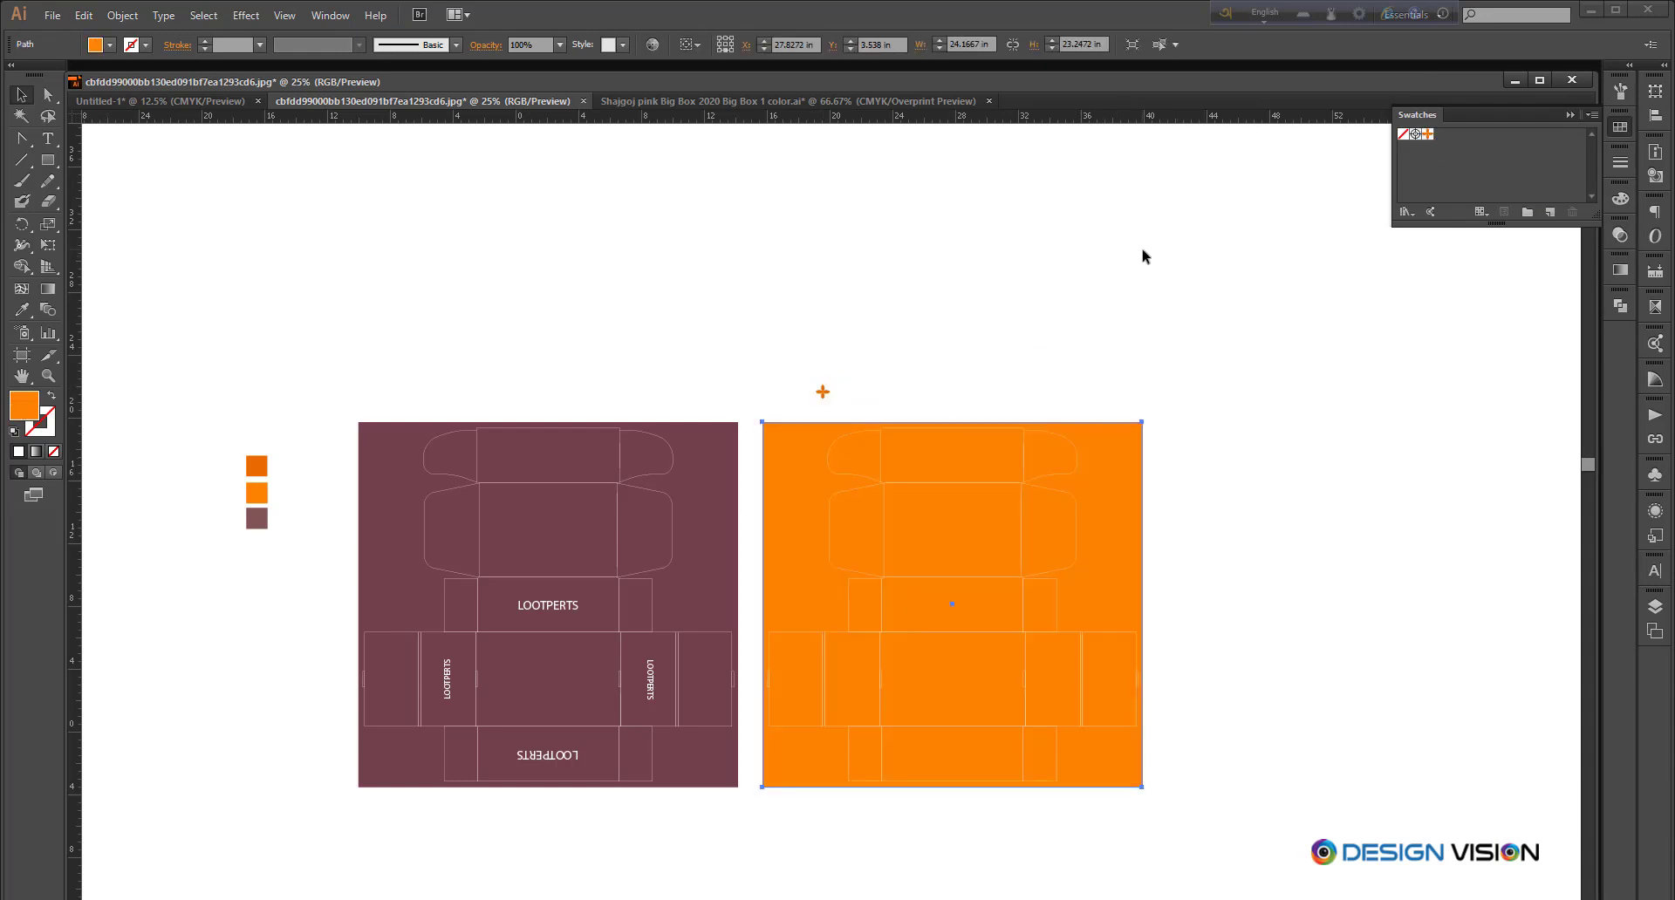
click(1427, 135)
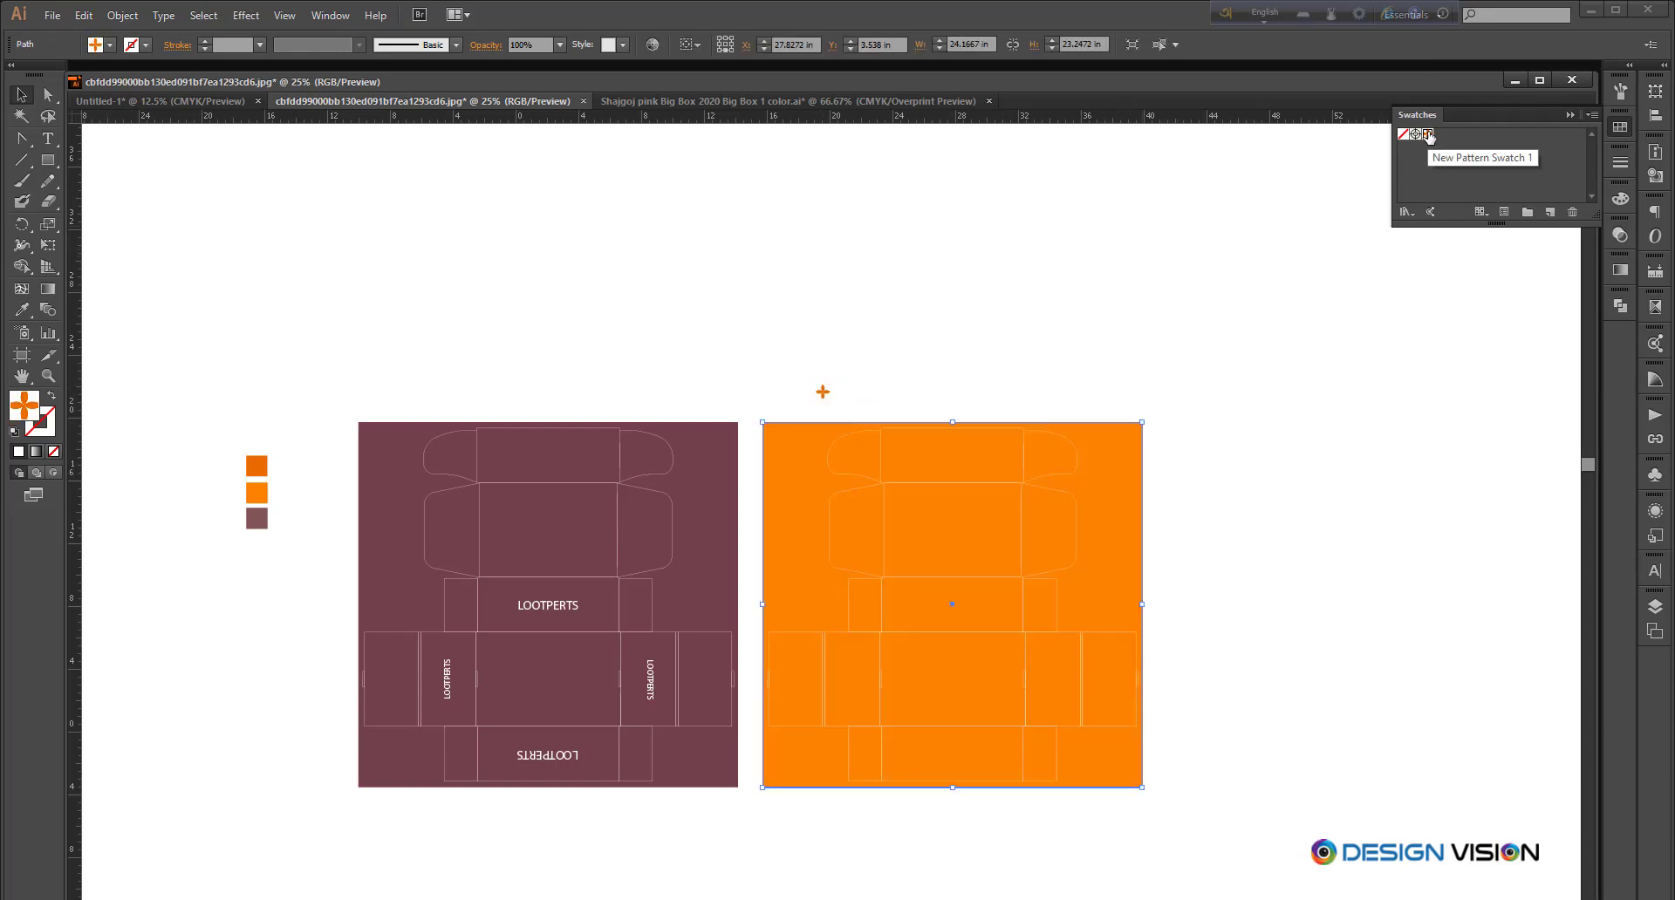
scroll(1119, 460, up, 1)
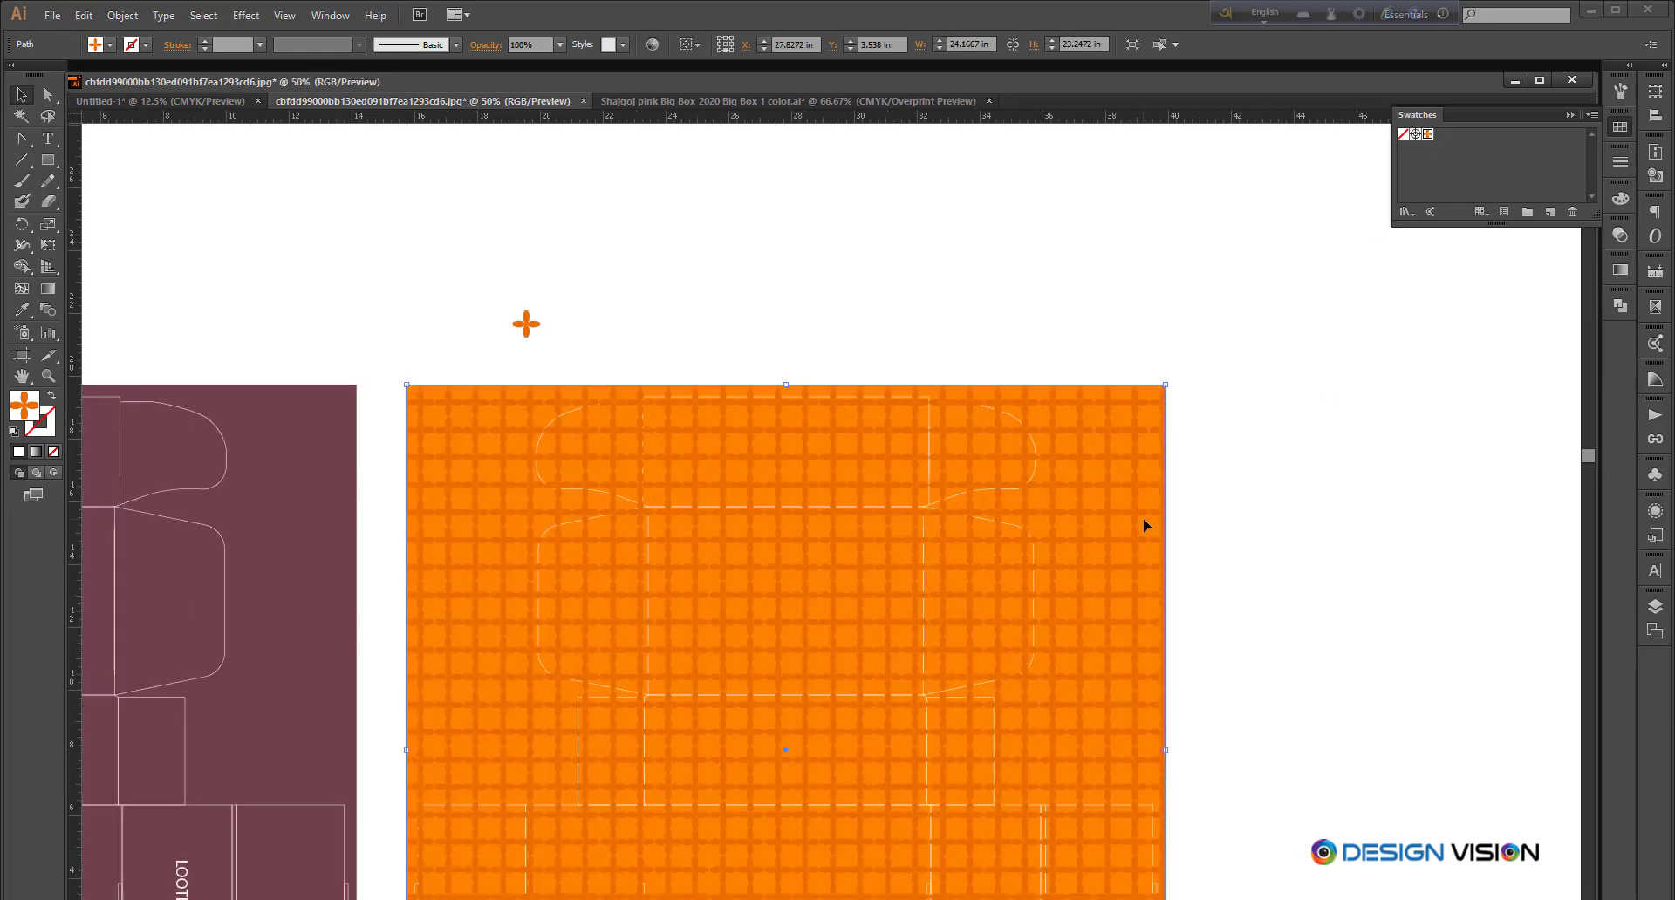
scroll(1147, 522, down, 1)
scroll(1049, 509, down, 2)
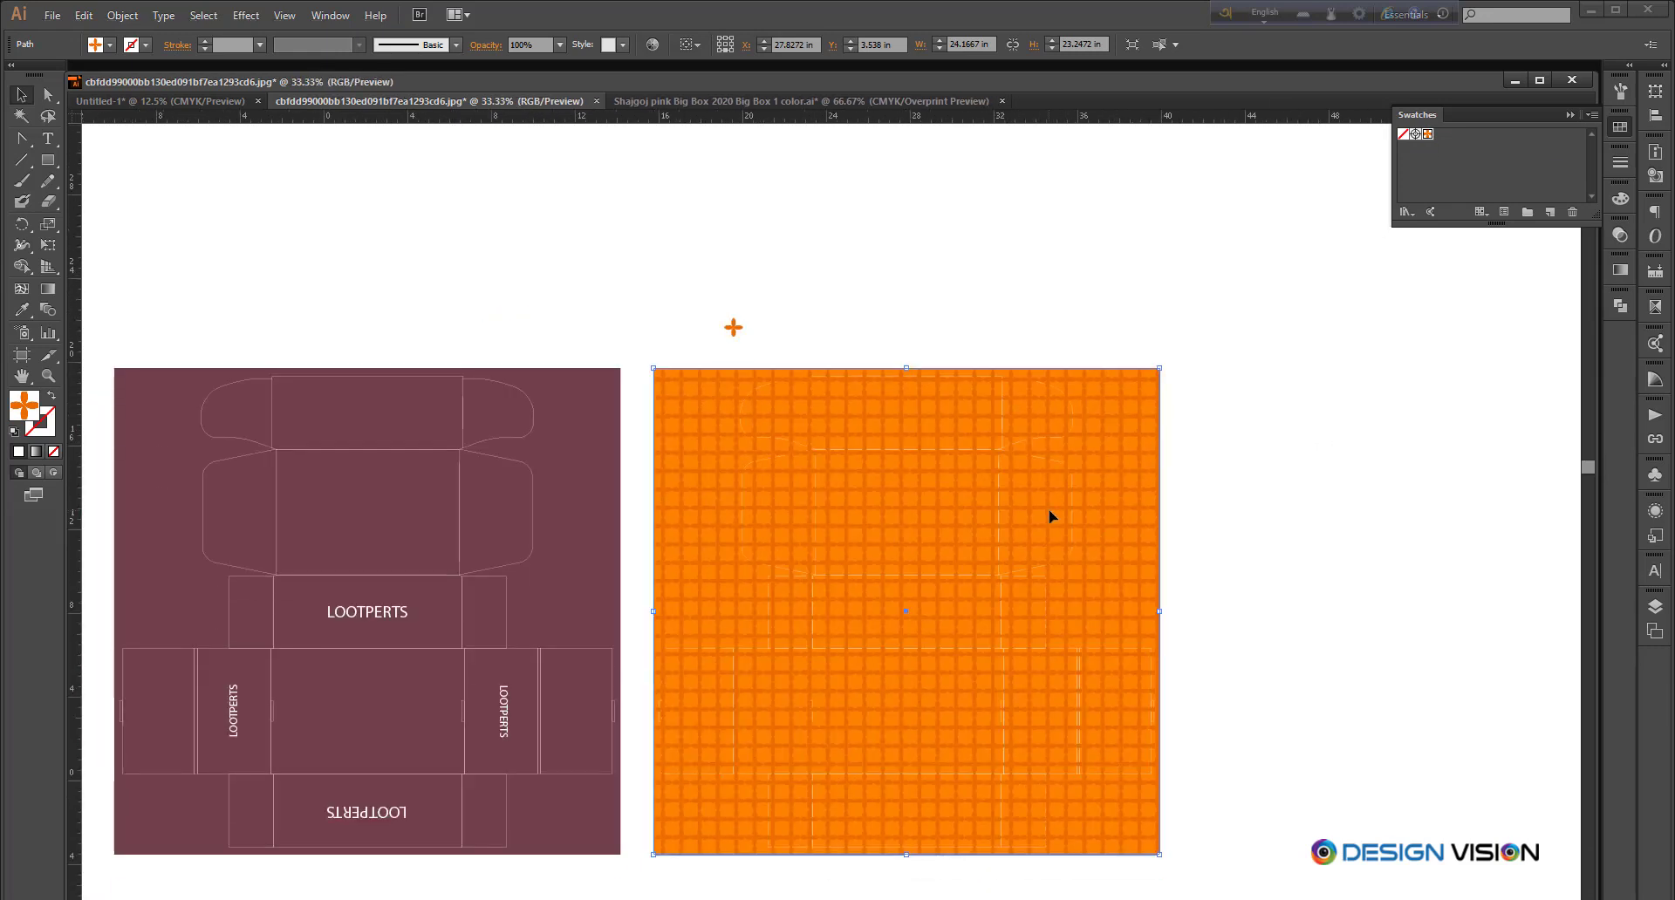
Step: Open the flower pattern swatch for editing and set its tile type to Brick by Row
double_click(1422, 136)
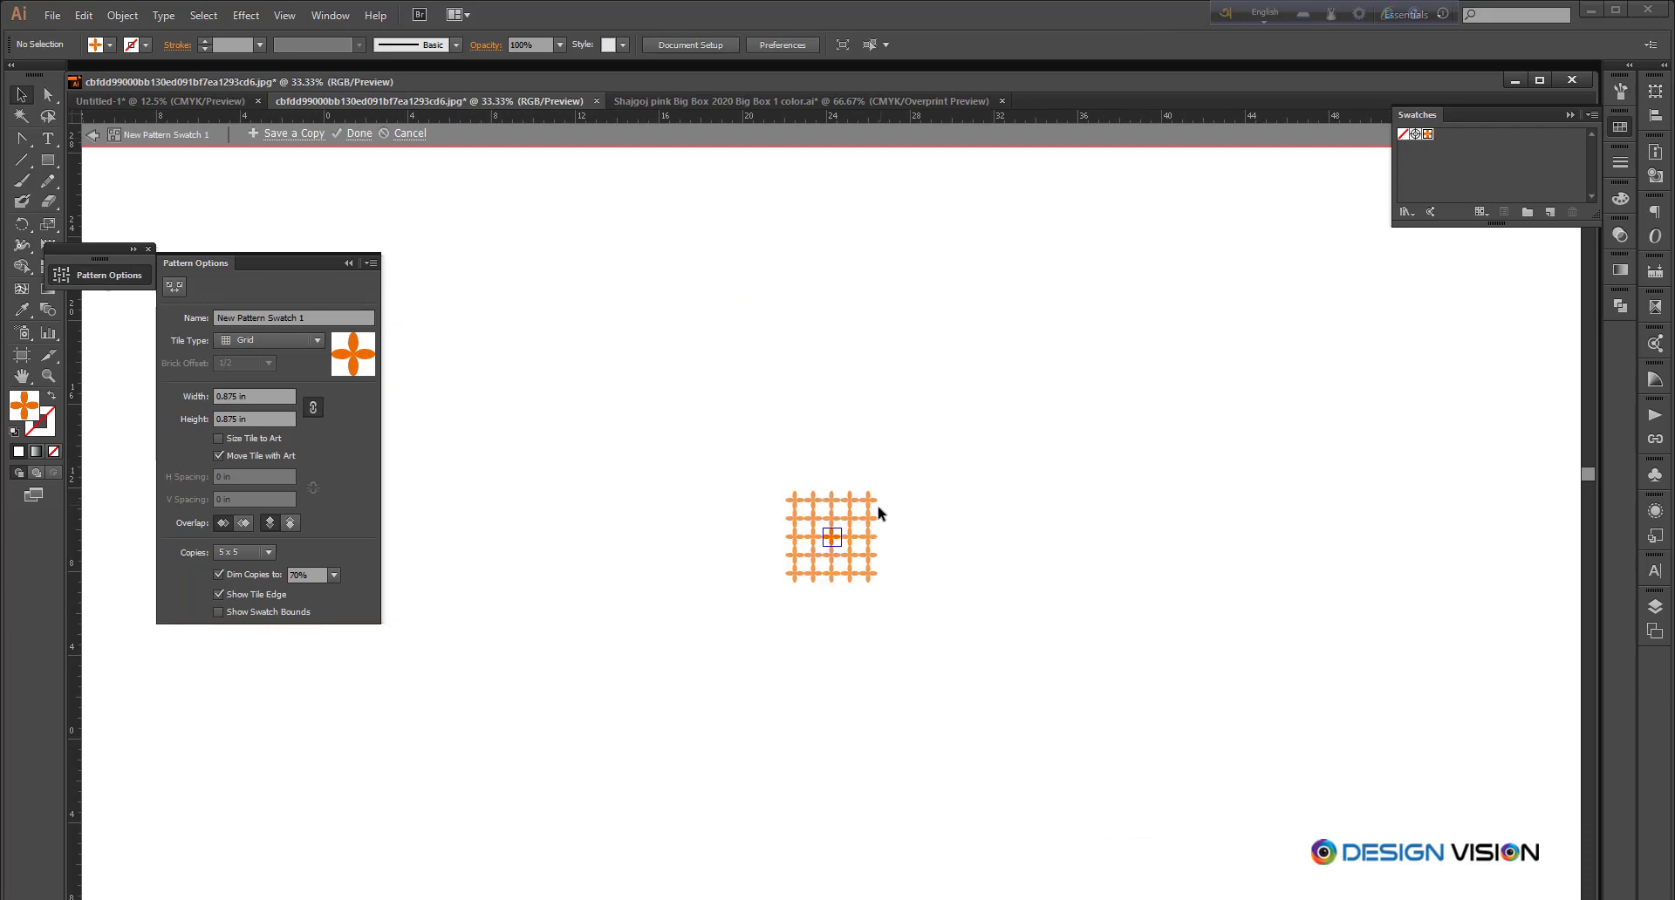
click(410, 133)
double_click(1427, 135)
click(285, 340)
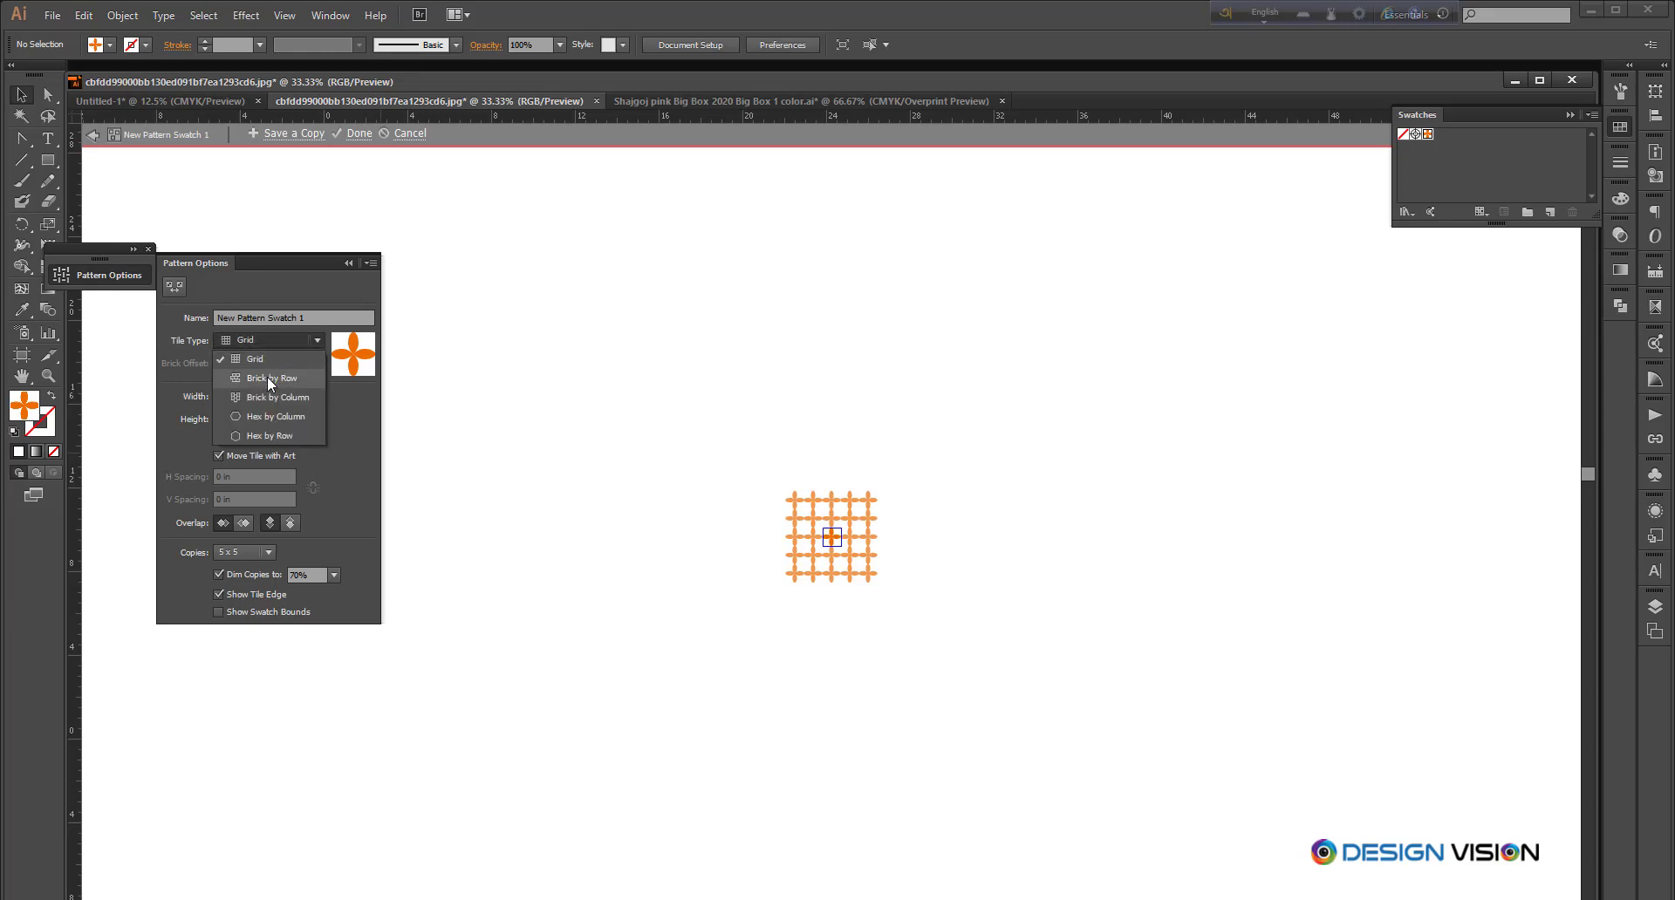
click(266, 378)
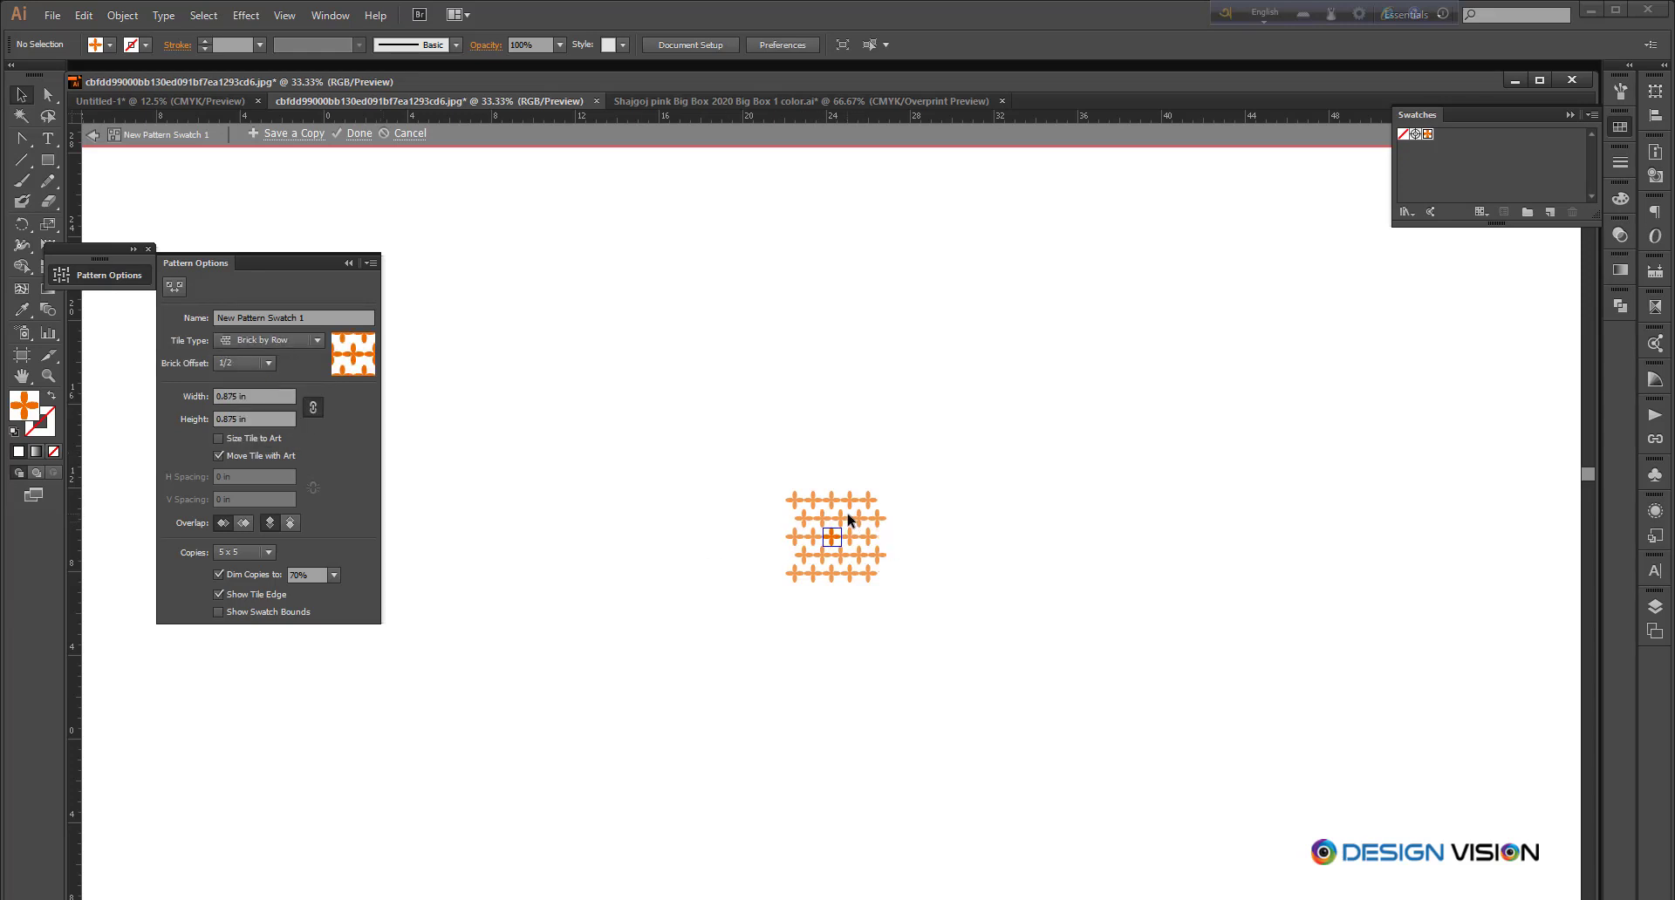
Step: Size the pattern tile to the art with 3 mm horizontal and vertical spacing, and save the pattern edit
click(218, 438)
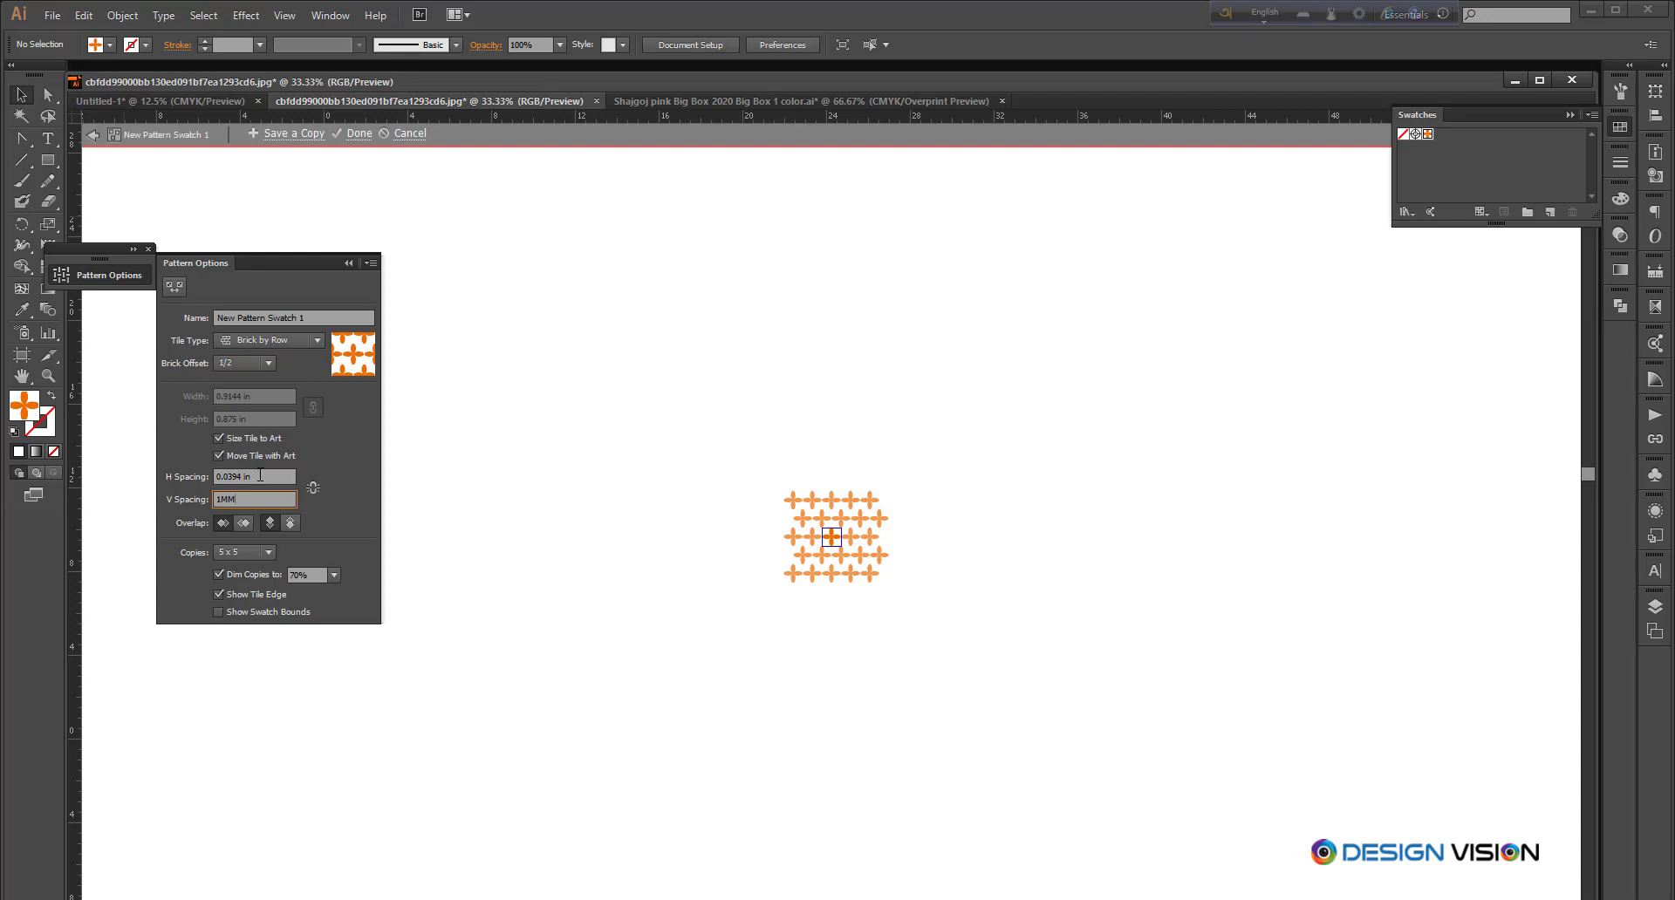
click(260, 475)
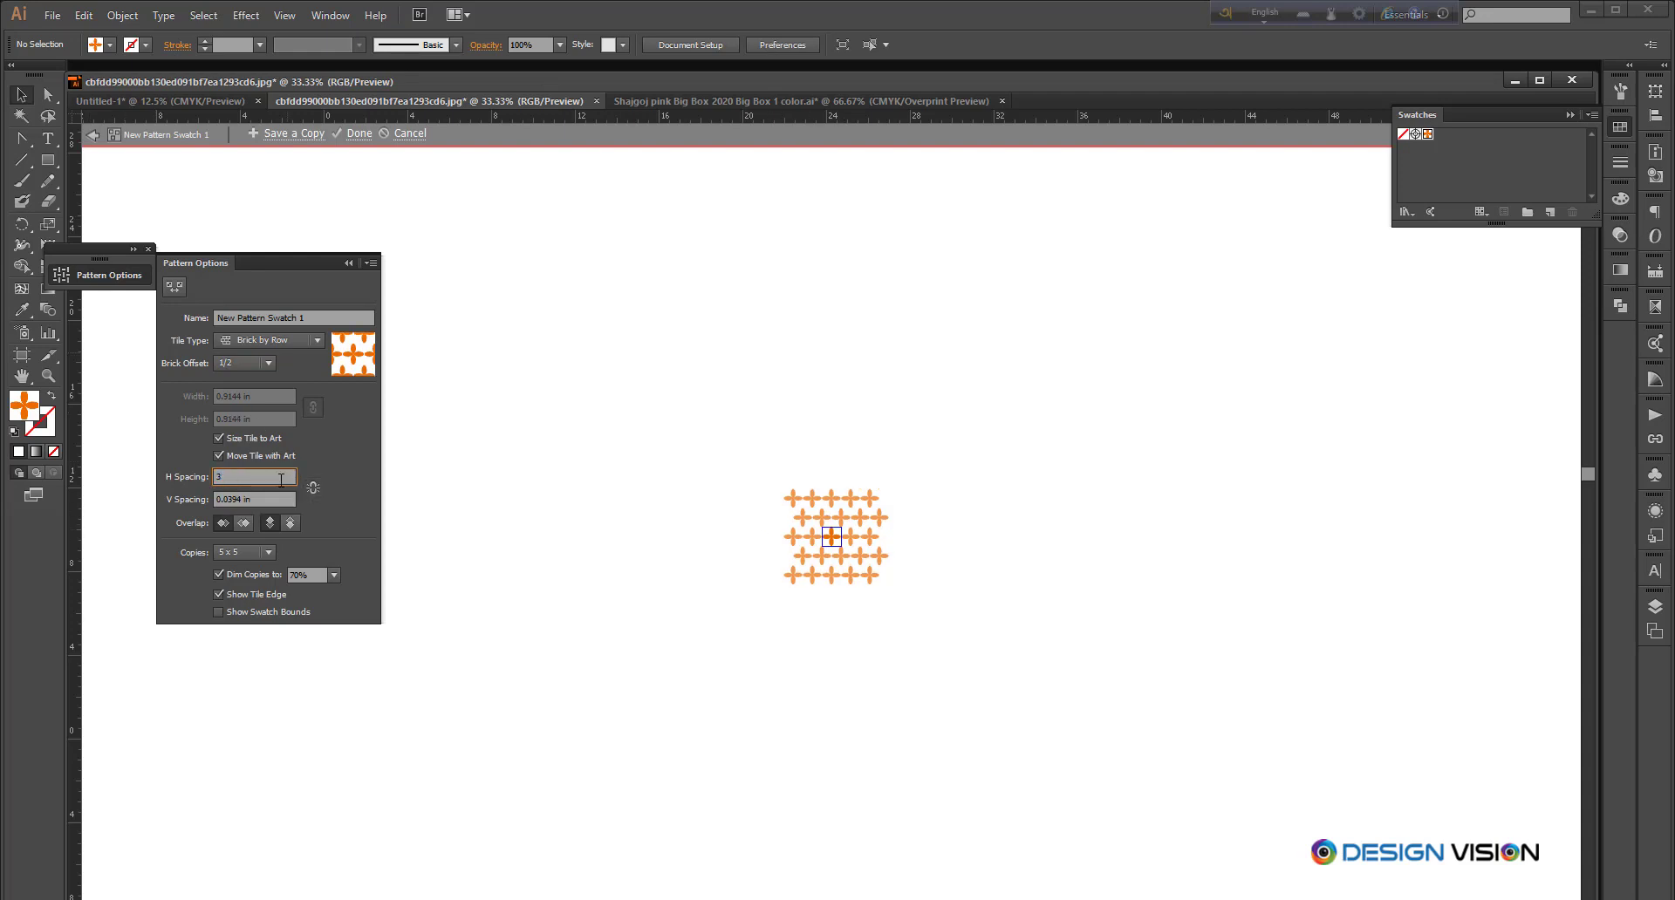
text(3MM)
click(253, 499)
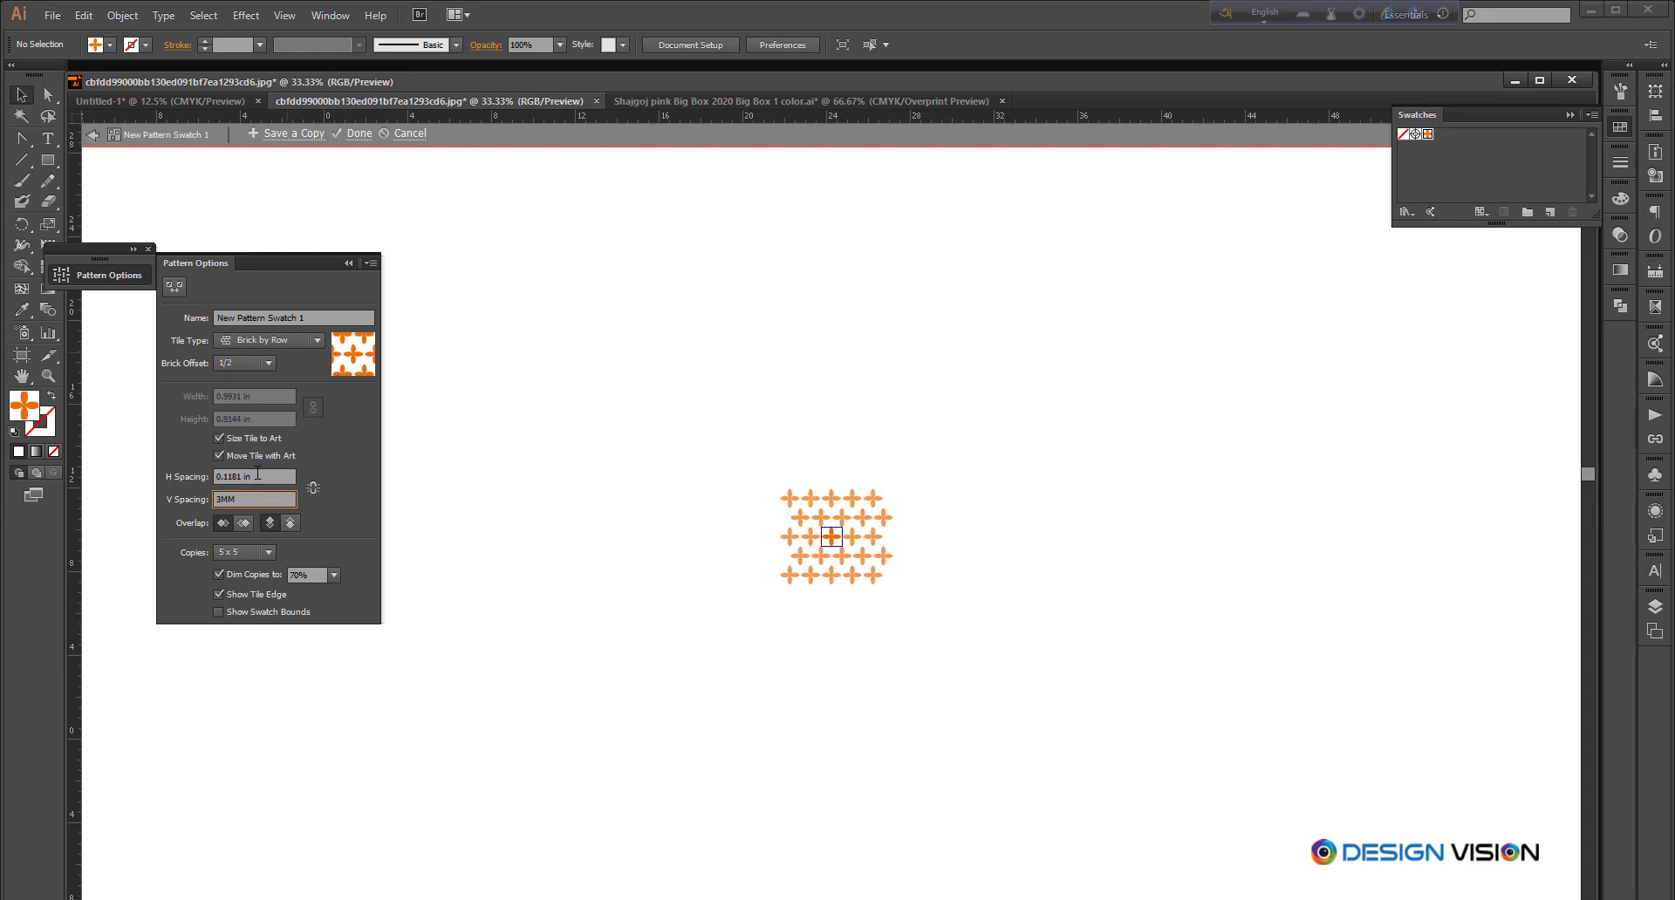
click(258, 476)
click(356, 133)
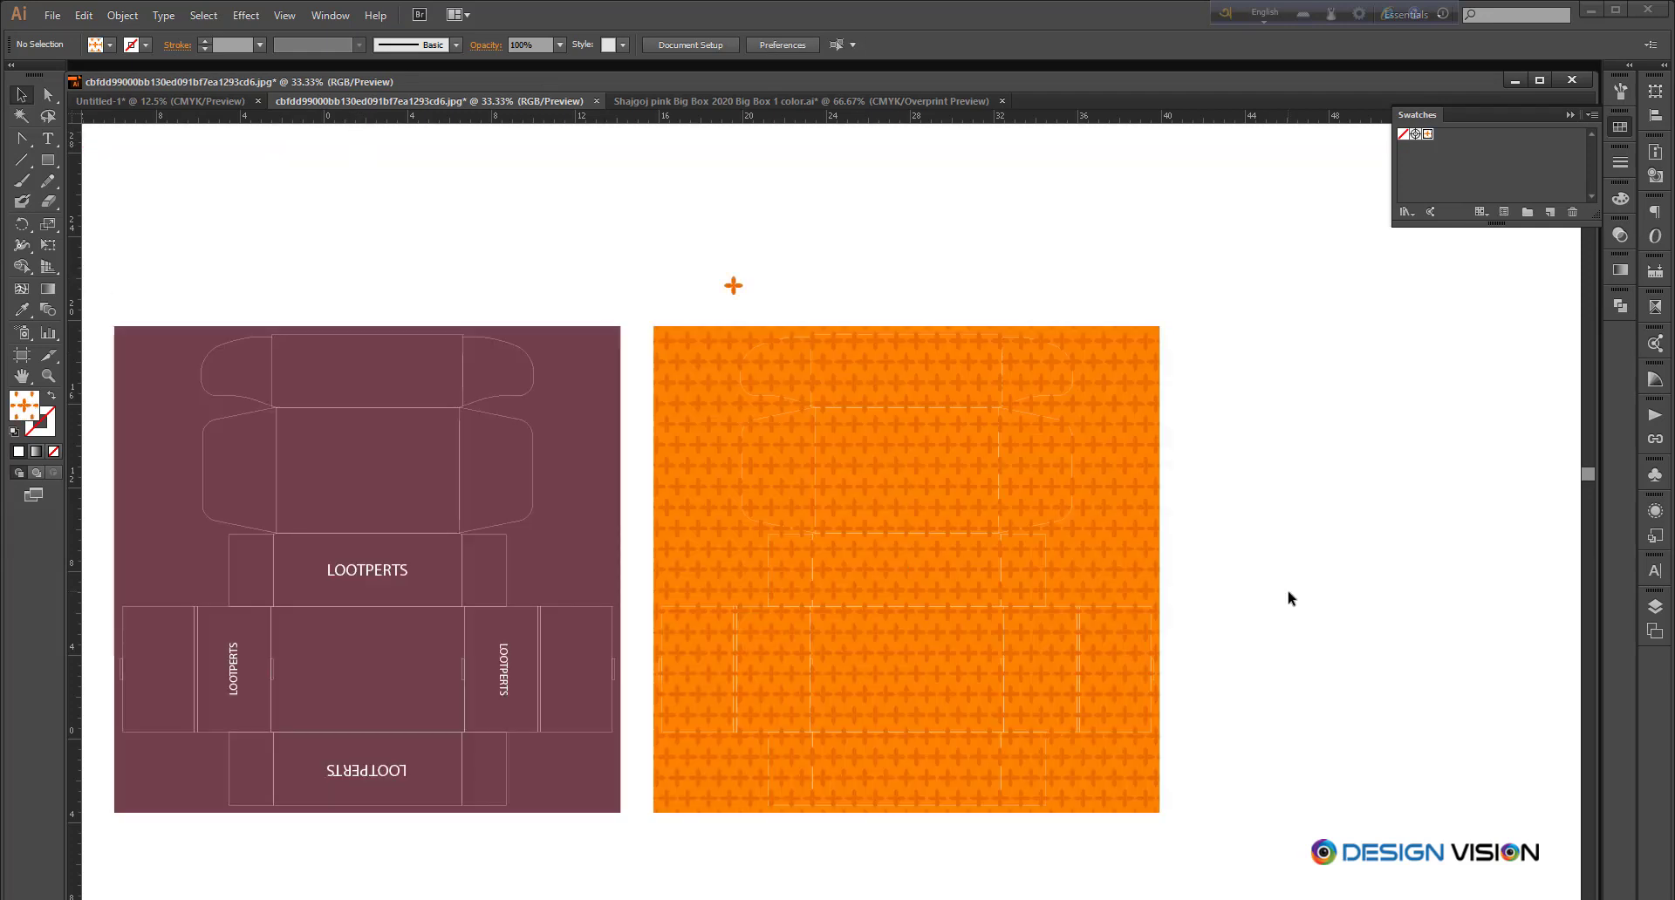
Step: Scale the flower inside the pattern tile down to about 0.565 in and save the pattern edit
scroll(1045, 409, up, 2)
scroll(792, 453, down, 1)
scroll(792, 478, down, 2)
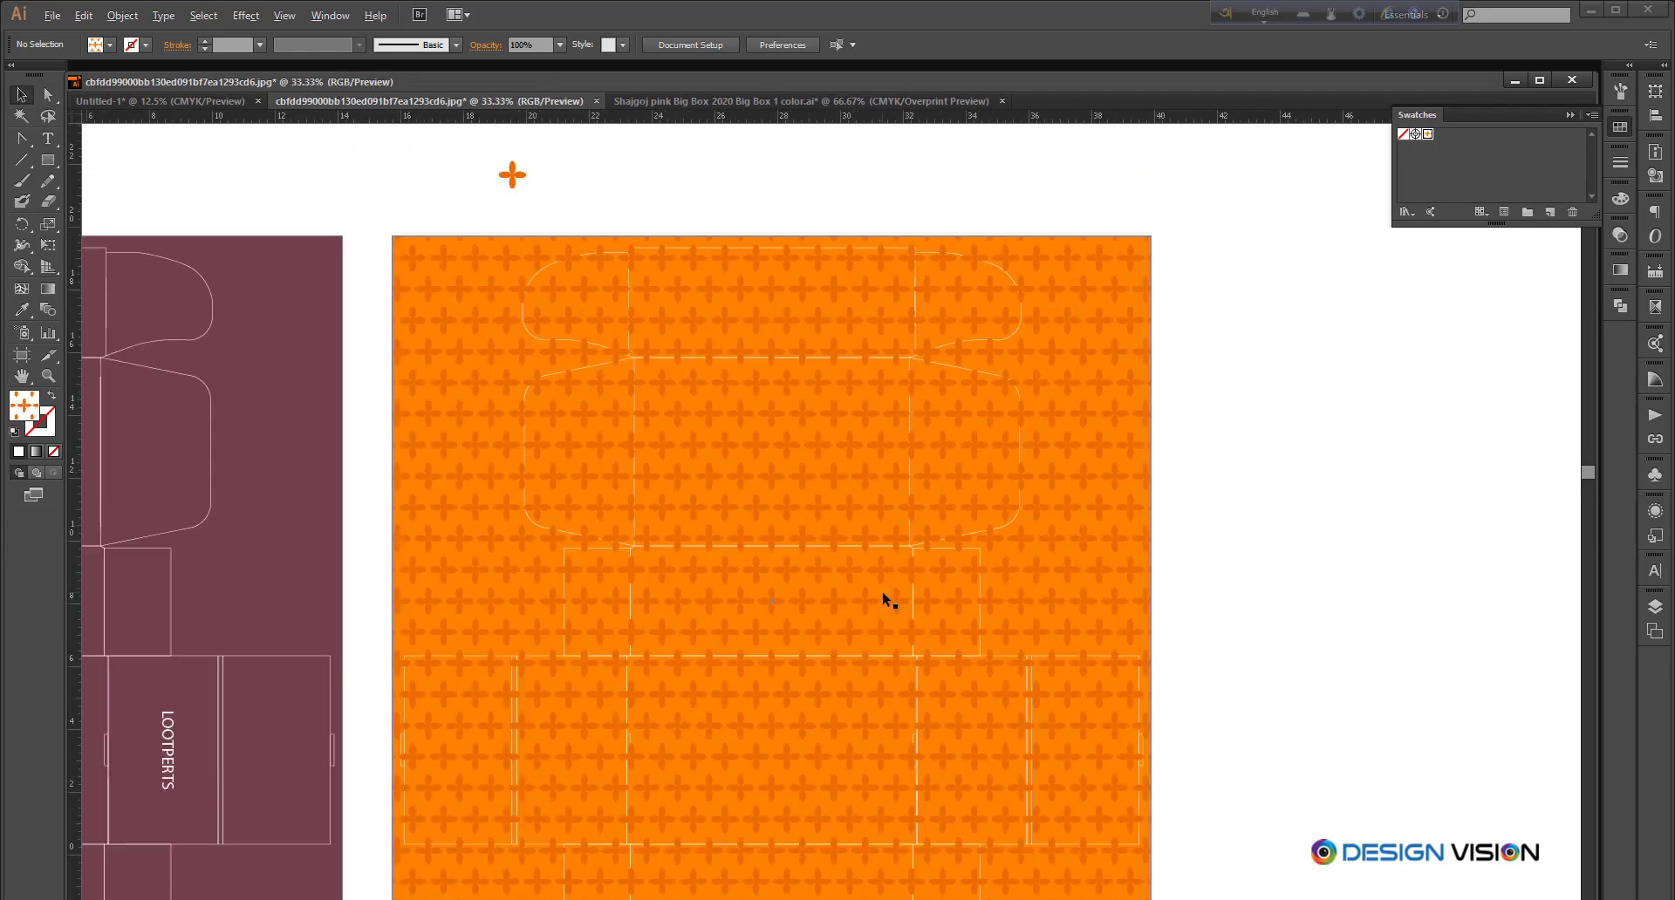
double_click(1427, 133)
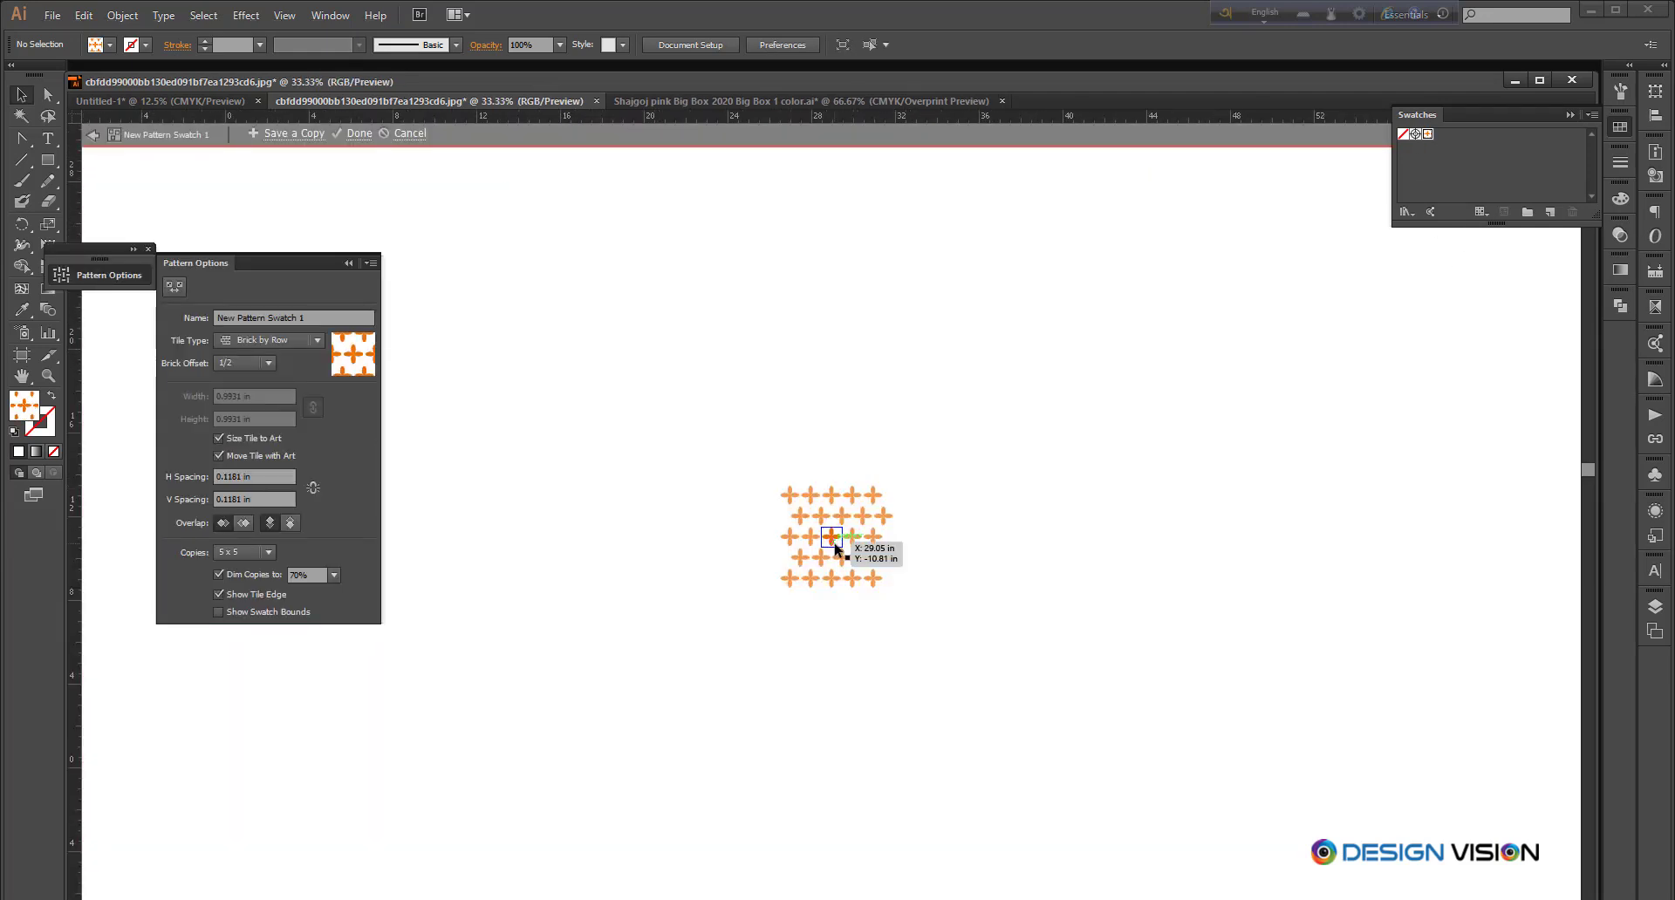
scroll(844, 553, up, 6)
click(837, 493)
key(ctrl+a)
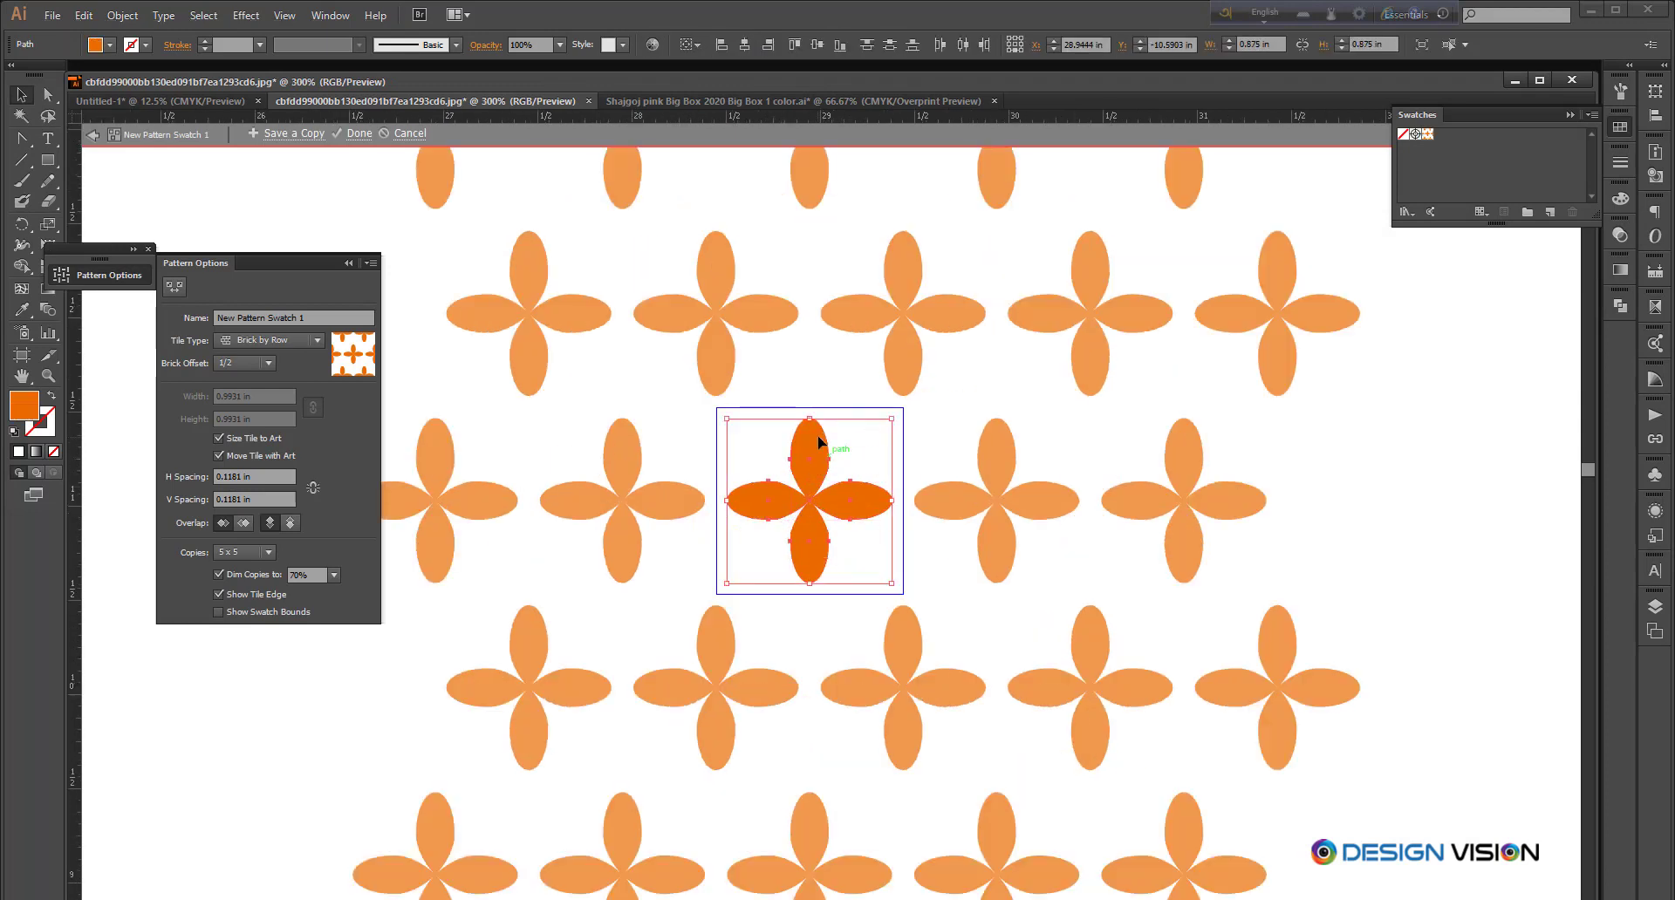
drag(809, 419, 810, 447)
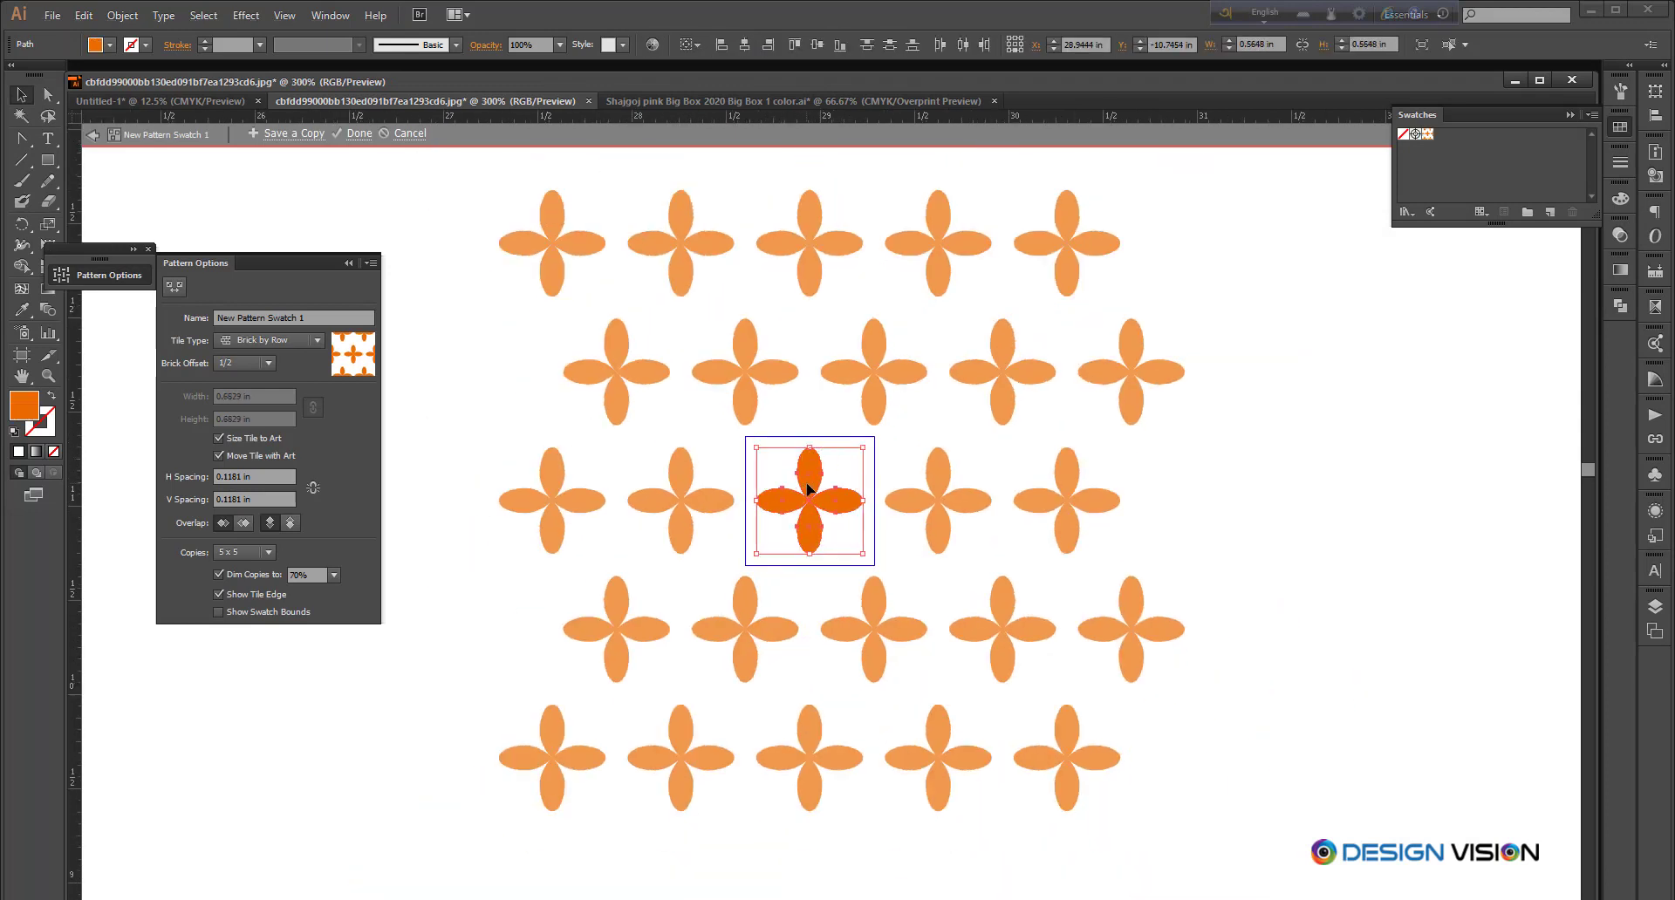
click(357, 135)
key(ctrl+minus)
key(ctrl+minus)
key(ctrl+minus)
key(ctrl+minus)
key(ctrl+minus)
key(ctrl+minus)
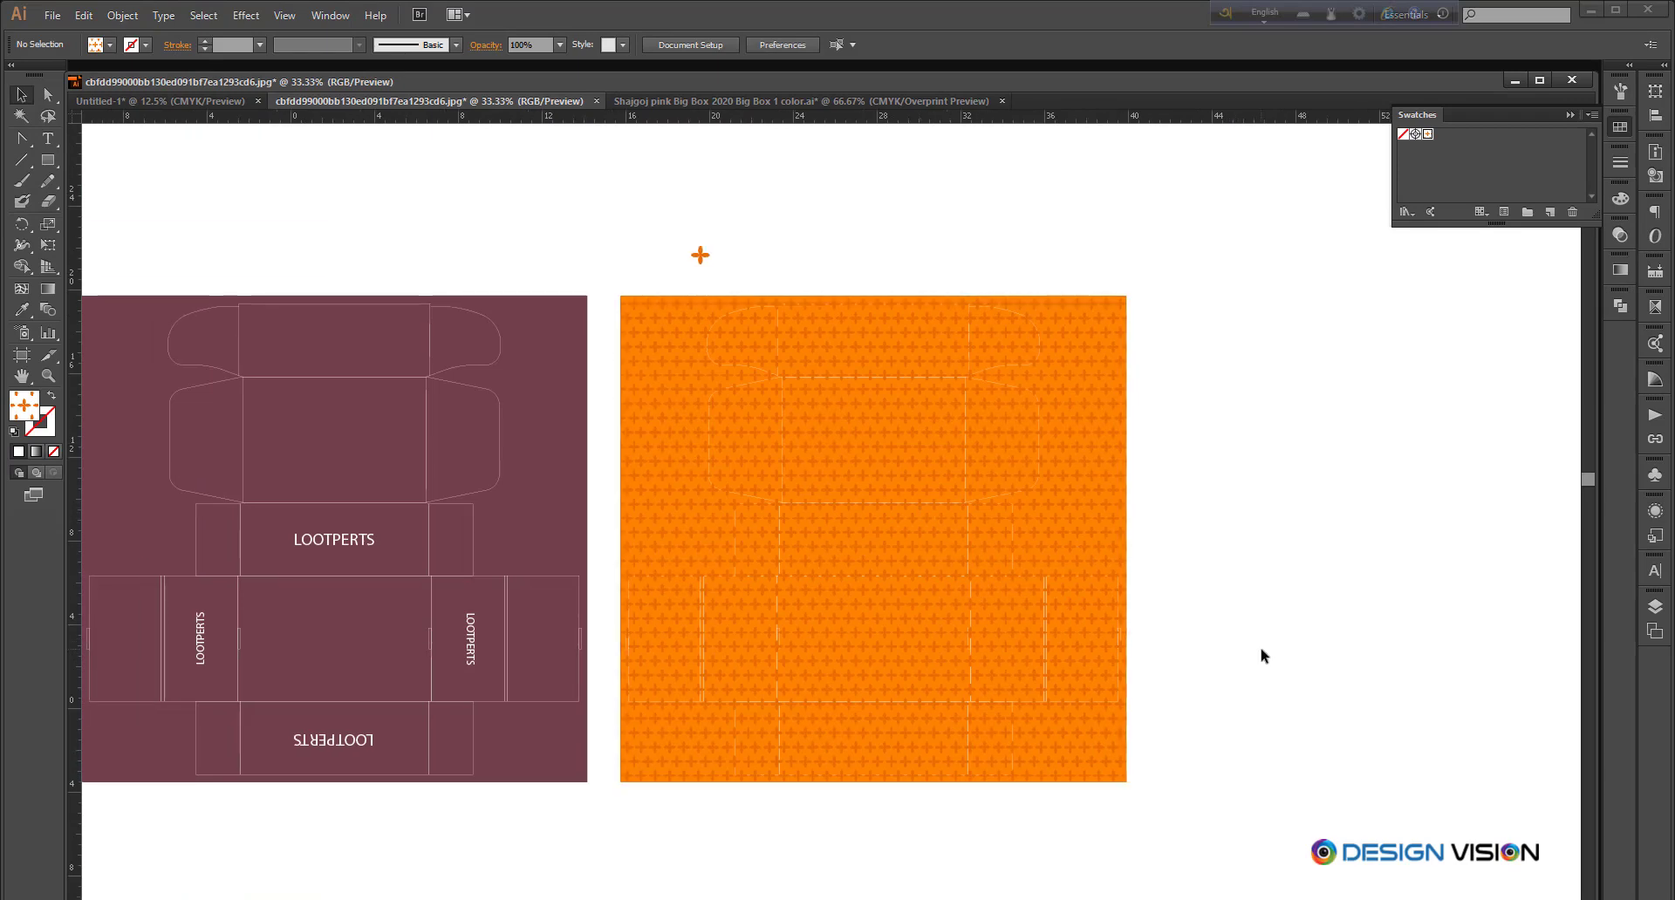
Step: Restack the orange dieline artwork so the flower pattern lies behind the white dieline outlines
drag(1225, 587, 1265, 587)
scroll(1082, 661, up, 3)
click(1101, 637)
scroll(1101, 637, down, 2)
drag(1263, 367, 1185, 402)
key(ctrl+shift+[)
key(ctrl+shift+a)
scroll(969, 616, down, 1)
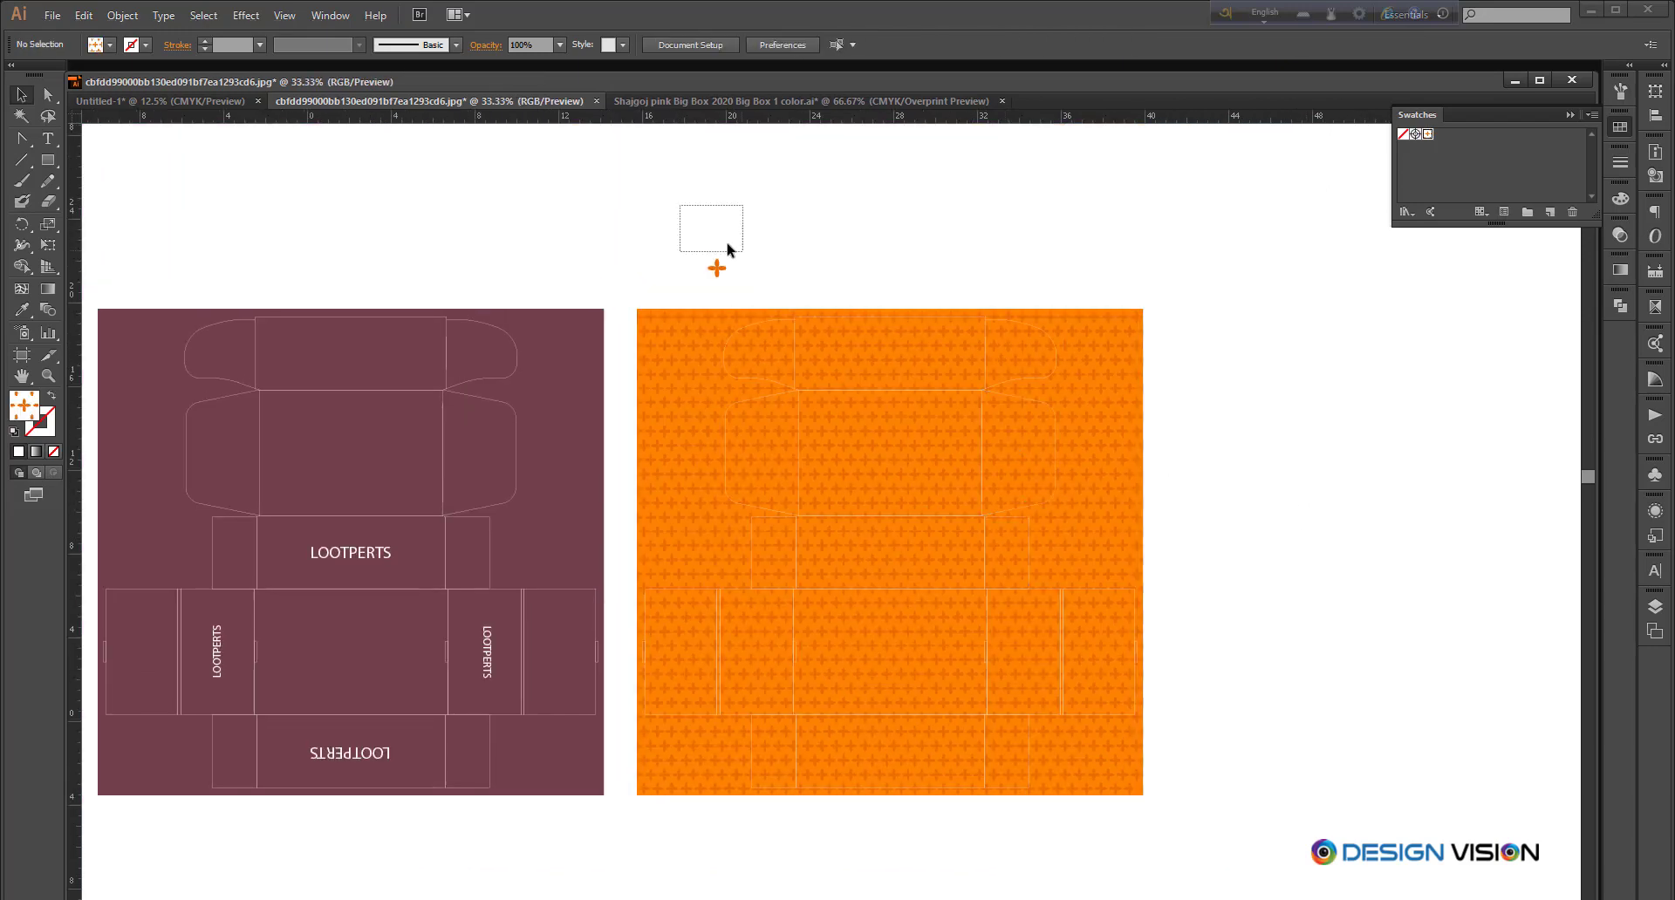
Step: Delete the loose orange flower motif above the orange dieline
drag(727, 244, 758, 275)
key(Delete)
drag(841, 230, 1034, 234)
scroll(1033, 484, right, 1)
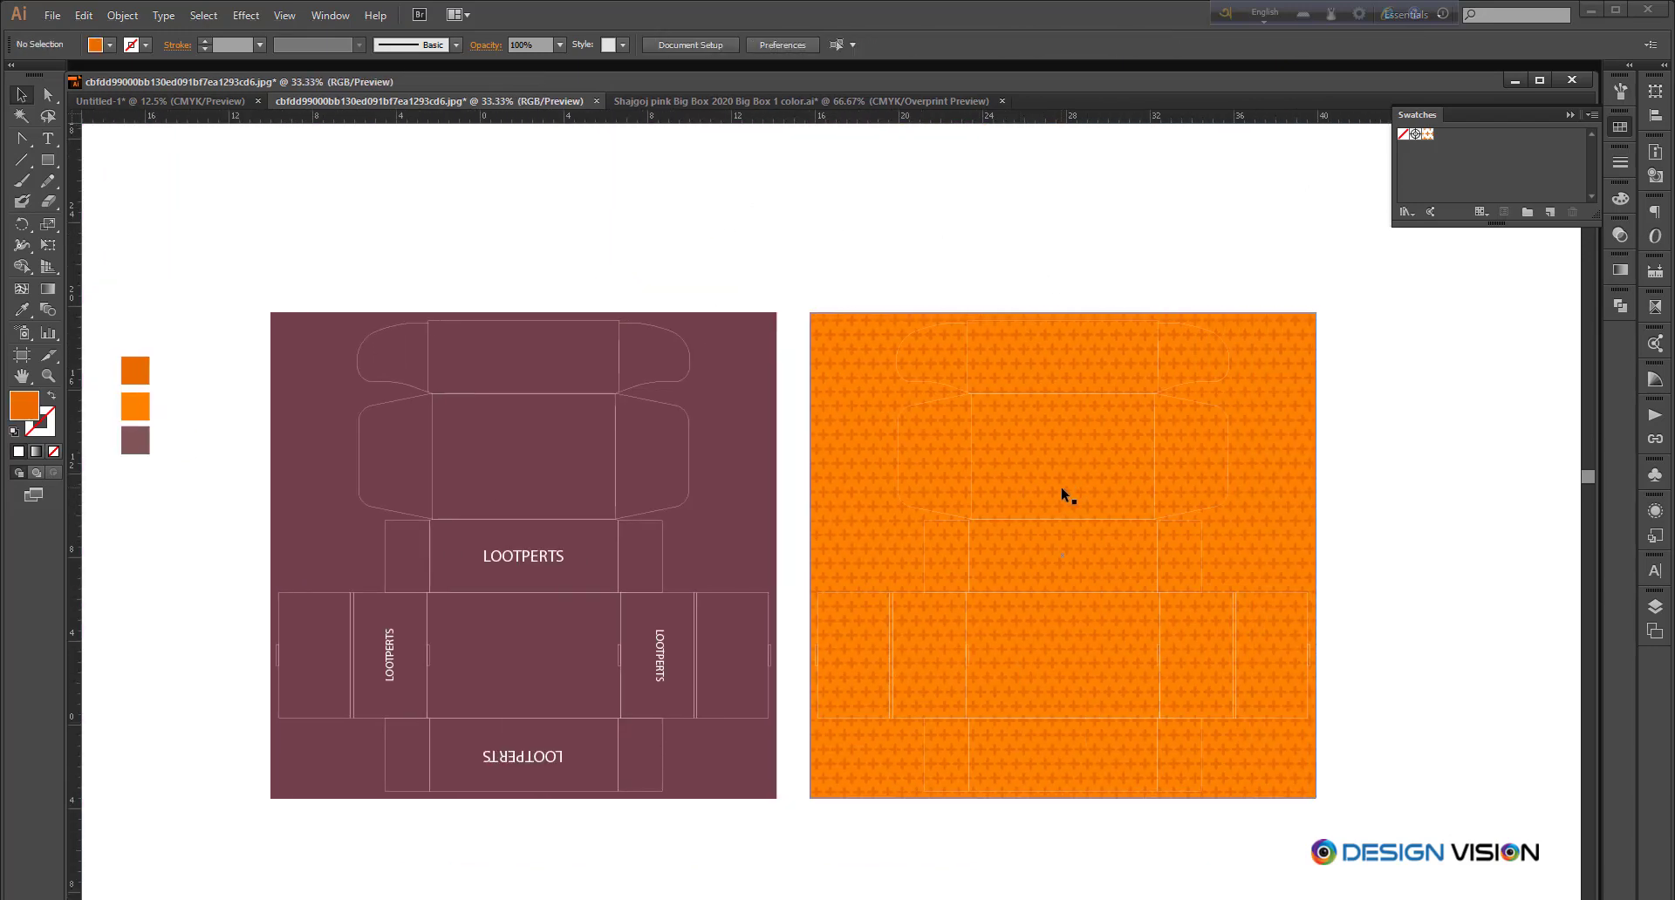
Step: Copy the upright LOOTPERTS text onto the orange dieline's large upper panel and place a horizontal guide through the panel's middle
click(526, 557)
drag(1048, 457, 1069, 455)
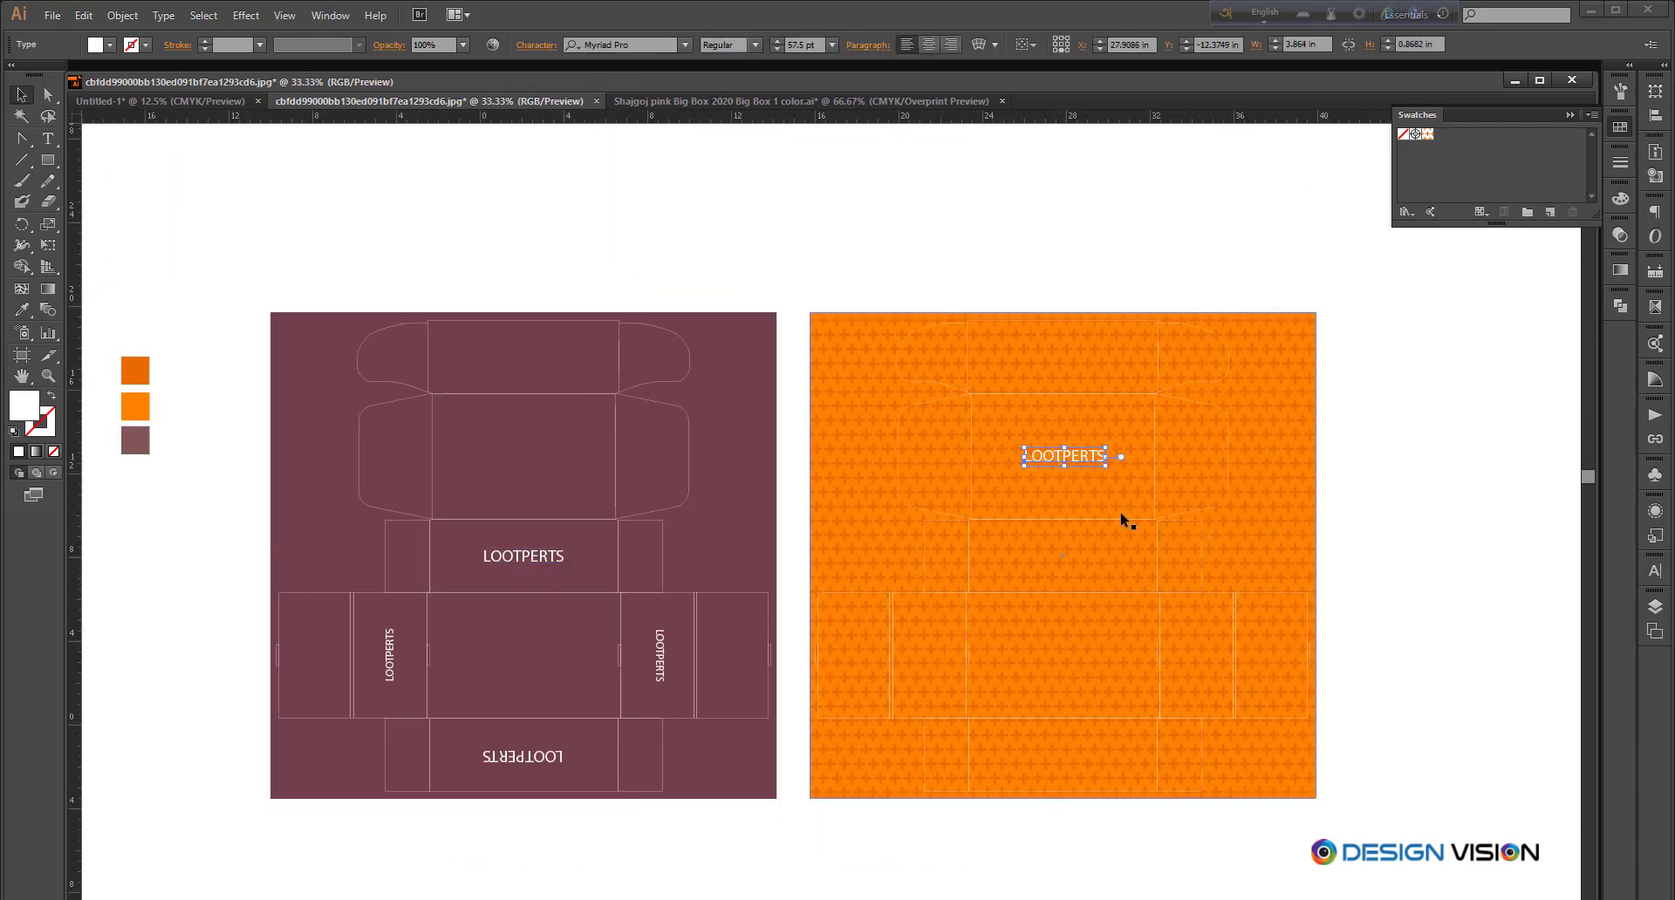
drag(1118, 287, 1149, 462)
scroll(1150, 466, up, 1)
drag(1221, 117, 1213, 456)
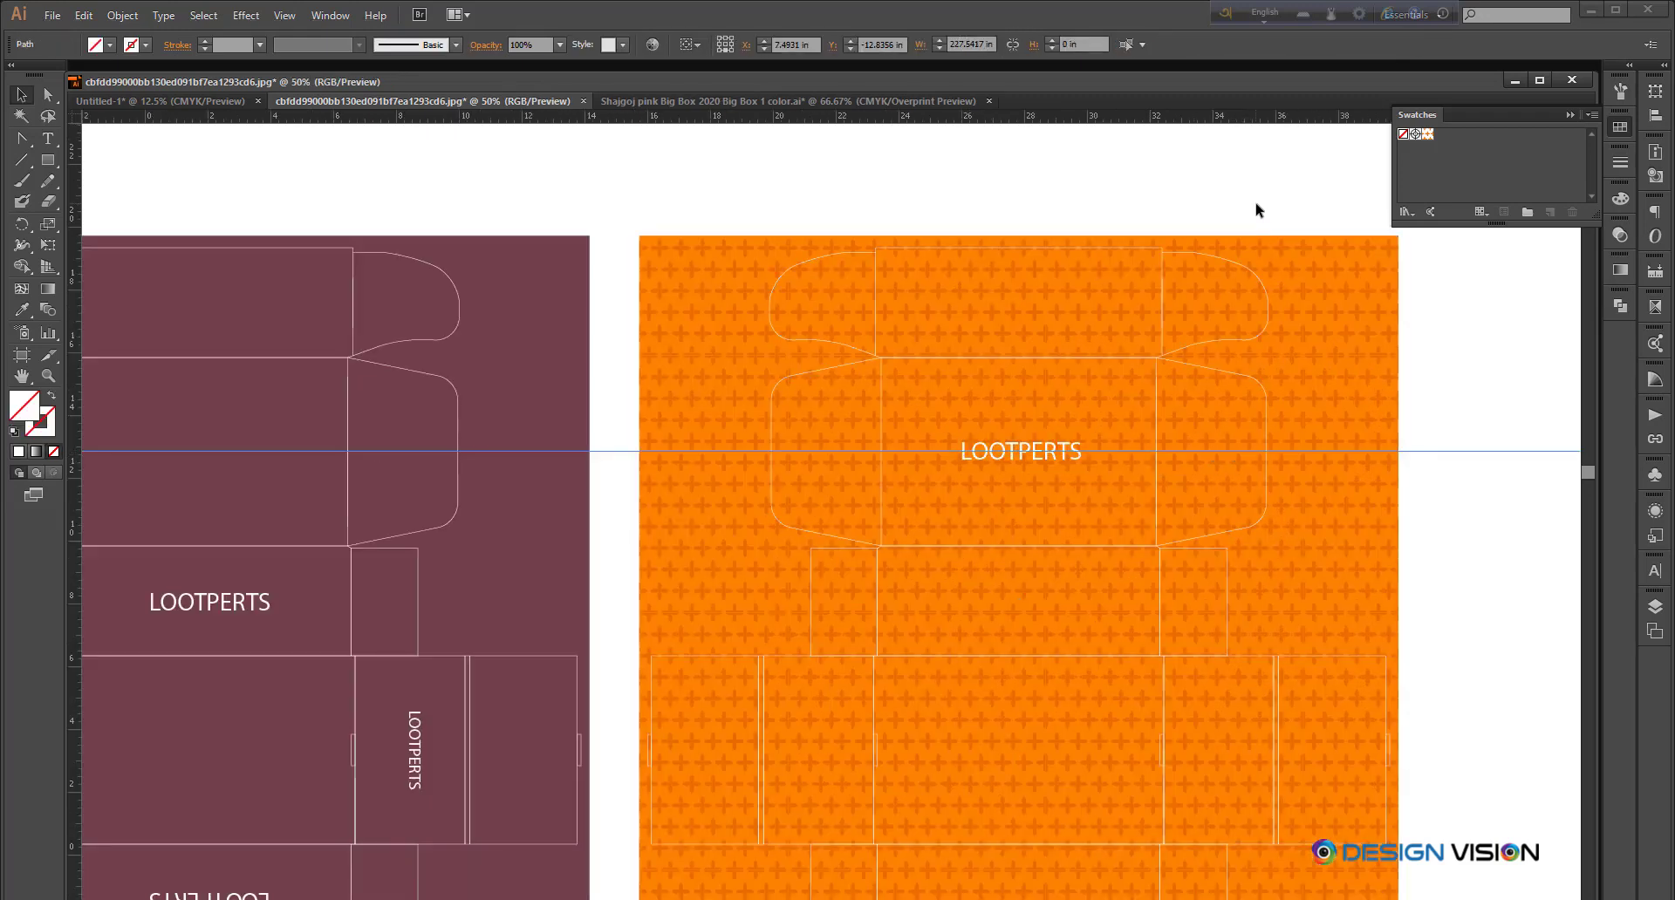
click(1185, 206)
click(1258, 383)
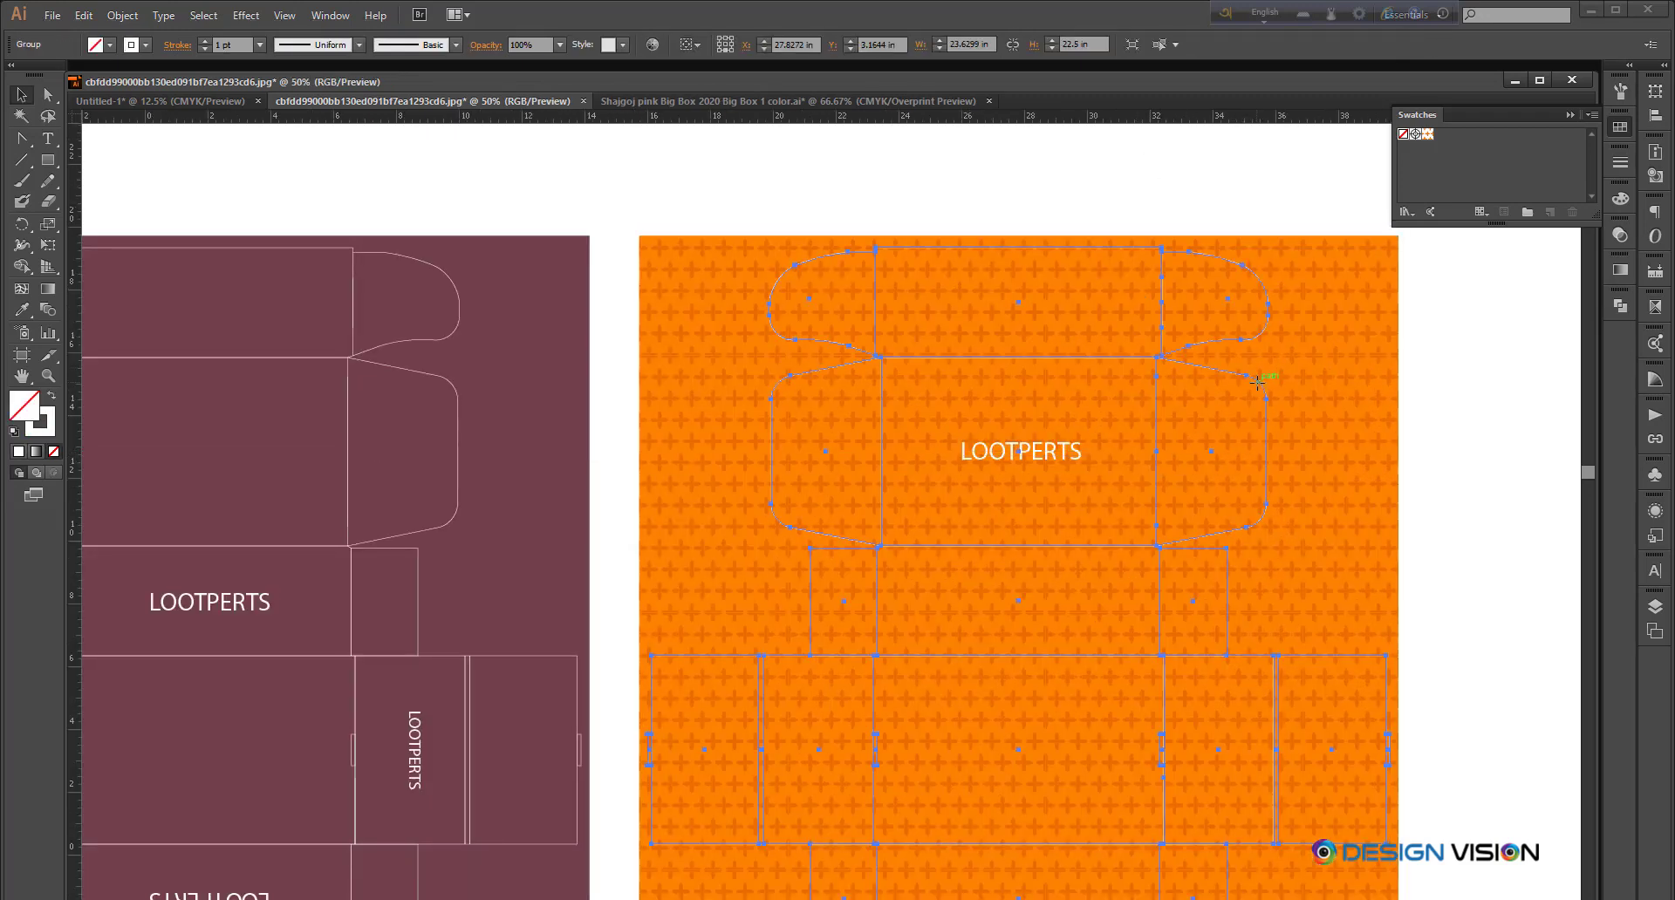
drag(1175, 118, 1021, 451)
click(1020, 451)
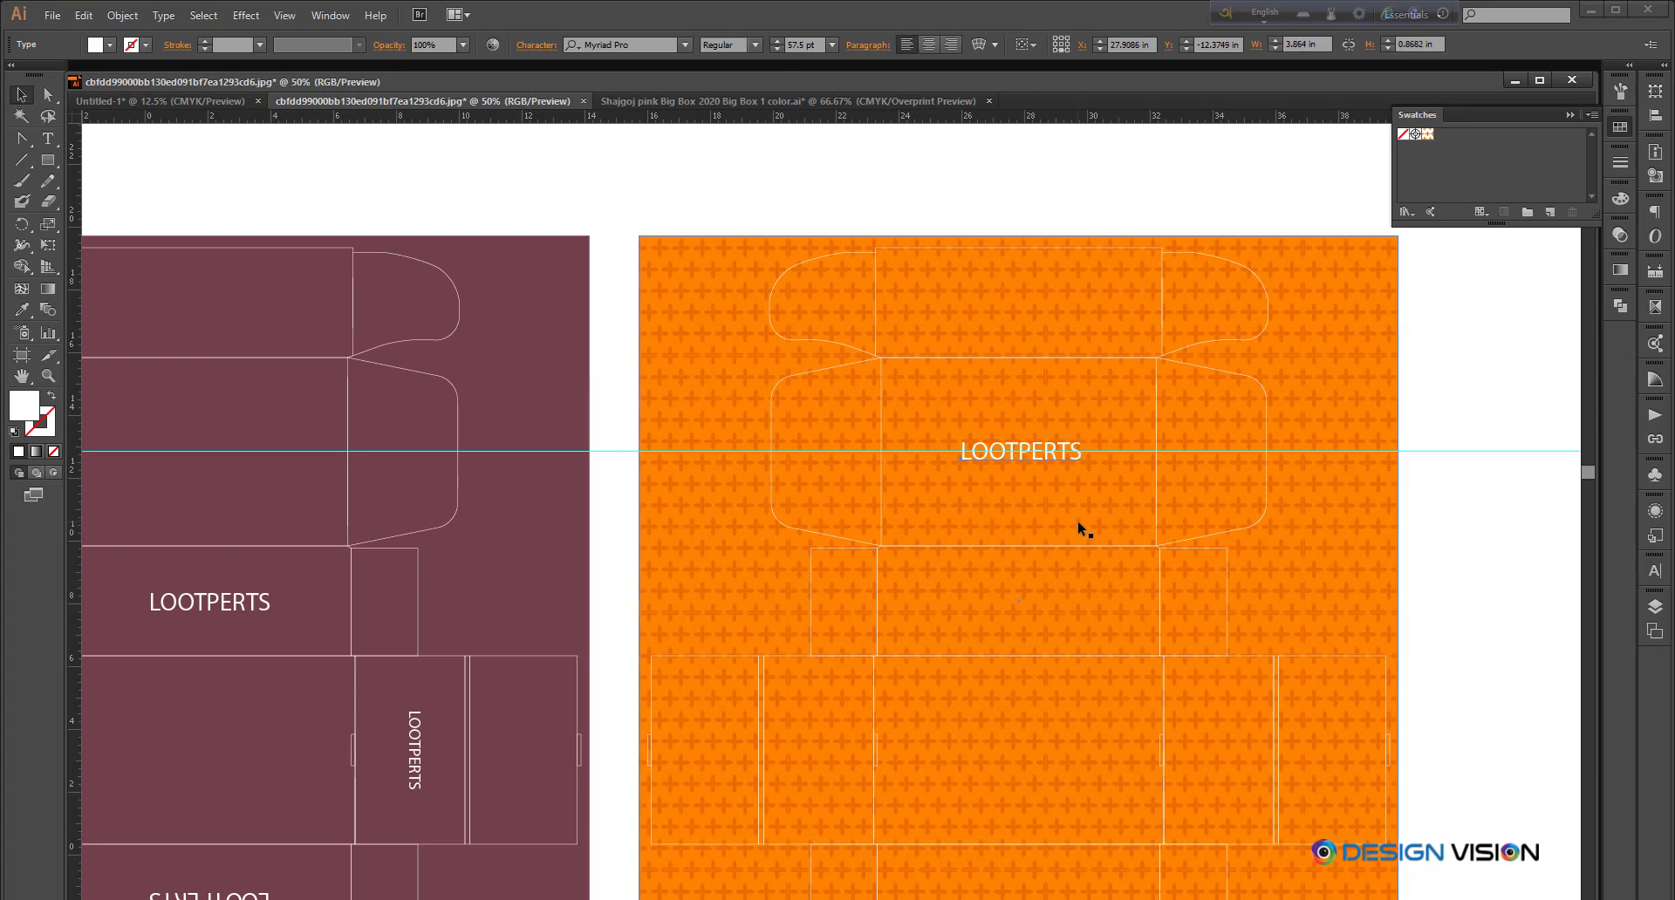
Step: Align the copied LOOTPERTS text vertically with the guide and enlarge it slightly about its centre
scroll(1080, 527, up, 4)
scroll(970, 571, up, 4)
drag(1159, 489, 1159, 474)
scroll(1038, 508, down, 6)
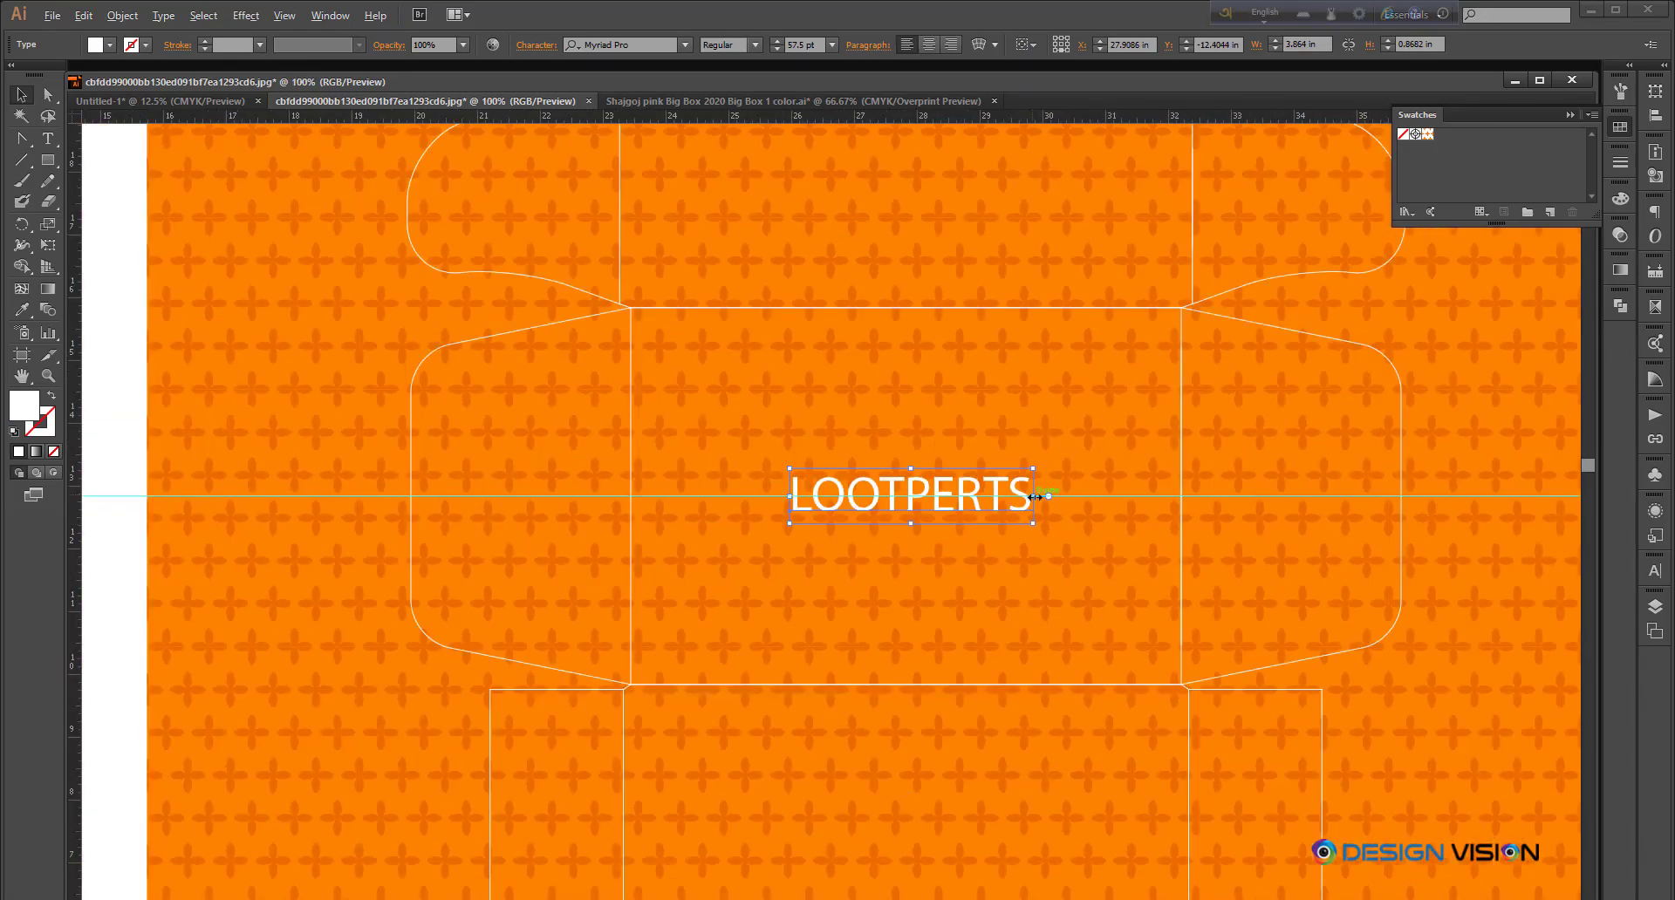
drag(1032, 497, 1054, 497)
Step: Delete the horizontal guide running through the orange dieline's upper panel
scroll(832, 495, down, 2)
drag(1212, 430, 1256, 579)
key(Delete)
drag(616, 280, 799, 287)
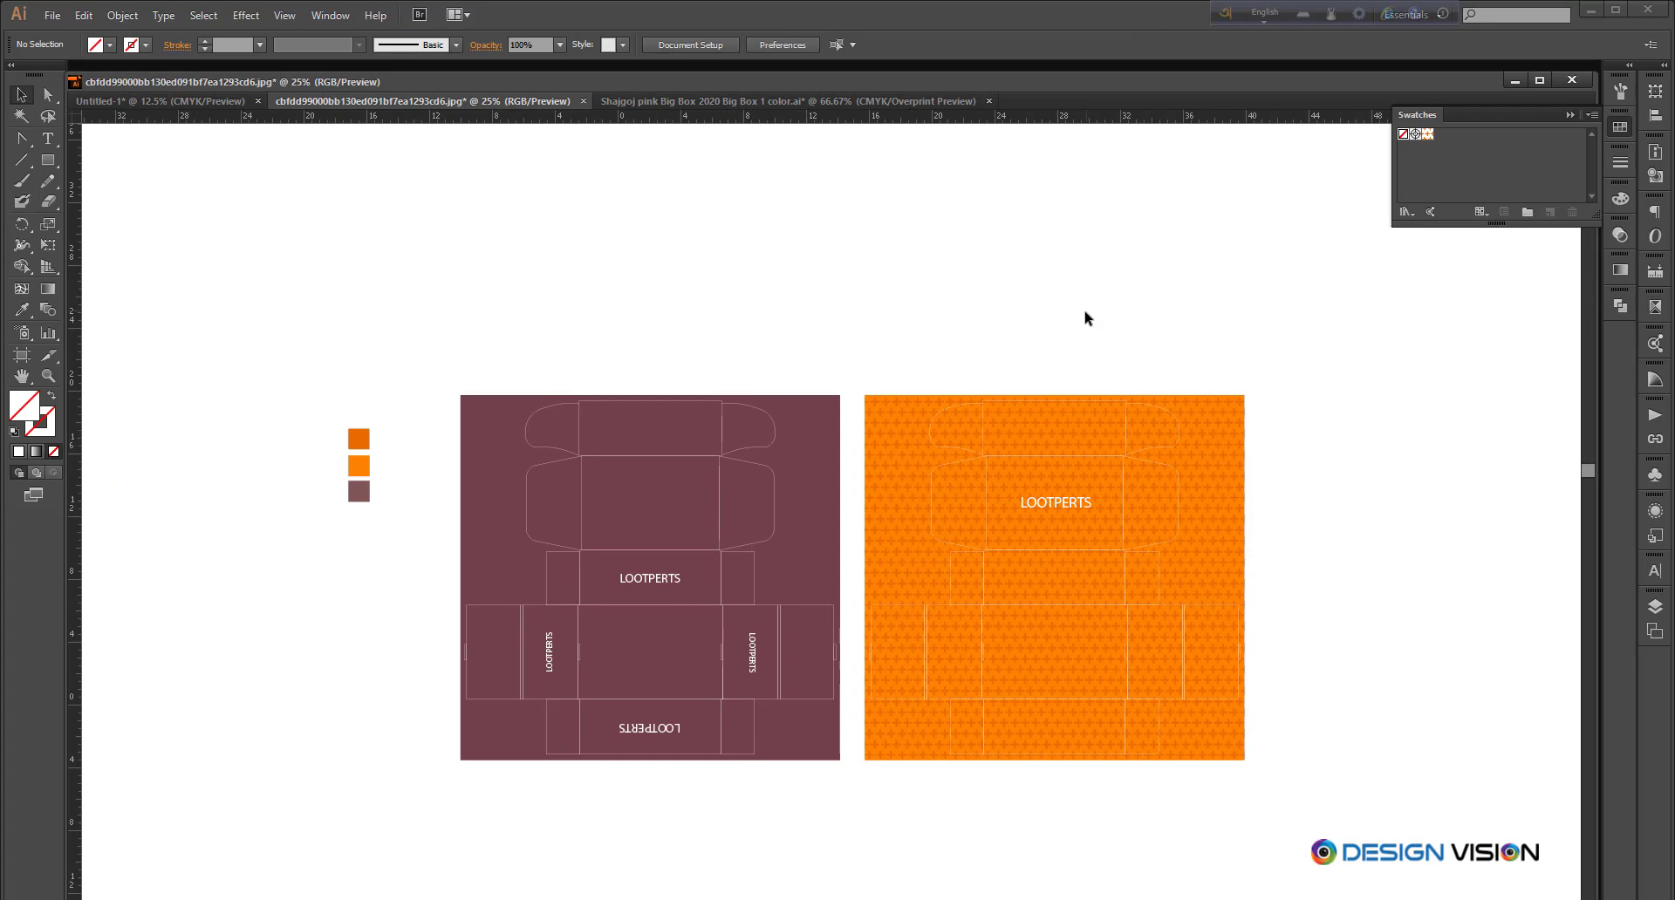
Step: Draw a circle about 1.61 in wide, without fill or stroke, in the empty area below the mauve dieline
scroll(861, 293, up, 1)
drag(901, 232, 885, 195)
scroll(698, 667, down, 1)
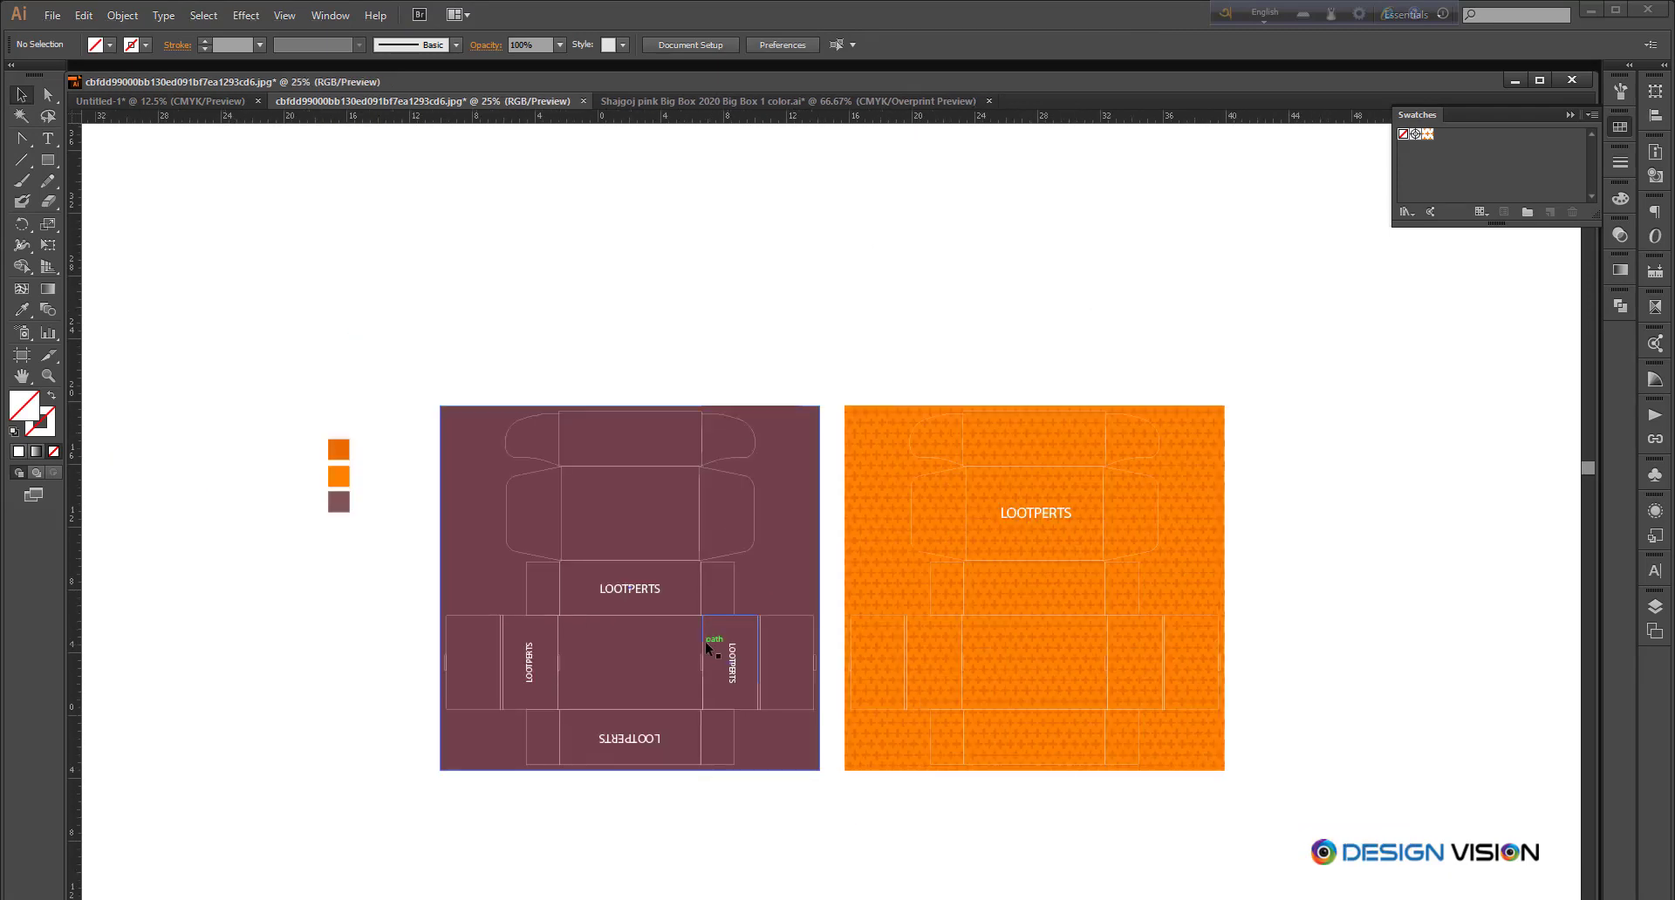
scroll(640, 682, down, 1)
scroll(541, 663, up, 3)
scroll(578, 647, down, 5)
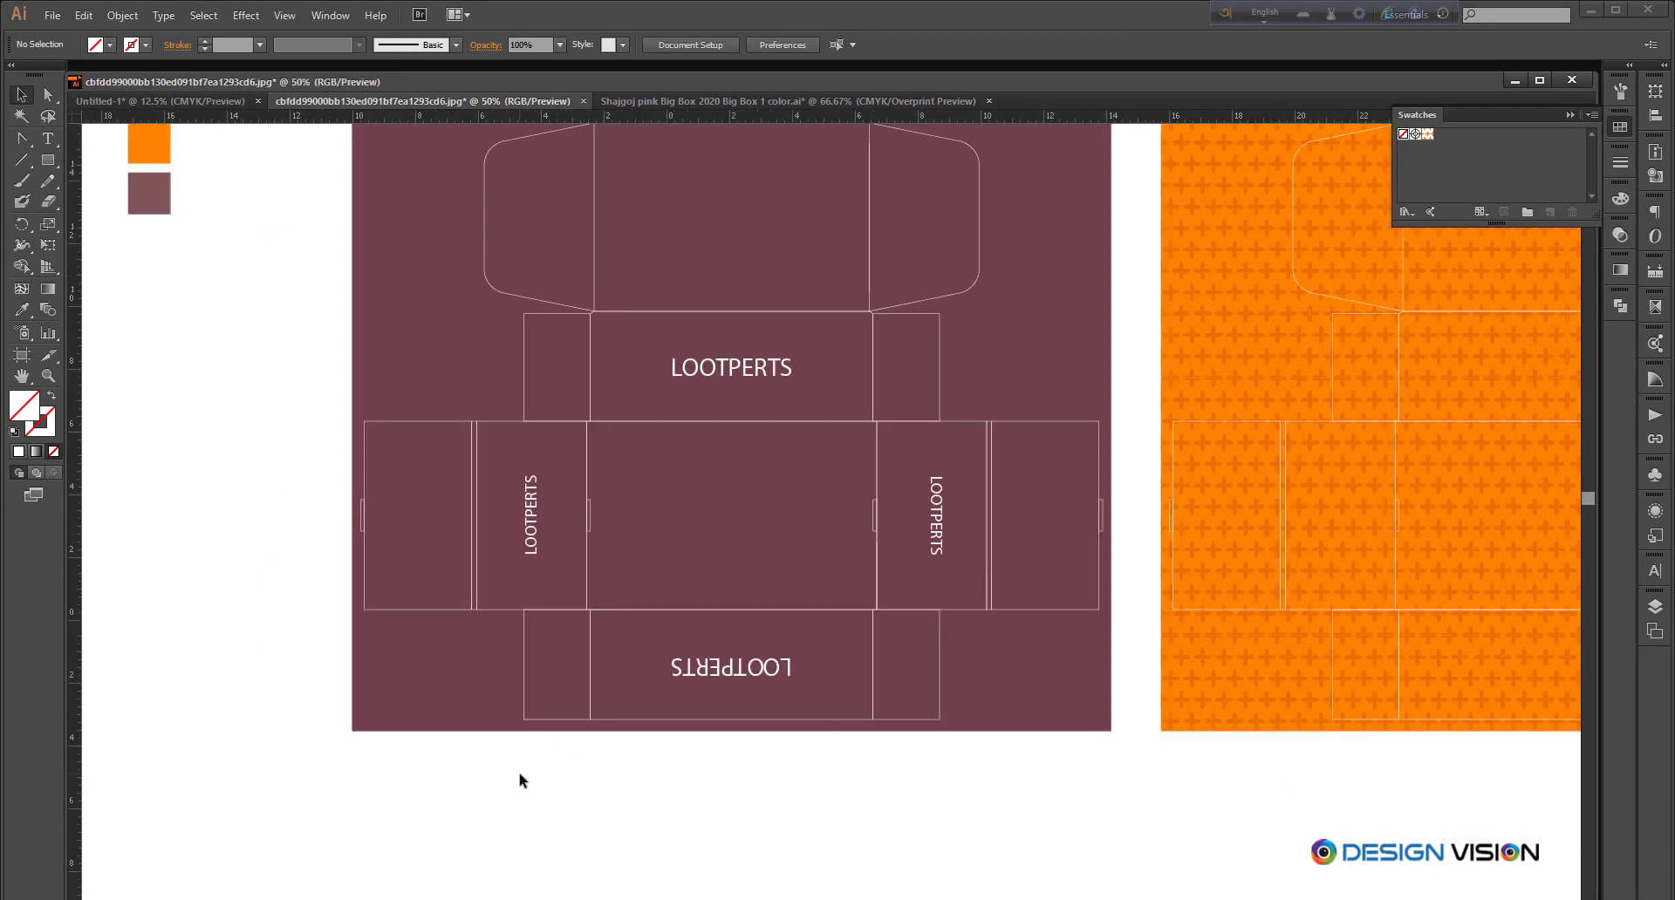
scroll(520, 772, down, 2)
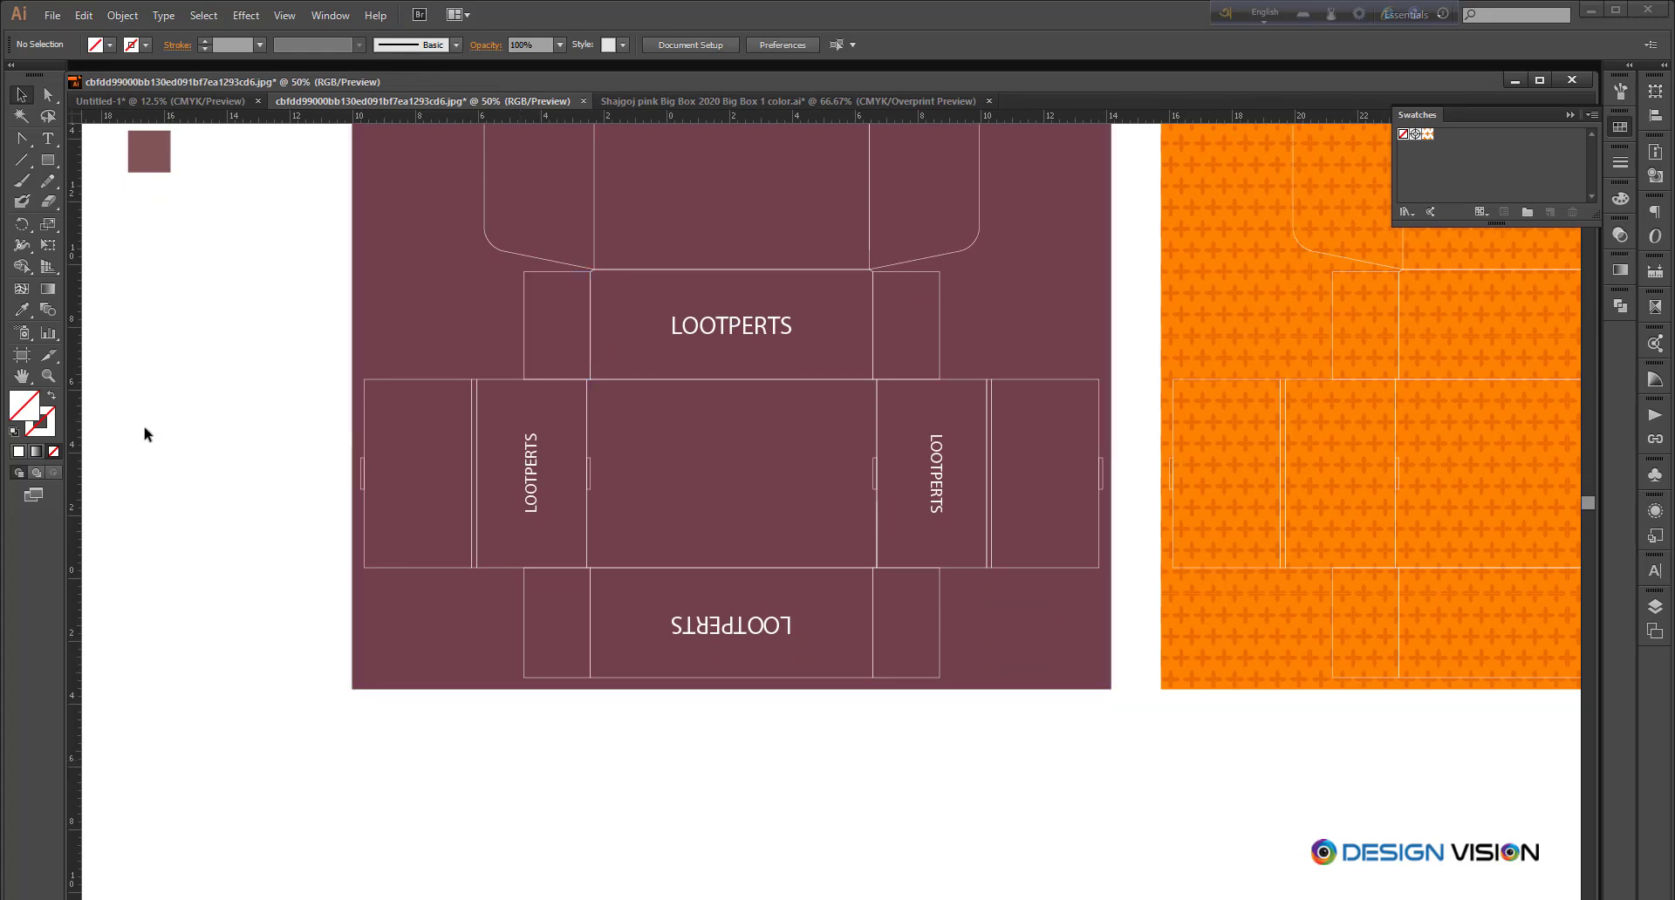
drag(52, 162, 96, 198)
drag(681, 809, 705, 834)
click(23, 95)
click(328, 706)
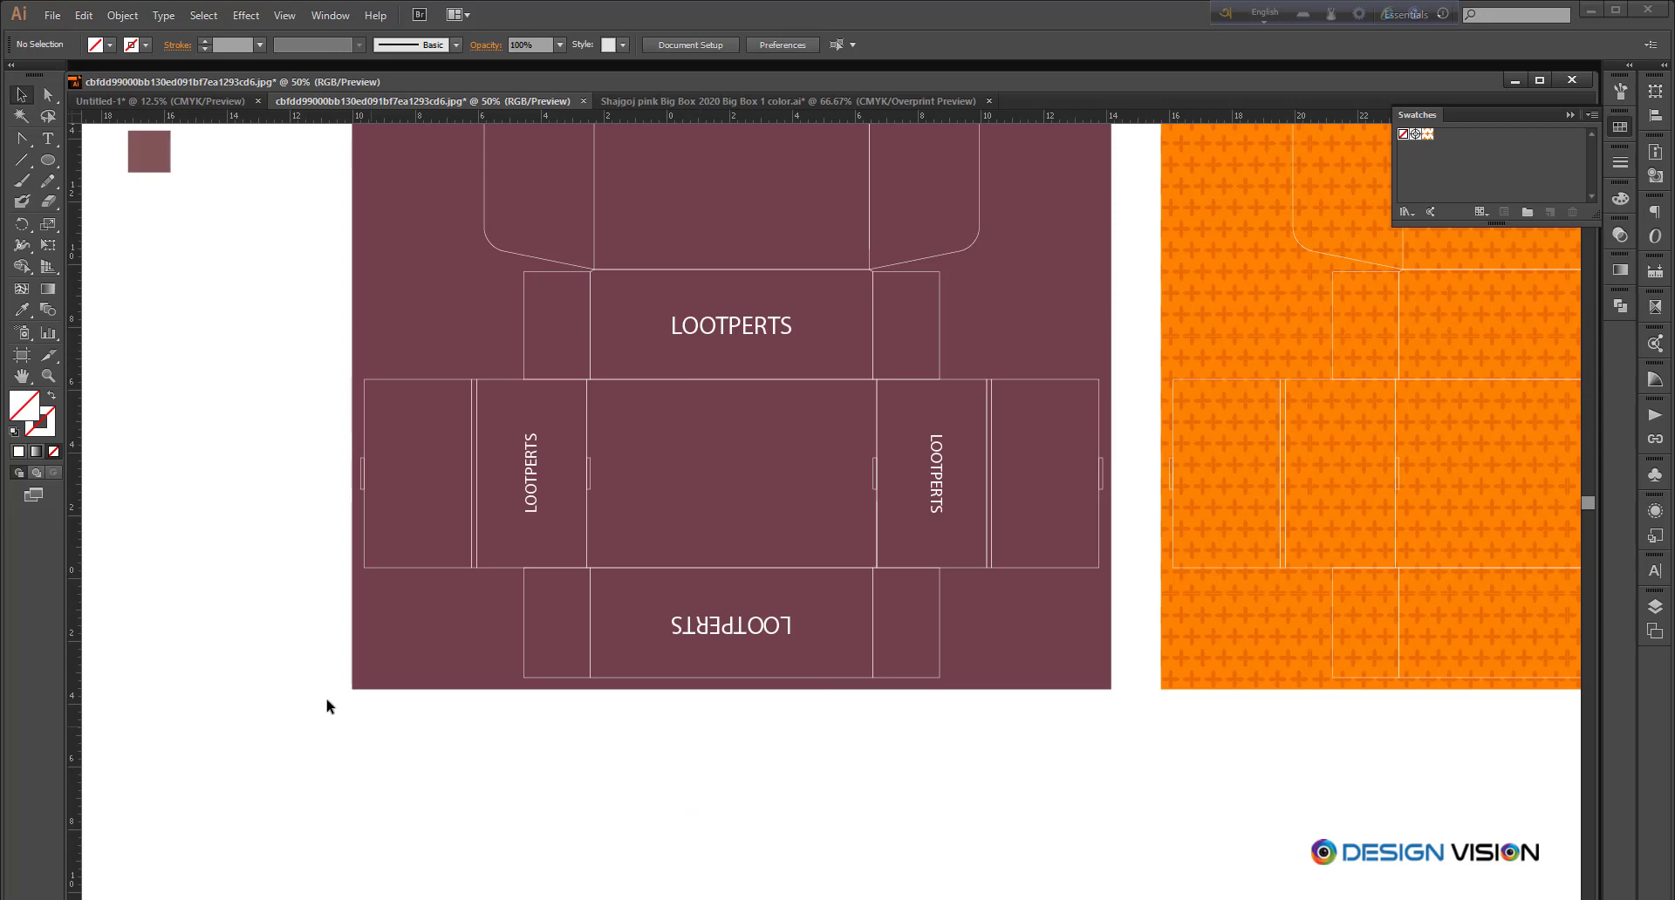
Step: Add the letter S below the mauve dieline and centre it horizontally and vertically with the circle
click(50, 140)
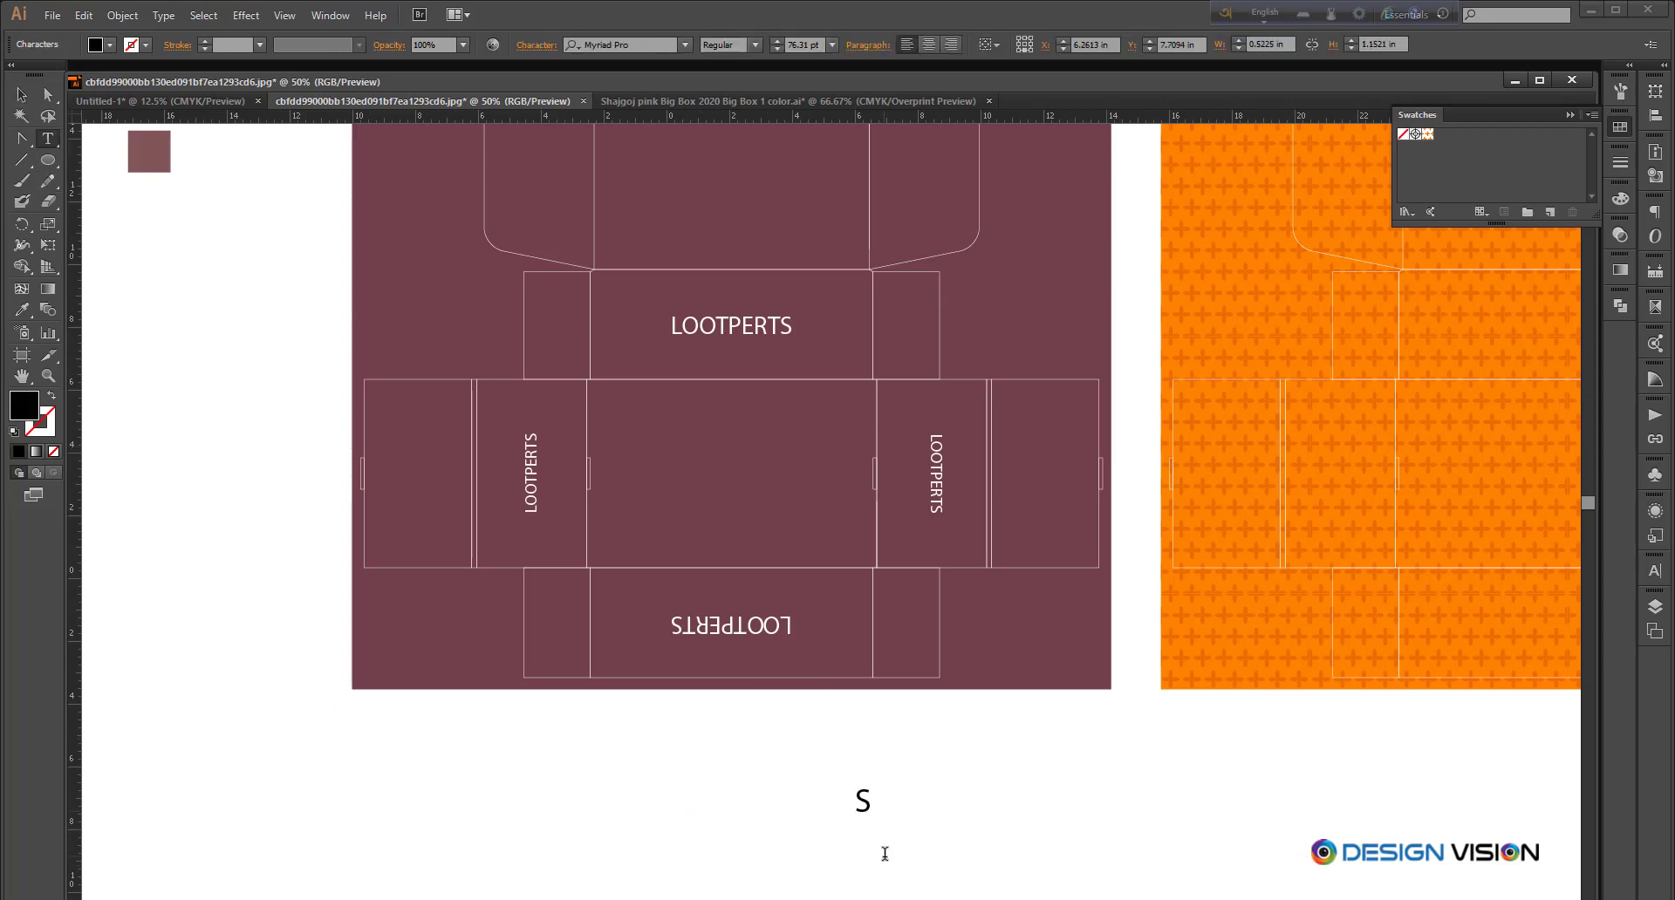
click(21, 94)
drag(637, 788, 1055, 865)
click(585, 45)
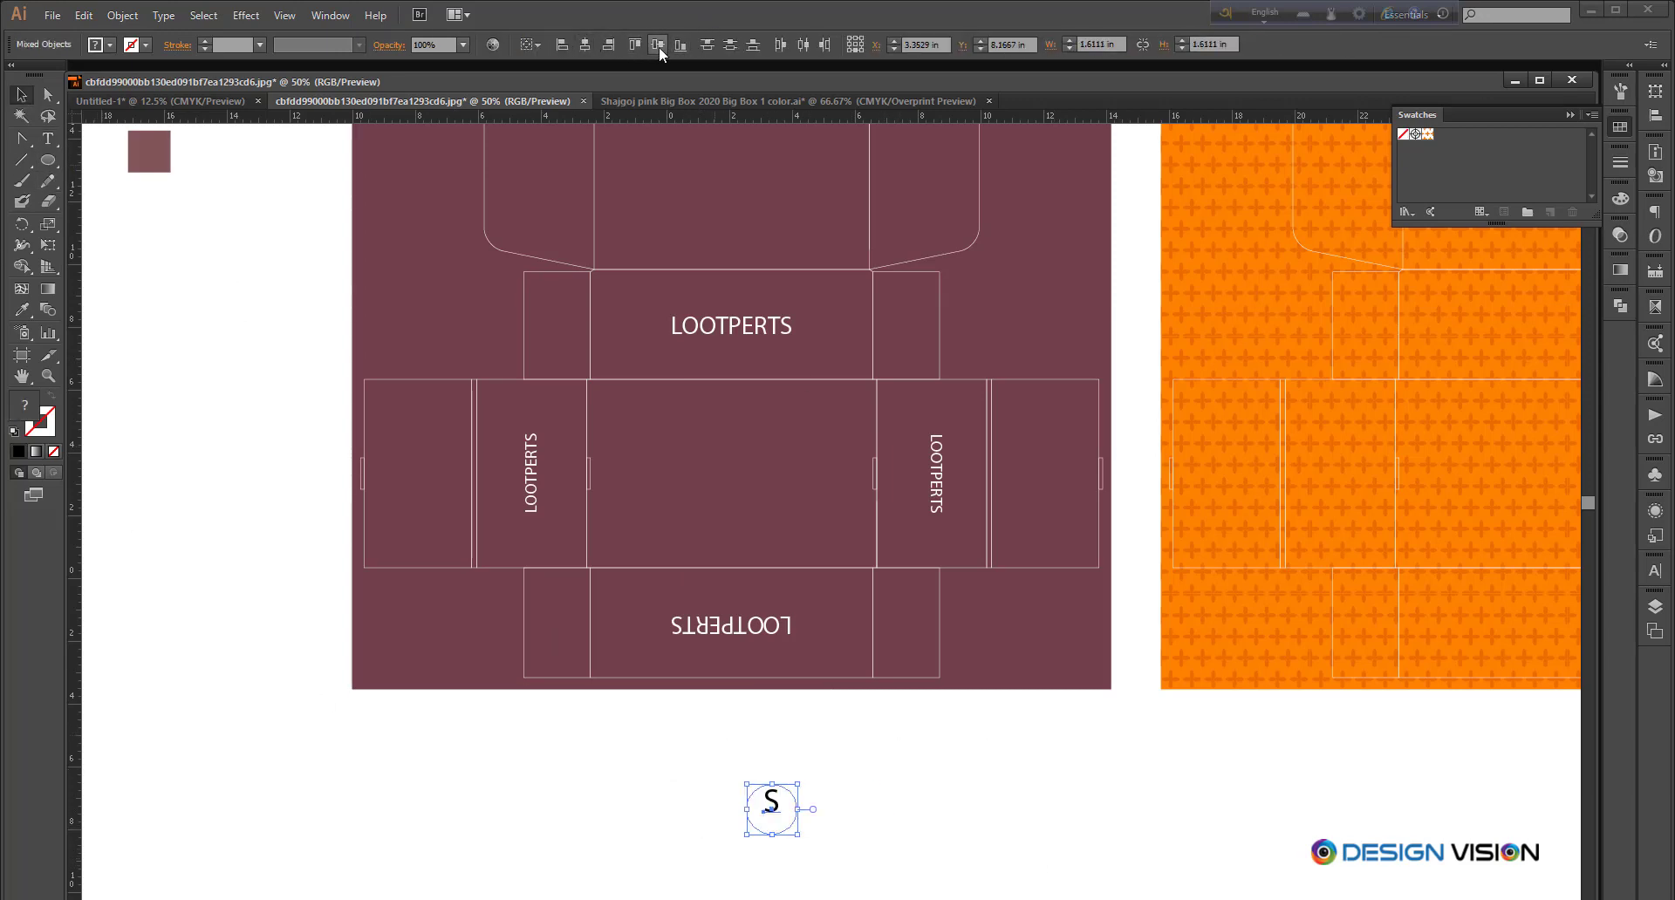
click(660, 47)
Step: Enlarge the letter S to about 104 pt, centre it in the circle and make it bold
scroll(762, 814, up, 3)
scroll(789, 806, down, 1)
click(849, 782)
click(801, 787)
drag(790, 801, 790, 821)
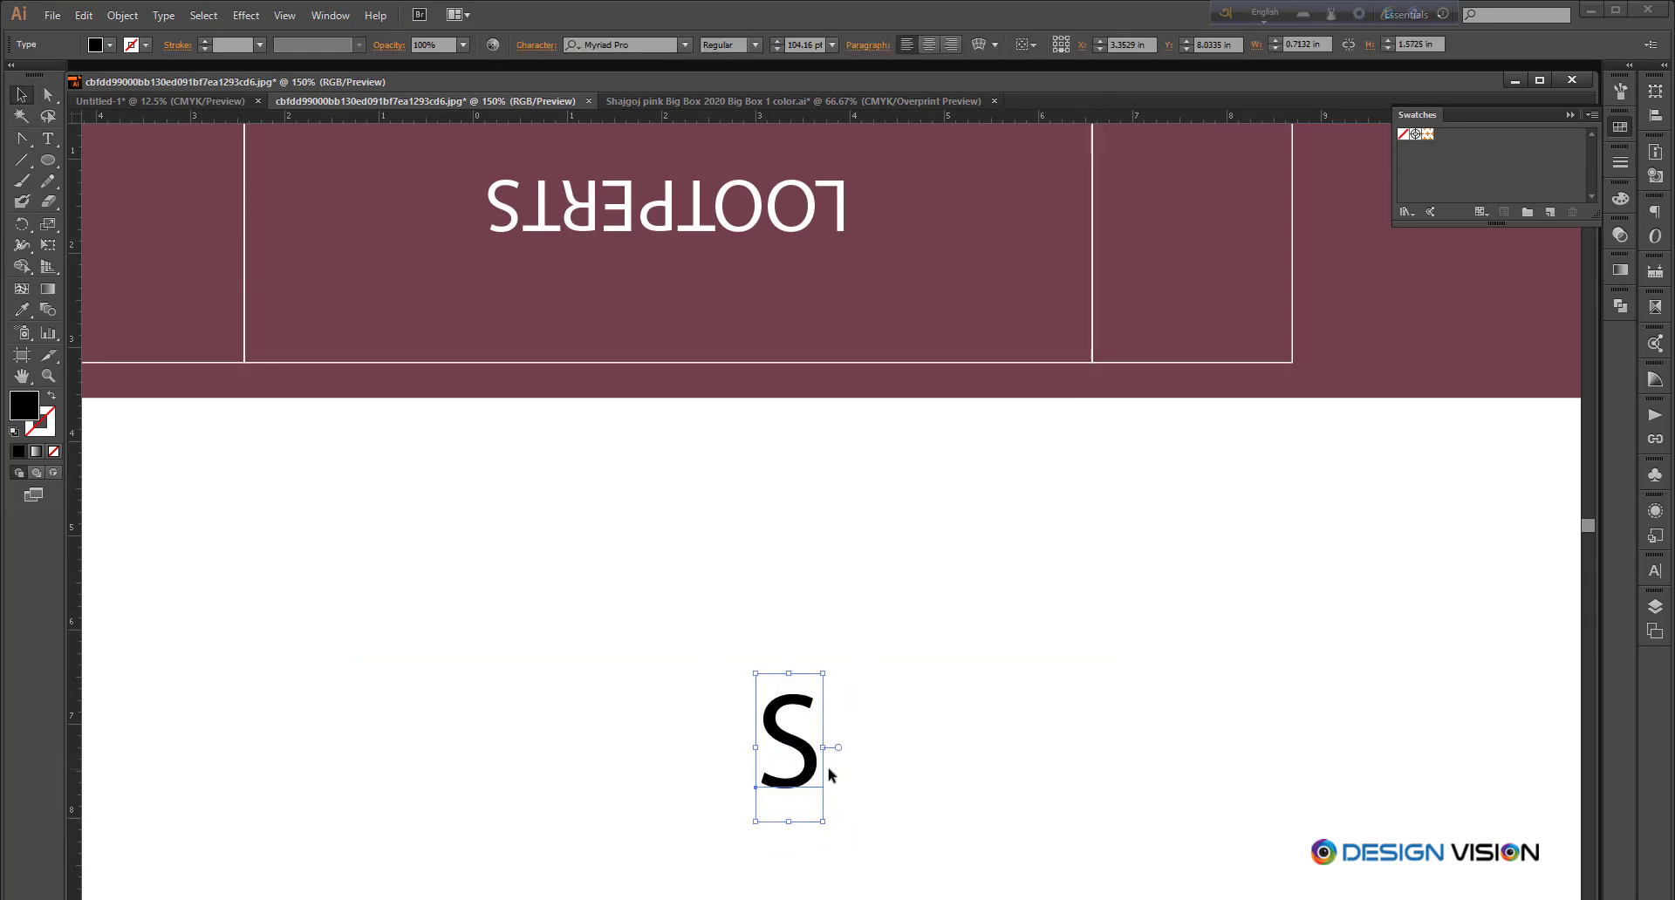
click(755, 46)
click(755, 217)
click(908, 626)
scroll(906, 627, down, 2)
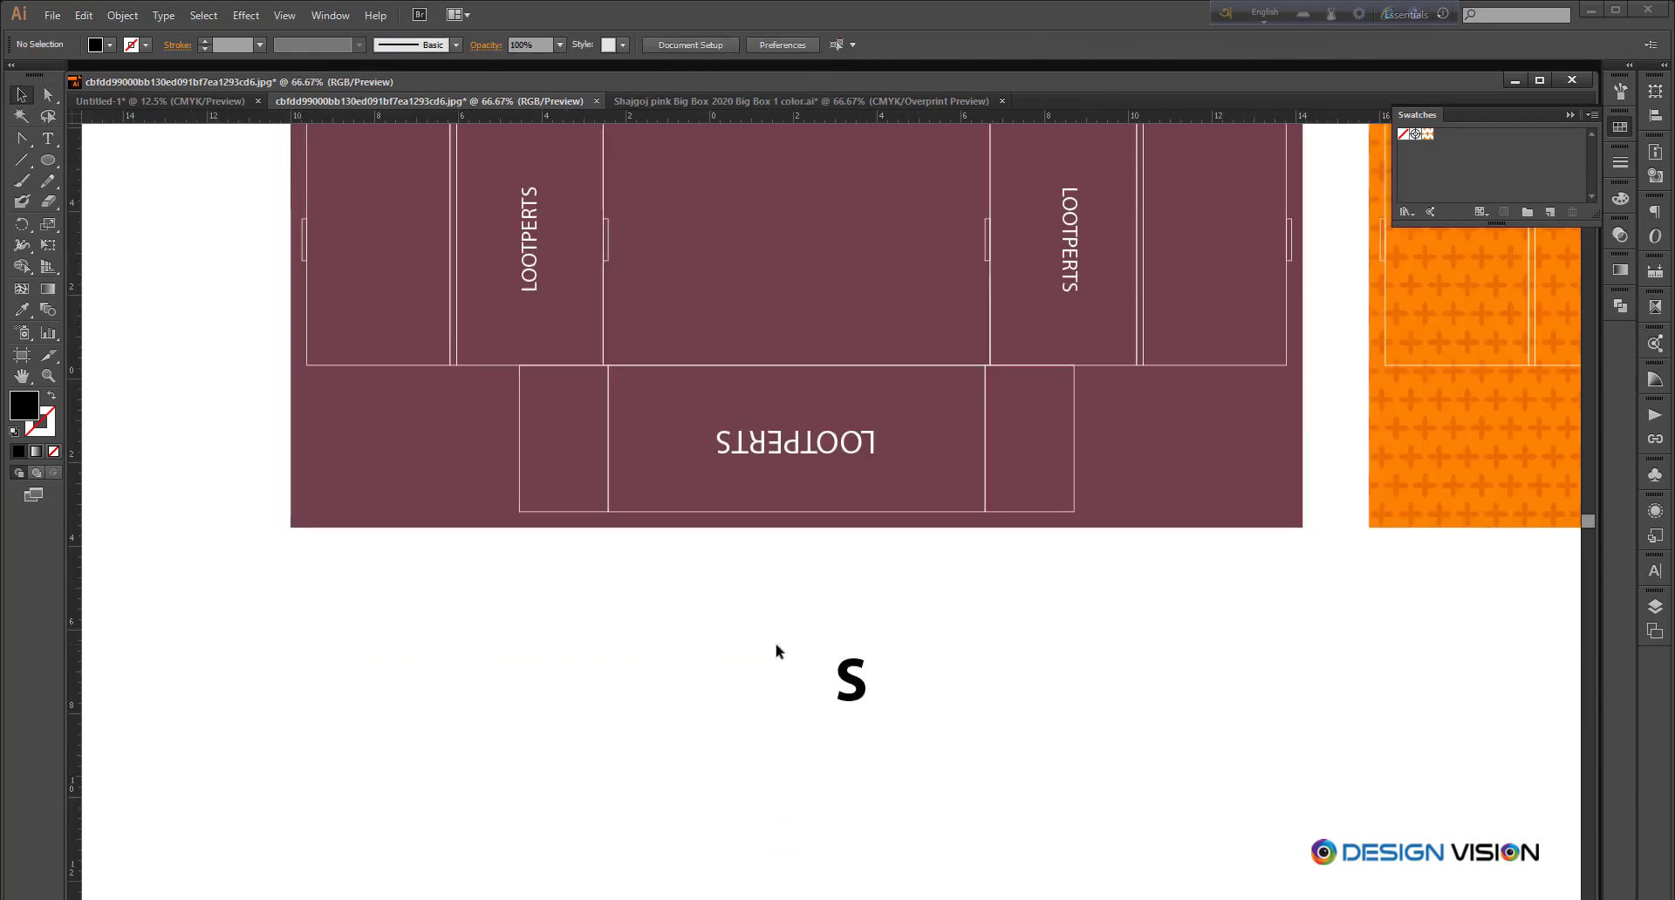
Step: Move the letter S with its circle onto the lower-left corner area of the mauve dieline
drag(777, 649, 853, 715)
drag(853, 715, 575, 490)
drag(647, 643, 736, 662)
click(736, 662)
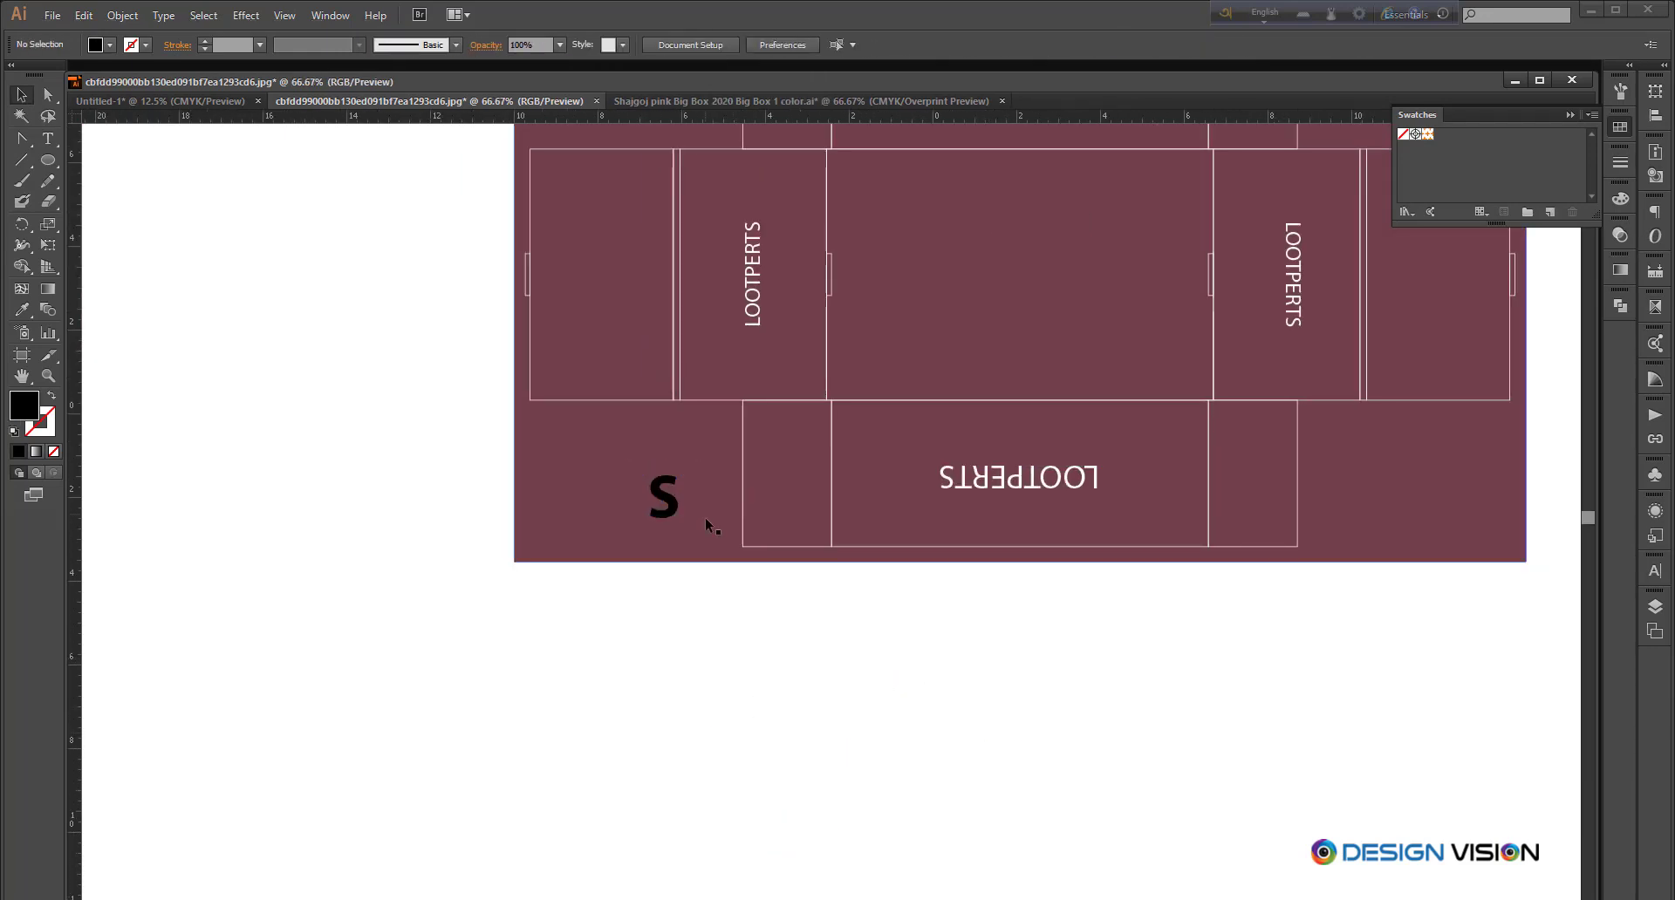
Step: Fill the emblem circle with white and colour the letter S in the dieline's mauve
click(694, 510)
key(i)
click(334, 573)
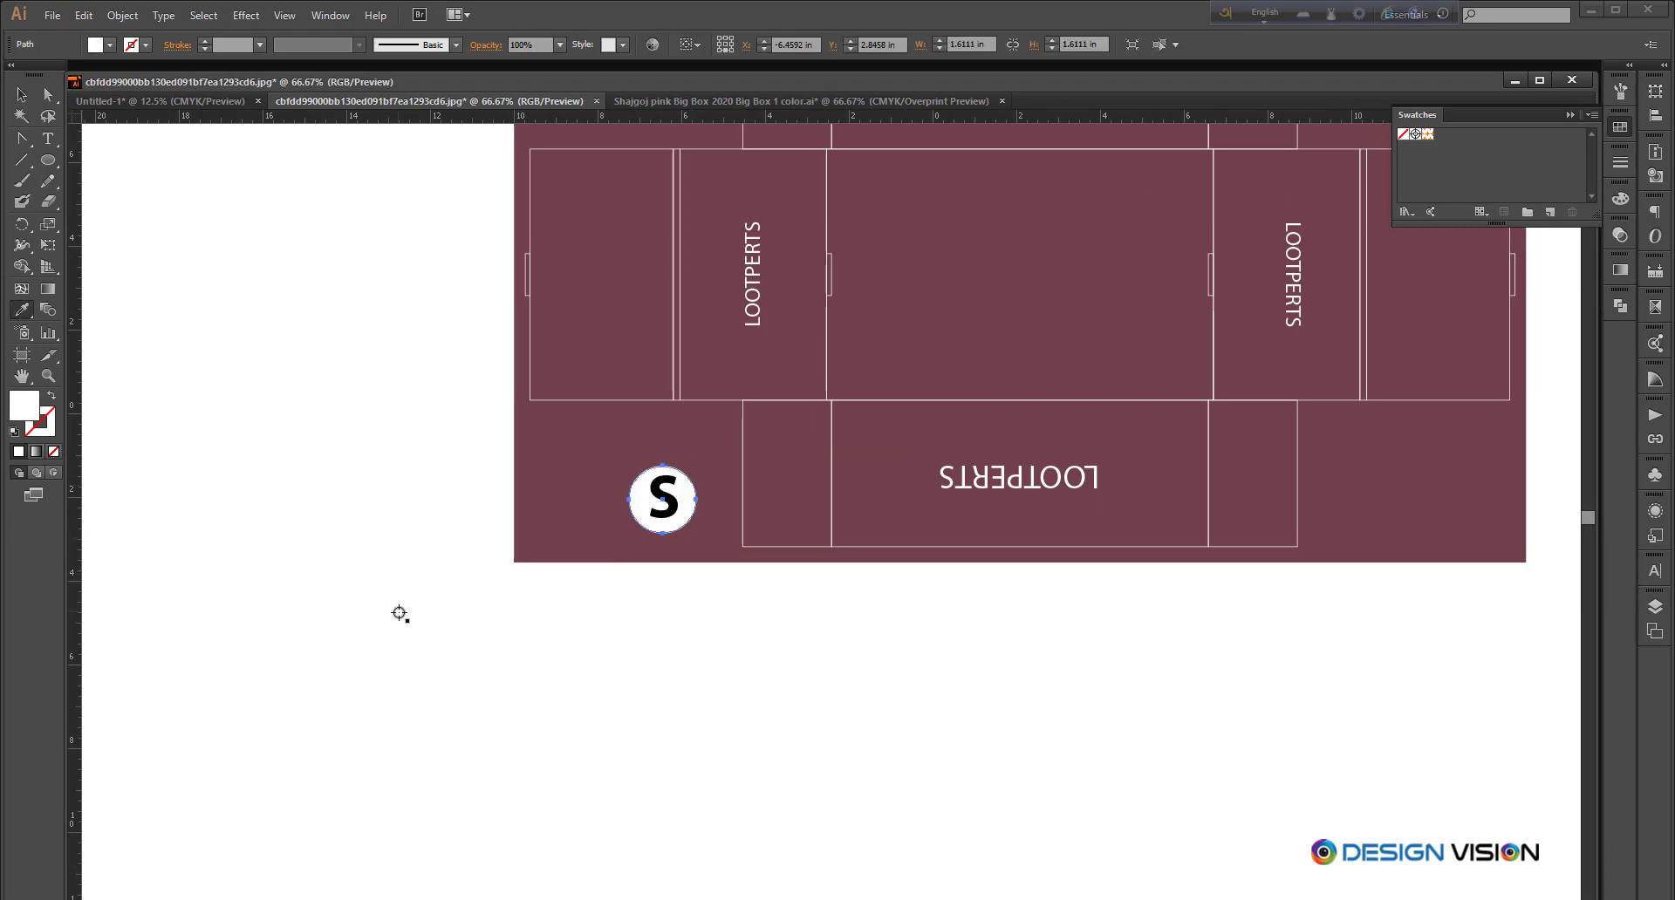
click(668, 499)
key(i)
click(527, 425)
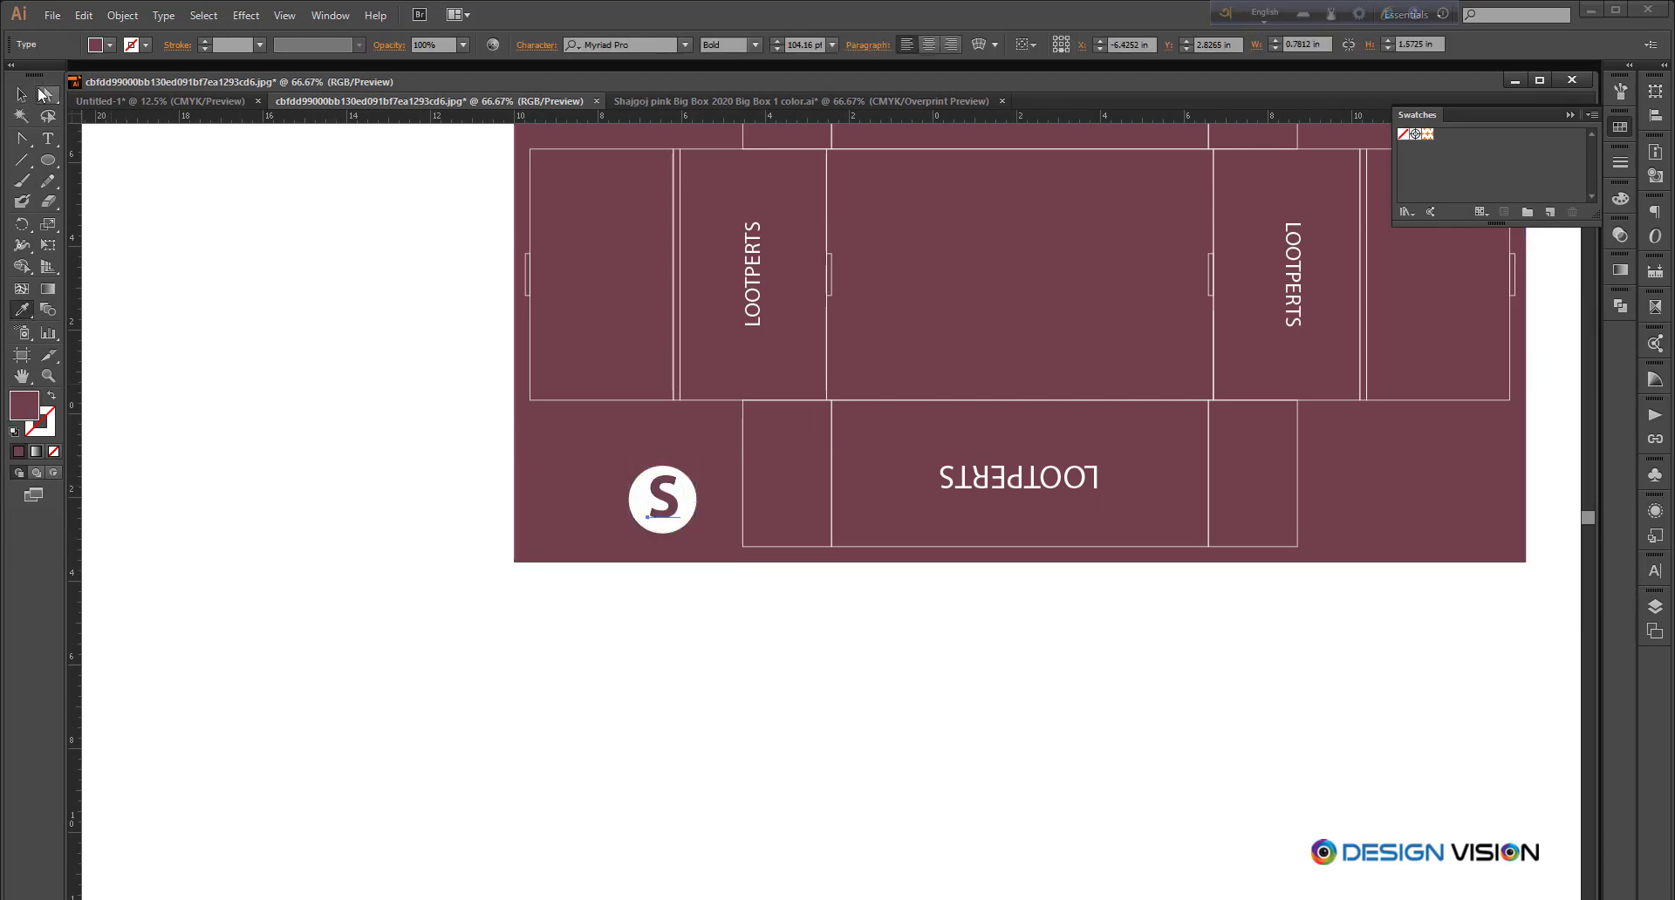
click(666, 665)
Step: Convert the letter S to outlines and centre it horizontally and vertically within the white circle
scroll(654, 523, up, 4)
drag(739, 537, 708, 606)
key(ctrl+shift+o)
drag(705, 527, 704, 536)
shift+click(807, 497)
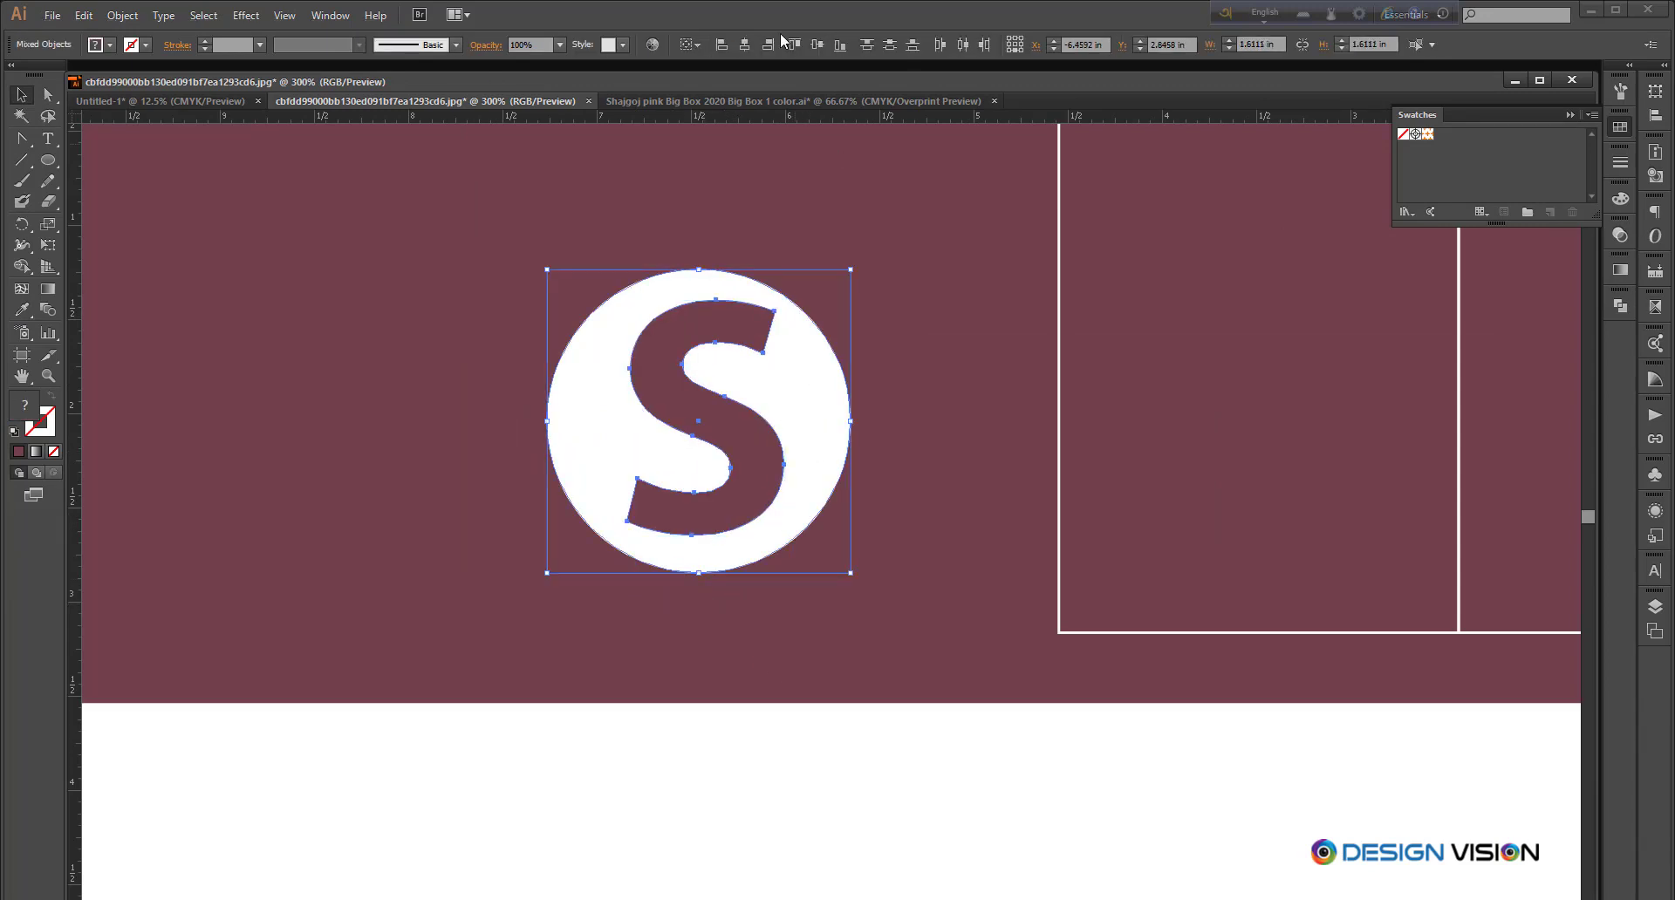
click(744, 45)
click(812, 50)
Step: Add a concentric ring about 1.93 in wide around the white circle, unfilled with a white 2 pt stroke
scroll(788, 707, down, 3)
scroll(783, 720, up, 1)
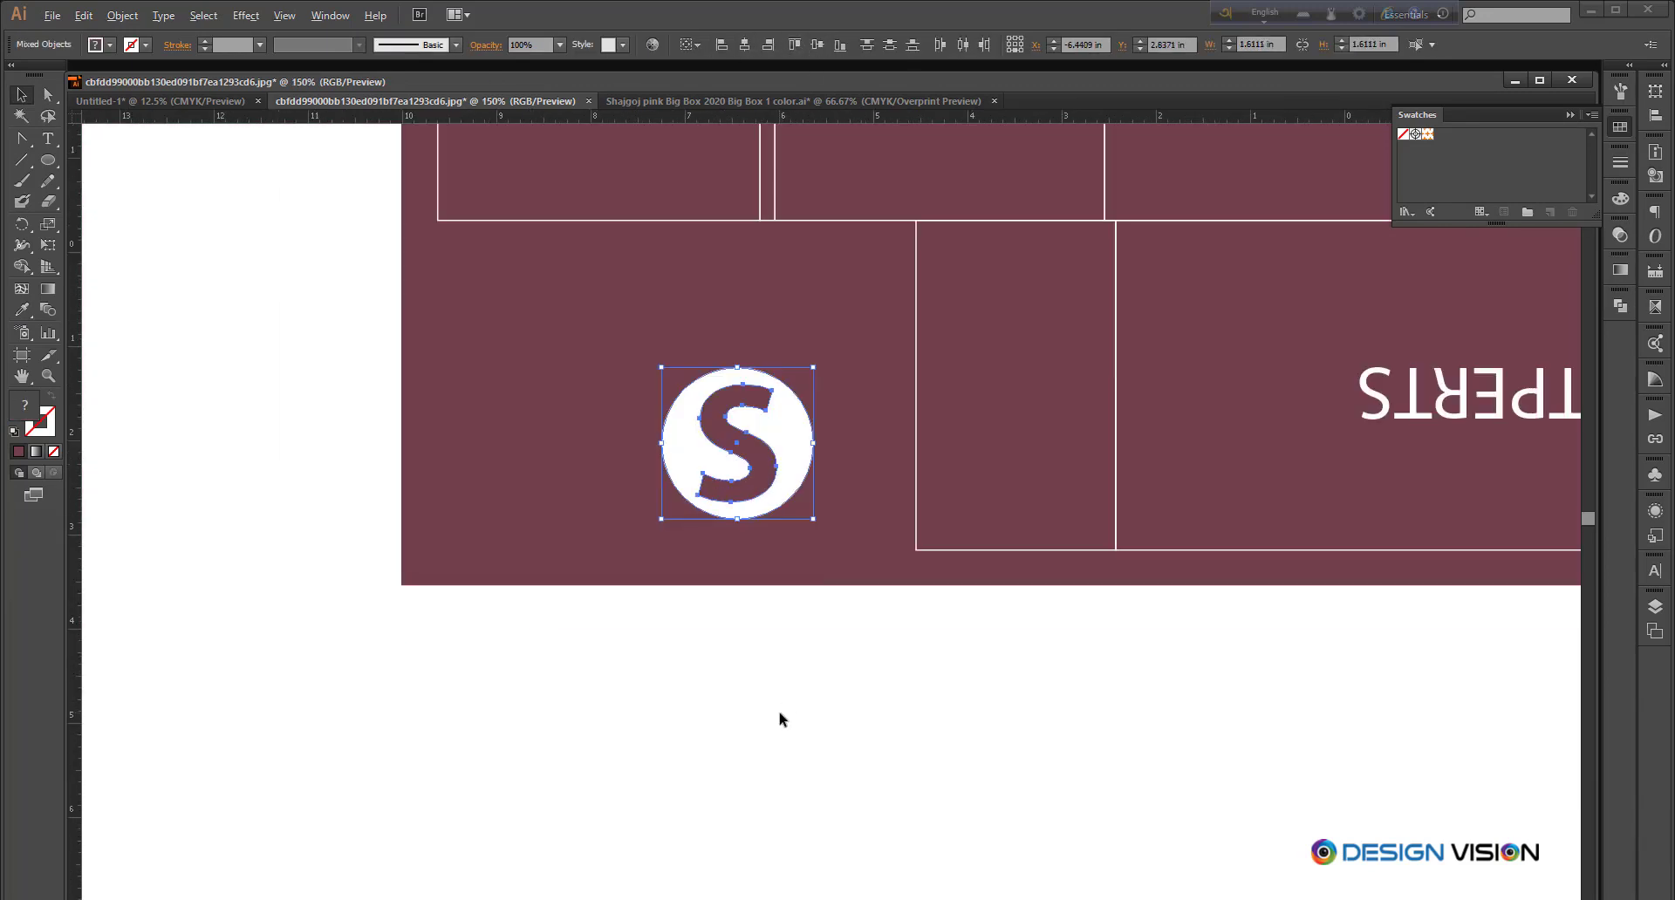
scroll(782, 719, up, 1)
click(837, 751)
drag(839, 439, 869, 530)
click(806, 454)
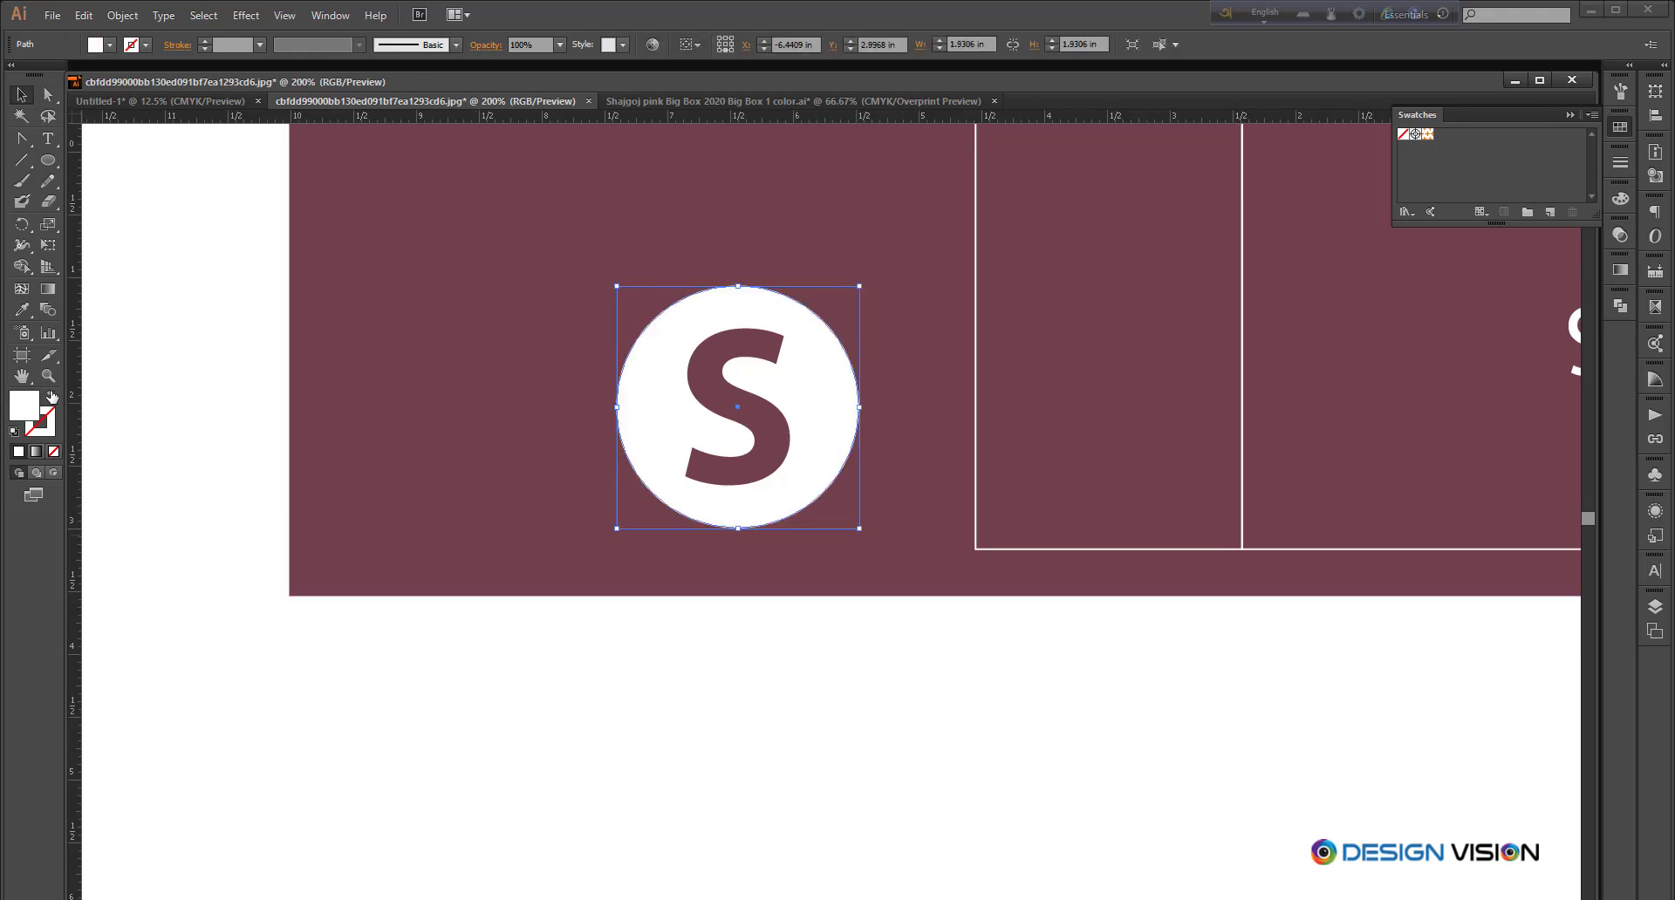
click(51, 397)
click(206, 41)
scroll(935, 658, up, 1)
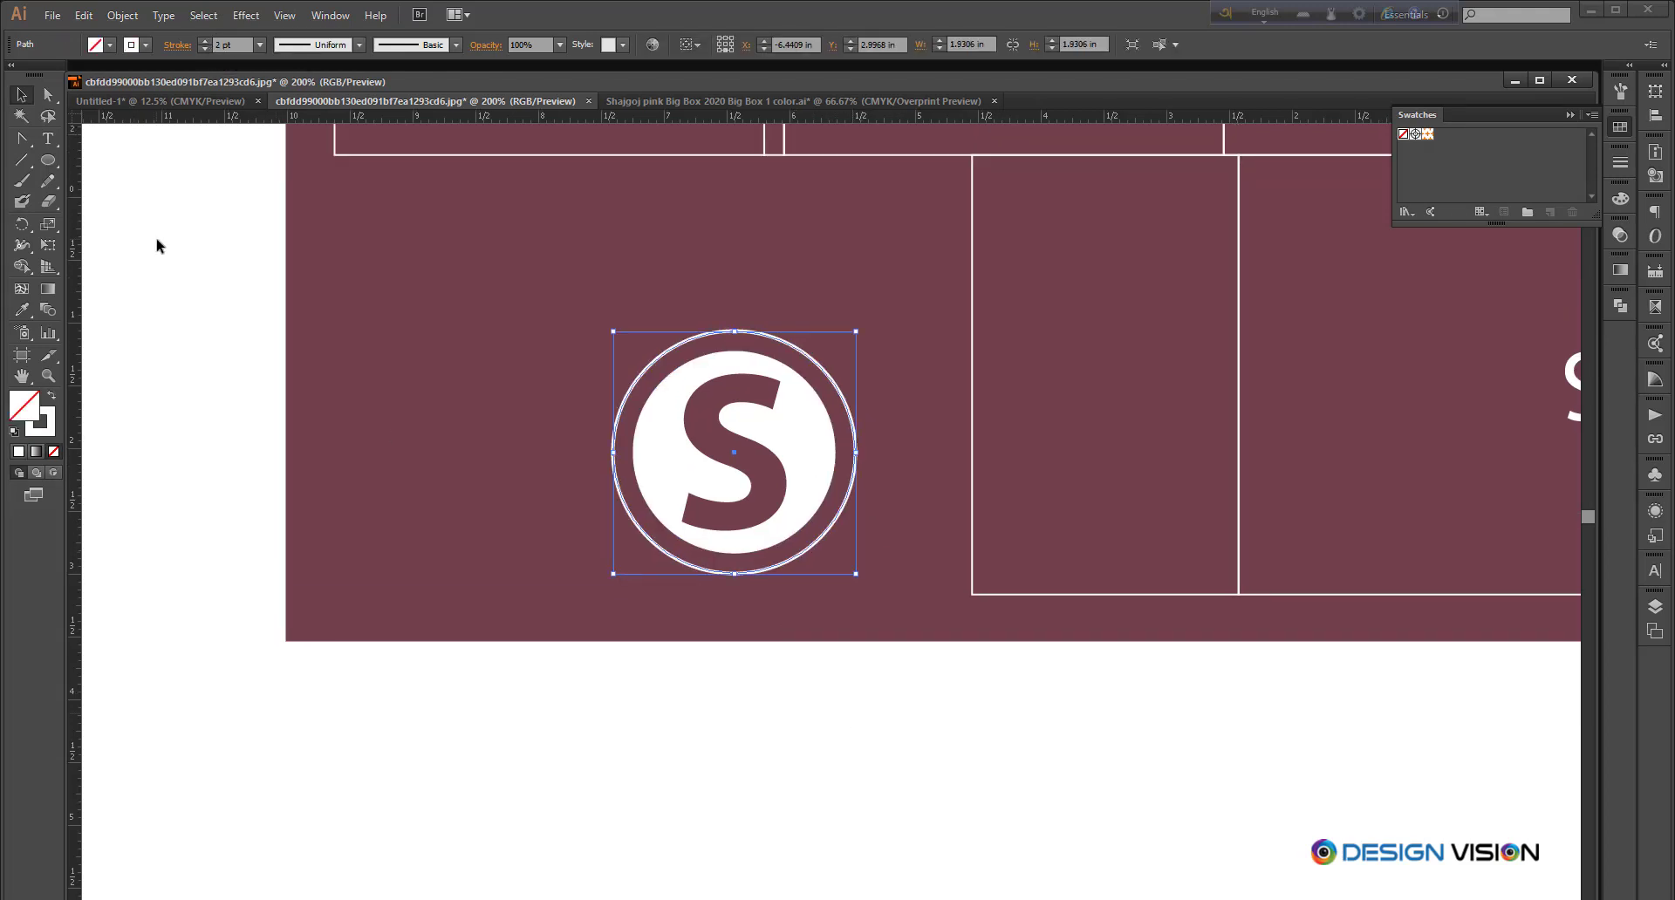
Step: Remove the upper-left and lower-right quarter segments of the ring, leaving two opposite arcs around the circle
click(48, 96)
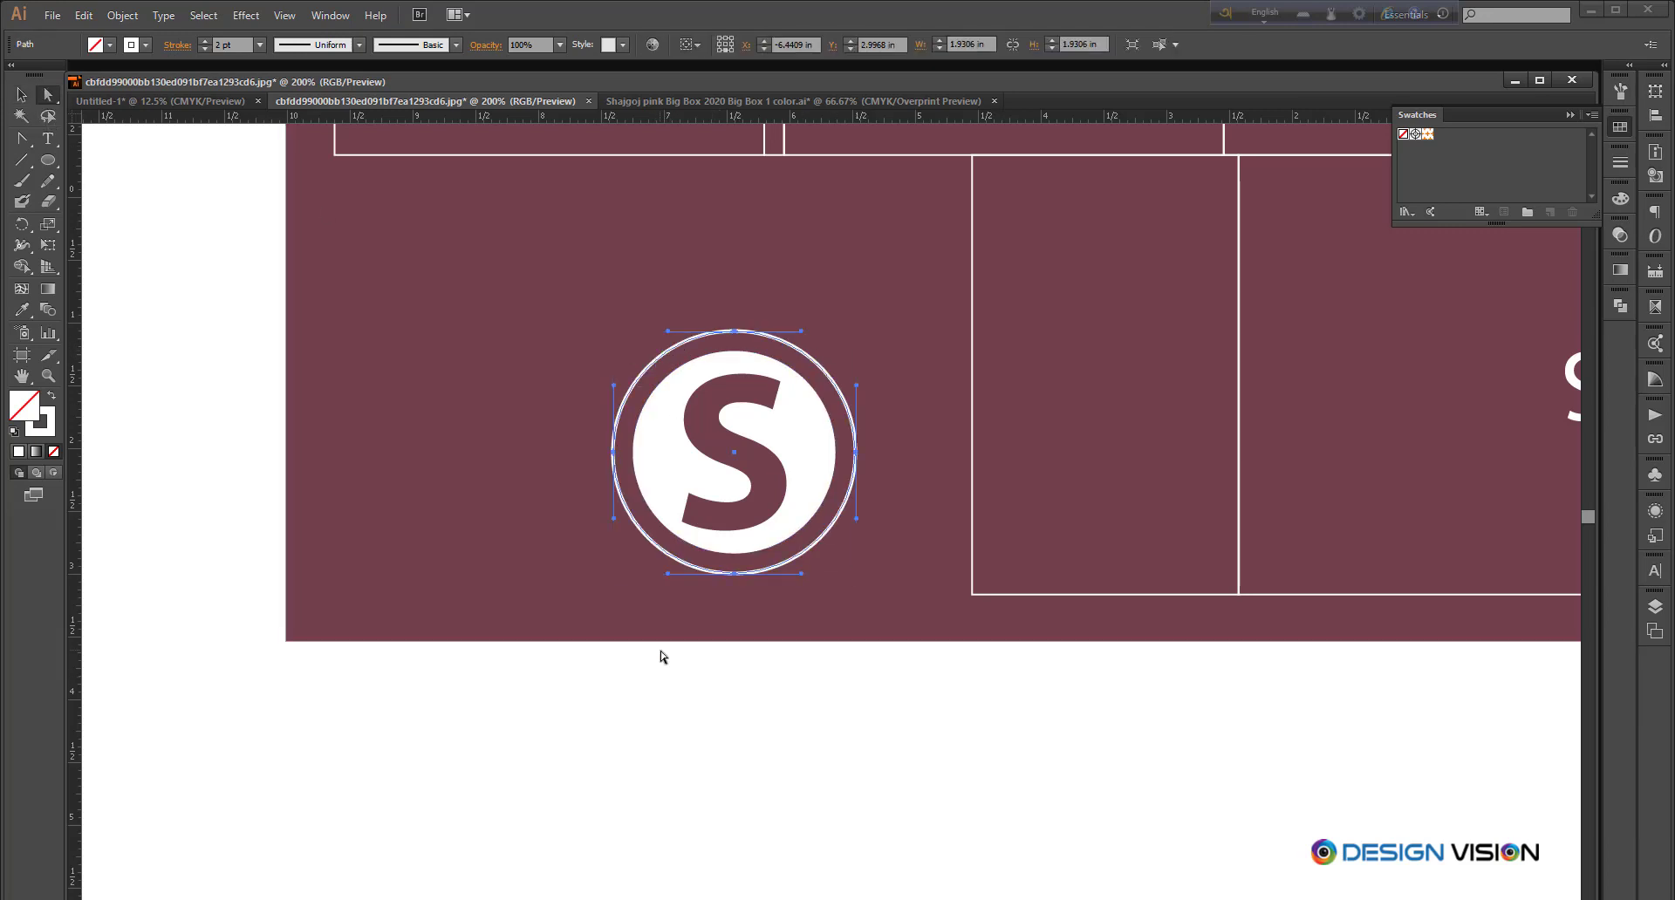
click(614, 689)
key(ctrl+y)
drag(623, 361, 646, 396)
key(Delete)
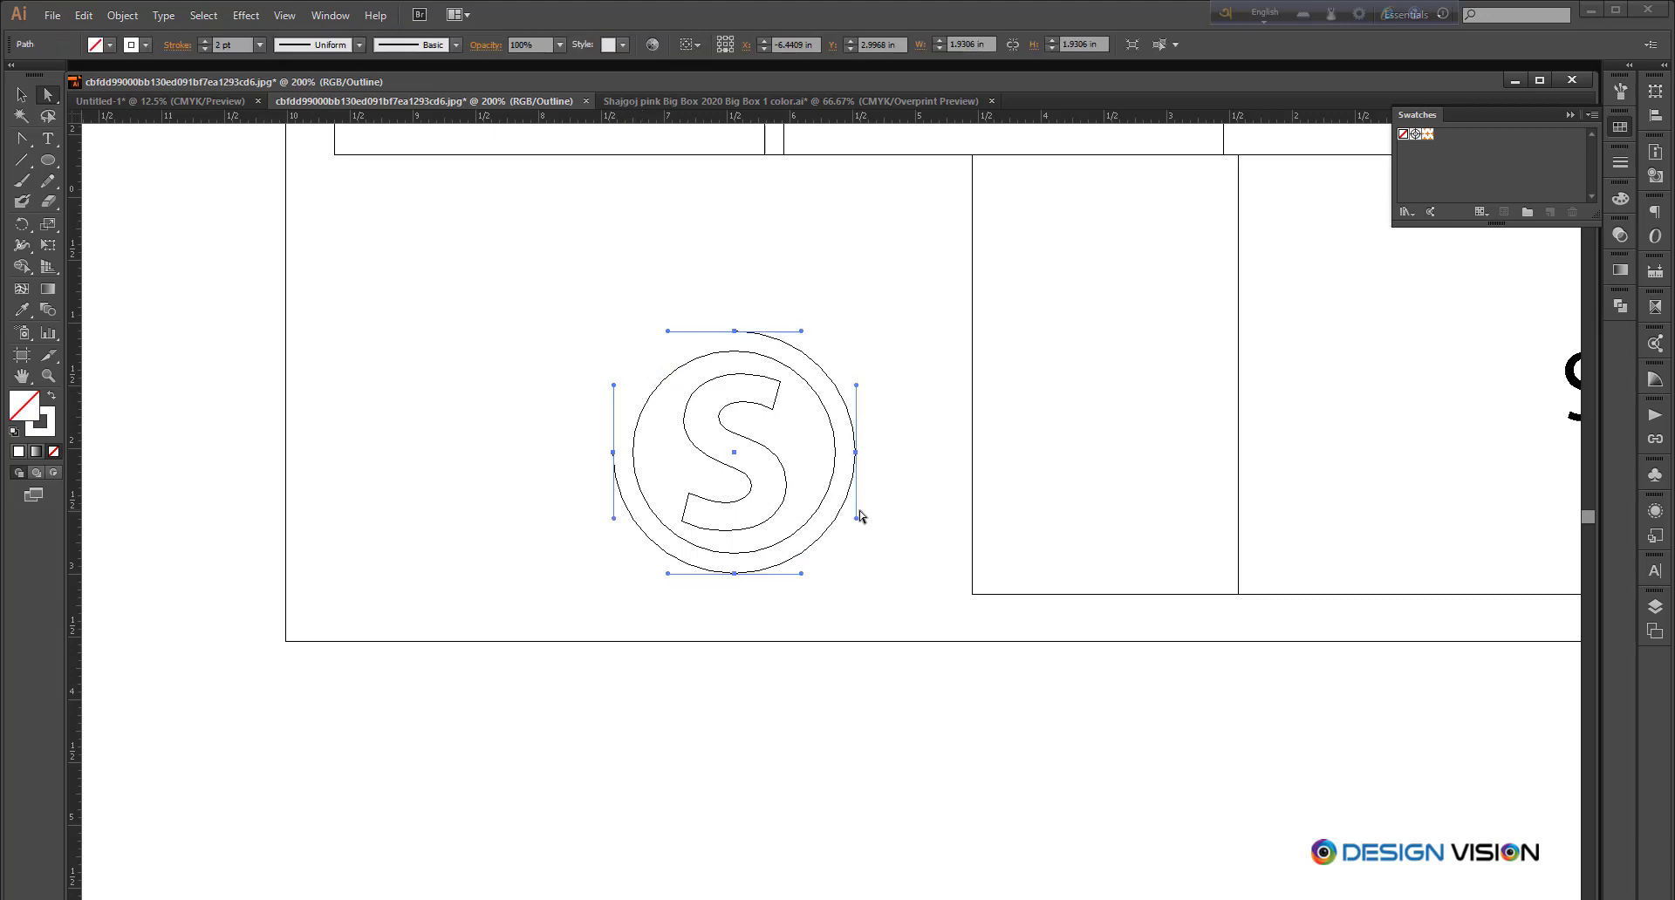
drag(860, 510, 828, 546)
key(Delete)
key(ctrl+y)
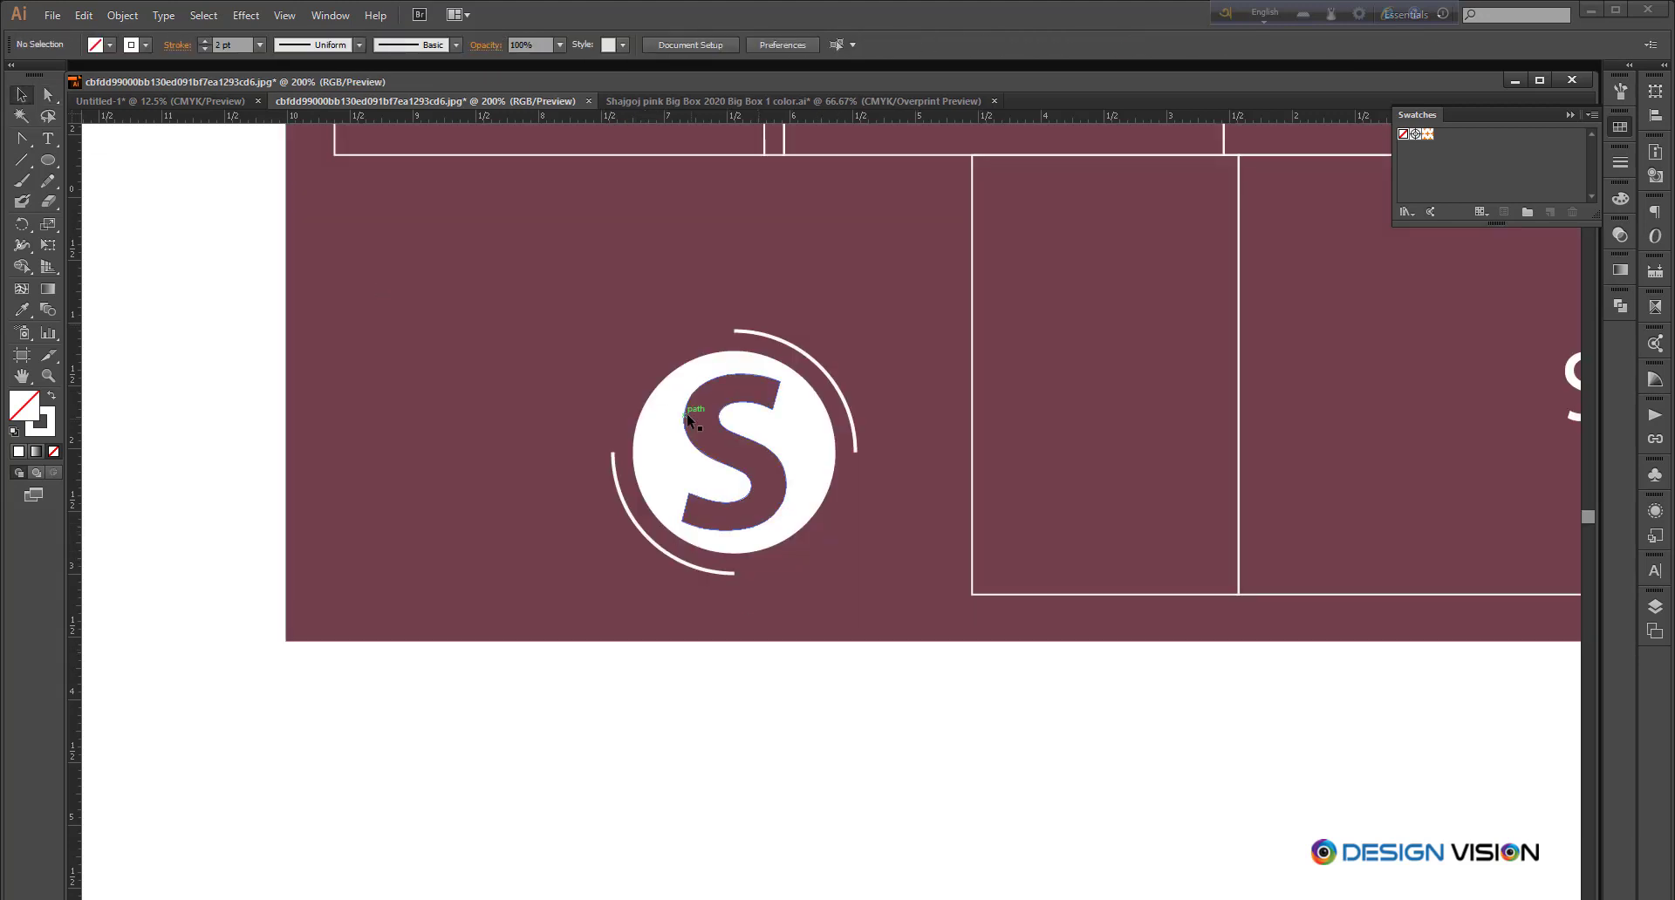
Step: Add an outer concentric ring about 2.29 in wide around the emblem, unfilled with a white 3 pt stroke
click(829, 469)
drag(836, 553, 879, 599)
key(shift+x)
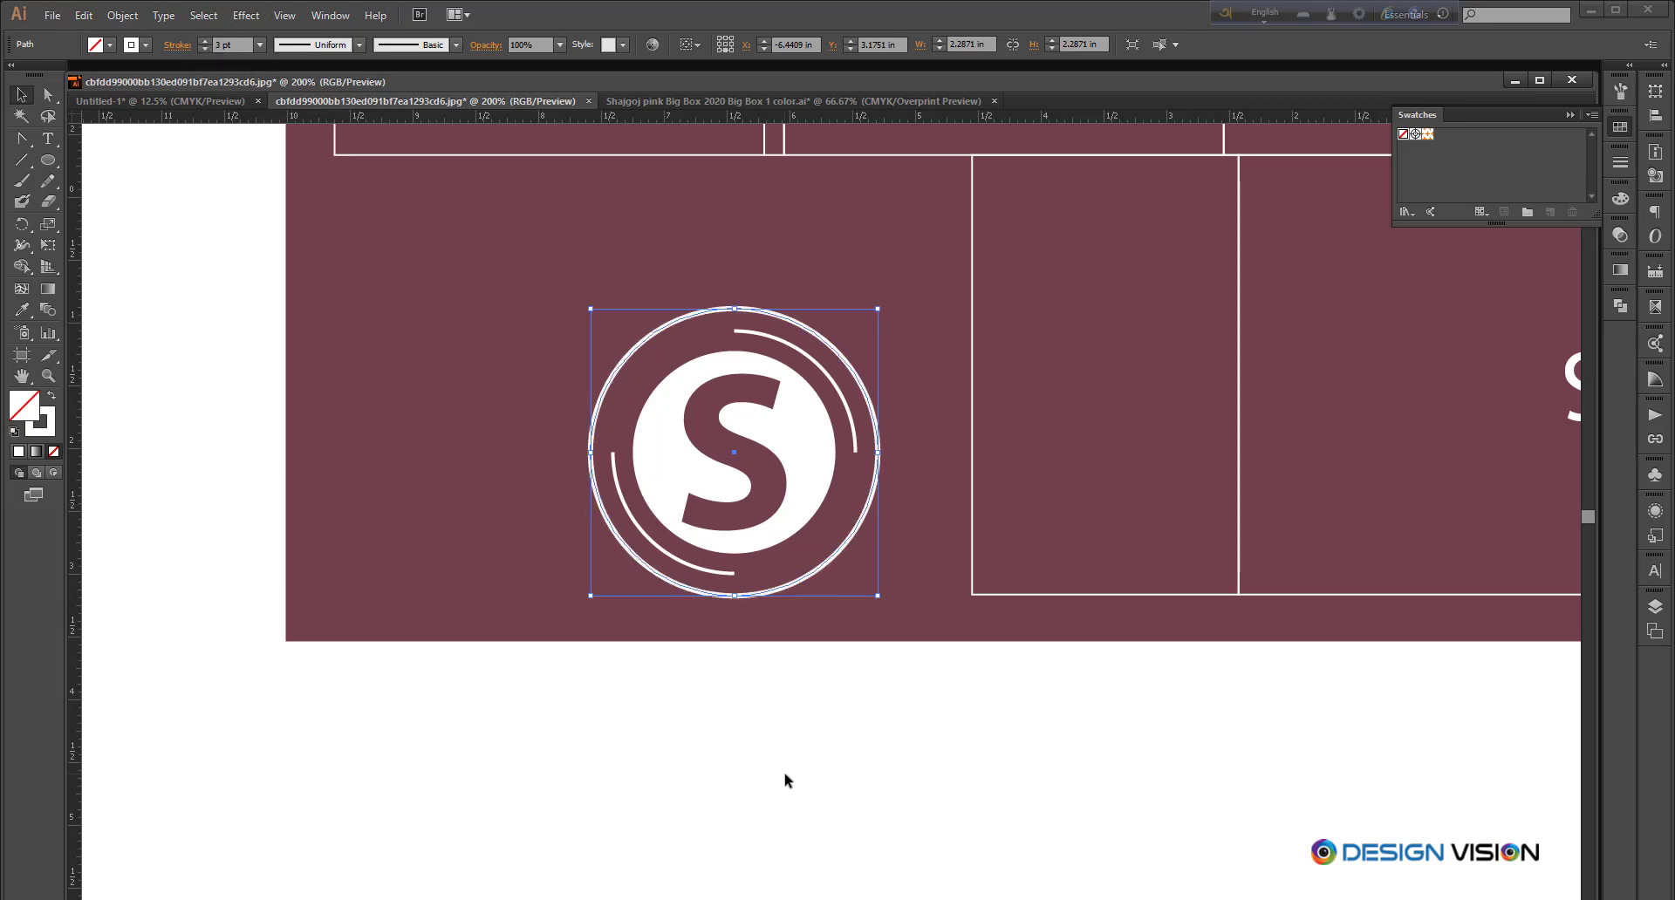
click(785, 777)
Step: Group the letter S, the white circle, the arcs and the outer ring into one emblem
scroll(776, 749, down, 2)
drag(808, 755, 784, 810)
click(748, 665)
shift+click(769, 666)
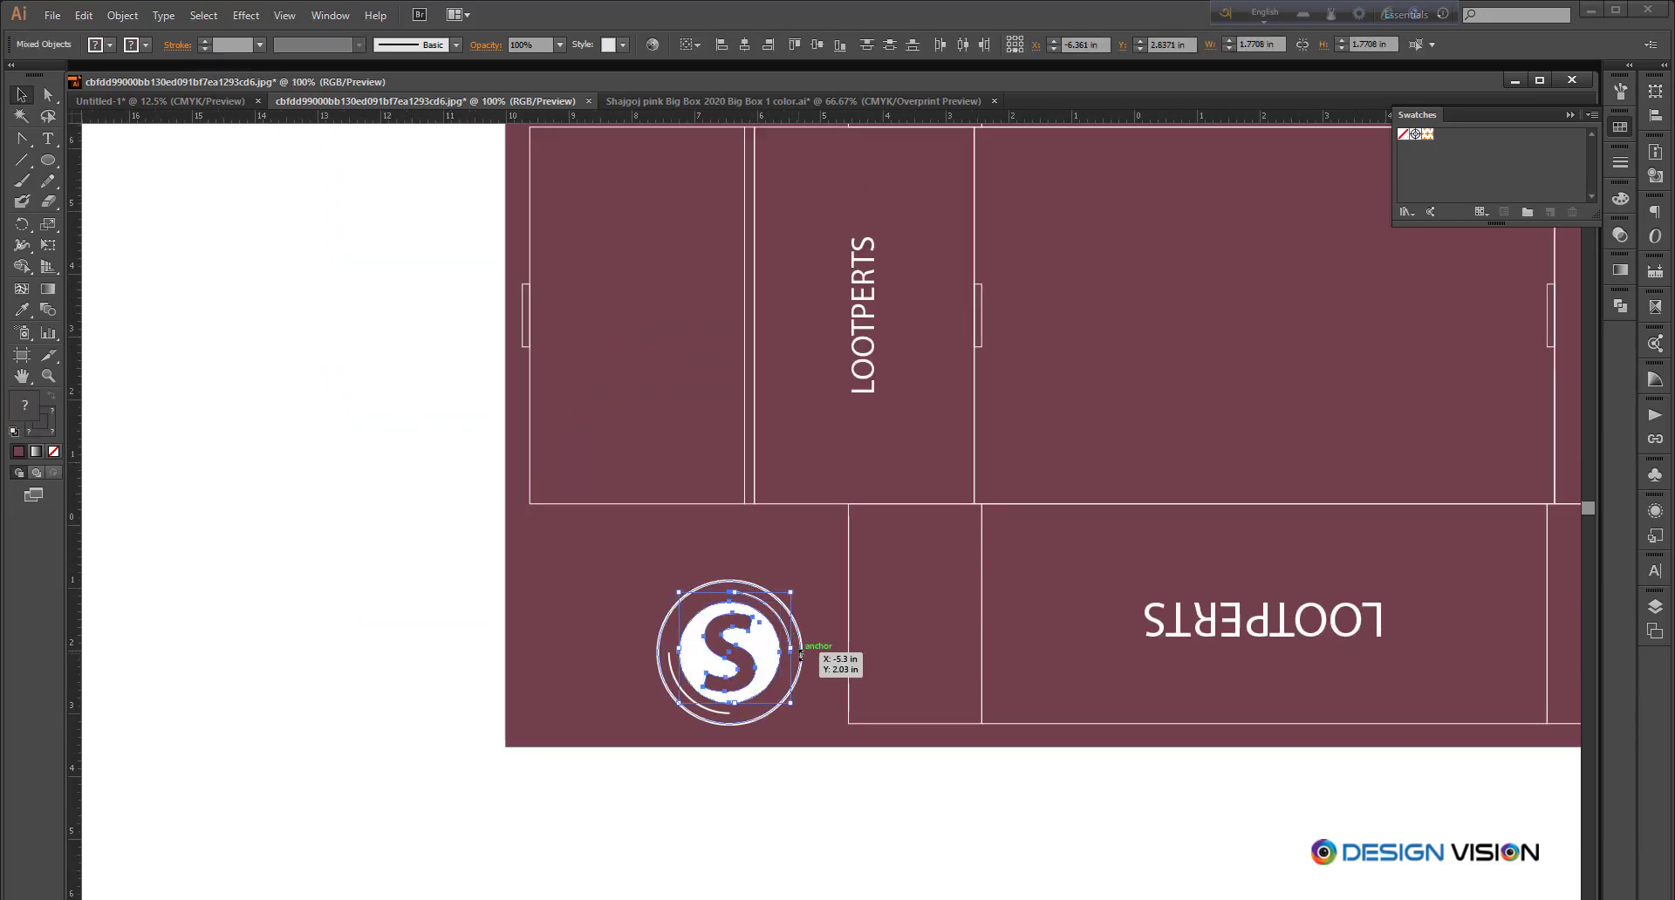
shift+click(702, 723)
key(ctrl+g)
scroll(650, 744, down, 1)
click(655, 750)
drag(655, 748, 646, 761)
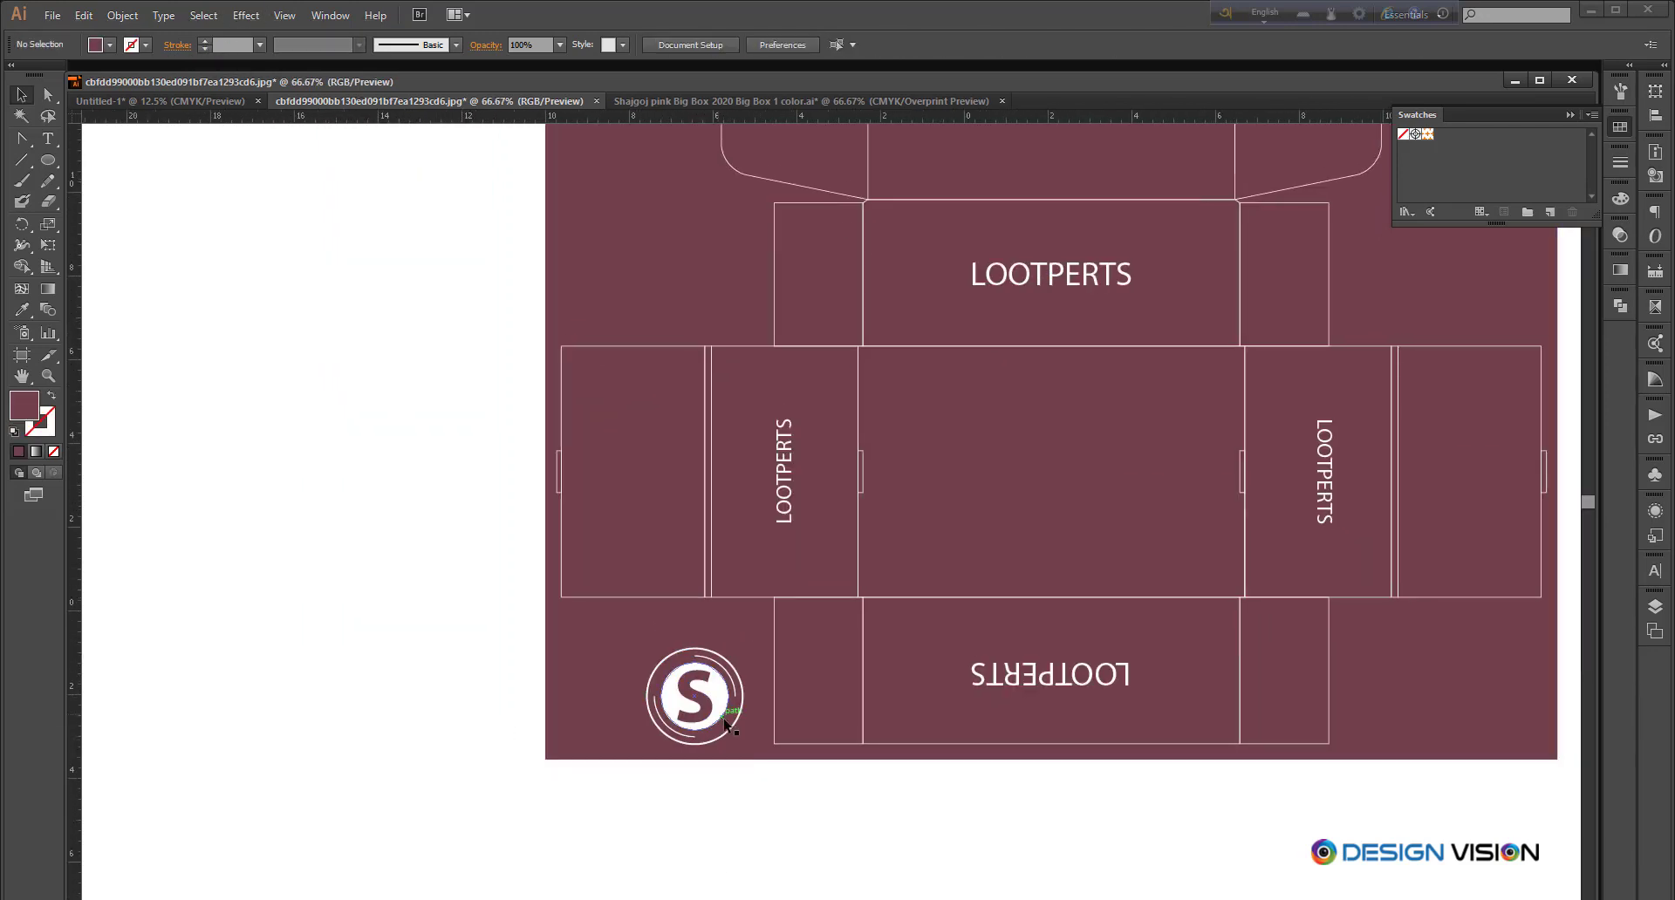
Step: Move the emblem onto the left LOOTPERTS side panel and expand its fill and stroke
drag(721, 710, 828, 422)
scroll(856, 332, up, 2)
key(ctrl+z)
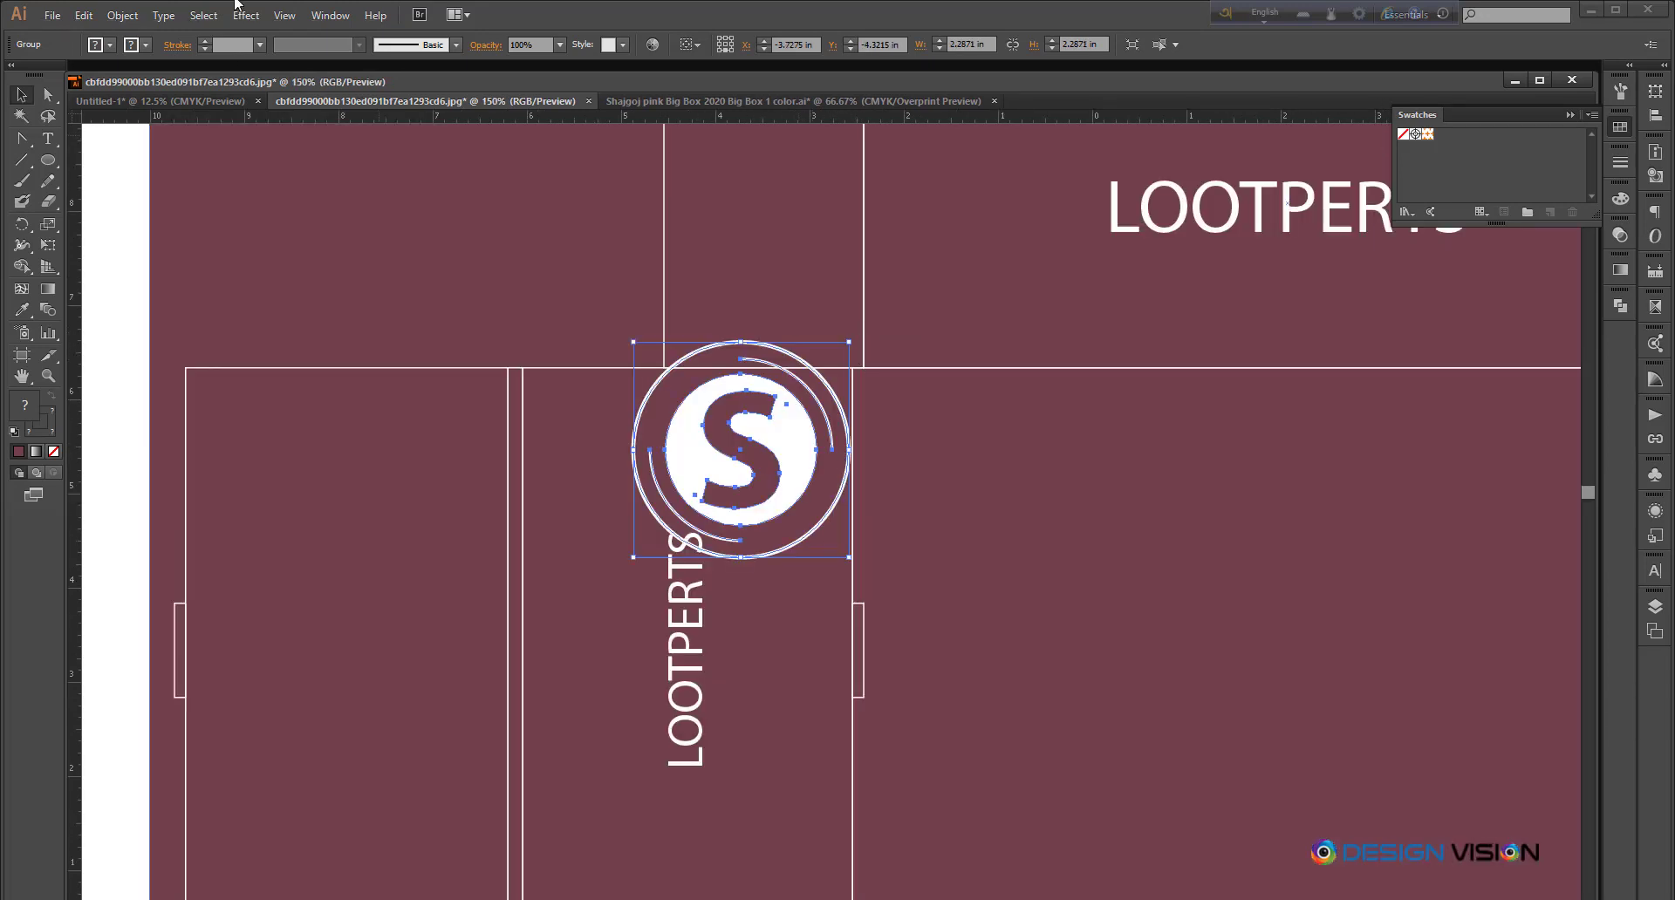
click(84, 14)
click(123, 15)
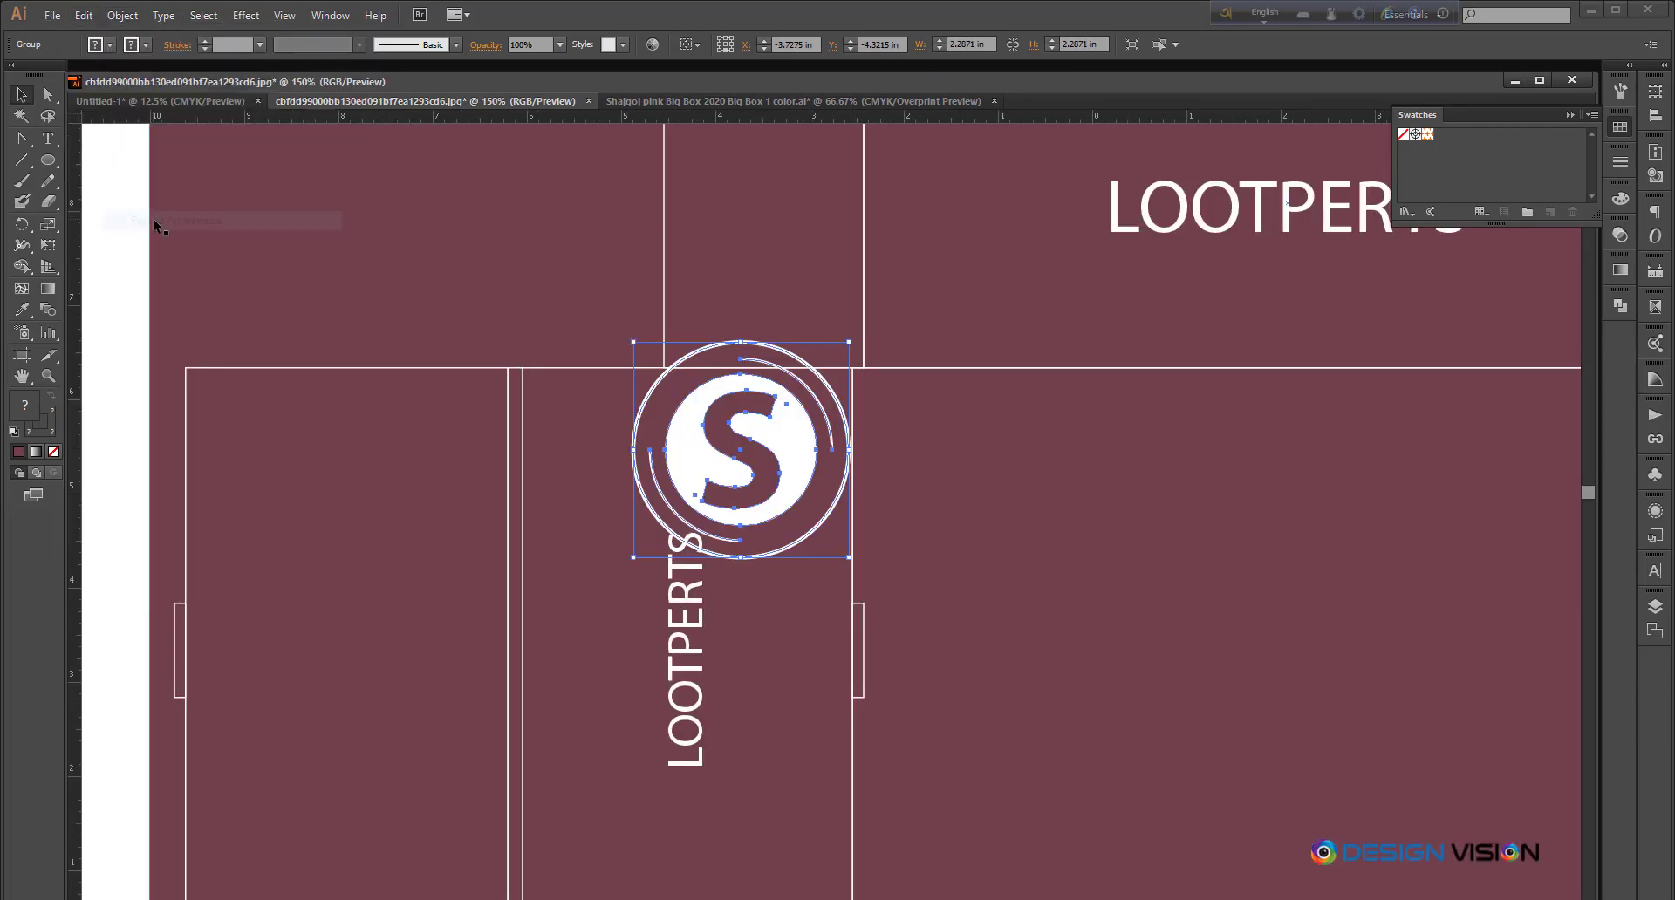
click(122, 15)
click(152, 201)
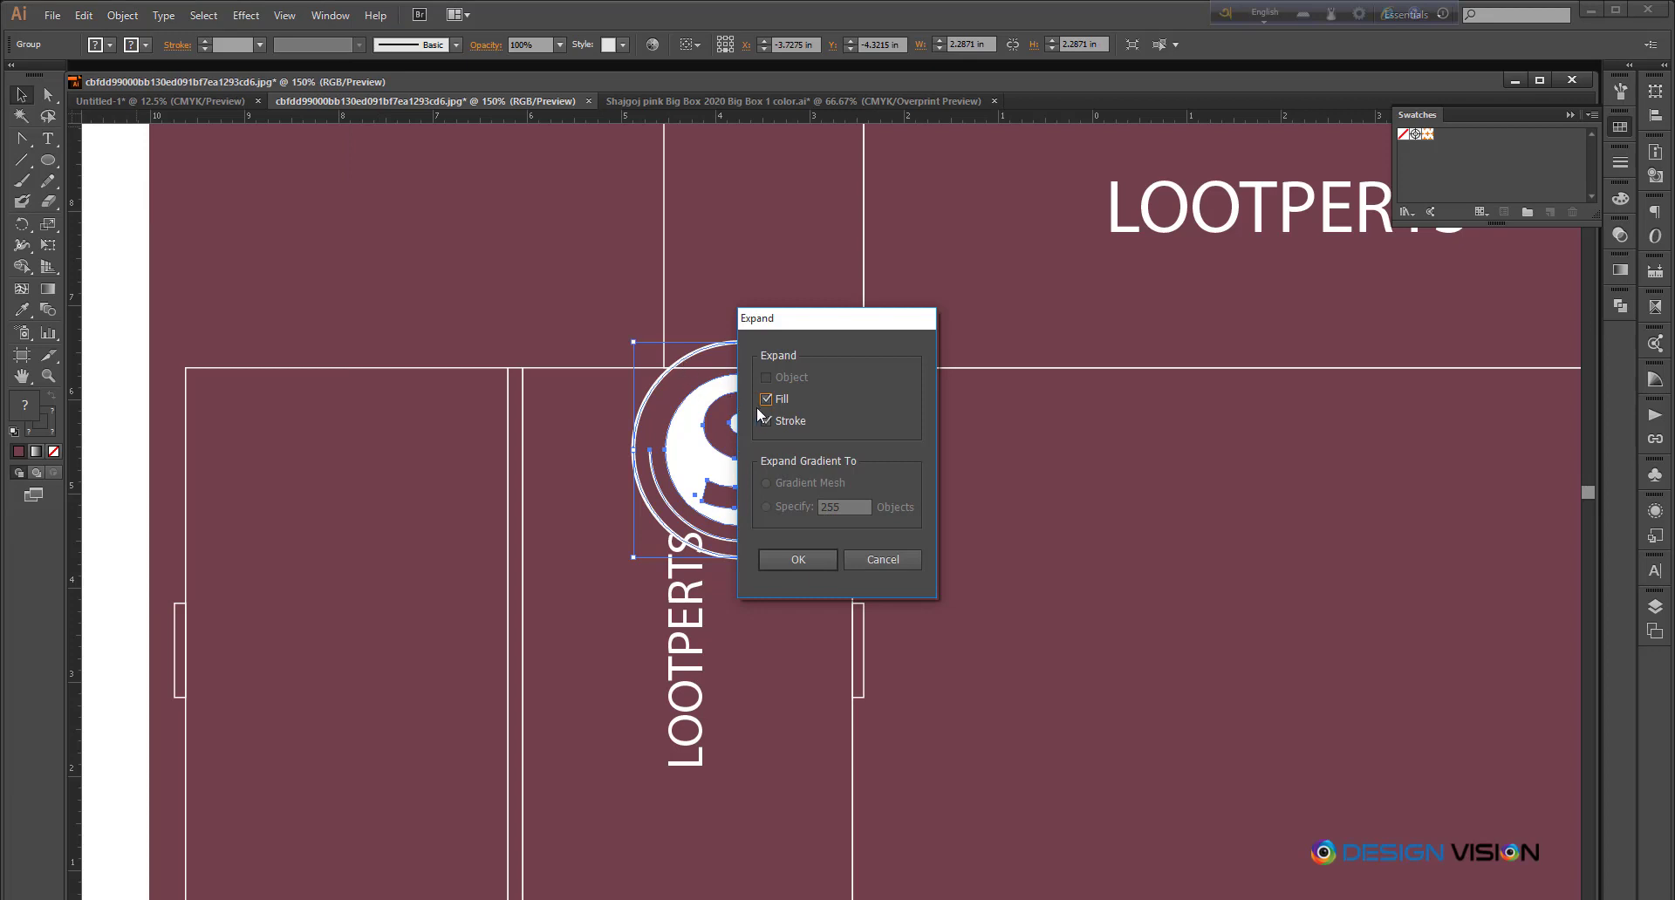
click(798, 559)
Step: Rotate the emblem a quarter turn, shrink it to about 0.72 in and place it in the left side panel's upper-right corner
drag(851, 341, 846, 471)
scroll(765, 419, up, 1)
scroll(842, 434, down, 3)
click(434, 375)
scroll(859, 440, up, 2)
click(794, 422)
scroll(792, 461, down, 2)
click(344, 485)
drag(459, 512, 370, 506)
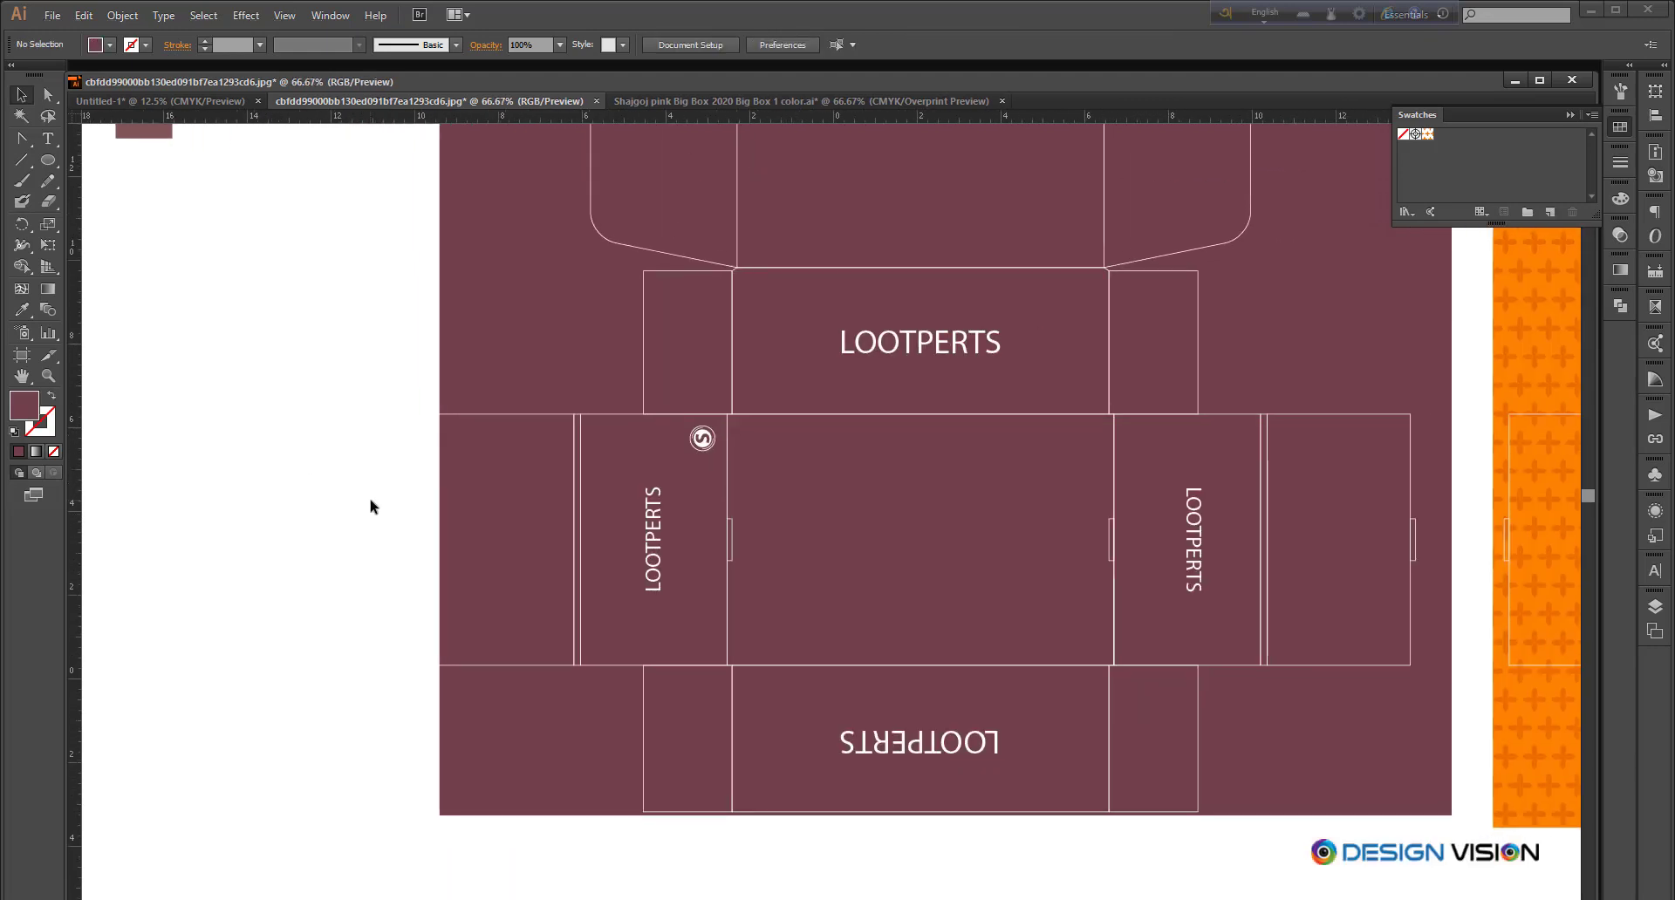
scroll(701, 457, up, 3)
click(704, 406)
scroll(674, 449, down, 1)
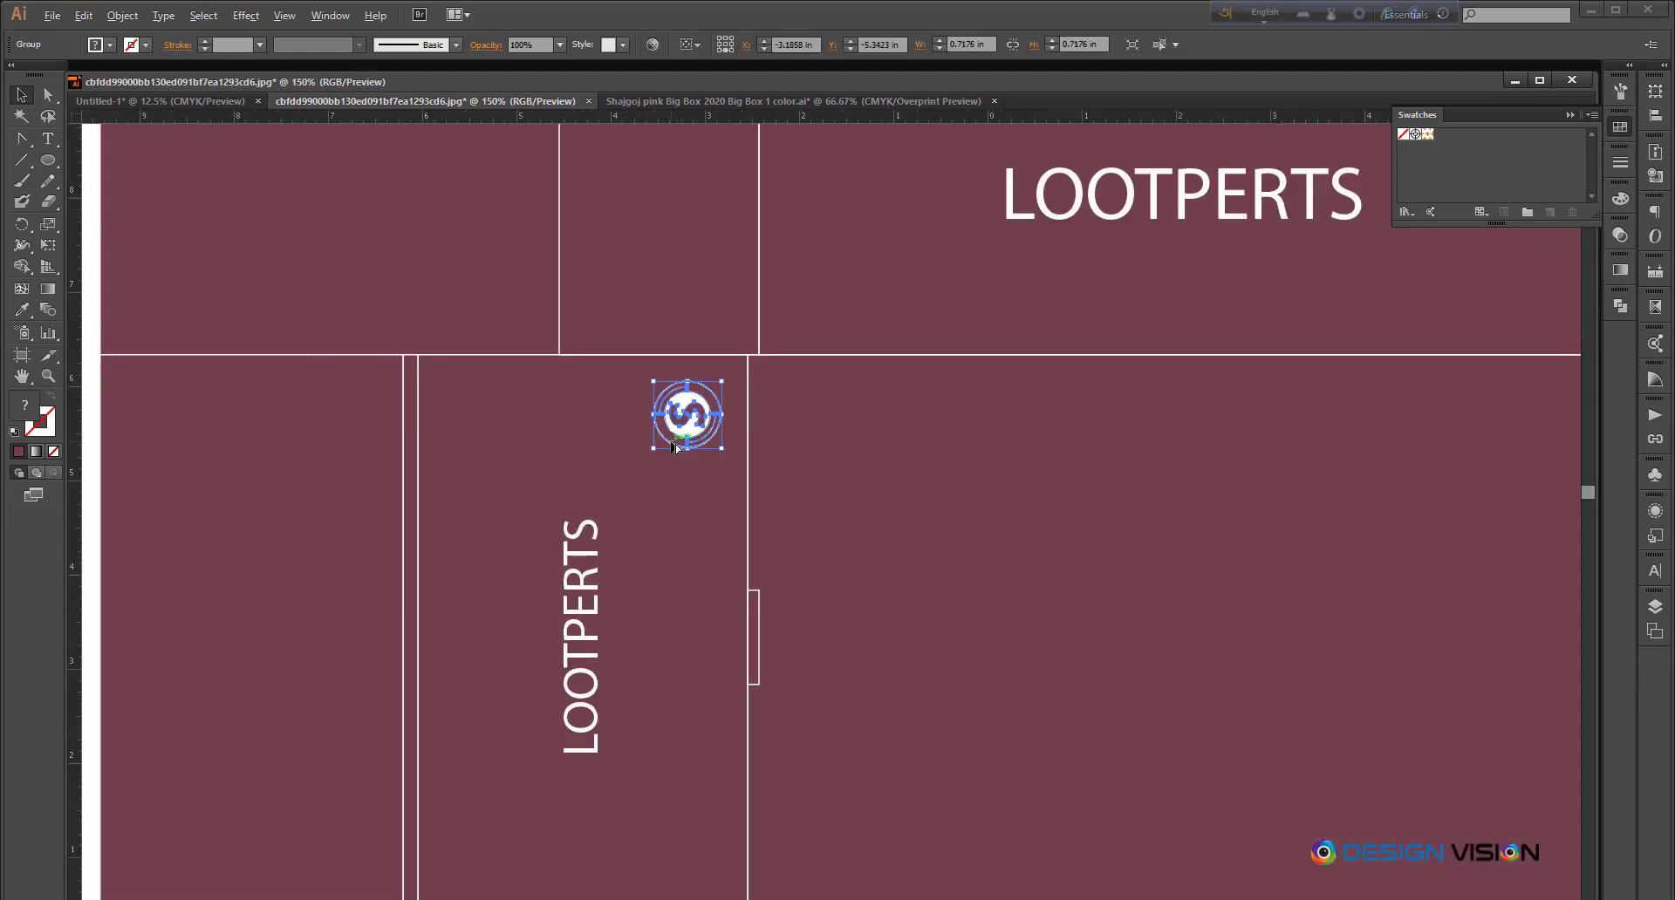
scroll(674, 447, down, 1)
click(572, 609)
Step: Place a copy of the emblem, turned 180 degrees, in the lower-left corner of the right LOOTPERTS side panel
scroll(572, 609, down, 2)
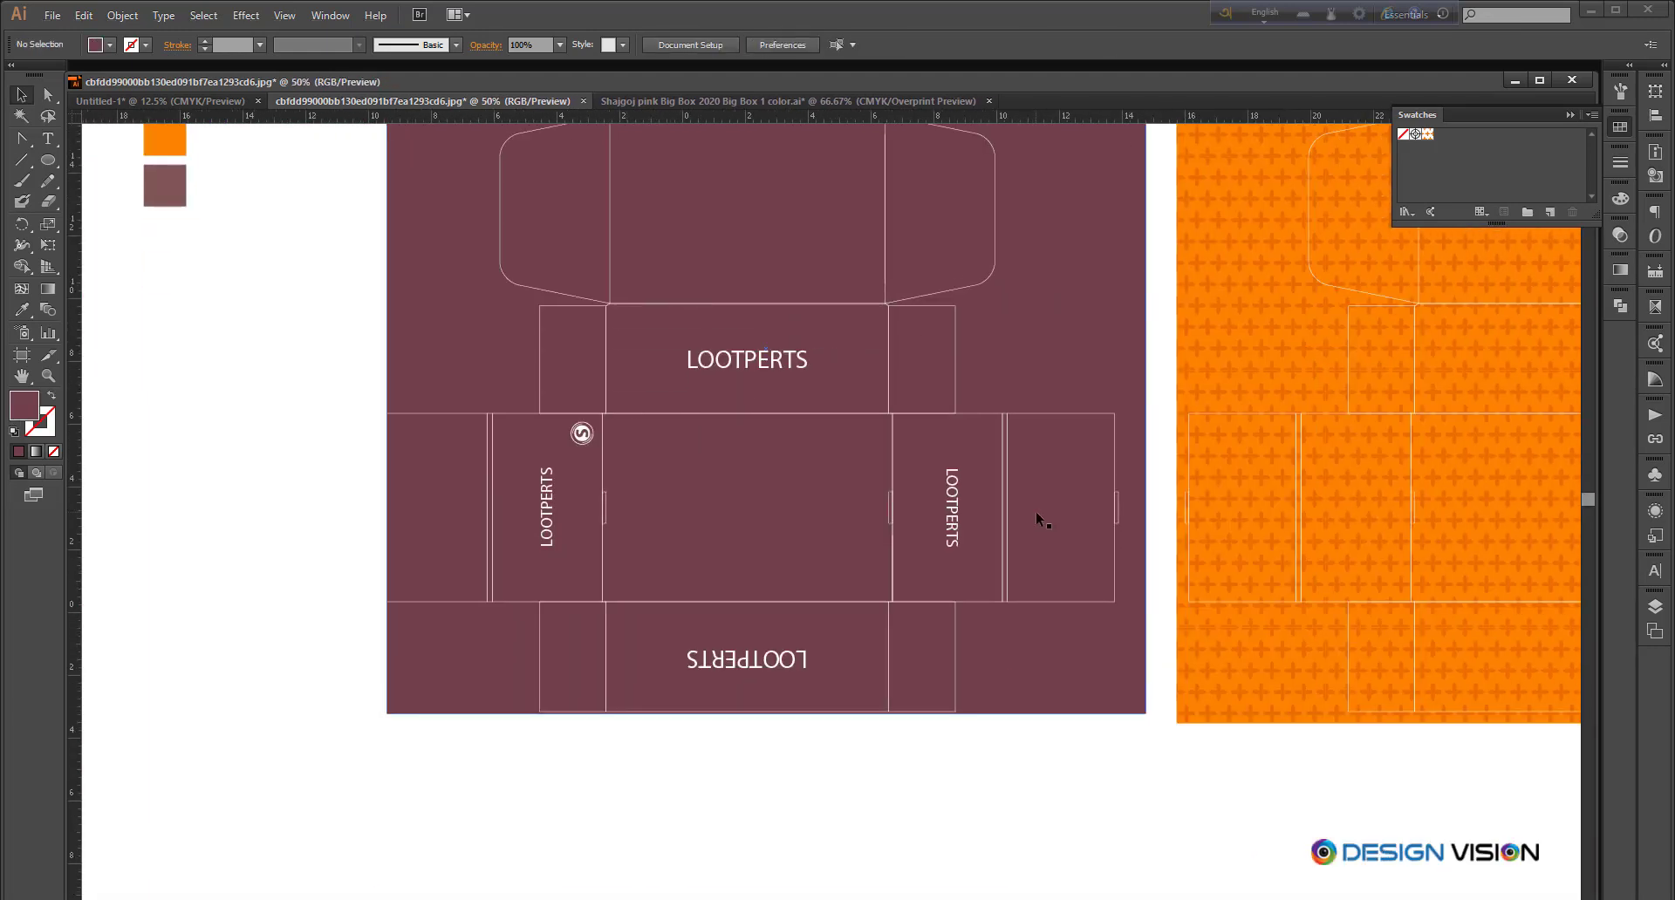
scroll(1029, 609, up, 1)
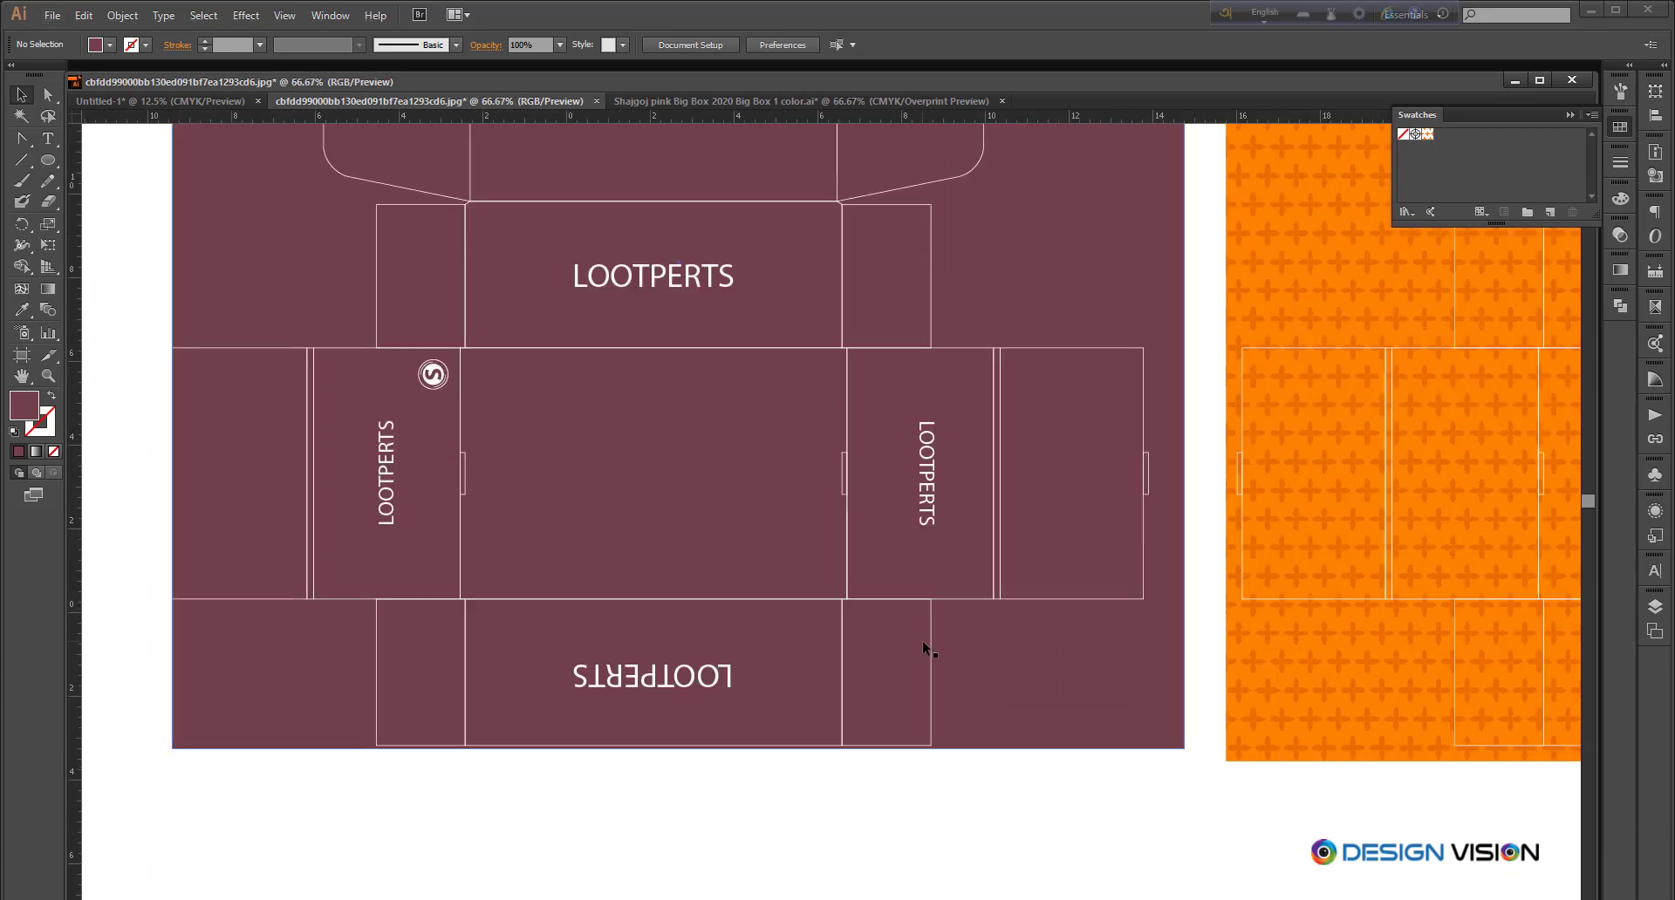
drag(433, 379, 881, 588)
scroll(887, 590, up, 1)
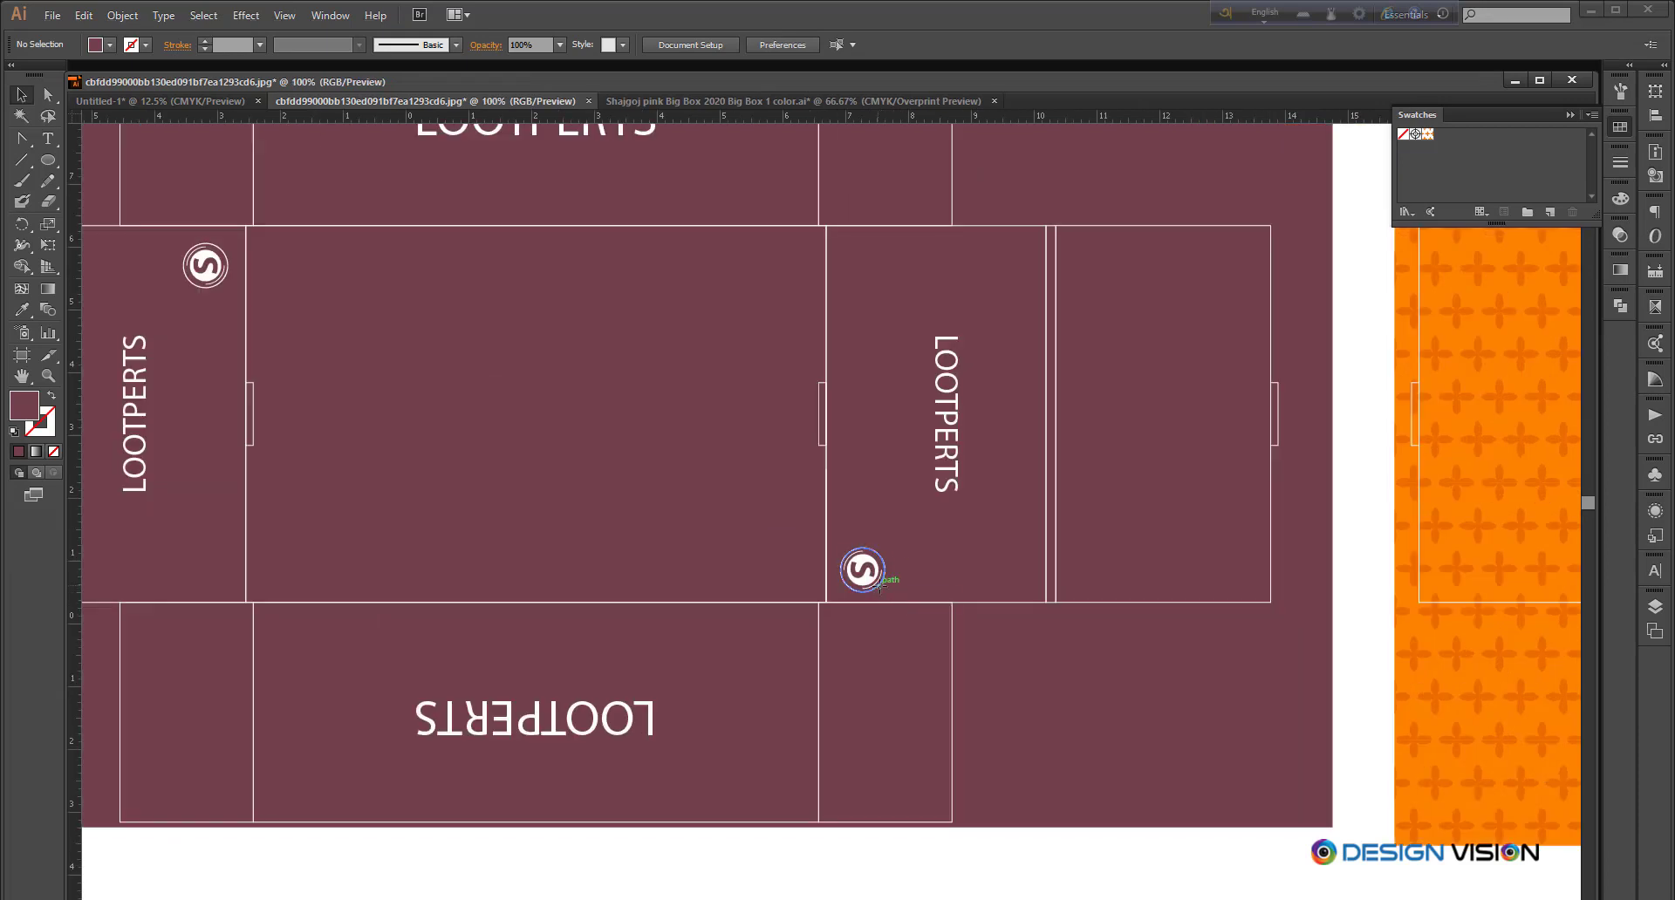
scroll(905, 628, down, 3)
drag(937, 754, 755, 776)
drag(633, 807, 655, 806)
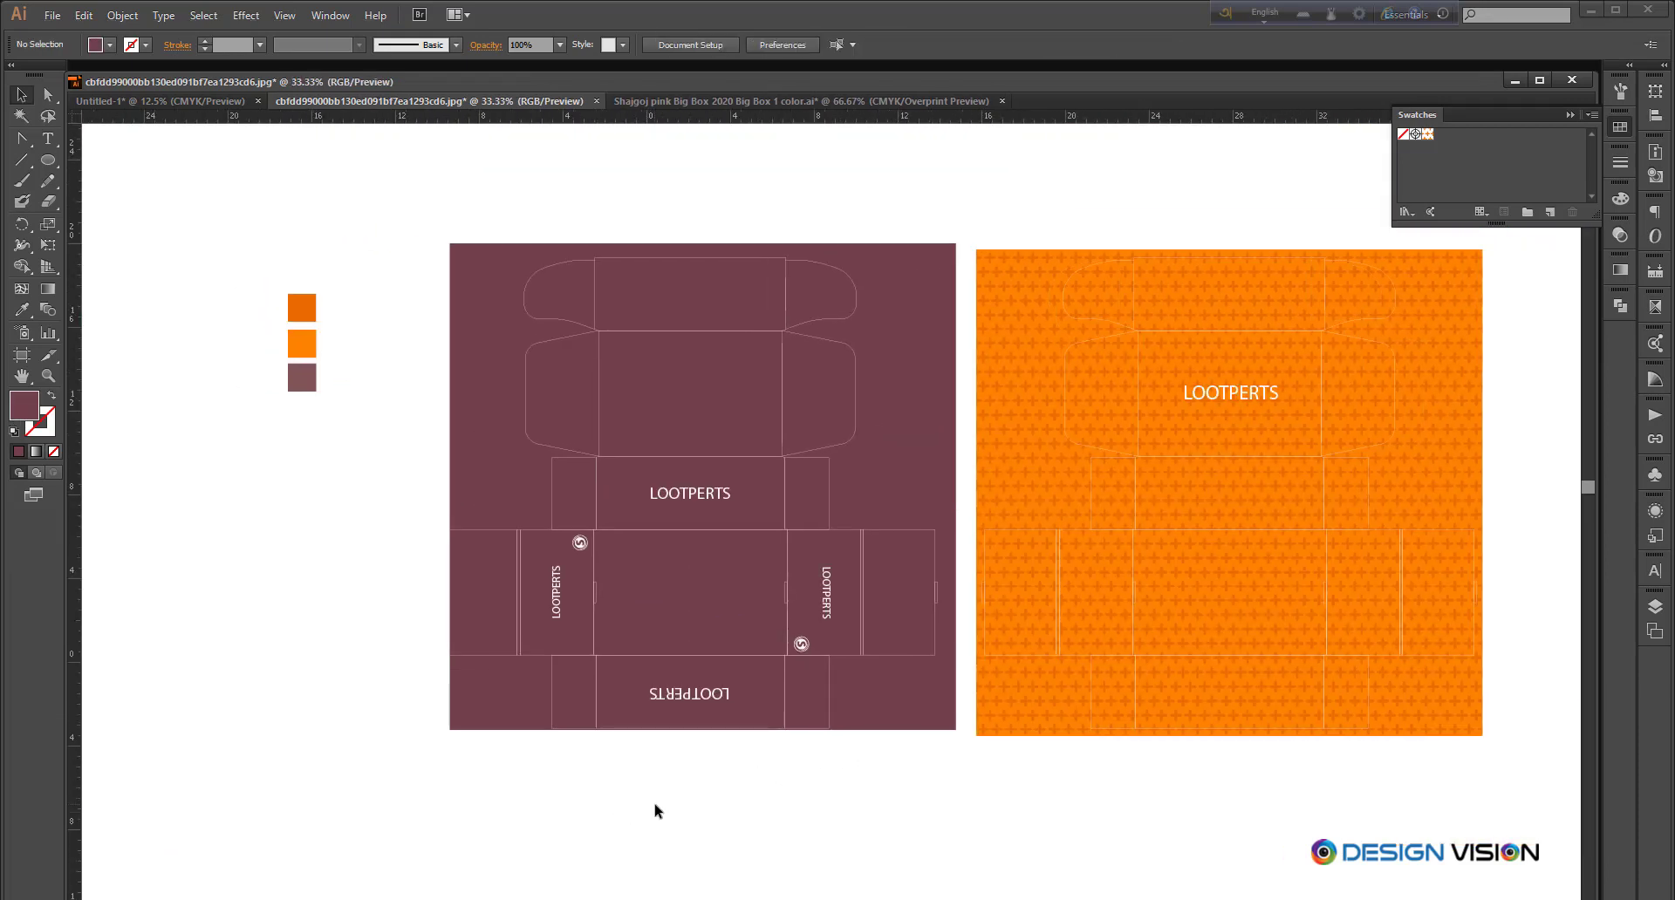
Step: Add the bold text "Box Review" over the lower-left area of the mauve dieline
scroll(658, 806, up, 2)
scroll(647, 793, down, 1)
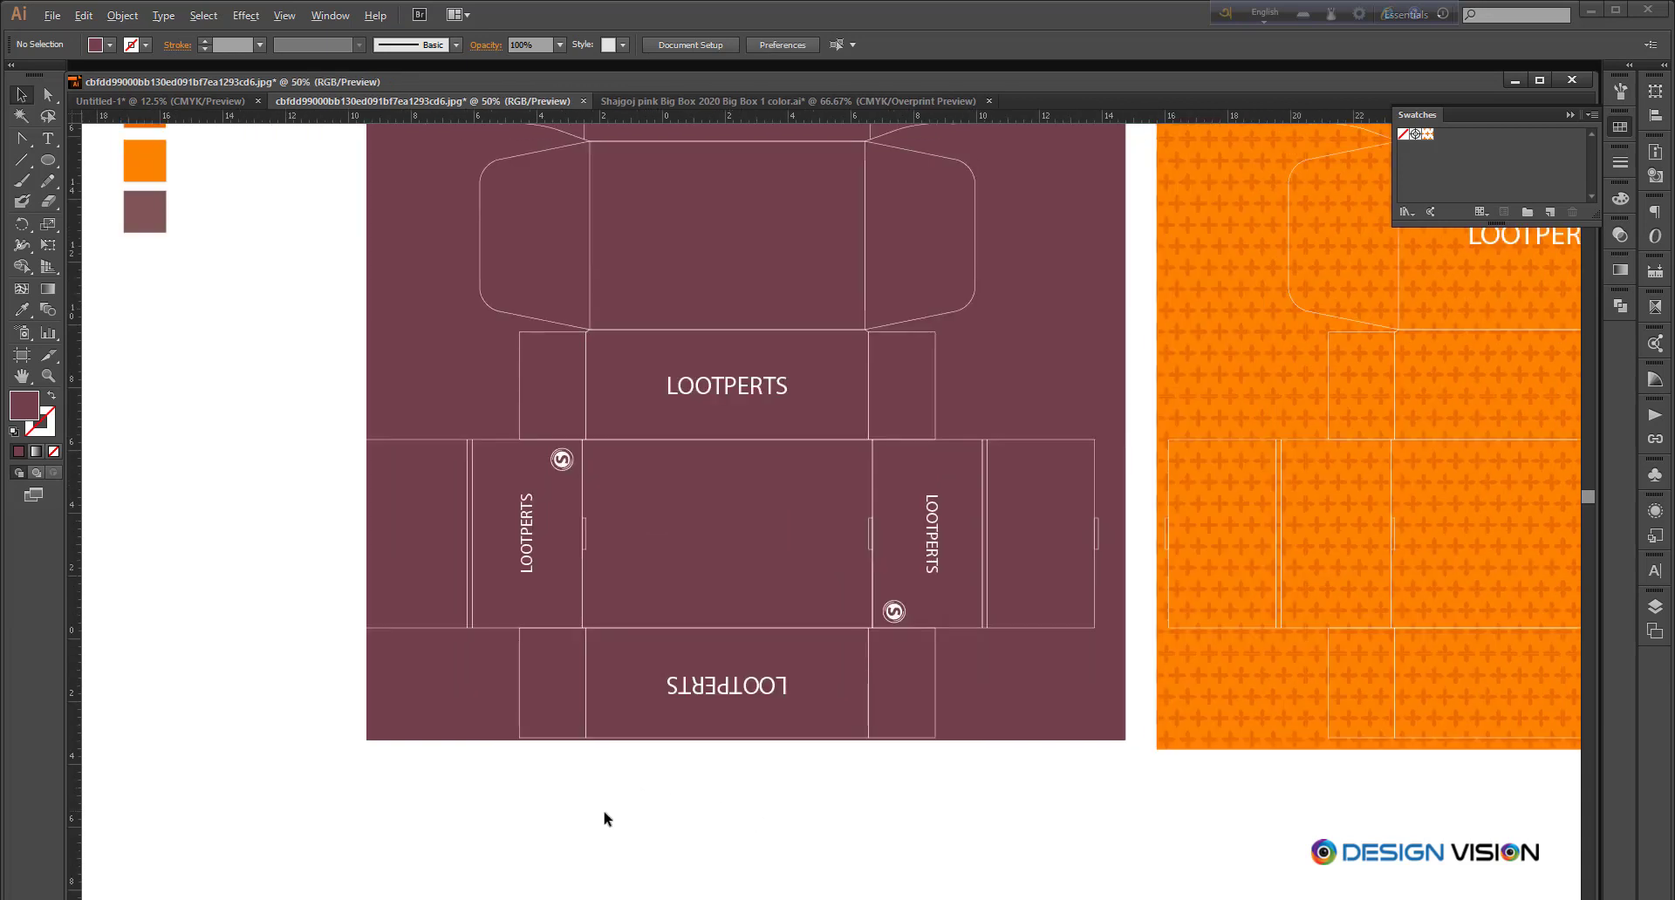
scroll(604, 818, up, 2)
drag(680, 810, 721, 865)
click(48, 138)
scroll(620, 654, down, 1)
scroll(615, 593, up, 2)
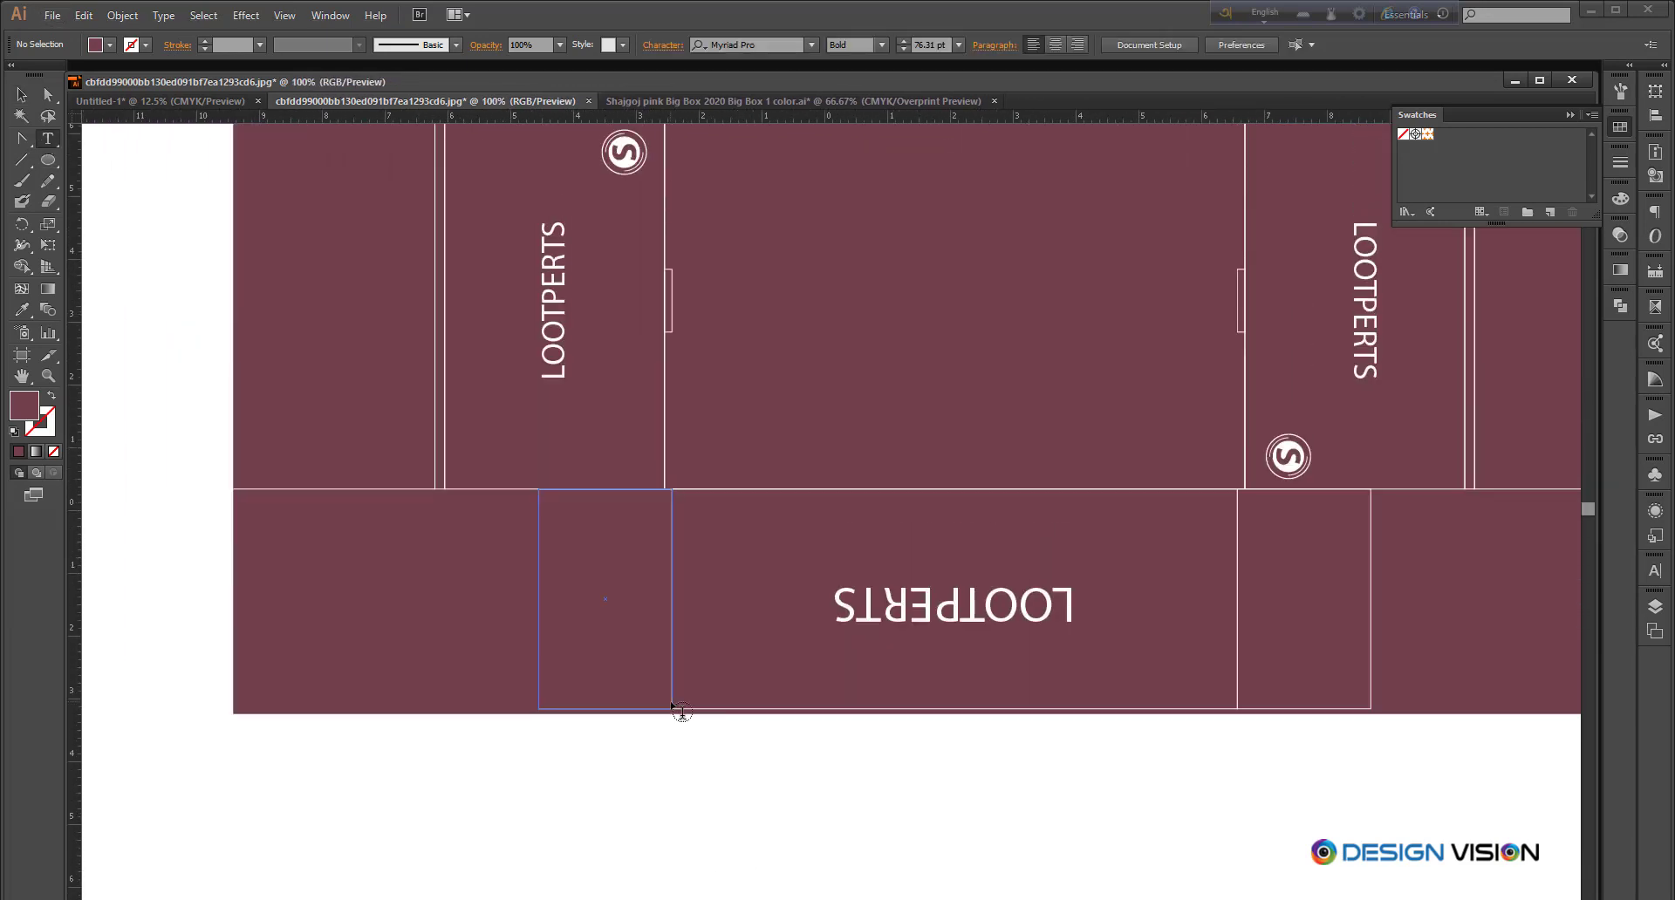
scroll(682, 710, up, 1)
click(437, 700)
text(bOX)
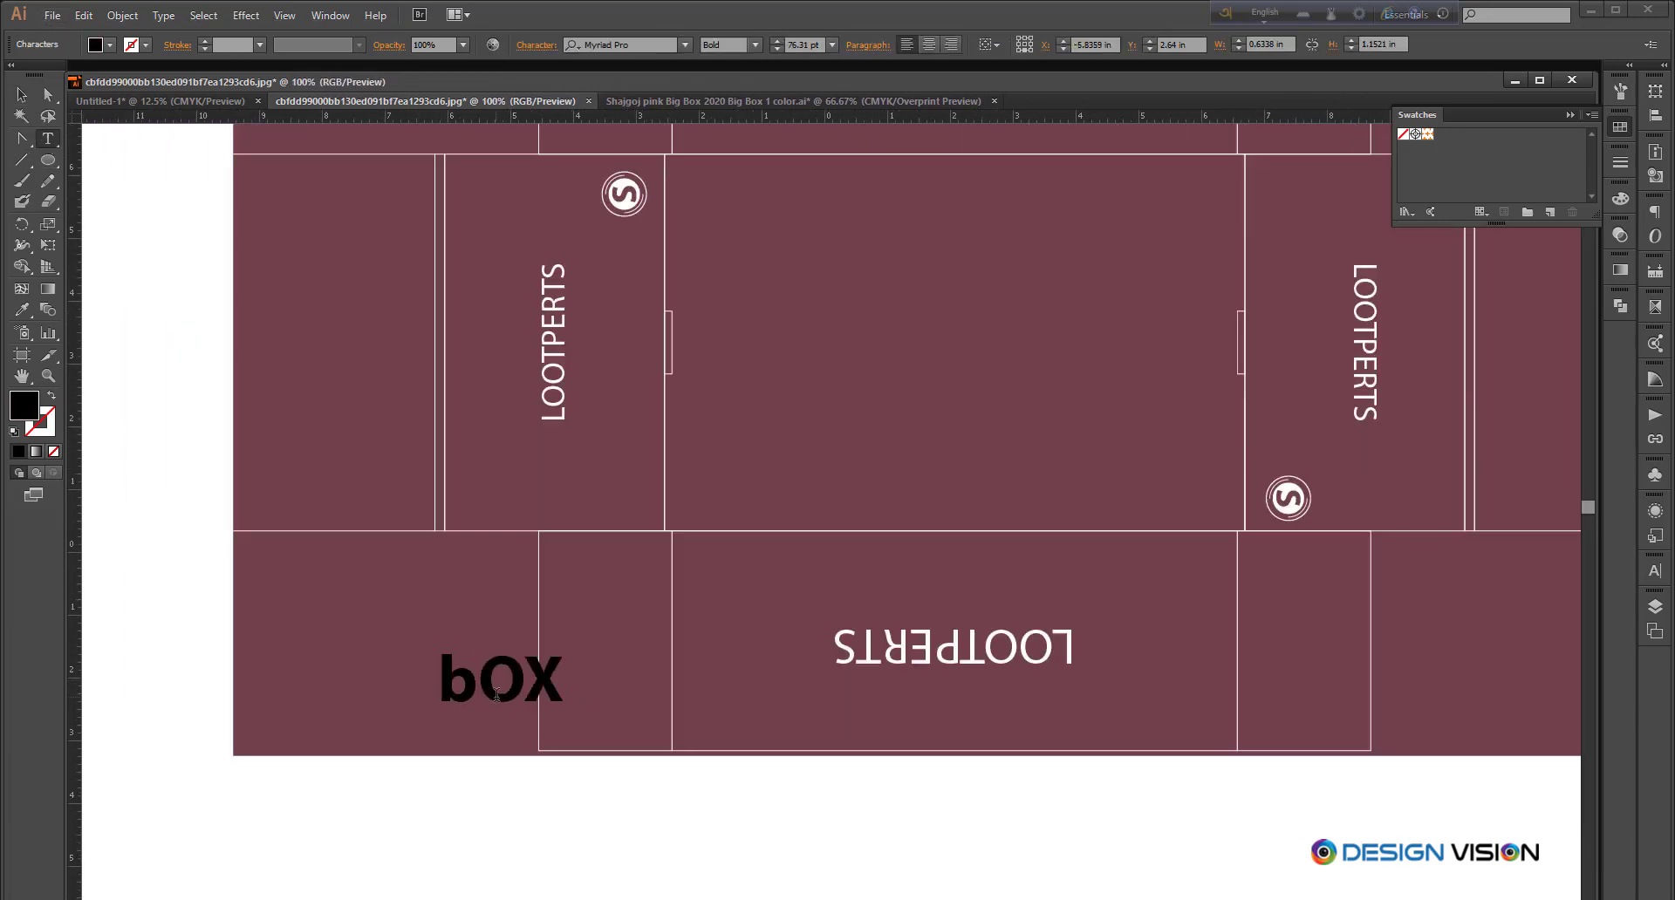
key(ctrl+a)
text(Box)
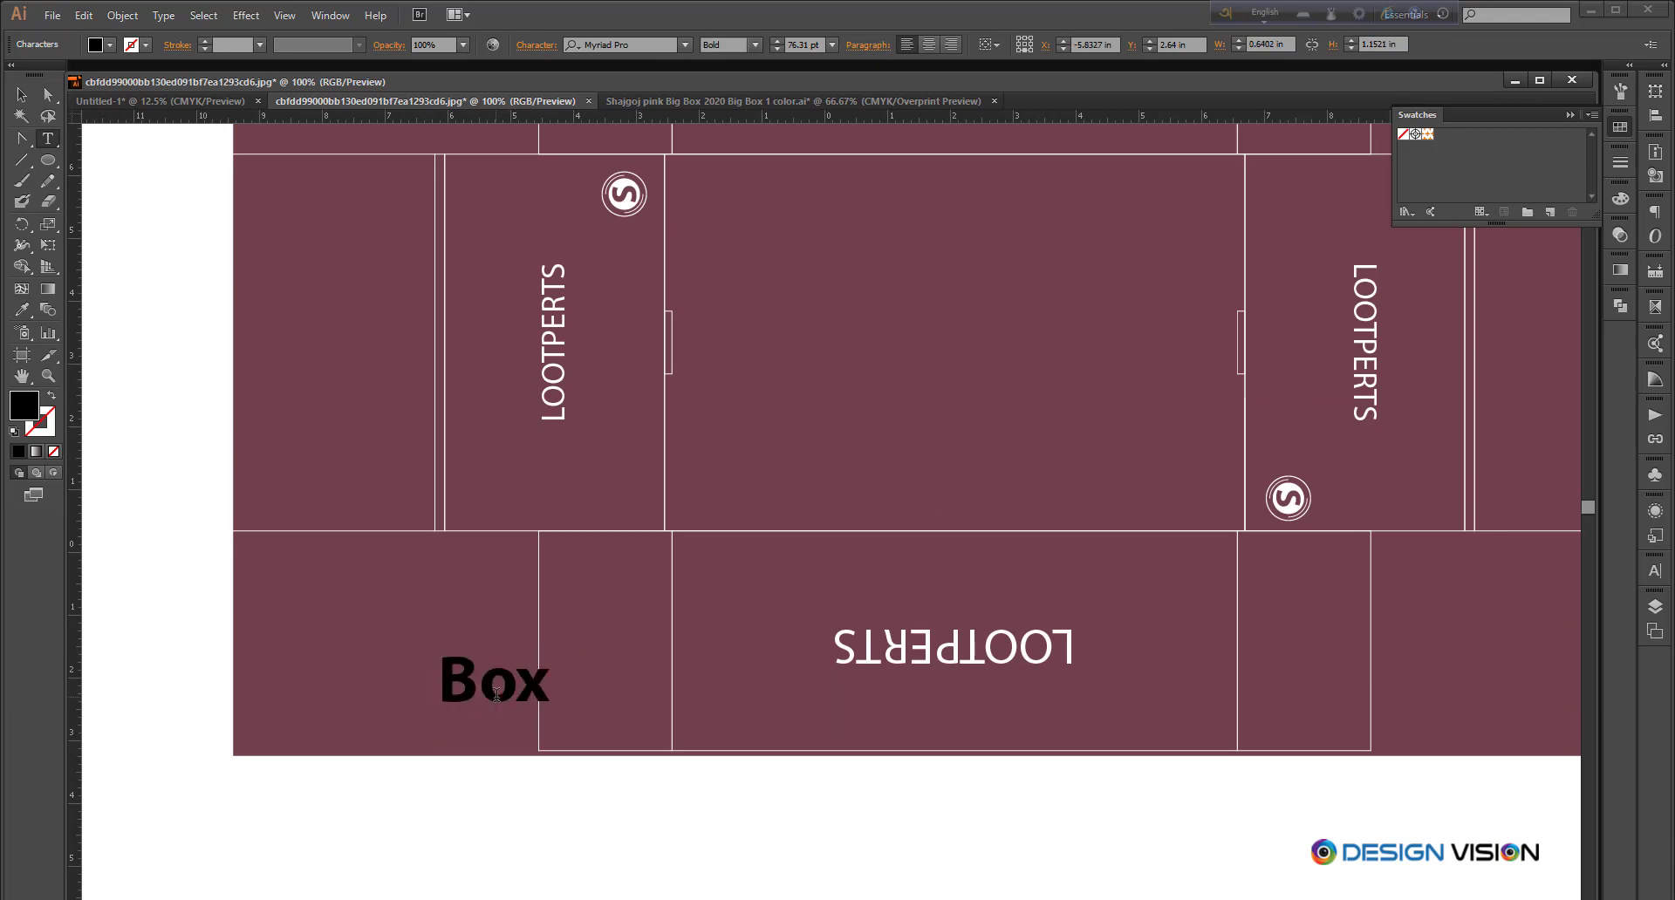
text( Review)
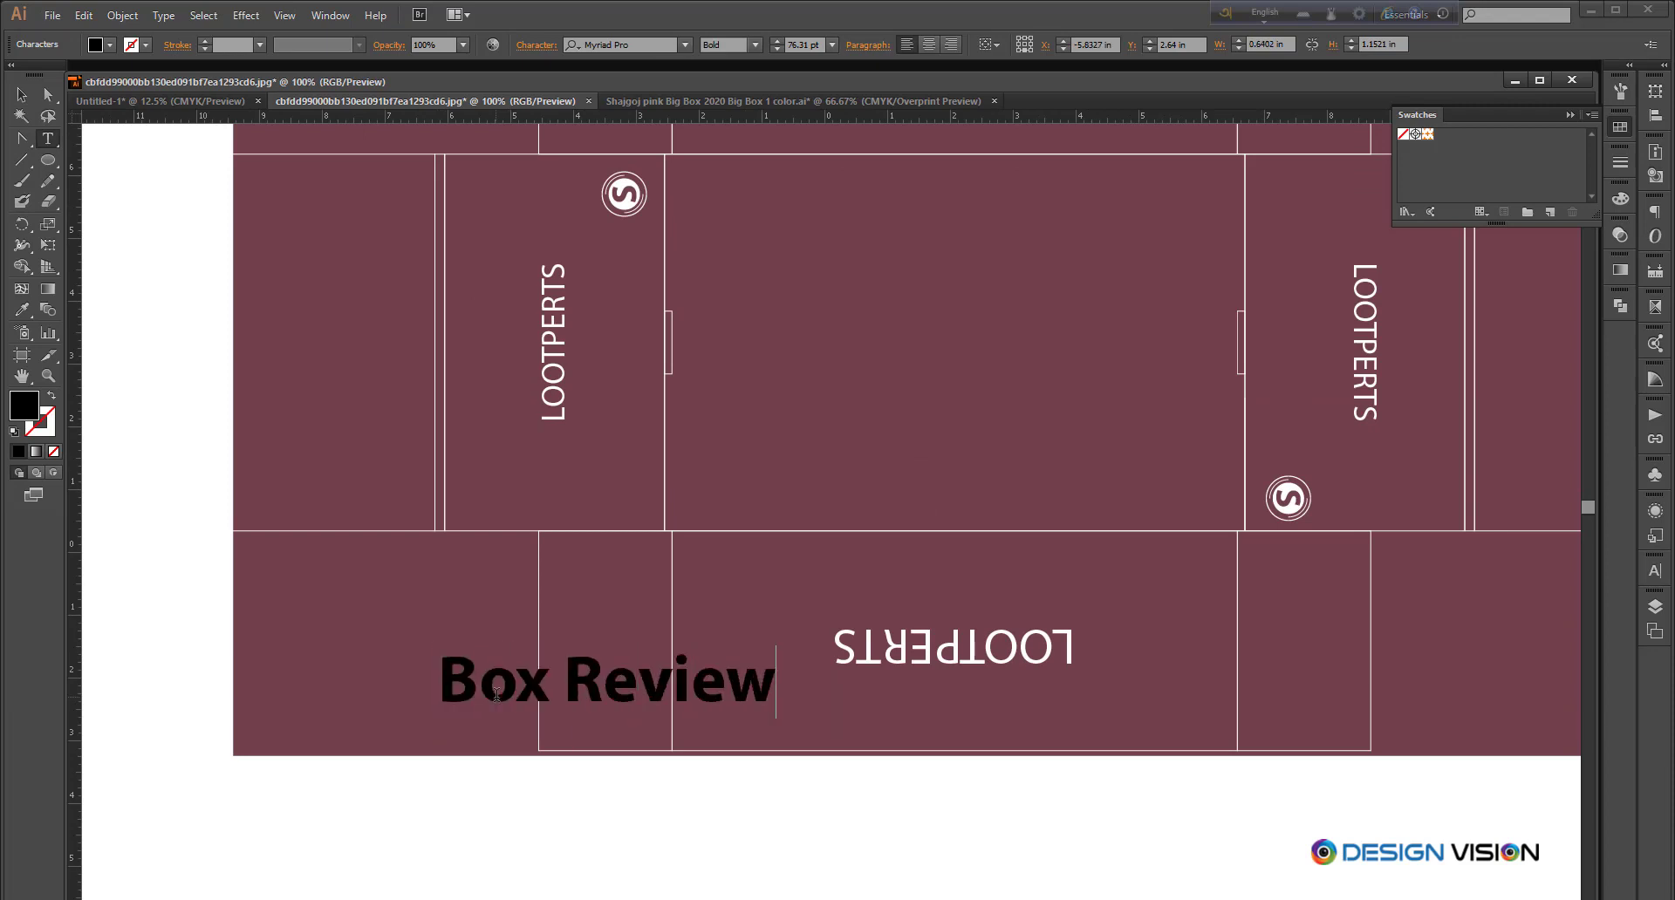
click(27, 96)
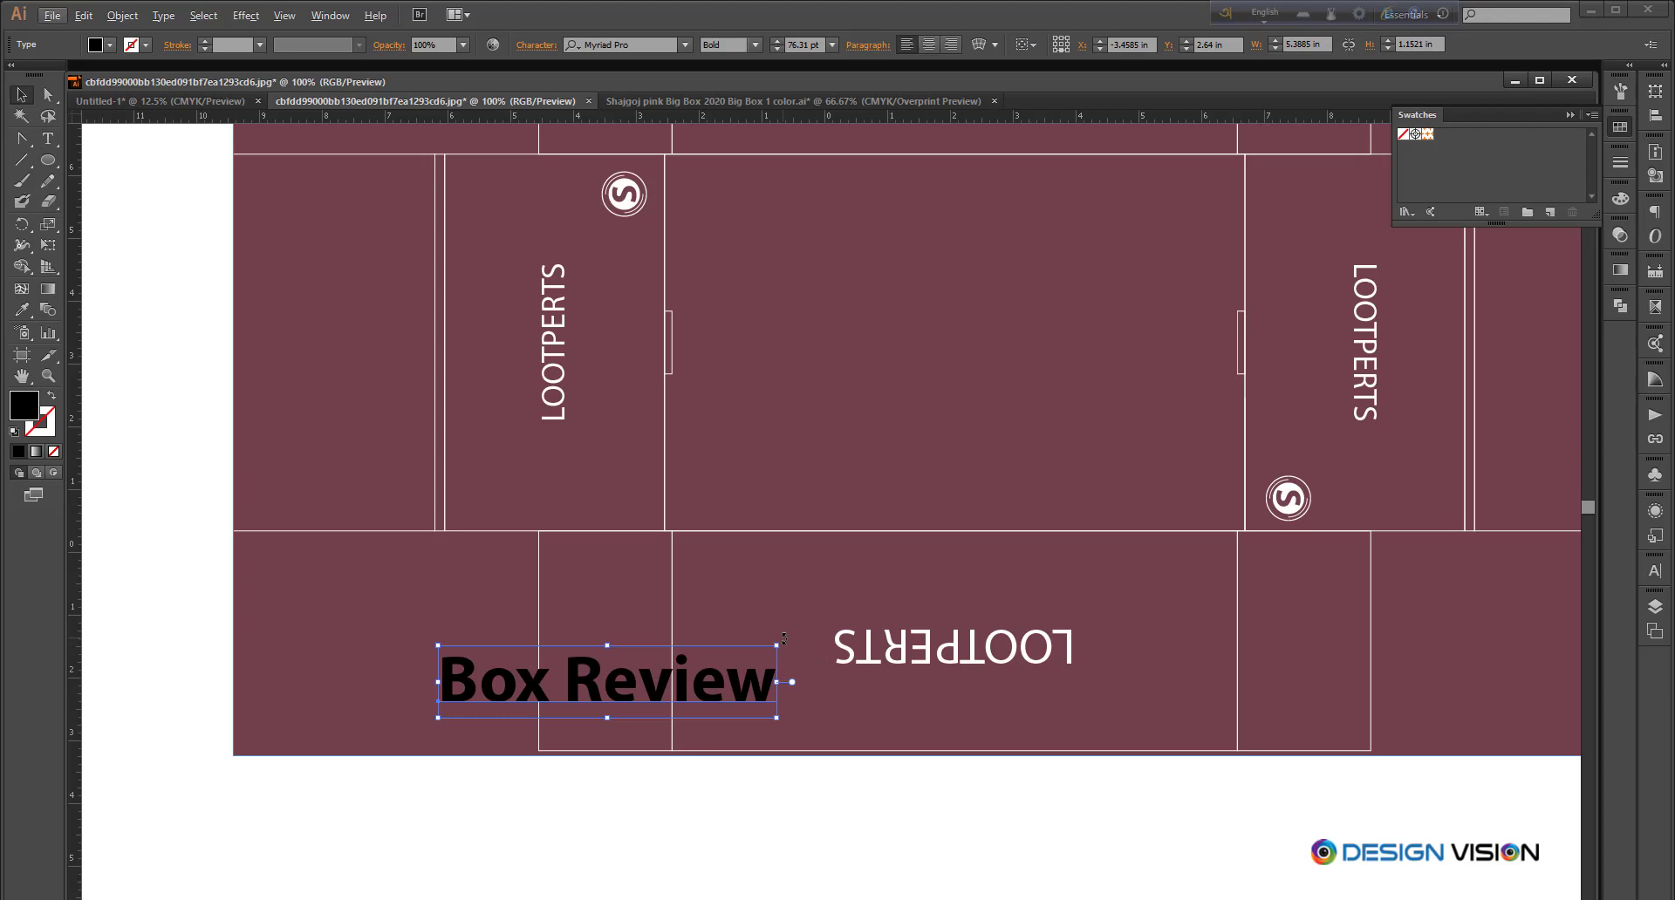
Step: Shrink the Box Review text, turn it vertical in the left side panel's lower-right corner and colour it white
key(ctrl+minus)
drag(771, 625, 672, 515)
click(24, 314)
click(661, 330)
click(24, 96)
click(837, 848)
drag(841, 852, 672, 868)
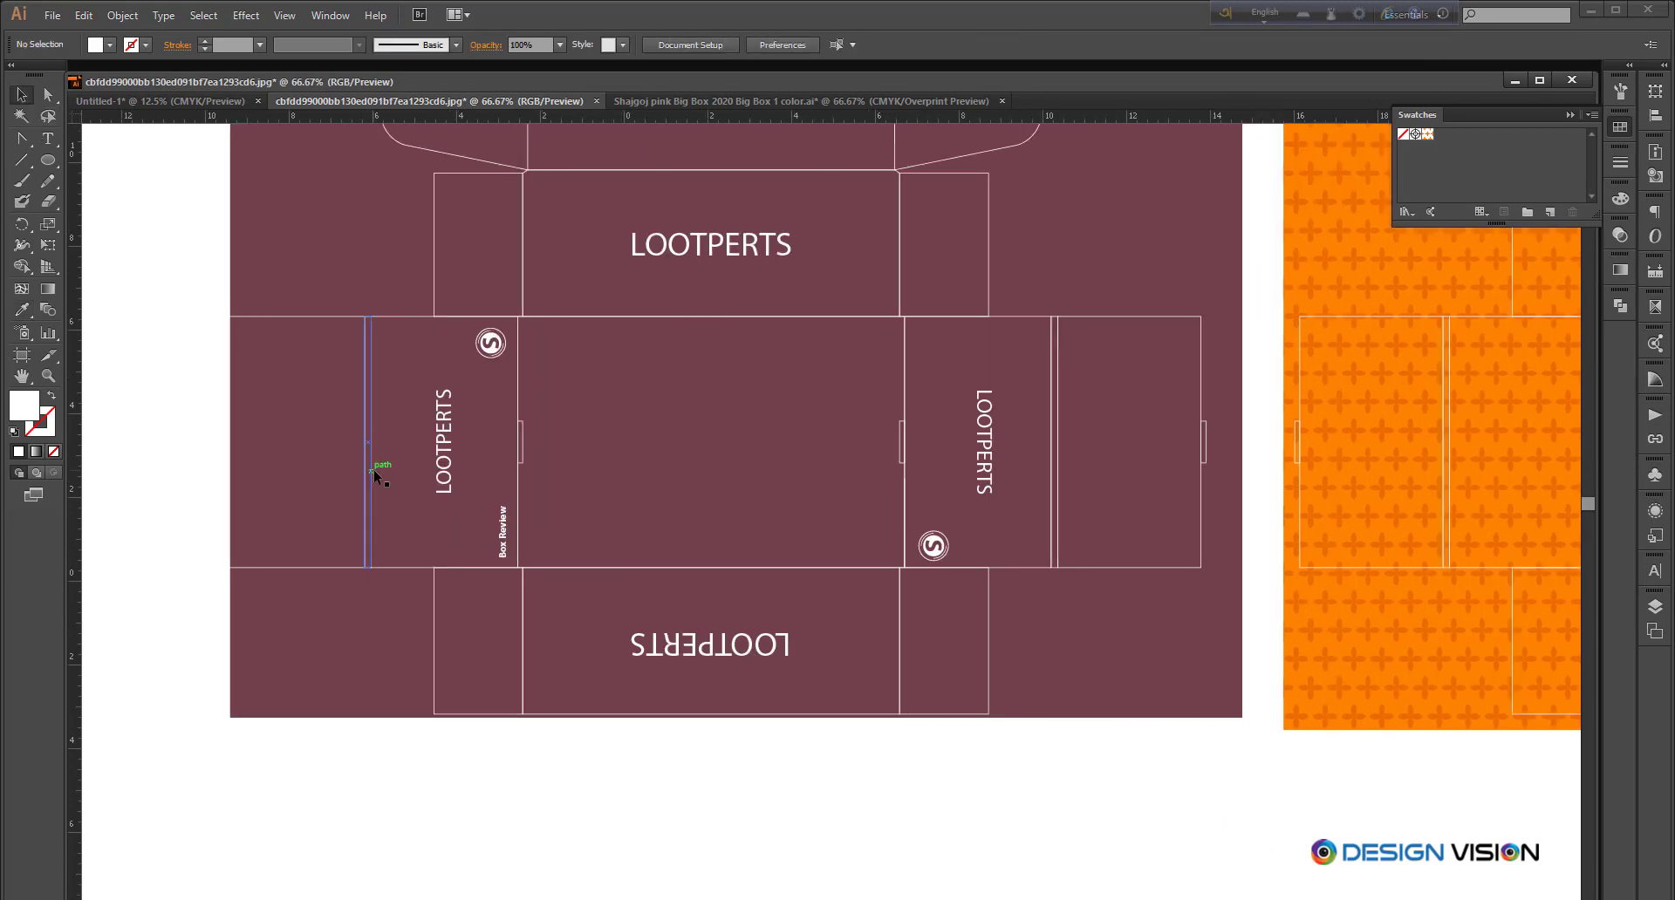
Step: Place the Box Review text in the upper-left corner of the right LOOTPERTS side panel
drag(876, 399, 918, 364)
click(976, 798)
scroll(908, 755, down, 2)
drag(908, 756, 744, 793)
drag(983, 830, 1019, 839)
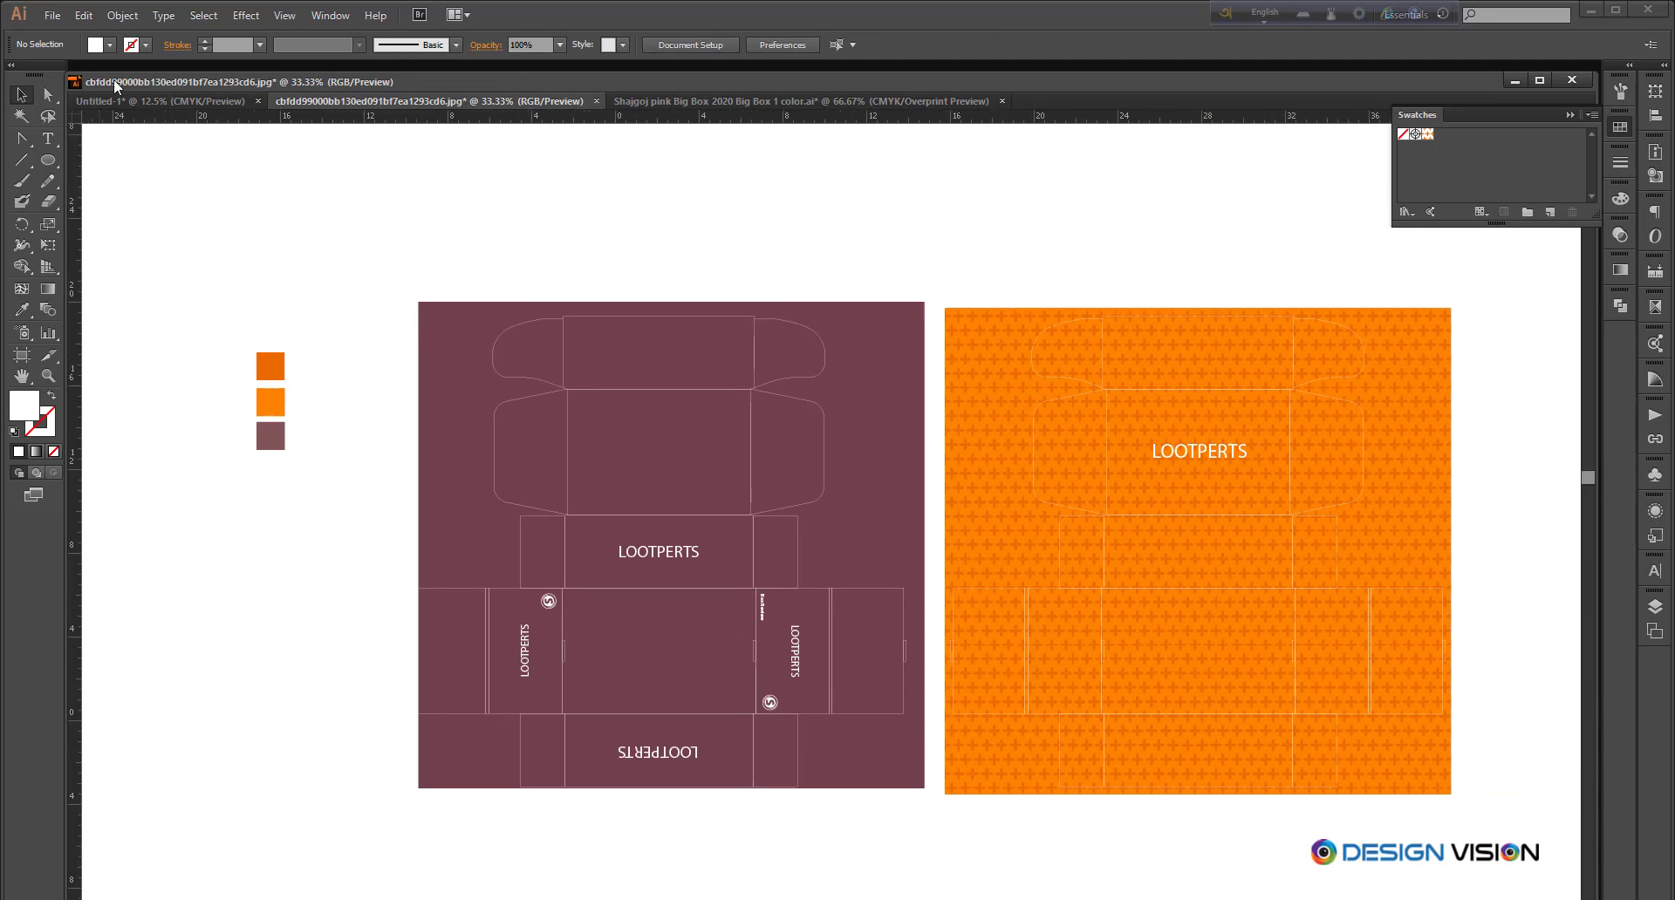
Step: Add the bold black title "Outside Box" at 88.31 pt above the mauve dieline
drag(785, 237, 775, 272)
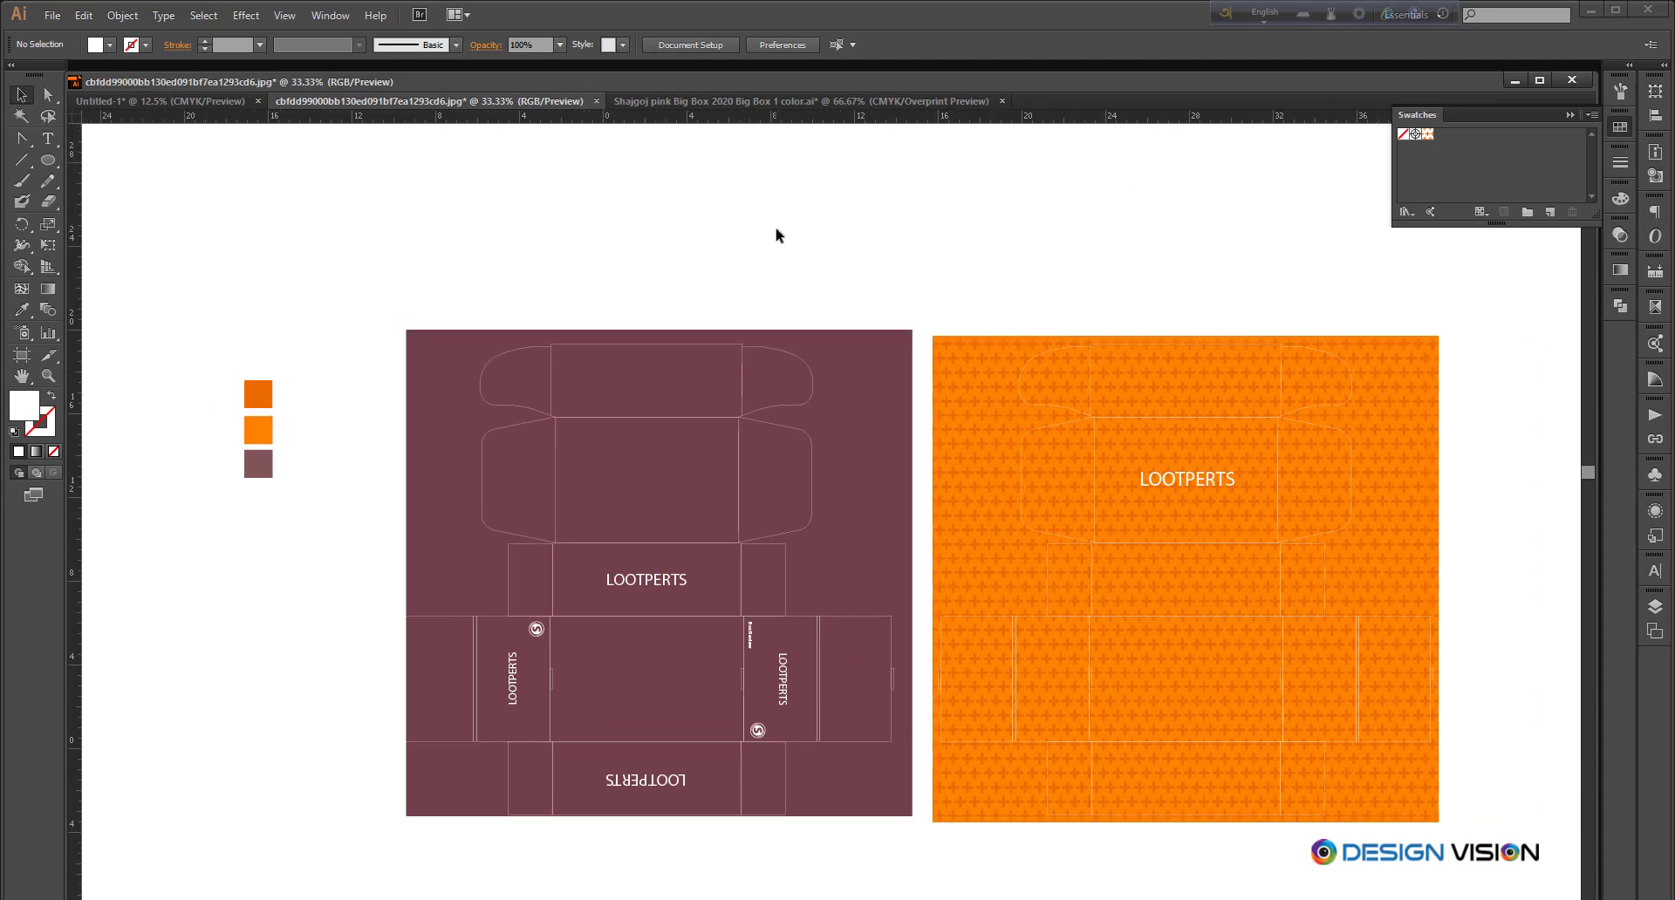
drag(825, 213, 862, 247)
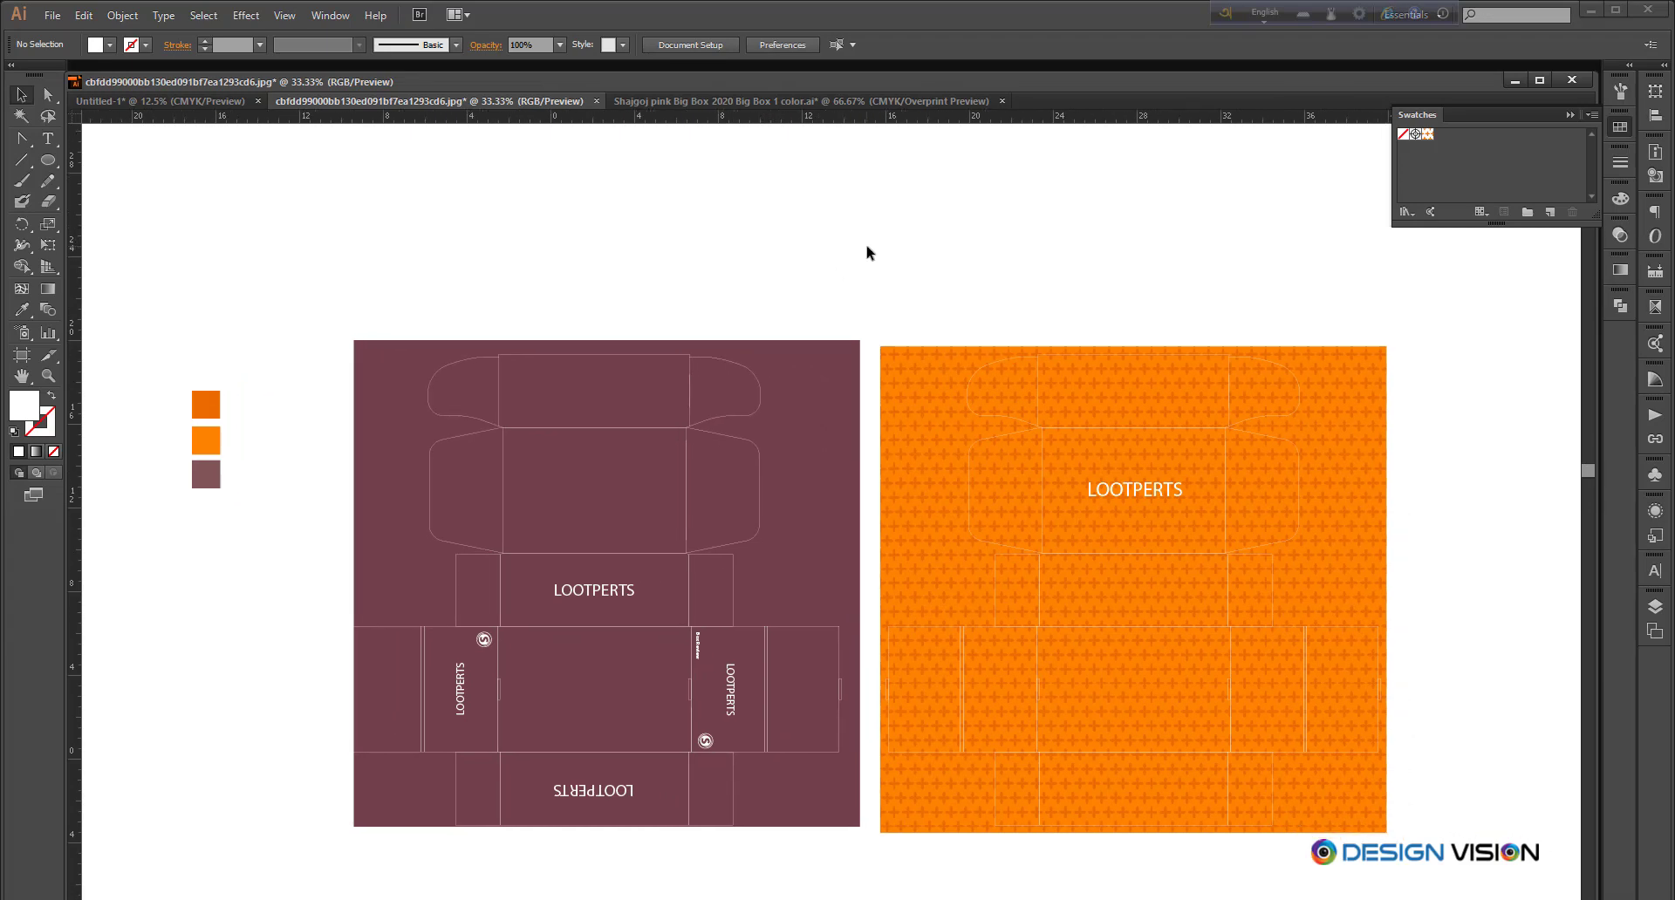
click(48, 140)
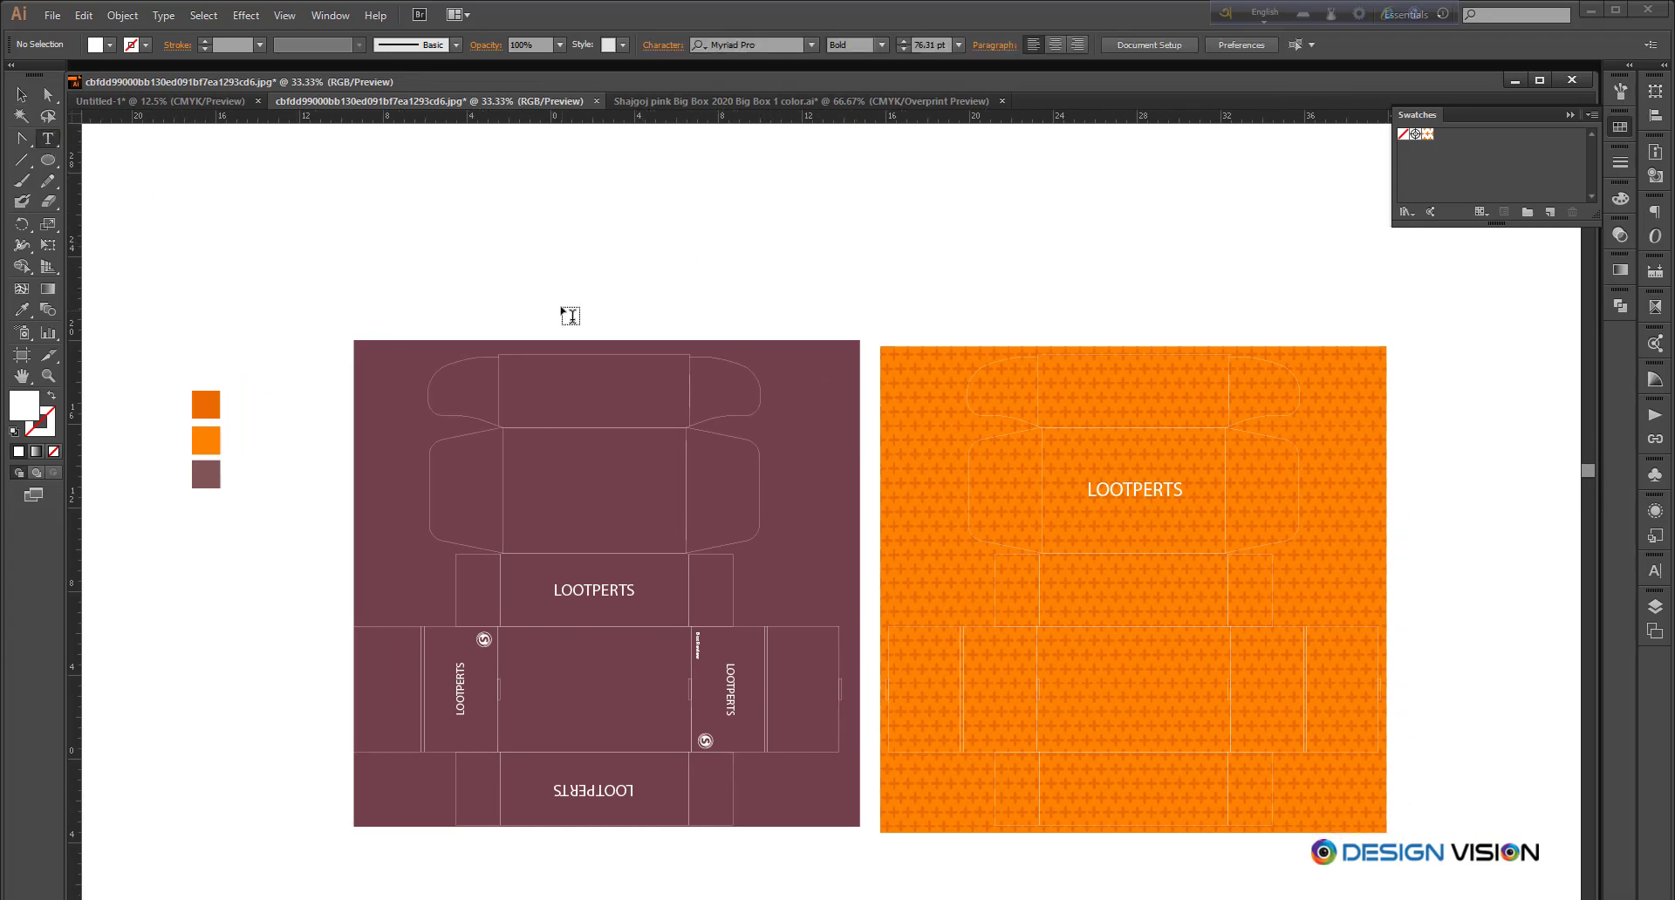
click(562, 305)
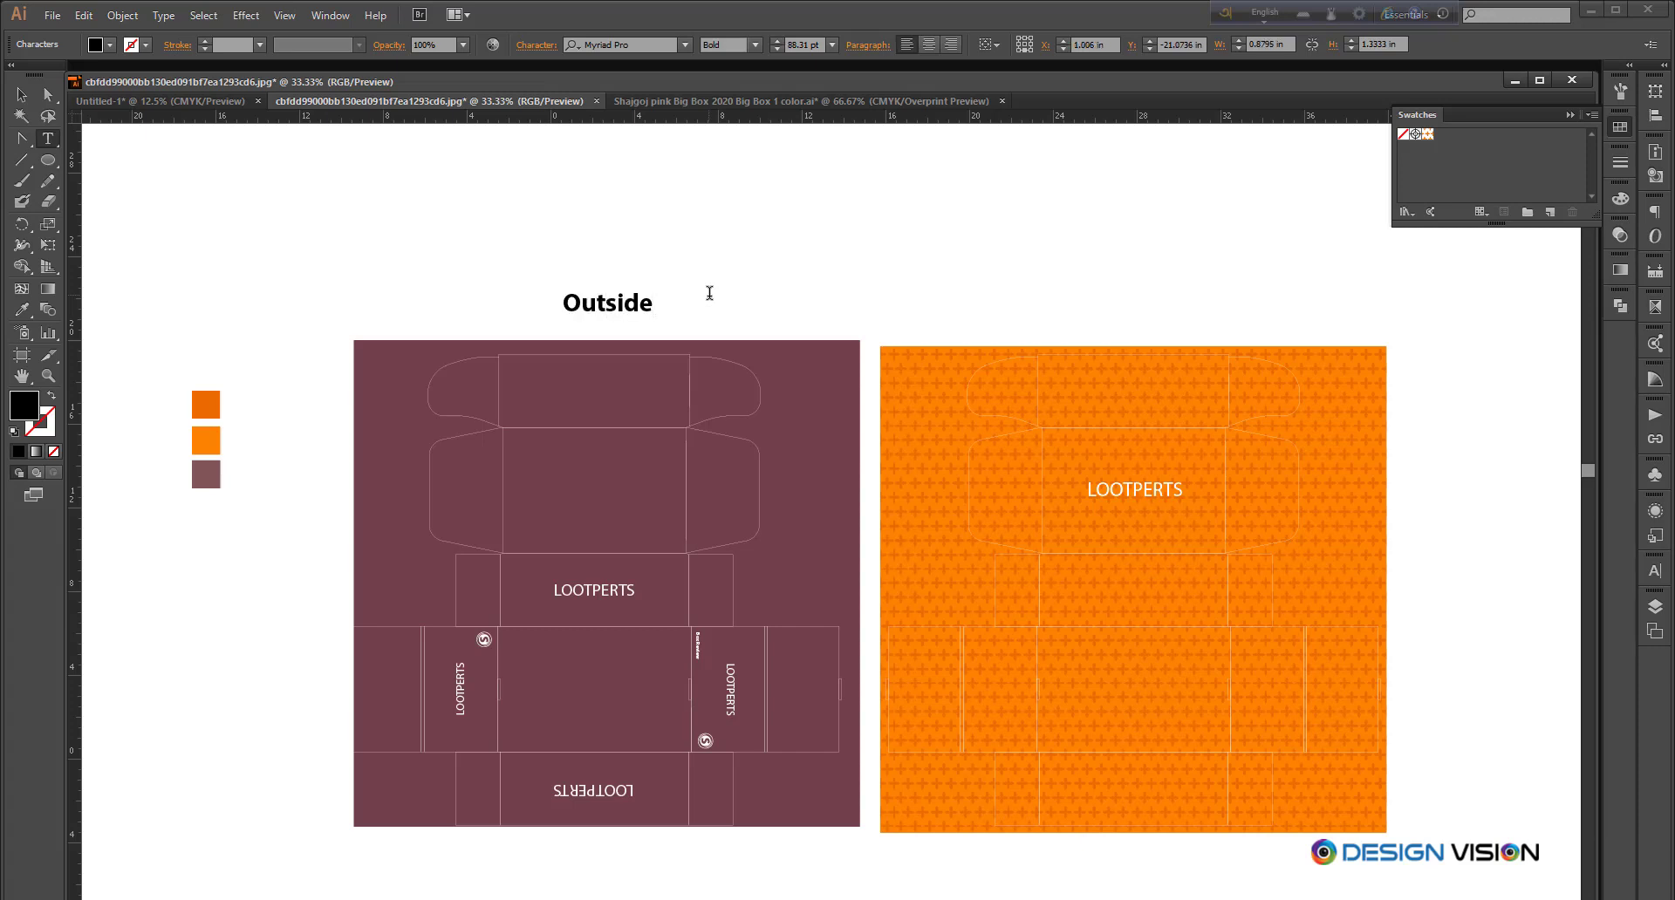
key(Escape)
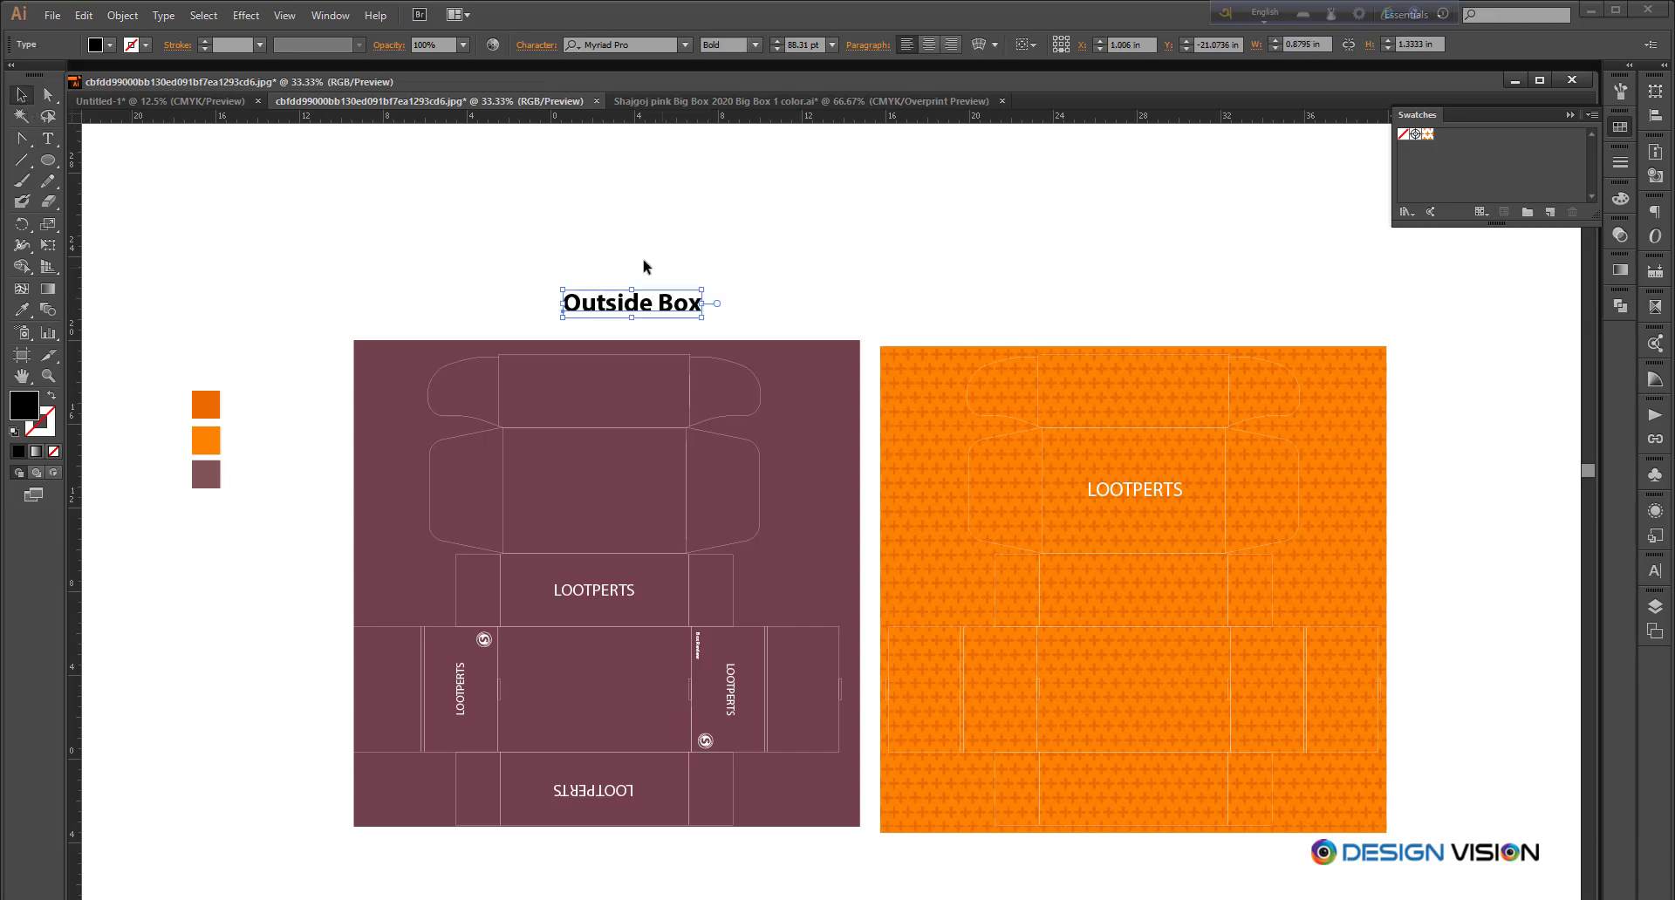
Step: Duplicate the Outside Box title above the orange flower-patterned dieline and change the copy's text to "inside Box"
drag(663, 303, 1153, 306)
double_click(1077, 306)
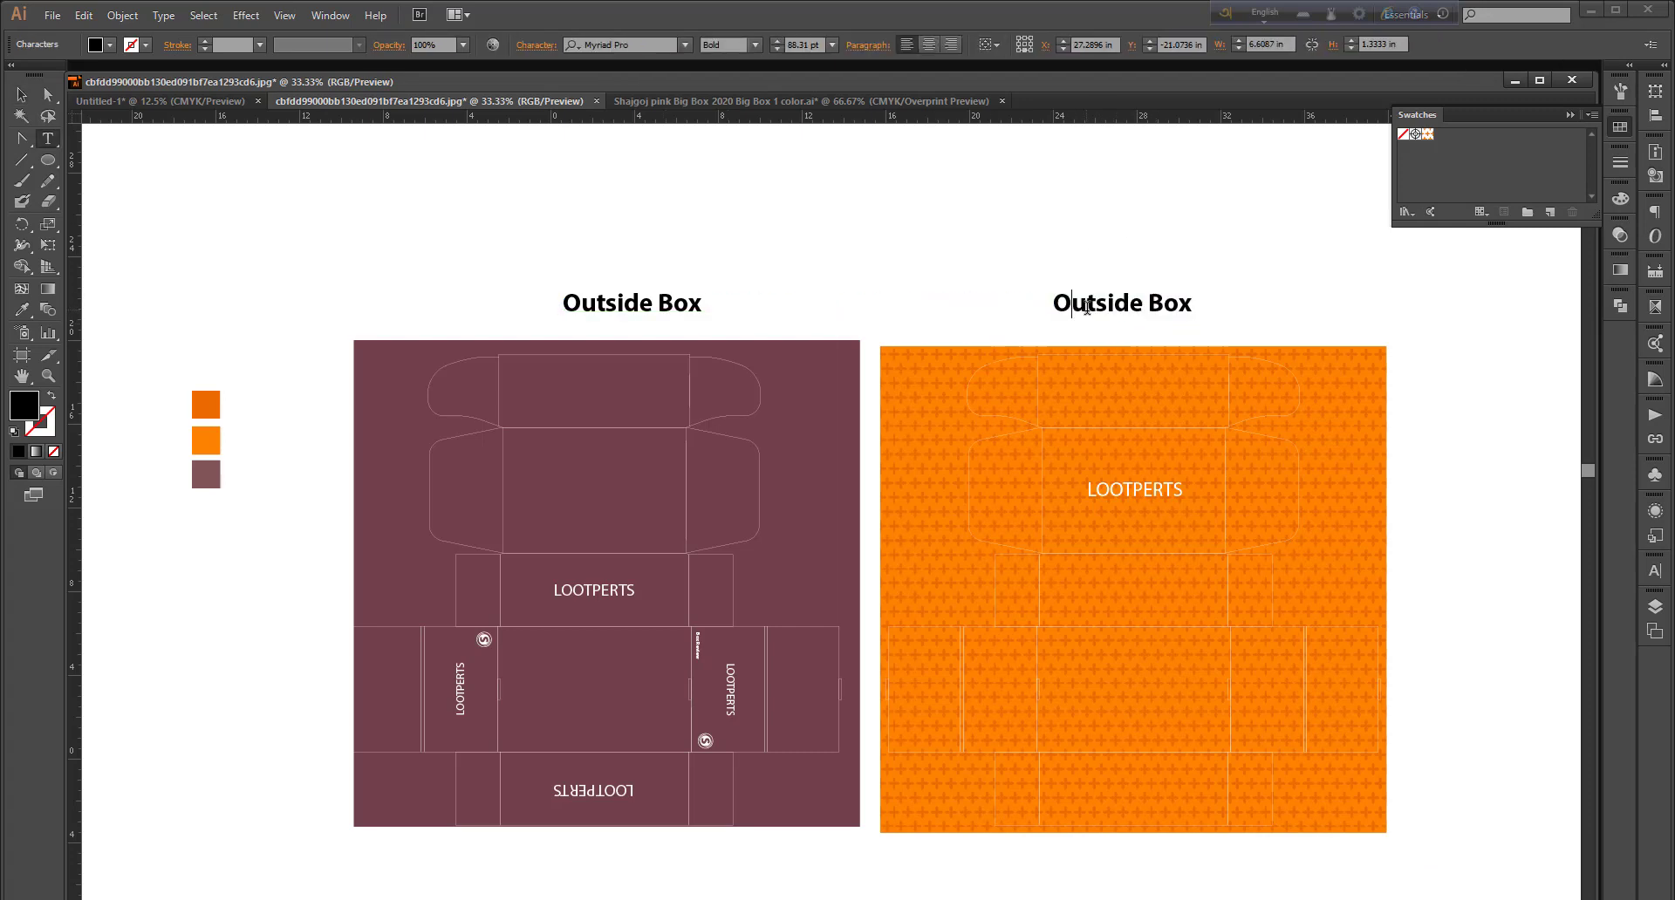
text(in)
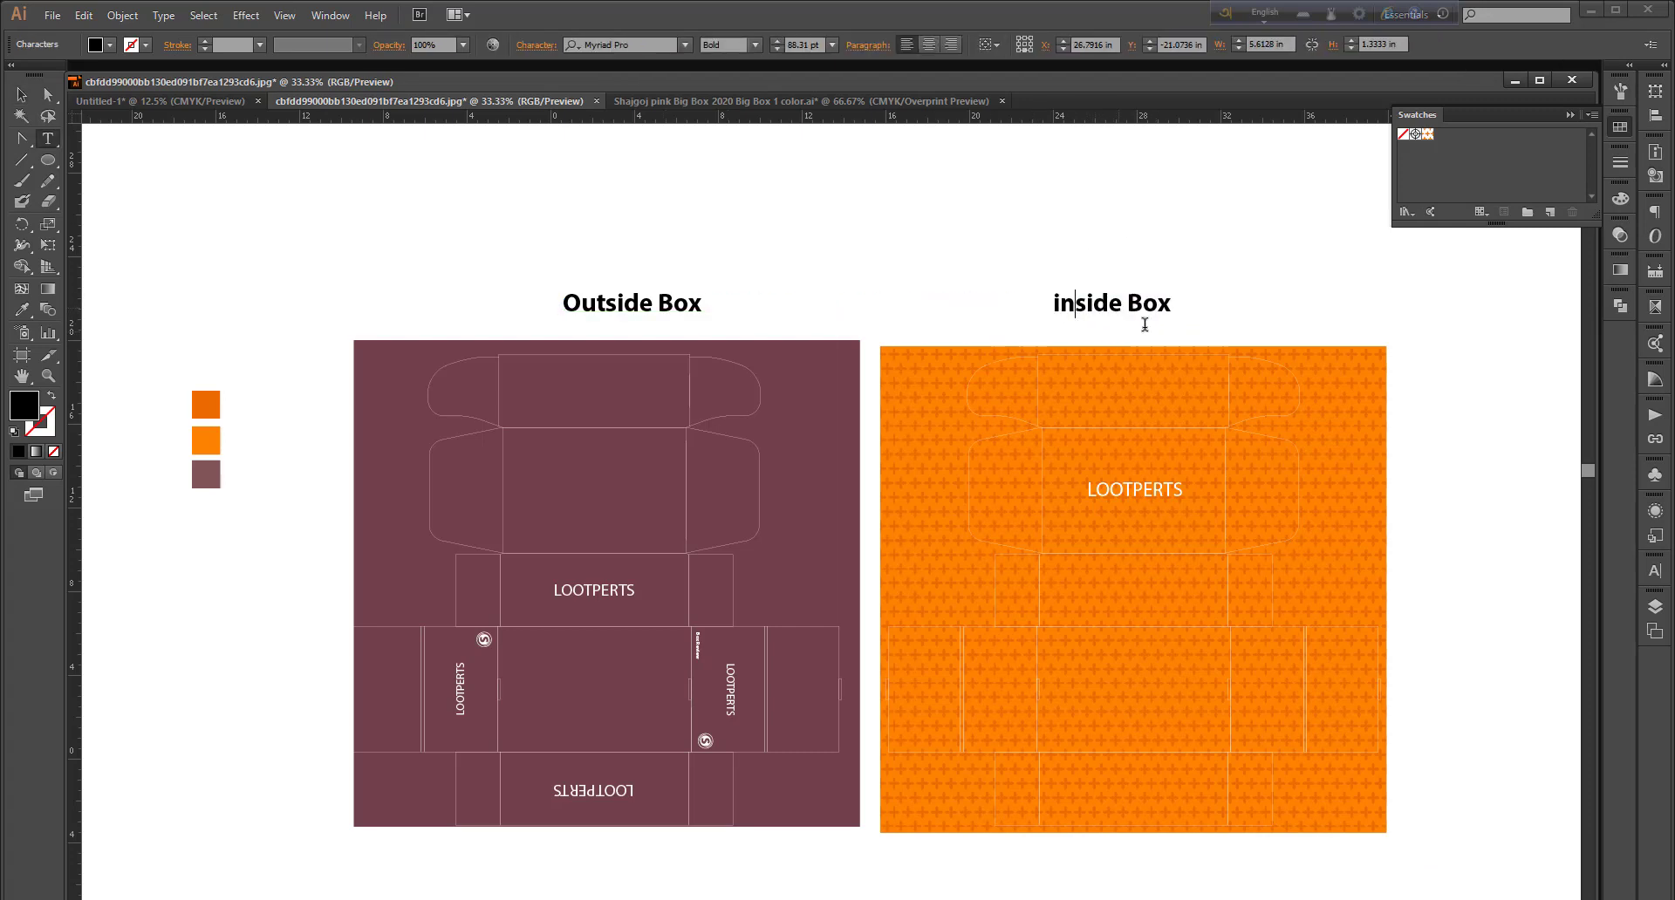
click(21, 94)
Step: Colour the Outside Box title with the mauve sampled from the dieline background below it
click(632, 303)
key(i)
click(366, 356)
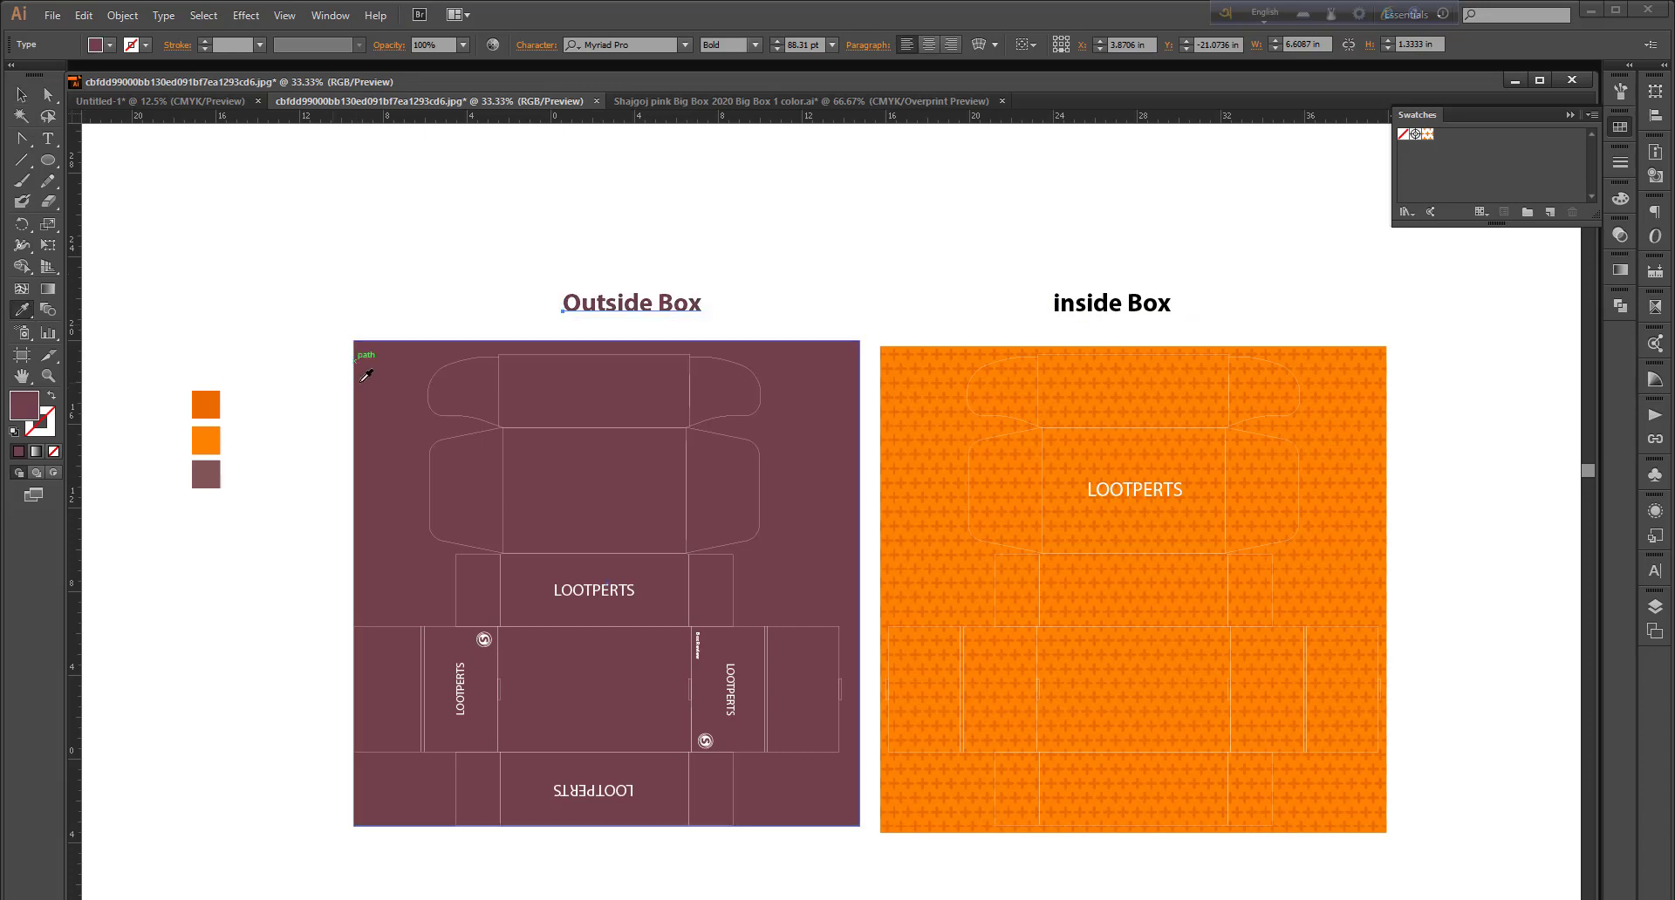
click(21, 94)
Step: Colour the inside Box title with the orange sampled from the middle colour square beside the dielines, and deselect it
click(1112, 301)
key(i)
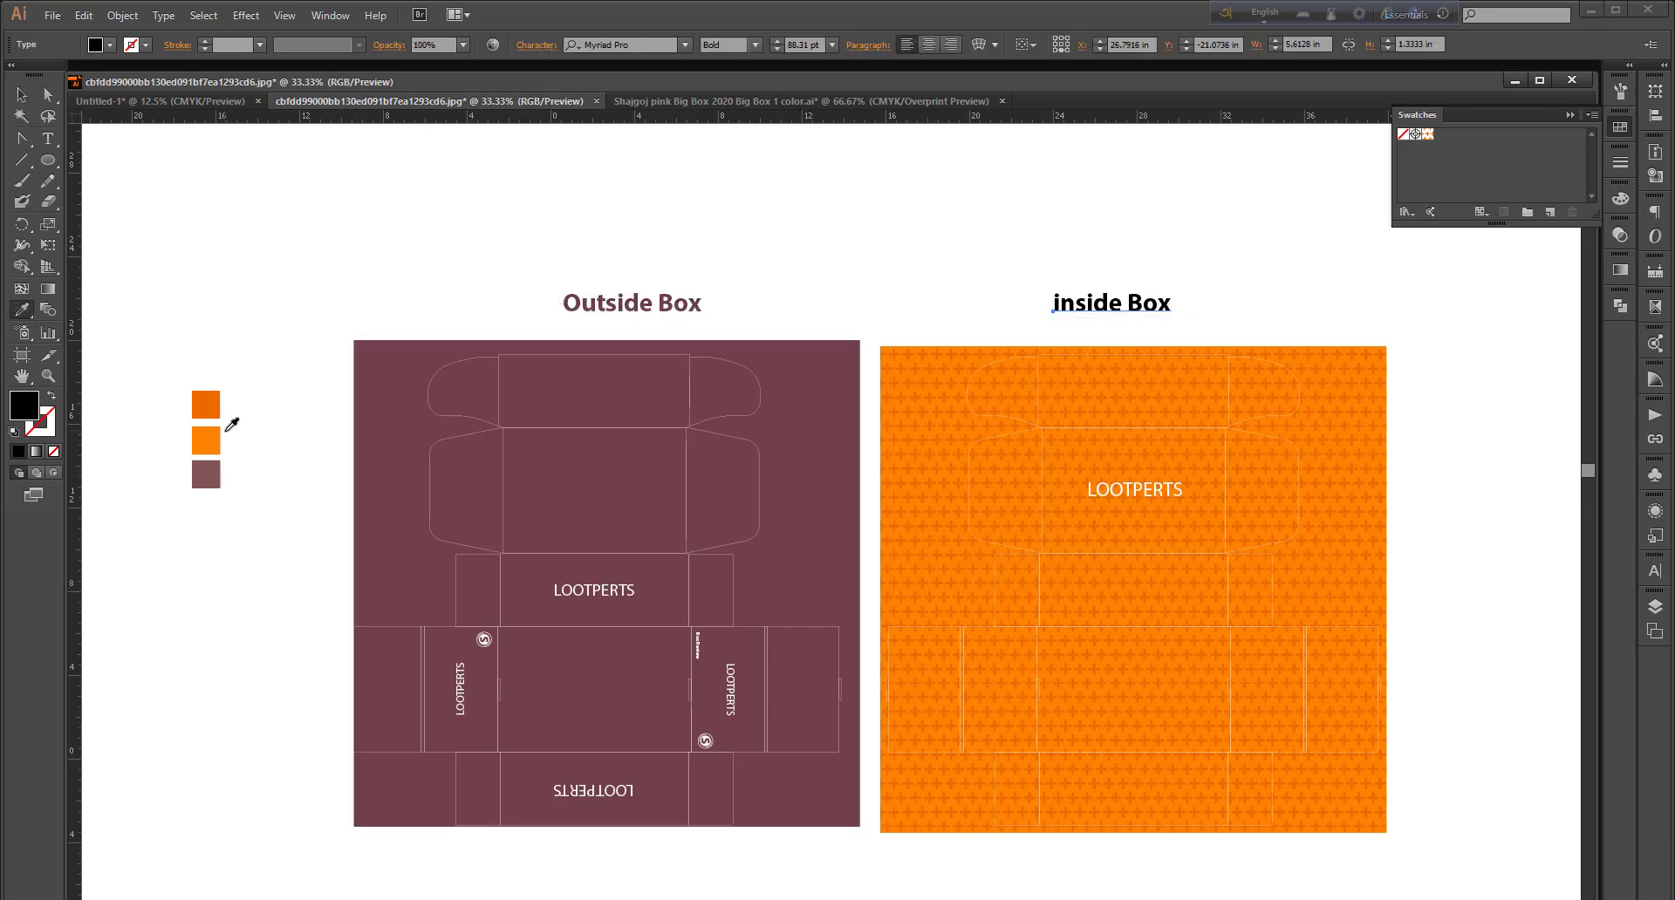
click(206, 441)
click(21, 94)
click(587, 161)
scroll(942, 442, up, 1)
scroll(853, 279, down, 1)
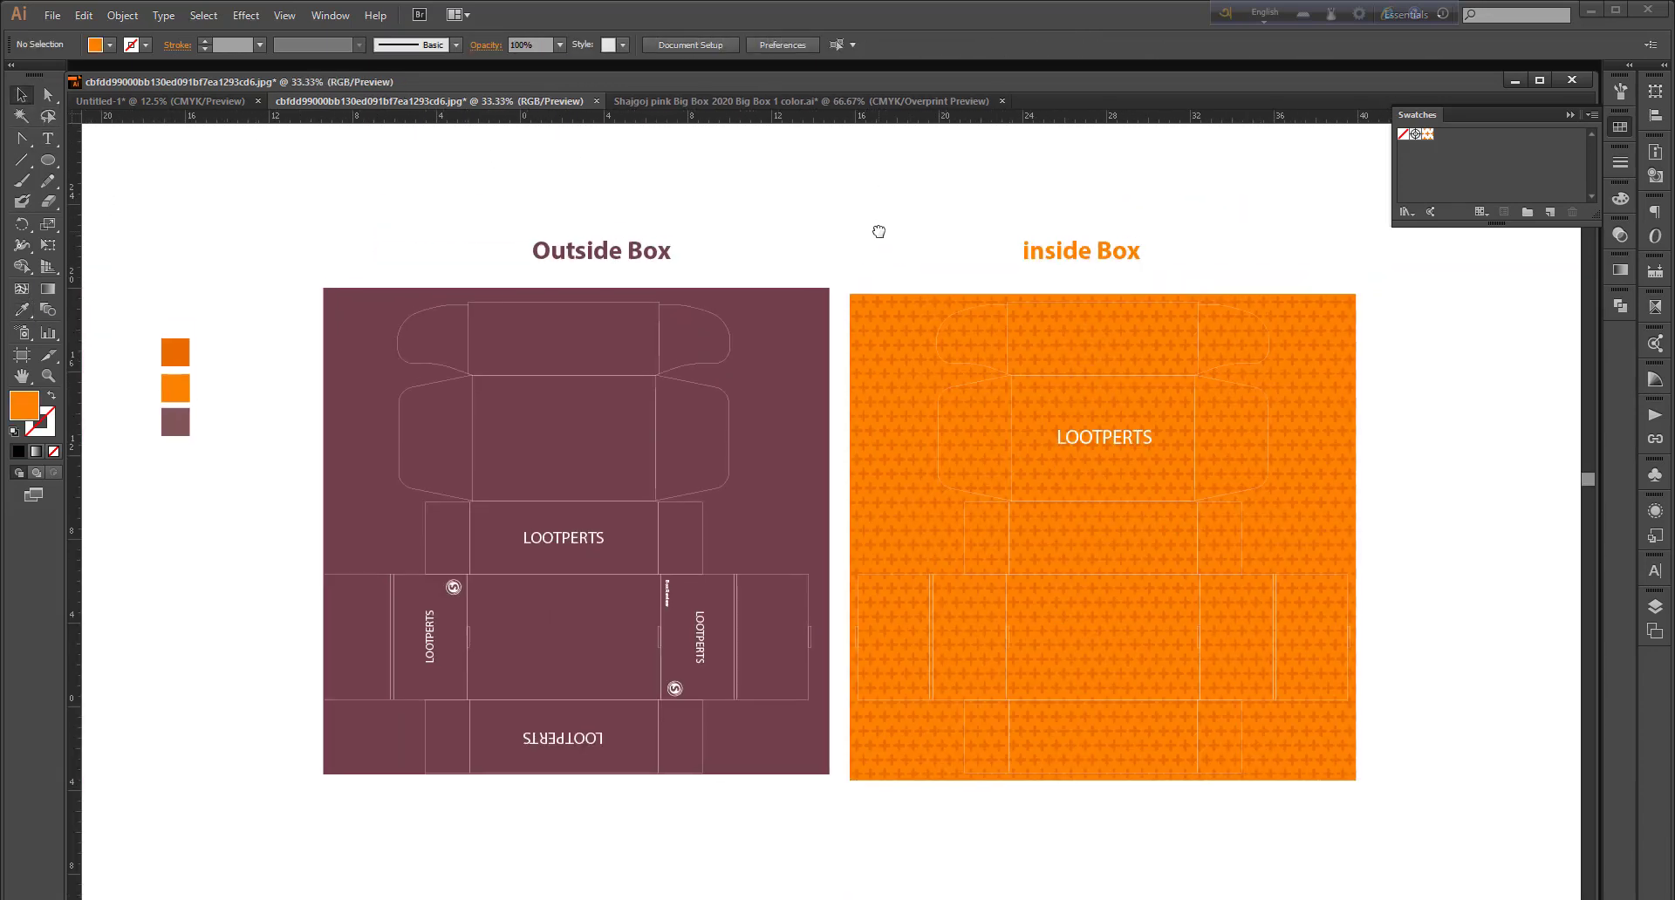
scroll(1114, 825, up, 1)
scroll(1036, 864, down, 1)
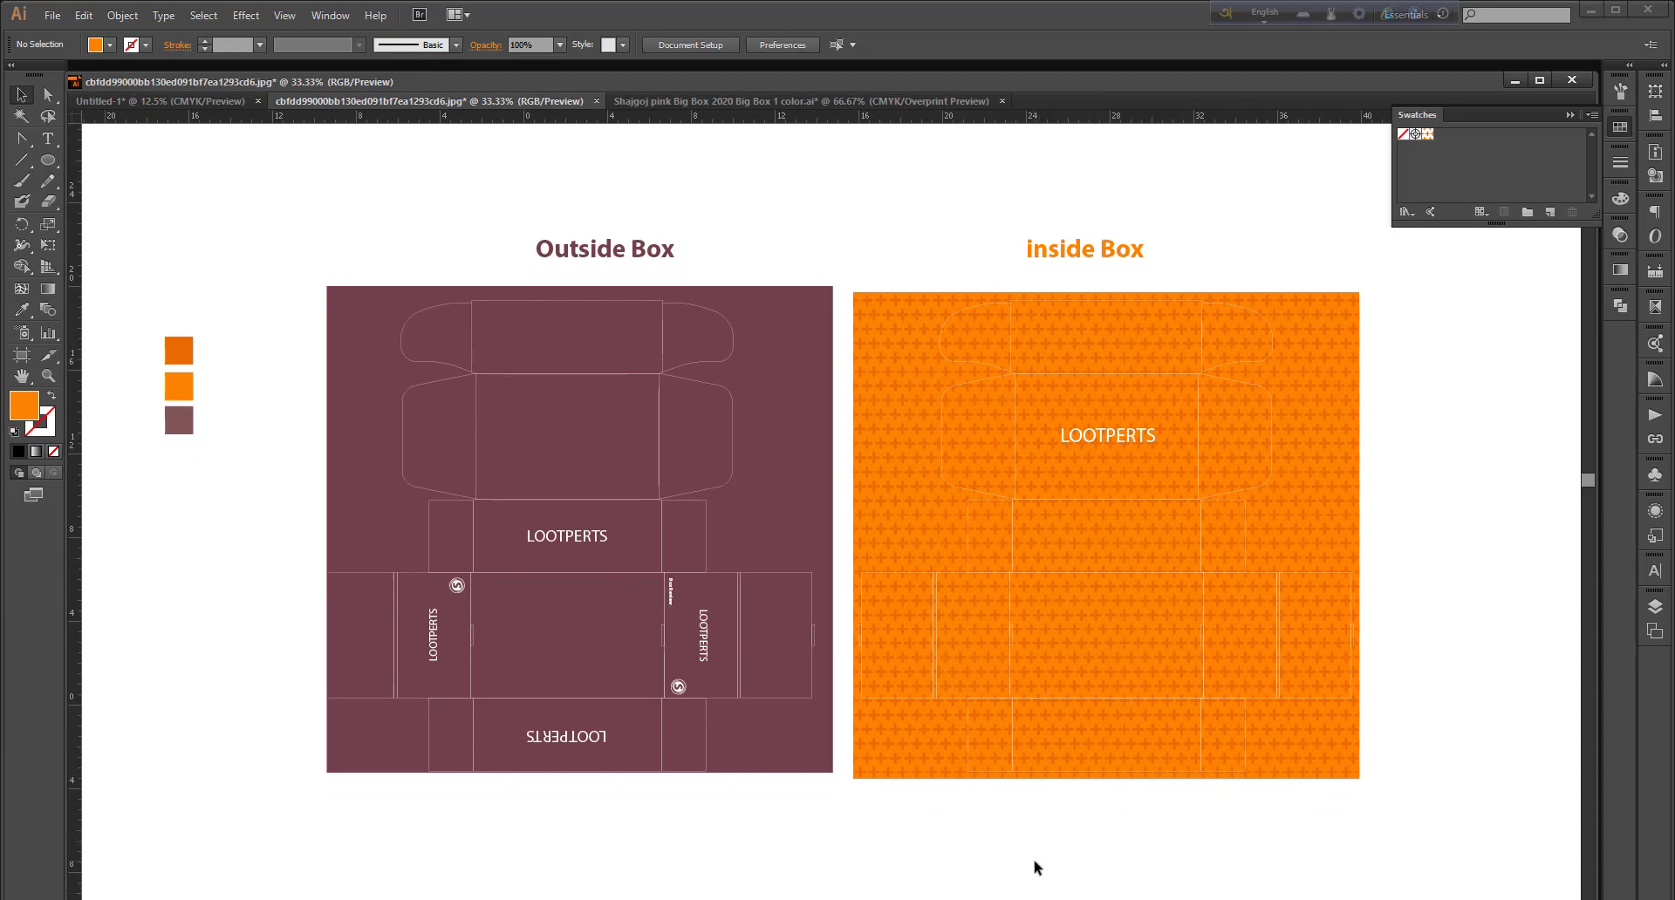
click(1569, 116)
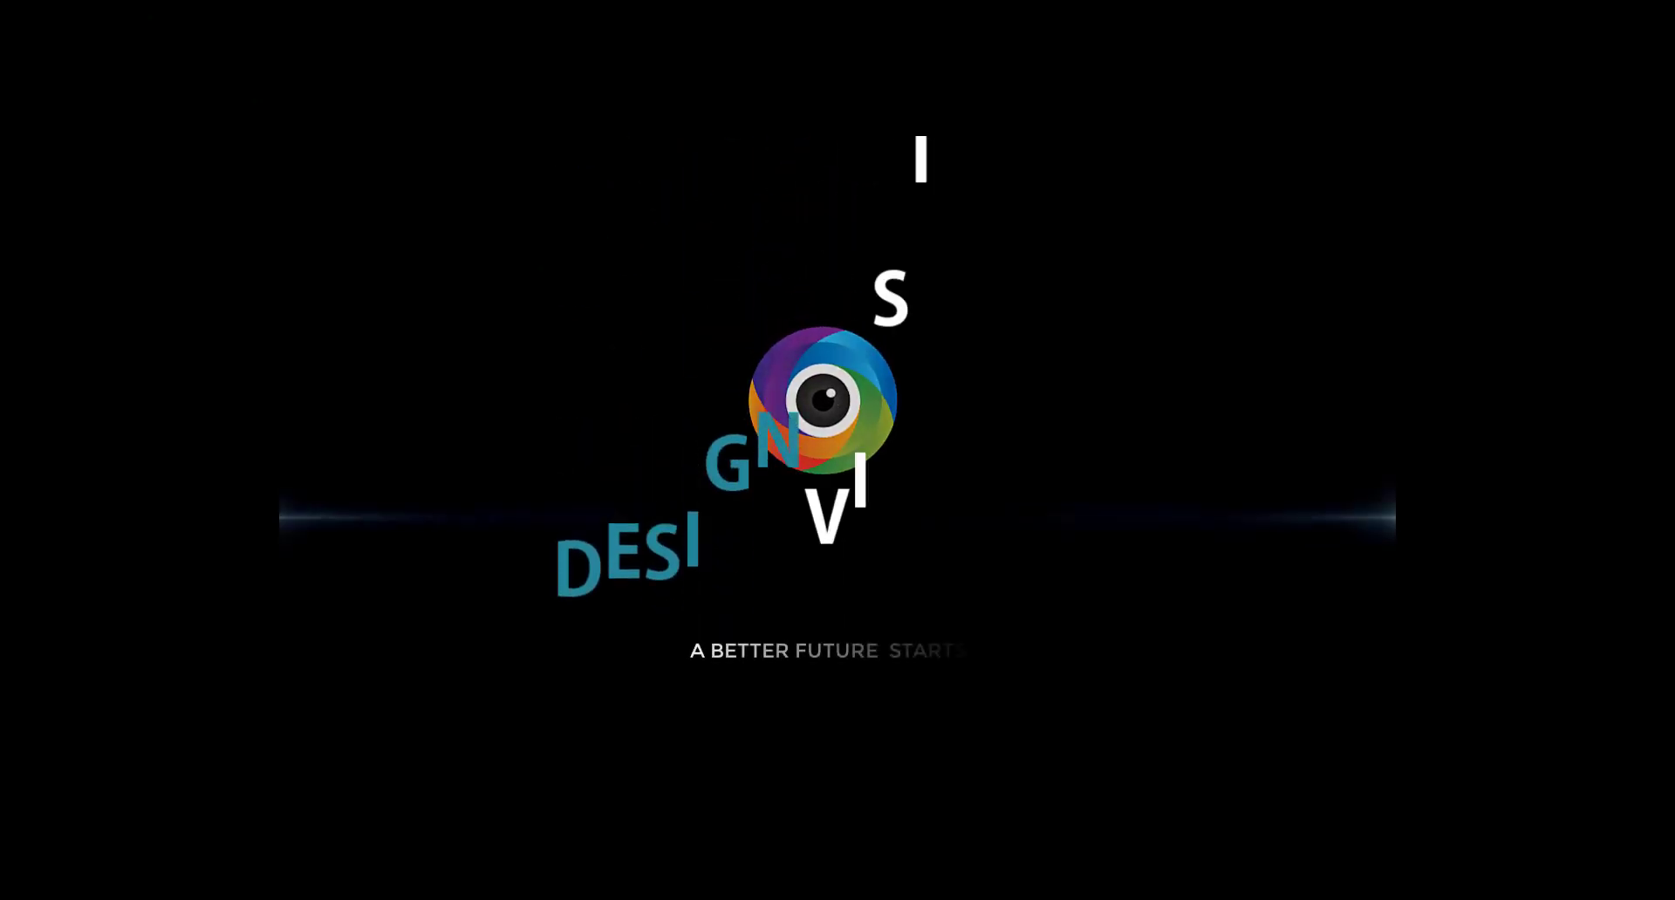